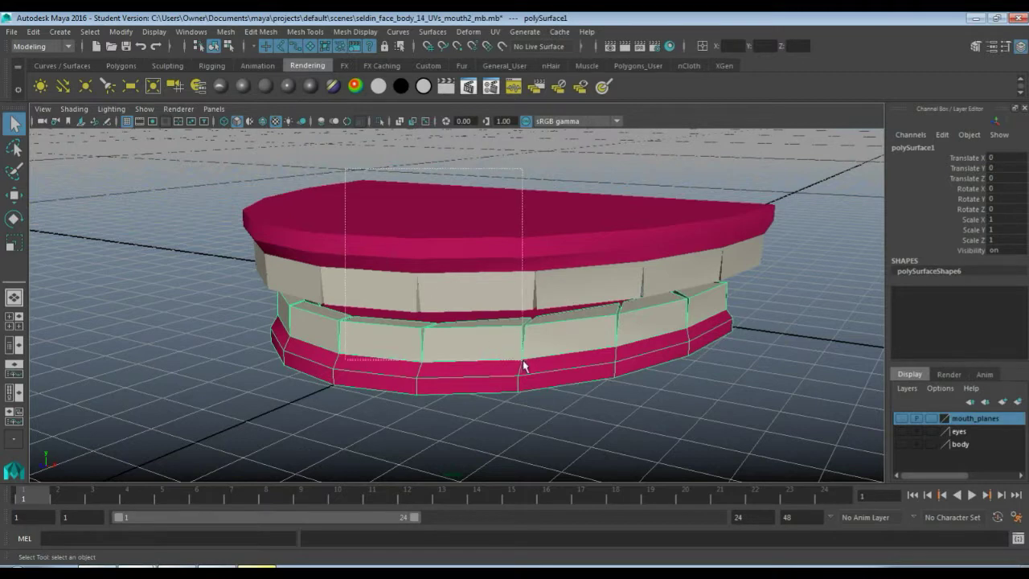
Step: Create a display layer from the selected upper and lower teeth and gum meshes and name it mouthbox2
click(906, 388)
click(897, 414)
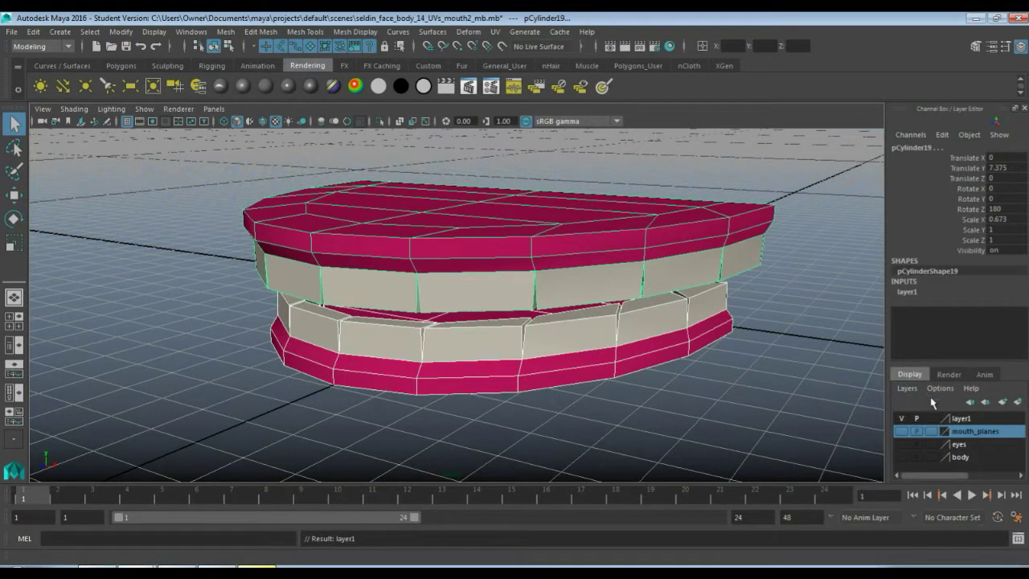
double_click(960, 419)
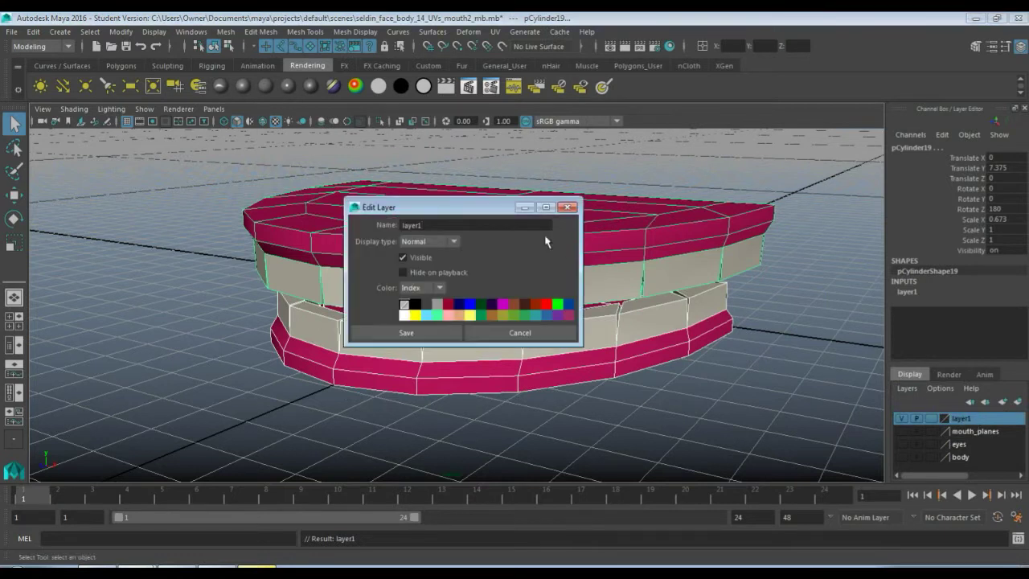
drag(524, 224, 297, 231)
text(mouthbox2)
click(404, 332)
Step: Compare the mouth_planes and mouthbox2 models by showing each display layer in turn, leaving both hidden
click(901, 418)
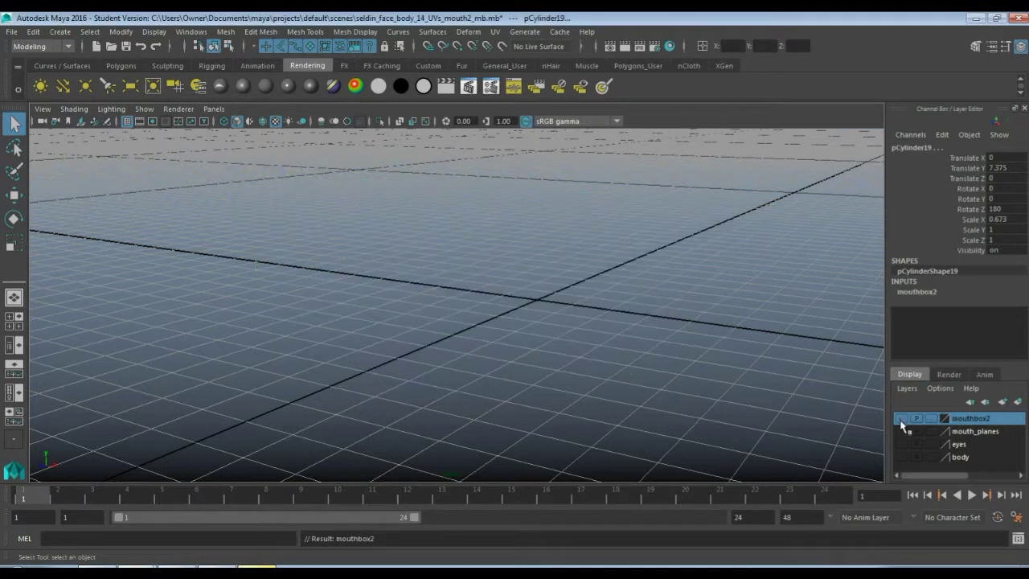
click(901, 431)
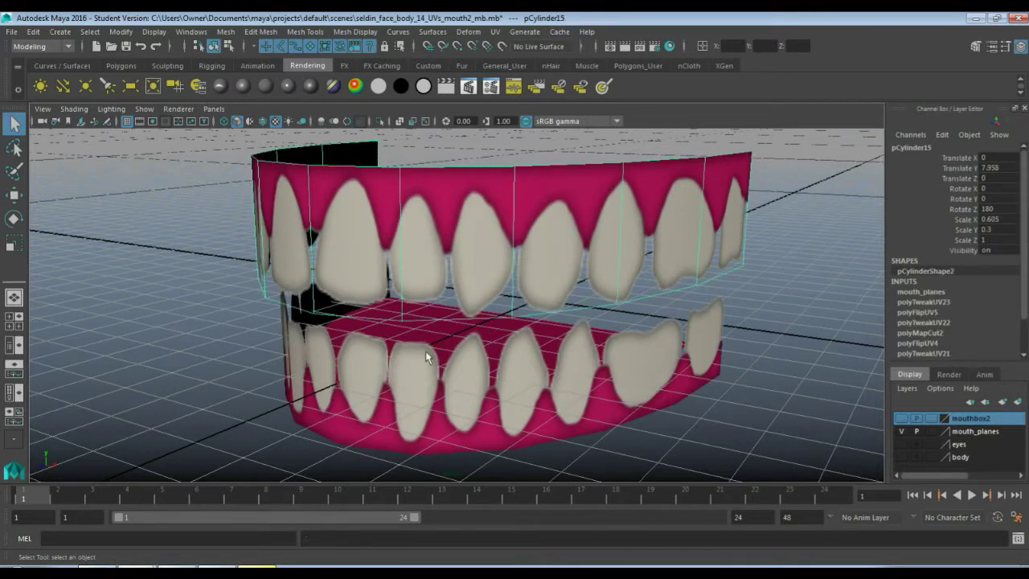
click(439, 391)
click(354, 210)
click(902, 431)
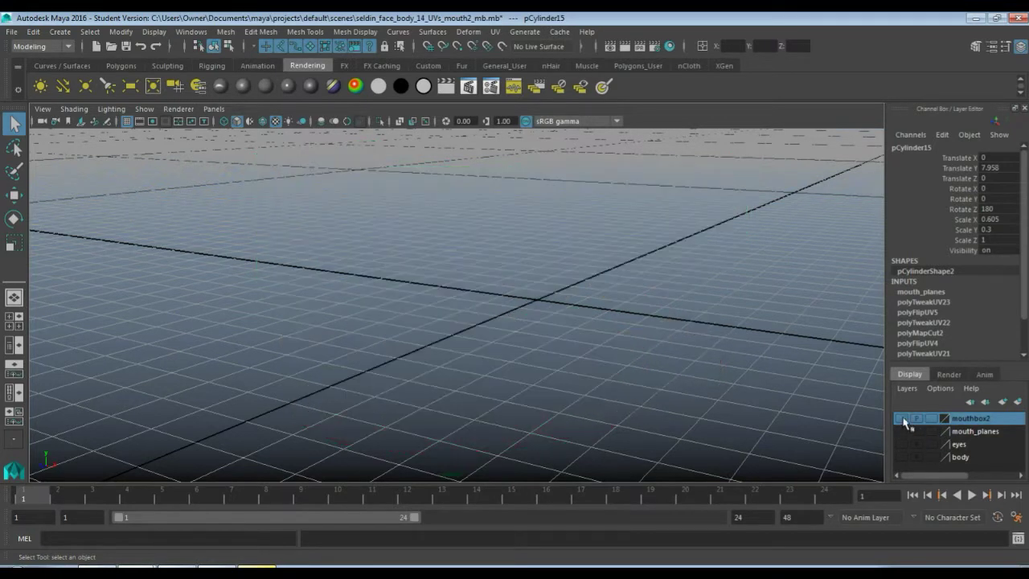
click(902, 418)
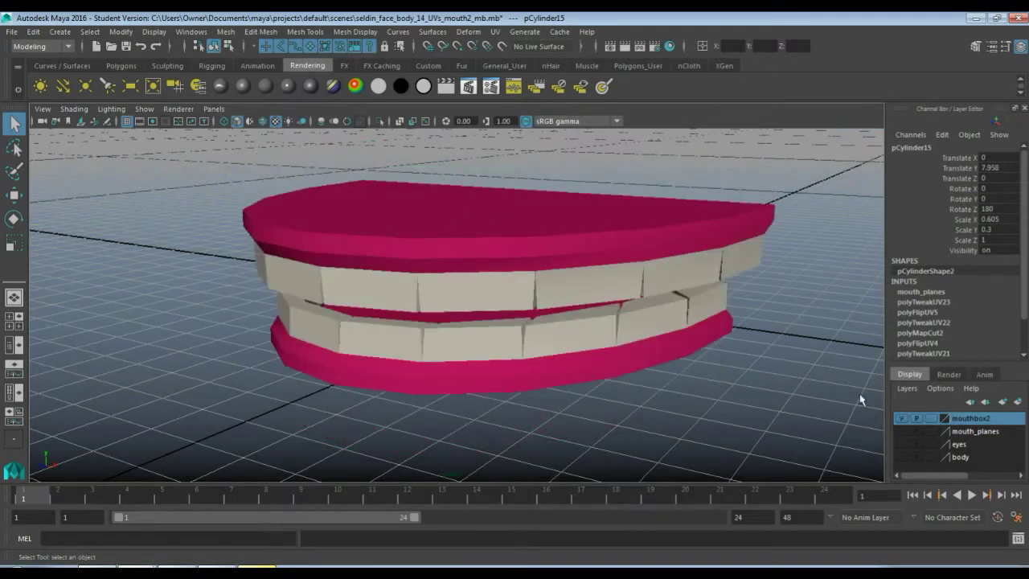
click(902, 418)
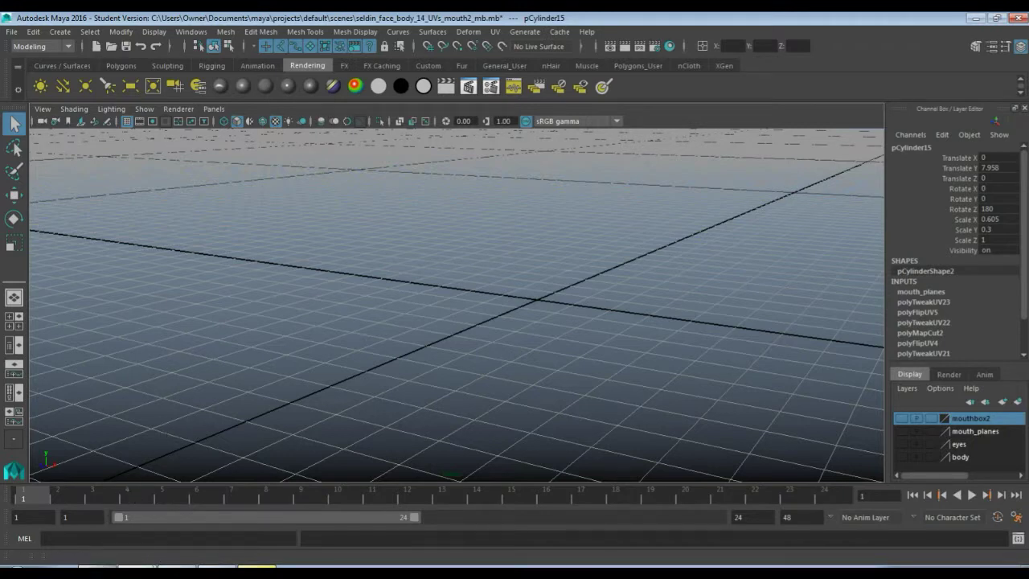
Step: Switch to Photoshop and, in the expanded Teeth group, show only the teeth outline layer, hiding Teeth copy, gums and tooth color
click(97, 568)
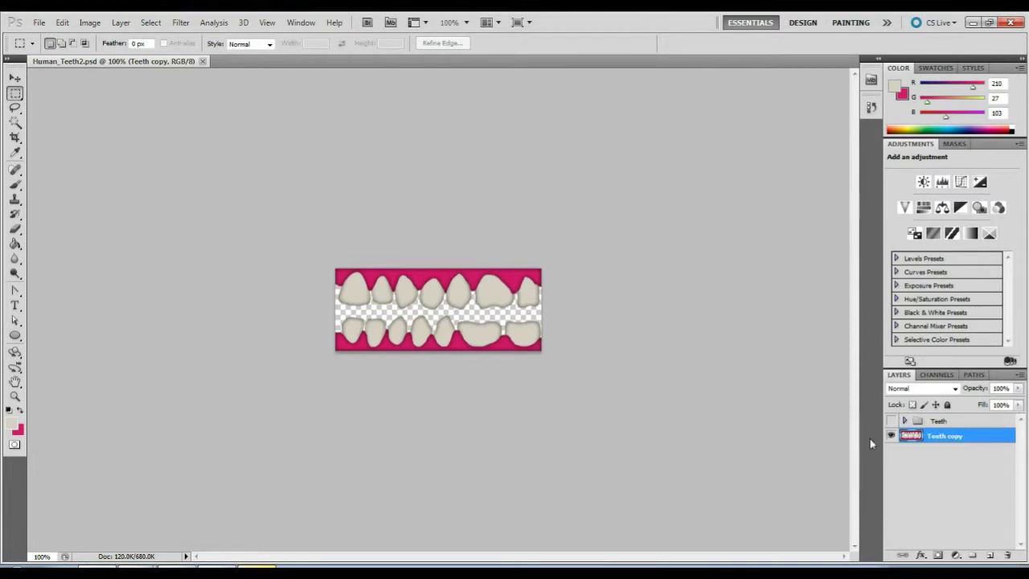
click(891, 436)
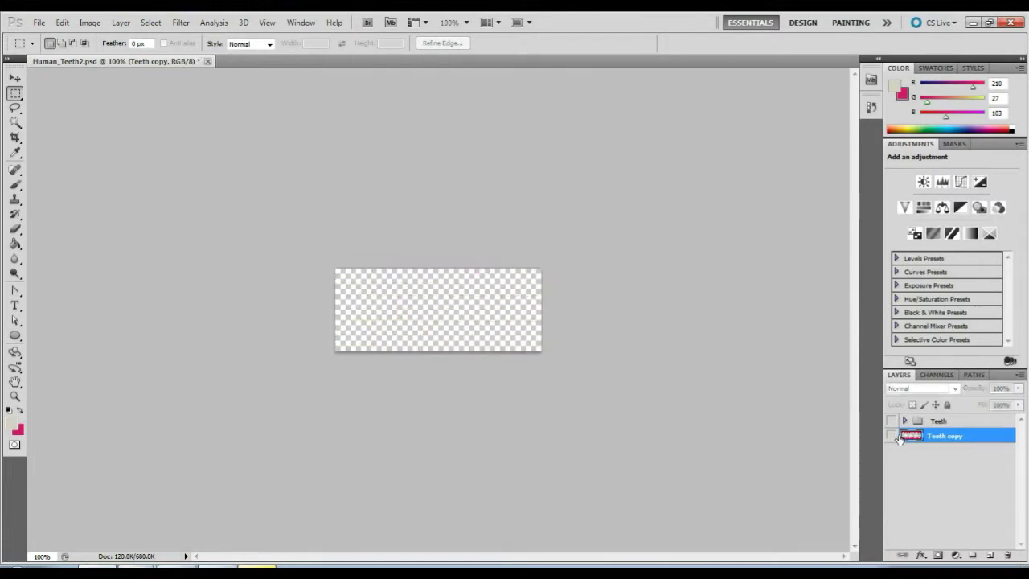
click(891, 422)
click(904, 421)
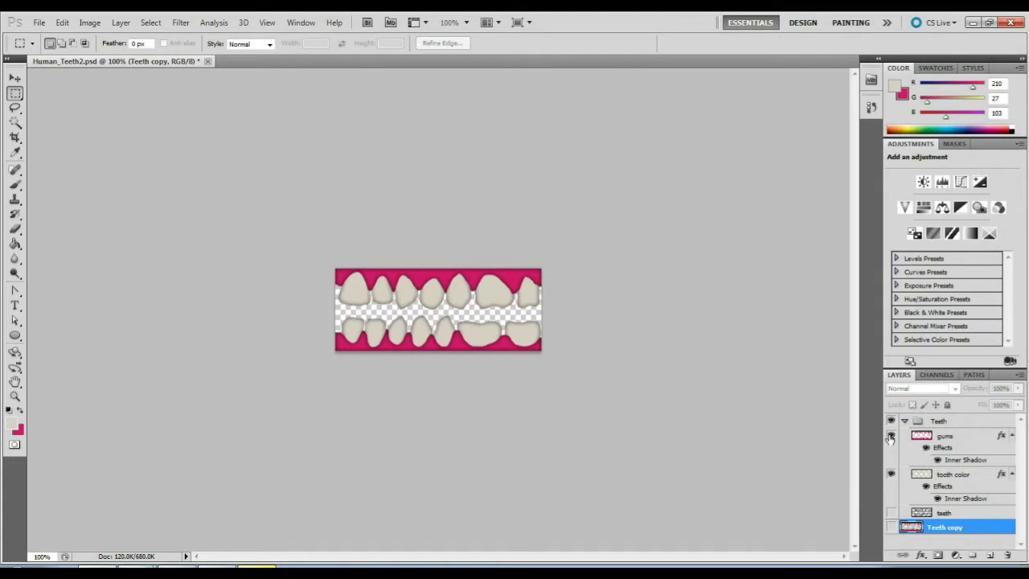
click(891, 435)
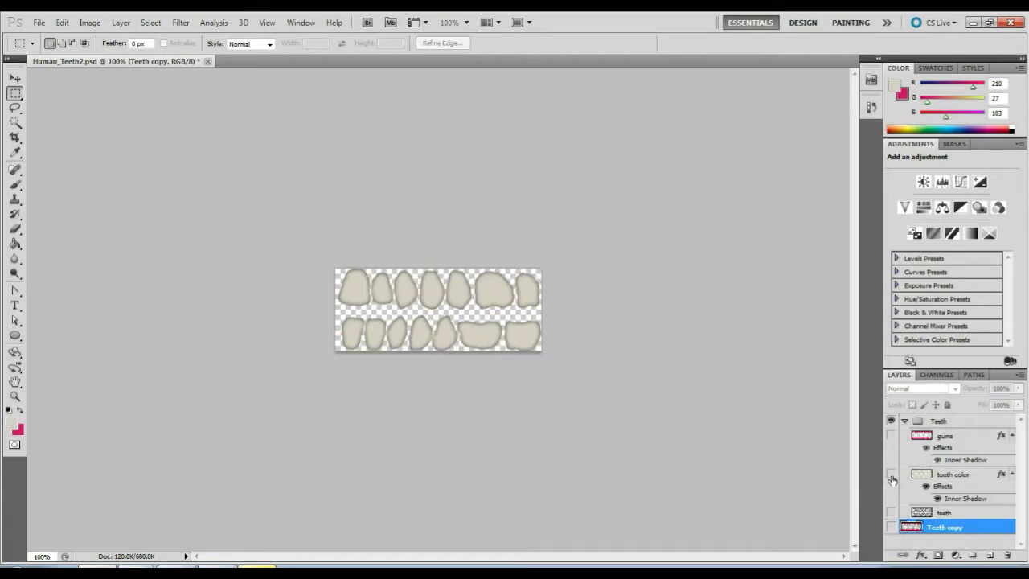
click(891, 474)
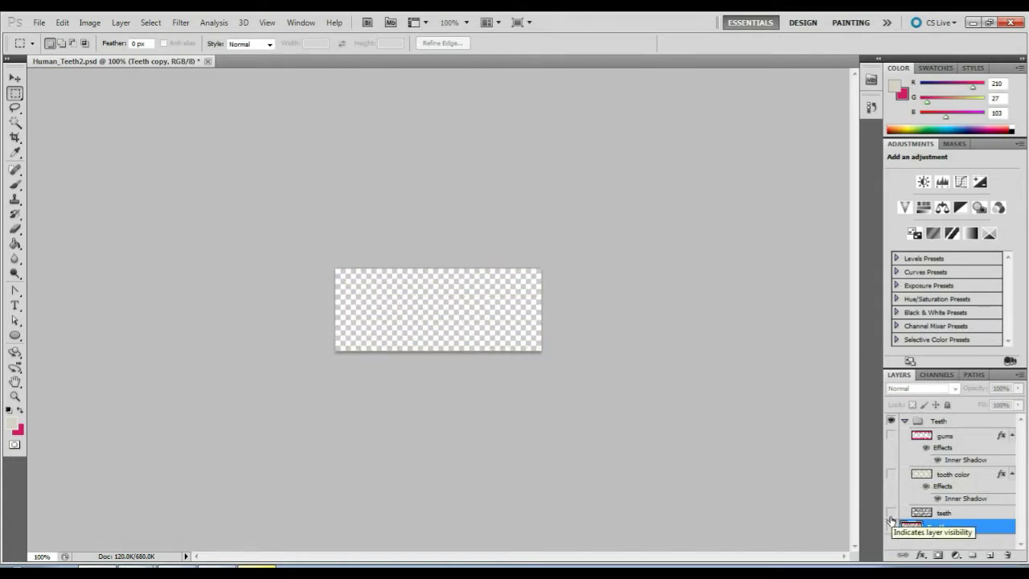
click(891, 512)
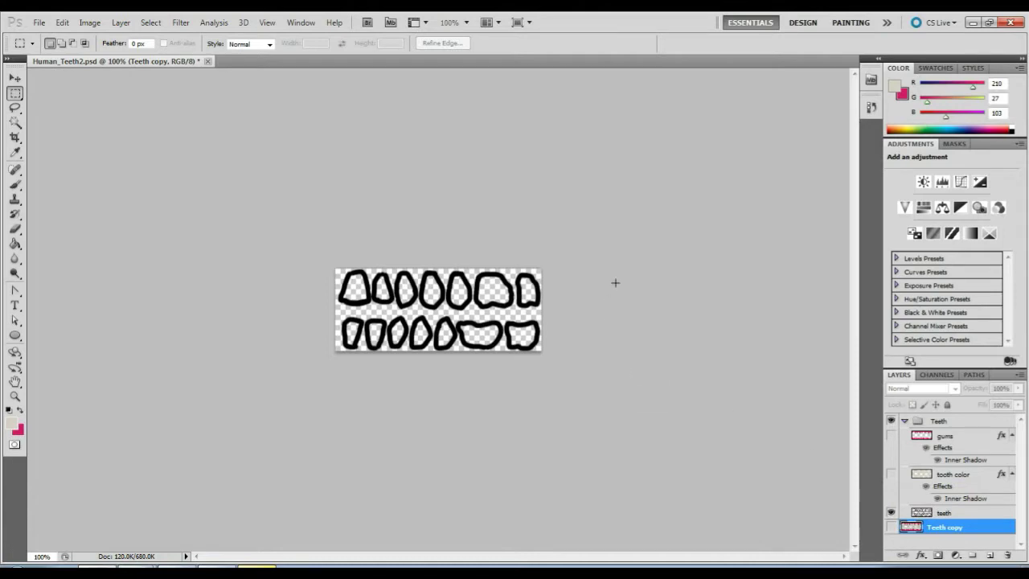
Step: Duplicate the teeth outline layer as teeth copy and hide the original teeth layer
key(ctrl+plus)
key(ctrl+plus)
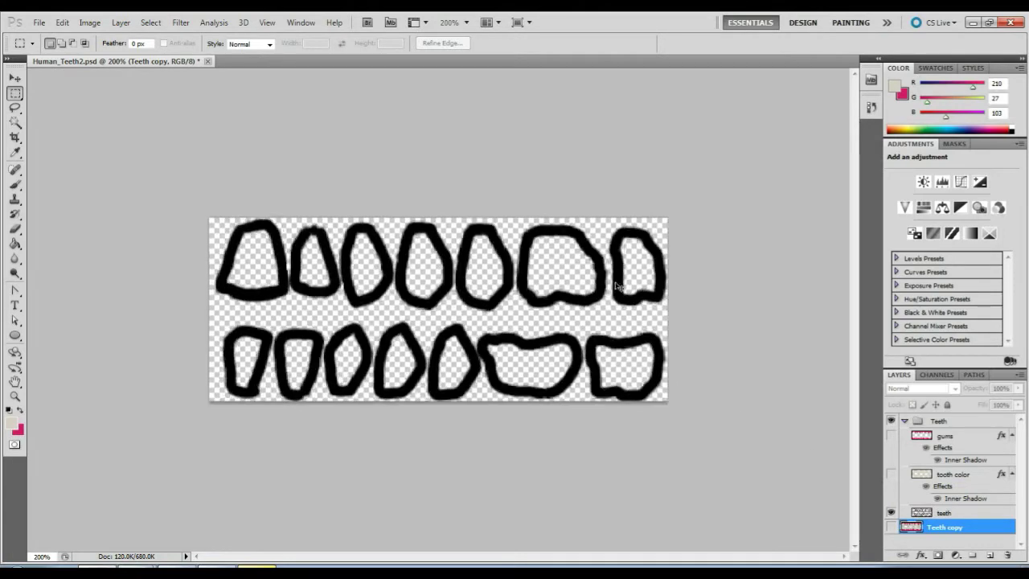
ctrl+click(615, 286)
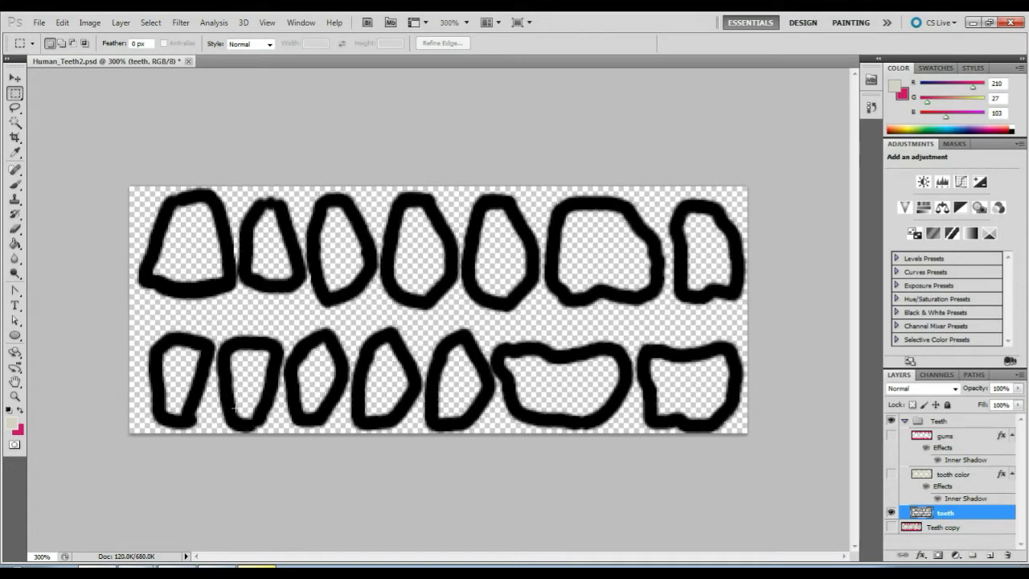
right_click(968, 517)
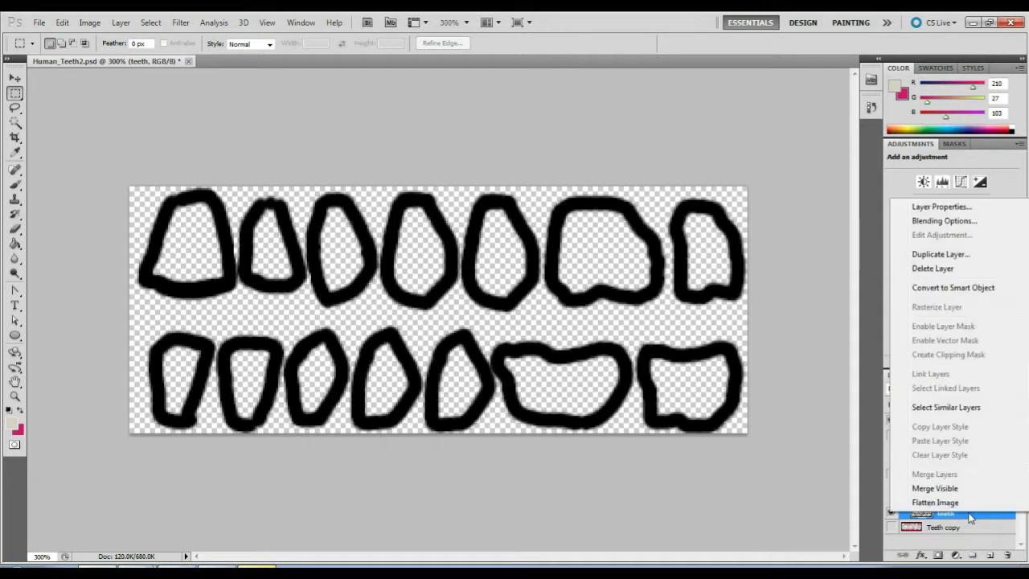
click(961, 254)
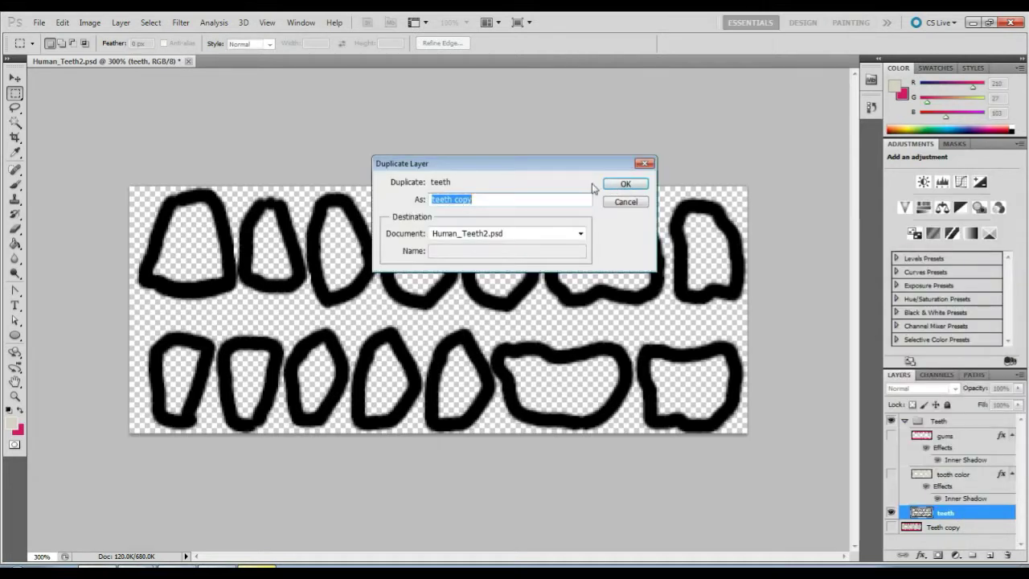
click(619, 184)
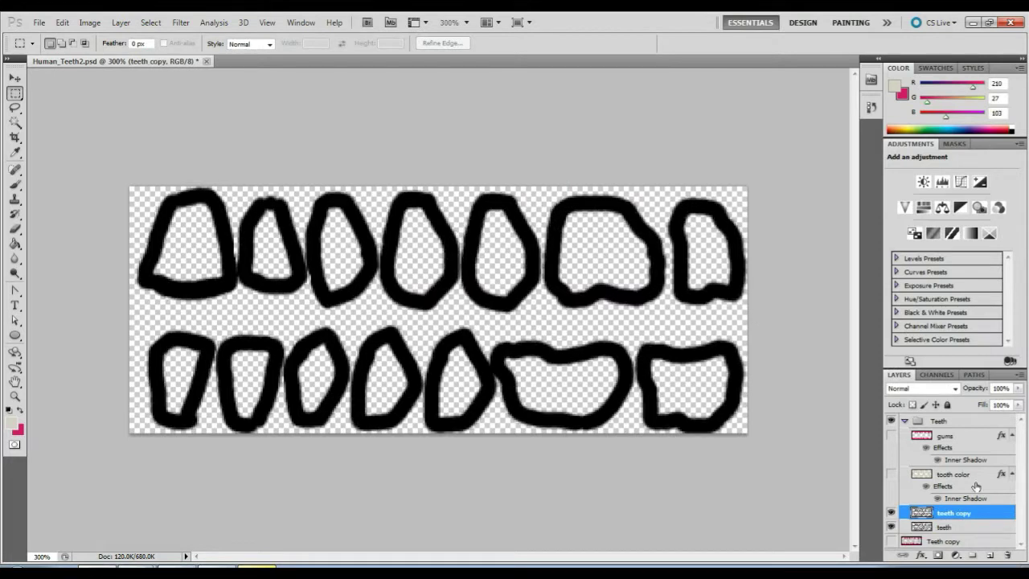
click(892, 527)
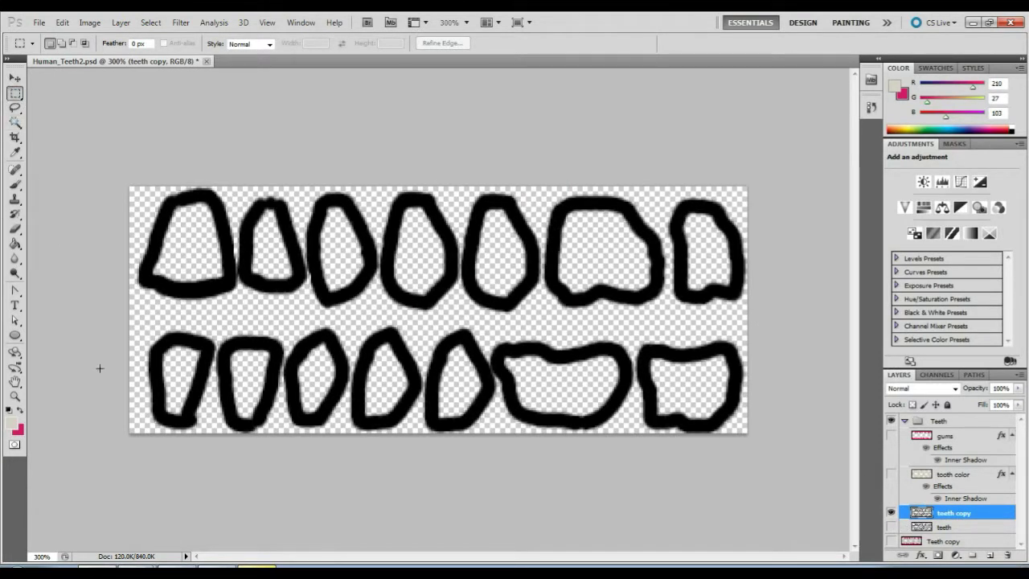
Step: Delete the lower row of tooth outlines from the teeth copy layer and clear the selection
drag(256, 374, 675, 489)
key(Delete)
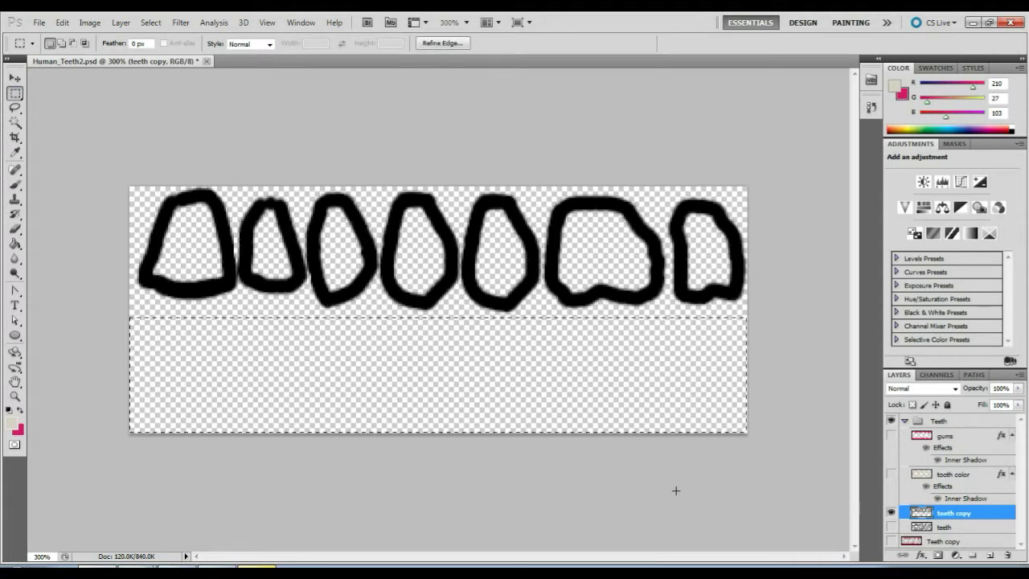
key(ctrl+d)
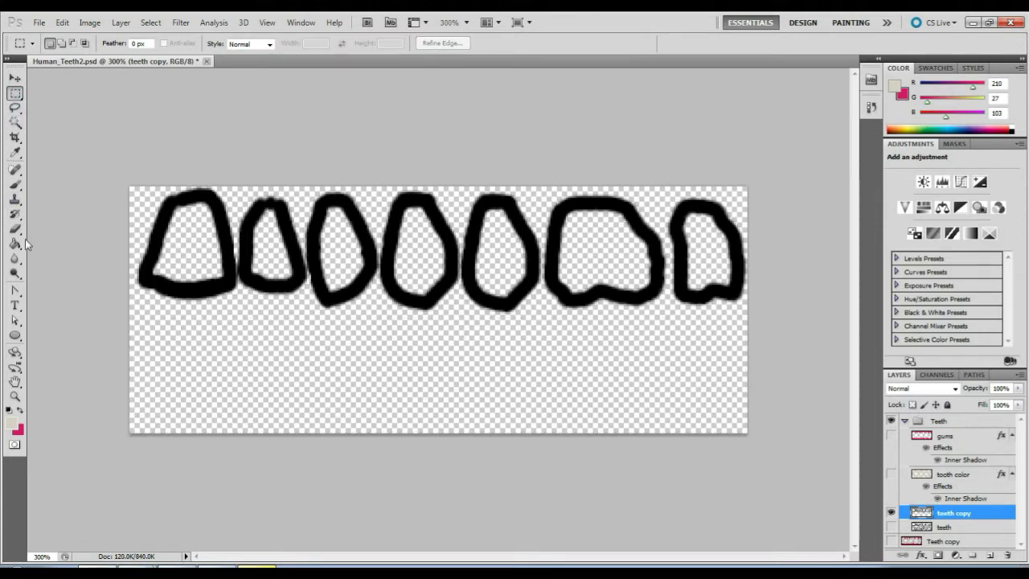
Step: Set up the Brush tool with a size of about 8 px and reset the colours to the default black and white
click(14, 184)
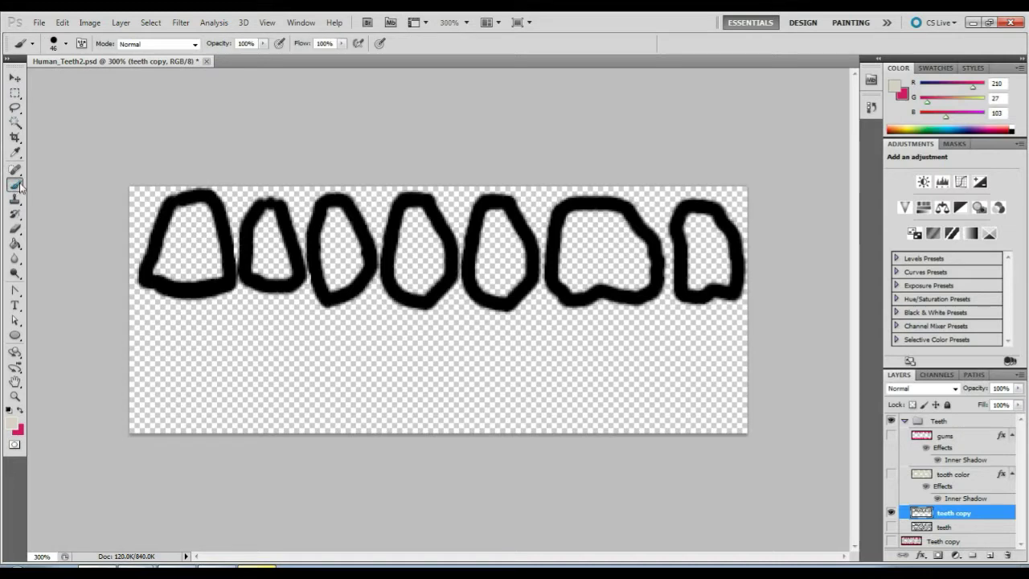
right_click(264, 286)
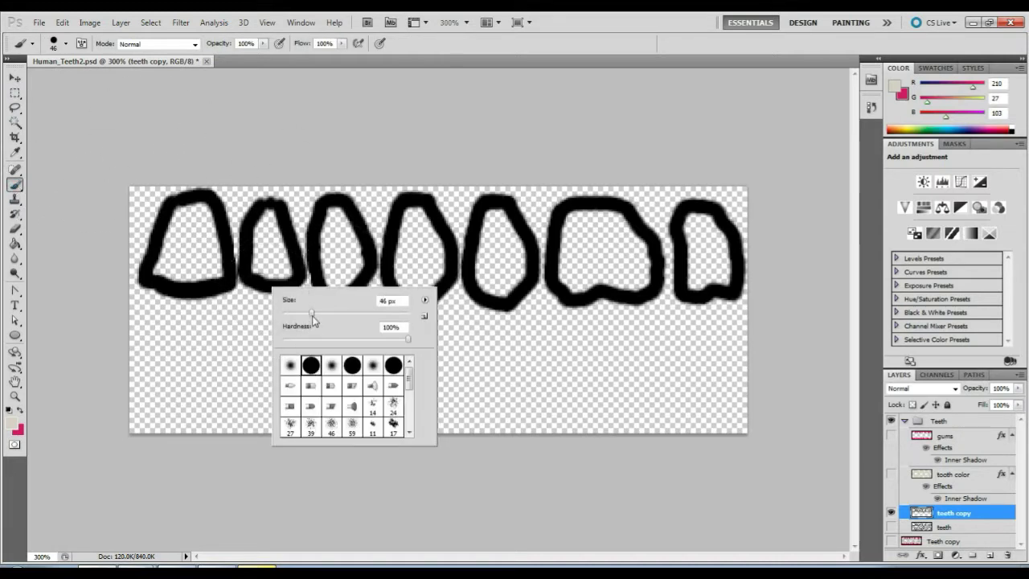
drag(311, 315, 287, 313)
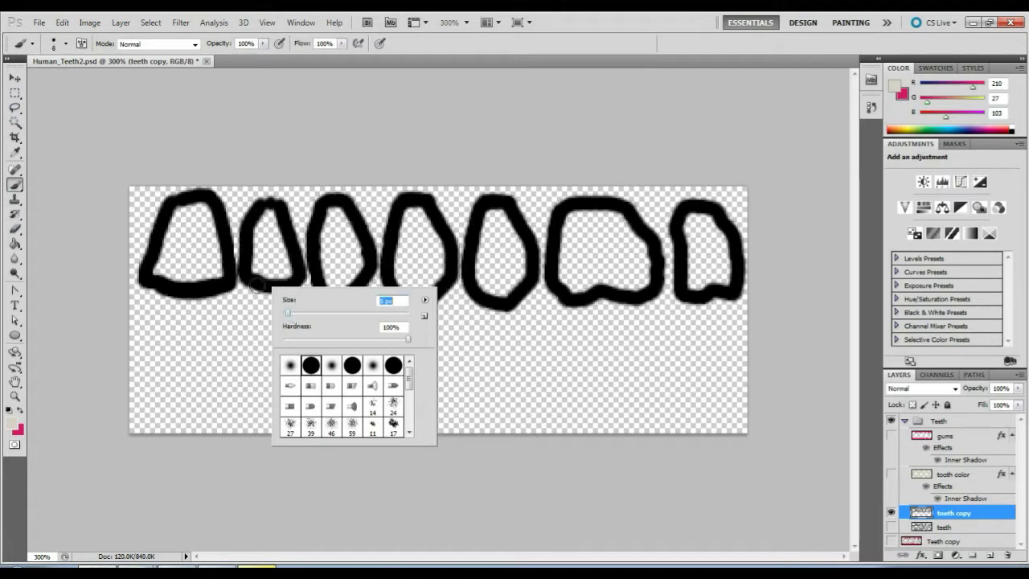
click(203, 134)
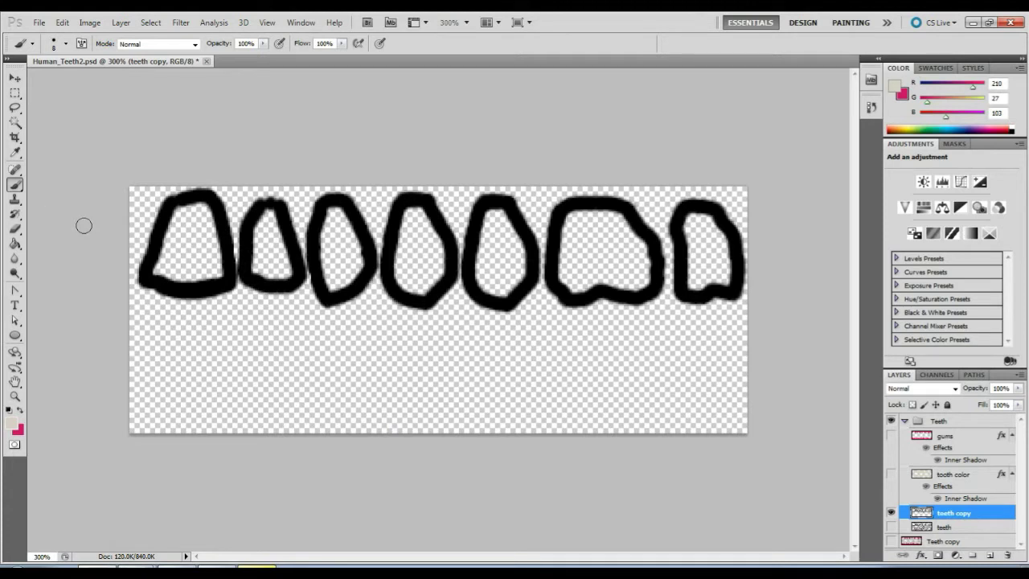
key(d)
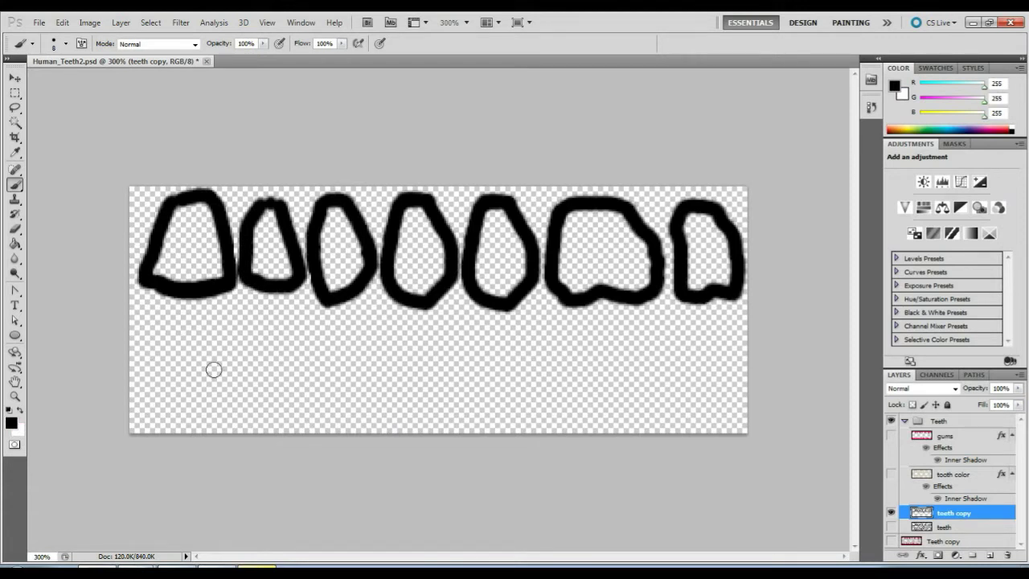
Step: Switch to the browser and open the labelled upper and lower dental arch diagram from the human teeth image results
click(177, 572)
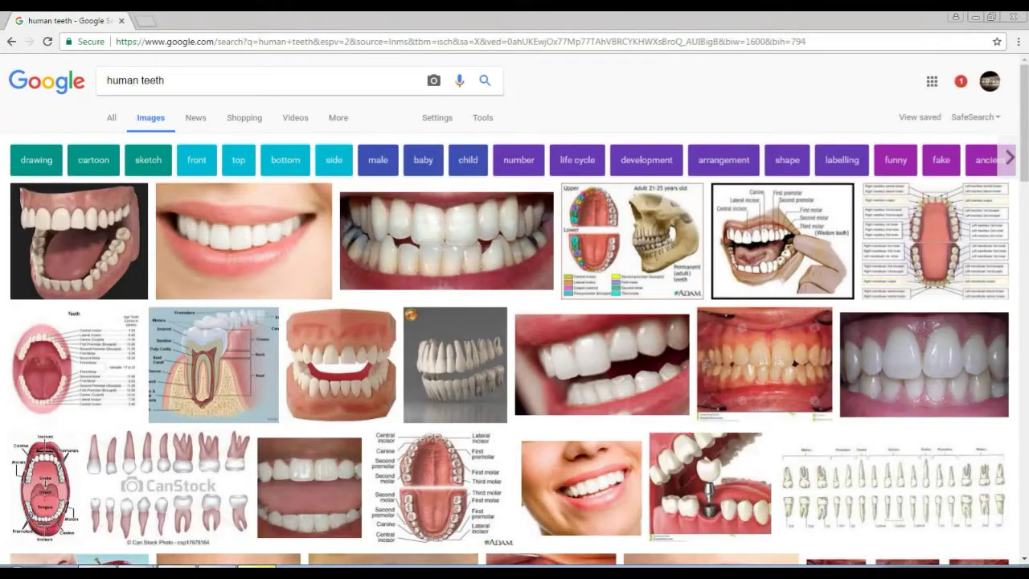
scroll(453, 166, down, 4)
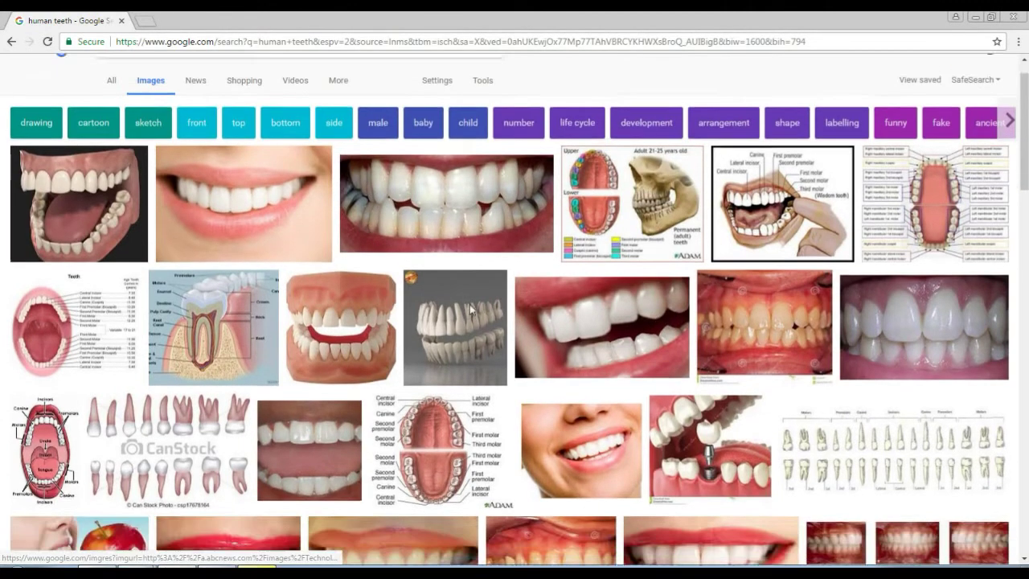
click(453, 165)
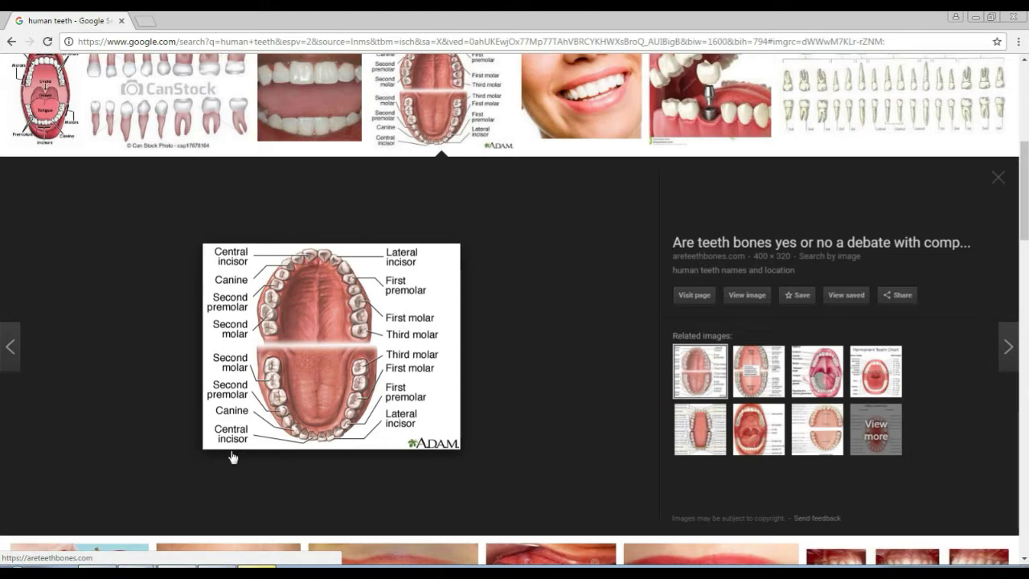
Step: Switch back to Photoshop and brush a wedge-shaped tooth outline with an inner ridge line below the first upper tooth
key(alt+Tab)
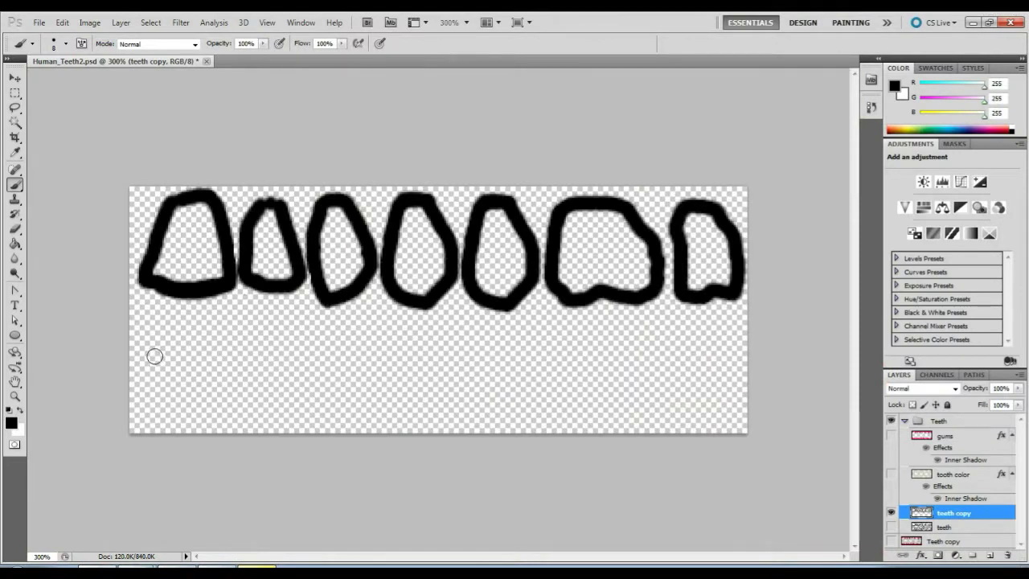
mouse_move(153, 357)
mouse_down()
mouse_move(205, 346)
mouse_move(230, 363)
mouse_up()
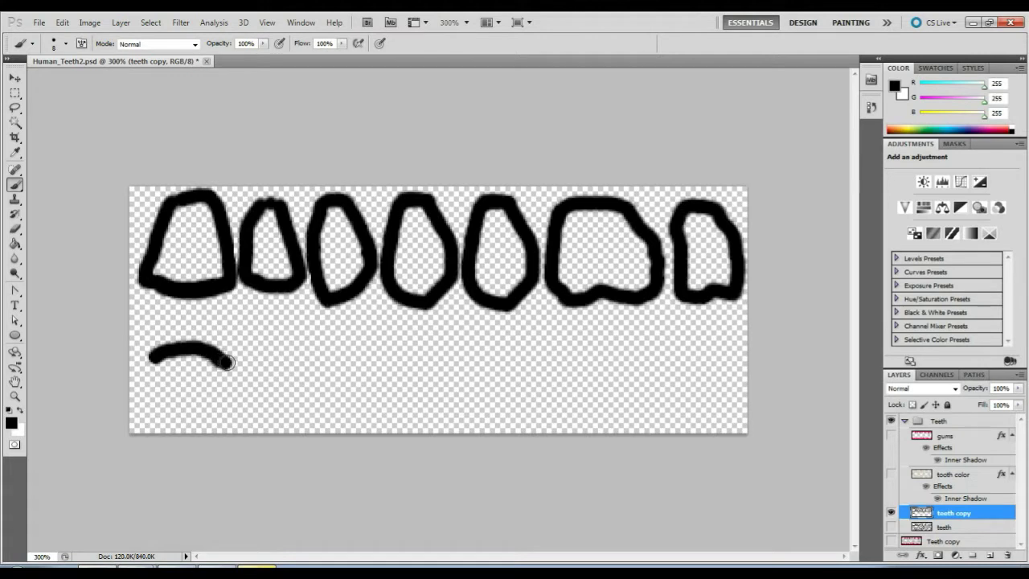
drag(152, 361, 184, 403)
drag(231, 366, 191, 406)
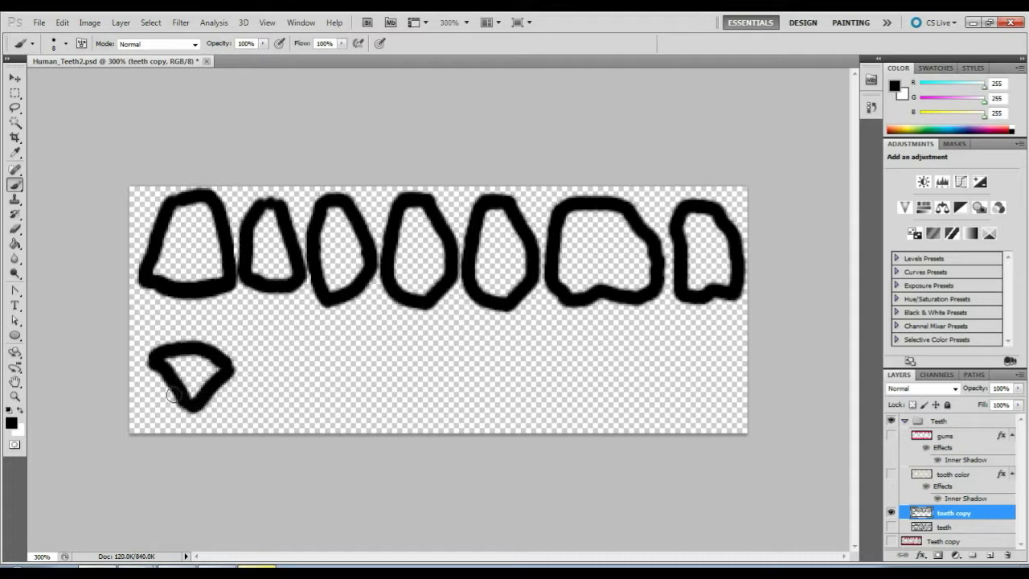
drag(161, 368, 226, 364)
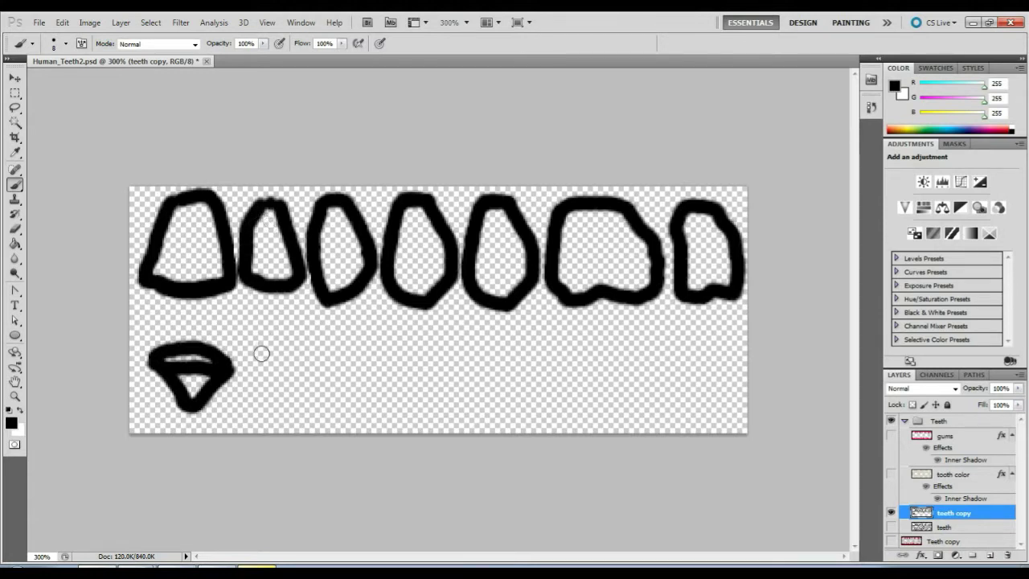
Step: Brush a small wedge-shaped outline below the second upper tooth and a rounded diamond outline with a cross ridge below the third
mouse_move(255, 360)
mouse_down()
mouse_move(287, 351)
mouse_move(314, 362)
mouse_up()
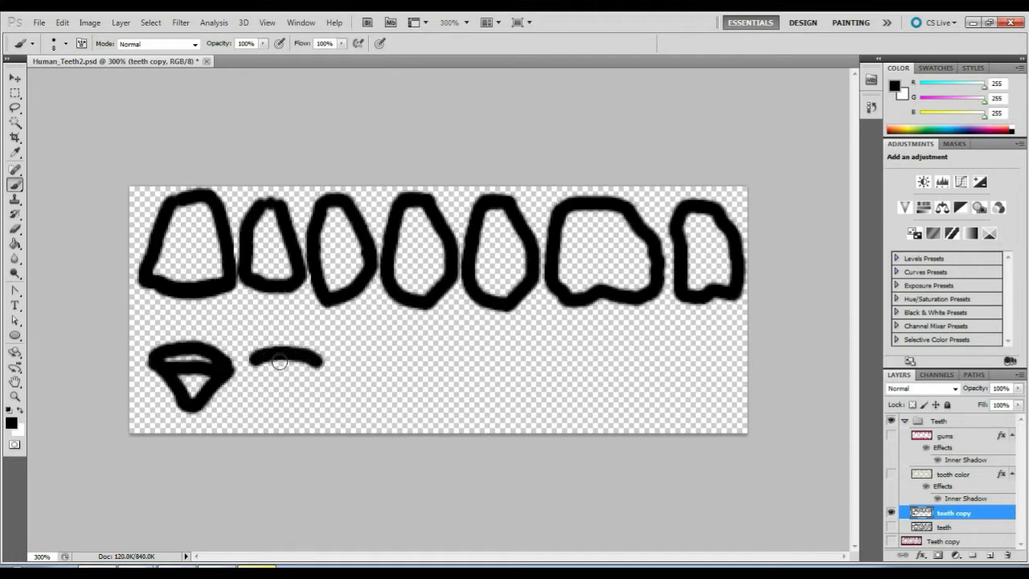
key(ctrl+z)
mouse_move(258, 360)
mouse_down()
mouse_move(285, 351)
mouse_move(315, 364)
mouse_move(255, 370)
mouse_move(277, 400)
mouse_up()
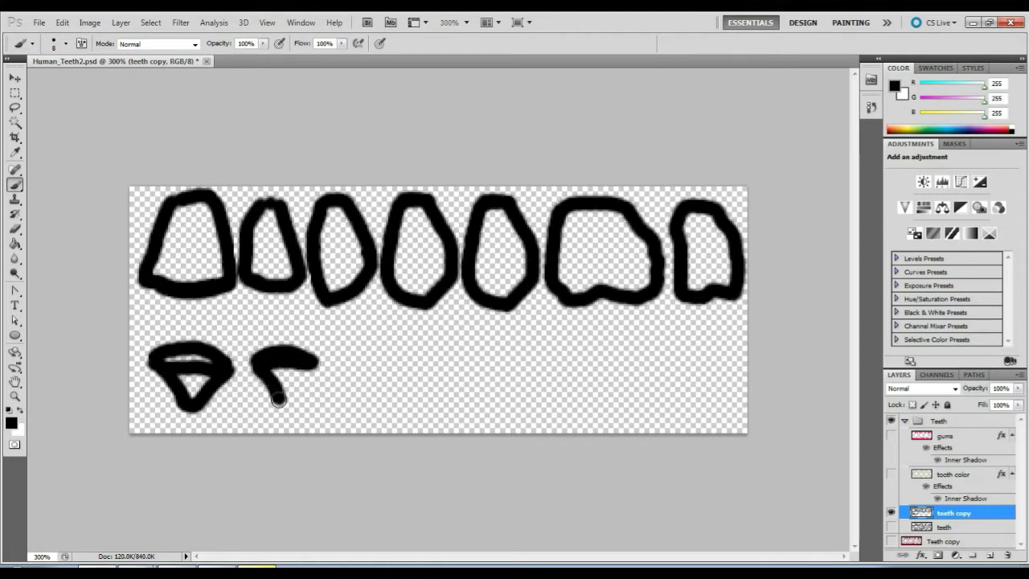
drag(314, 366, 276, 403)
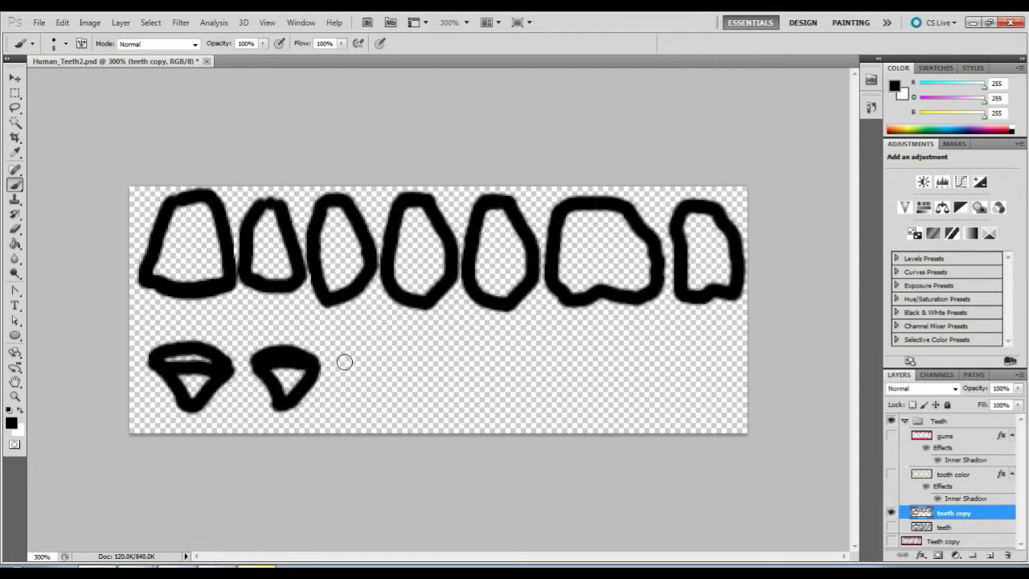
mouse_move(341, 364)
mouse_down()
mouse_move(372, 350)
mouse_move(402, 369)
mouse_move(359, 405)
mouse_up()
mouse_move(338, 366)
mouse_down()
mouse_move(333, 378)
mouse_move(364, 406)
mouse_move(349, 378)
mouse_move(396, 372)
mouse_move(351, 363)
mouse_move(368, 367)
mouse_up()
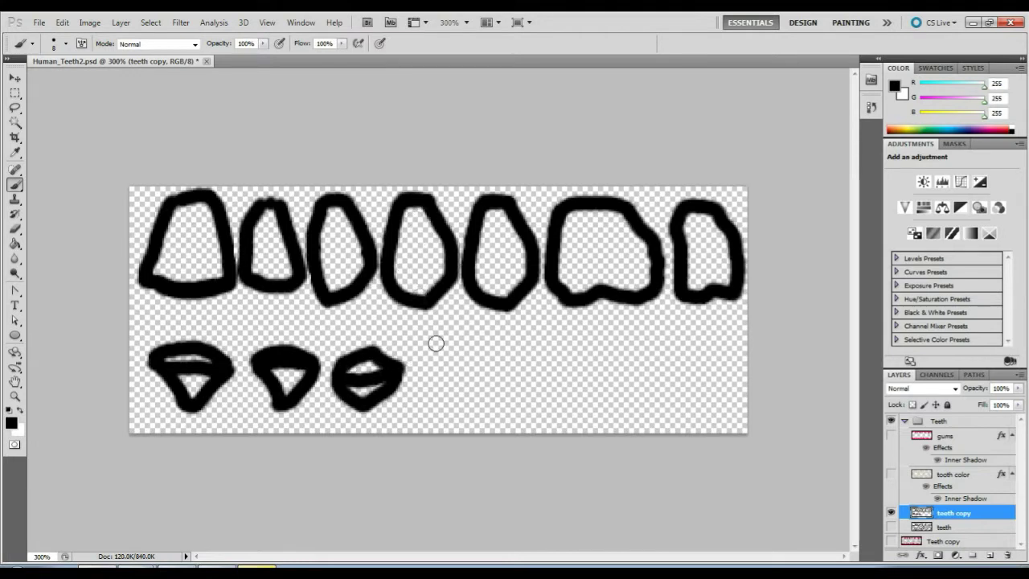
Step: Brush the fourth lower-row tooth shape as two stacked flat ovals joined by strokes through the middle
mouse_move(434, 354)
mouse_down()
mouse_move(489, 350)
mouse_move(447, 348)
mouse_up()
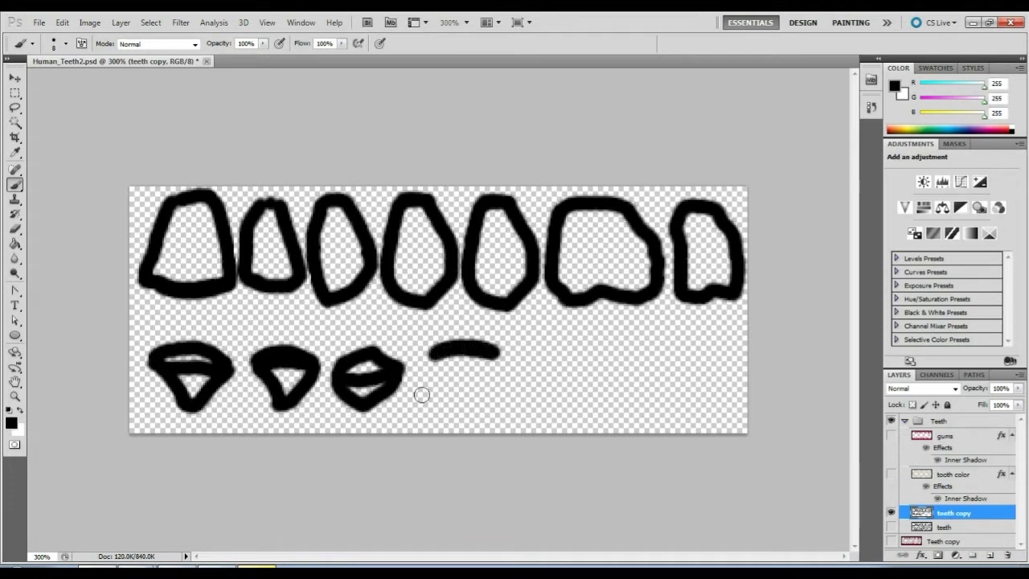
drag(430, 406, 493, 408)
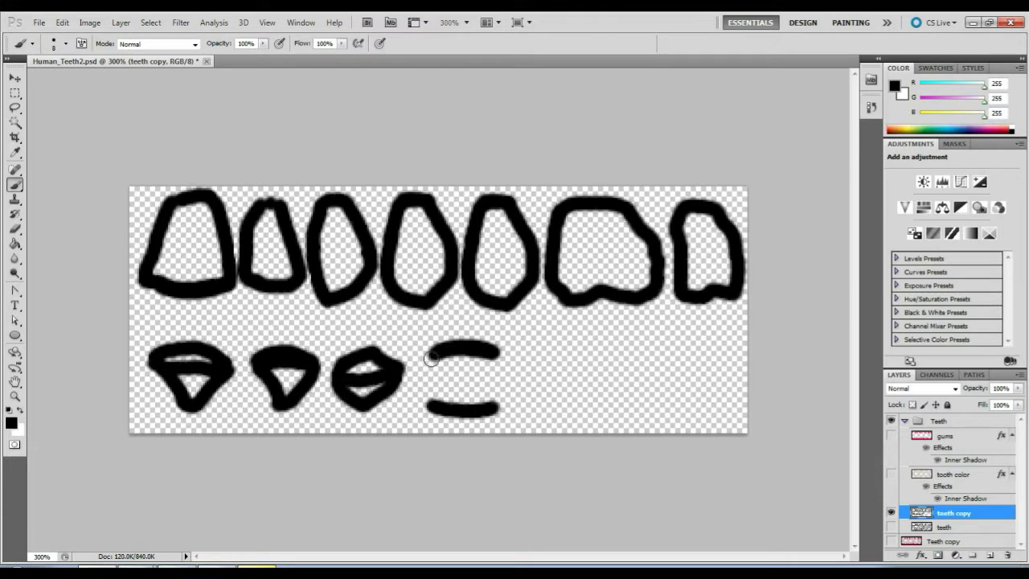
mouse_move(431, 358)
mouse_down()
mouse_move(463, 370)
mouse_move(497, 360)
mouse_move(481, 369)
mouse_up()
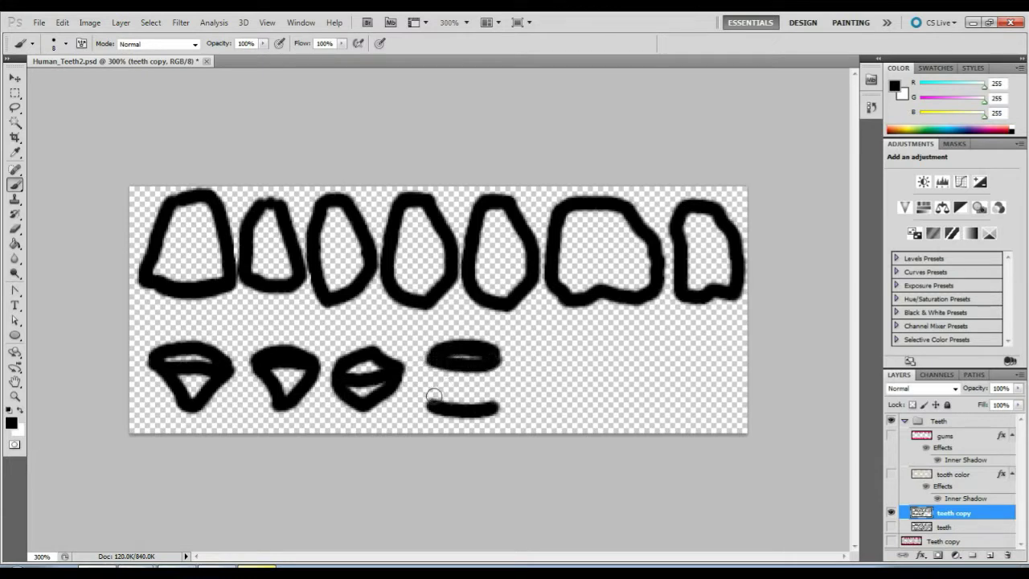
mouse_move(432, 395)
mouse_down()
mouse_move(424, 404)
mouse_move(452, 383)
mouse_move(498, 397)
mouse_up()
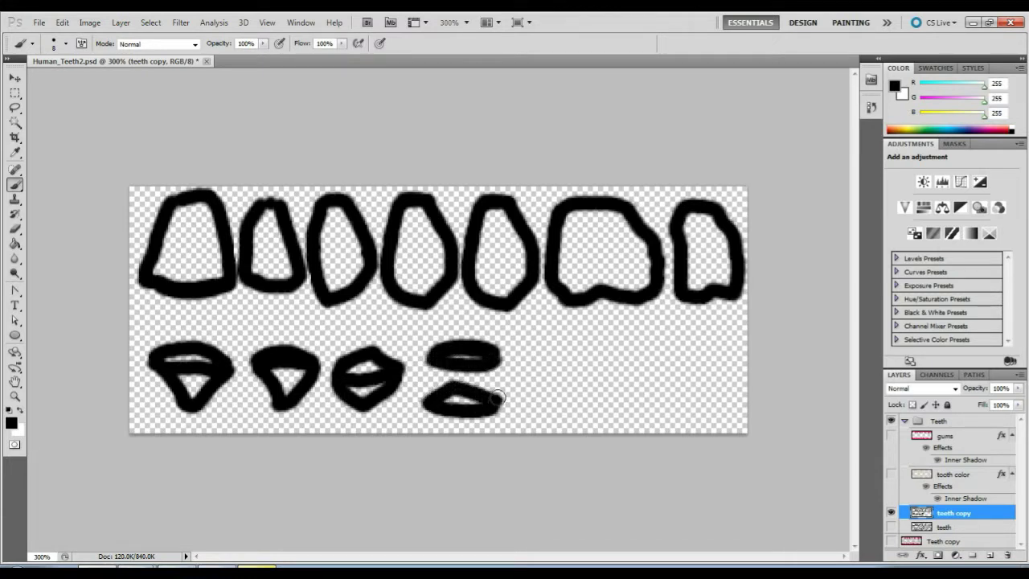
mouse_move(444, 377)
mouse_down()
mouse_move(434, 376)
mouse_move(492, 378)
mouse_move(426, 369)
mouse_move(485, 382)
mouse_move(491, 371)
mouse_move(477, 376)
mouse_move(492, 369)
mouse_up()
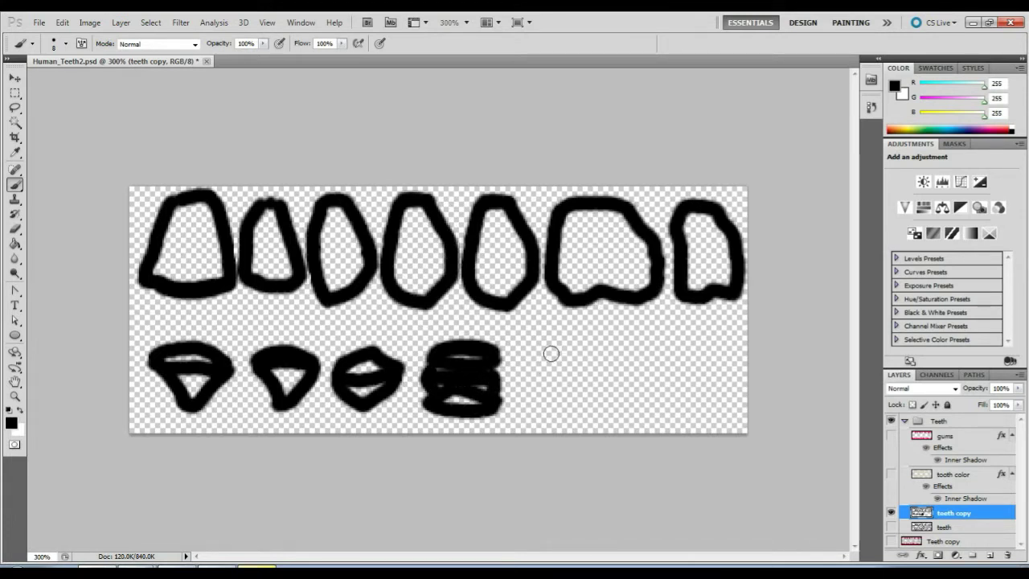
Step: Brush a wide, wavy-edged molar outline with a horizontal groove line below the large upper molar
mouse_move(539, 358)
mouse_down()
mouse_move(627, 355)
mouse_move(650, 367)
mouse_up()
mouse_move(539, 359)
mouse_down()
mouse_move(530, 403)
mouse_move(540, 421)
mouse_move(579, 410)
mouse_move(633, 420)
mouse_move(650, 407)
mouse_move(648, 367)
mouse_up()
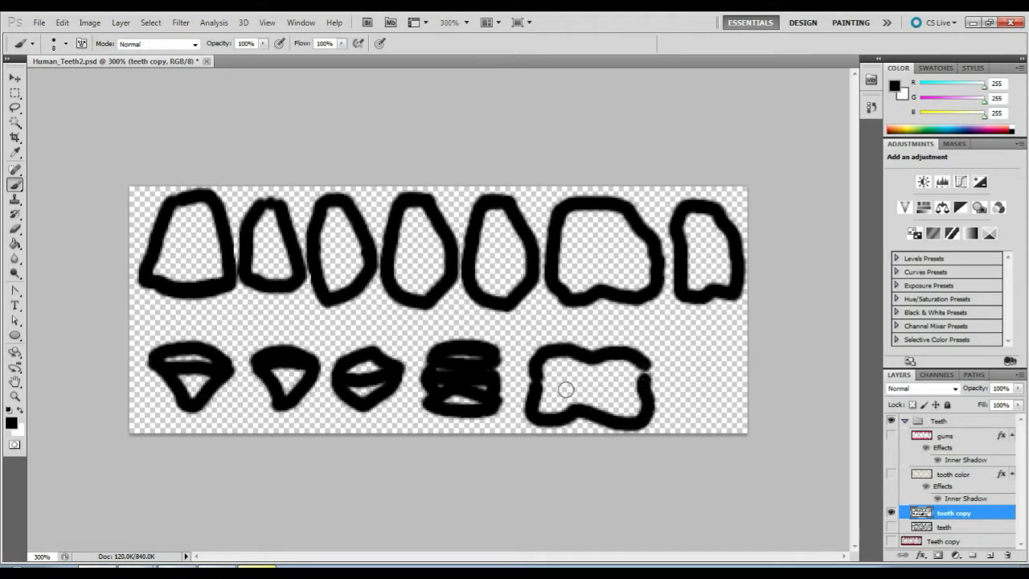
drag(540, 388, 642, 390)
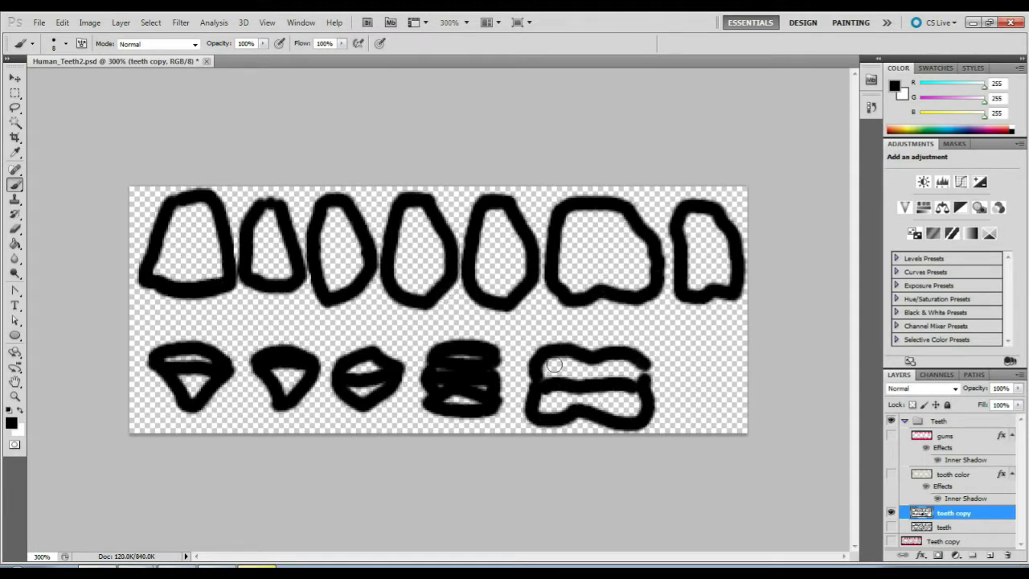
Step: Save a Targa copy of the texture as Human_Teeth2_shape.tga in Texture Maps at 24 bits/pixel
click(39, 22)
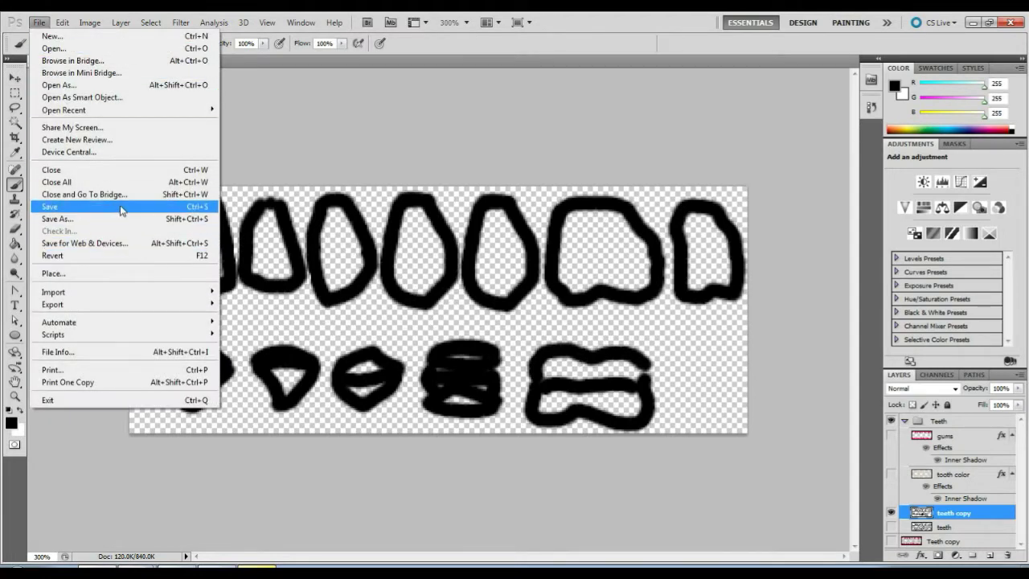
click(110, 220)
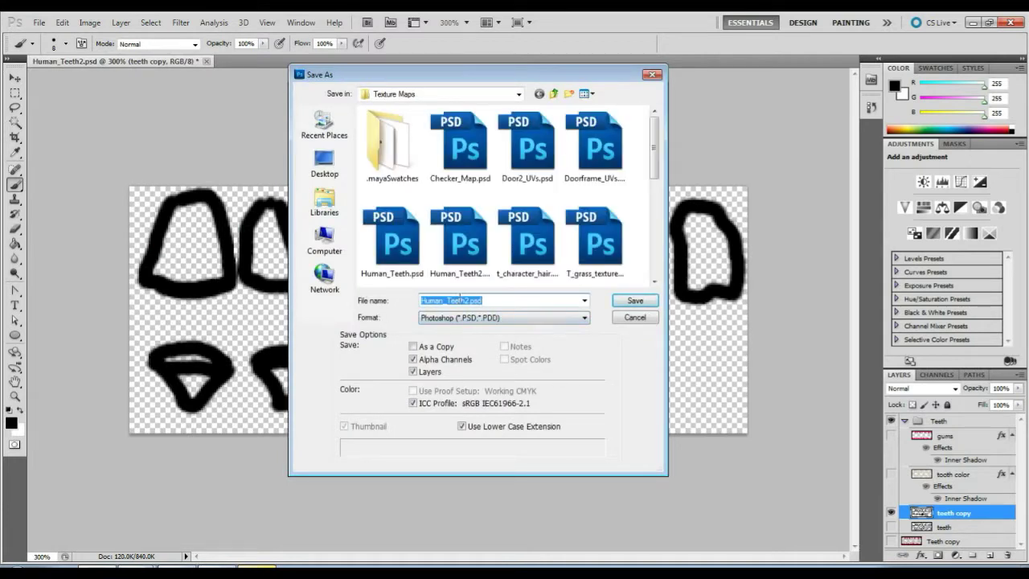
click(470, 299)
text(_sha)
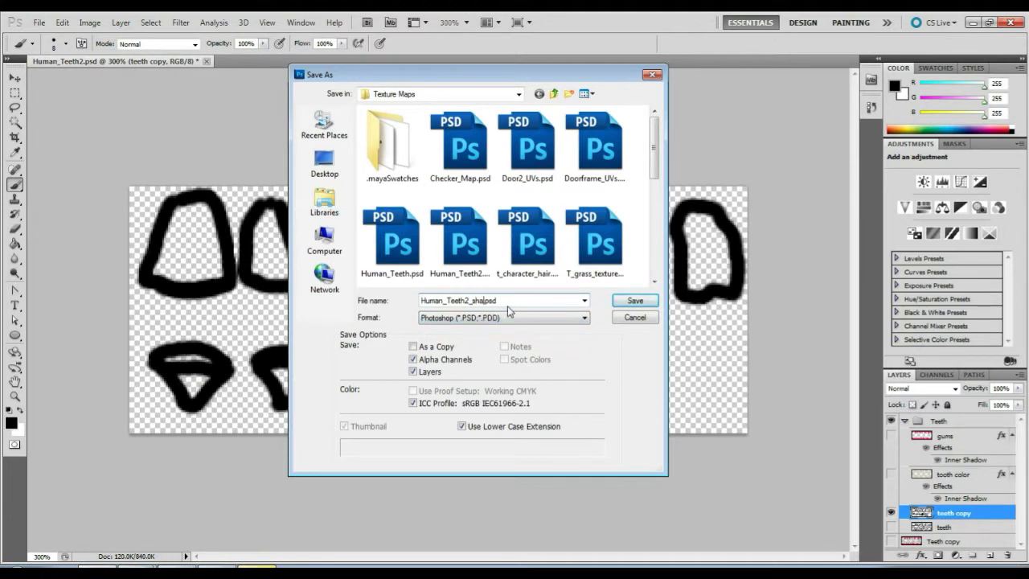
text(pe)
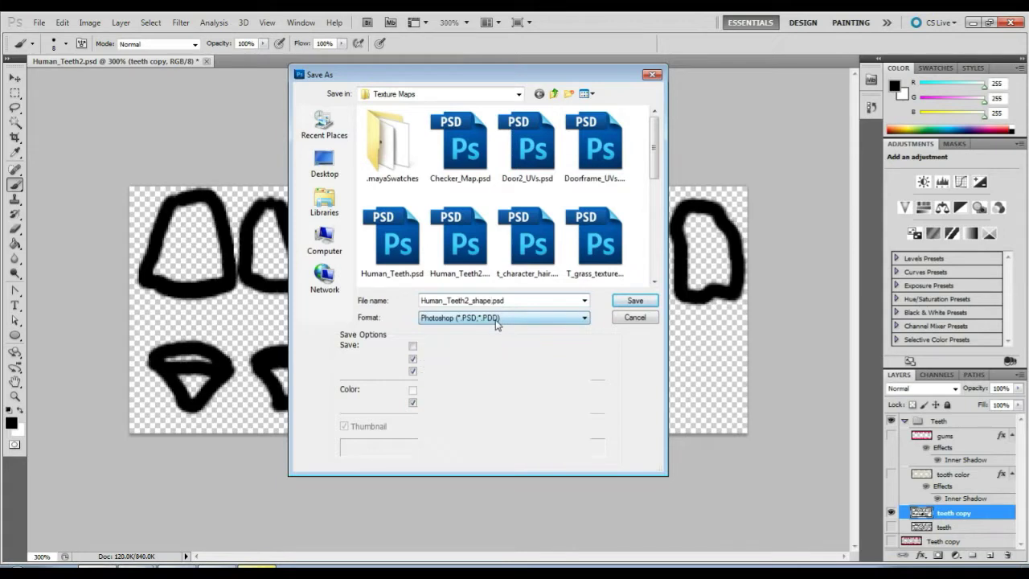
click(496, 318)
click(515, 489)
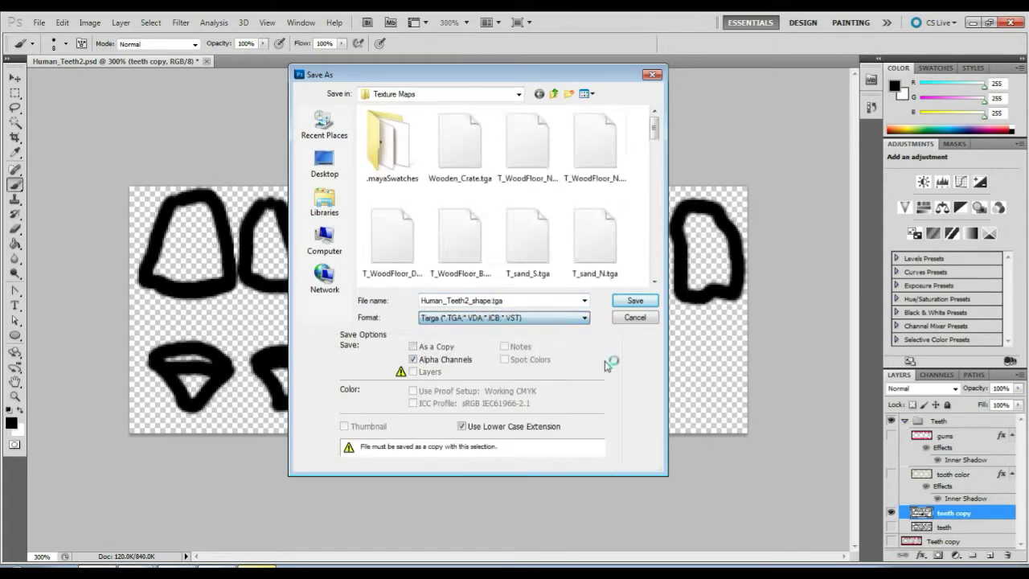
click(635, 300)
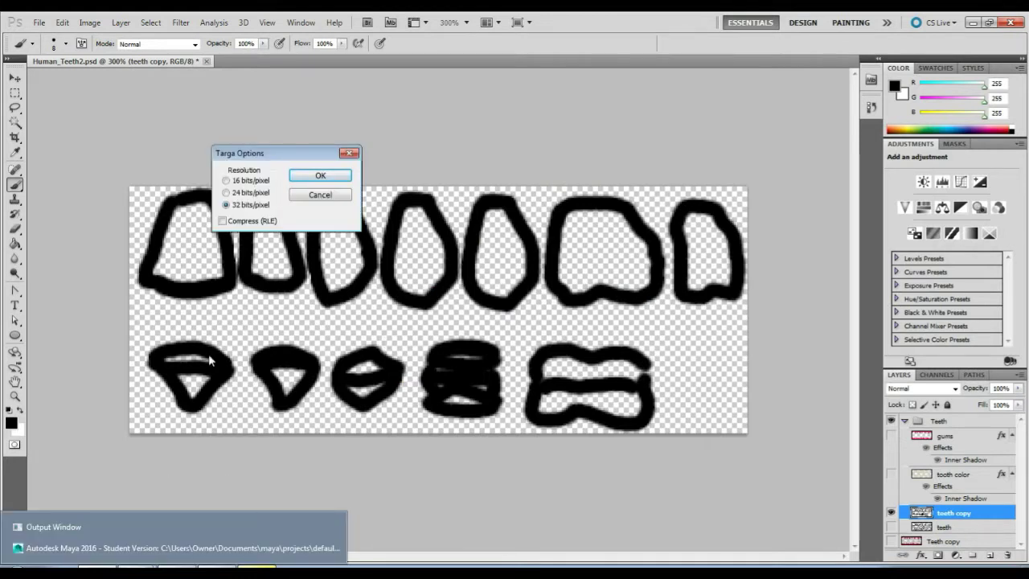
drag(259, 160, 273, 147)
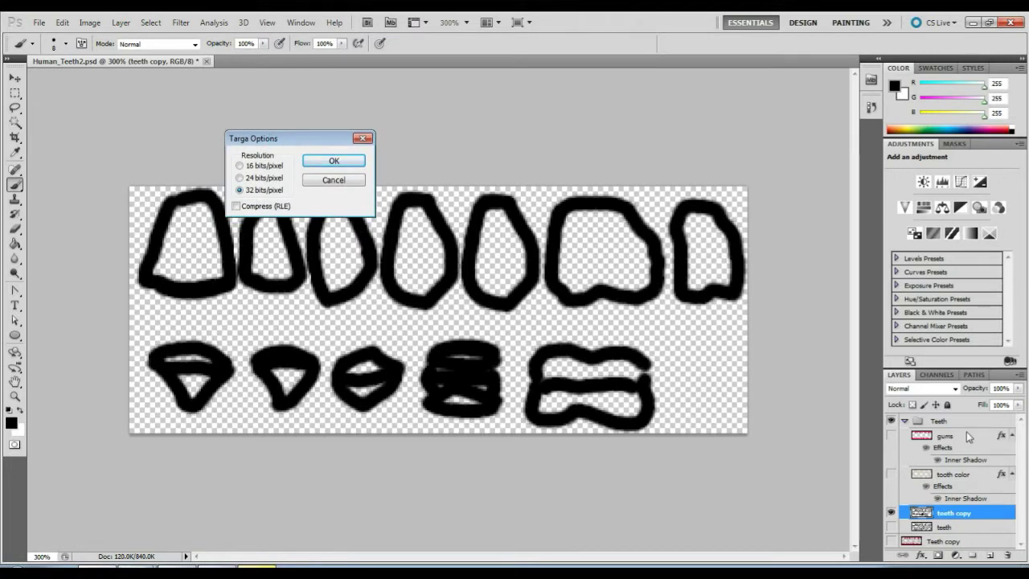
click(240, 179)
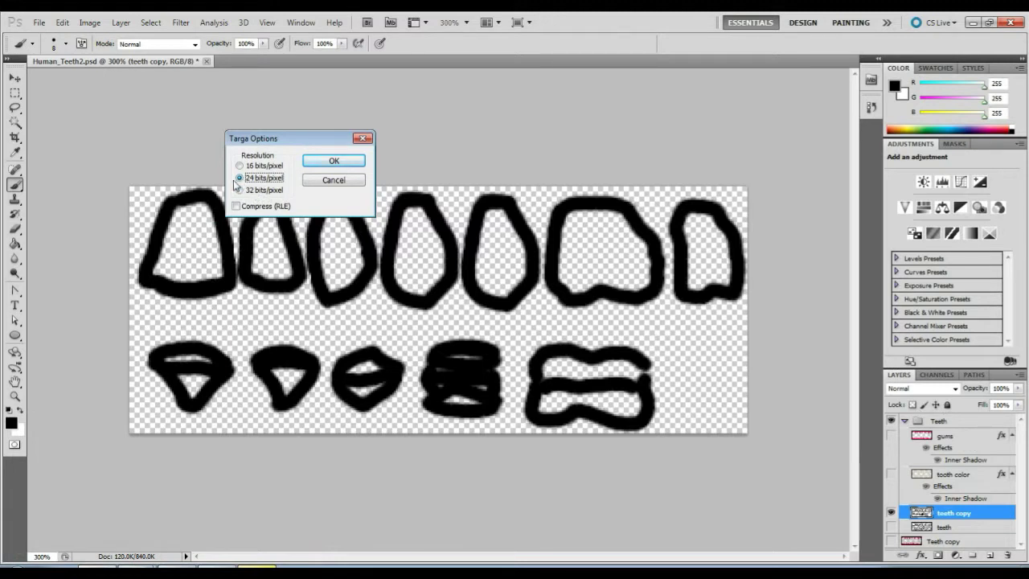
click(334, 163)
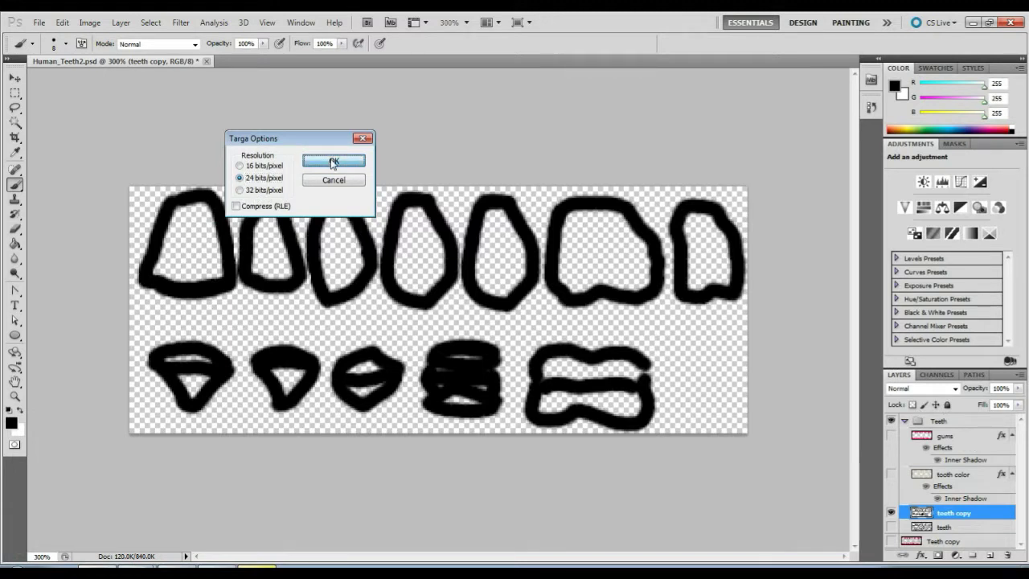
Step: Switch to Maya, create a polygon plane and set its width to 320
click(193, 545)
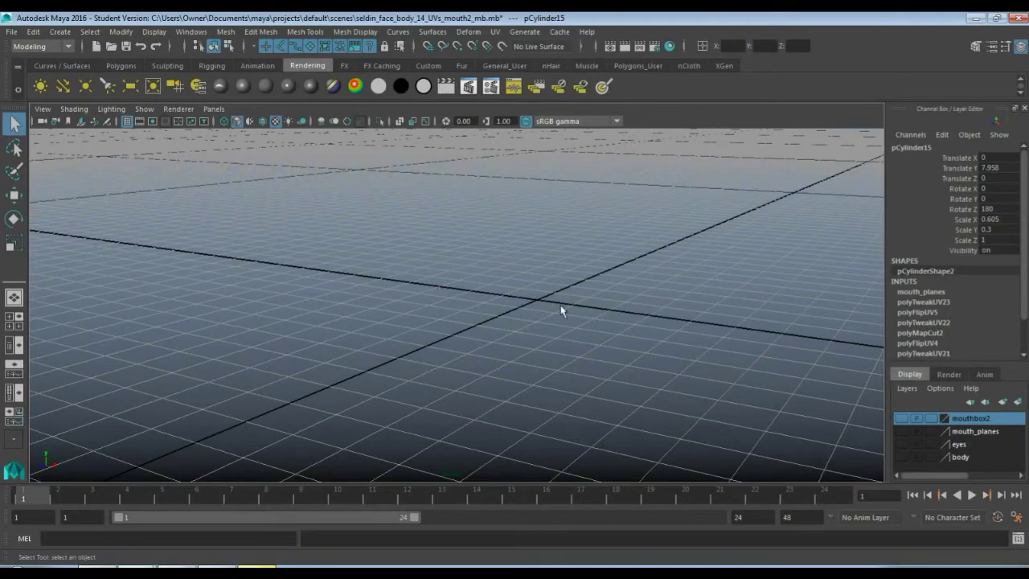
click(55, 32)
mouse_move(127, 76)
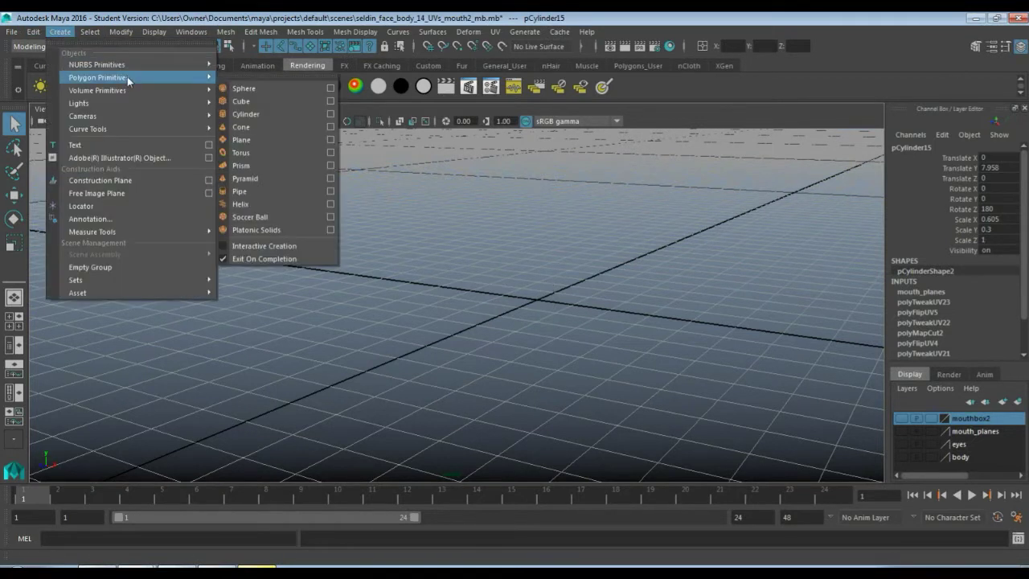
click(280, 140)
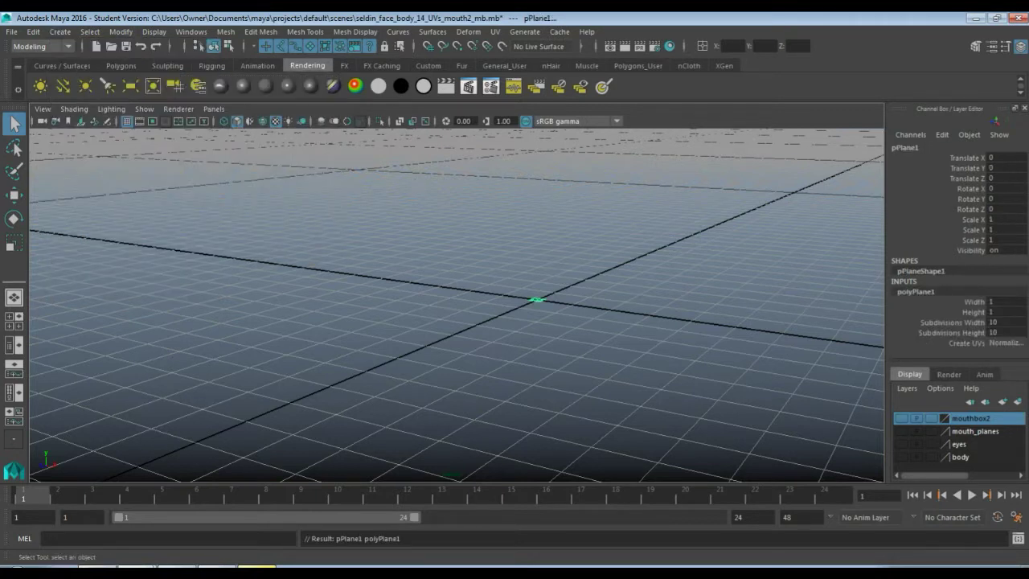
click(1001, 302)
key(Return)
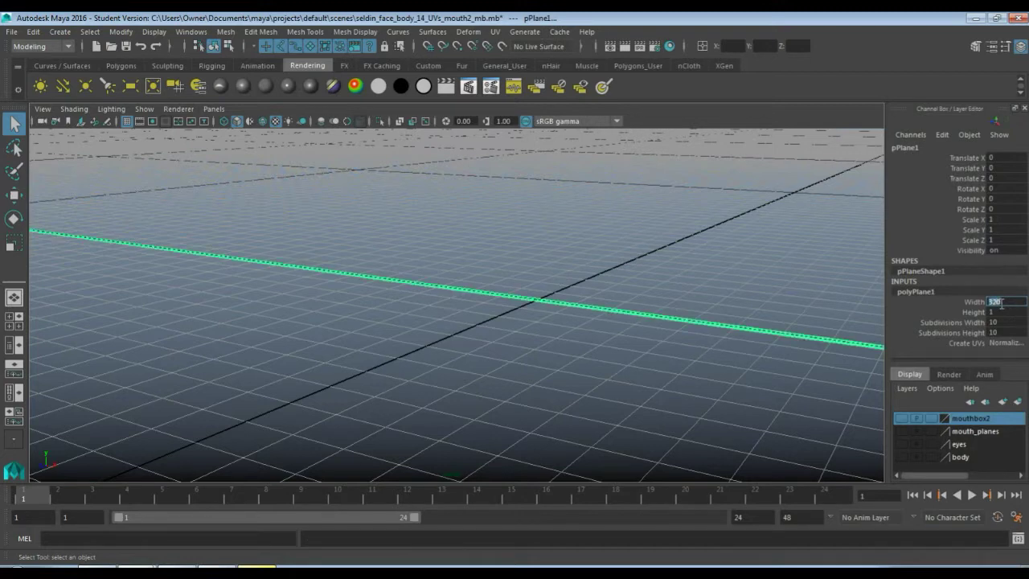
click(1006, 311)
text(1280)
key(Return)
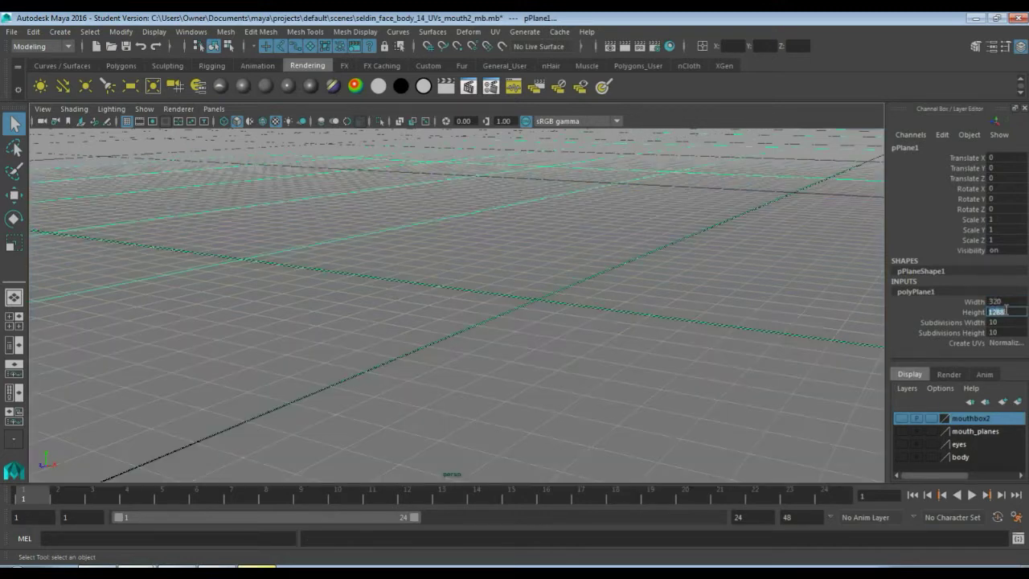
key(f)
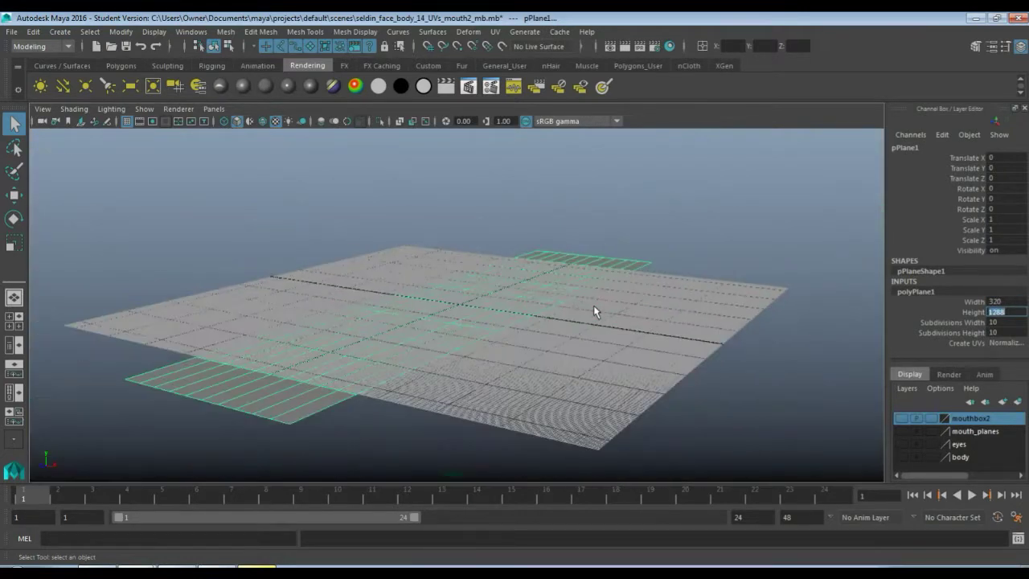
Step: Set the plane's height to 128 and both its width and height subdivisions to 1
click(1007, 311)
key(Return)
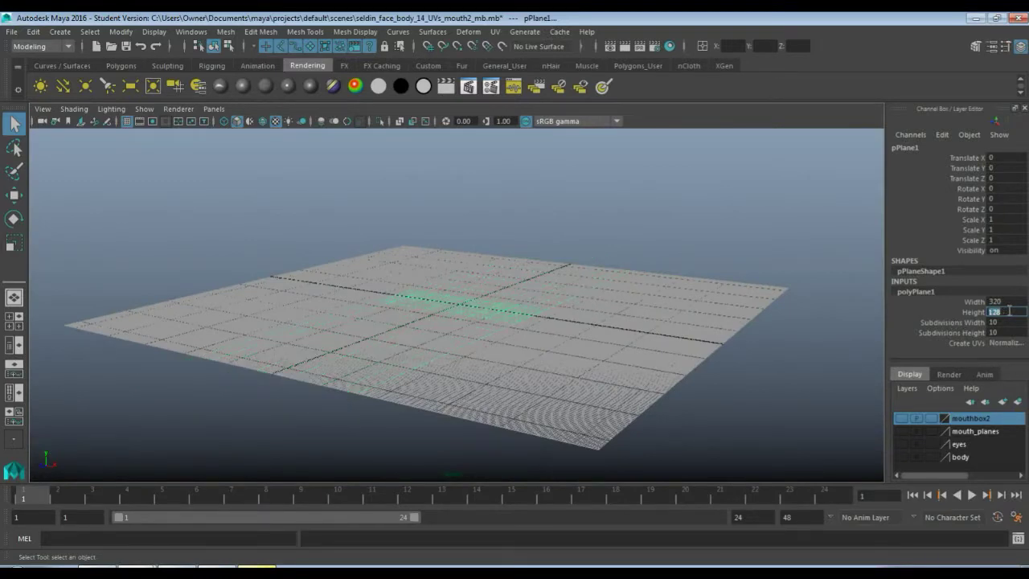
scroll(494, 328, up, 3)
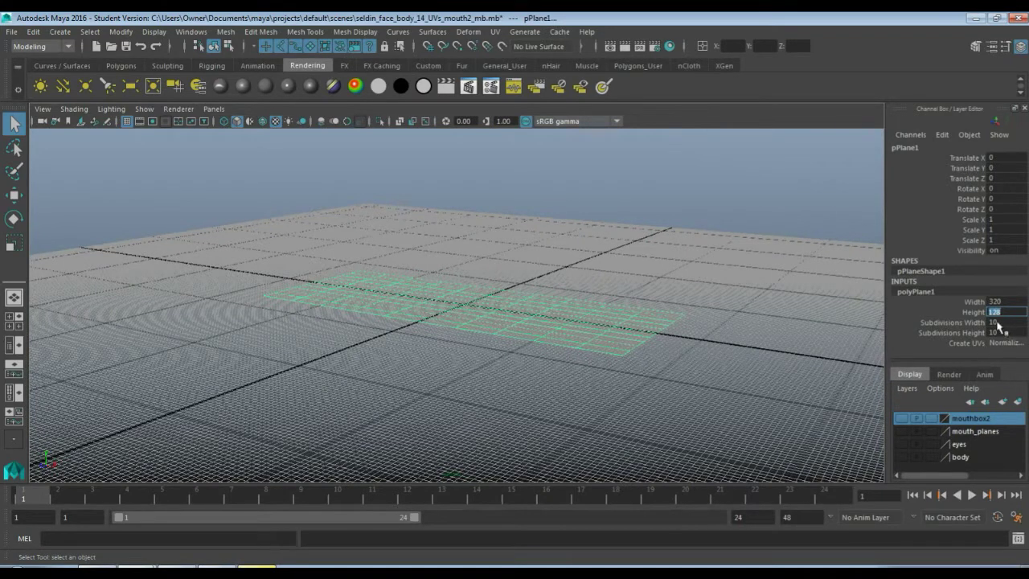
drag(1013, 325, 1014, 332)
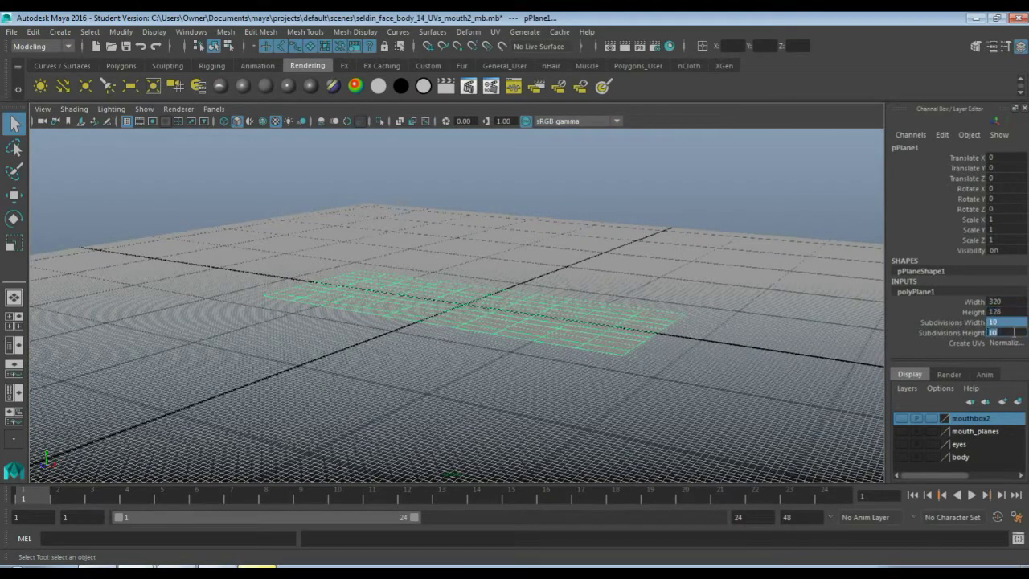
text(1)
key(Return)
key(f)
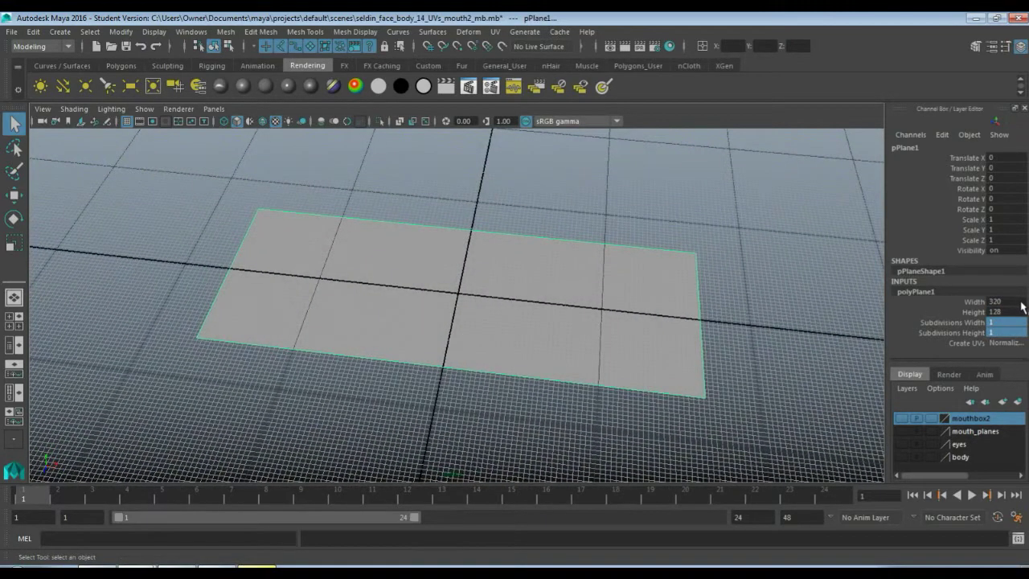
Step: Assign a new Lambert material to the plane and name it toothshape
click(516, 276)
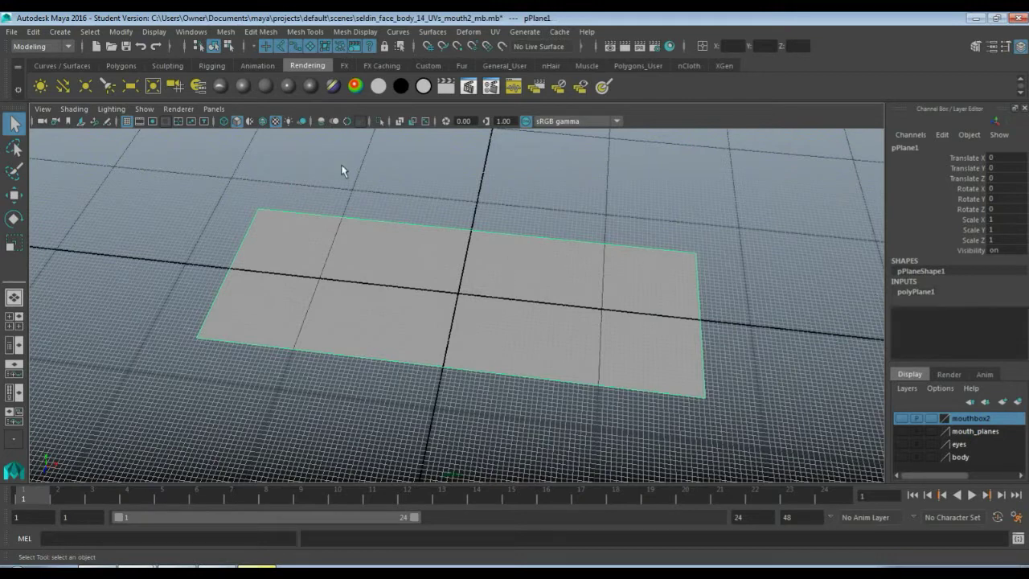
click(267, 89)
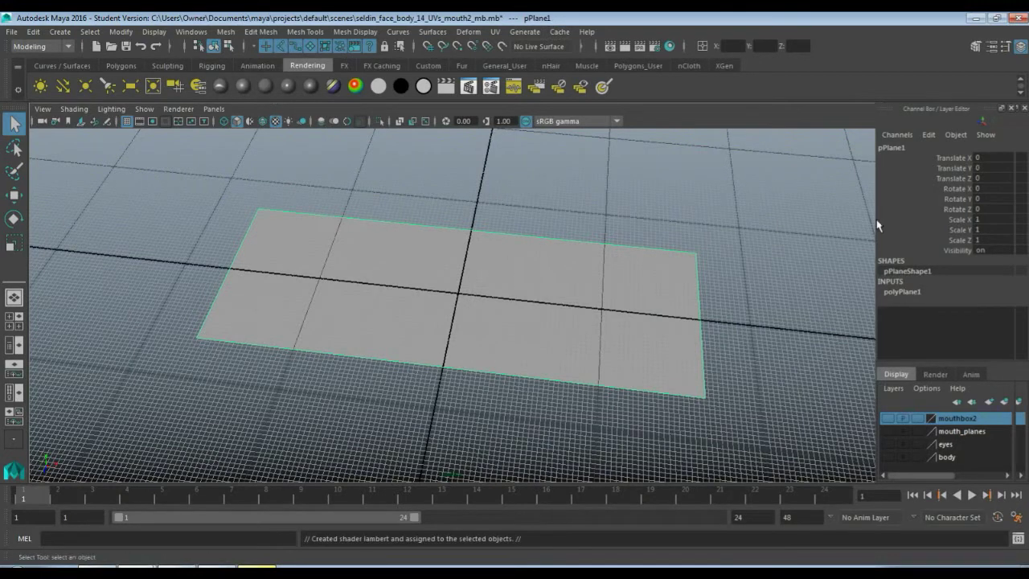
key(ctrl+a)
drag(907, 180, 777, 184)
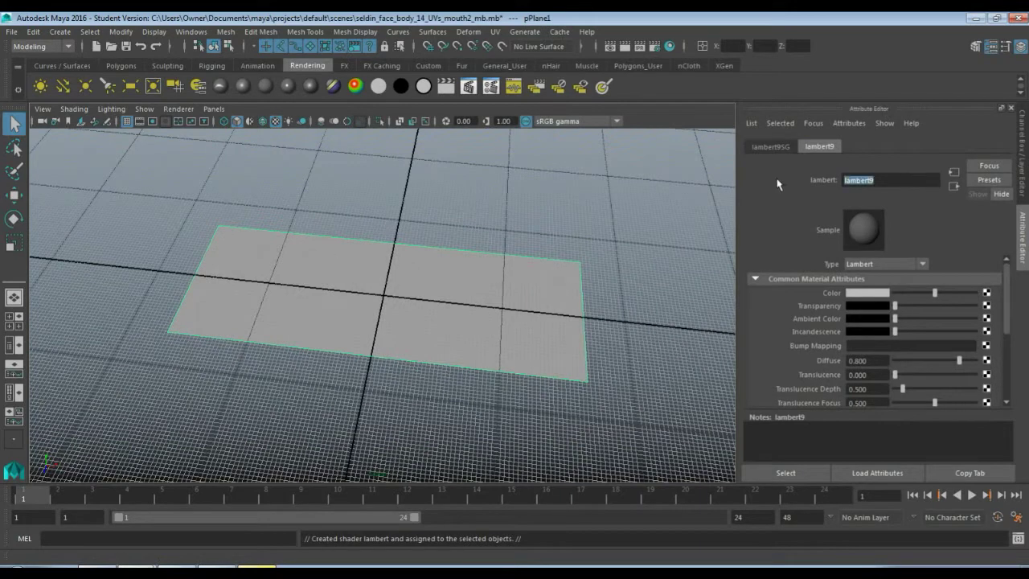
text(toothshape)
key(Return)
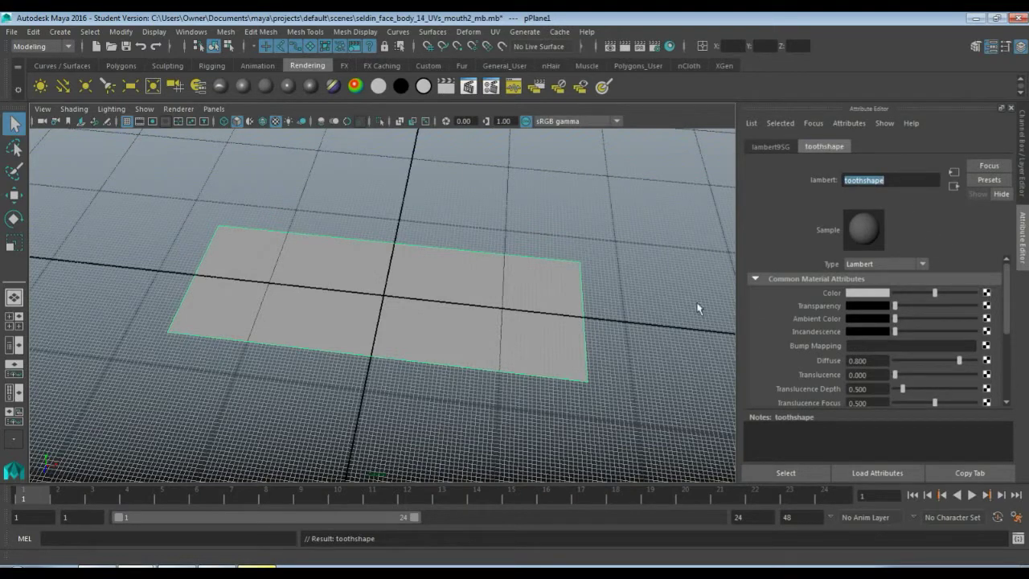
Step: Connect a file texture to the toothshape material's color and load Human_Teeth2_shape.tga from Texture Maps
click(986, 292)
click(351, 163)
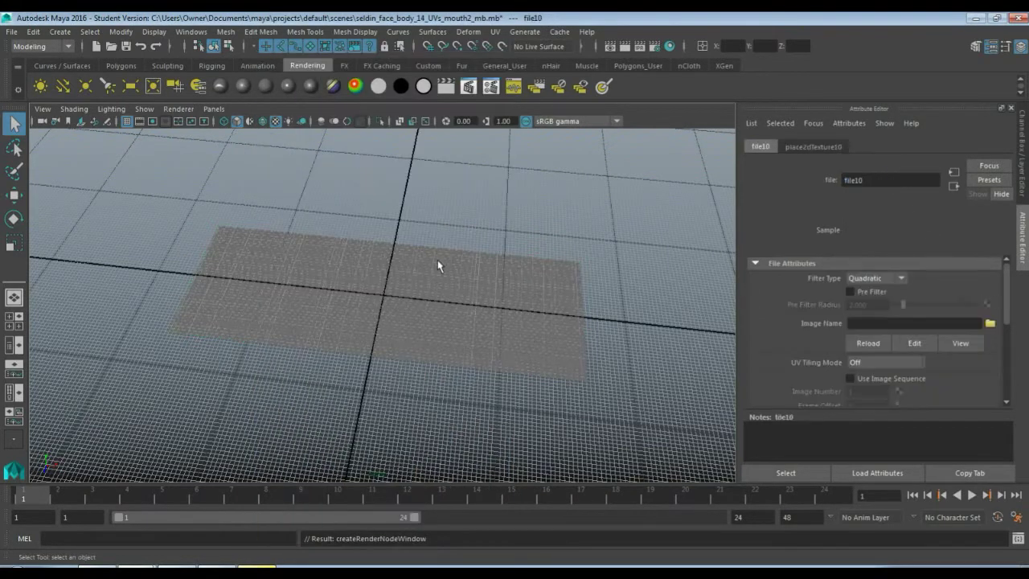
click(990, 323)
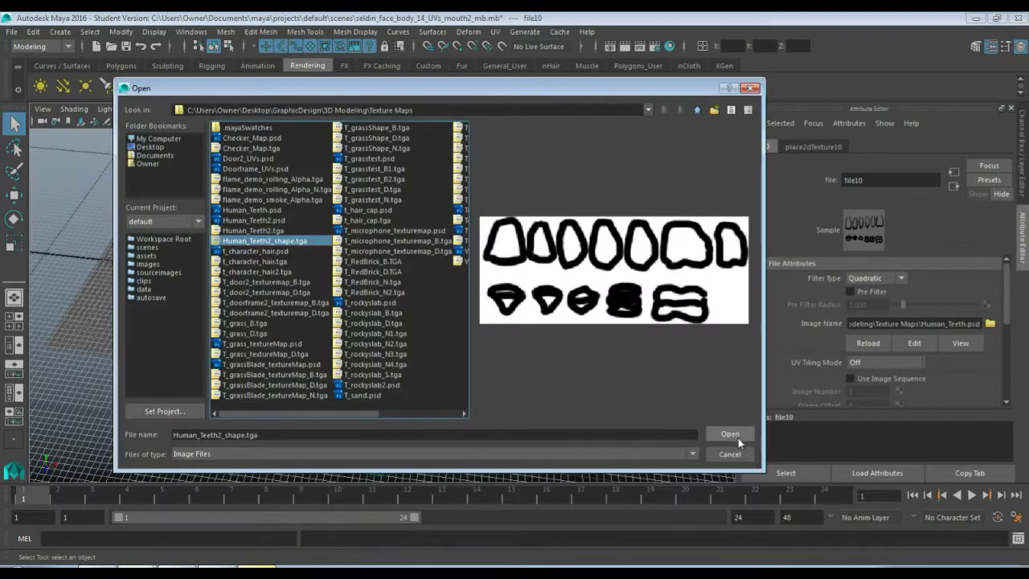
click(730, 434)
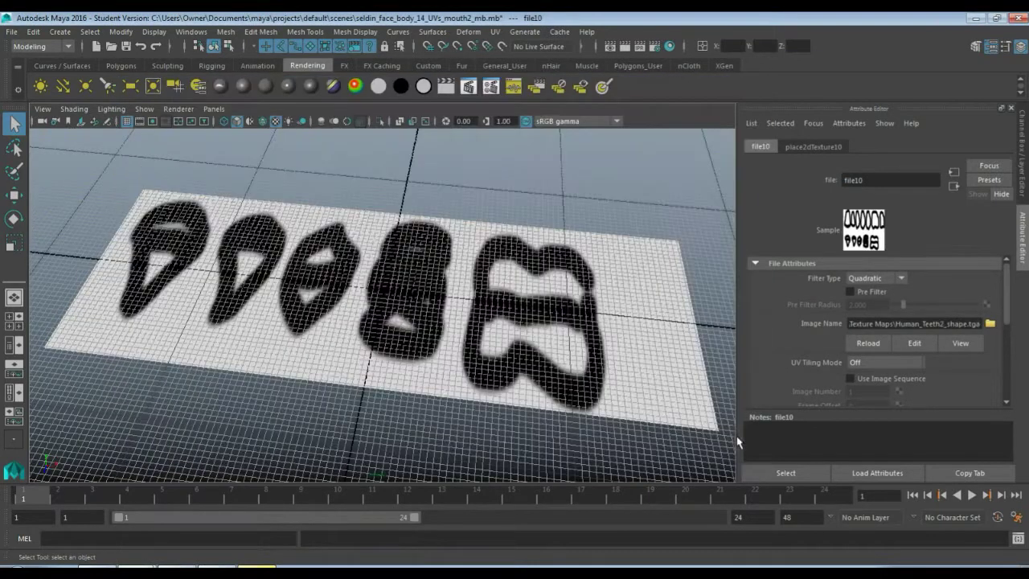
Step: Apply planar UV mapping to the plane, projected from the Y axis and fitted to the bounding box, and return to object mode
click(502, 347)
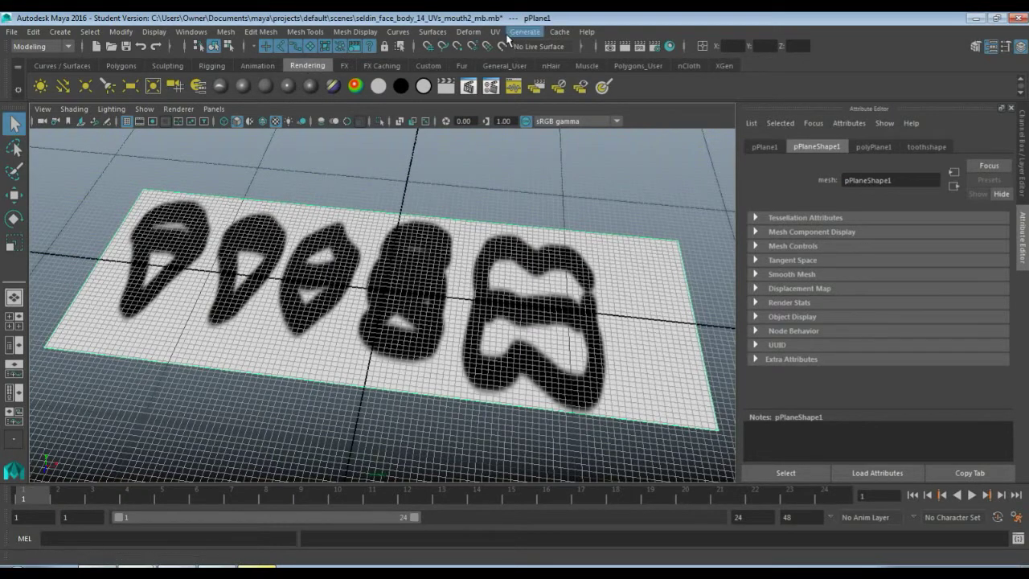
click(499, 32)
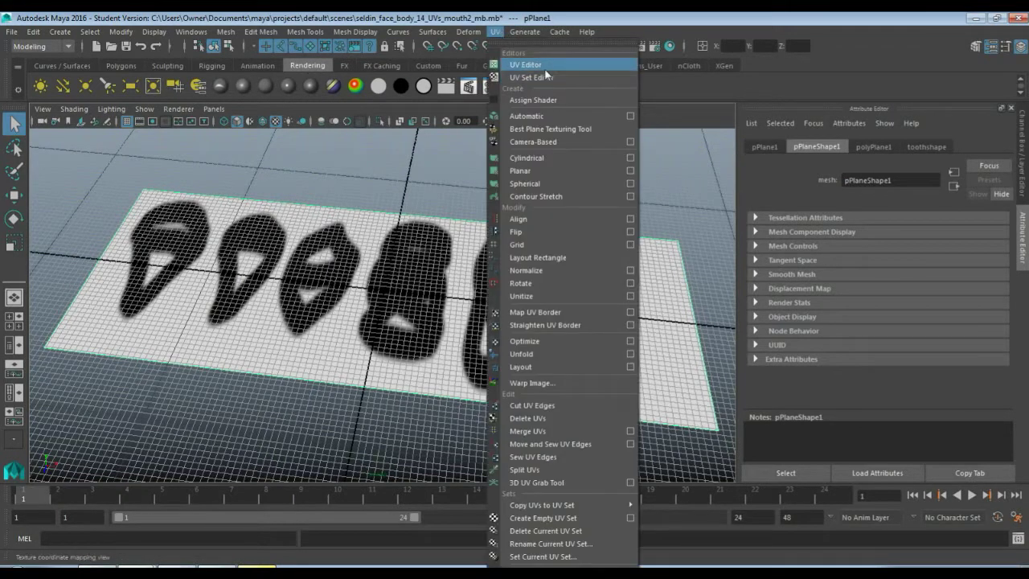
click(630, 171)
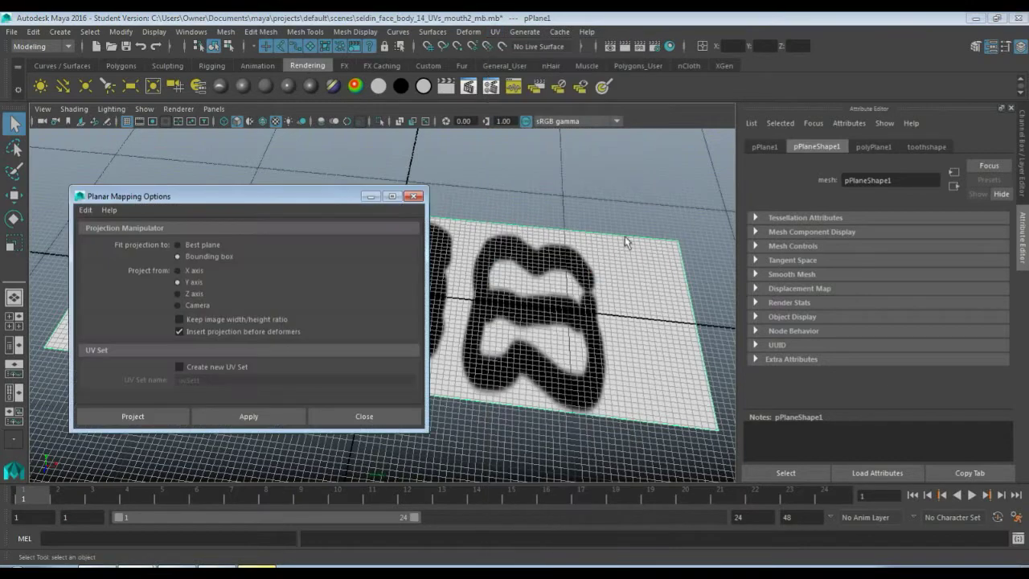
click(265, 418)
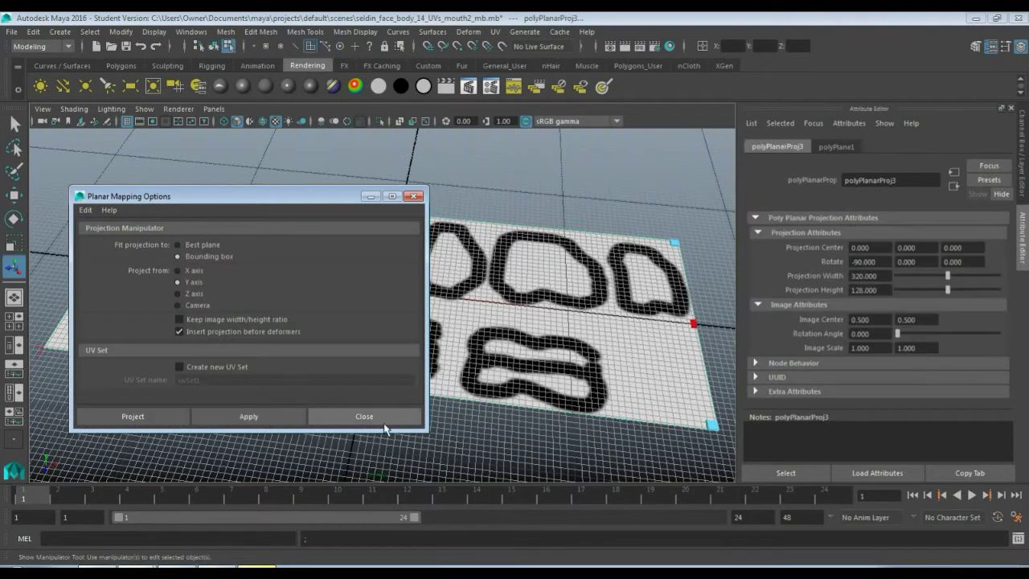
click(384, 420)
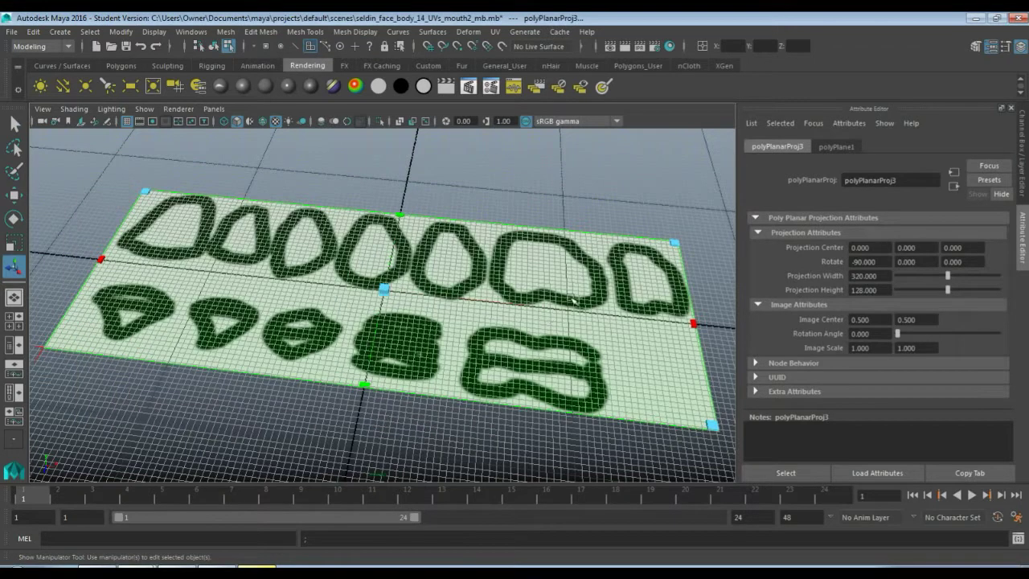
right_drag(543, 236, 594, 213)
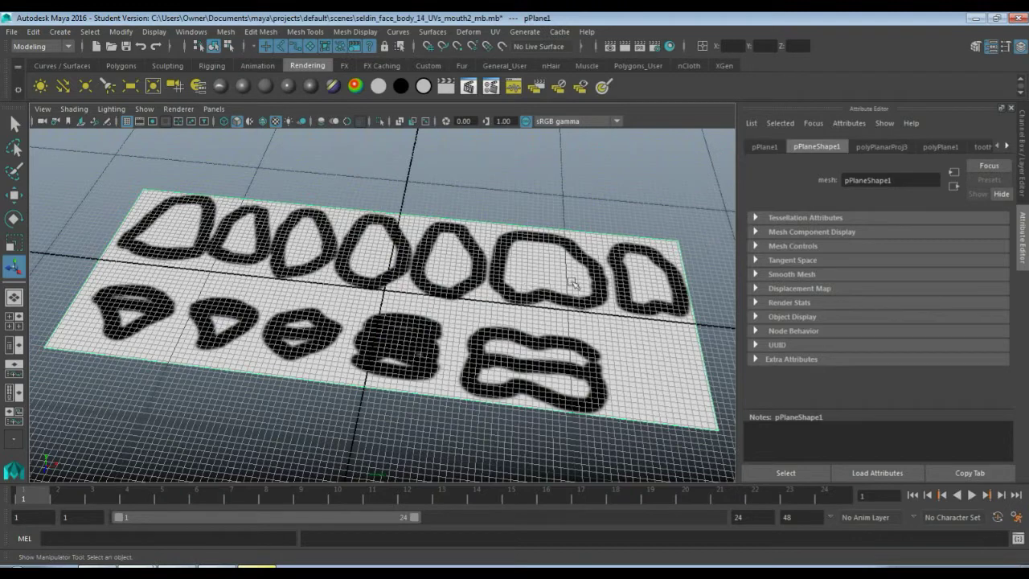
Step: Stand the plane upright by setting its Rotate X to 90
click(1019, 49)
click(1018, 49)
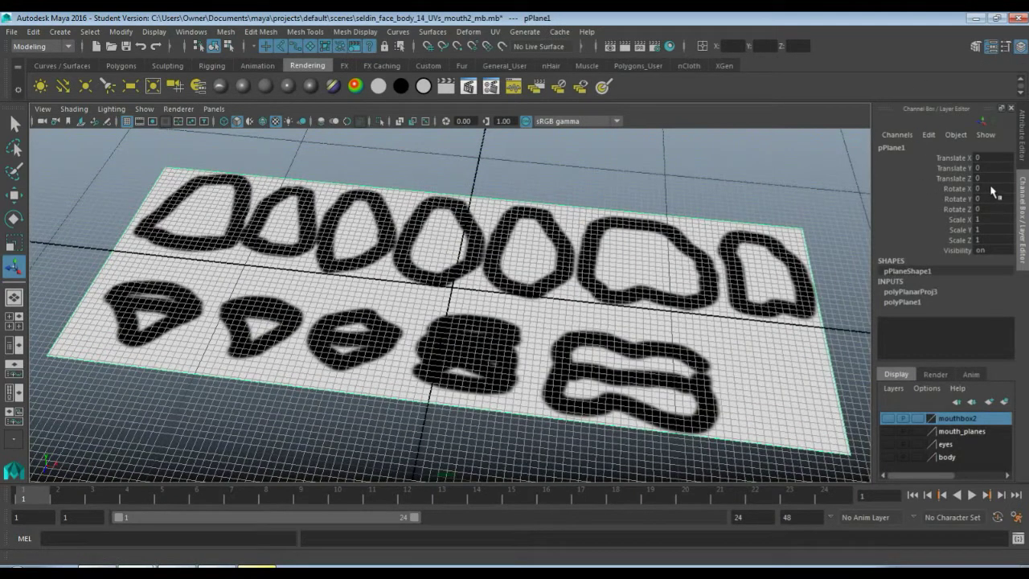
double_click(993, 188)
text(90)
key(Return)
scroll(541, 235, down, 3)
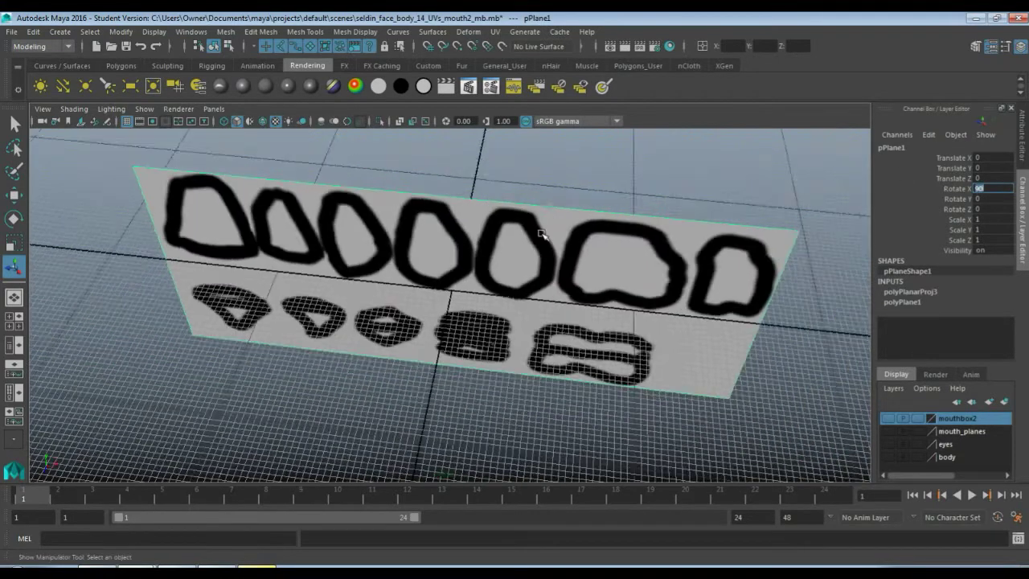
scroll(535, 286, up, 5)
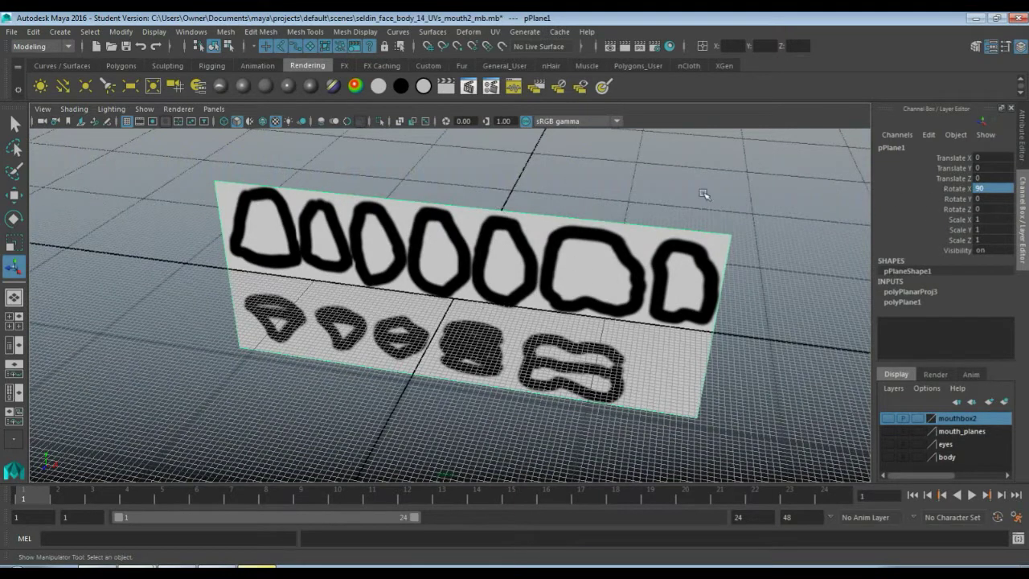
Step: Raise the plane onto the grid by setting its Translate Y to 64
click(994, 168)
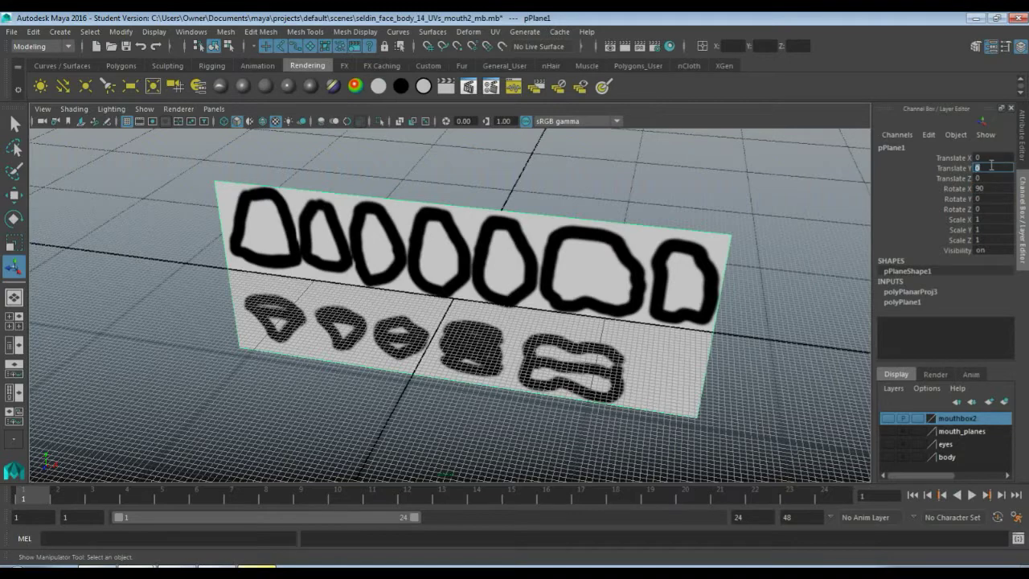
text(64)
key(Return)
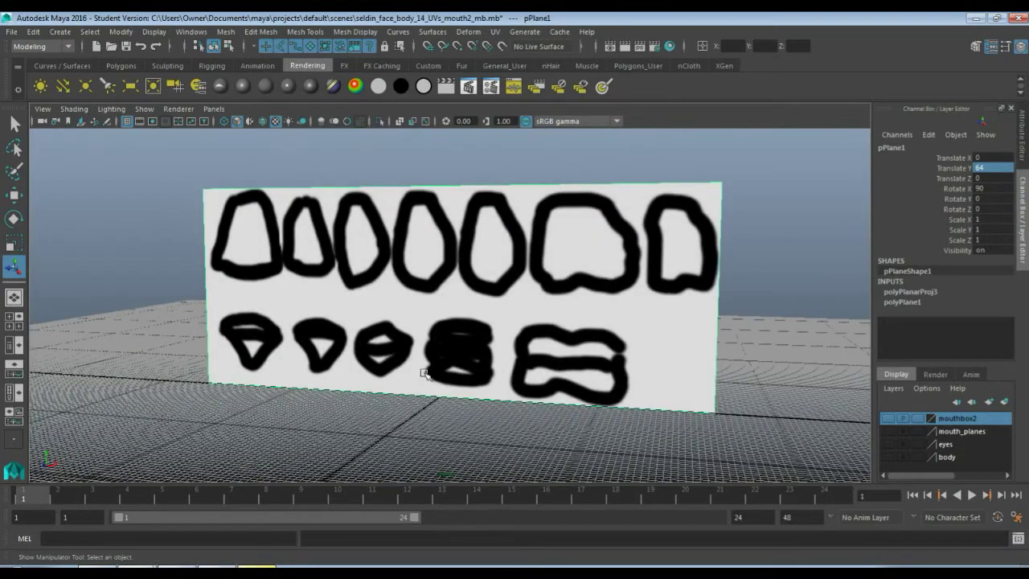
alt+drag(400, 374, 343, 345)
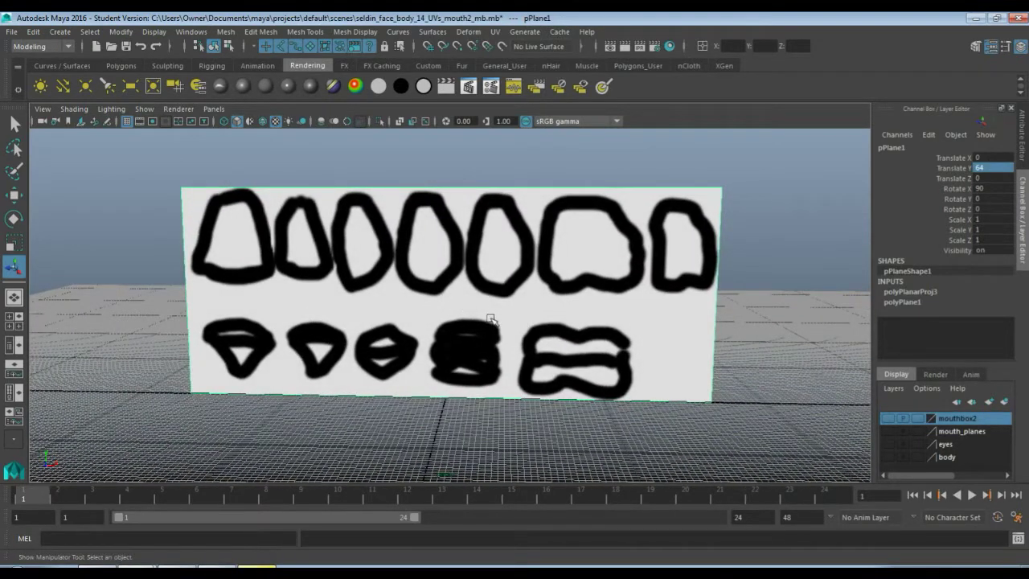
Step: Show the textured plane in the full-size front view and put it on a new display layer set to reference
key(space)
key(space)
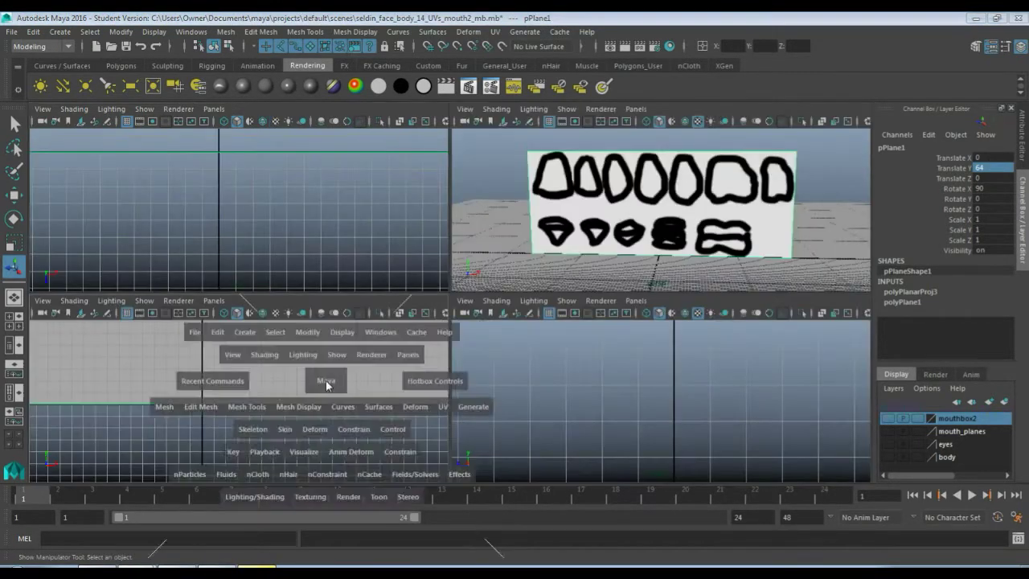
scroll(348, 303, down, 8)
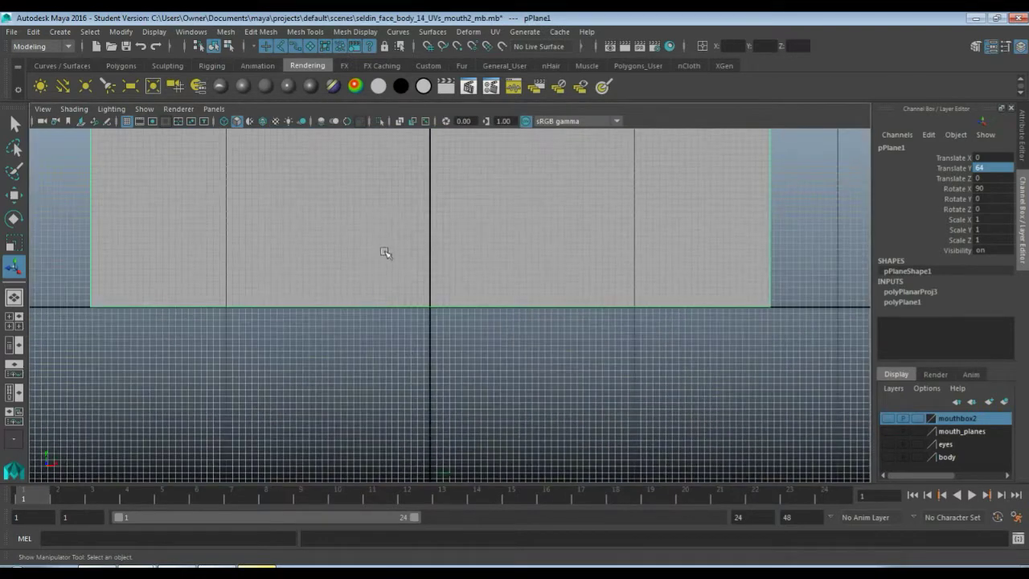
alt+middle_drag(386, 254, 381, 351)
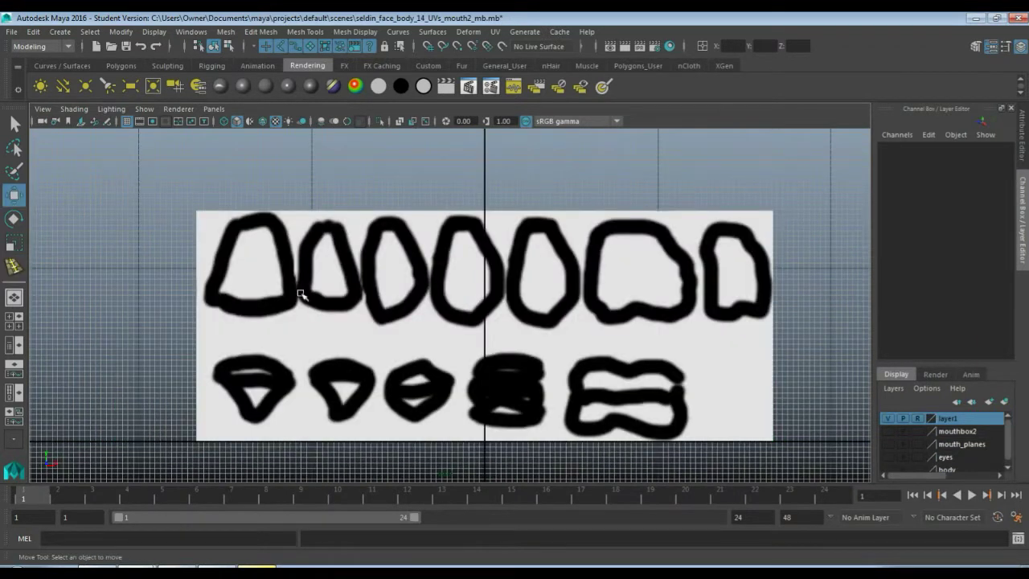
Step: Create a polygon cube, move it over the first tooth outline of the upper row, and set its width, height and depth to 32.5
click(68, 36)
mouse_move(89, 77)
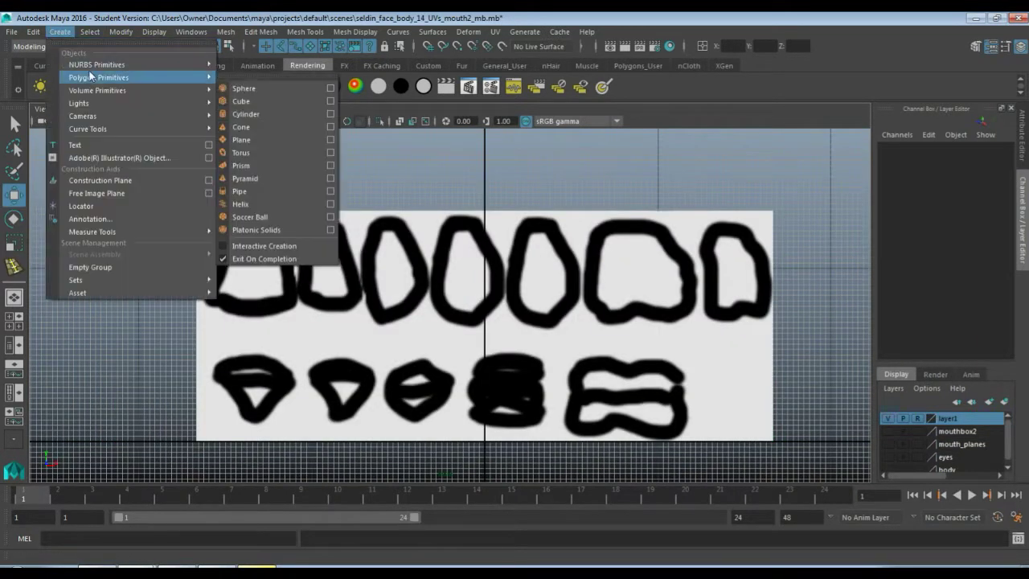
click(264, 102)
drag(485, 441, 254, 271)
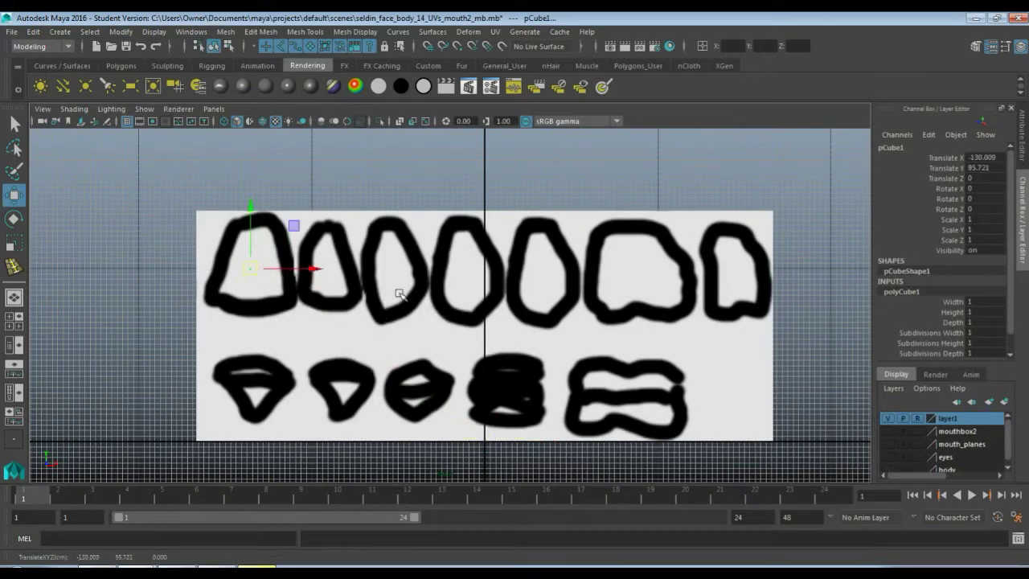
drag(955, 302, 954, 323)
middle_drag(444, 332, 619, 315)
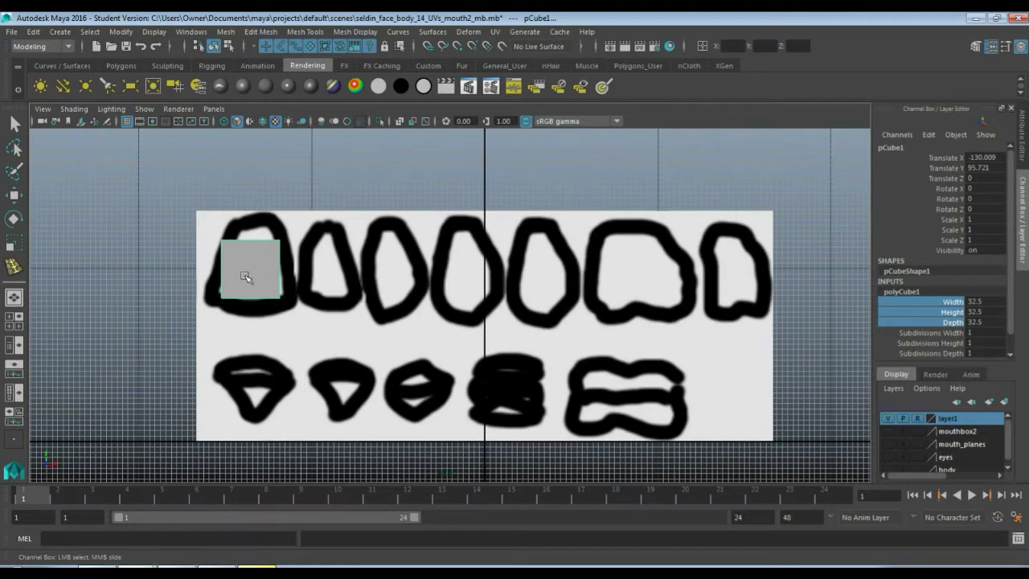
Step: Open the cube's lambert1 material and raise its transparency to about half so the tooth outline shows through
right_click(252, 235)
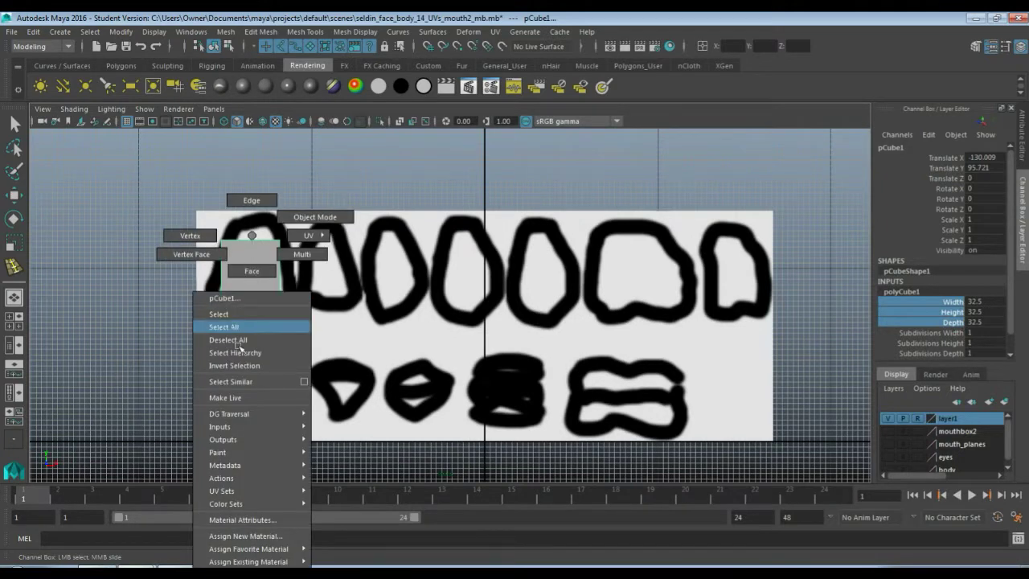
click(283, 520)
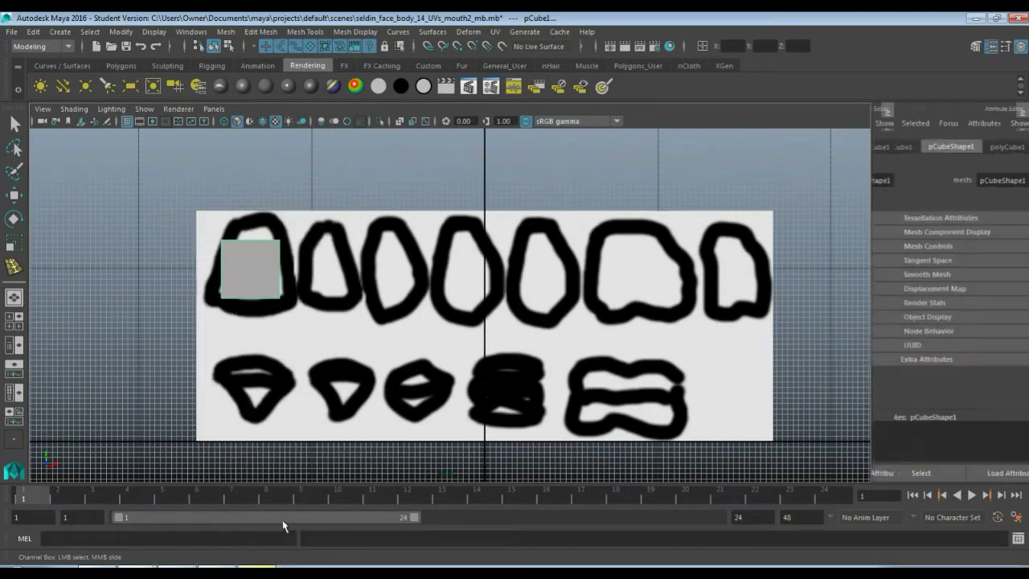
right_click(224, 277)
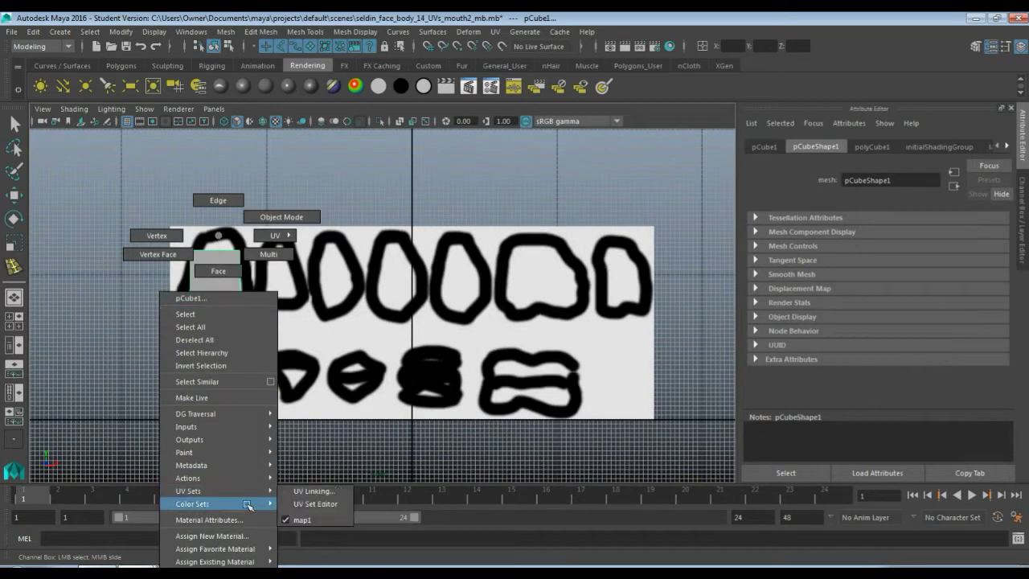
click(253, 521)
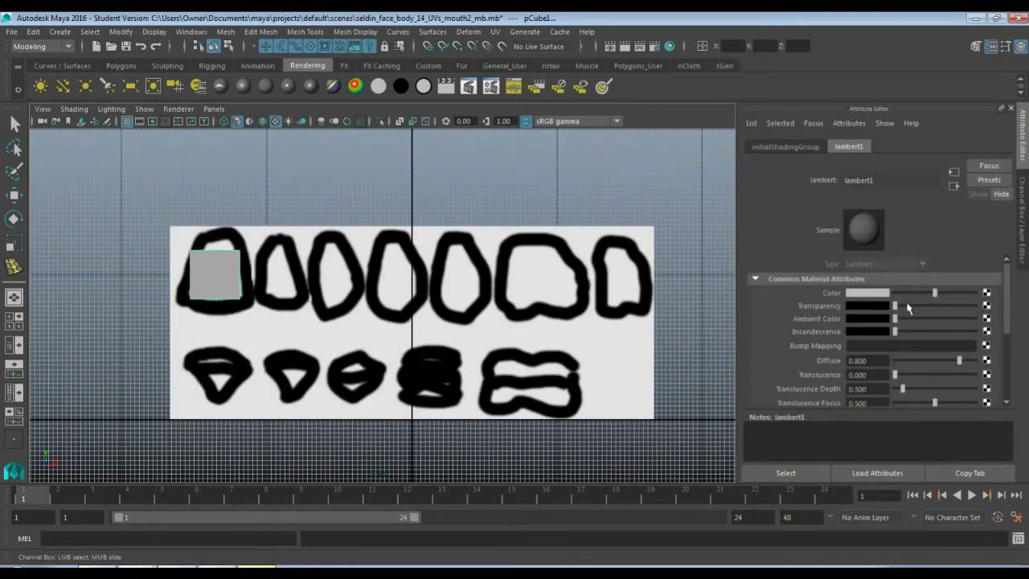
drag(909, 308, 930, 309)
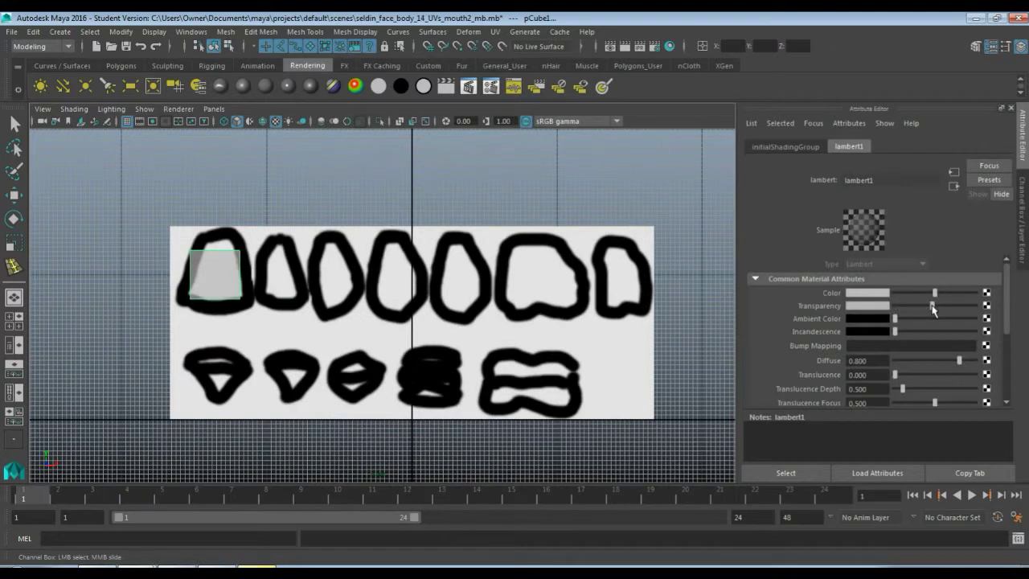
Step: Move the cube's four corner vertex pairs in the front view to match the corners of the first tooth outline
scroll(267, 298, up, 5)
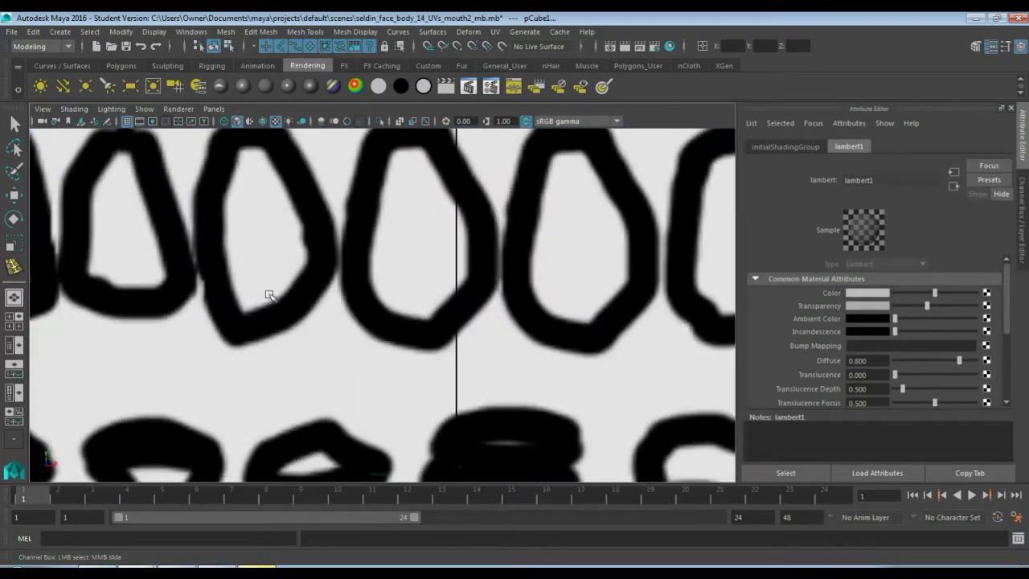
scroll(255, 292, down, 1)
alt+middle_drag(180, 280, 452, 305)
scroll(434, 297, up, 3)
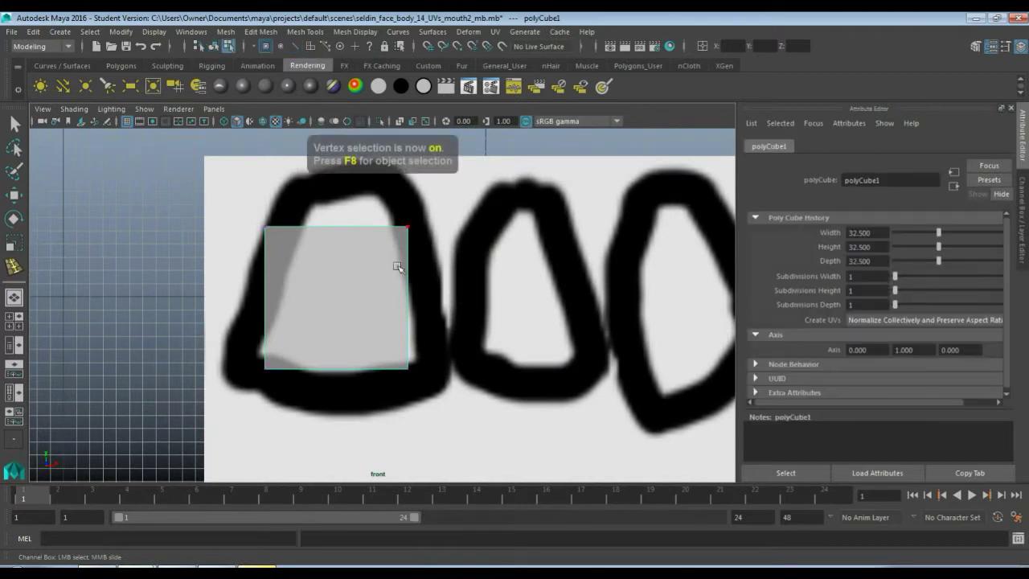
drag(231, 208, 309, 272)
key(w)
drag(271, 225, 289, 187)
drag(375, 205, 422, 185)
drag(377, 324, 441, 381)
drag(252, 343, 230, 381)
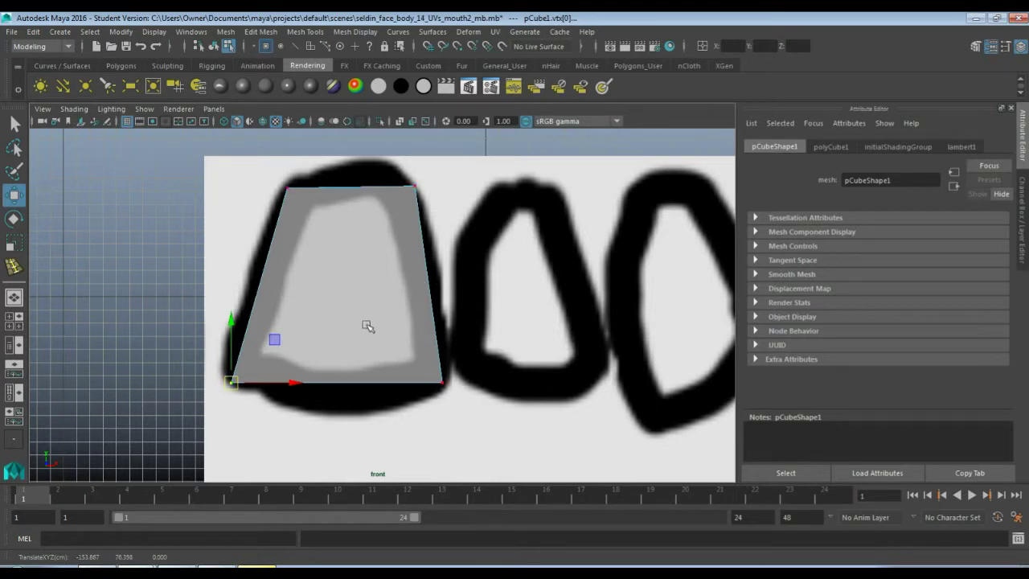
Step: Insert one vertical and one horizontal edge loop through the middle of the tooth cube, and switch to vertex selection
key(F10)
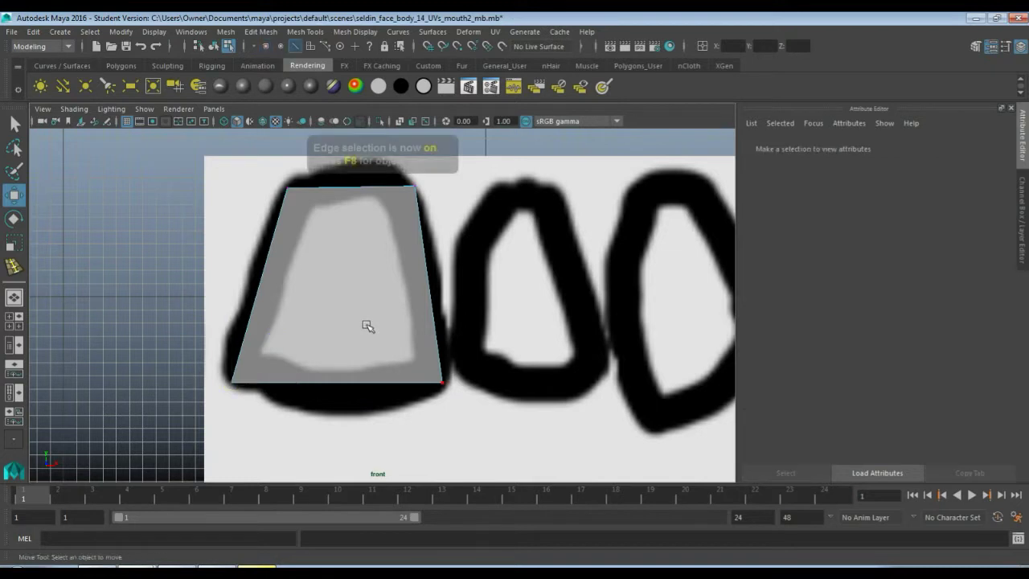
shift+right_click(361, 371)
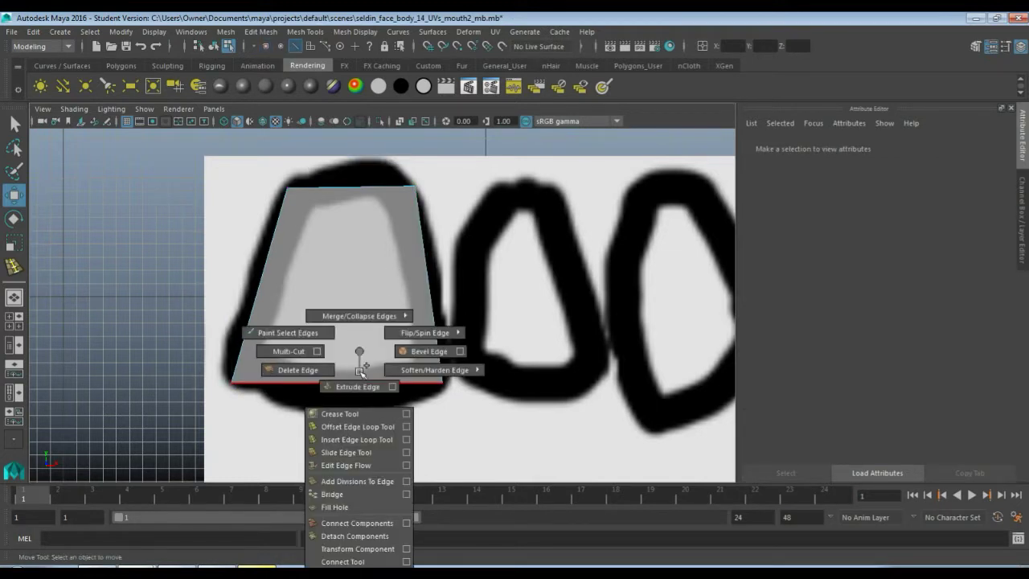
click(352, 439)
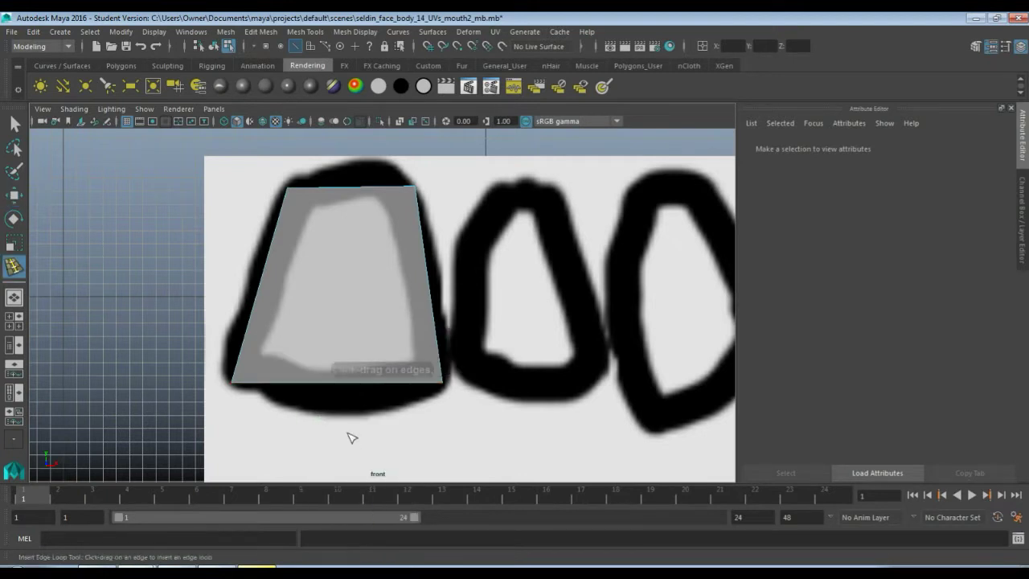
click(346, 384)
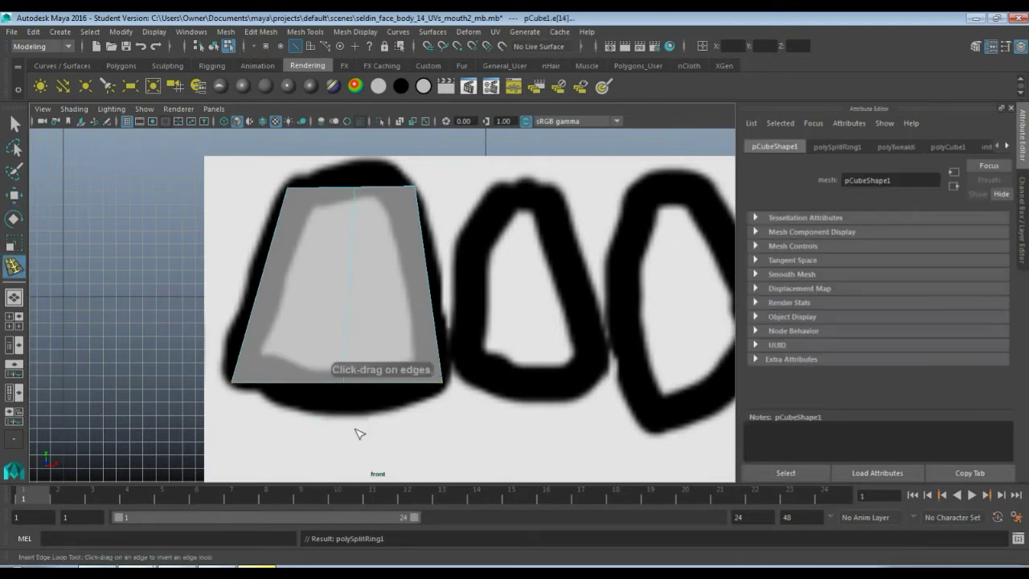
click(262, 281)
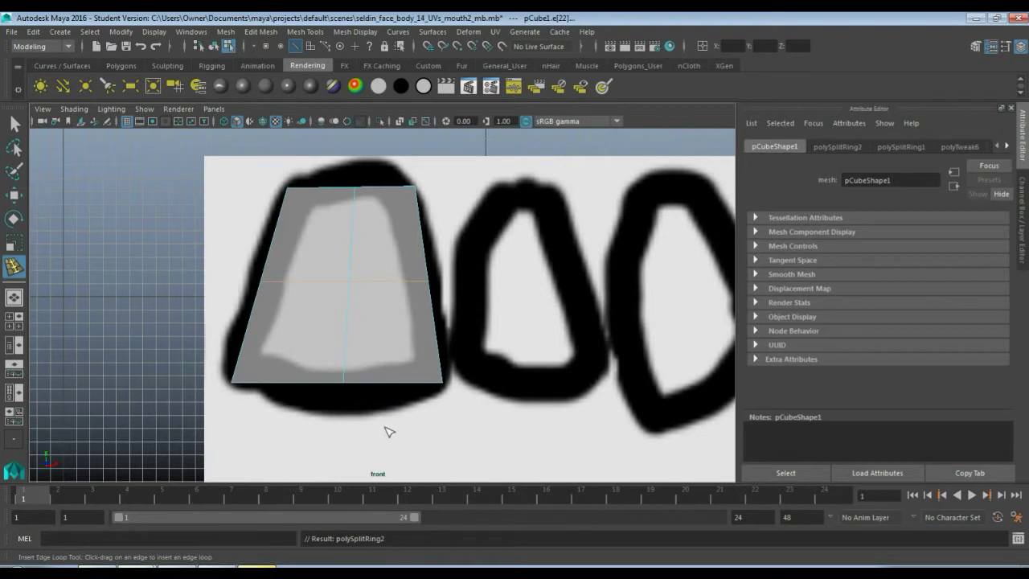
key(F9)
key(q)
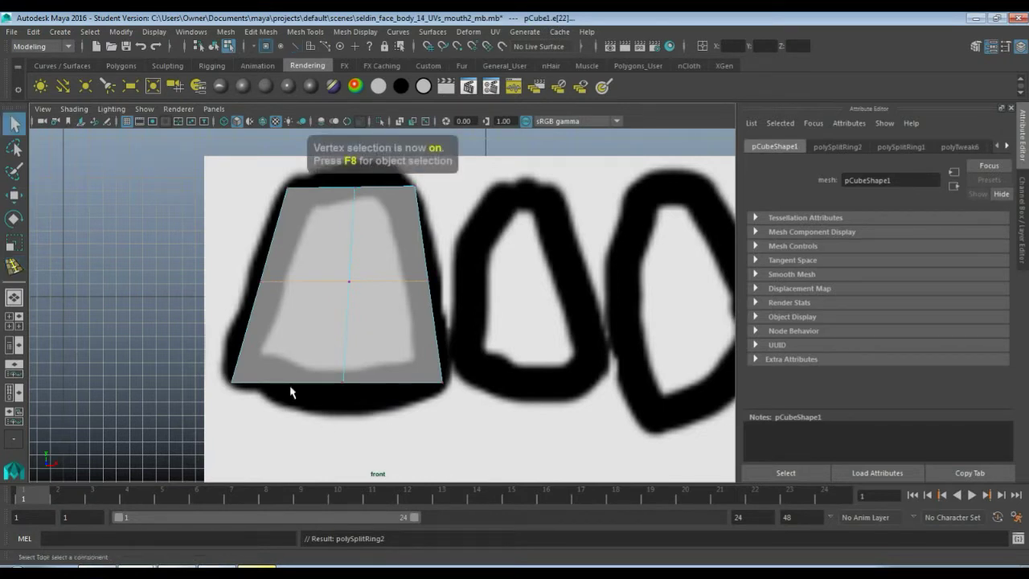
Step: Pull the first tooth's bottom middle vertices down and its two side middle vertex pairs outward to follow the drawn outline
click(345, 381)
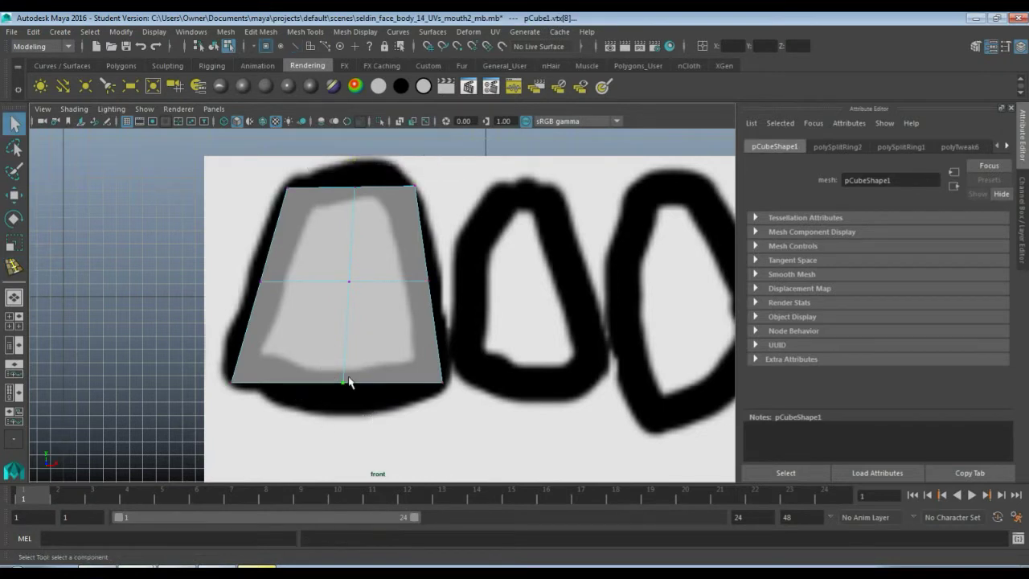
key(w)
drag(344, 383, 339, 409)
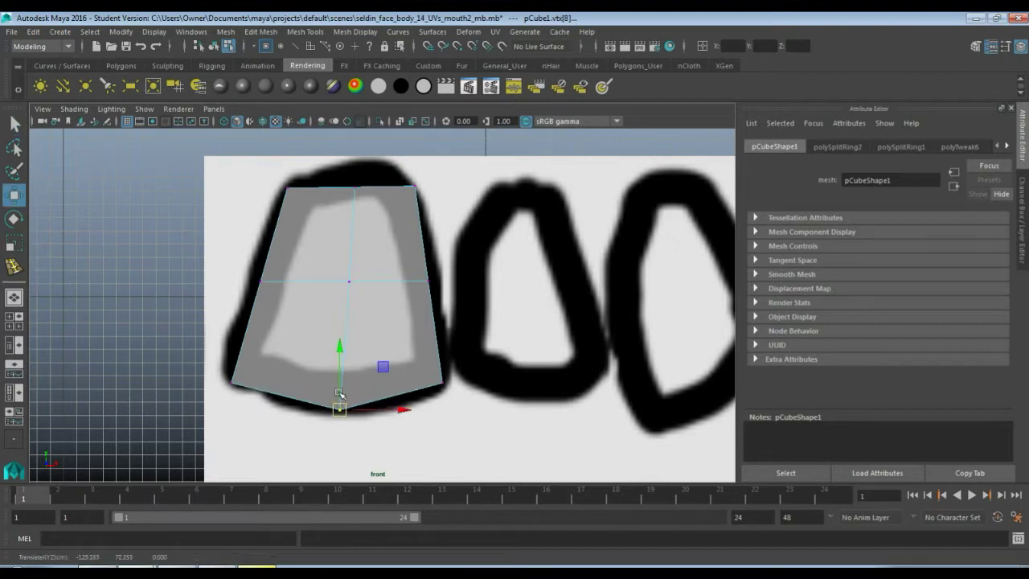
drag(250, 269, 260, 282)
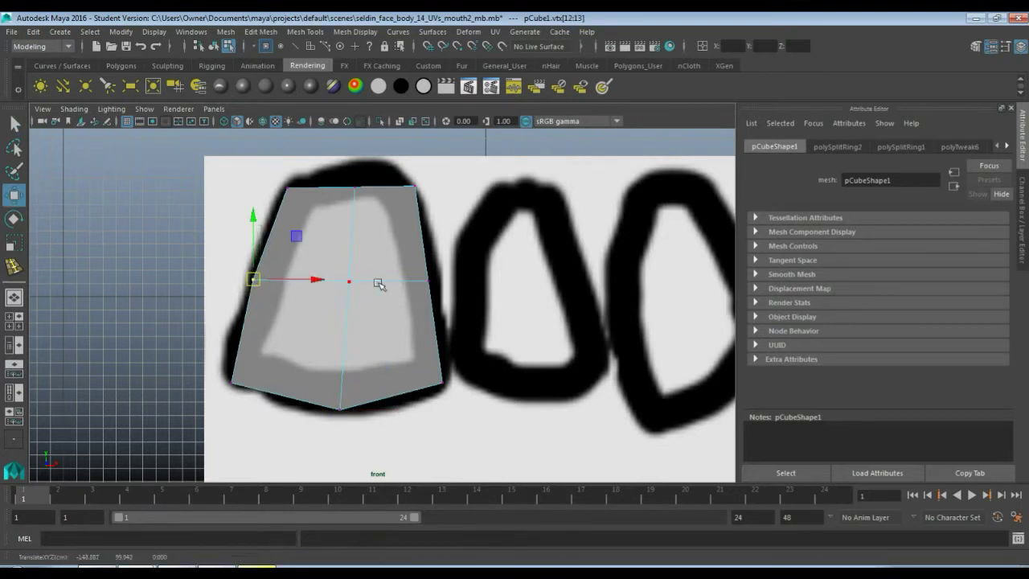
drag(386, 265, 426, 284)
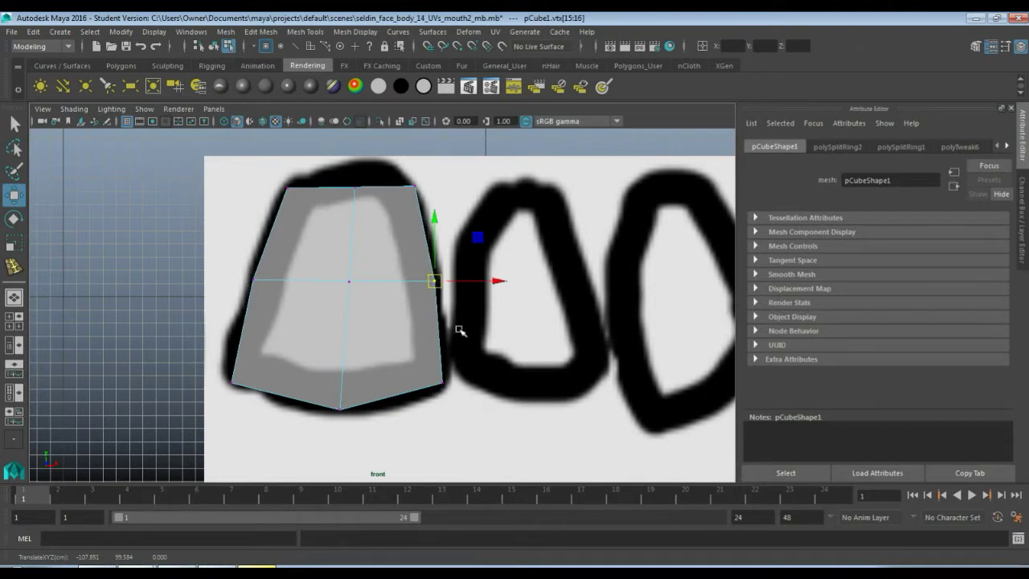
Step: Return the first tooth to object mode, duplicate it, and move the copy sideways over the second tooth outline
alt+middle_drag(496, 315, 446, 317)
right_click(317, 287)
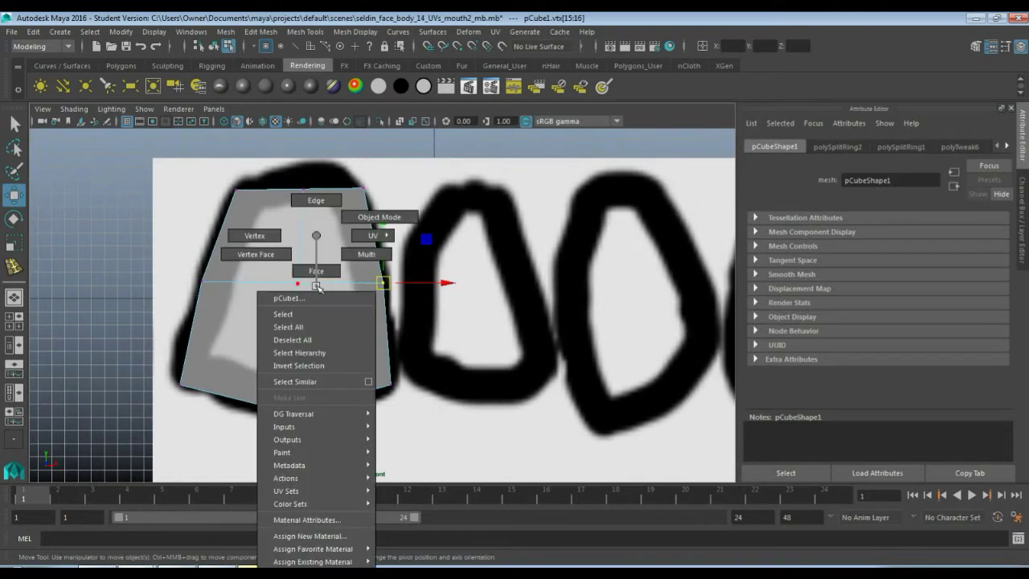
click(355, 219)
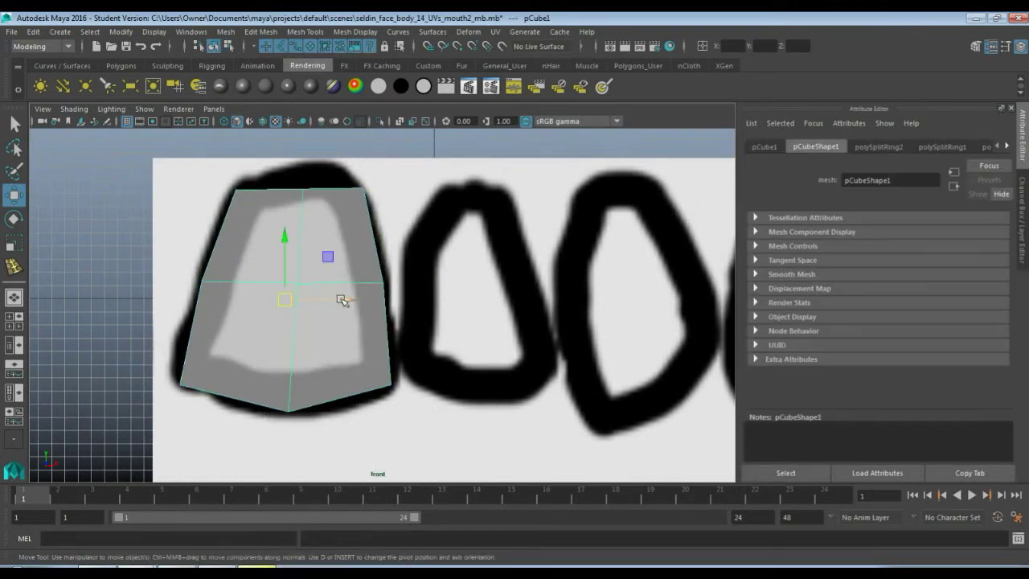
key(ctrl+d)
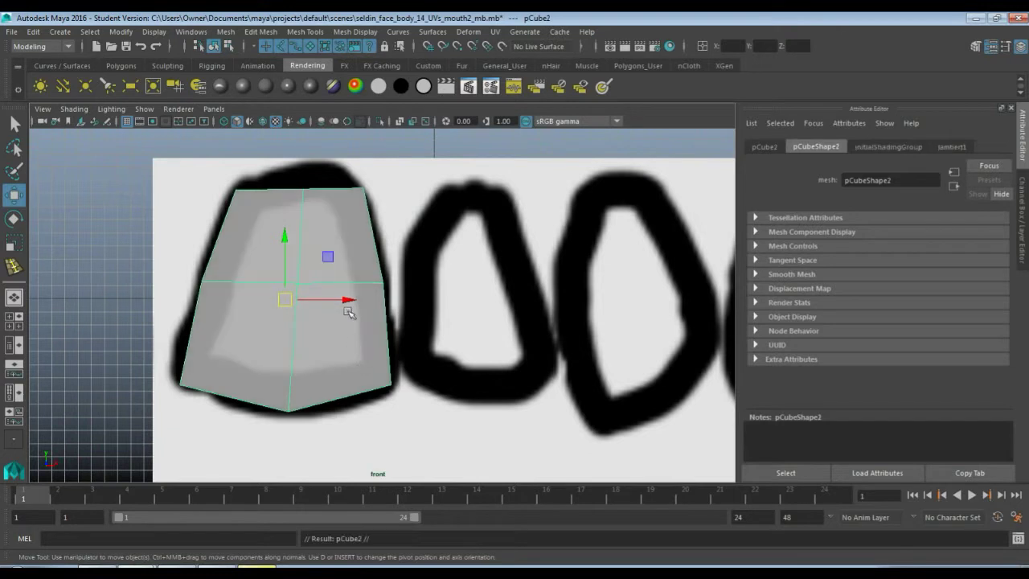
drag(352, 299, 524, 298)
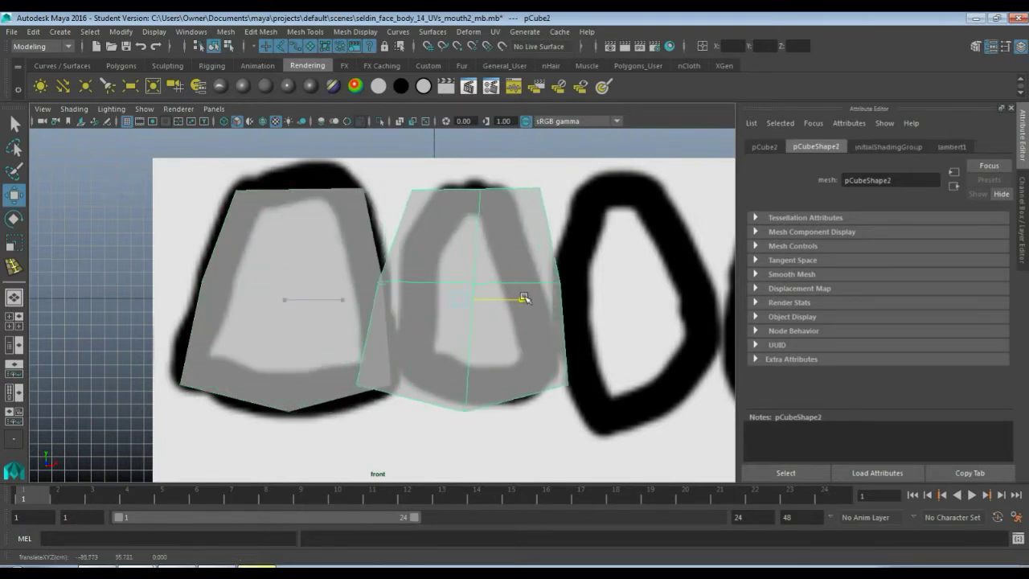
Step: Move the second tooth's bottom, side and upper corner vertices inward to fit the narrower second outline
key(F9)
mouse_move(537, 353)
mouse_down()
mouse_move(583, 398)
mouse_move(548, 370)
mouse_up()
drag(454, 377, 479, 396)
drag(351, 359, 409, 379)
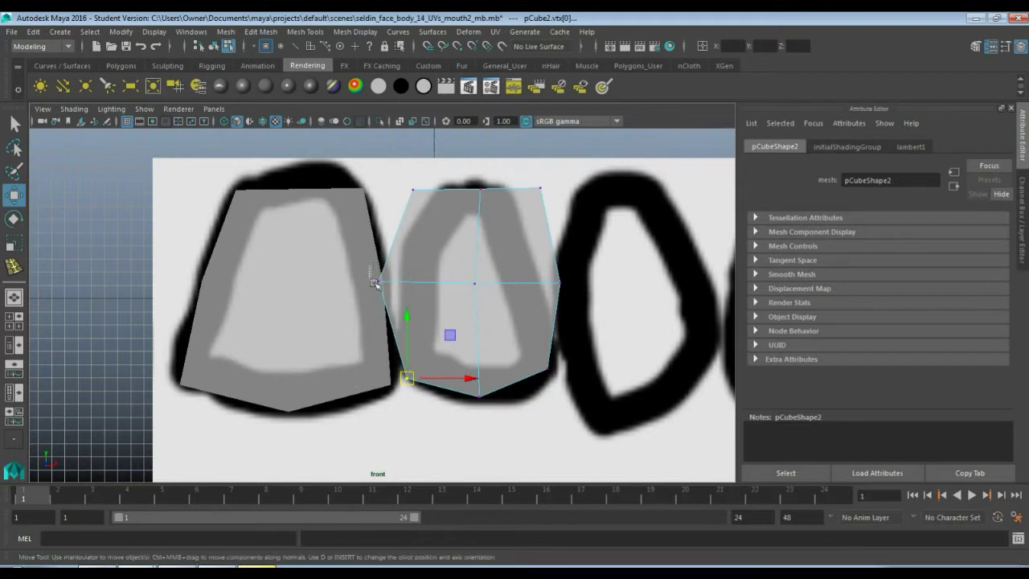
drag(375, 274, 410, 281)
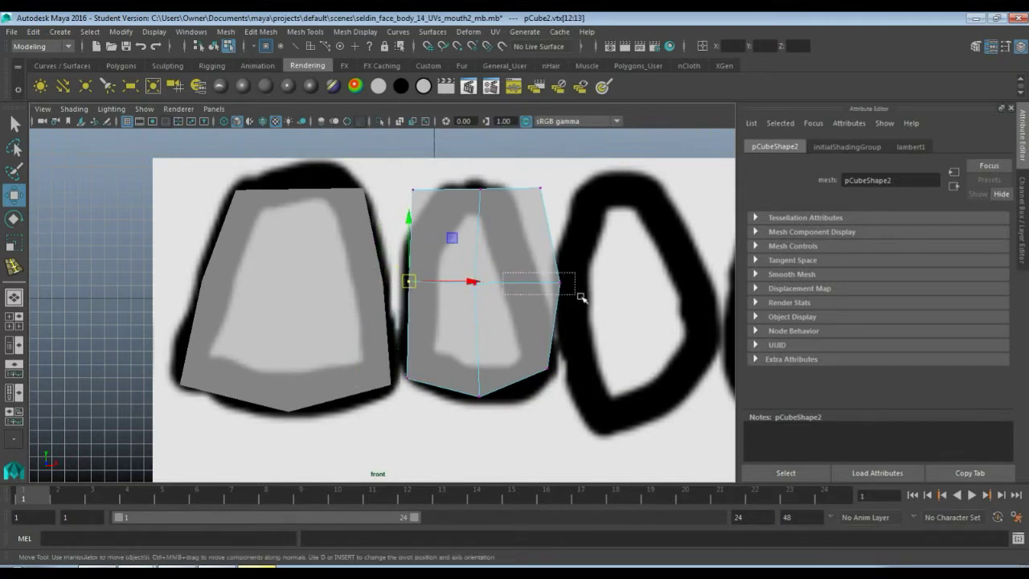
drag(587, 246, 531, 279)
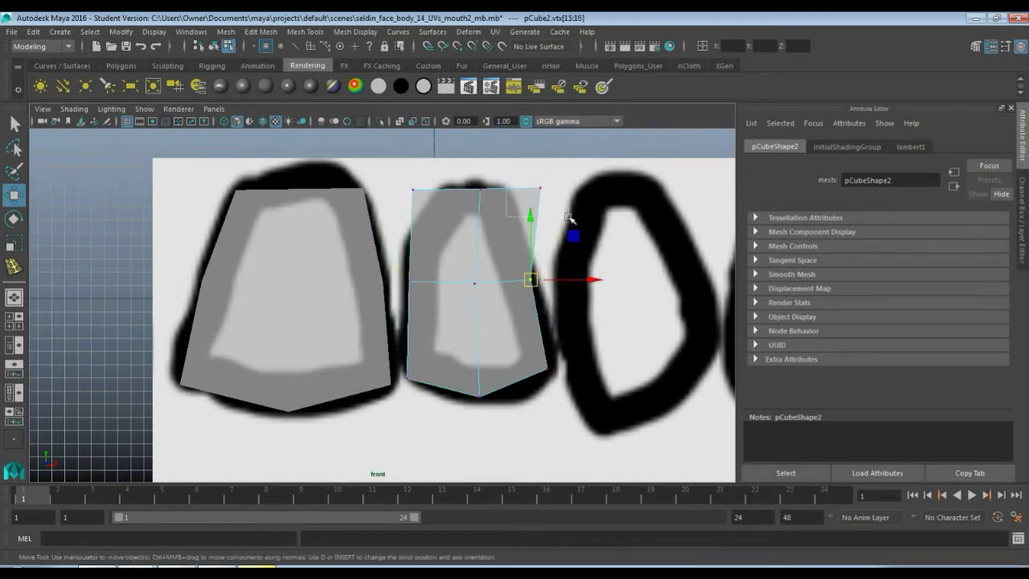
drag(511, 172, 502, 193)
drag(379, 180, 439, 197)
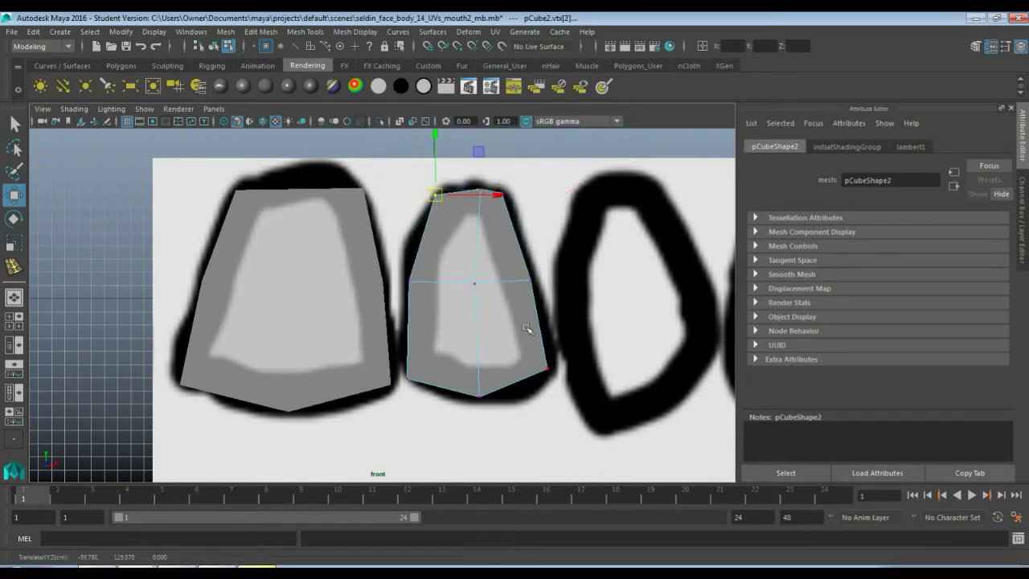
Step: Return the second tooth to object mode, duplicate it, and move the copy over the third tooth outline
scroll(597, 362, up, 5)
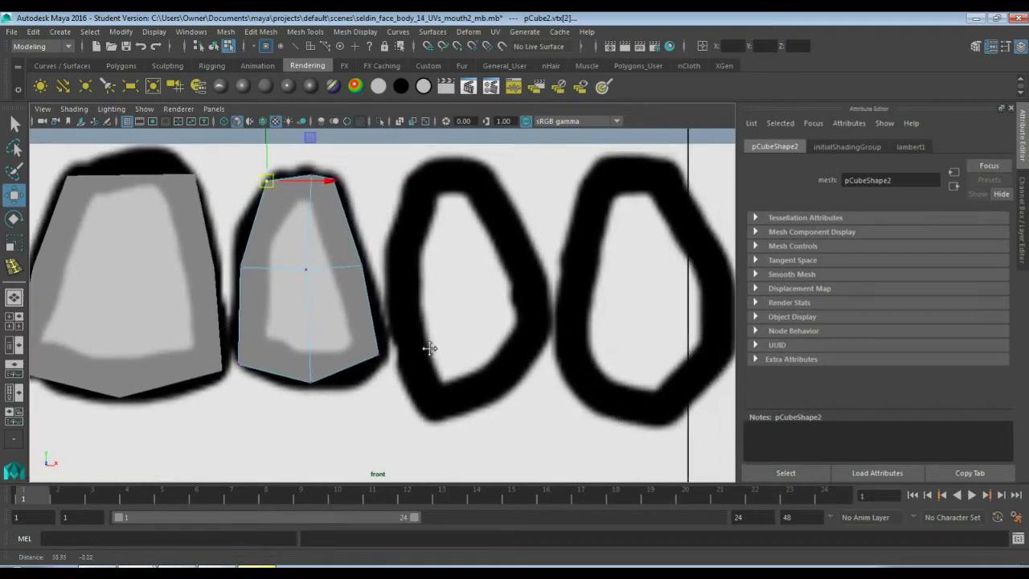
right_click(346, 301)
right_drag(346, 301, 407, 217)
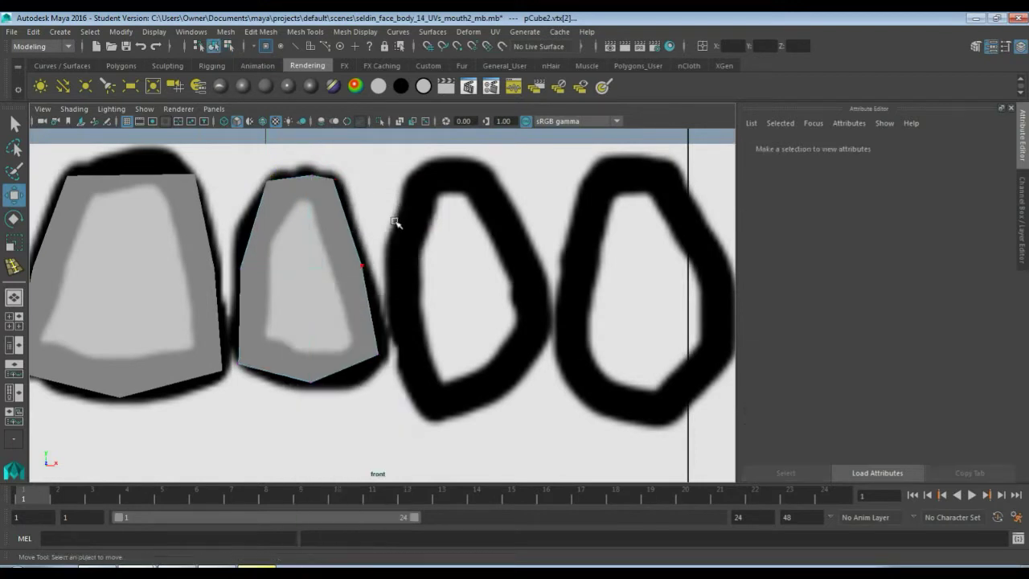
key(ctrl+d)
drag(345, 284, 508, 308)
Step: Move the third tooth's bottom middle vertices to the outline's pointed tip and push its right side vertices outward to the outline
key(F8)
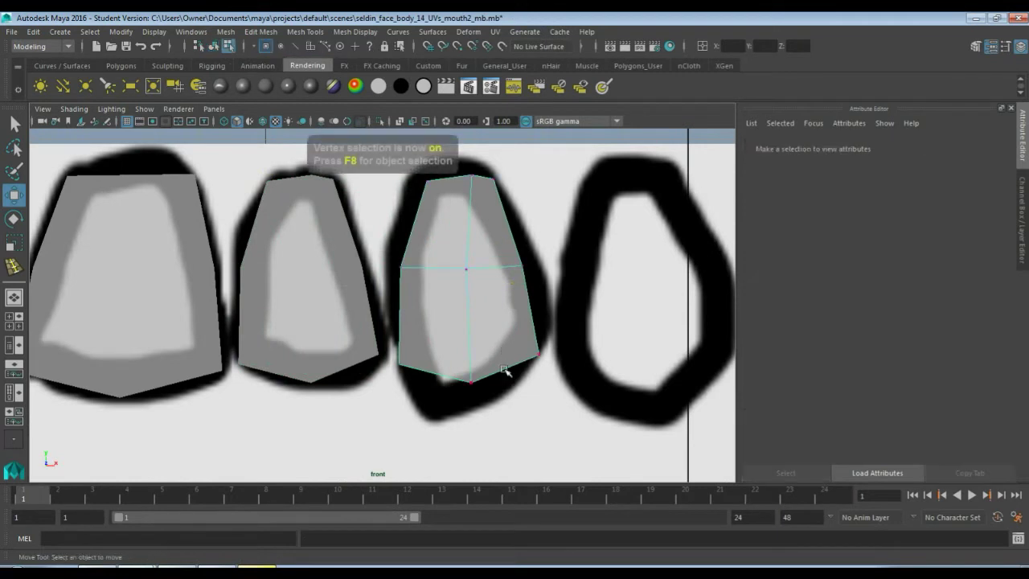
click(471, 378)
drag(473, 381, 433, 416)
click(546, 362)
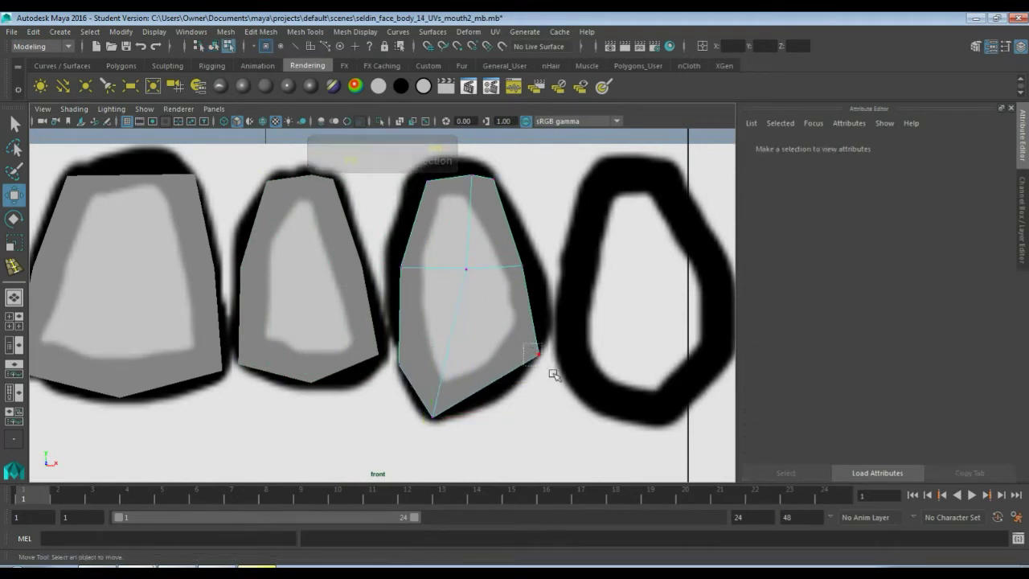
click(536, 355)
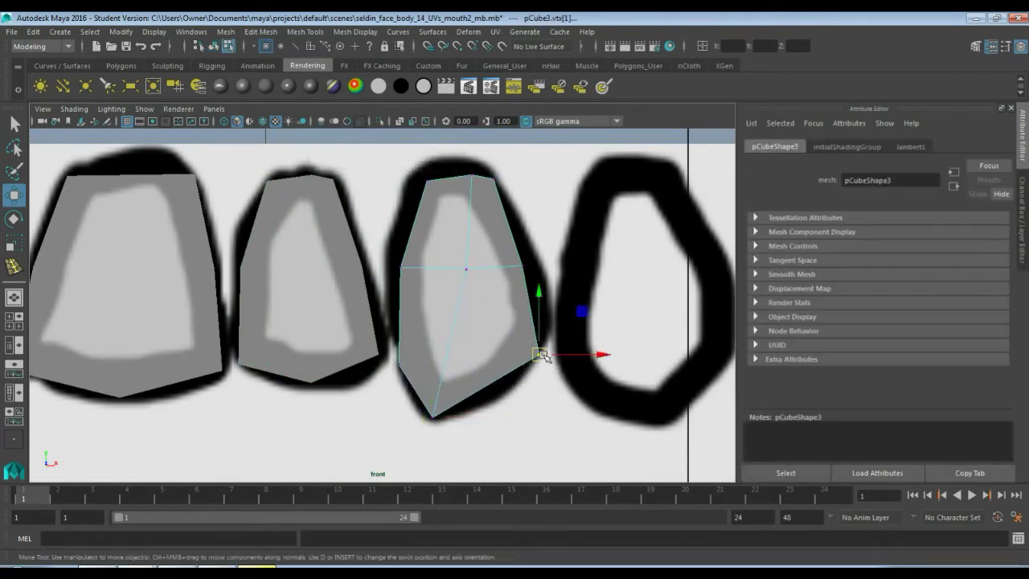
click(514, 265)
drag(521, 266, 534, 265)
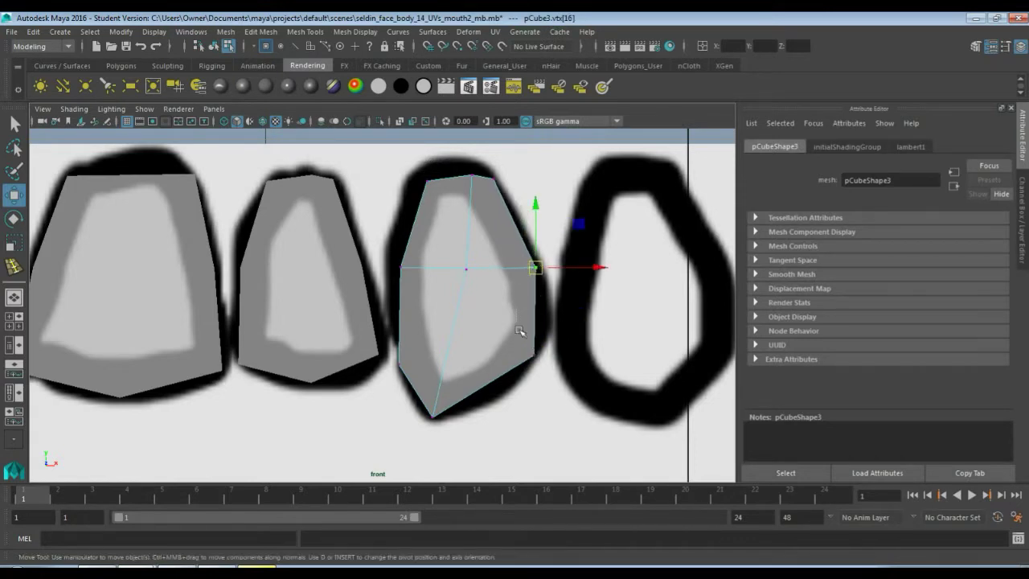
click(534, 351)
drag(534, 351, 543, 341)
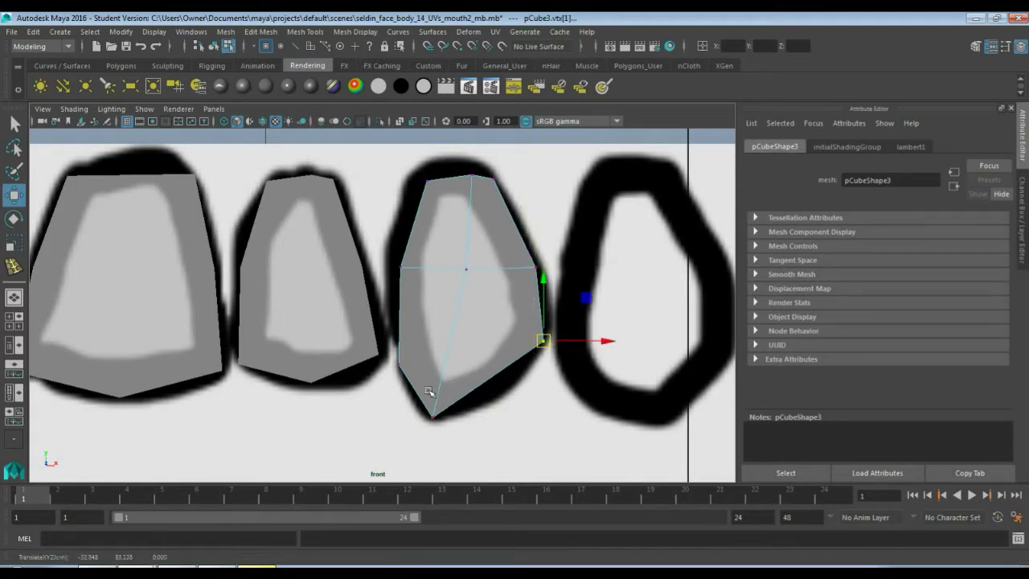
drag(427, 389, 438, 415)
Step: Adjust the third tooth's left middle, upper left and top middle vertices to match its outline
drag(390, 244, 392, 266)
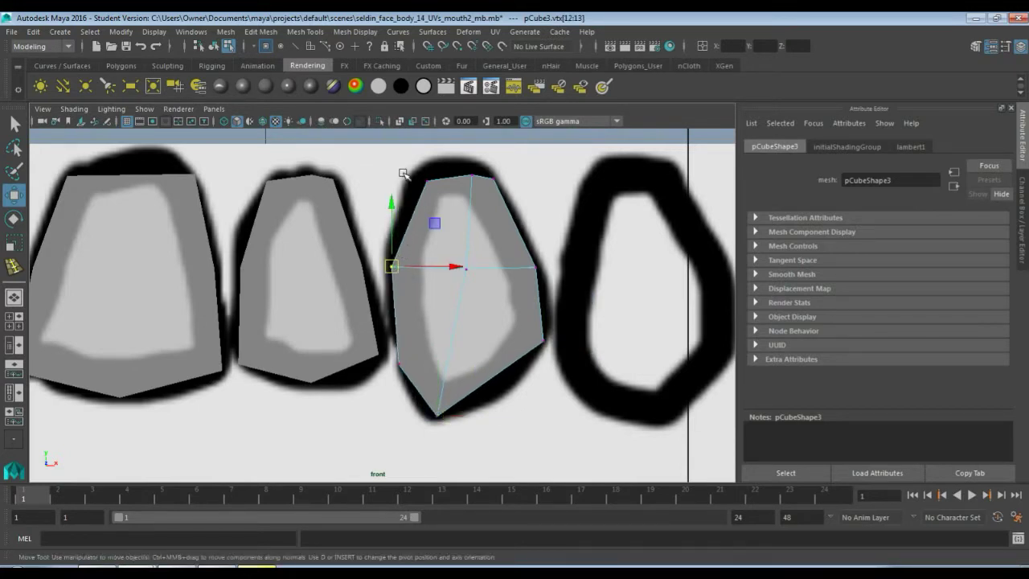
mouse_move(402, 173)
mouse_down()
mouse_move(444, 199)
mouse_move(415, 179)
mouse_up()
drag(480, 169, 454, 164)
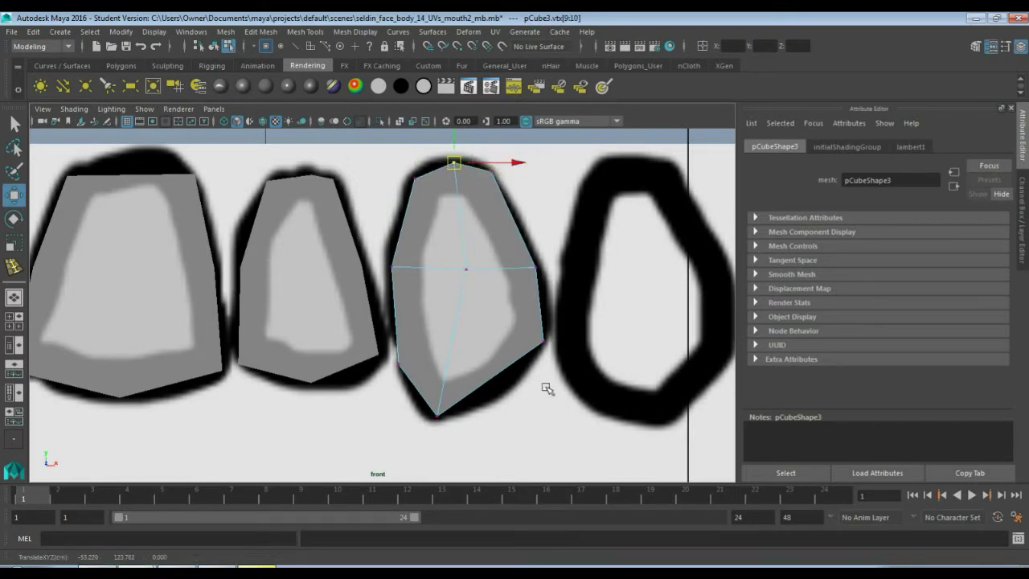
Step: Return the third tooth to object mode, duplicate it, and move the copy over the fourth tooth outline
alt+middle_drag(611, 349, 448, 340)
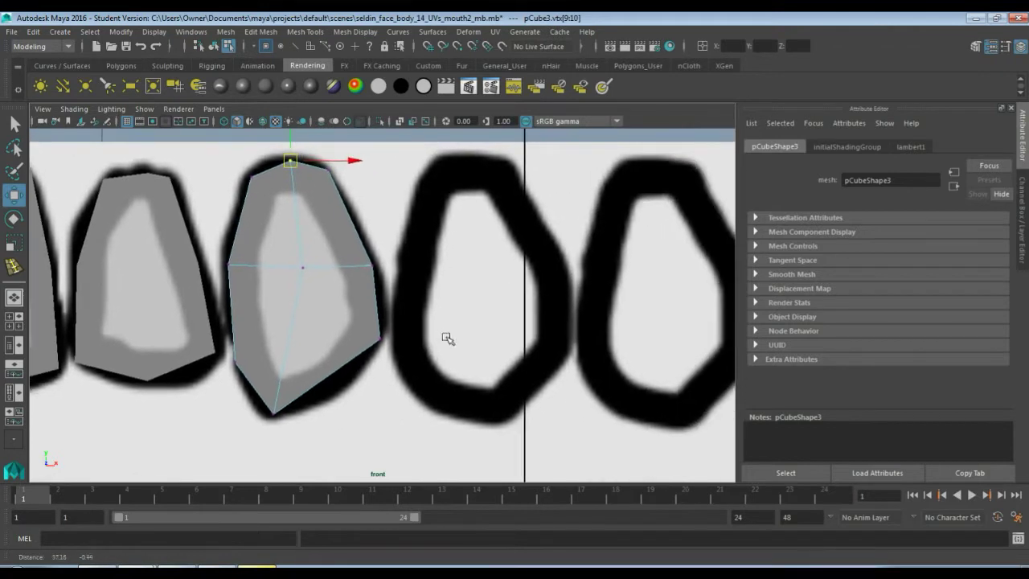
right_click(334, 297)
click(385, 218)
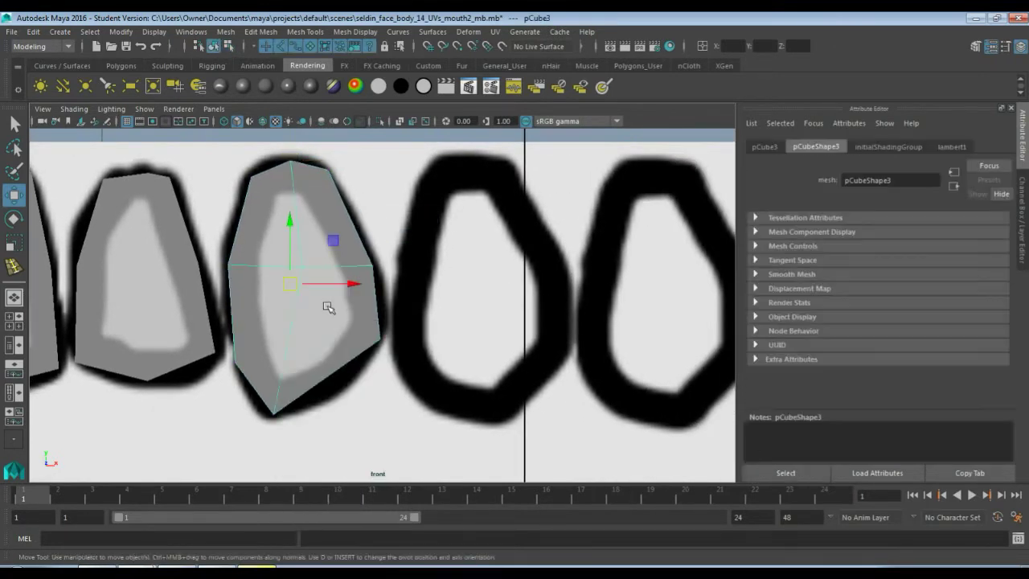
scroll(377, 302, down, 1)
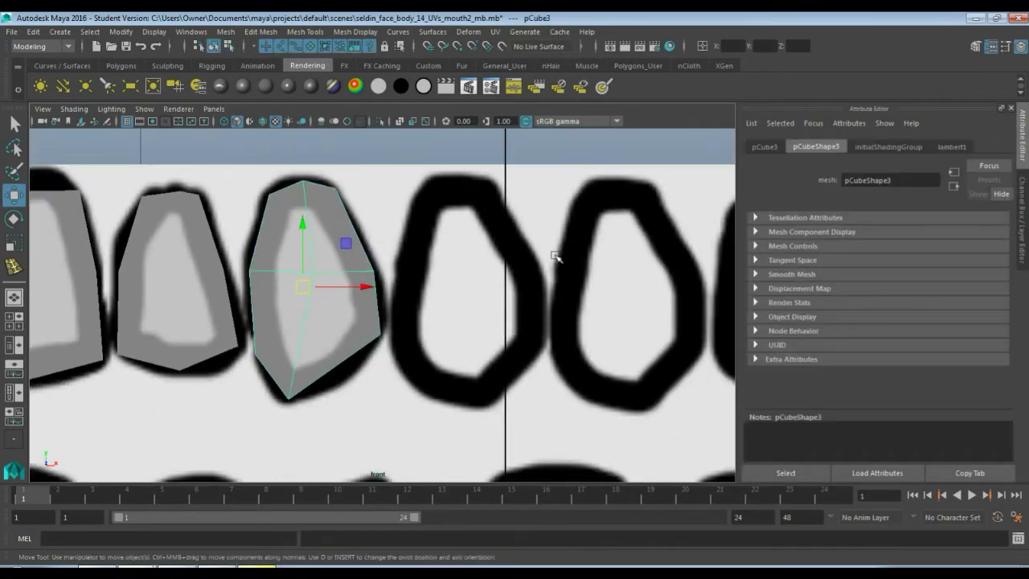
key(ctrl+d)
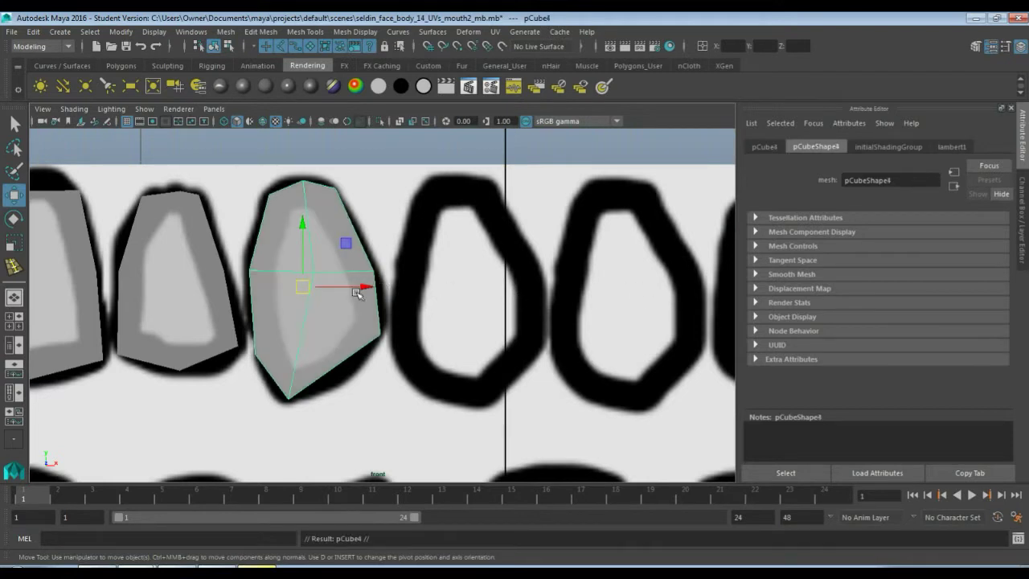
drag(362, 289, 526, 288)
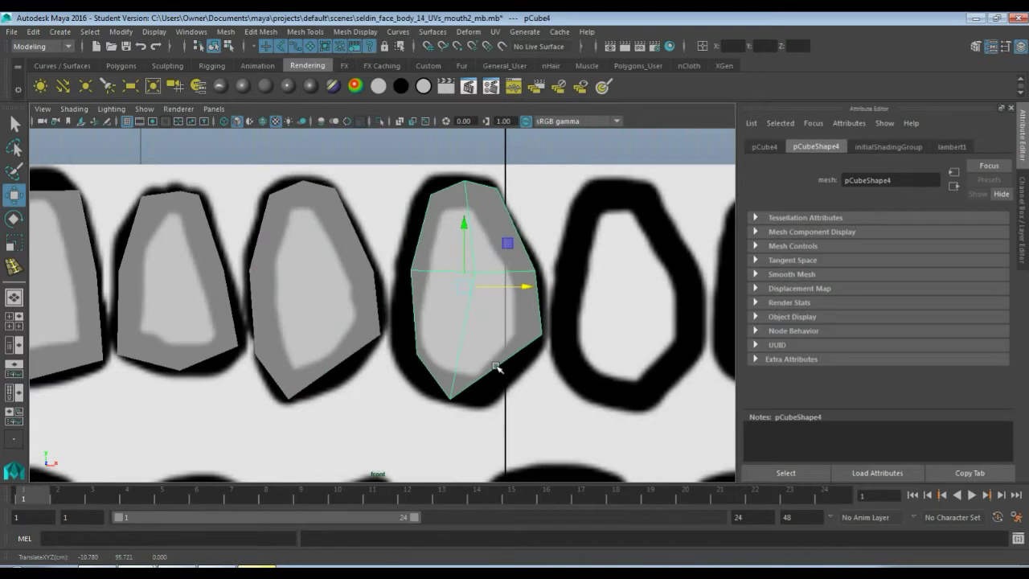
Step: Move the fourth tooth's bottom middle and two lower corner vertices to match the lower part of its outline
key(F8)
click(452, 397)
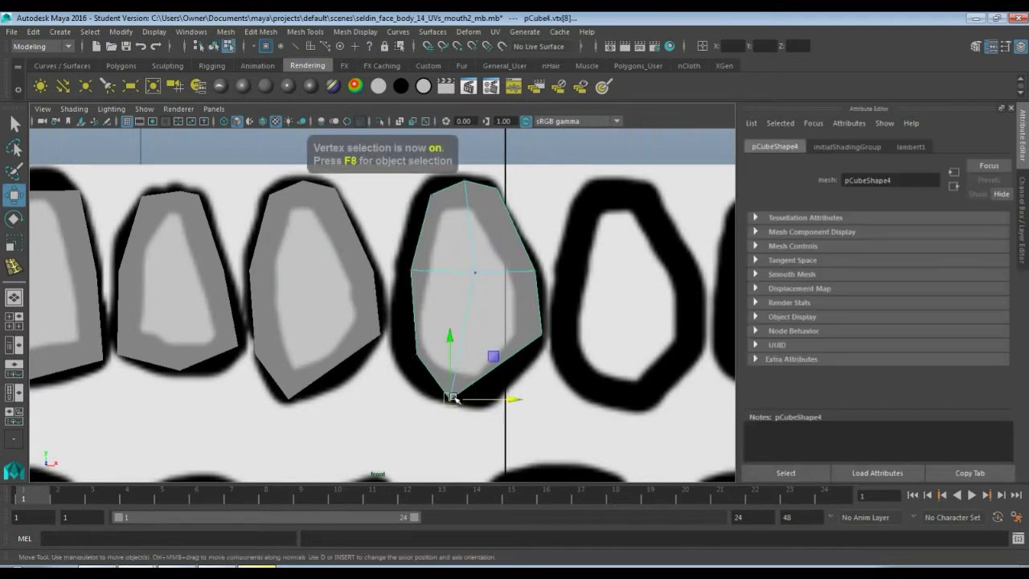
drag(451, 397, 464, 402)
click(416, 354)
drag(416, 353, 402, 354)
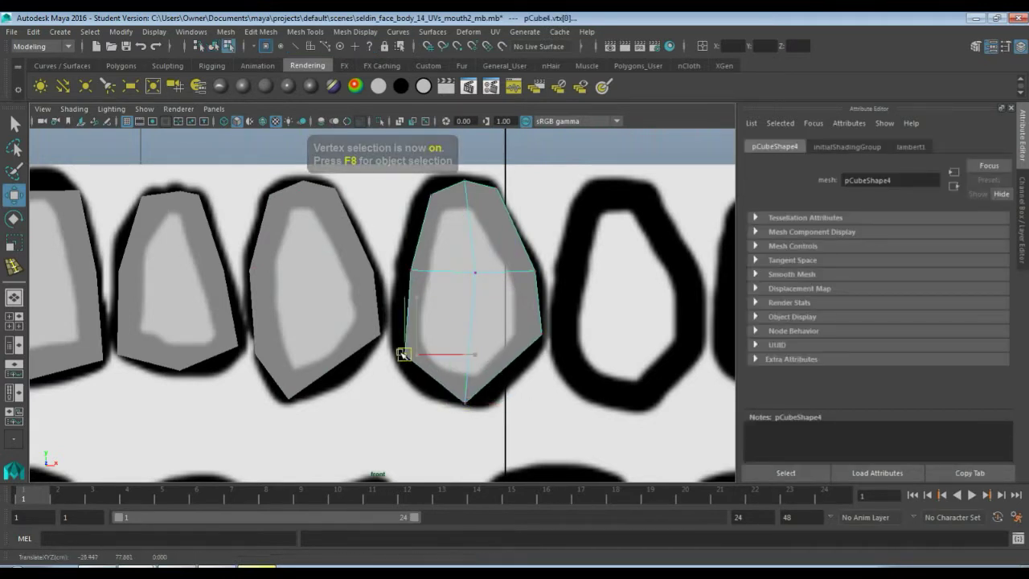
click(541, 331)
drag(541, 330, 543, 343)
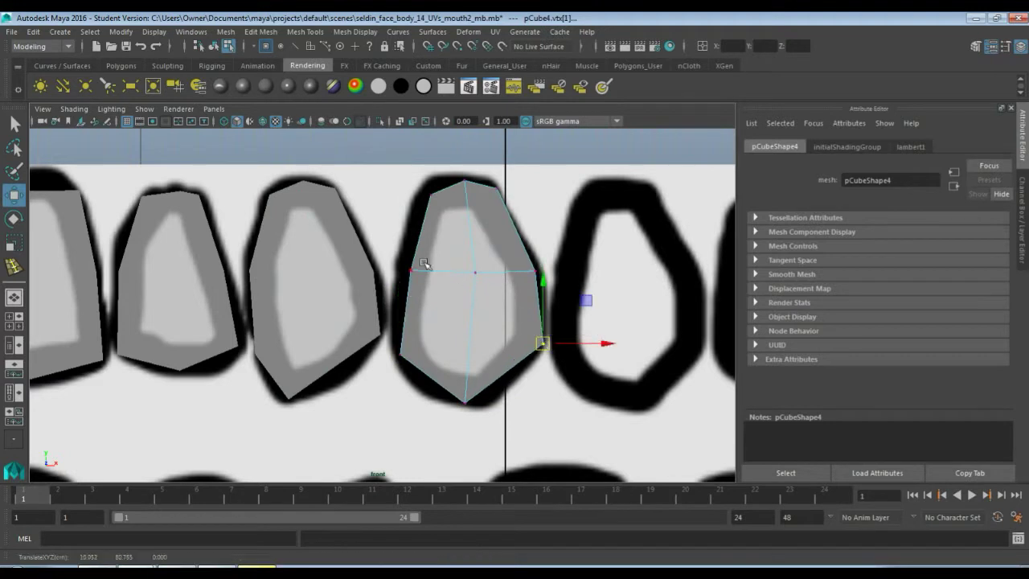
Step: Fit the fourth tooth's side middle and top vertices to its outline, and shift its centre vertex slightly down
mouse_move(401, 259)
mouse_down()
mouse_move(427, 277)
mouse_move(401, 270)
mouse_up()
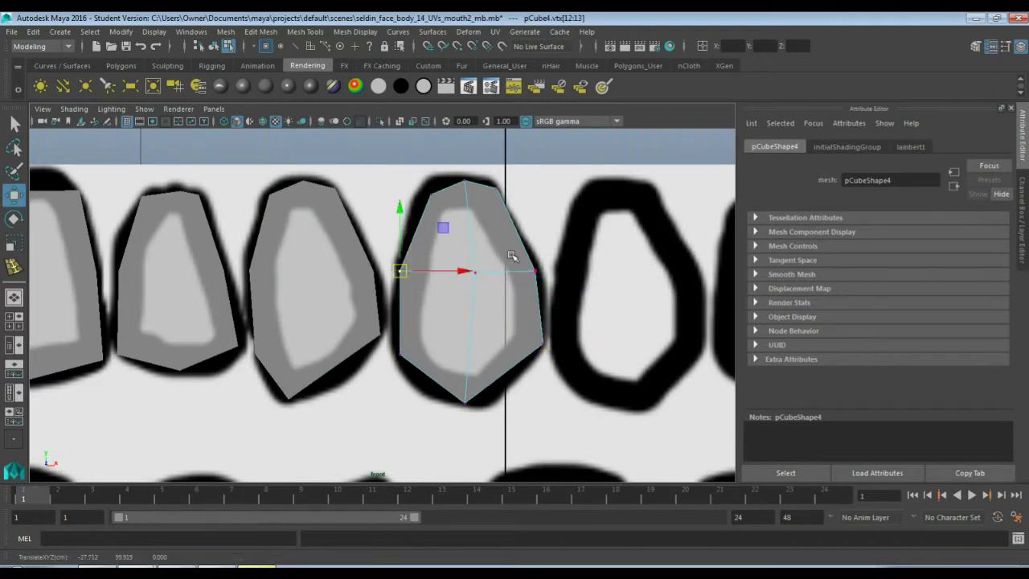
drag(514, 257, 552, 287)
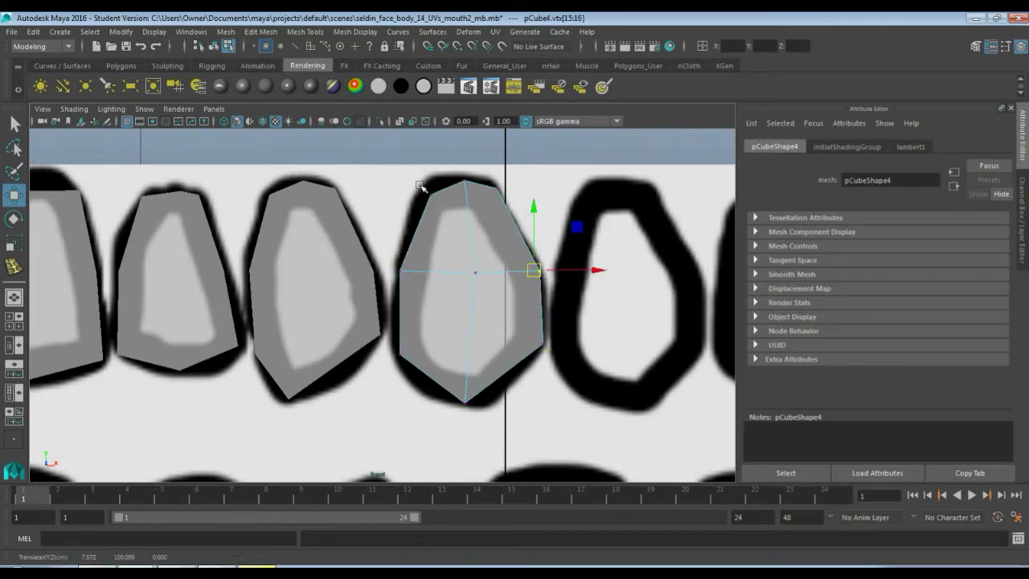
drag(432, 202, 471, 179)
click(476, 274)
drag(478, 276, 471, 283)
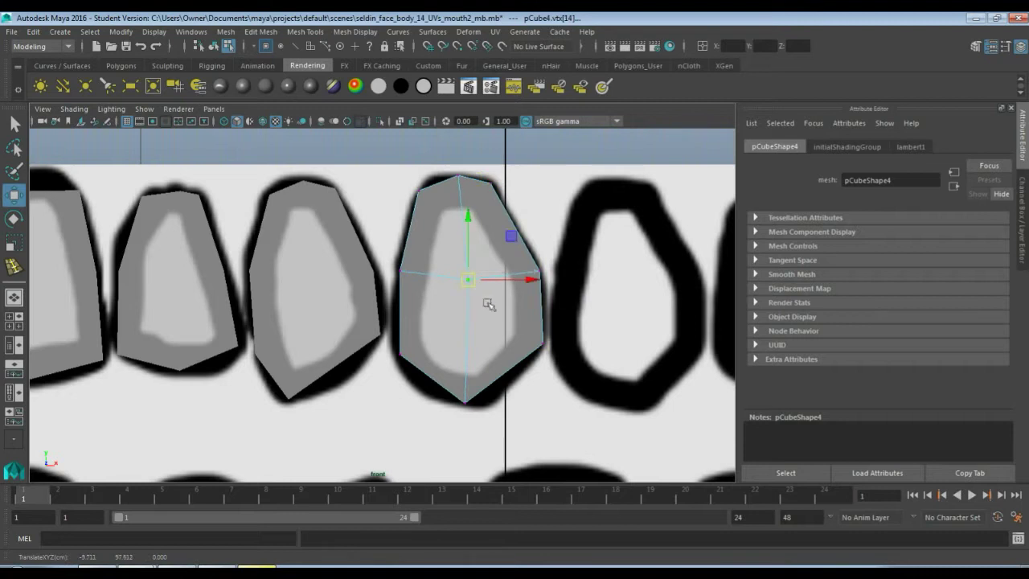
Step: Return the fourth tooth to object mode, duplicate it, and move the copy past the fifth outline onto the wide sixth outline
right_drag(499, 233, 563, 217)
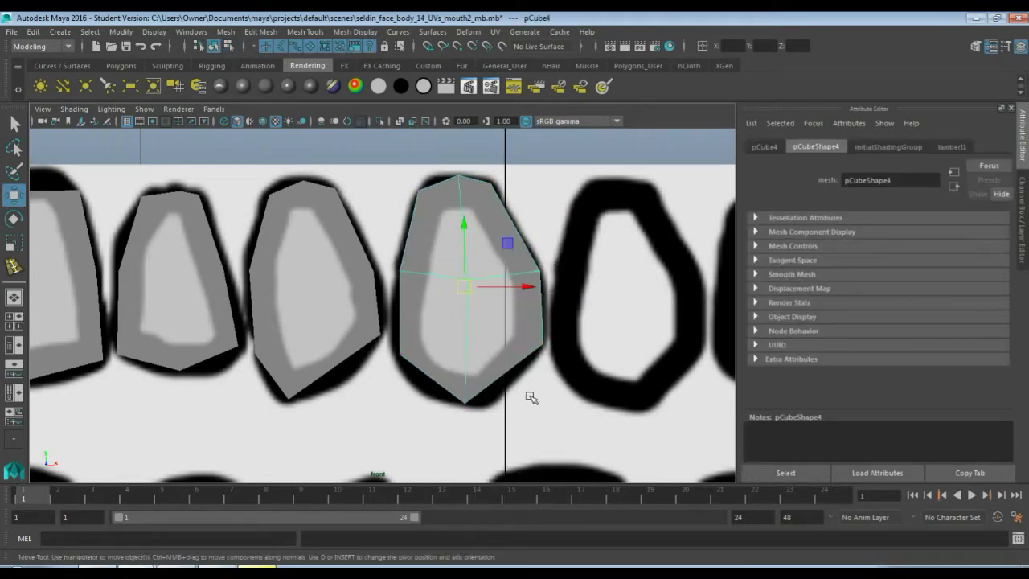
alt+middle_drag(531, 398, 363, 380)
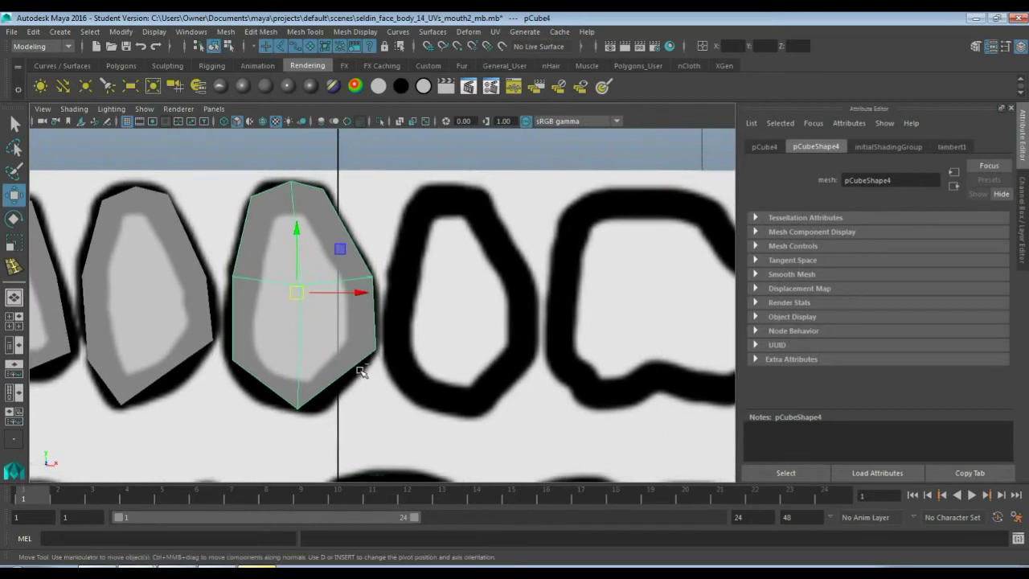
key(ctrl+d)
drag(363, 292, 726, 324)
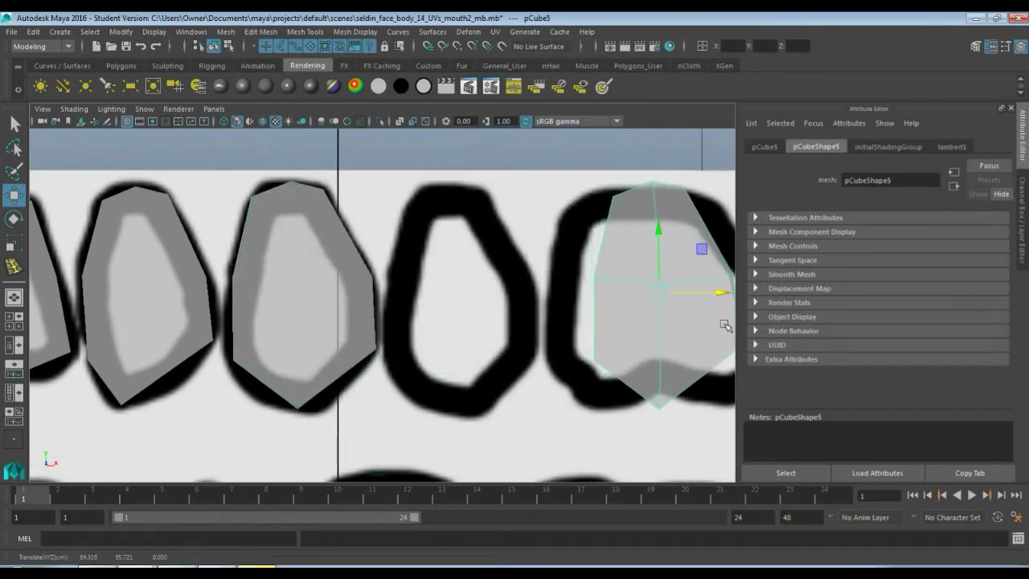
Step: Move the wide tooth's bottom middle and two lower corner vertices to match the lower part of the sixth outline
alt+middle_drag(579, 331, 376, 326)
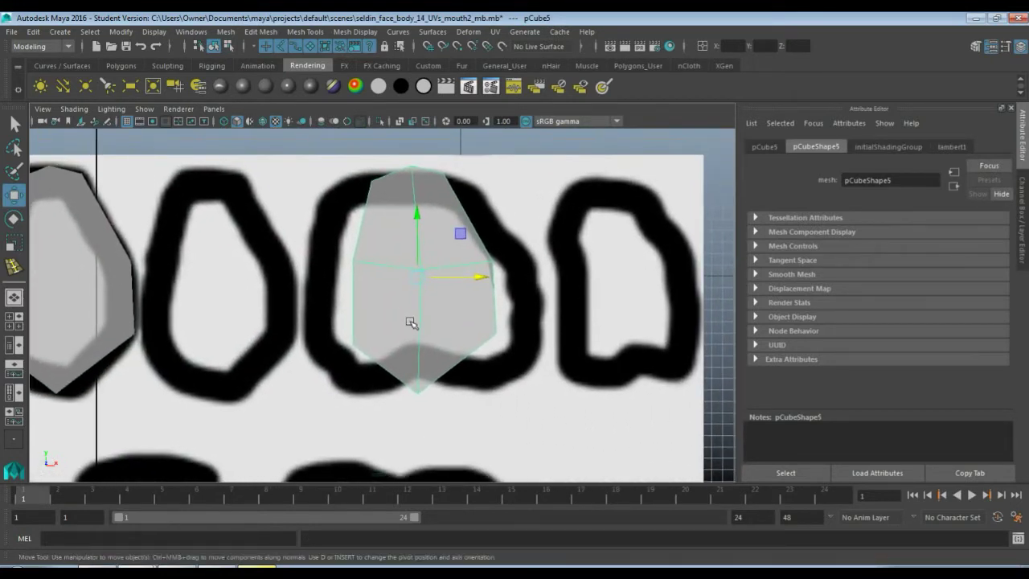
key(F9)
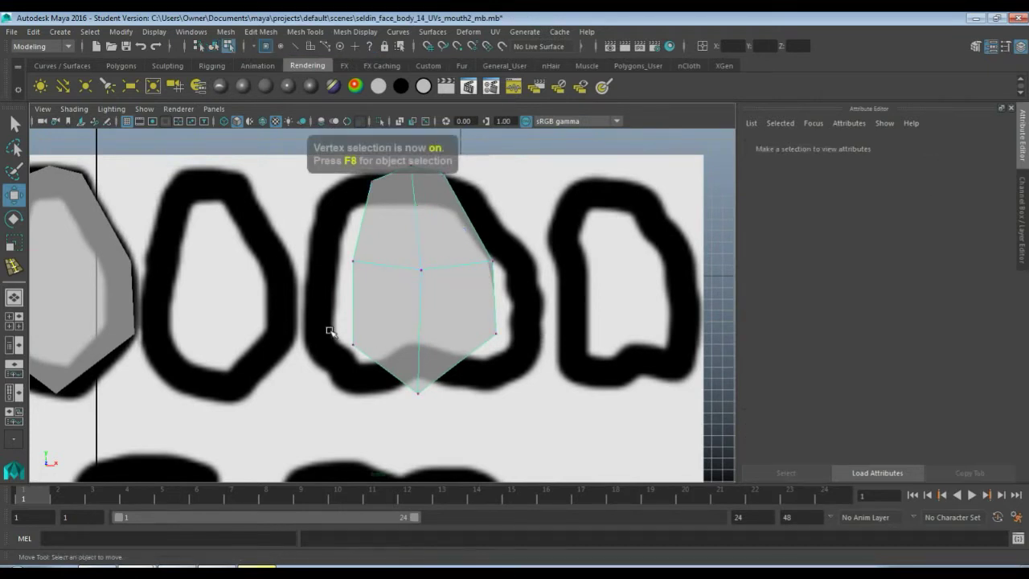
click(354, 346)
drag(354, 344, 329, 366)
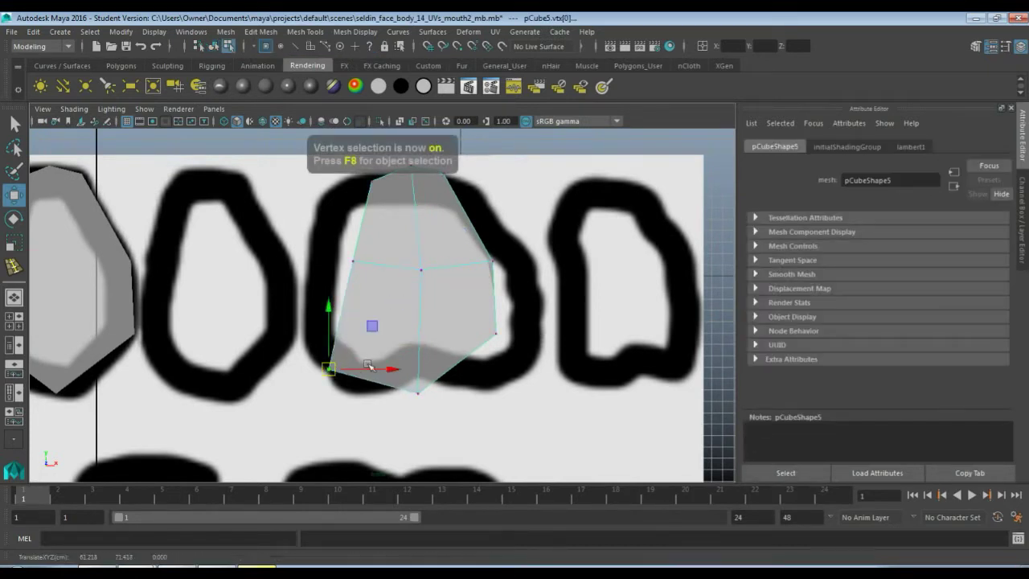
click(418, 393)
drag(423, 393, 426, 370)
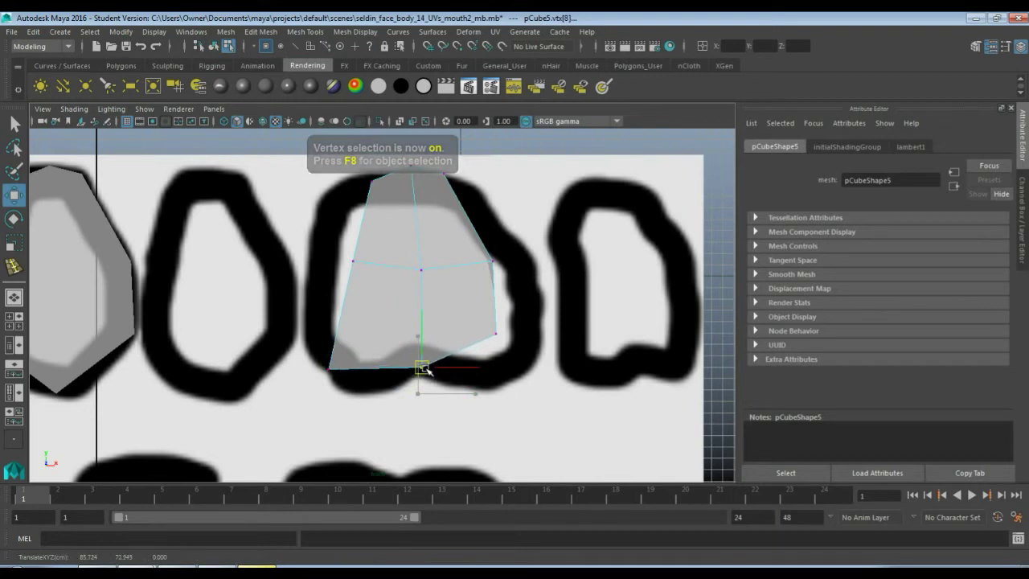
click(495, 333)
drag(496, 334, 522, 368)
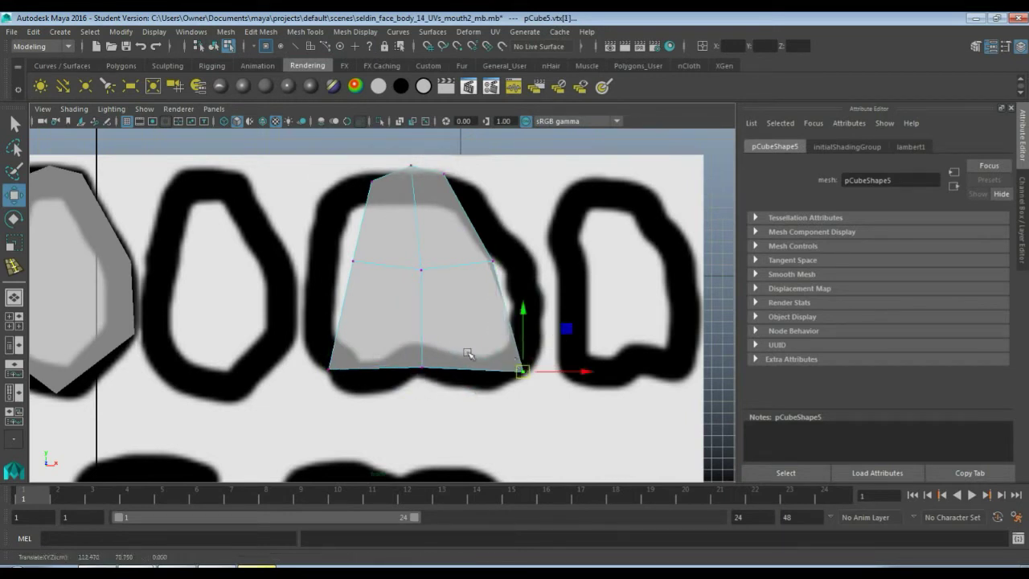
Step: Fit the wide tooth's side middle, top corner and top middle vertices to the sixth outline
drag(367, 273, 310, 276)
click(492, 261)
drag(494, 262, 521, 279)
click(371, 181)
drag(371, 181, 332, 193)
click(442, 170)
drag(442, 171, 472, 190)
click(411, 167)
drag(411, 166, 401, 177)
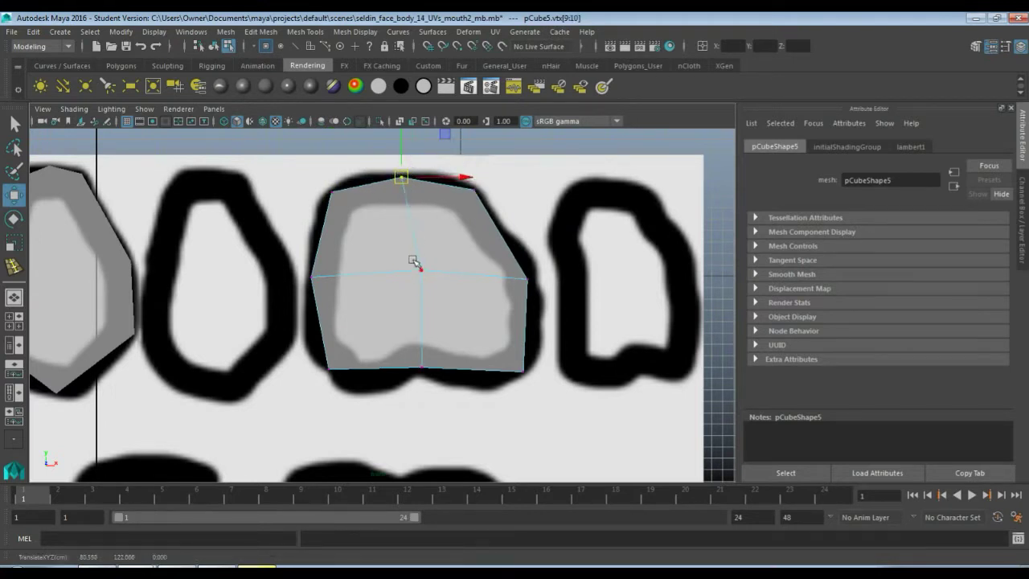
Step: Refine the wide tooth's two lower corner vertices, shifting both slightly inward and down along the outline
click(328, 368)
mouse_move(328, 369)
mouse_down()
mouse_move(346, 384)
mouse_move(340, 375)
mouse_up()
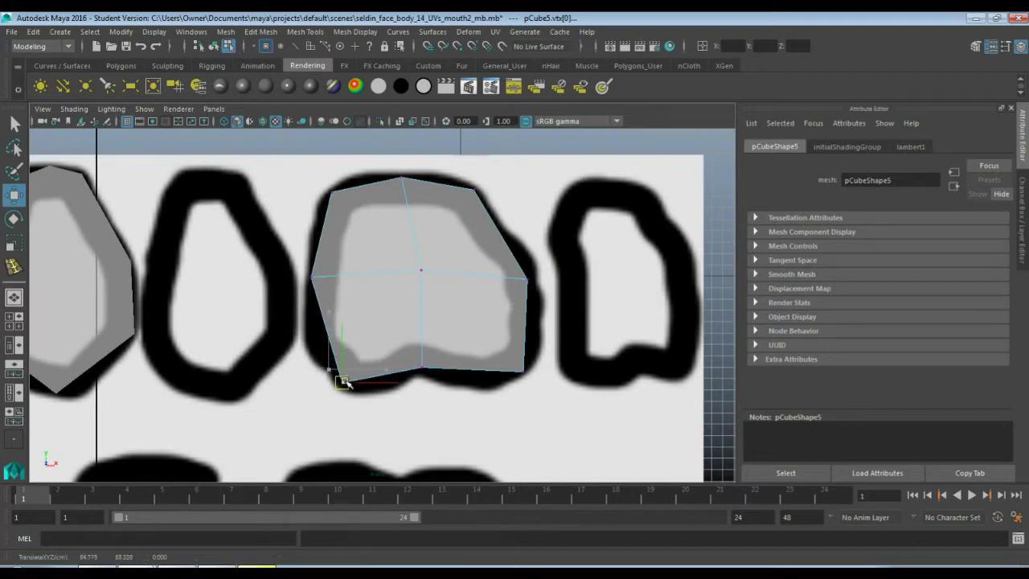
click(524, 371)
drag(523, 371, 510, 373)
Step: Return to object mode, select all five teeth, and move them straight down over the lower row of outlines
scroll(426, 342, down, 3)
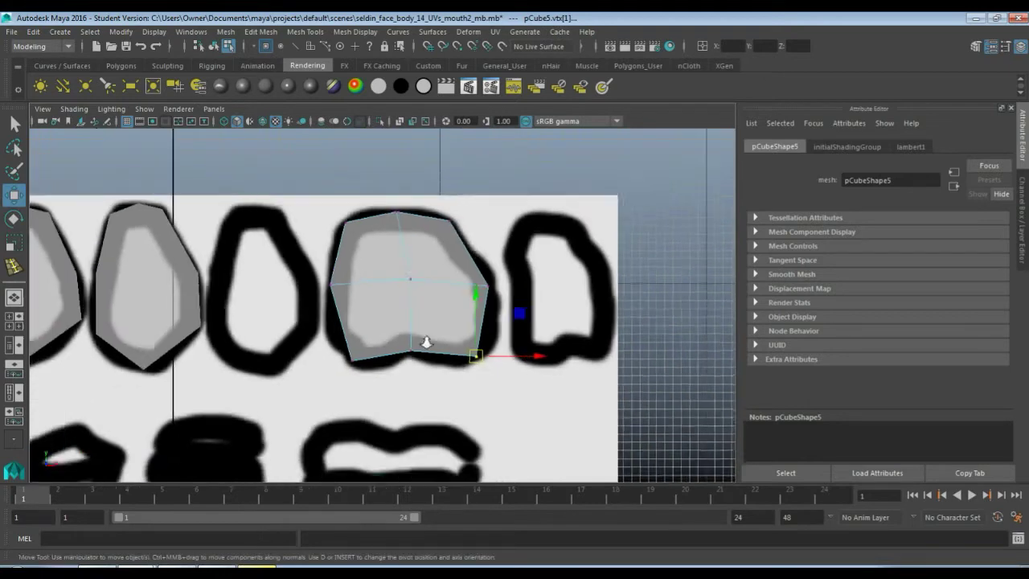
alt+middle_drag(367, 322, 454, 285)
scroll(576, 283, down, 2)
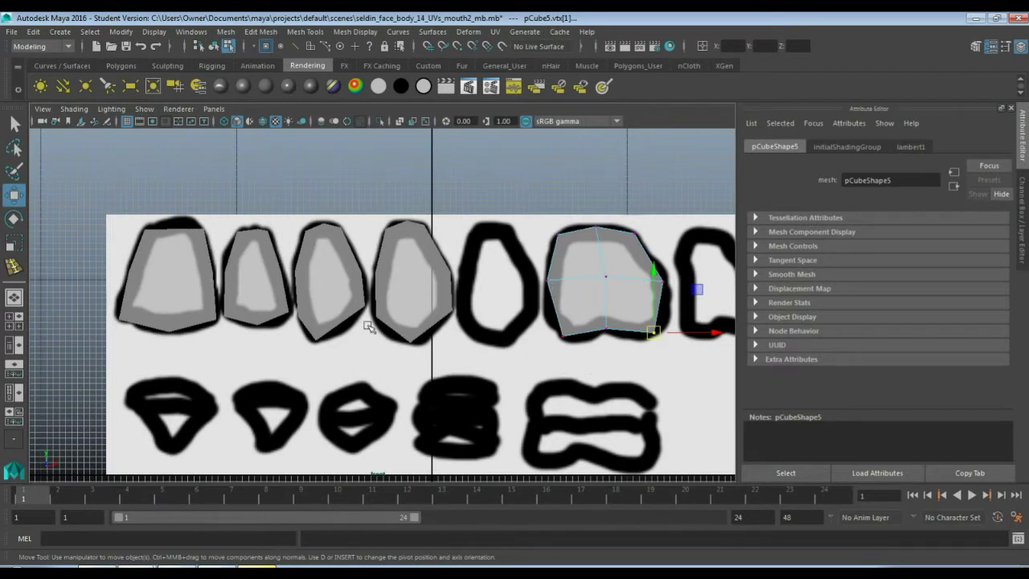
right_drag(145, 275, 206, 225)
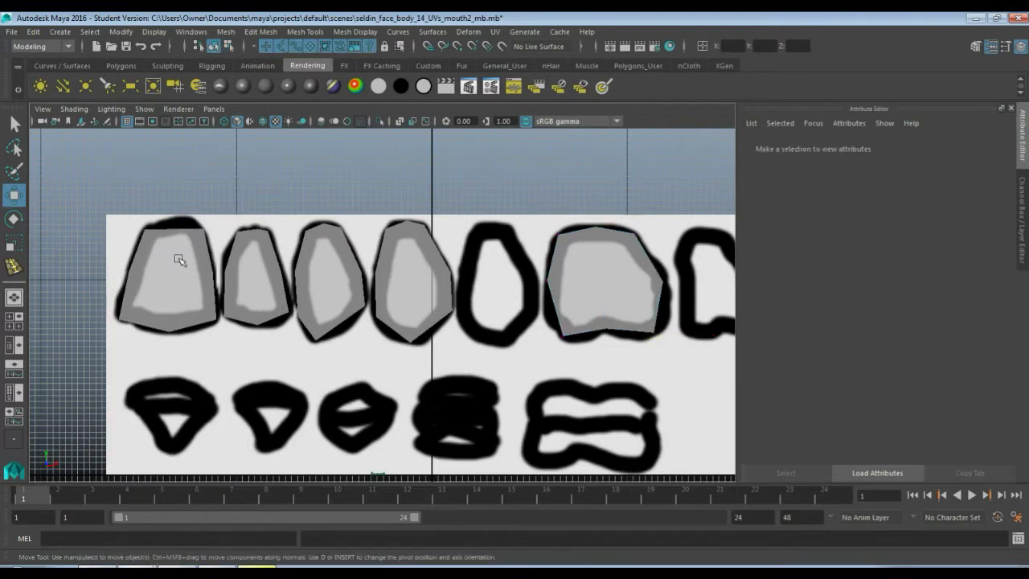
click(638, 341)
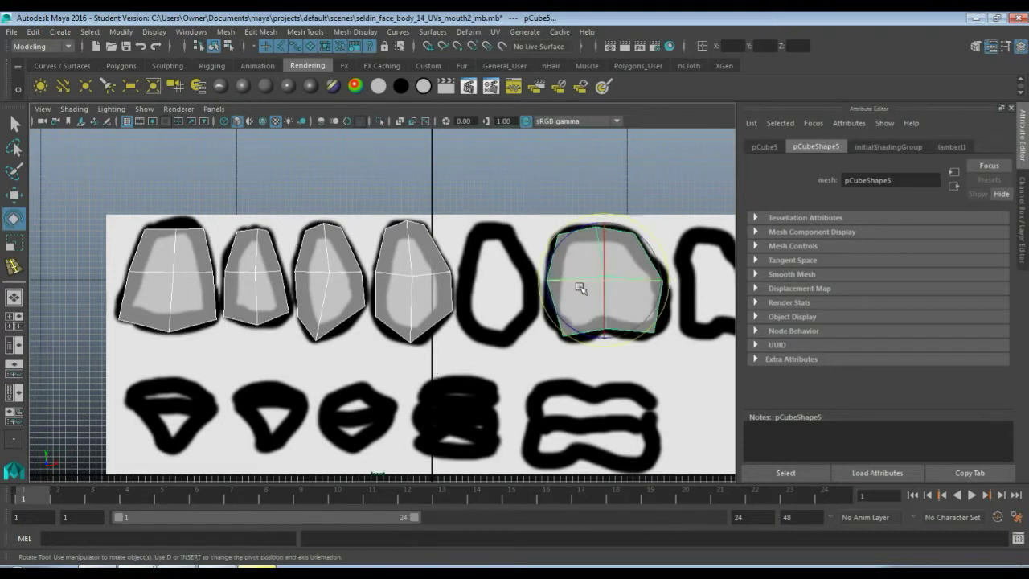
drag(609, 213, 581, 352)
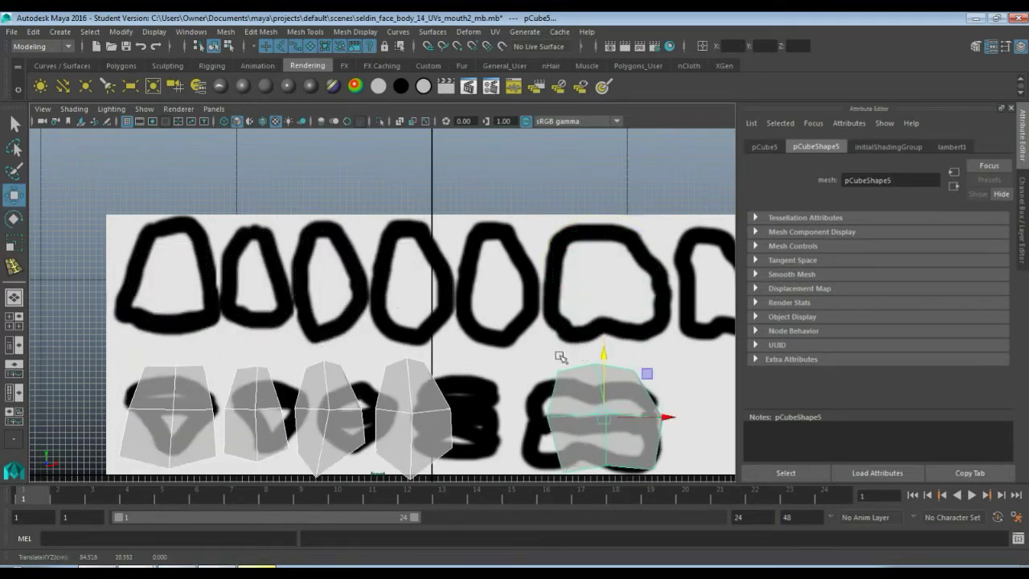
Step: Rotate the five selected teeth about X and set their Rotate X to exactly -90
alt+middle_drag(495, 353, 517, 246)
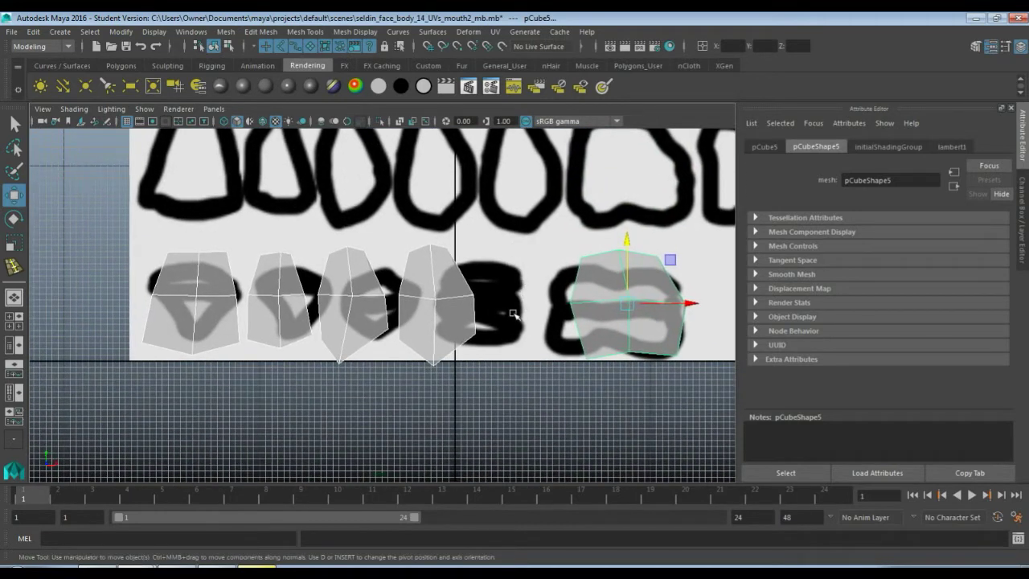
key(e)
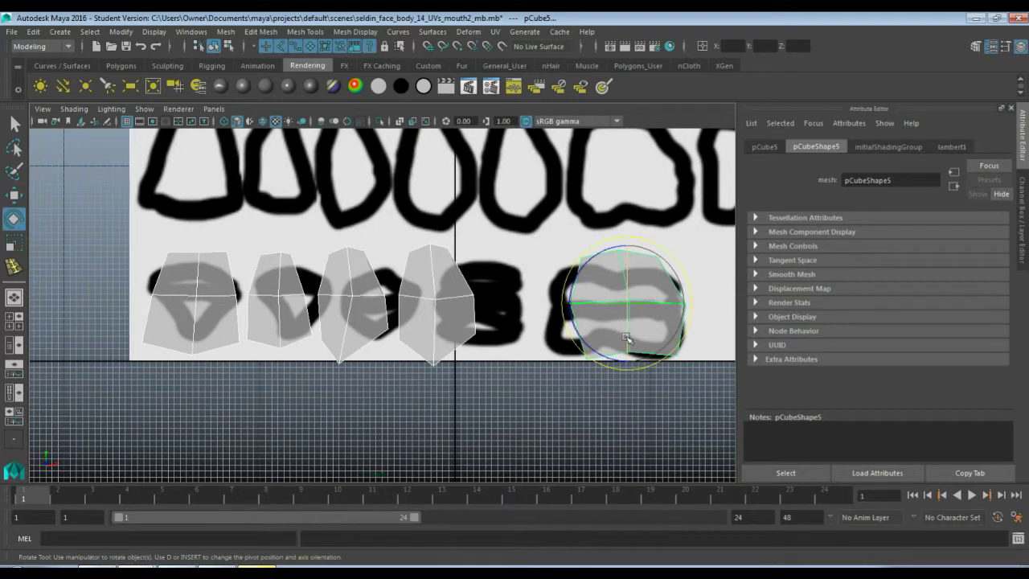
drag(626, 338, 617, 255)
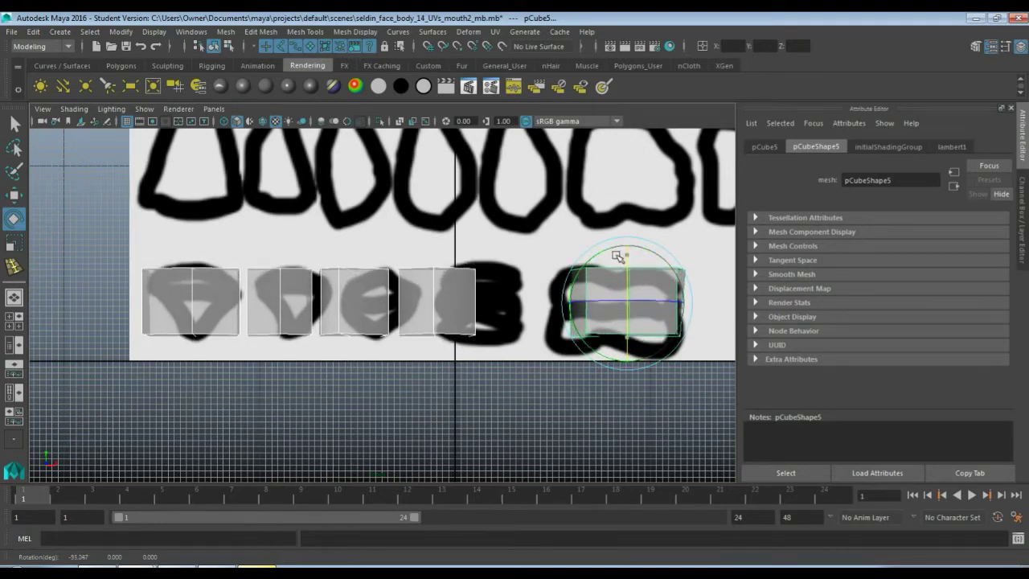
click(1021, 46)
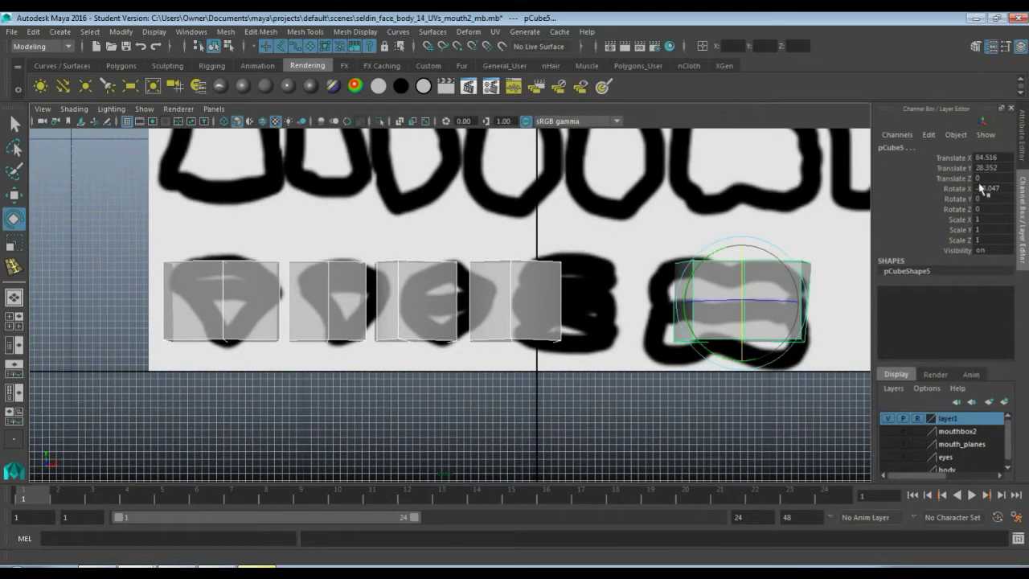
click(1001, 188)
text(-90)
key(Return)
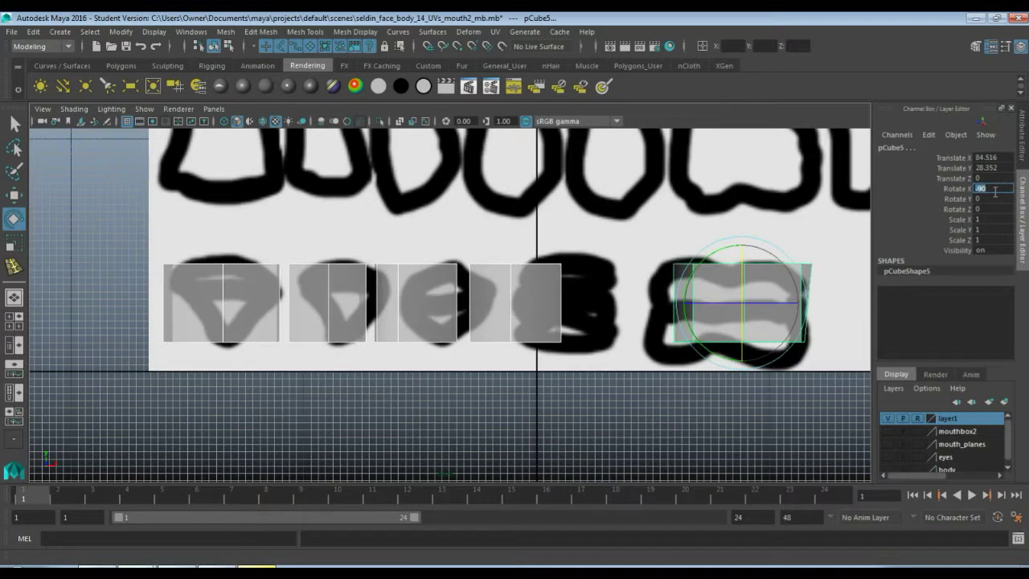
Step: Move the second, third, fourth and fifth teeth individually so each sits over its own lower-row outline
click(578, 388)
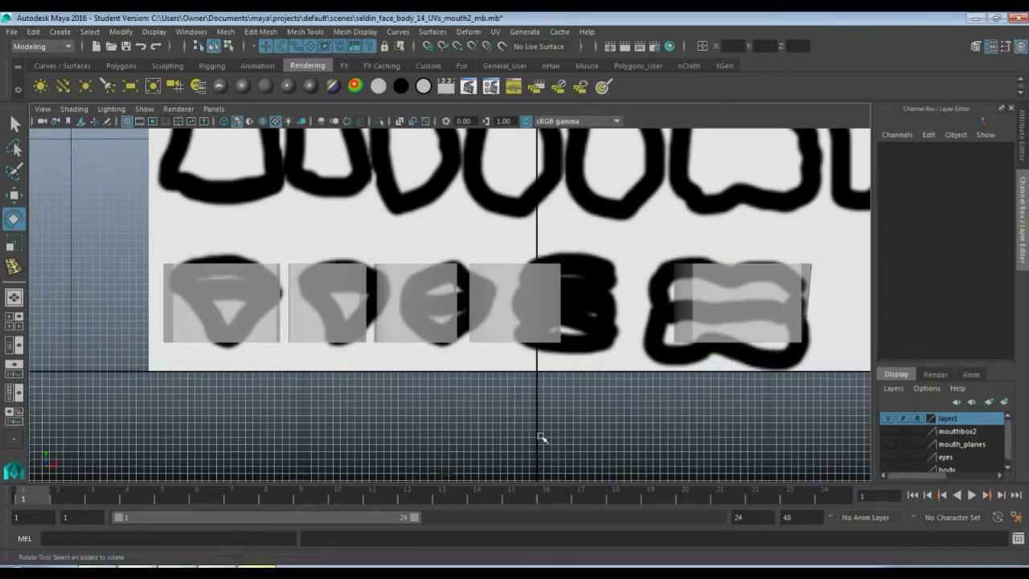
click(537, 309)
key(w)
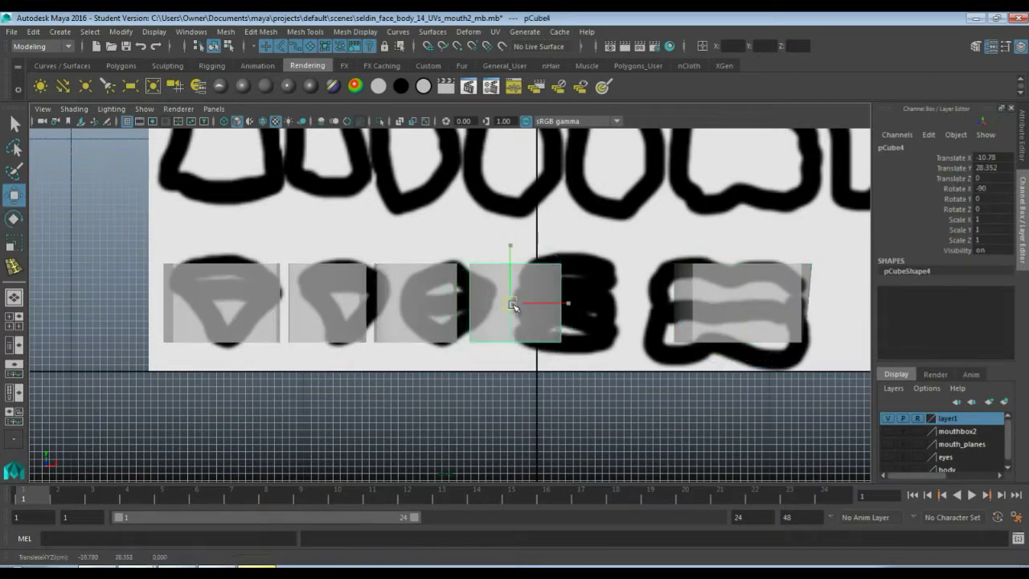
drag(512, 303, 561, 303)
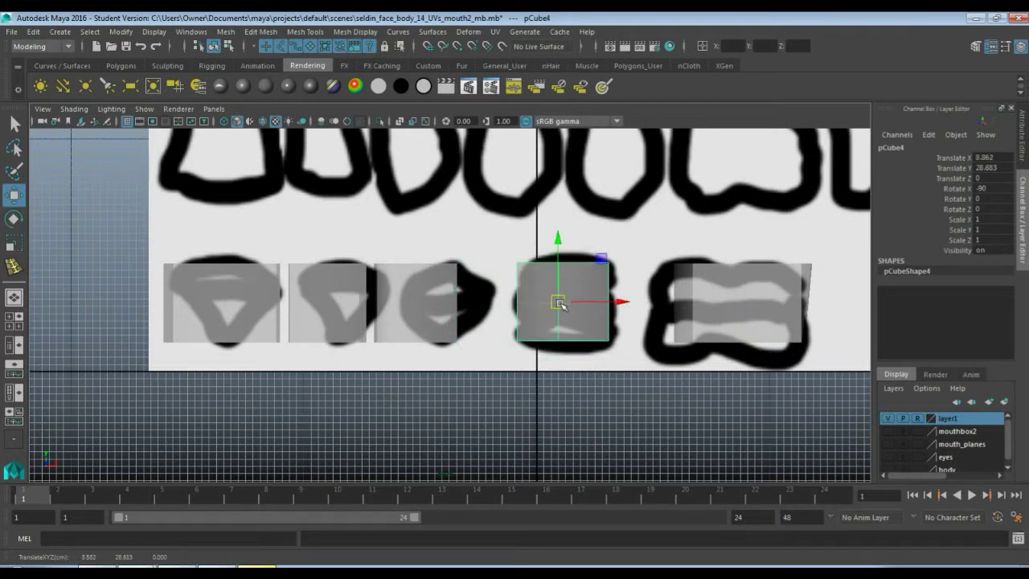
click(741, 307)
drag(742, 303, 727, 303)
click(410, 306)
drag(408, 303, 440, 303)
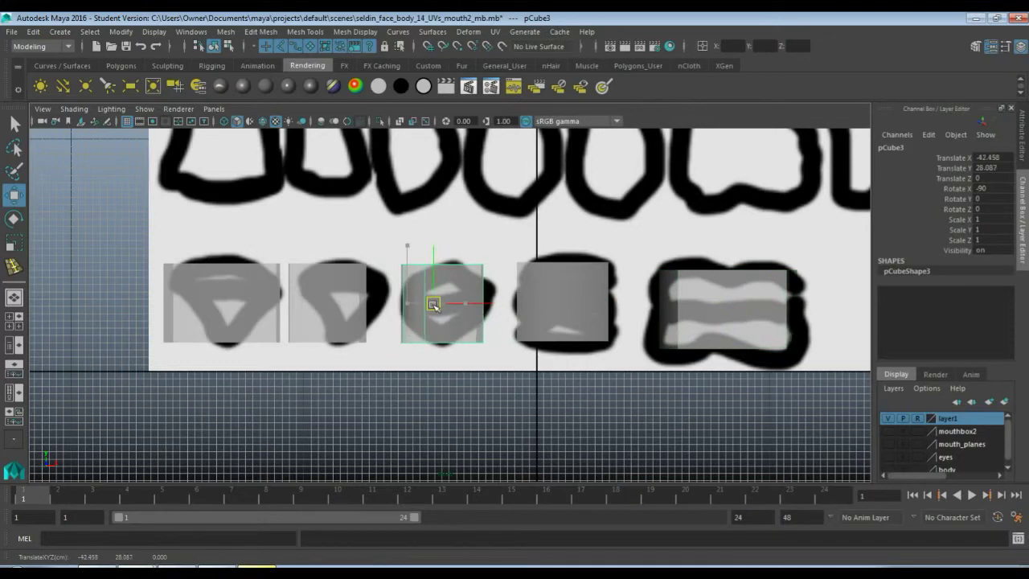
click(320, 302)
drag(318, 302, 337, 301)
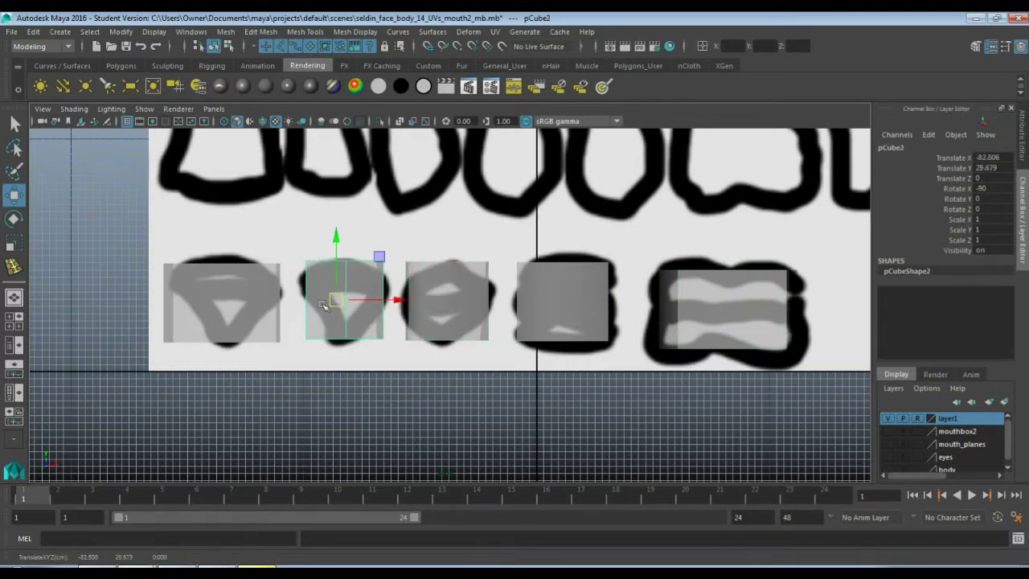
Step: Move the first tooth's upper corner and top middle vertices to match the top of its lower-row outline
click(224, 306)
scroll(308, 343, up, 6)
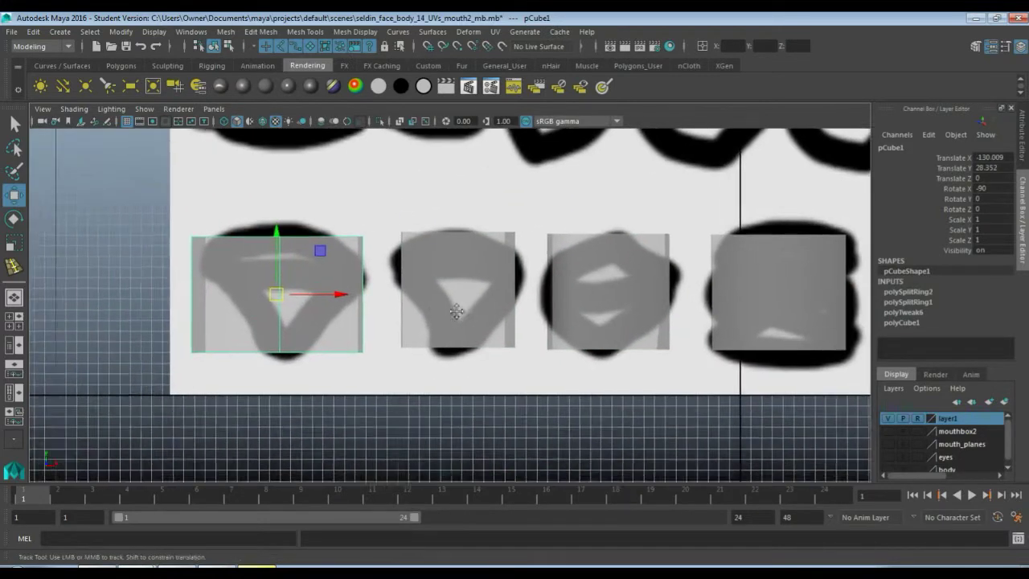
alt+middle_drag(489, 339, 521, 328)
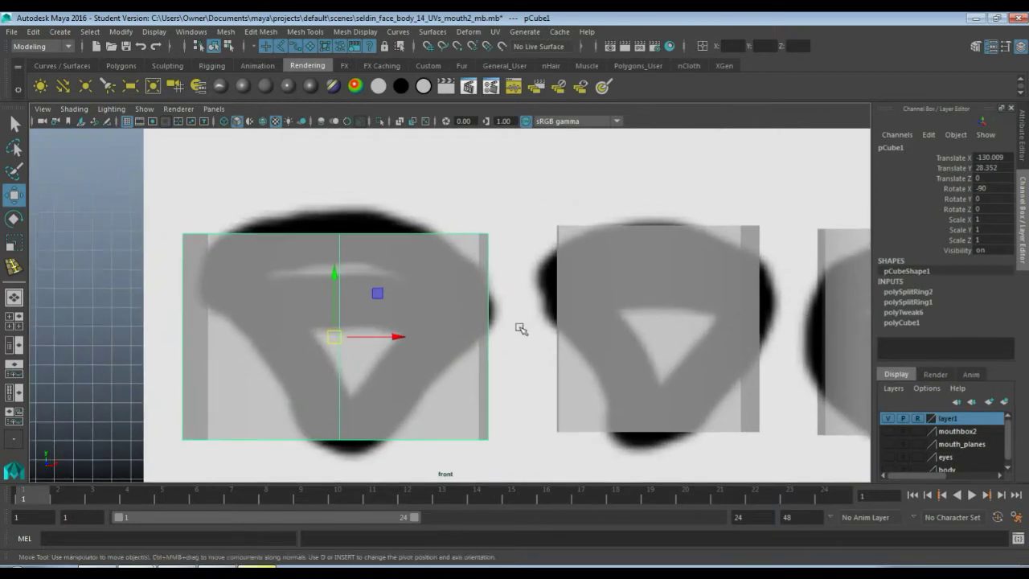
key(F9)
click(487, 233)
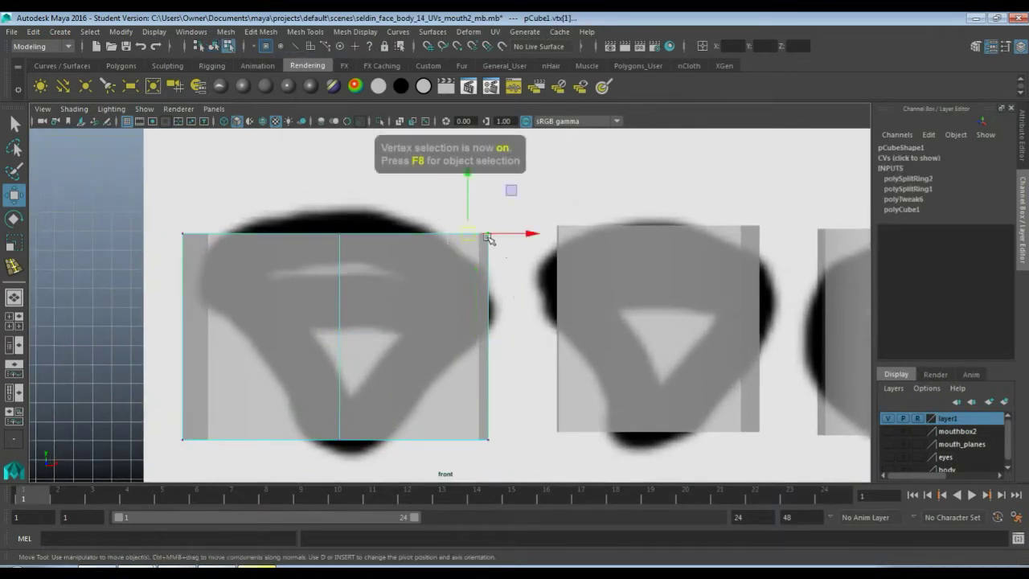
drag(487, 234, 440, 246)
click(339, 233)
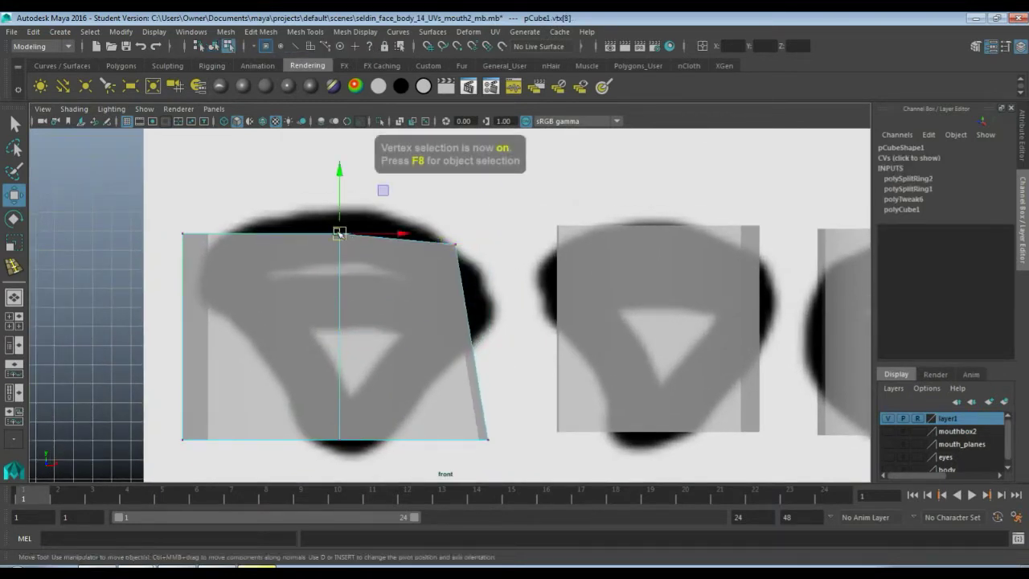
drag(339, 233, 346, 211)
click(183, 234)
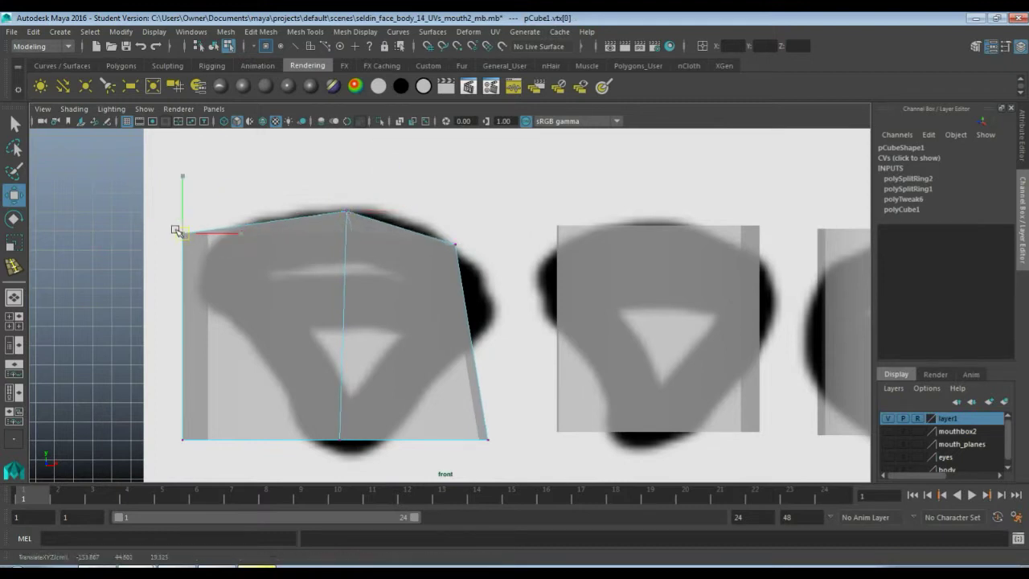
drag(184, 234, 215, 254)
Step: Pull the first tooth's lower corner vertices inward to the outline, and raise its bottom middle vertex toward the tooth's centre
drag(156, 418, 230, 480)
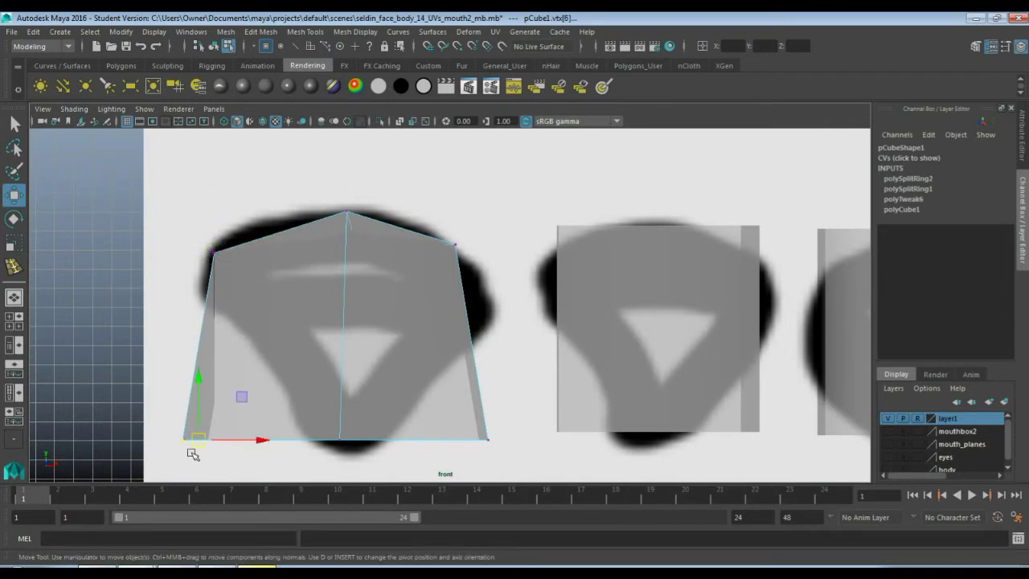
drag(203, 441, 292, 394)
drag(473, 411, 421, 407)
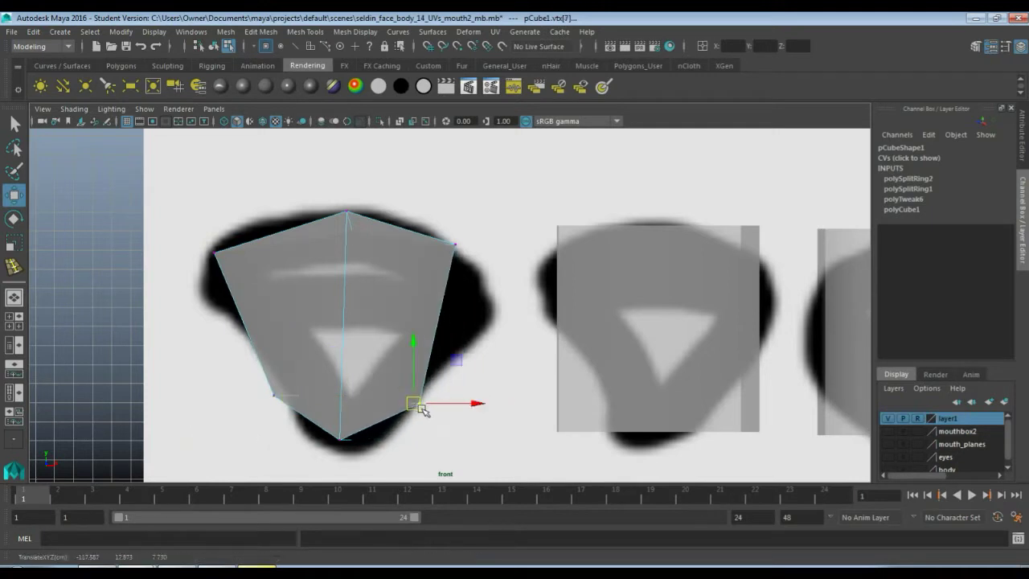
click(339, 438)
drag(340, 435, 340, 294)
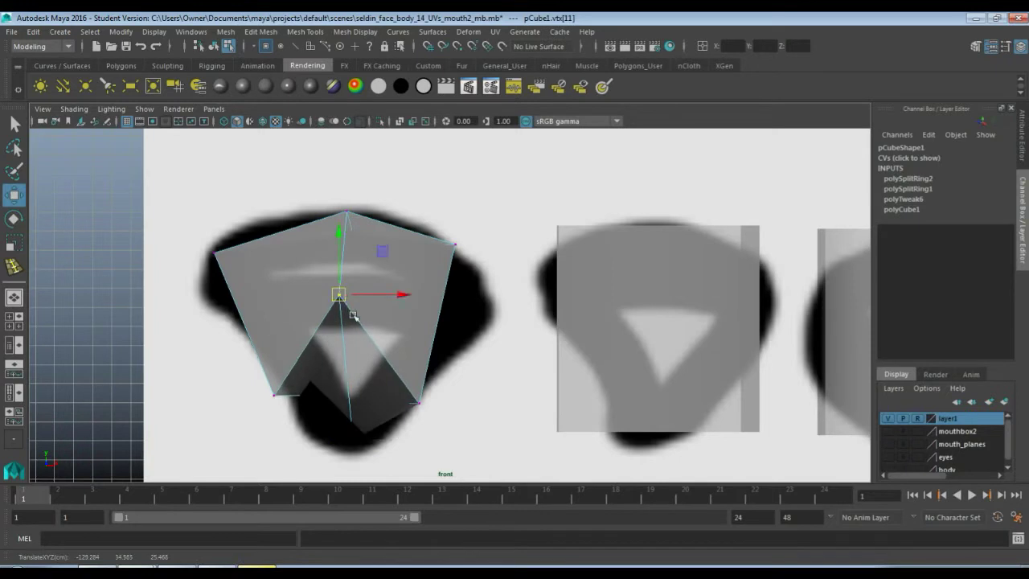
Step: Unlock layer1, move the reference plane back behind the teeth to Translate Z -313.631, and set the layer to reference again
click(411, 397)
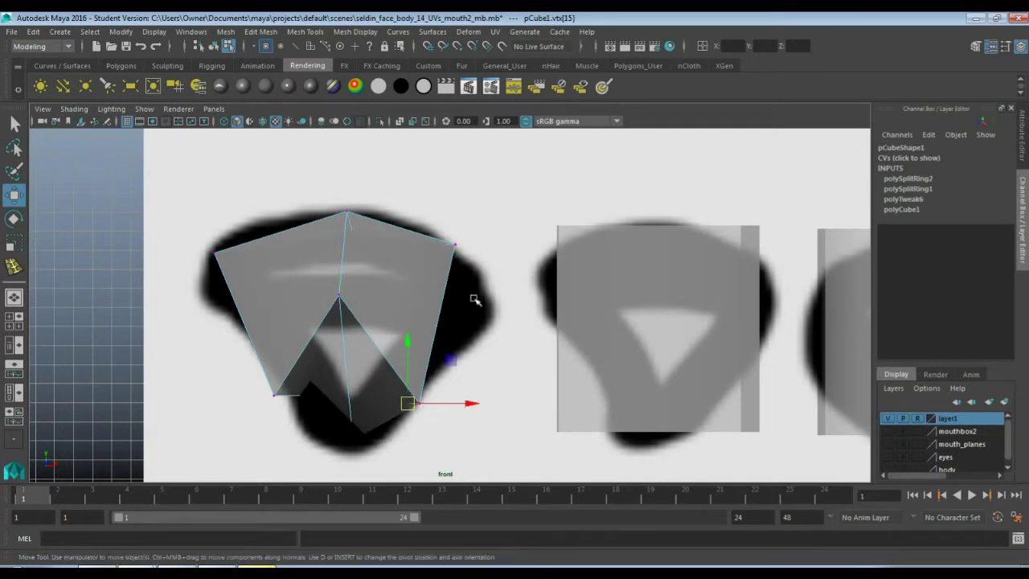
key(space)
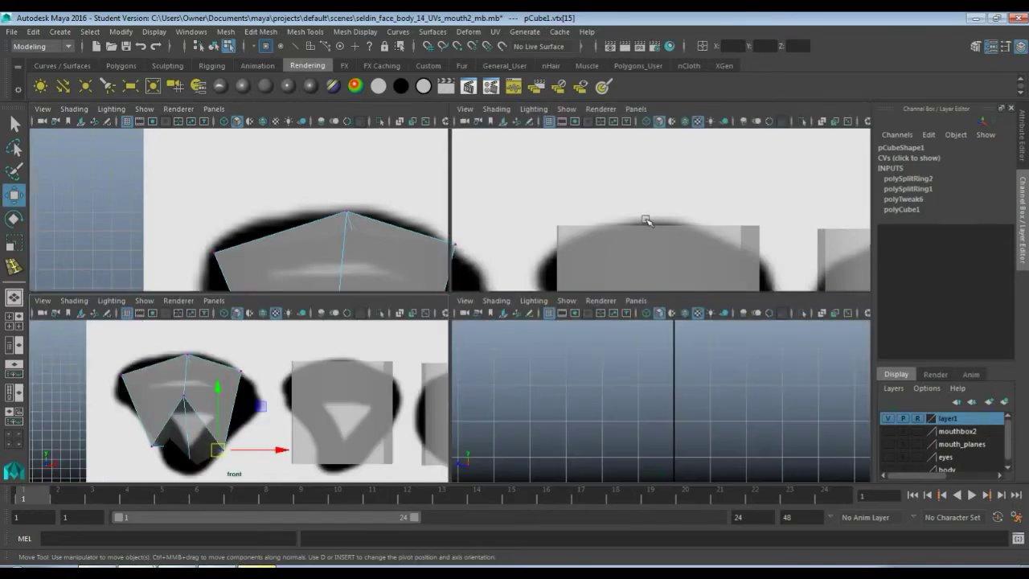
key(space)
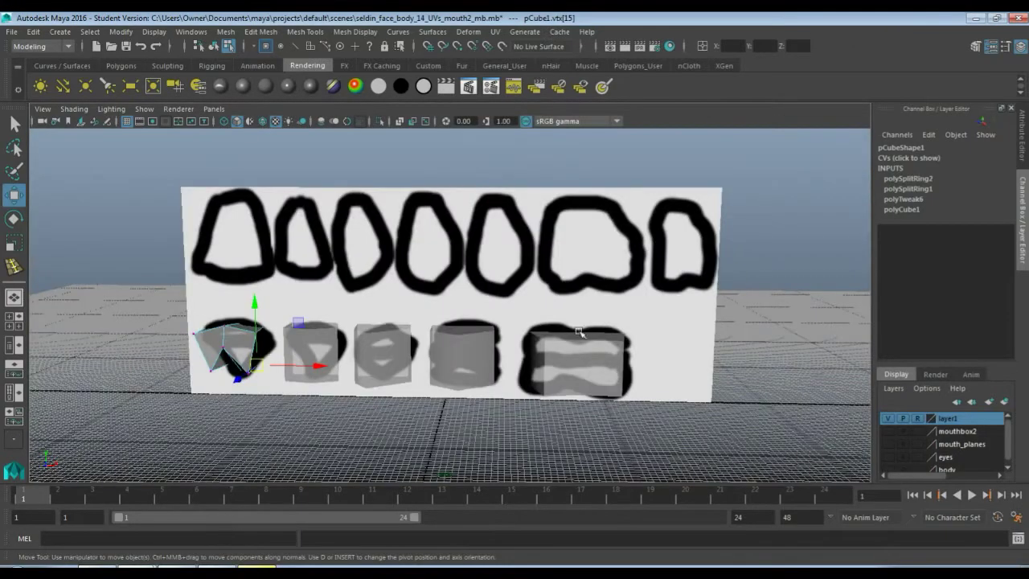
mouse_move(579, 332)
alt+mouse_down()
mouse_move(369, 375)
mouse_move(635, 337)
mouse_move(577, 329)
alt+mouse_up()
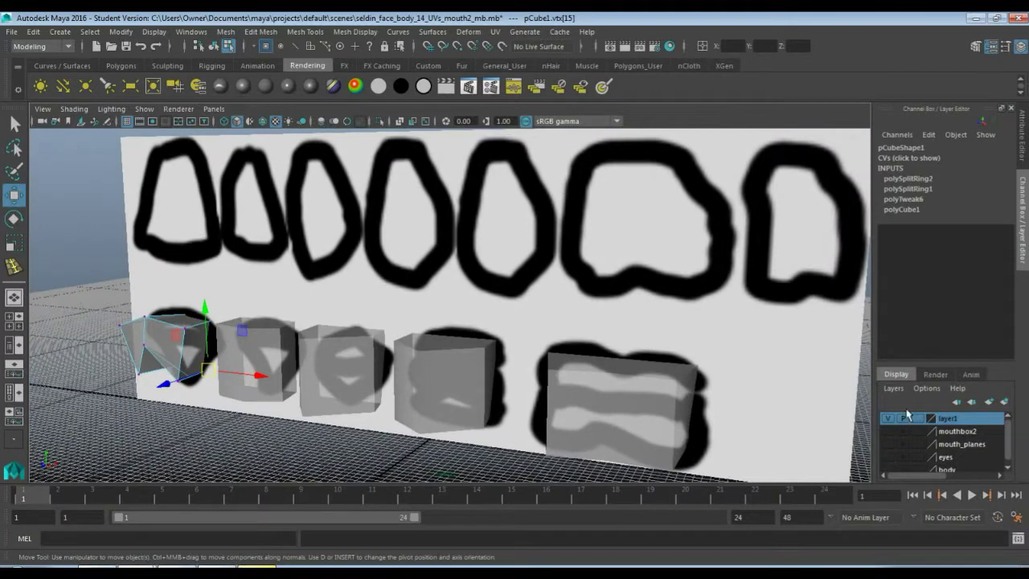
click(650, 239)
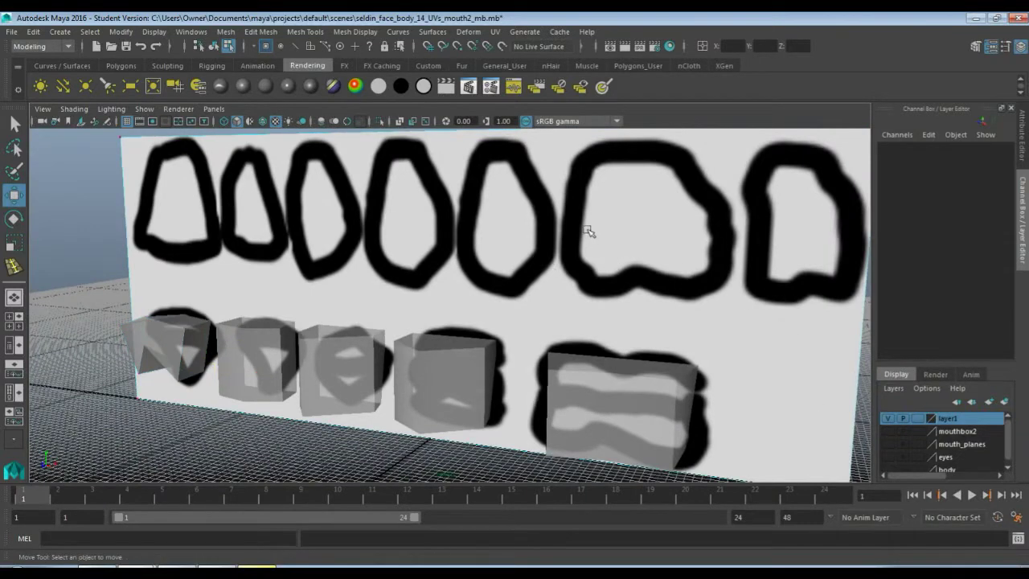
scroll(587, 232, down, 4)
right_drag(579, 235, 599, 229)
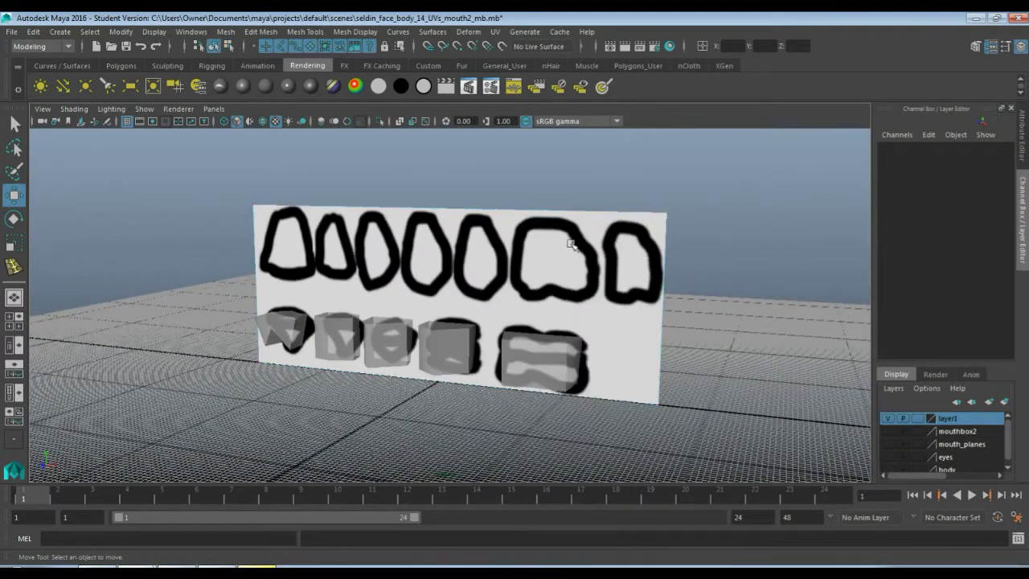
drag(415, 311, 549, 277)
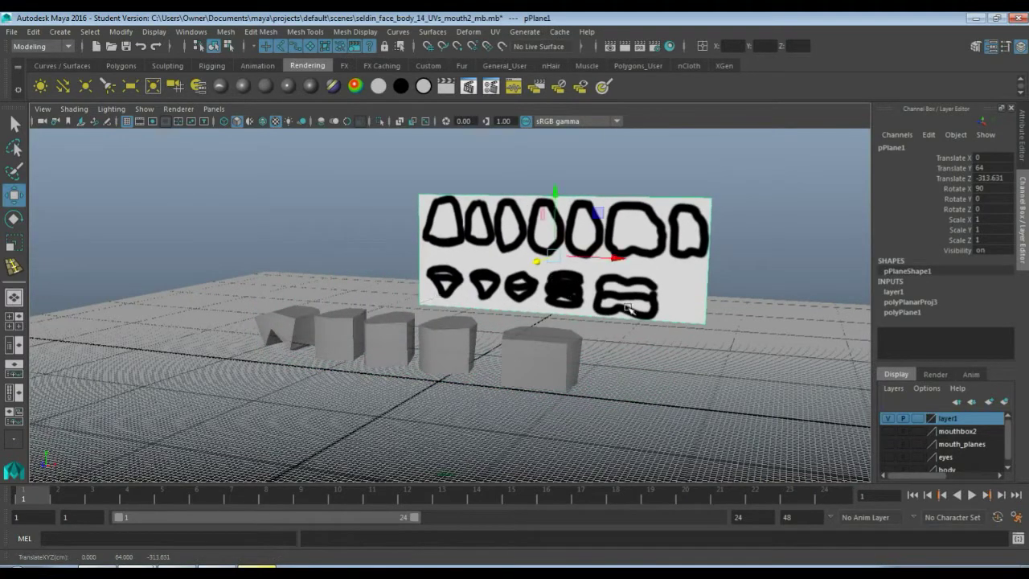
click(919, 418)
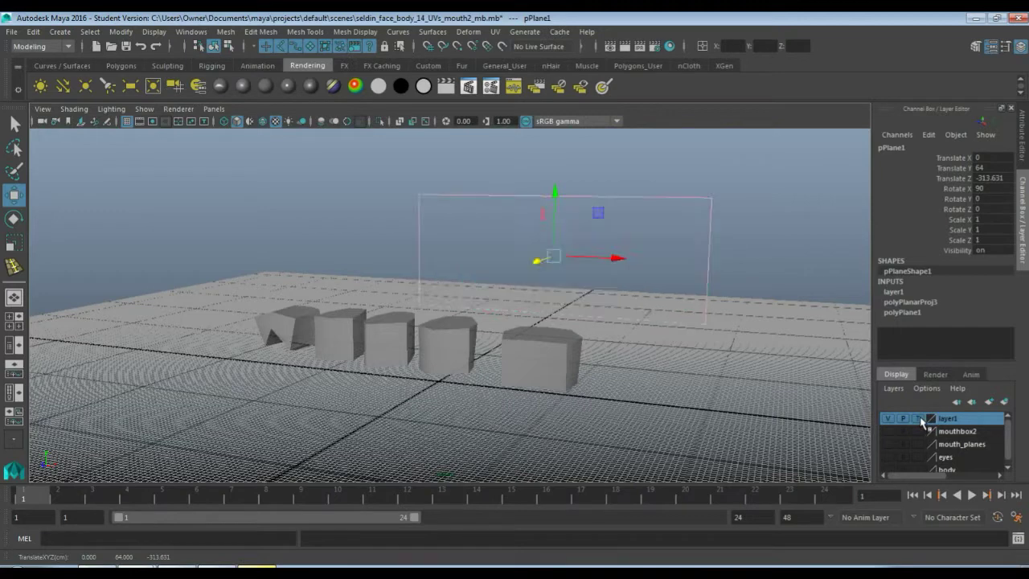
click(918, 418)
Step: In front view, edit the first tooth's vertices and raise its front lower-left corner vertex level with the raised middle vertex
key(space)
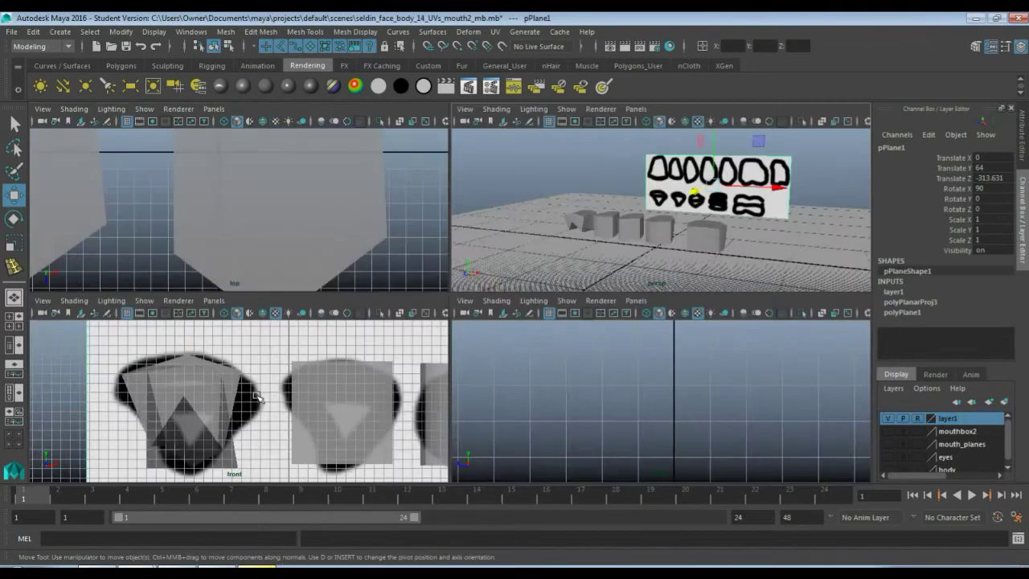
key(space)
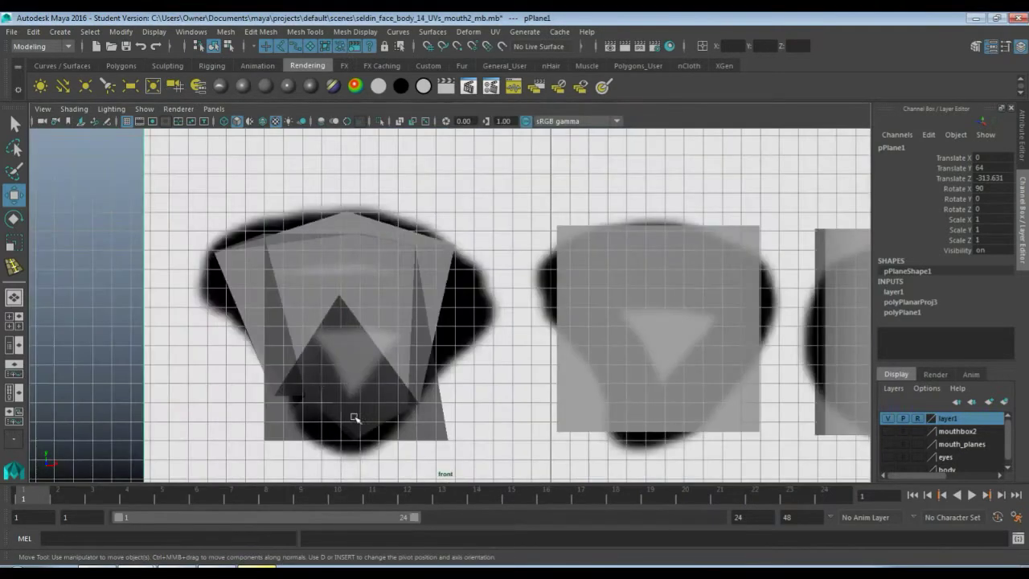
click(405, 294)
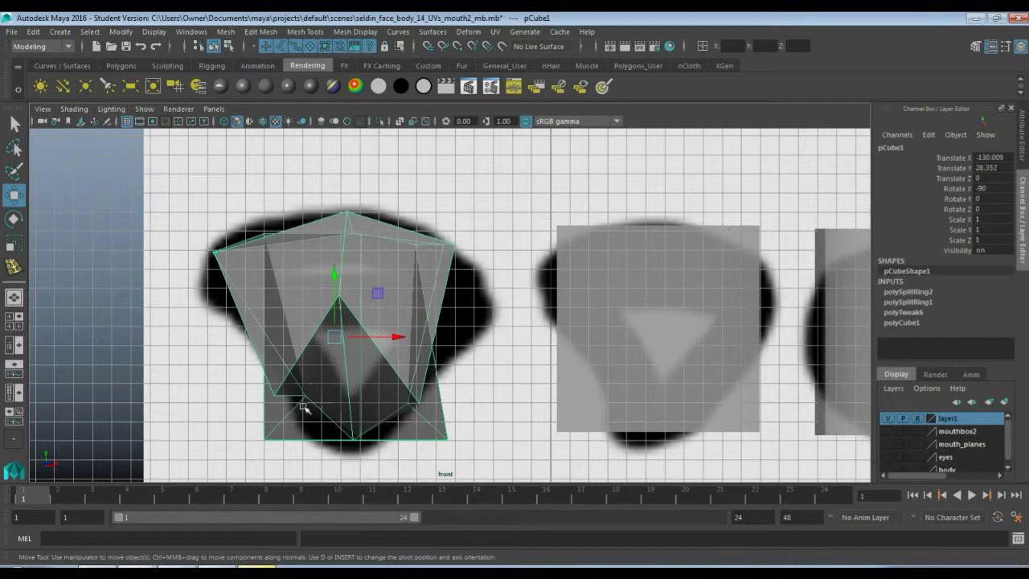
key(F8)
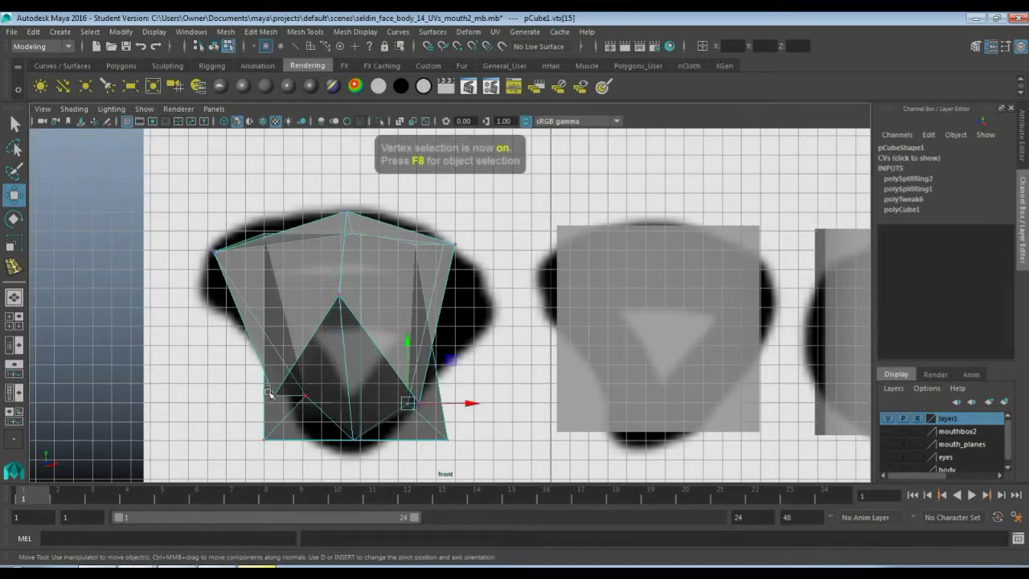
click(282, 397)
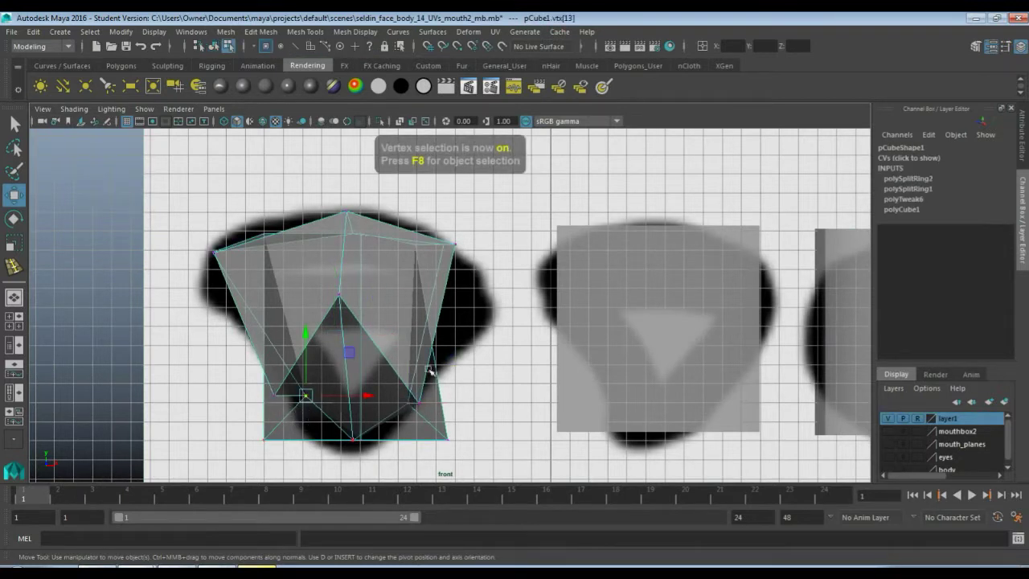
click(459, 351)
click(341, 296)
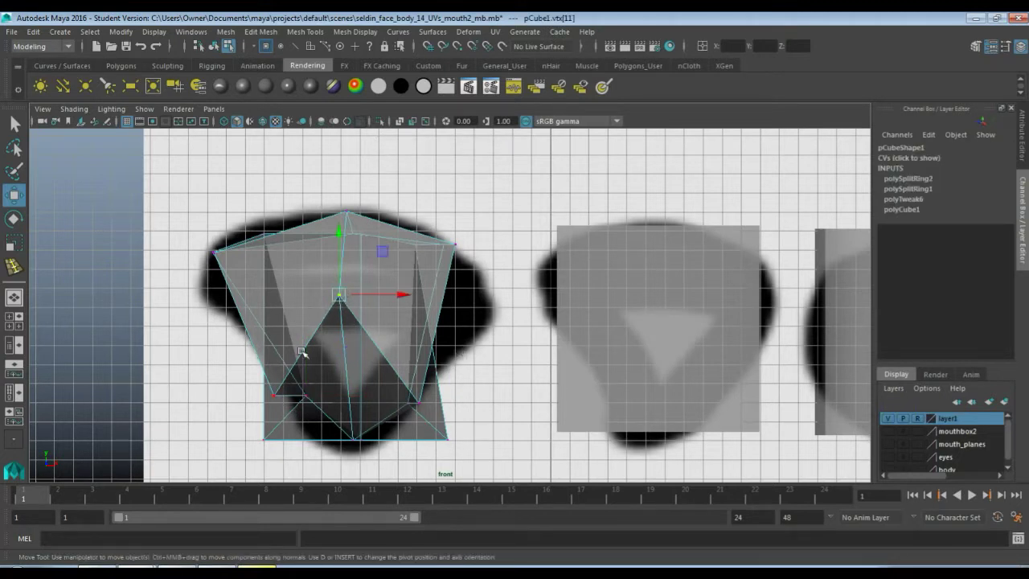
click(276, 392)
drag(275, 391, 264, 291)
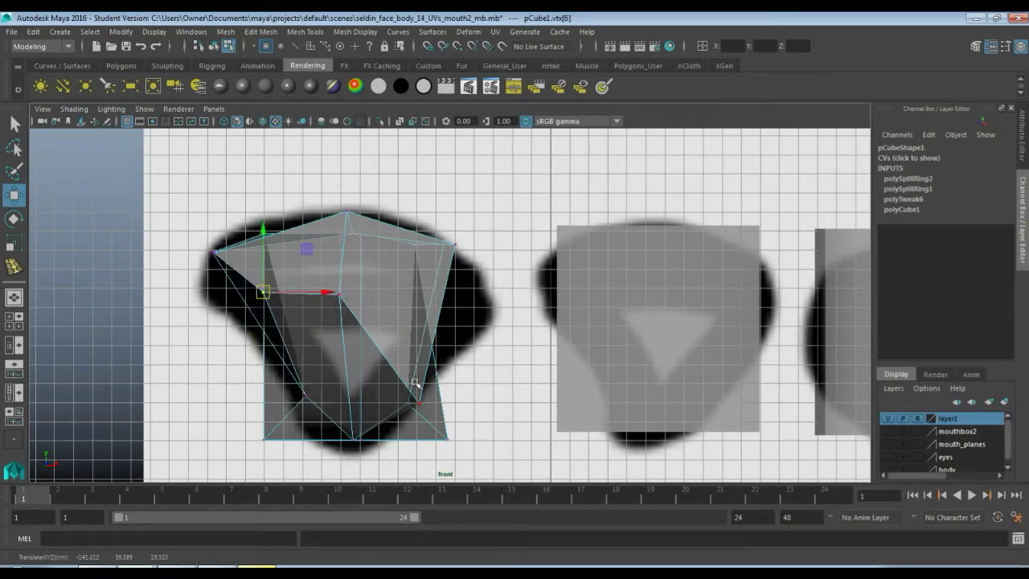
Step: Raise the first tooth's front lower-right corner vertex to the same height as the middle vertex and clear the selection
click(426, 404)
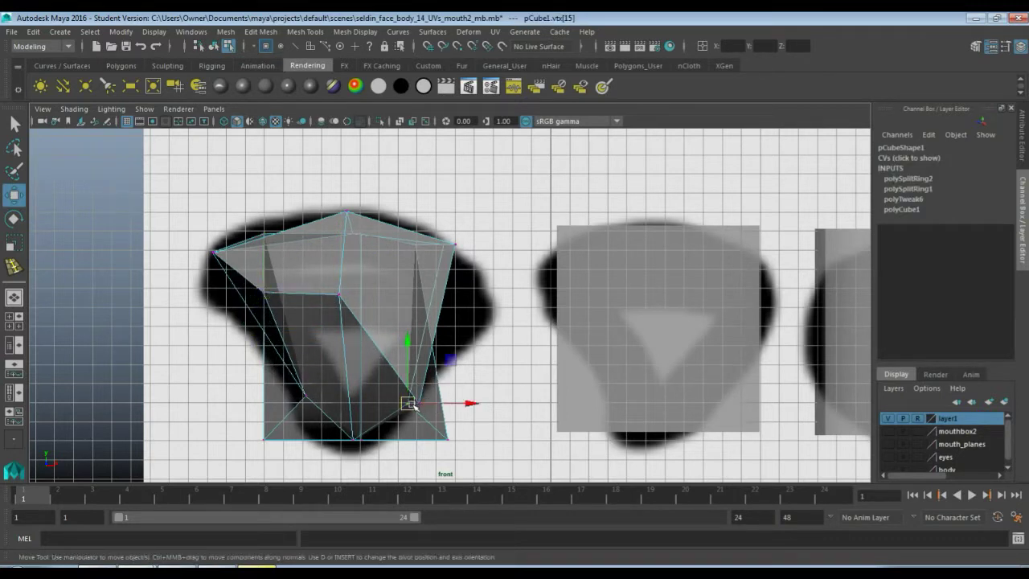
drag(411, 405, 416, 293)
click(417, 402)
click(79, 295)
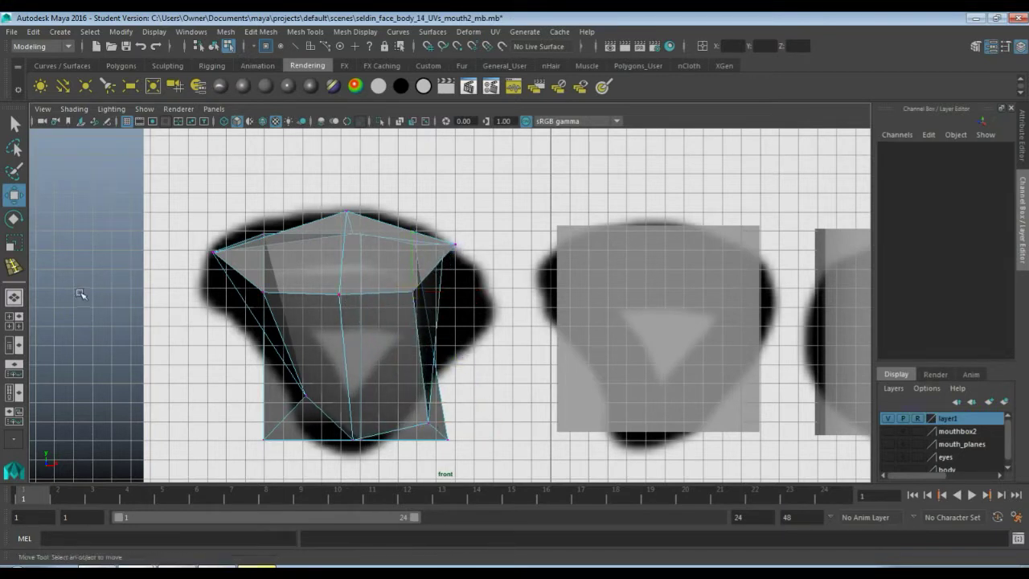
Step: Hide the grid in the front view so the reference outlines are unobstructed around the first tooth
scroll(287, 329, down, 5)
scroll(287, 329, up, 5)
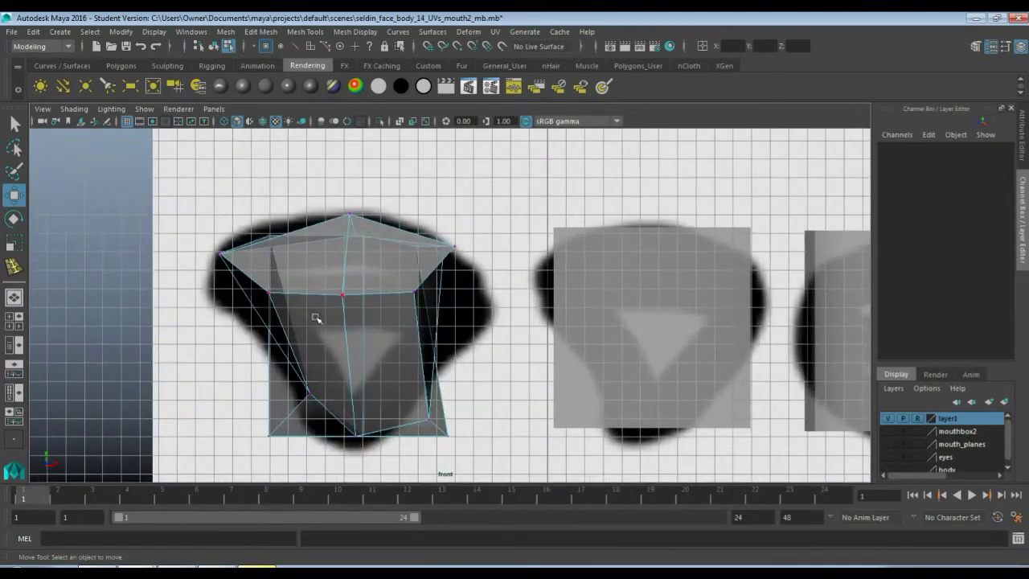
scroll(430, 230, down, 5)
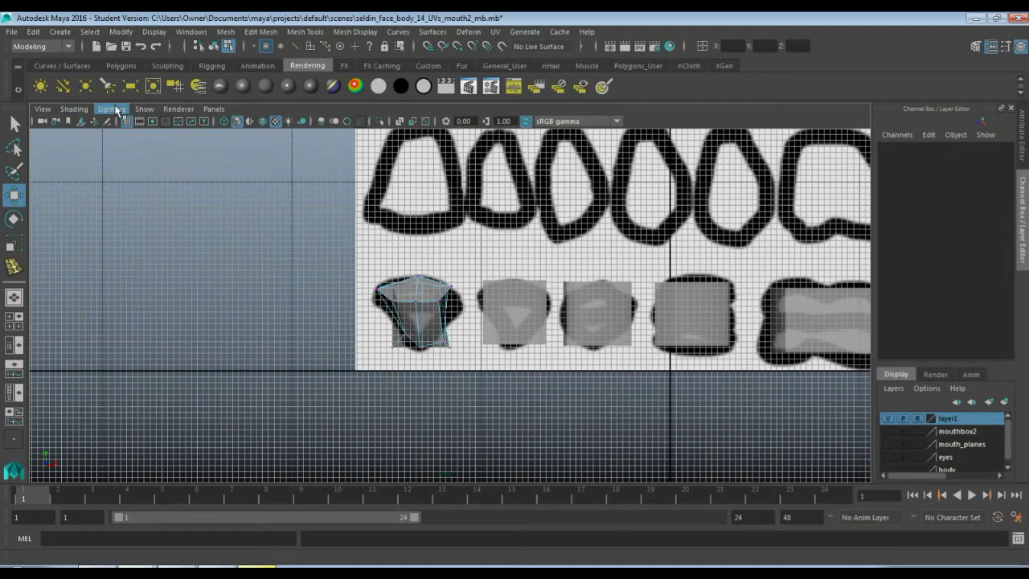
click(144, 109)
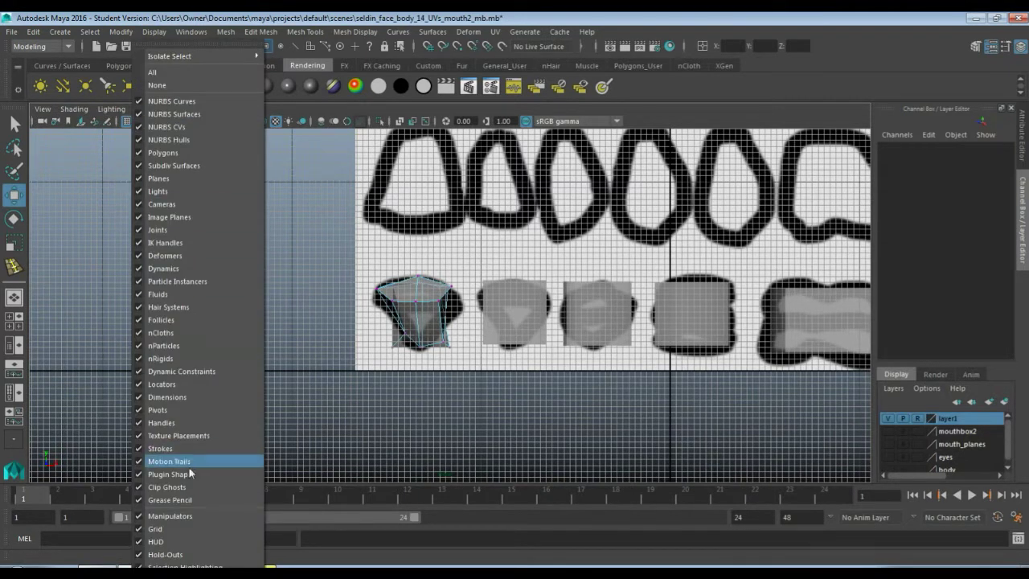
click(202, 530)
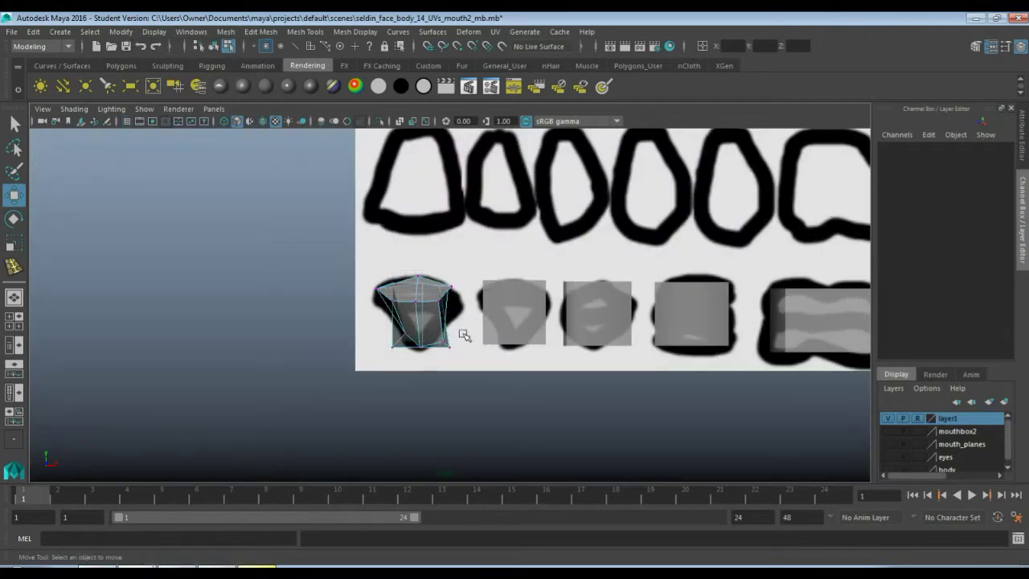
scroll(474, 354, up, 3)
scroll(491, 375, up, 5)
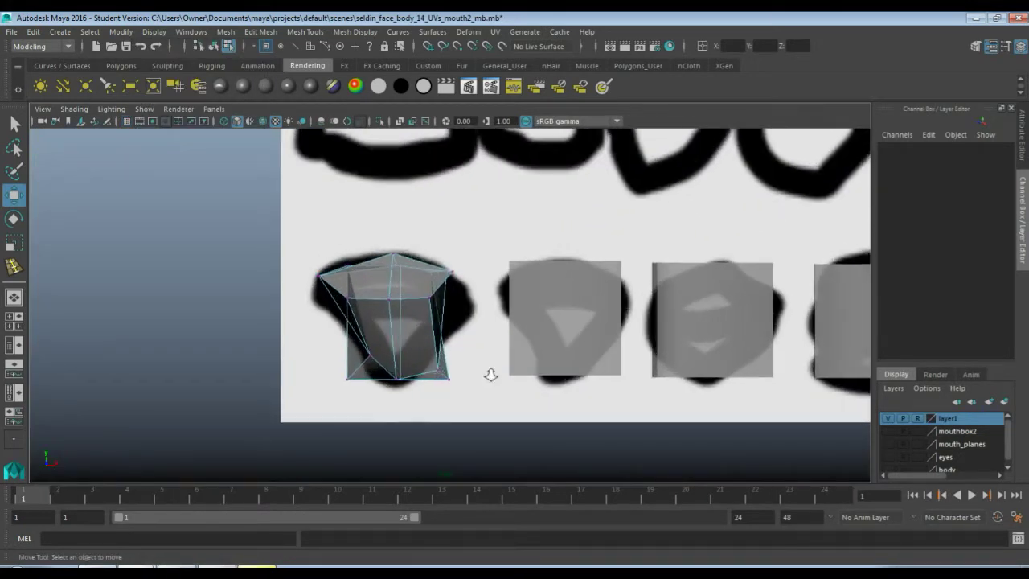
Step: Raise the first tooth's second row of vertices to form a level row between the upper ridge and the bottom edge
click(429, 410)
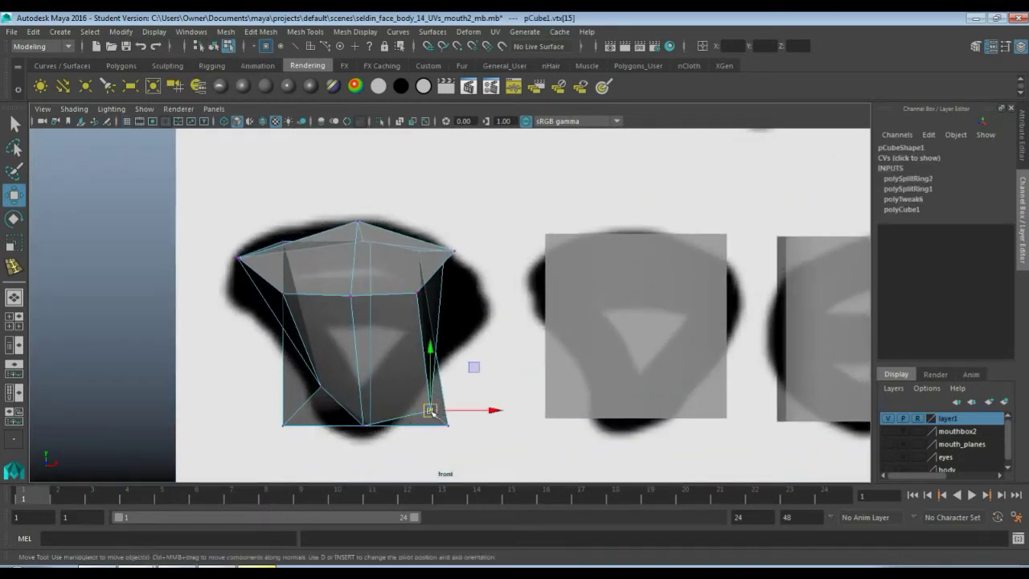
drag(426, 410, 419, 350)
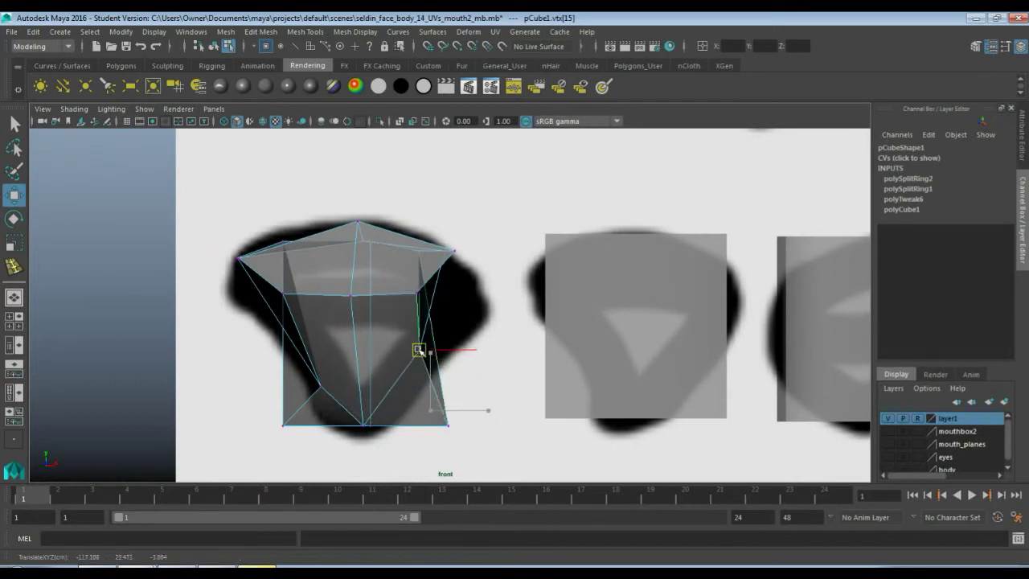
click(363, 424)
drag(362, 420, 313, 356)
click(323, 384)
Step: Pull the first tooth's two bottom corner vertices inward to the narrow base of its profile outline
click(282, 423)
drag(281, 424, 320, 414)
click(448, 424)
drag(447, 425, 404, 418)
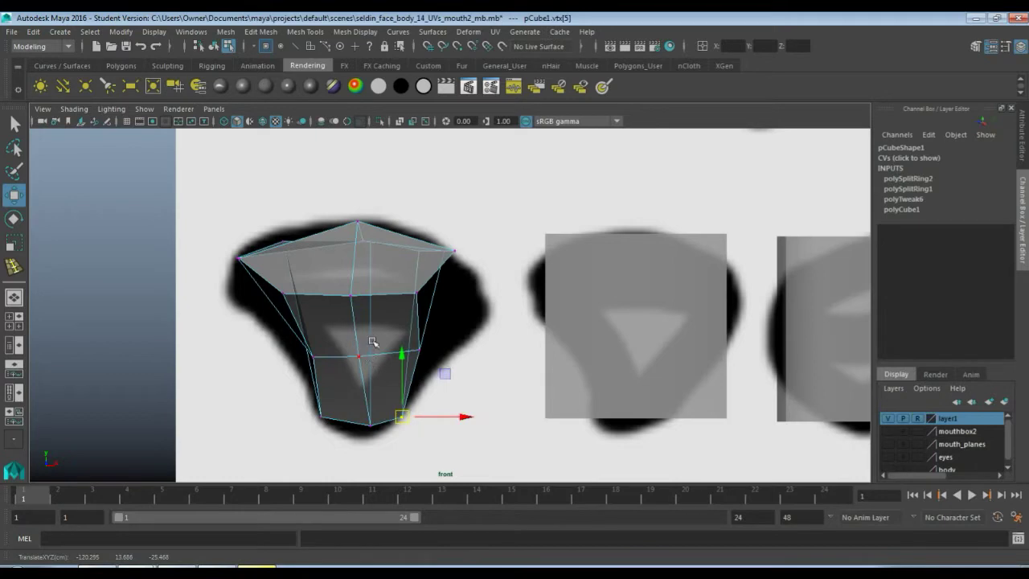
Step: Examine the reshaped first tooth in perspective from several angles, checking how its vertex rows line up
key(space)
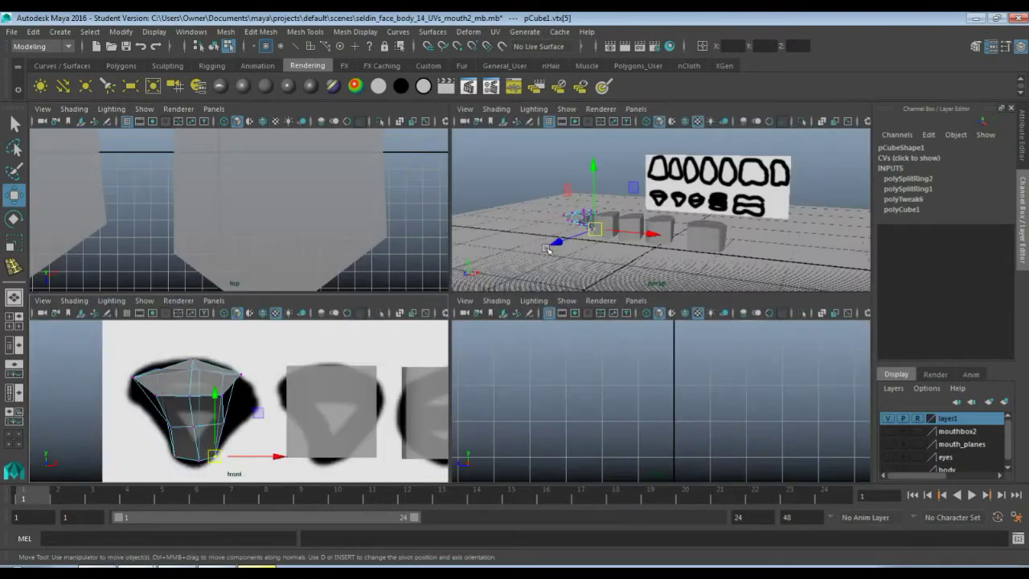
key(space)
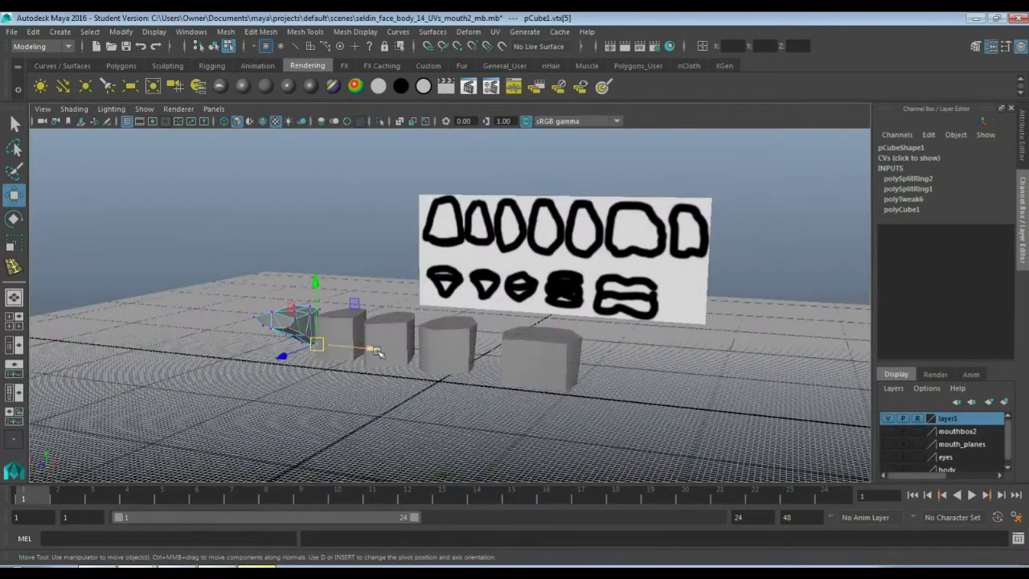
key(f)
scroll(345, 376, down, 8)
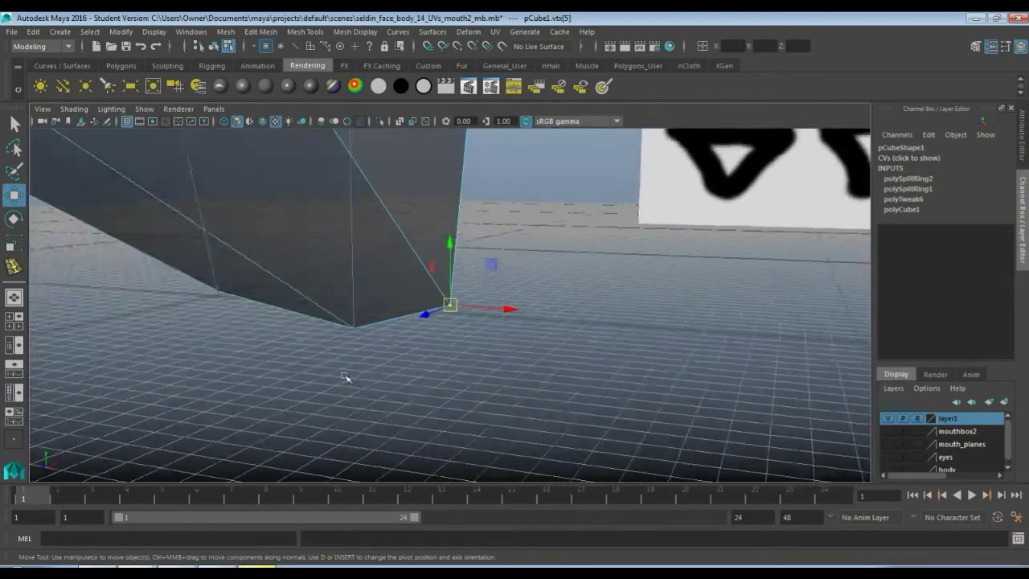
alt+drag(344, 375, 357, 325)
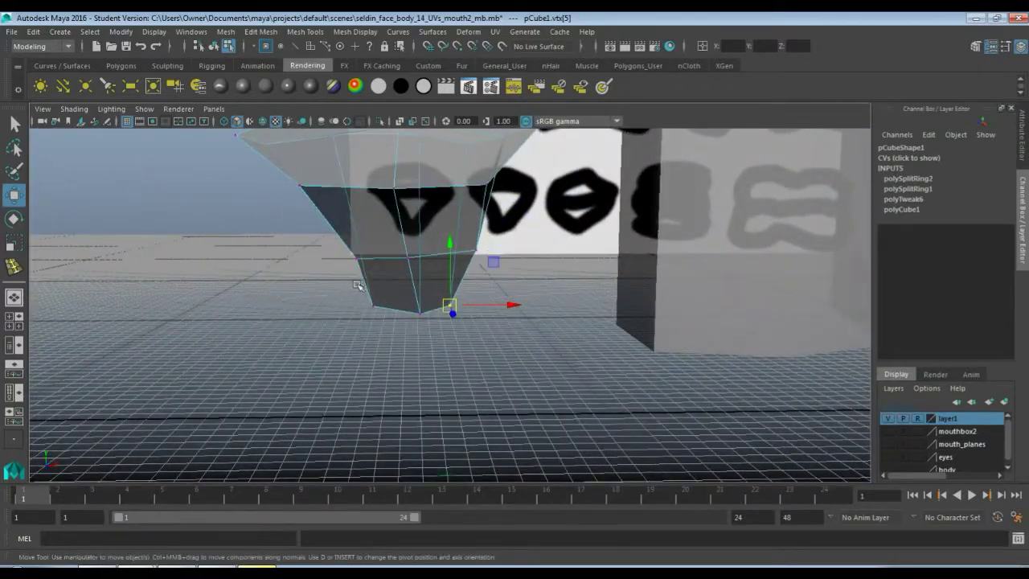
alt+middle_drag(358, 326, 370, 420)
alt+drag(370, 420, 428, 366)
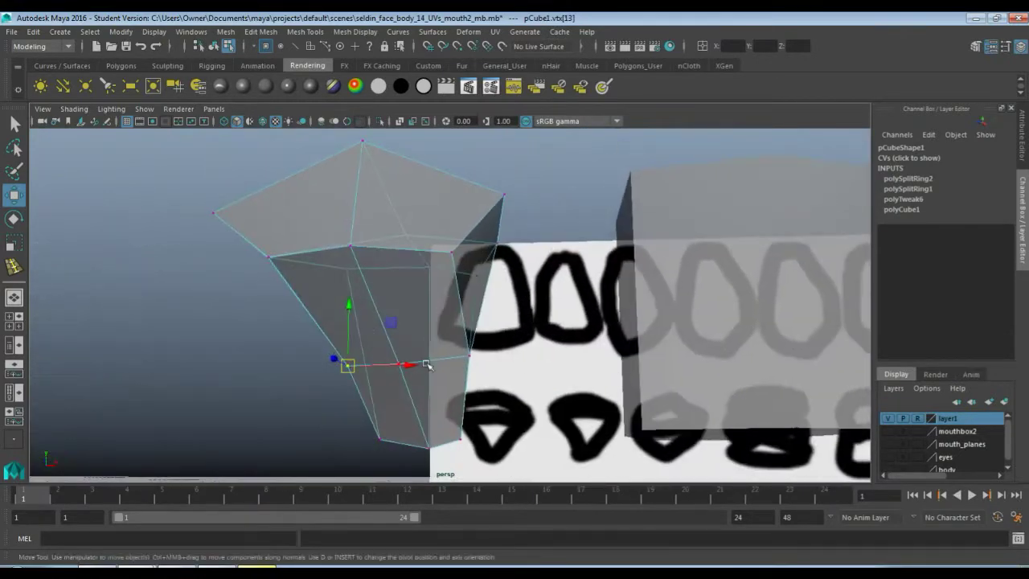
Step: In front view, move the left and right vertices of the first tooth's lower middle row outward toward the profile outline
key(space)
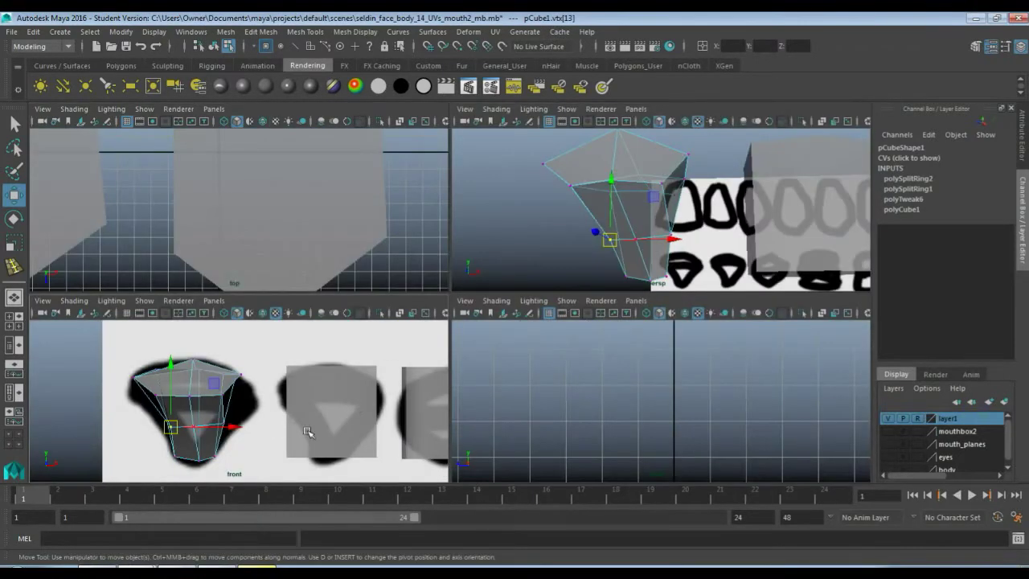
key(space)
scroll(337, 396, up, 3)
drag(276, 376, 253, 369)
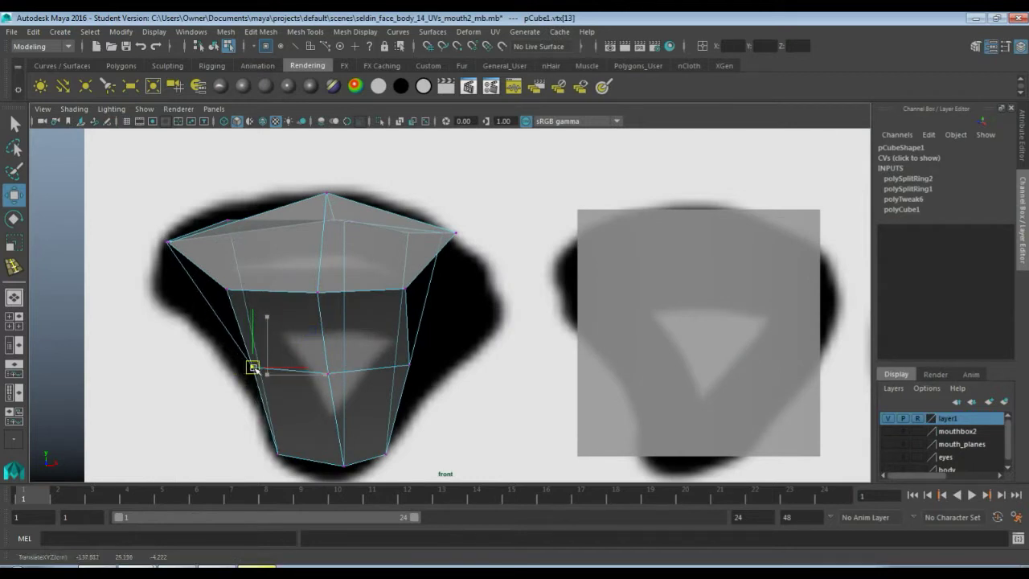
click(409, 365)
drag(409, 365, 449, 362)
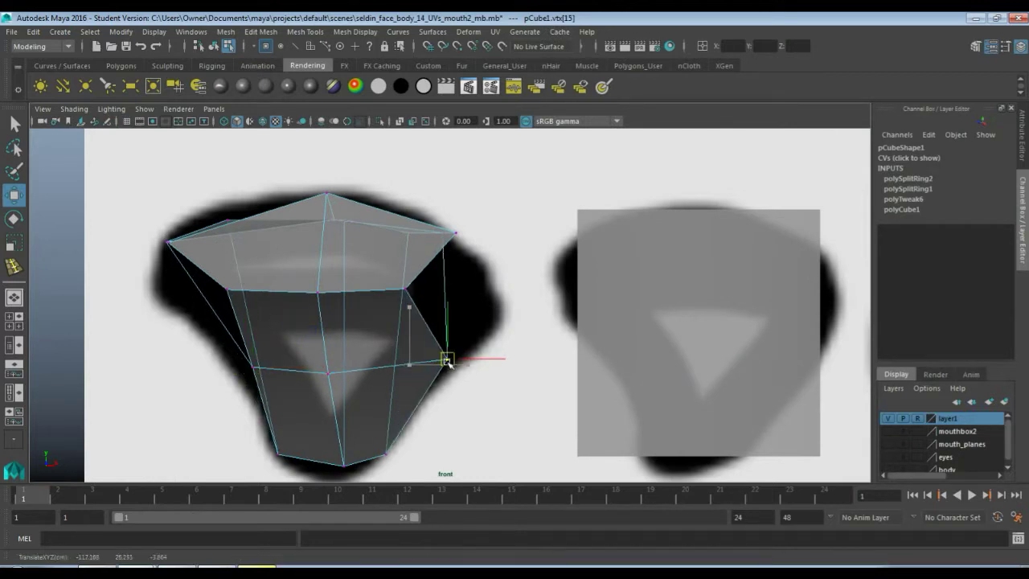
Step: Move the two side vertices of the first tooth's upper ridge outward and slightly down toward the outline's widest part
click(406, 289)
drag(406, 289, 478, 302)
click(229, 288)
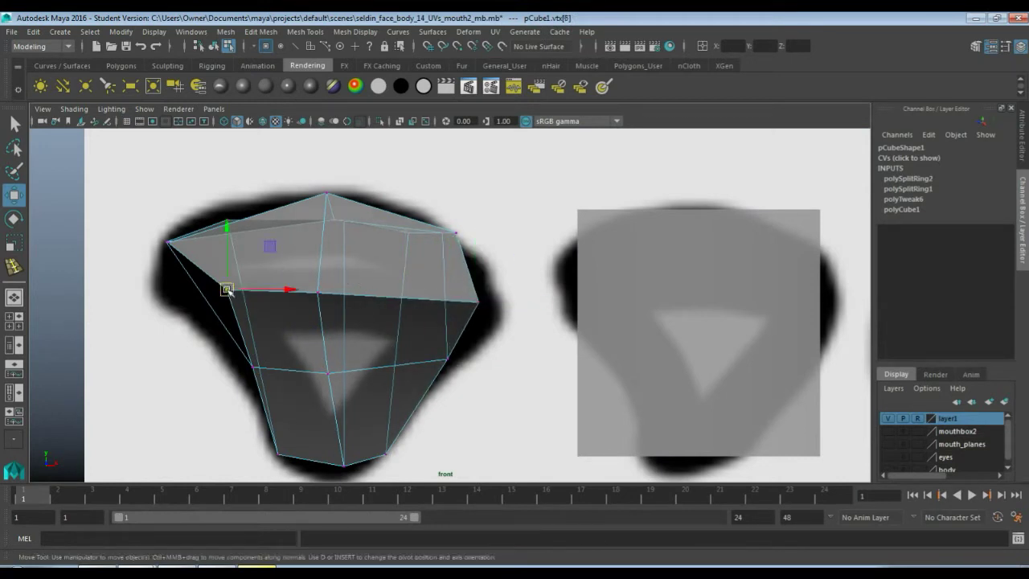
drag(229, 289, 216, 298)
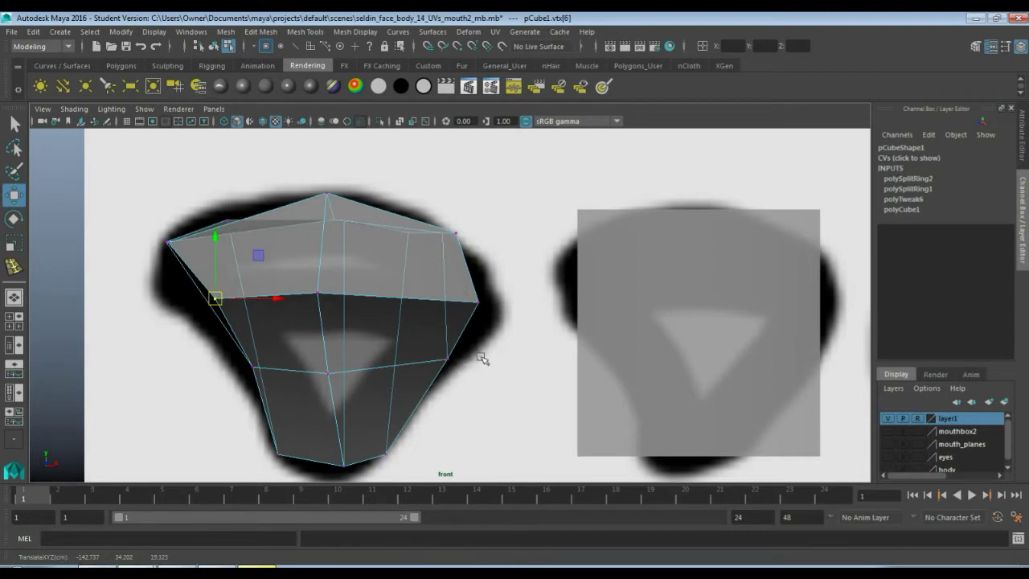
Step: Lower the first tooth's top centre vertices slightly and move its upper right corner vertices outward and down toward the profile outline
click(327, 193)
drag(326, 194, 334, 224)
mouse_move(334, 223)
mouse_down()
mouse_move(353, 241)
mouse_move(336, 205)
mouse_up()
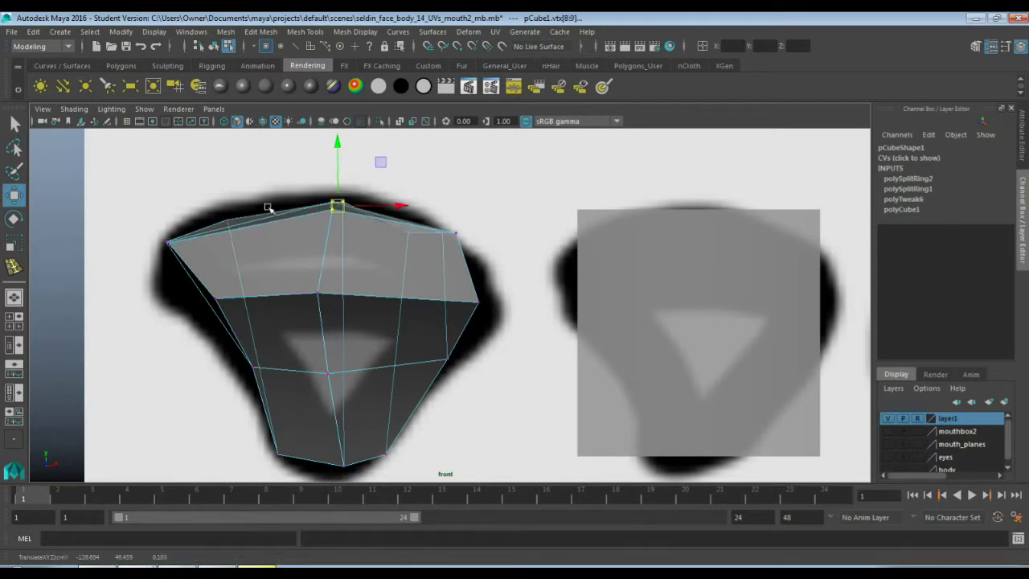
drag(213, 207, 230, 224)
mouse_move(396, 229)
mouse_down()
mouse_move(426, 250)
mouse_move(411, 223)
mouse_move(462, 241)
mouse_move(439, 243)
mouse_move(489, 309)
mouse_move(420, 294)
mouse_move(469, 295)
mouse_up()
click(476, 251)
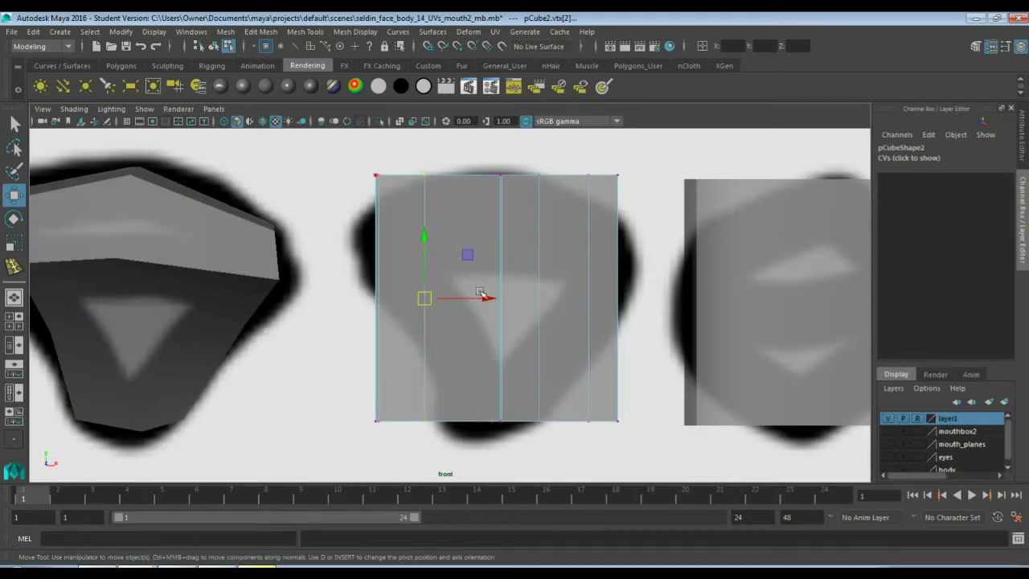
Step: Pull the second tooth's upper left and right corner vertices down and outward to the shoulders of its profile outline
alt+middle_drag(483, 293, 422, 196)
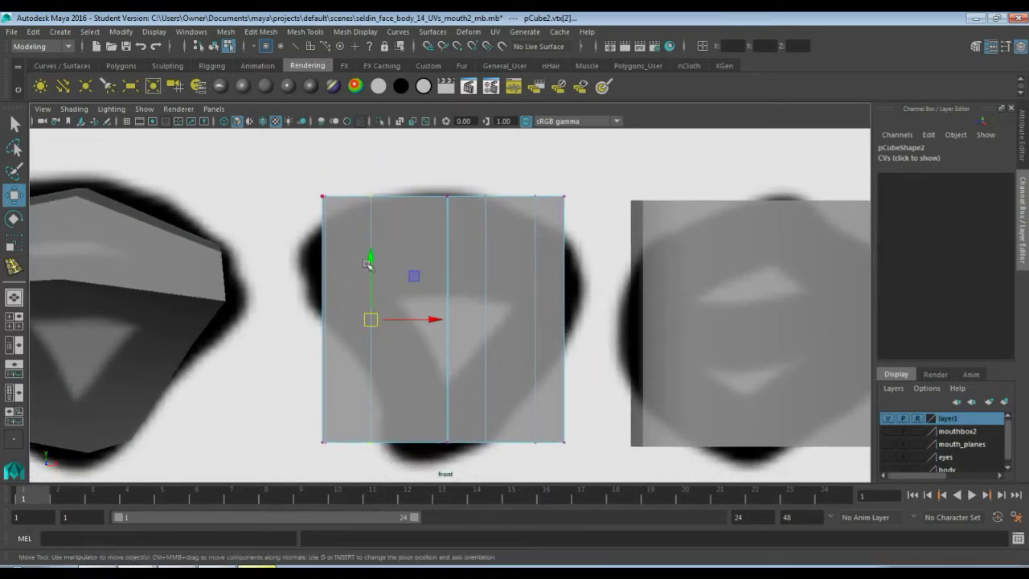
drag(341, 231, 340, 230)
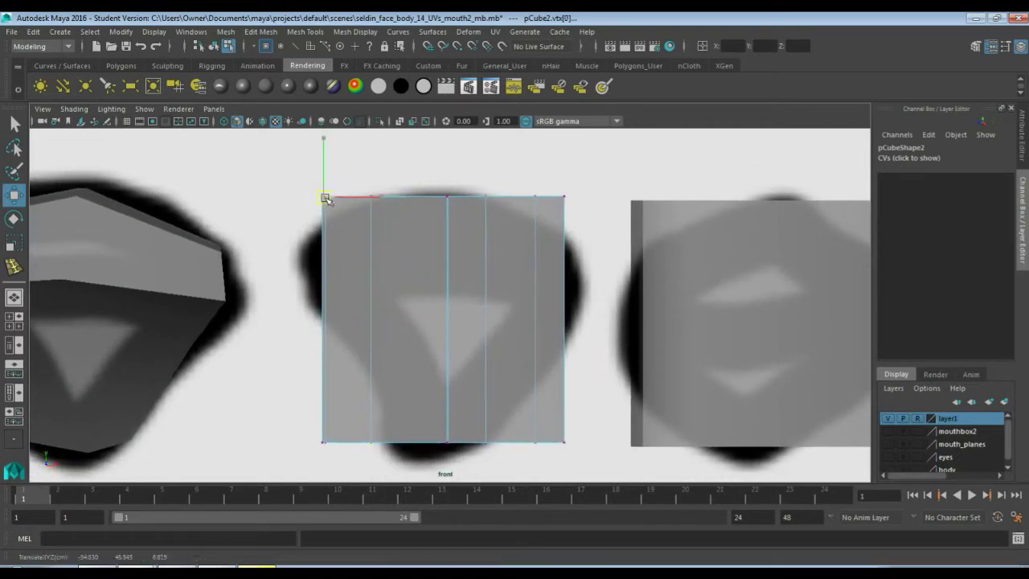
drag(324, 197, 312, 237)
click(531, 176)
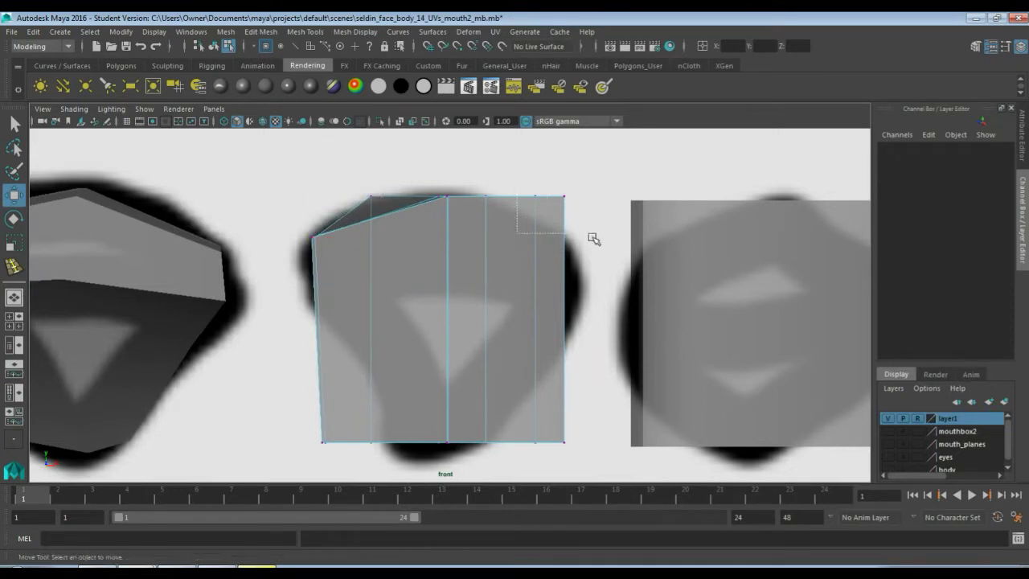
drag(594, 239, 592, 238)
drag(550, 195, 554, 241)
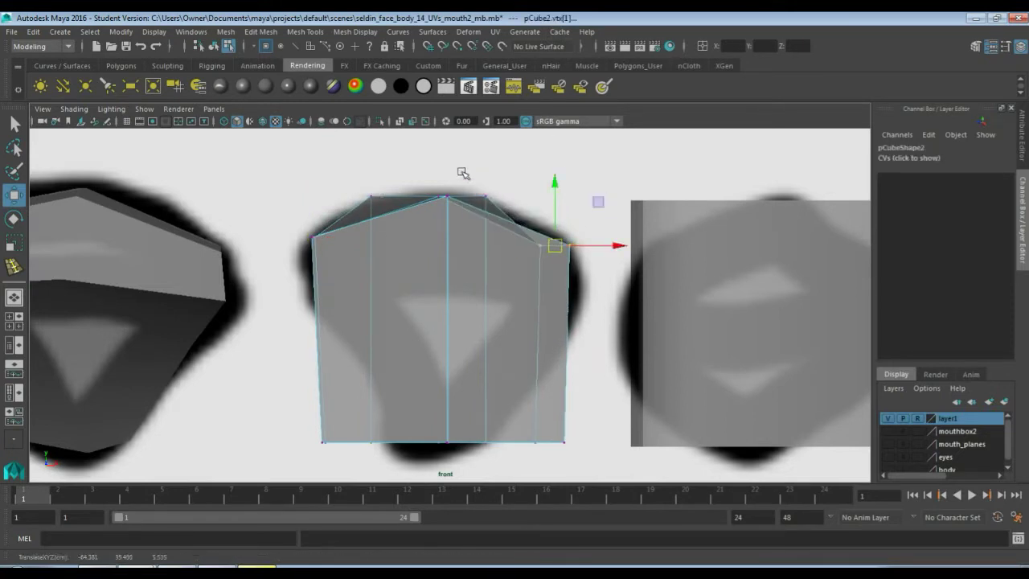
Step: Lower the second tooth's remaining top vertices on both sides of the peak to follow the outline's sloping upper edge
drag(462, 172, 495, 214)
click(383, 192)
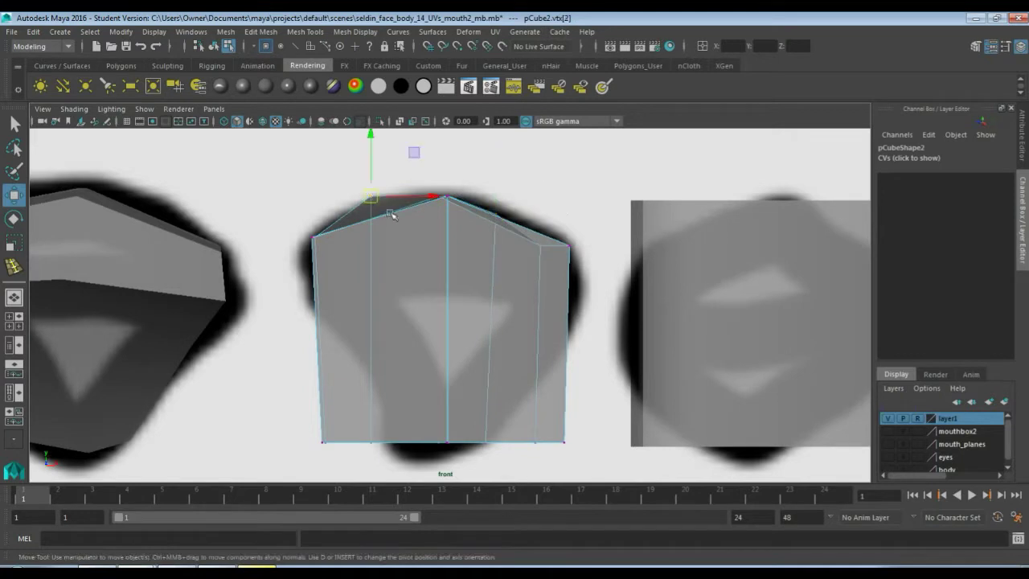
drag(385, 195, 417, 224)
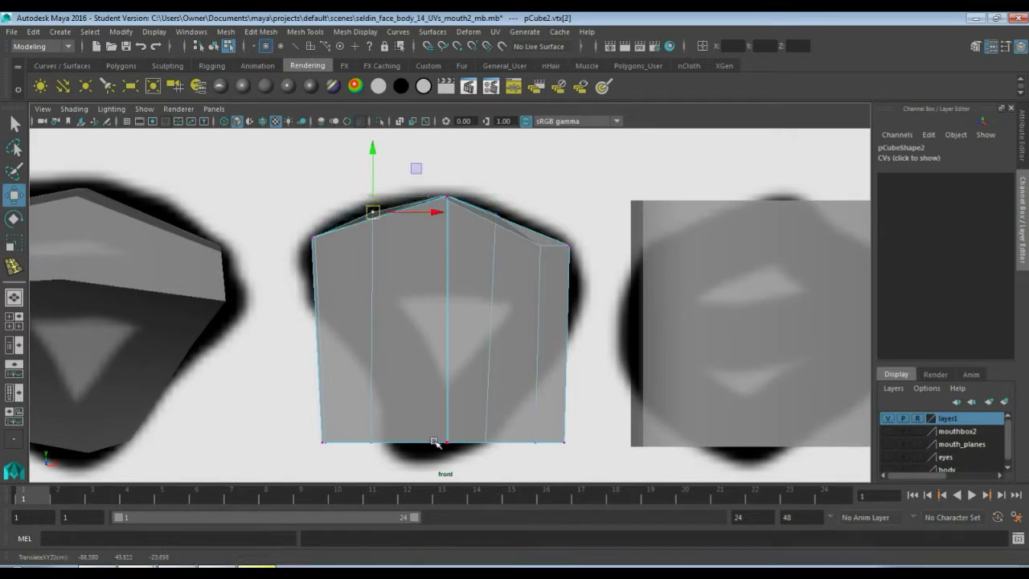
Step: Move the second tooth's bottom centre vertices down to the outline's tip and raise its bottom side vertices along the tapering profile
drag(422, 426, 434, 455)
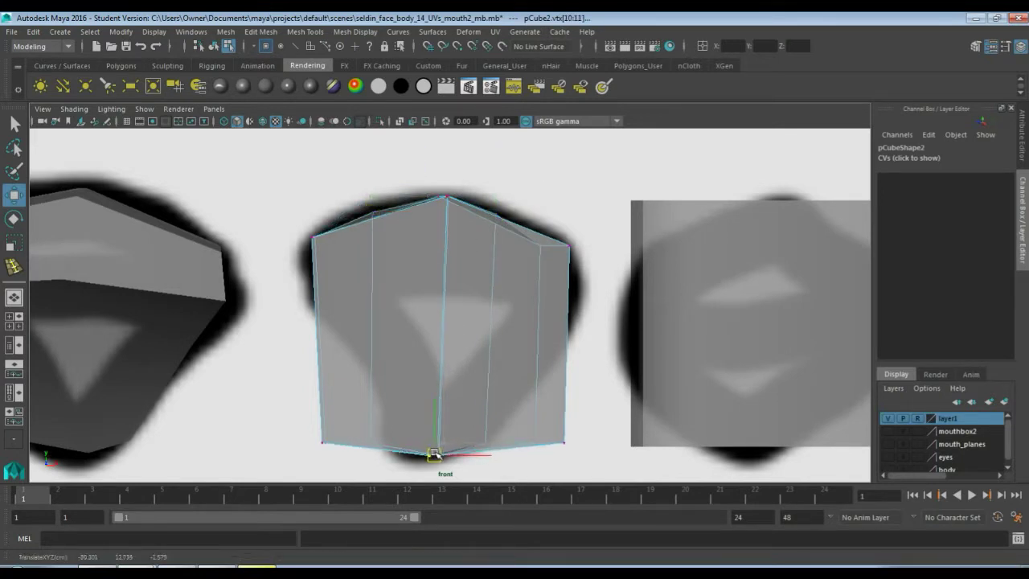
drag(467, 385, 524, 422)
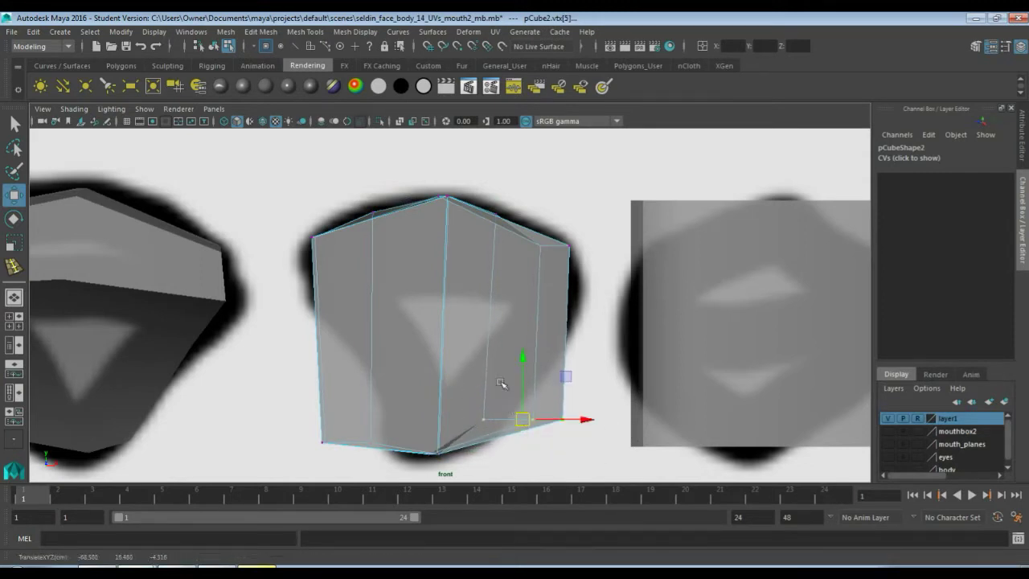
drag(513, 381, 581, 328)
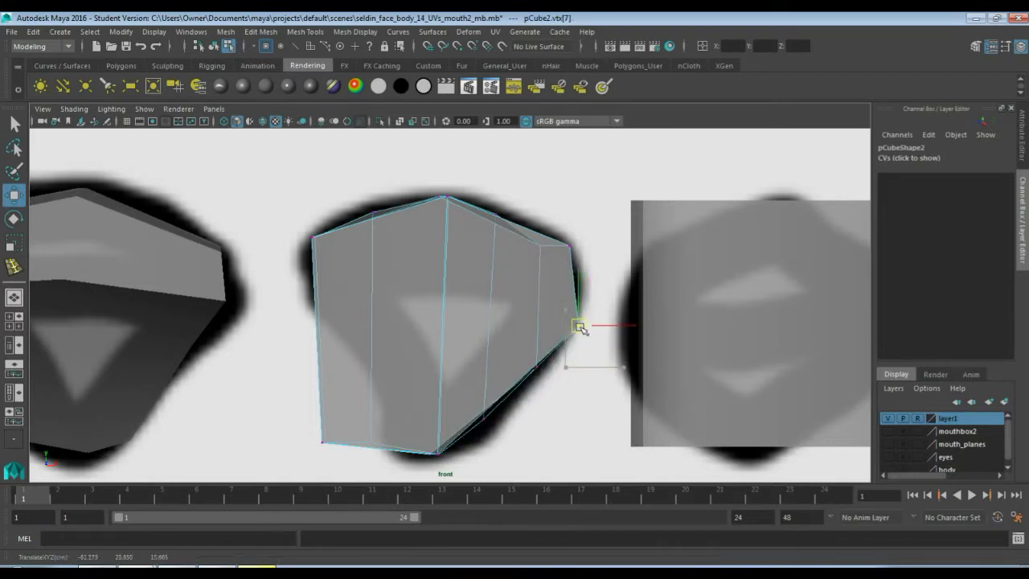
drag(302, 409, 362, 418)
drag(322, 391, 342, 335)
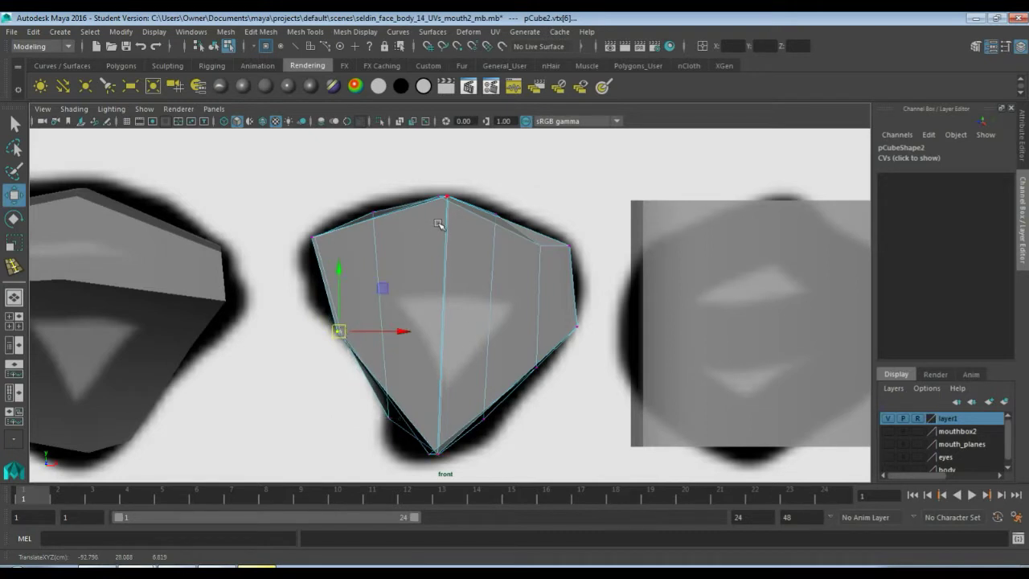
Step: In perspective view, raise the second tooth's front bottom centre vertex well up the front face to start the ridge
click(452, 423)
key(space)
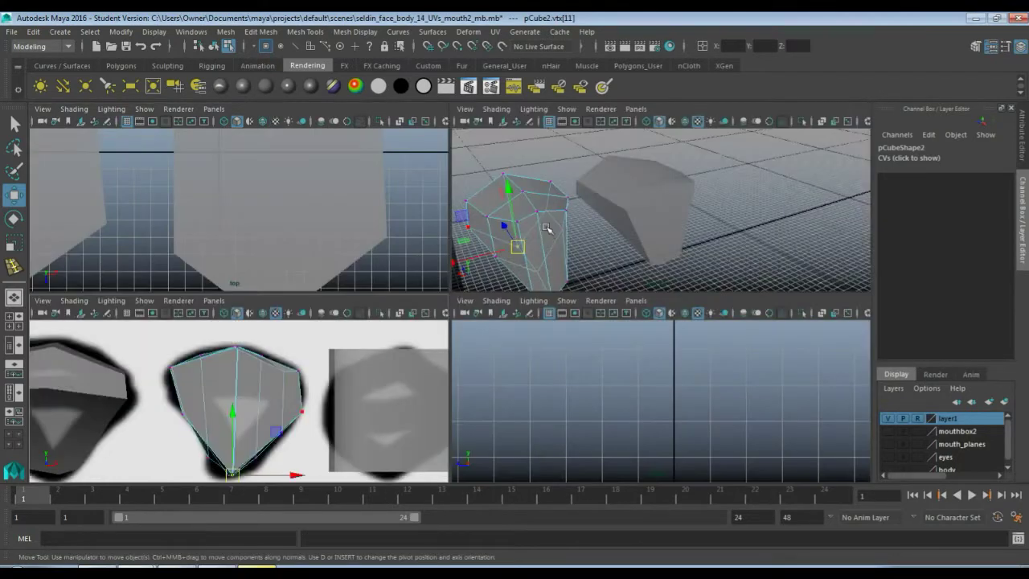
key(space)
alt+drag(340, 360, 623, 282)
scroll(600, 303, down, 5)
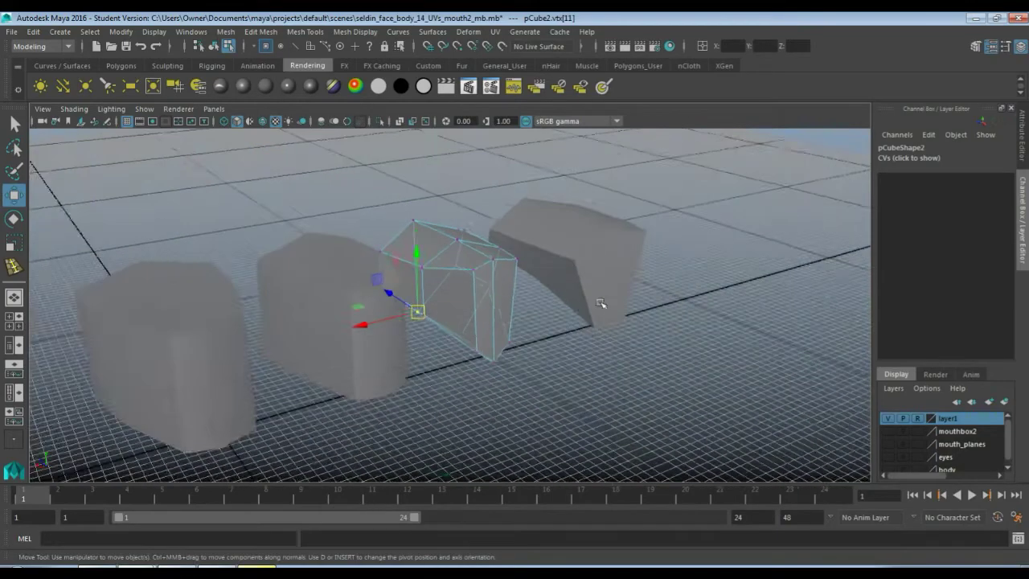
scroll(600, 303, up, 4)
scroll(600, 303, up, 3)
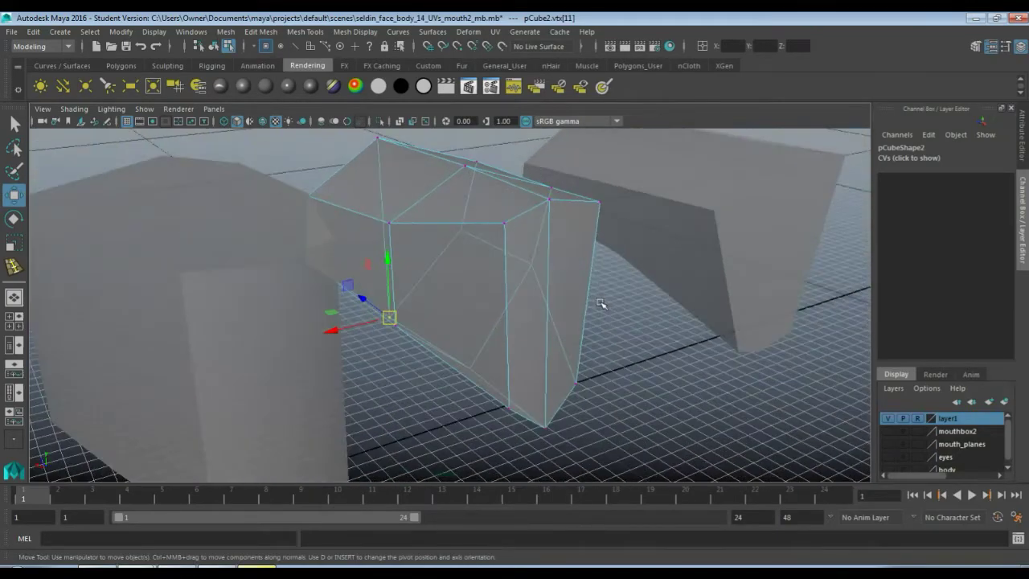
alt+drag(602, 303, 467, 302)
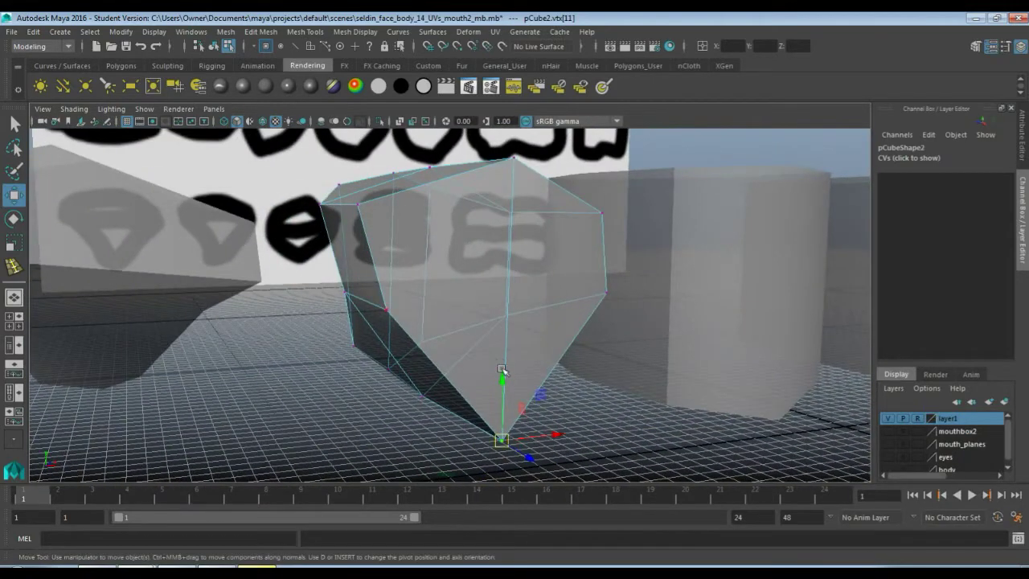
drag(506, 379, 493, 245)
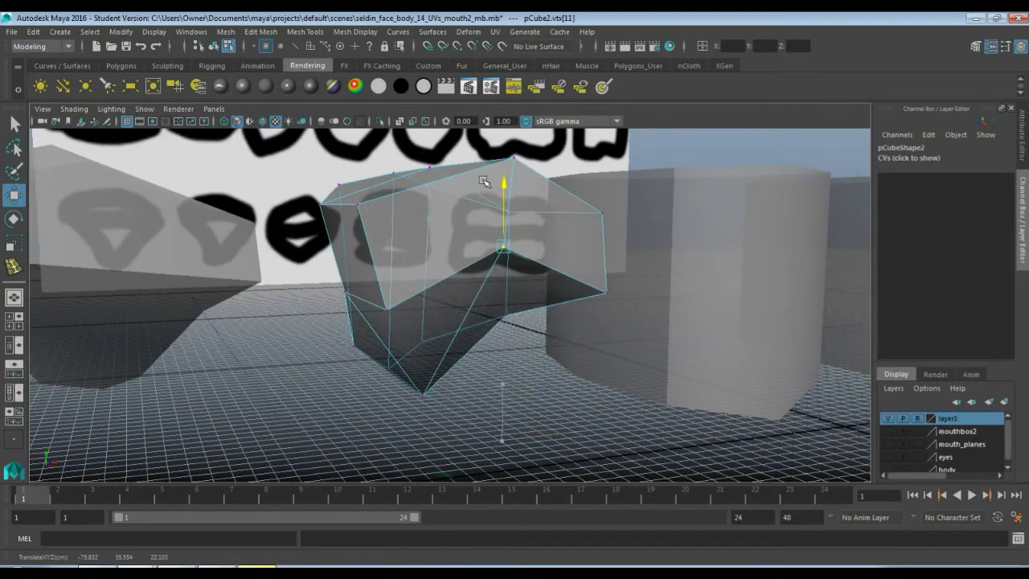
Step: Raise the second tooth's front left and right side vertices and the next bottom centre vertex behind the front face
click(405, 297)
drag(389, 259, 385, 212)
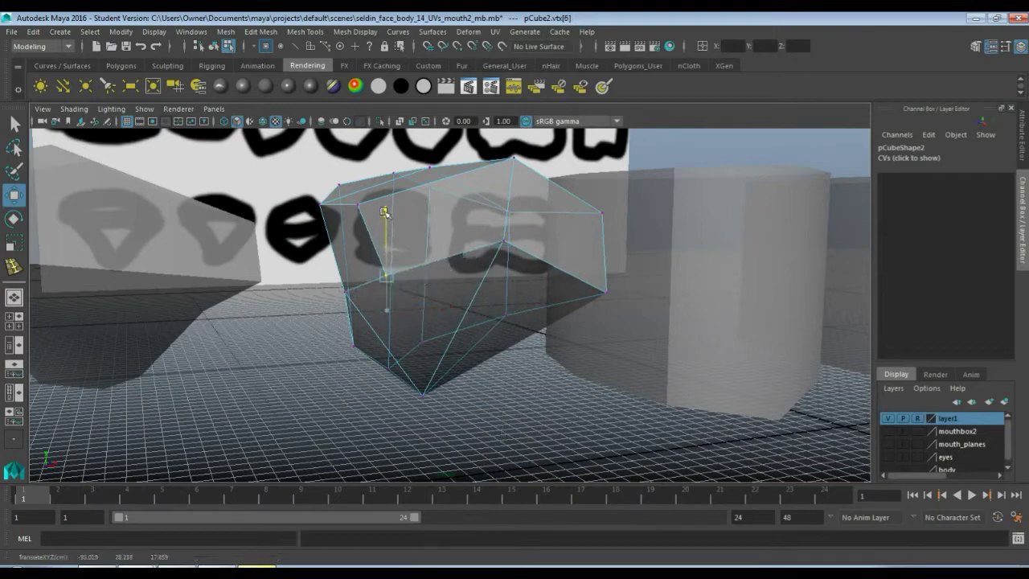
drag(607, 236, 545, 298)
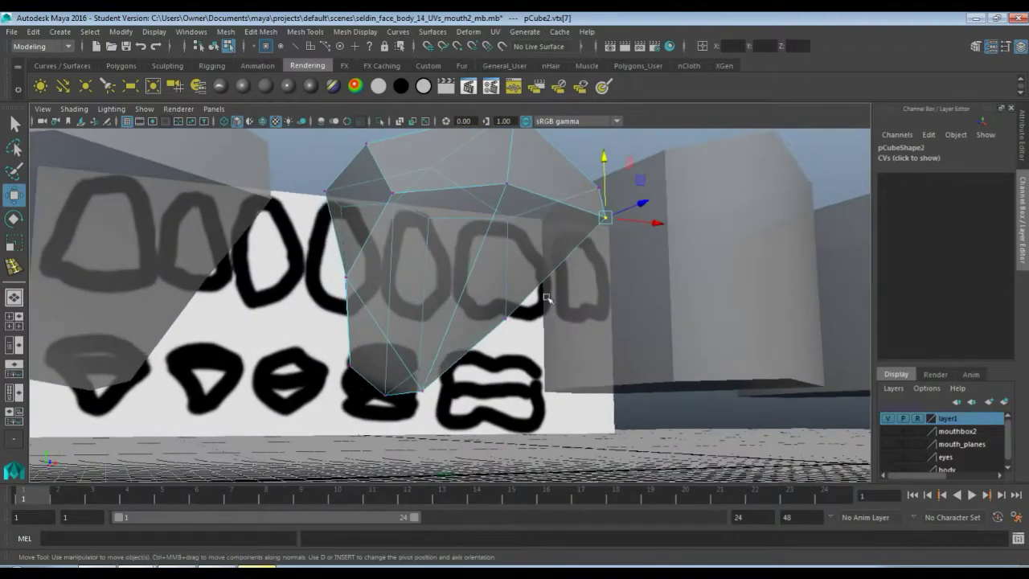
drag(427, 348, 424, 286)
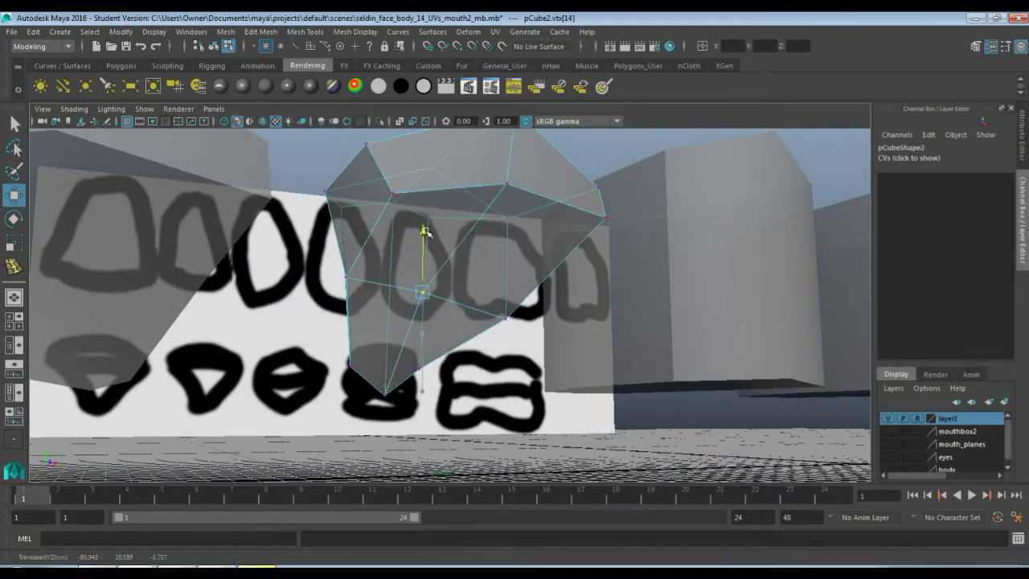
Step: Push the second tooth's three front ridge vertices backward in depth toward the body of the tooth
alt+drag(431, 214, 458, 347)
alt+drag(584, 329, 485, 314)
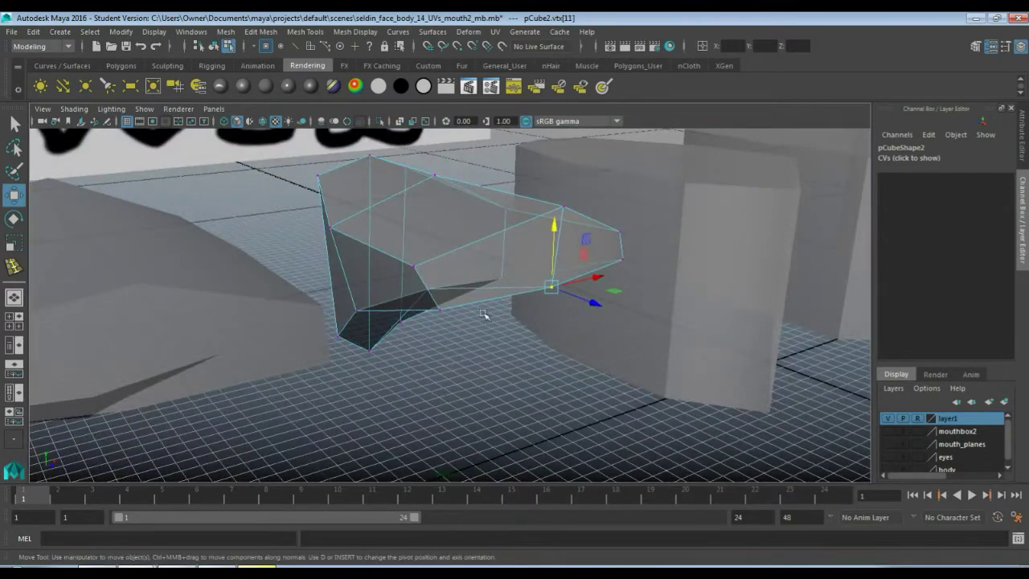
alt+drag(511, 358, 588, 299)
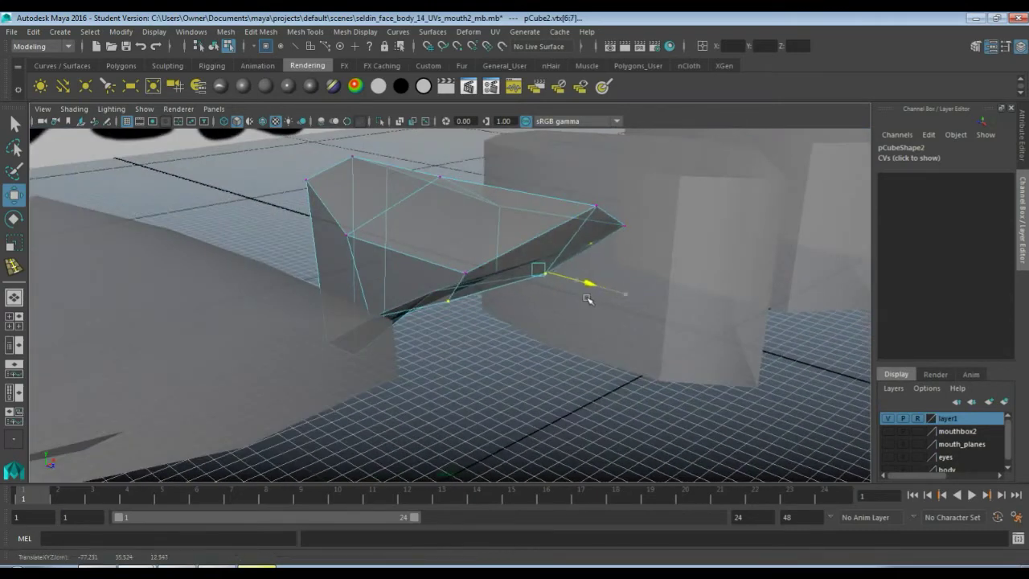
click(551, 307)
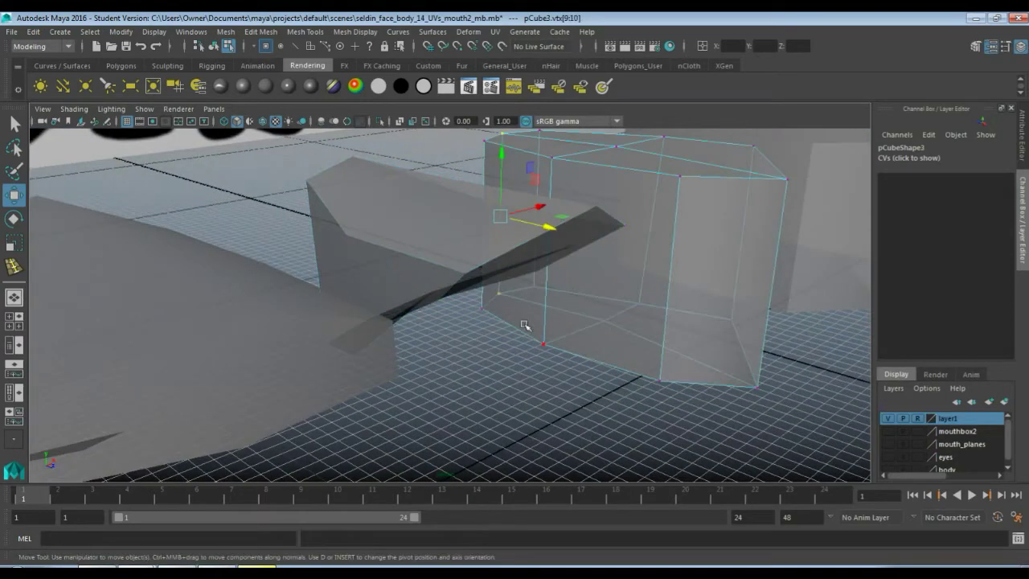
Step: Select the first tooth's three front ridge vertices and shift them together along the depth axis
alt+drag(524, 324, 445, 280)
click(443, 279)
scroll(459, 344, down, 3)
alt+middle_drag(460, 344, 603, 357)
click(429, 309)
alt+drag(409, 371, 487, 366)
click(547, 323)
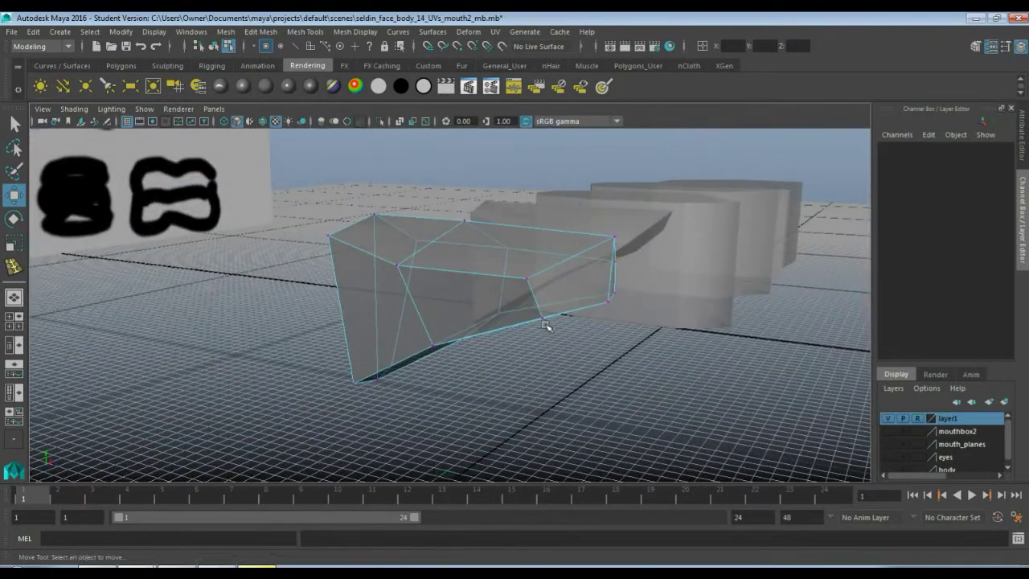
click(543, 314)
alt+drag(614, 361, 538, 343)
shift+click(424, 267)
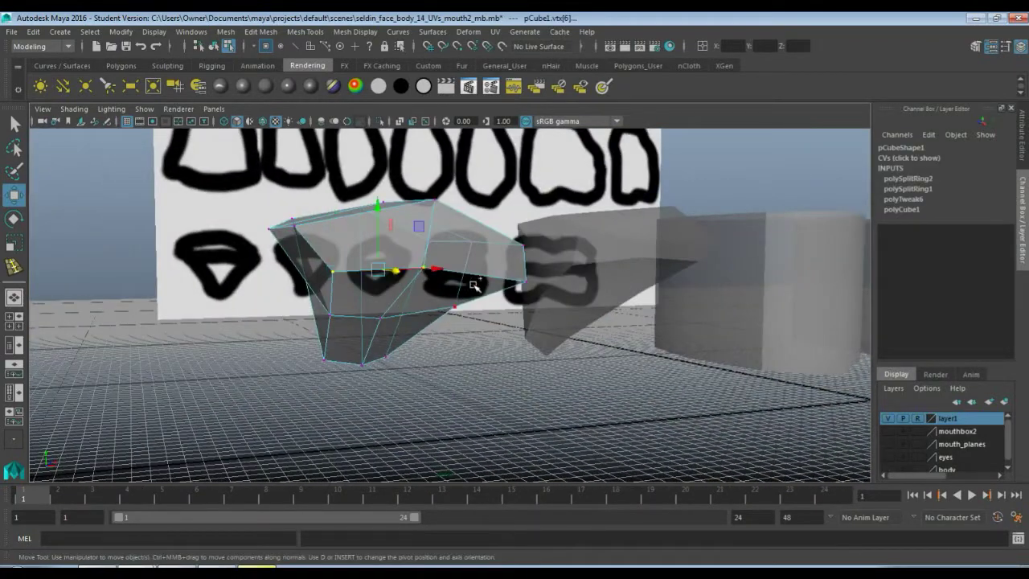
shift+click(525, 282)
alt+drag(475, 319, 566, 371)
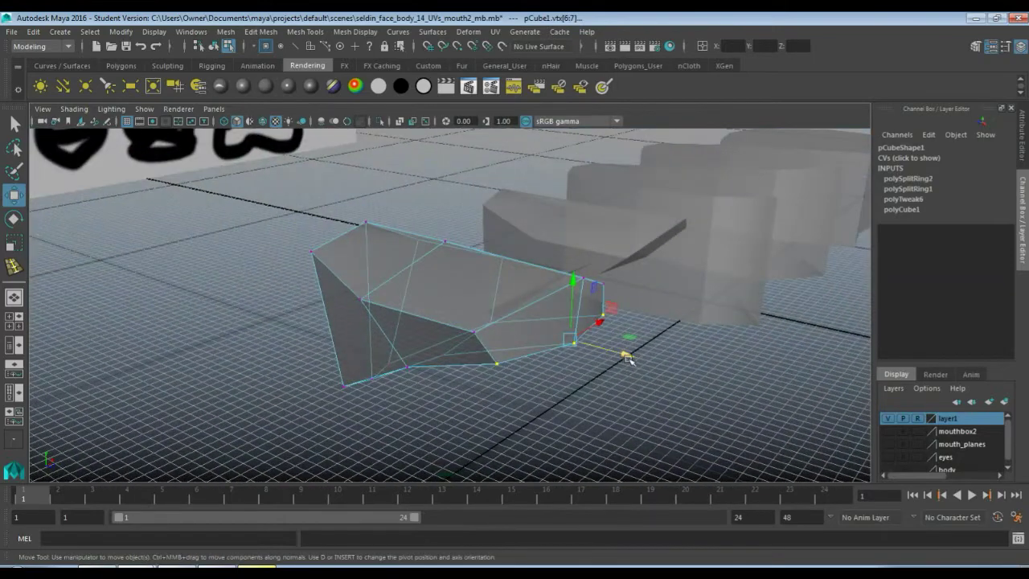
alt+drag(630, 359, 489, 349)
alt+right_drag(490, 349, 542, 354)
Step: In front view, pull the third tooth's upper right and left corner vertices down to the shoulders of its profile outline
click(472, 415)
key(space)
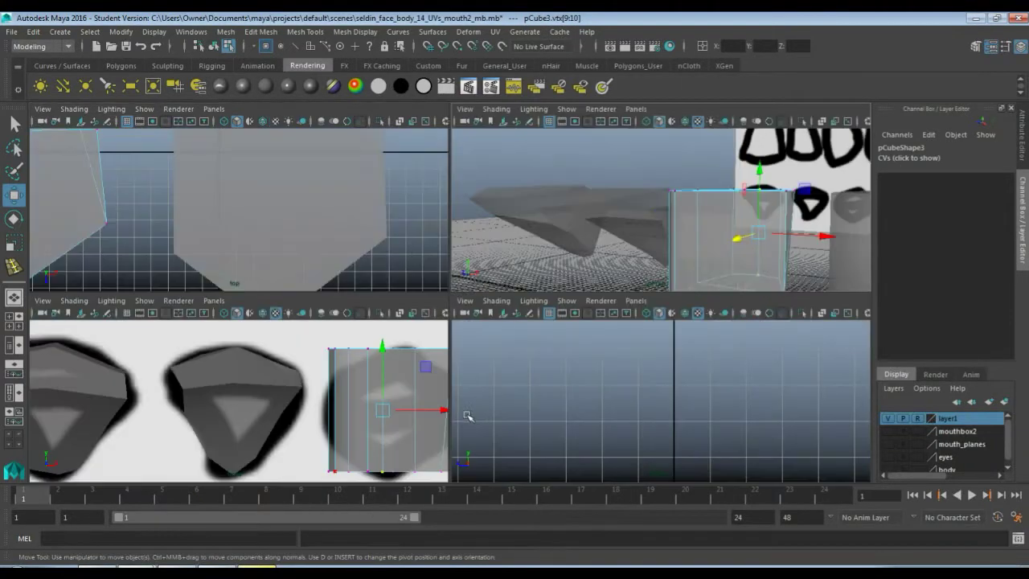
key(space)
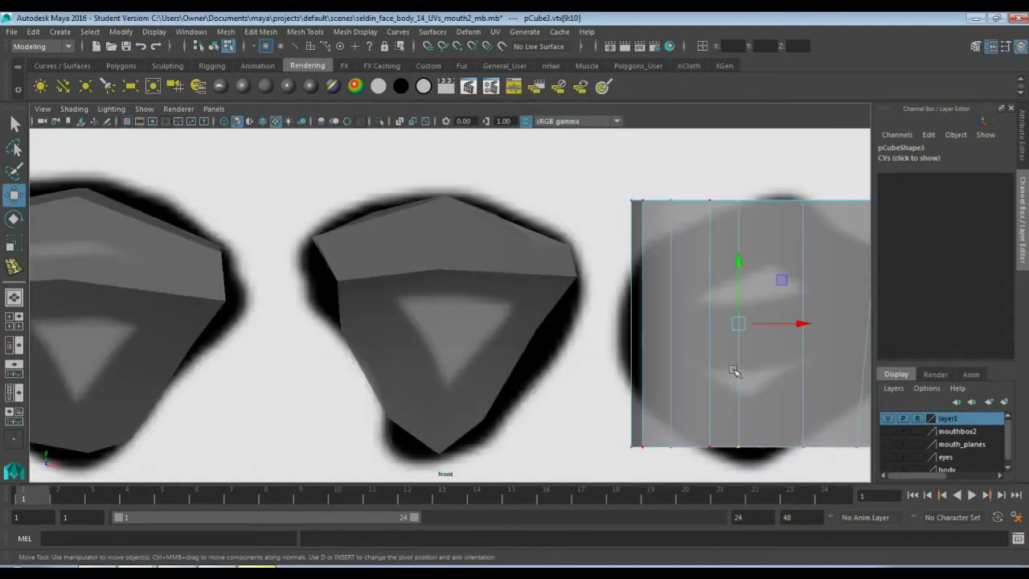
alt+middle_drag(734, 371, 505, 382)
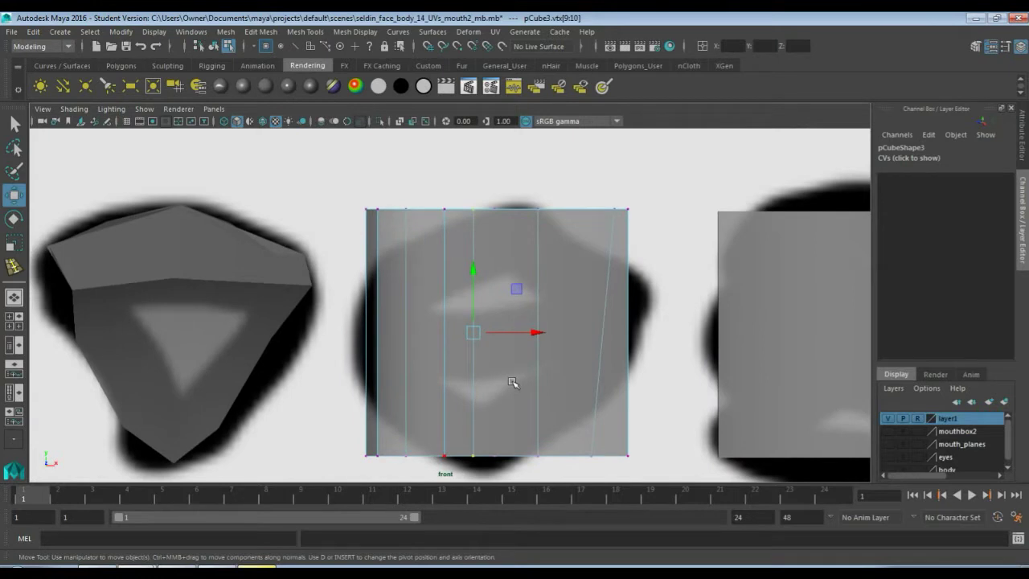
alt+right_drag(512, 383, 559, 385)
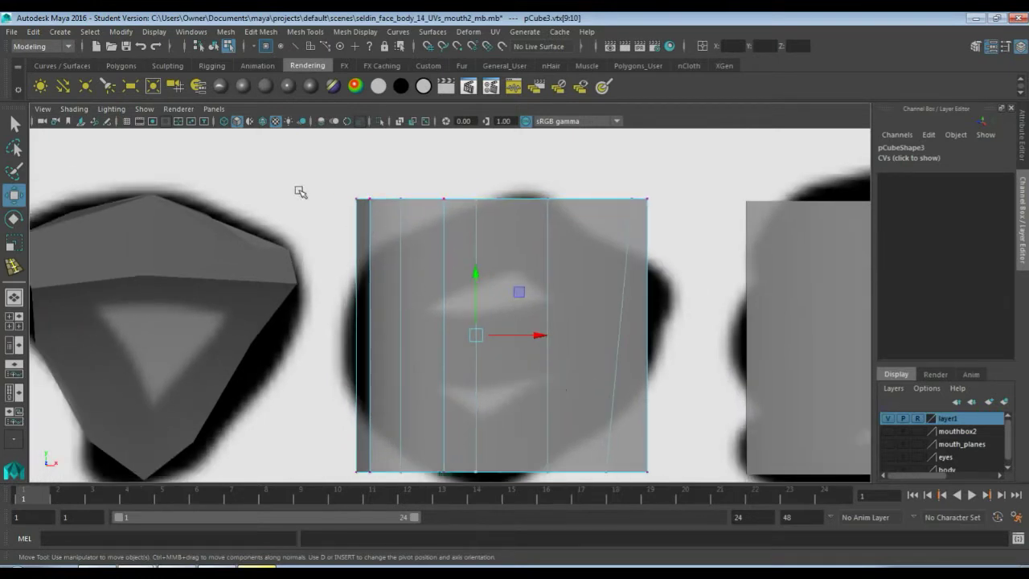
drag(673, 240, 632, 272)
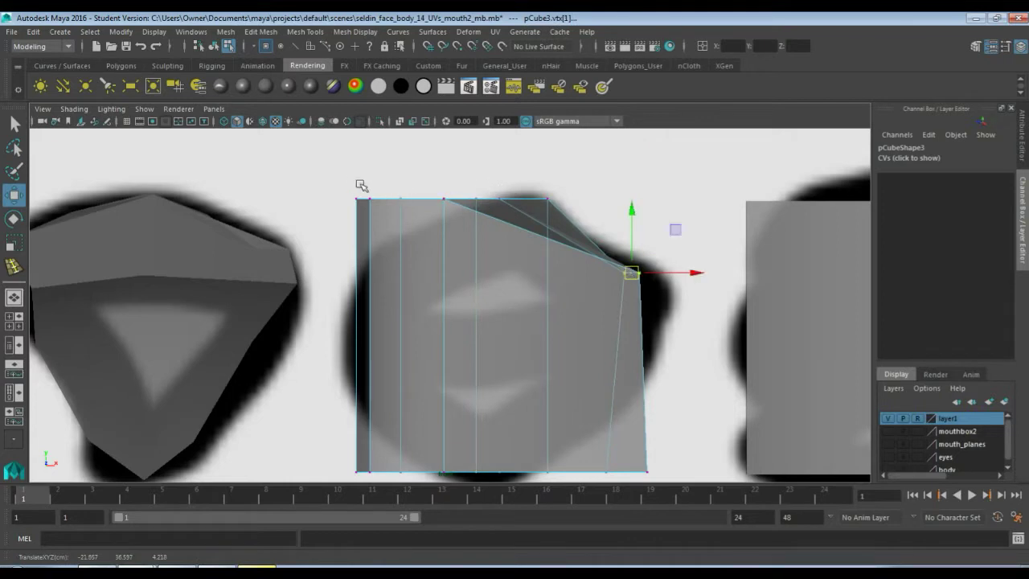
drag(361, 186, 384, 239)
drag(361, 201, 361, 272)
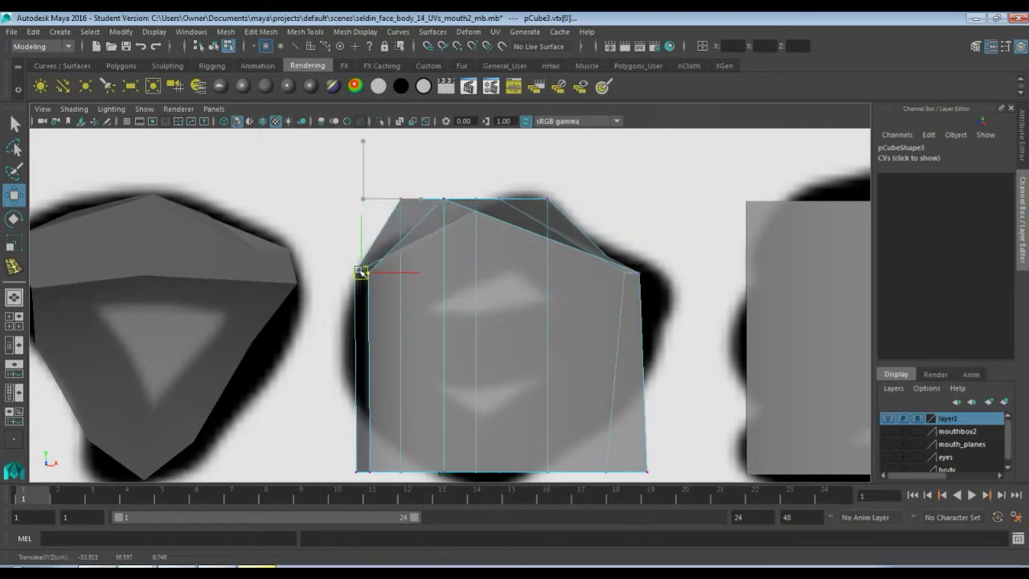
Step: Reposition the third tooth's top vertices between its corners so the upper edge rises along the outline to a centre peak
click(424, 200)
drag(424, 200, 432, 232)
click(499, 199)
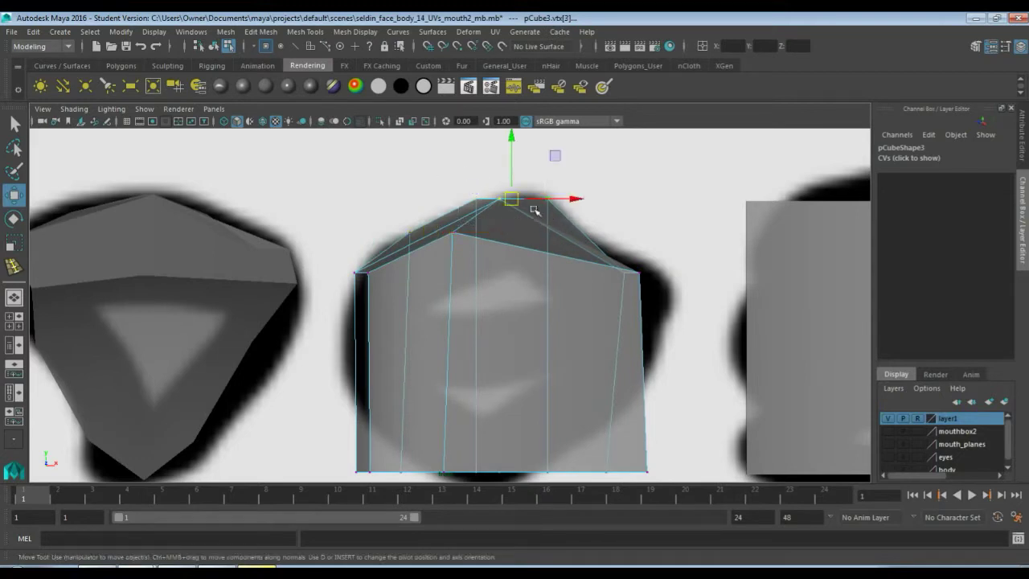
drag(509, 201, 479, 225)
click(480, 212)
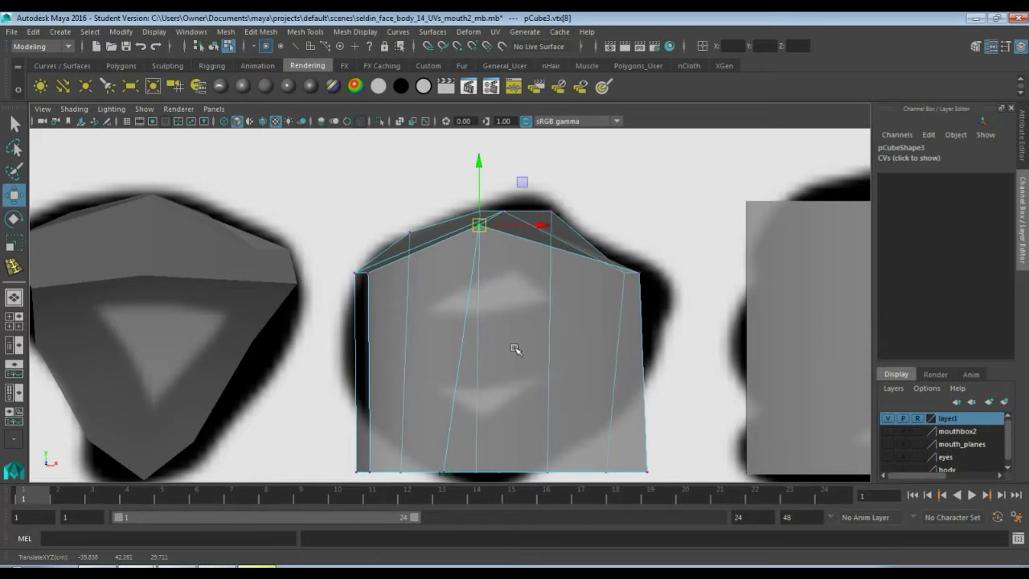
alt+middle_drag(517, 342, 506, 271)
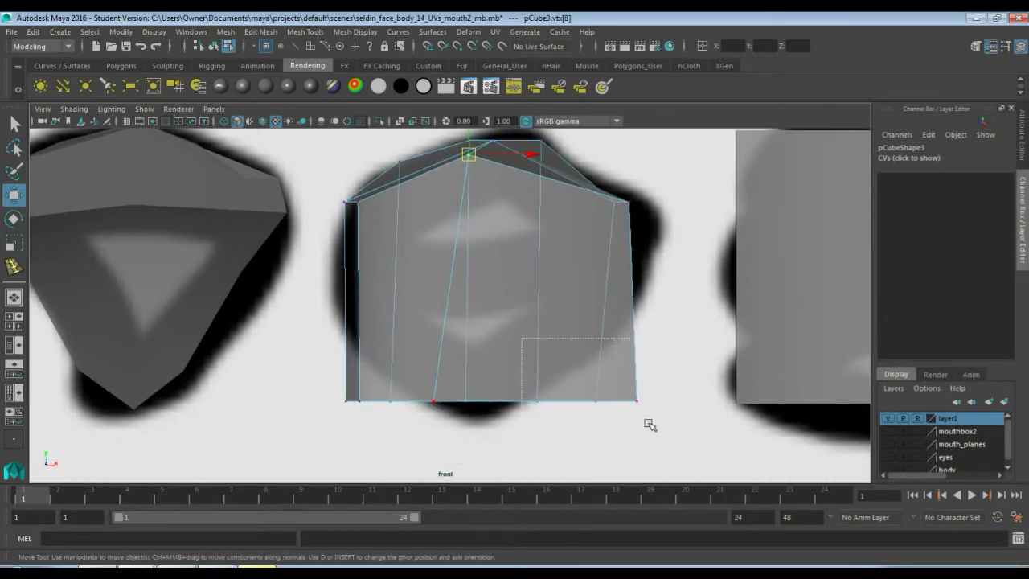
Step: Move the third tooth's bottom vertices up to its profile outline so the lower edge rises from a centre point to both corners
drag(648, 423, 649, 424)
drag(594, 398, 584, 373)
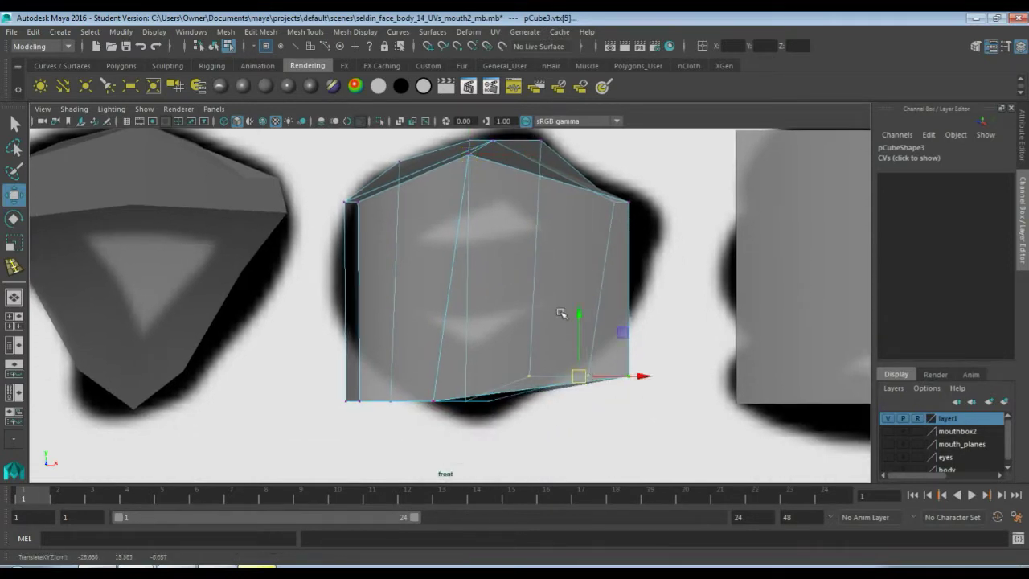
drag(654, 407, 607, 326)
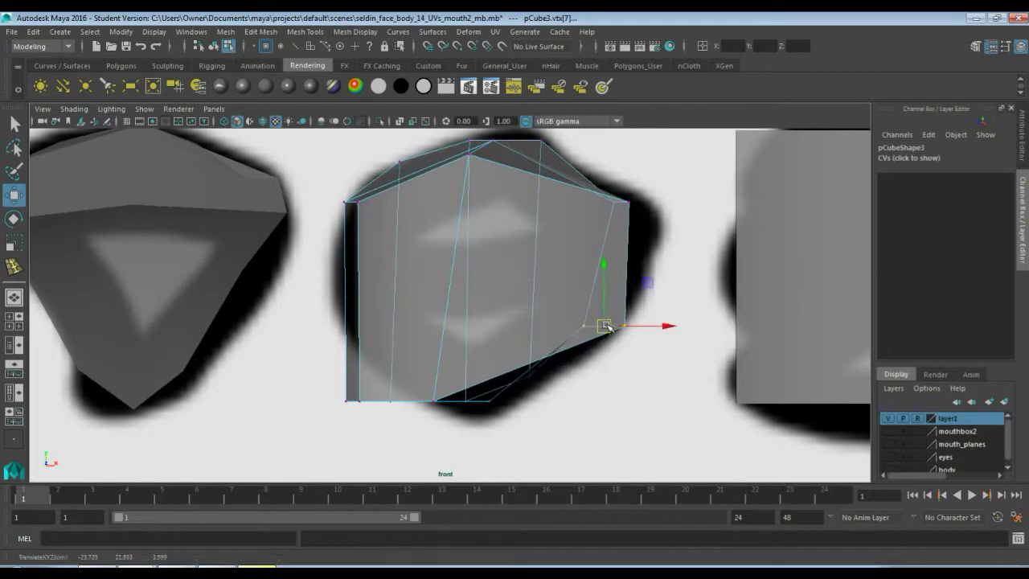
click(433, 400)
drag(435, 399, 440, 393)
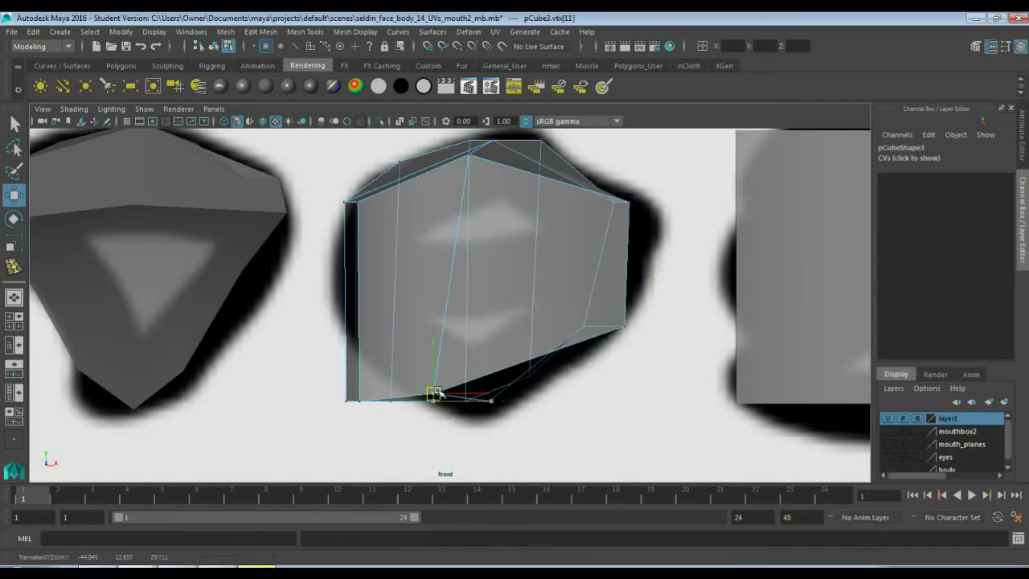
click(390, 377)
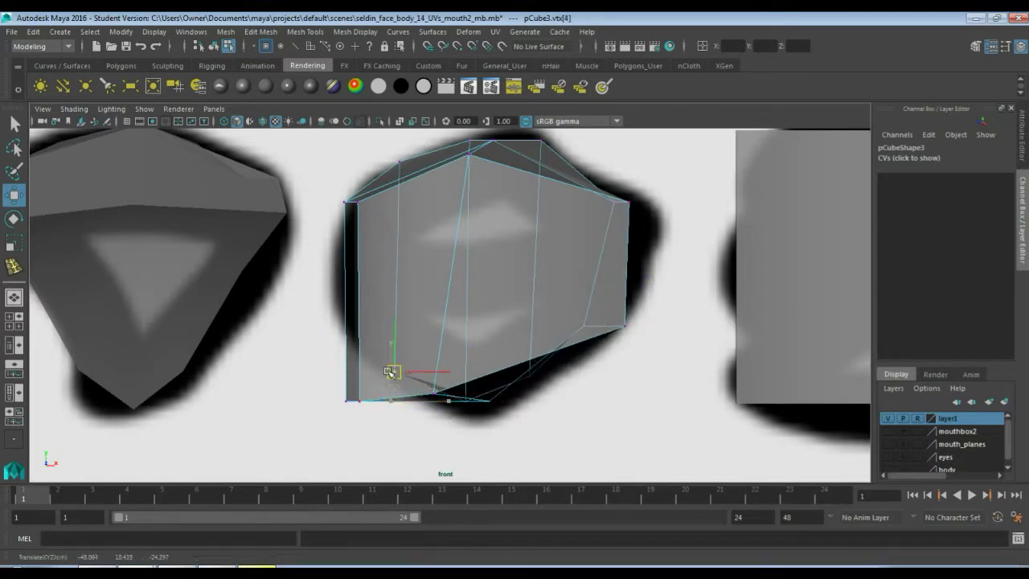
click(349, 400)
drag(349, 400, 344, 333)
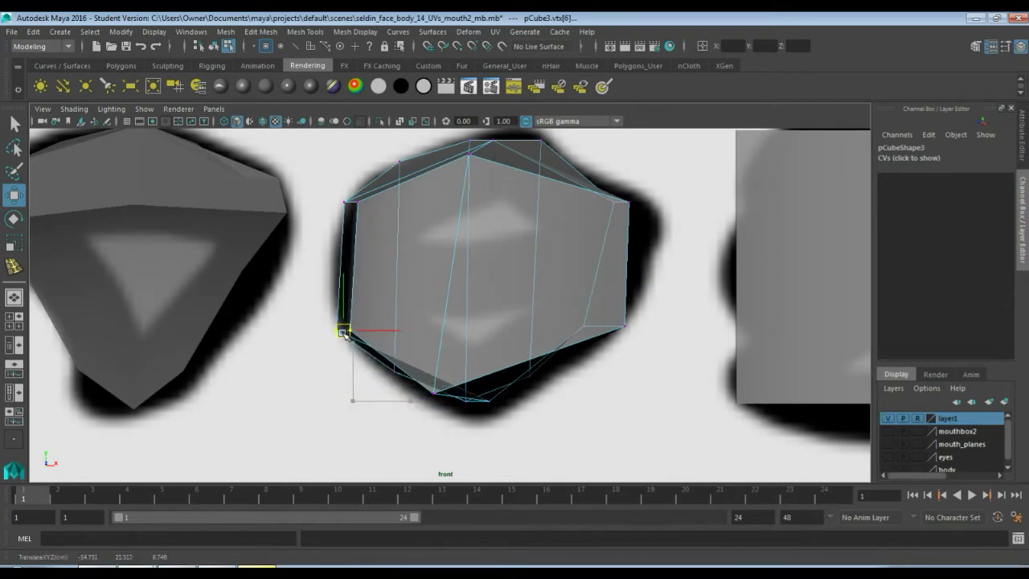
Step: Pull the third tooth's front top-centre vertex down and both front upper corner vertices inward to outline the upper ridge
click(470, 155)
drag(469, 154, 481, 204)
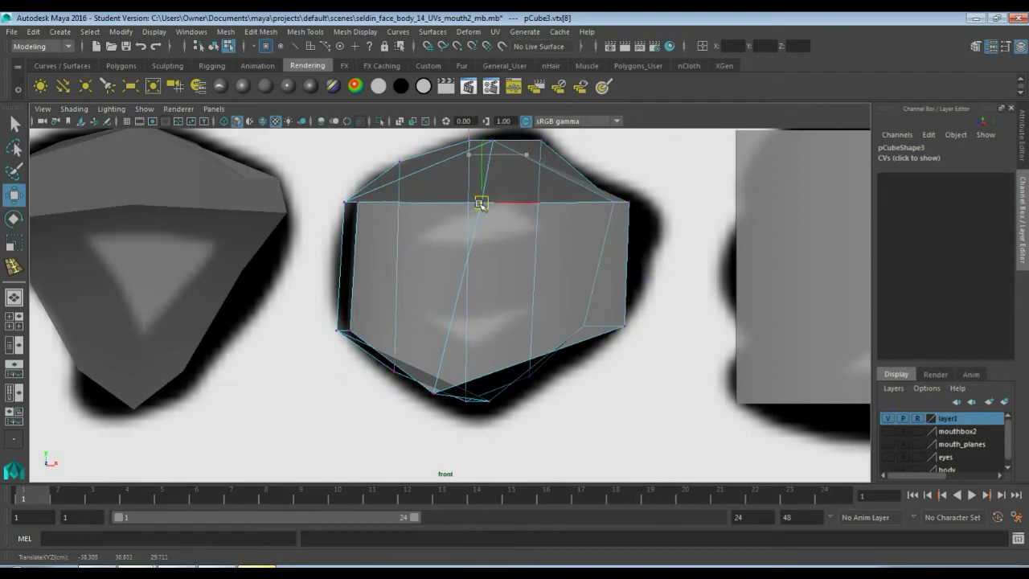
click(357, 202)
drag(357, 201, 387, 218)
click(596, 210)
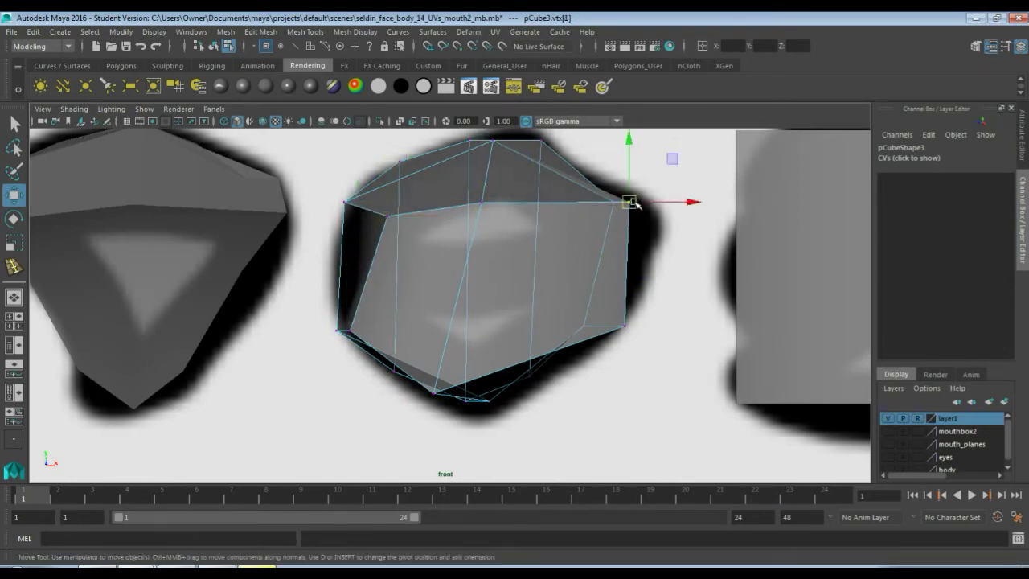
drag(632, 203, 576, 214)
Step: Raise the third tooth's front lower corner and centre vertices and bring the corners inward along the lower border of the highlight band
click(623, 324)
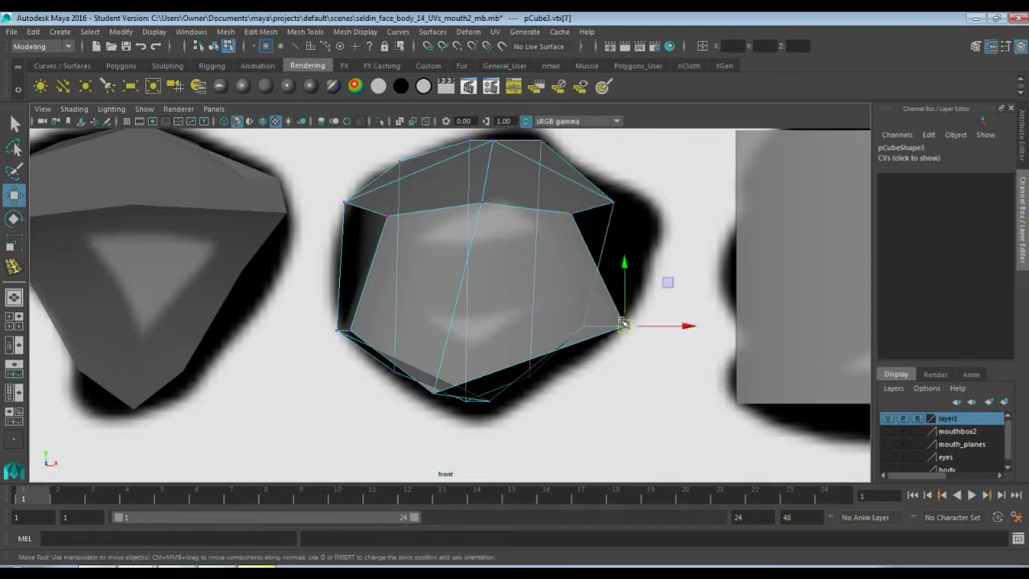
drag(623, 324, 556, 304)
click(435, 387)
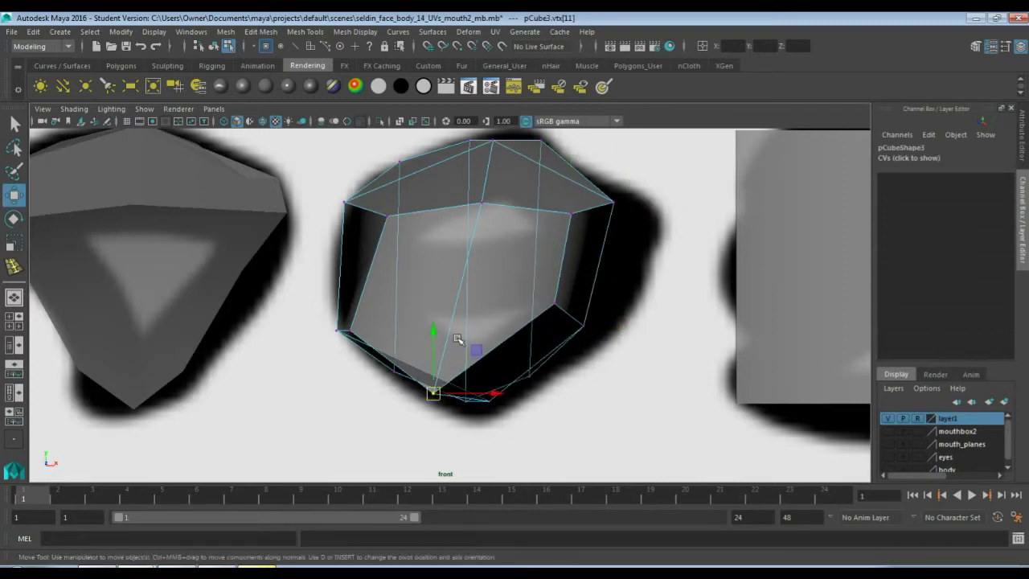
drag(434, 395, 459, 328)
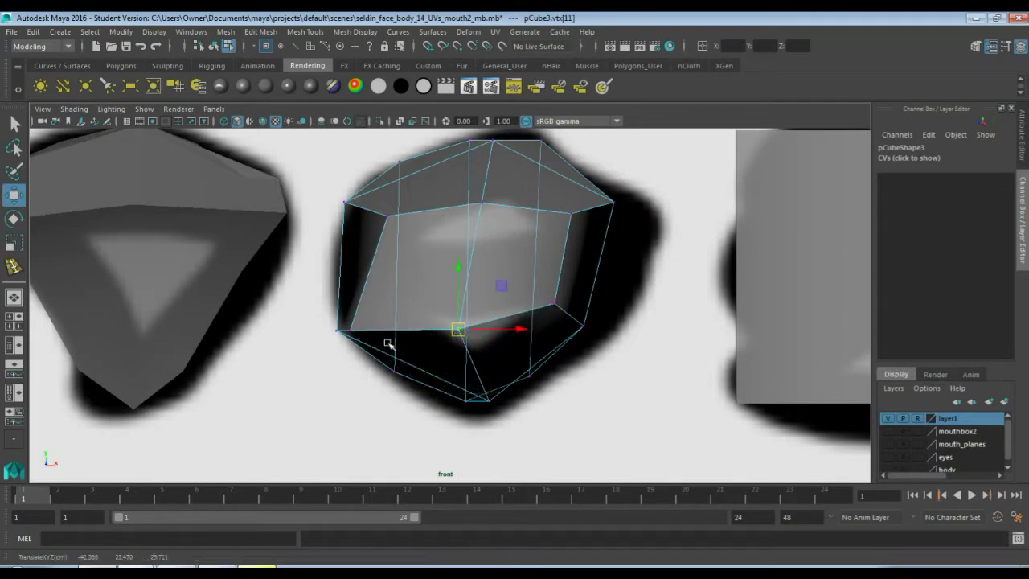
click(350, 331)
drag(351, 332, 383, 266)
click(459, 326)
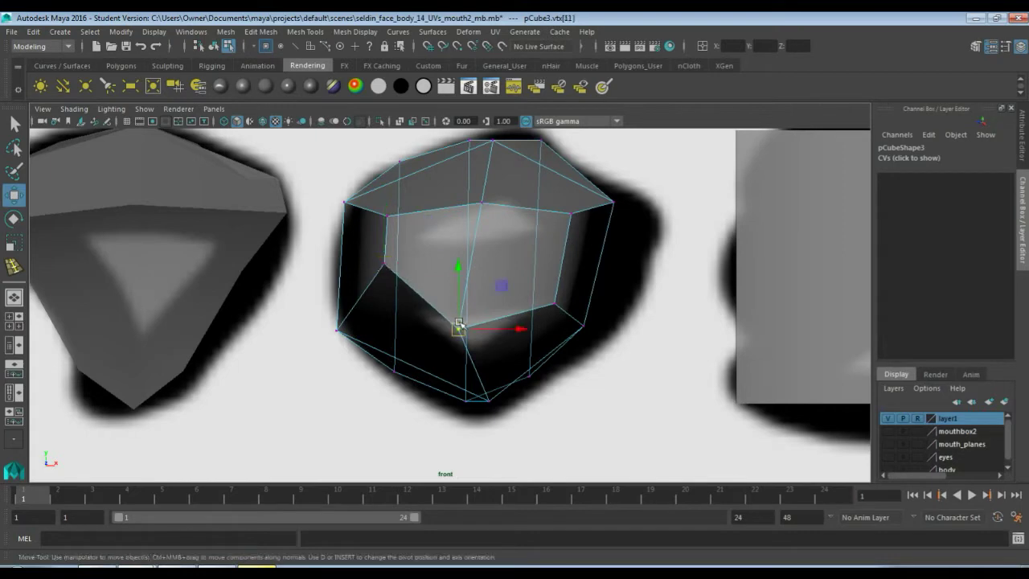
drag(459, 325, 471, 258)
click(555, 302)
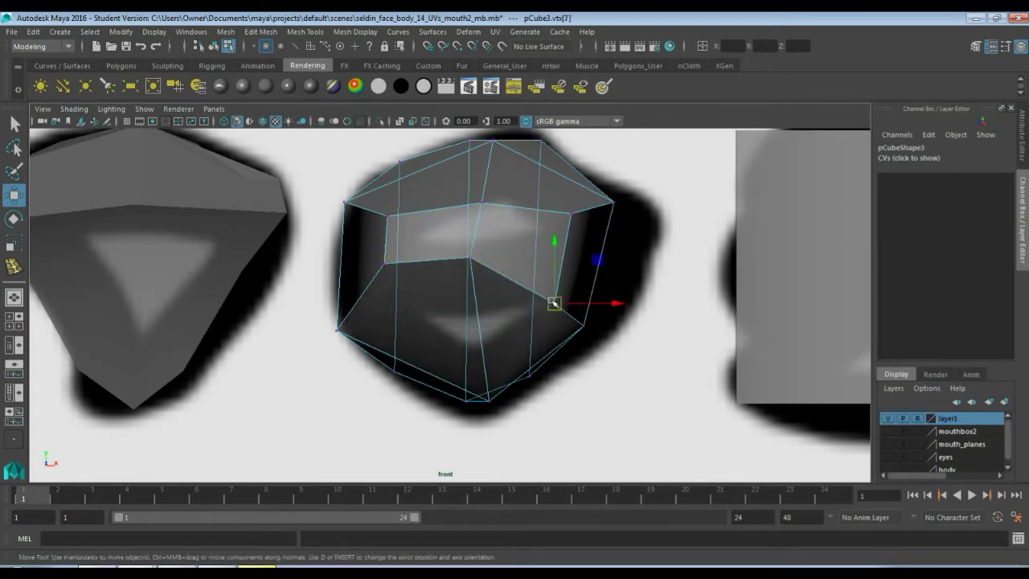
drag(555, 303, 551, 276)
Step: In perspective view, lift the middle vertex on the third tooth's underside and check the shape from below
key(space)
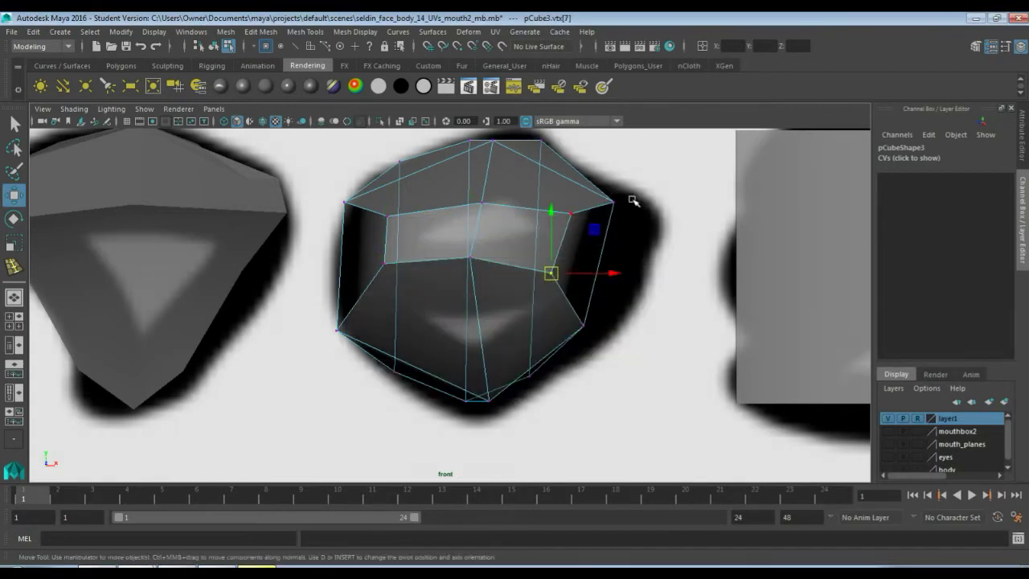
key(space)
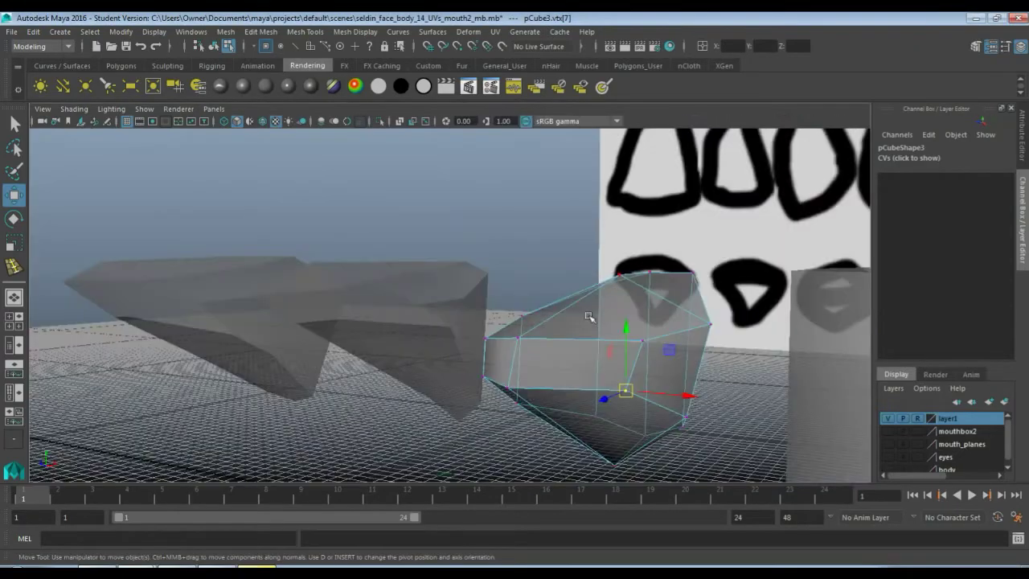
alt+drag(590, 317, 598, 263)
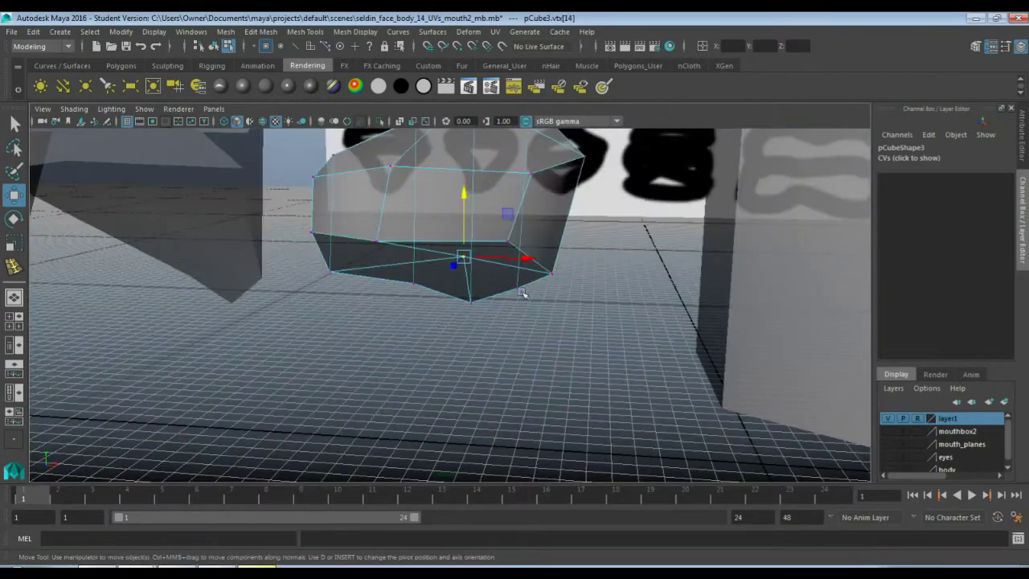
alt+drag(524, 294, 534, 249)
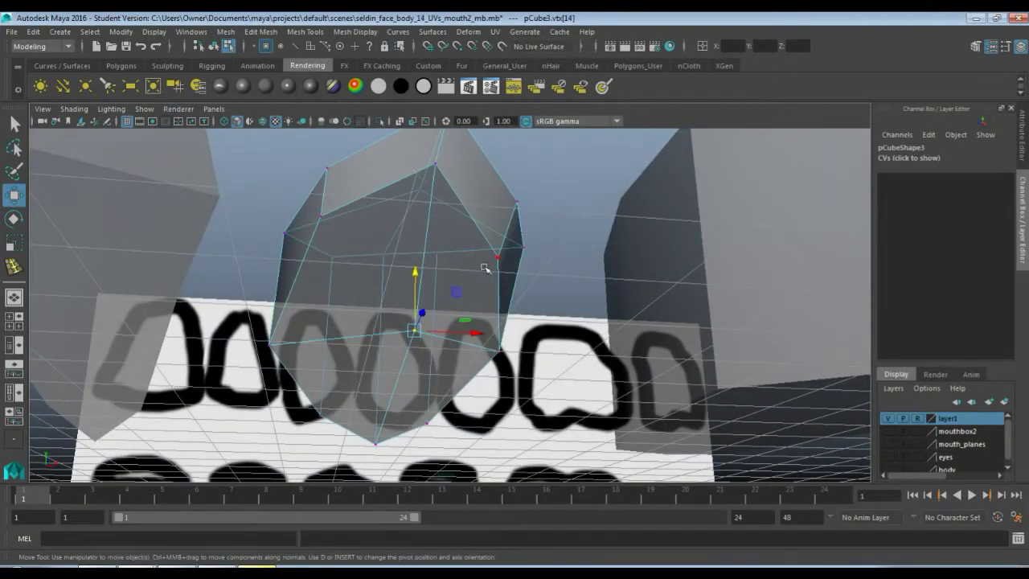
Step: In front view, shift the third tooth's right-side vertices outward and its bottom tip down to fit the profile outline
key(space)
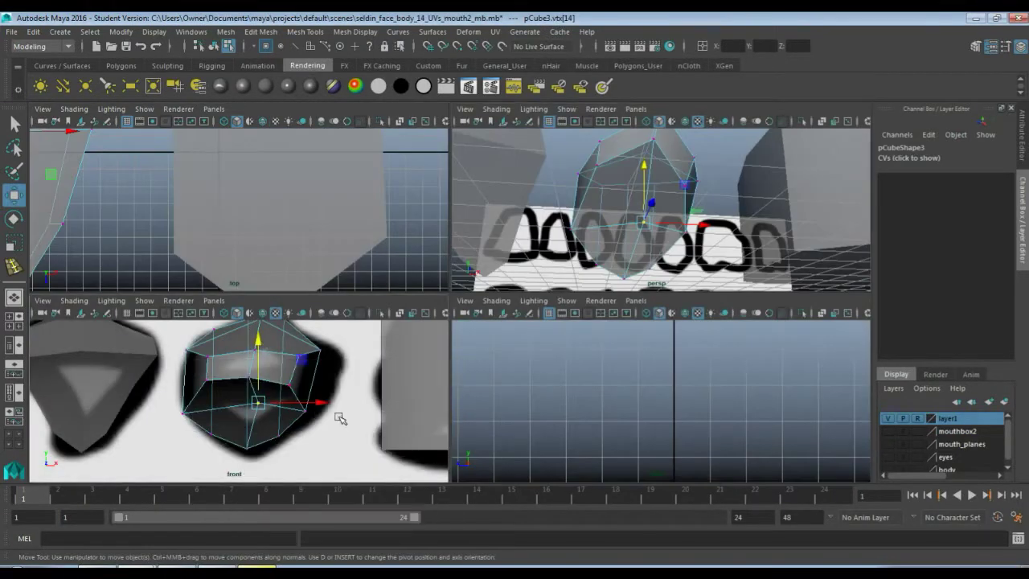
key(space)
key(f)
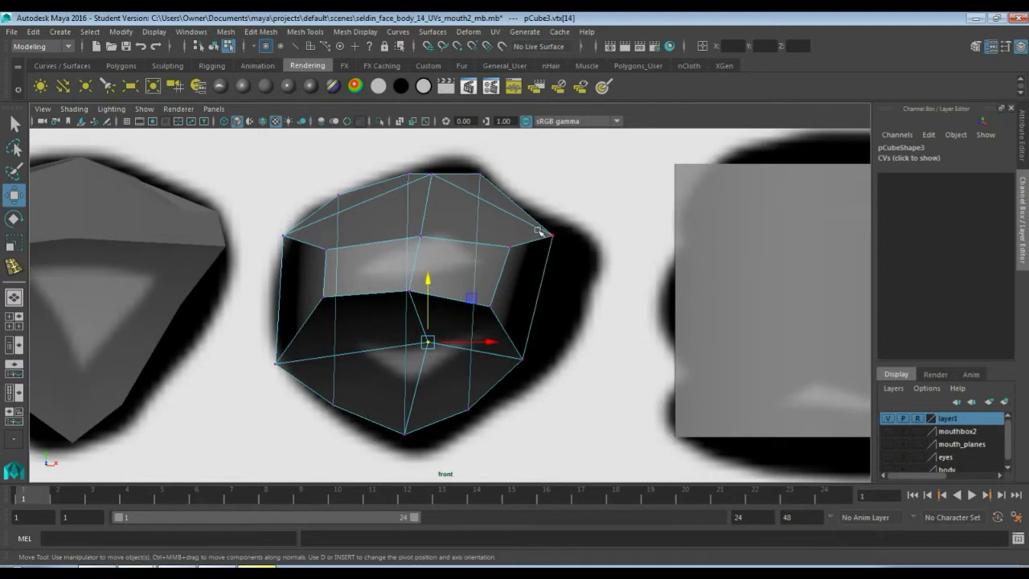
drag(538, 230, 589, 245)
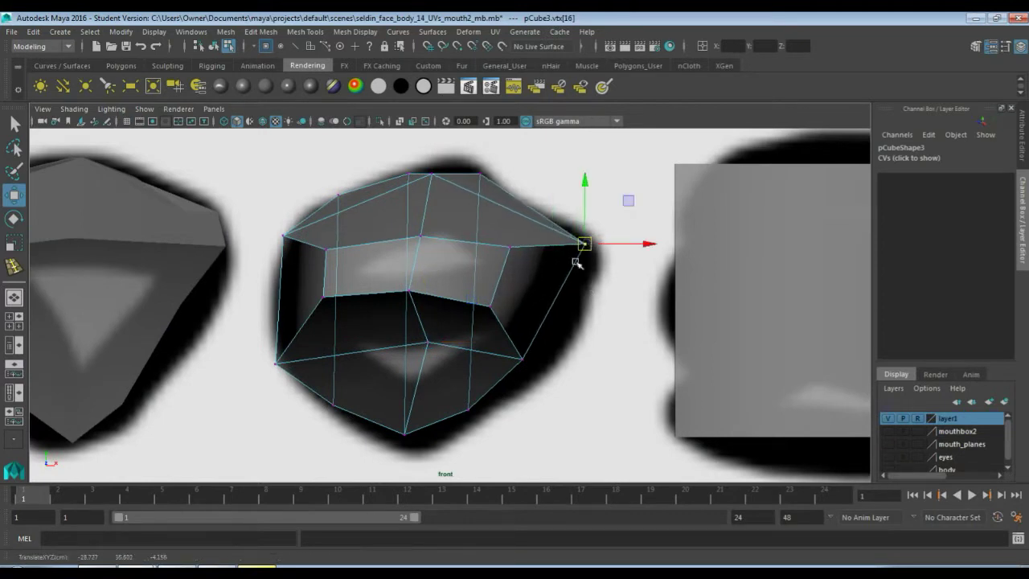
drag(478, 289, 555, 387)
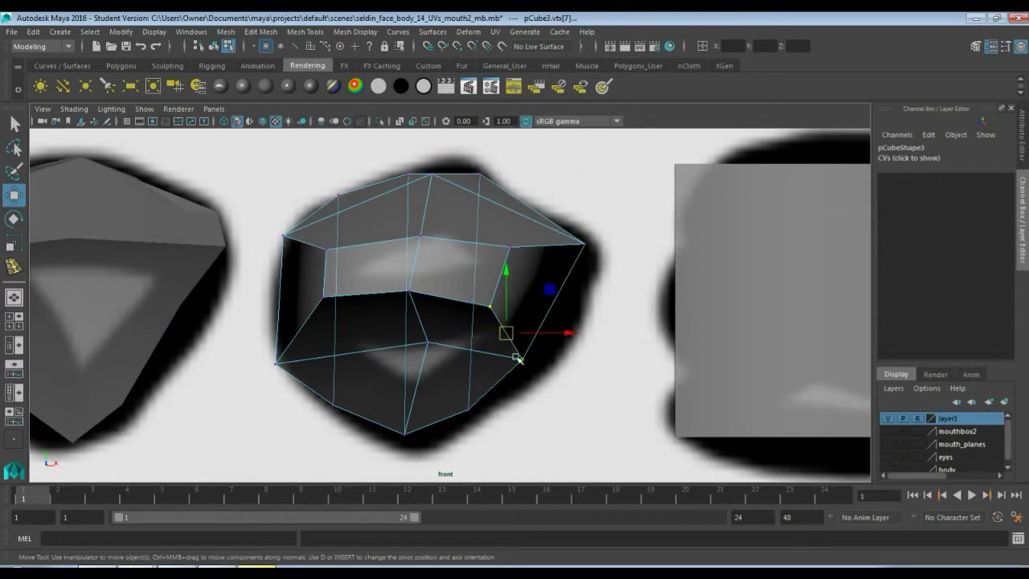
drag(509, 338, 537, 344)
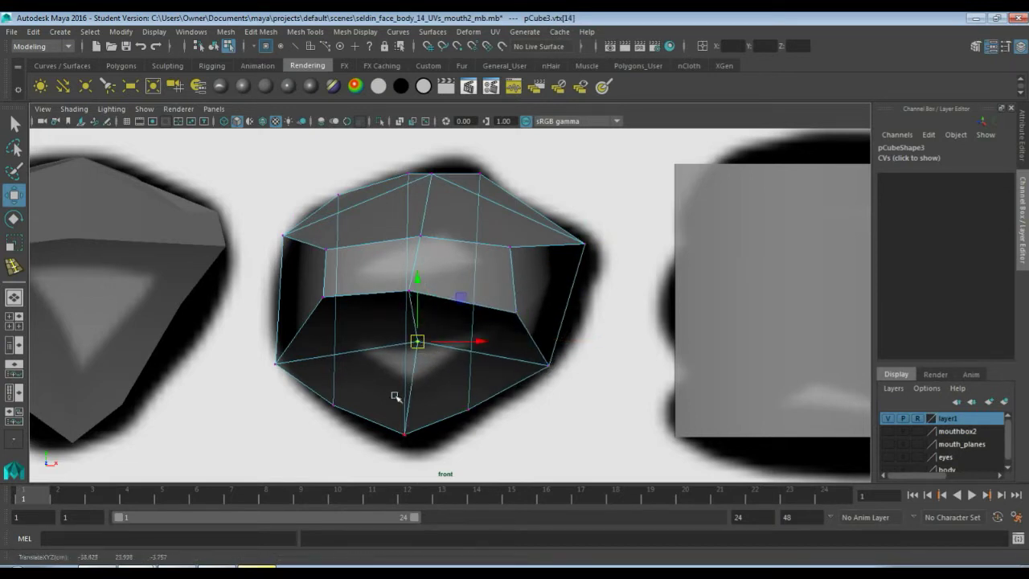
click(405, 433)
drag(404, 432, 418, 444)
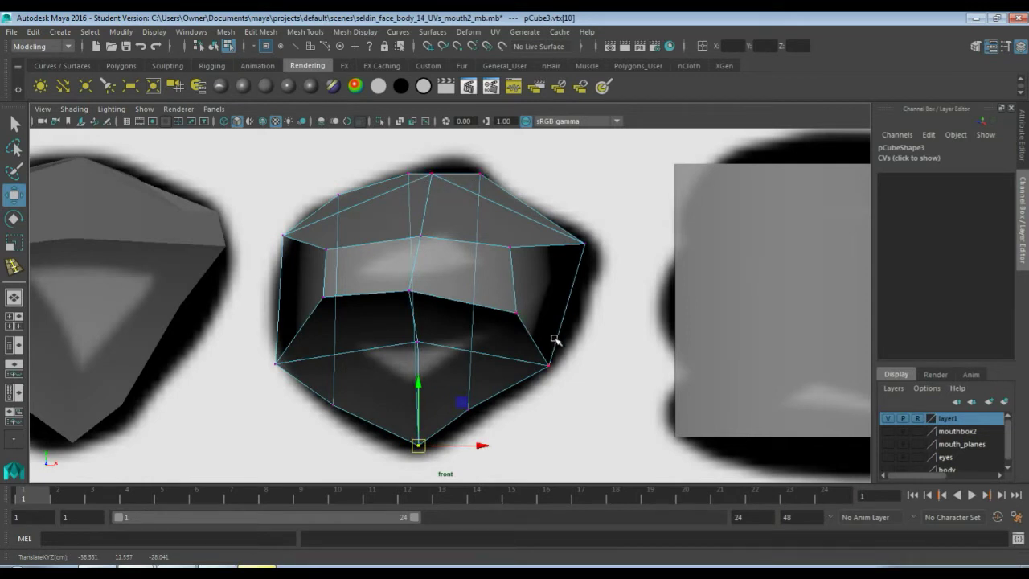
Step: On the fourth tooth, raise the upper middle vertices to the profile outline and fit both top corners to its shoulders
alt+middle_drag(572, 330, 302, 321)
alt+middle_drag(485, 321, 374, 323)
click(494, 313)
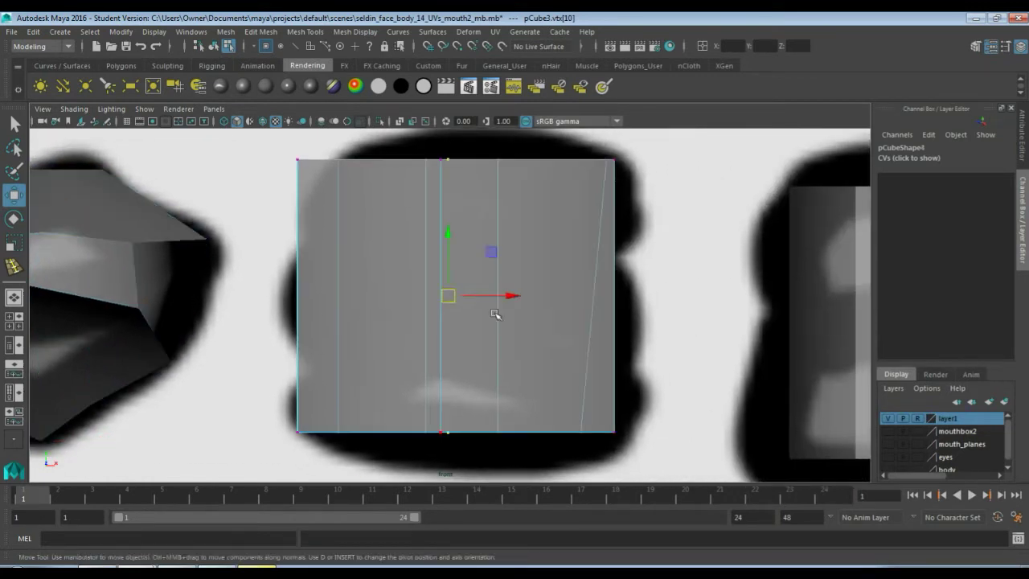
scroll(724, 380, down, 3)
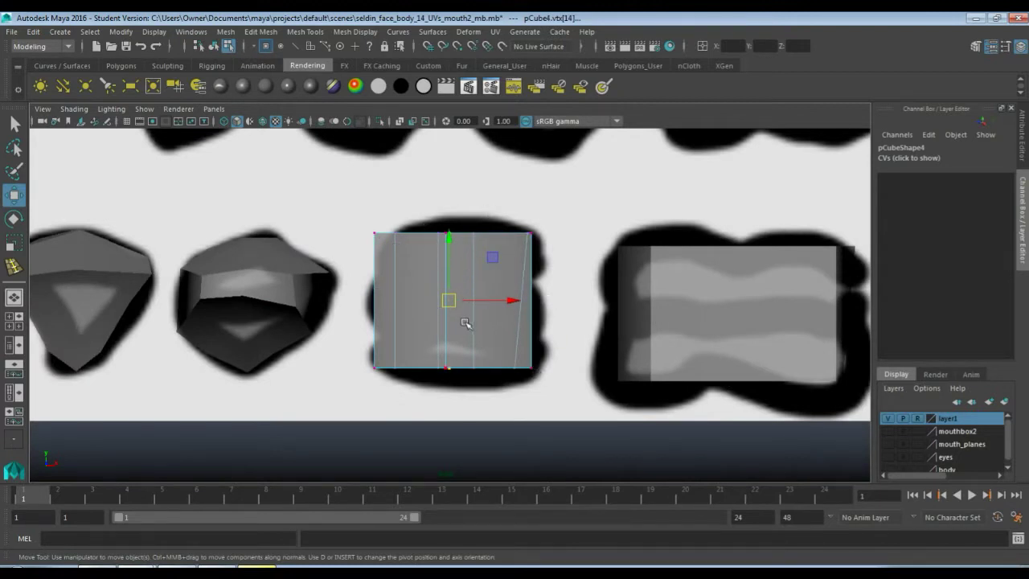
scroll(464, 322, up, 5)
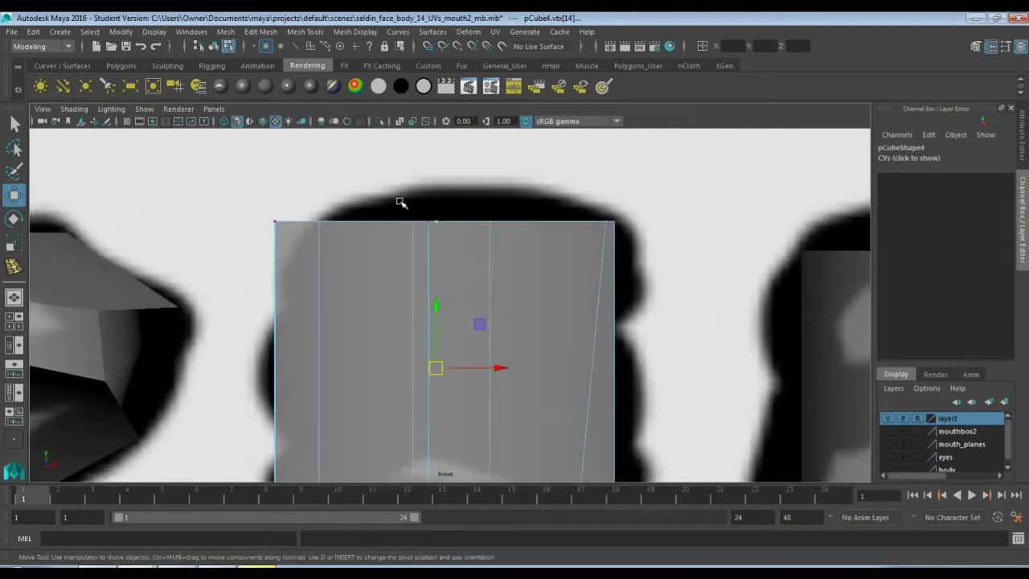
drag(400, 203, 471, 248)
drag(427, 223, 512, 280)
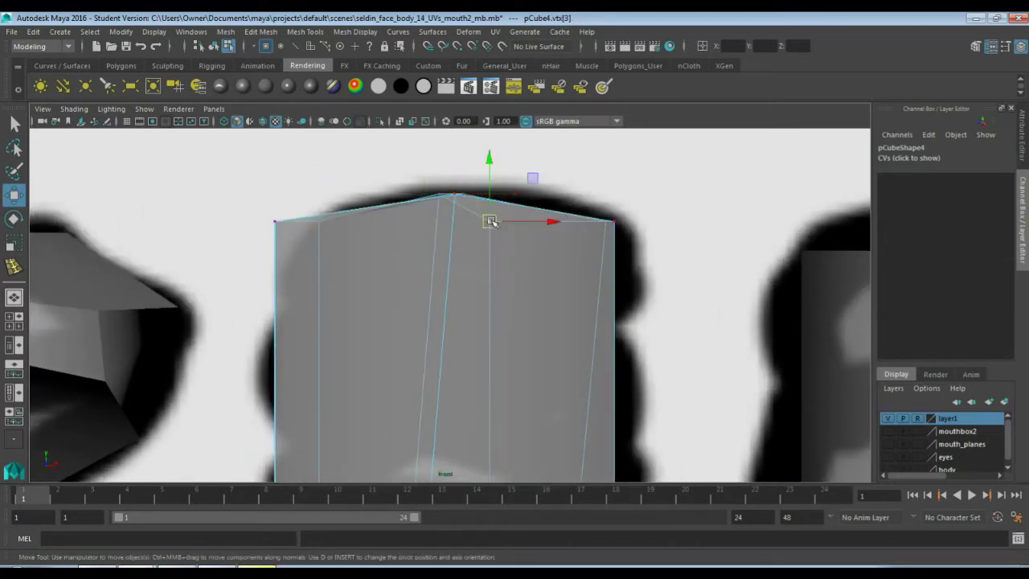
drag(492, 223, 502, 201)
drag(575, 207, 616, 221)
drag(269, 201, 326, 232)
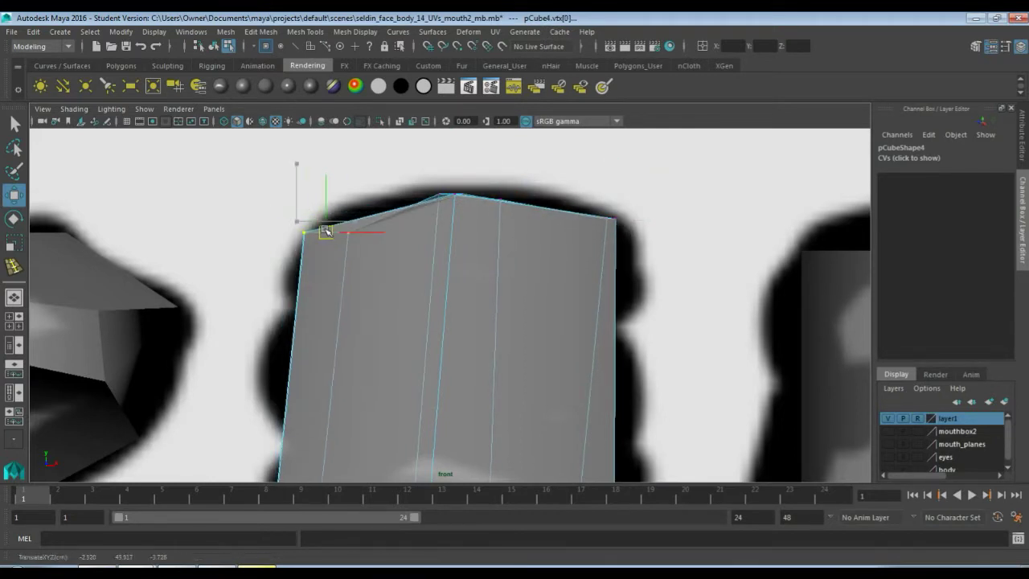
Step: Lower the fourth tooth's bottom middle vertices to the outline and adjust both bottom corner vertices to match its curve
alt+middle_drag(400, 341, 419, 282)
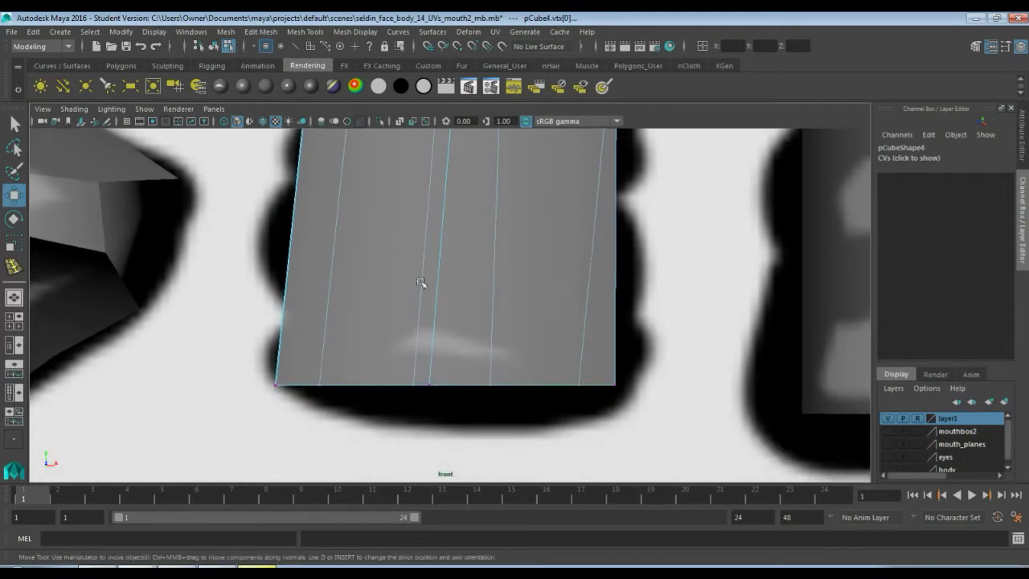
drag(487, 421, 486, 421)
drag(418, 365, 548, 418)
drag(454, 386, 454, 413)
drag(553, 361, 608, 398)
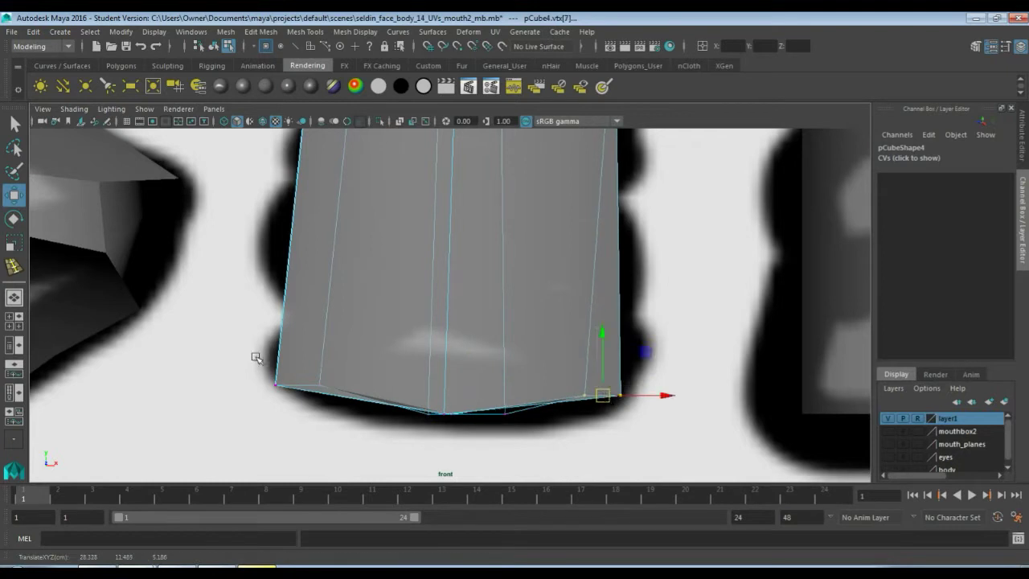
drag(256, 357, 305, 387)
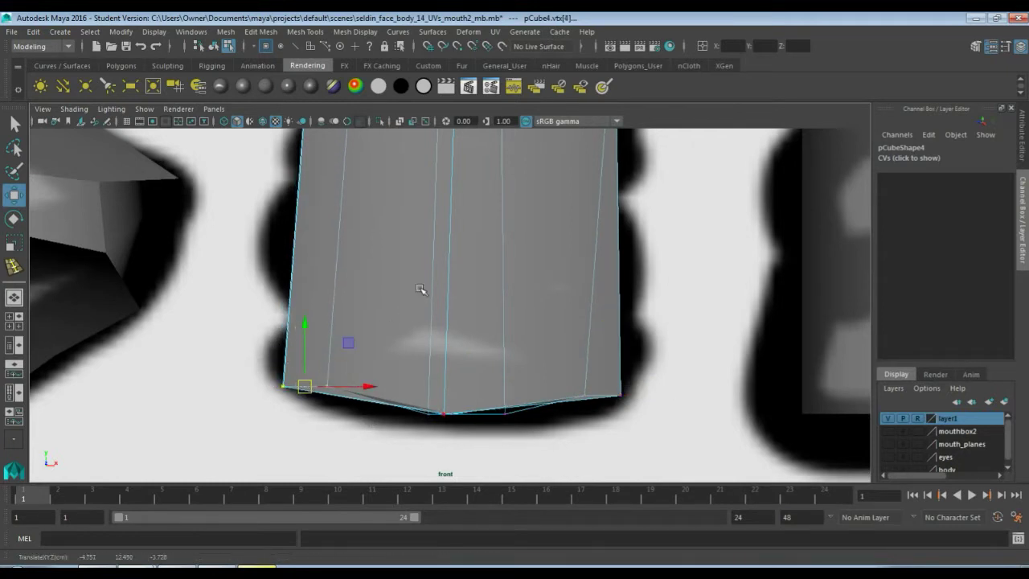
Step: Insert a horizontal edge loop around the middle of the fourth tooth with the Insert Edge Loop tool
scroll(419, 289, down, 3)
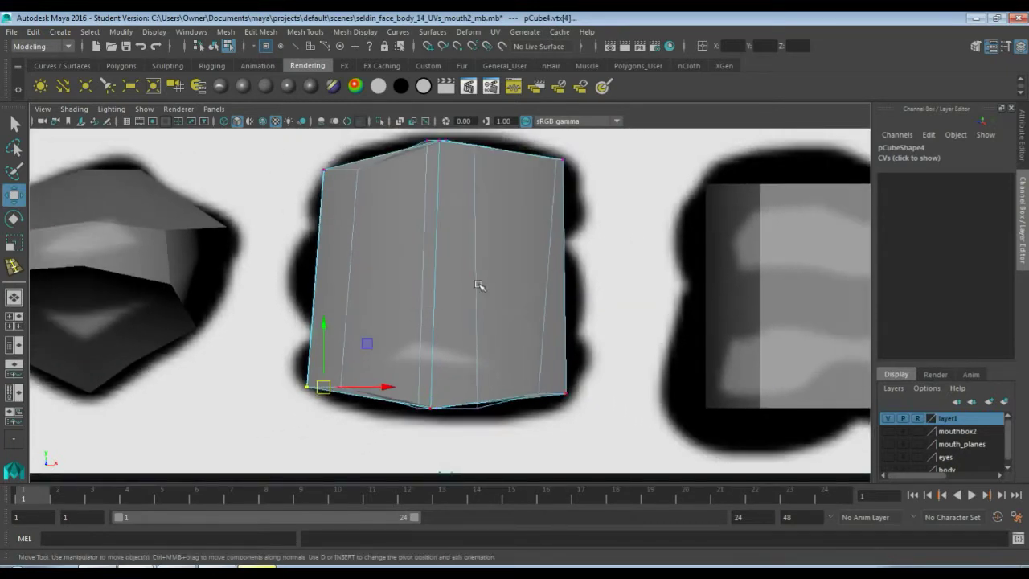
right_click(484, 277)
key(F10)
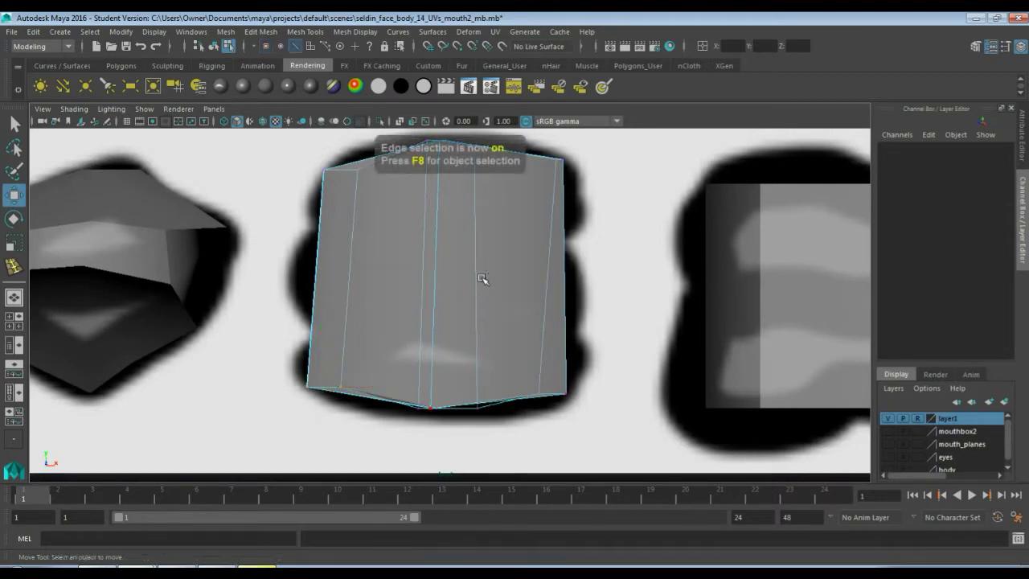
right_click(483, 278)
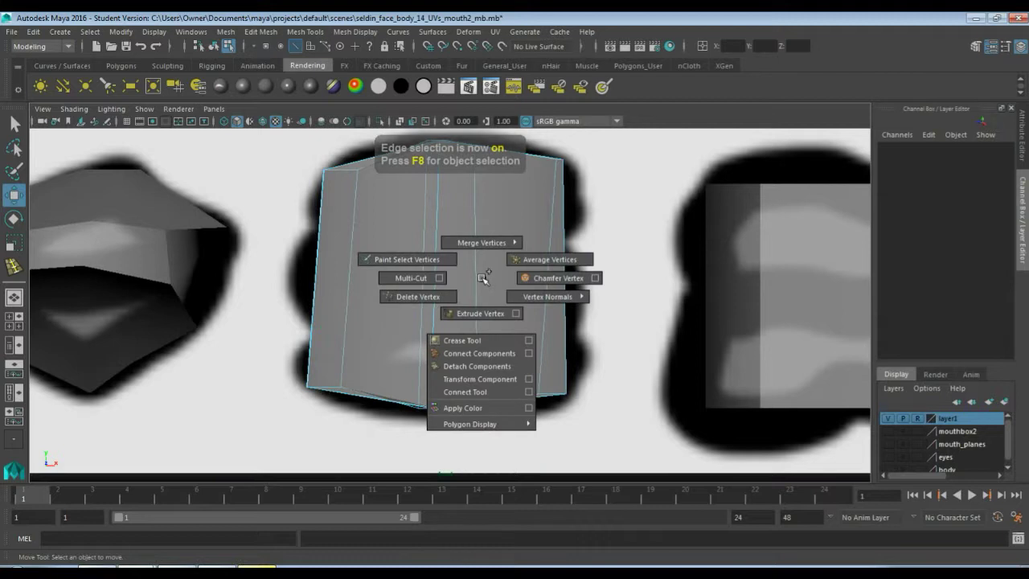
click(461, 278)
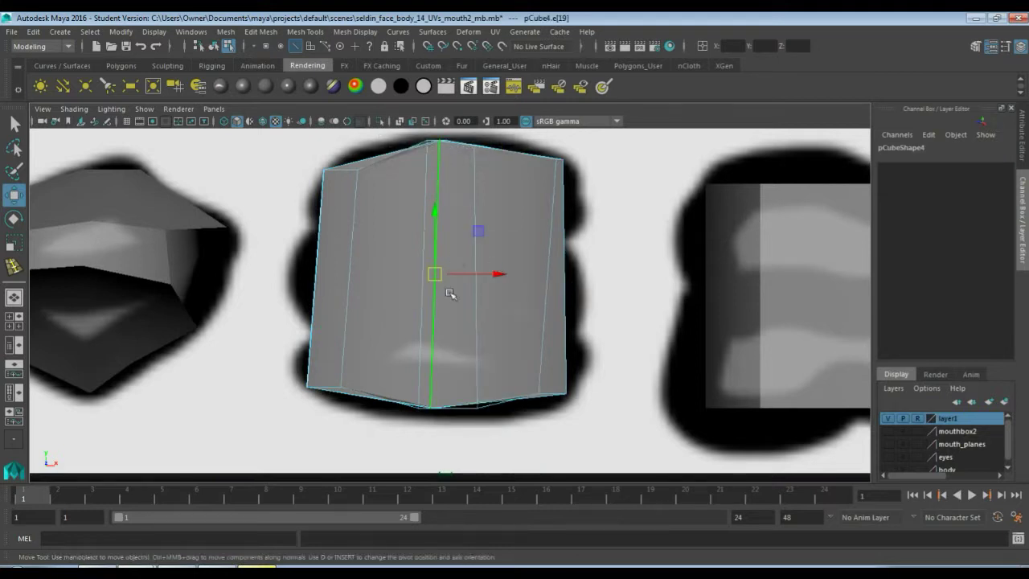
shift+right_click(503, 296)
click(492, 386)
click(426, 286)
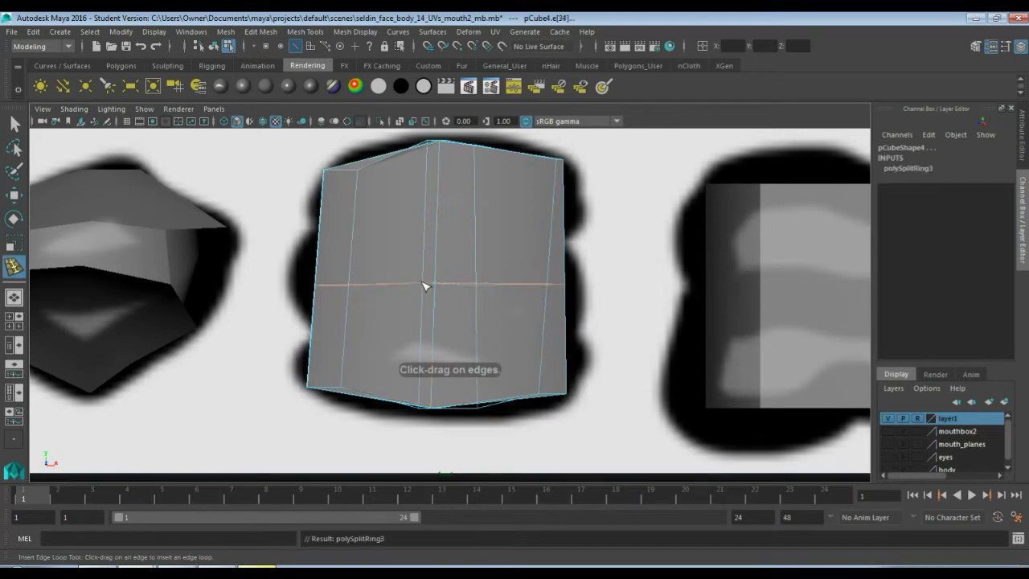
Step: On the fourth tooth's front face, move the upper left, middle and right vertices down and inset the two corners to bevel the top
key(F9)
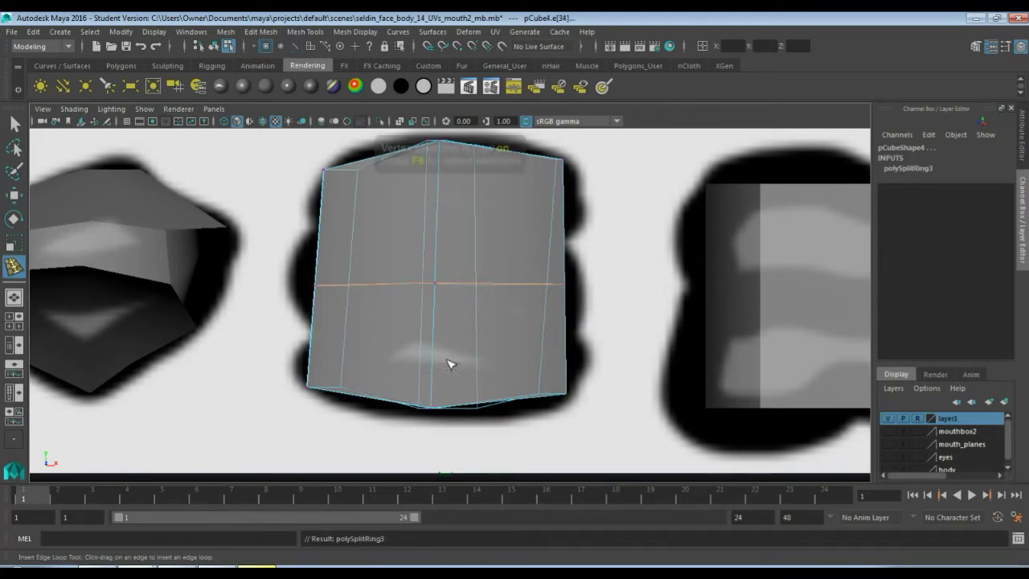
key(q)
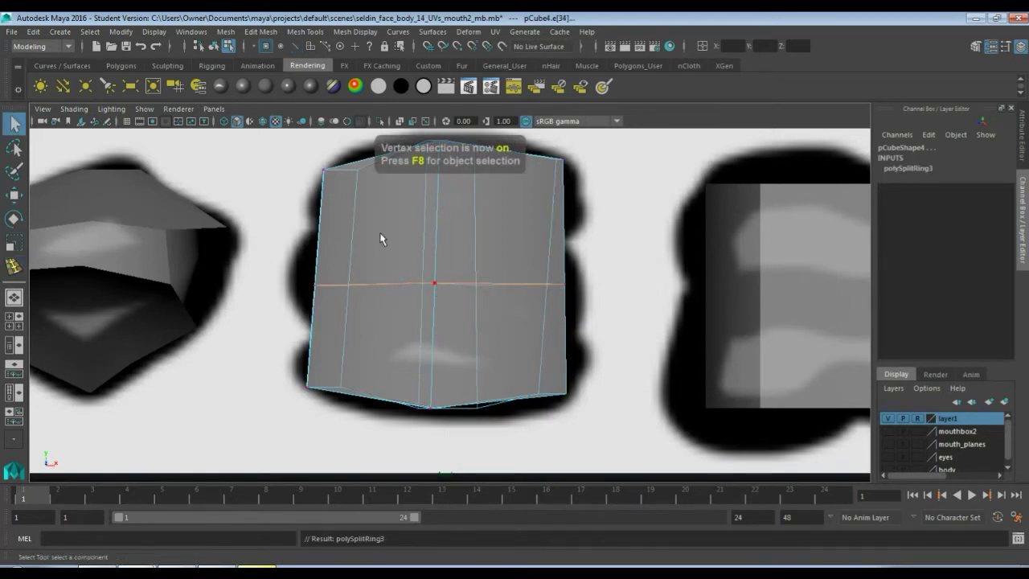
alt+drag(380, 239, 388, 308)
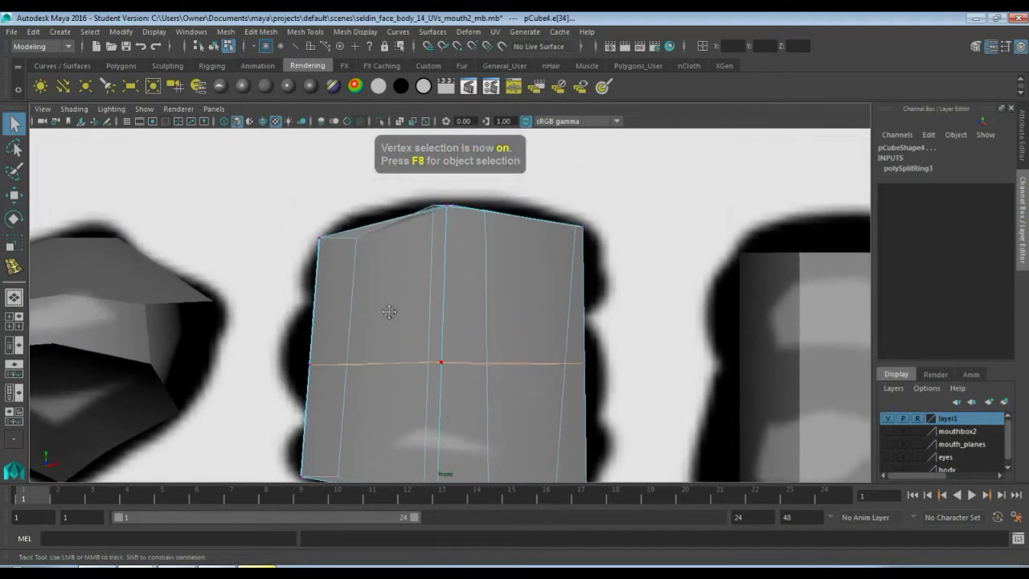
click(329, 250)
key(w)
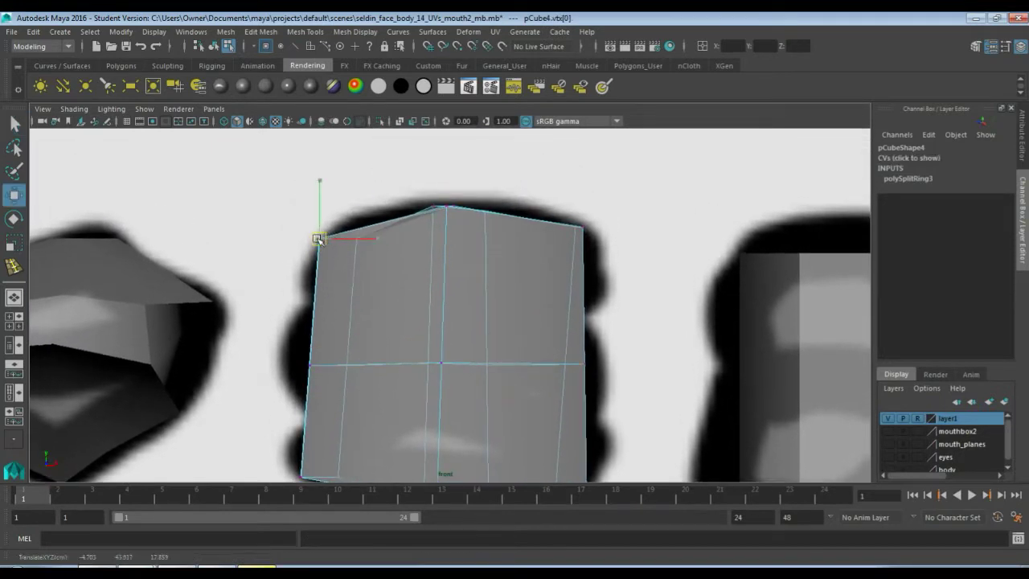
drag(321, 239, 347, 270)
click(437, 231)
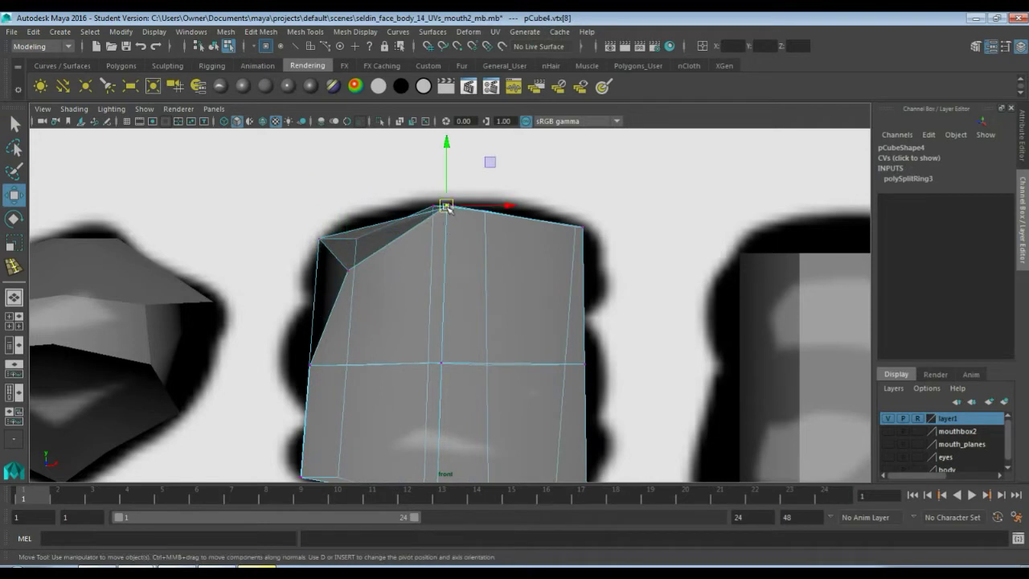
drag(446, 207, 442, 239)
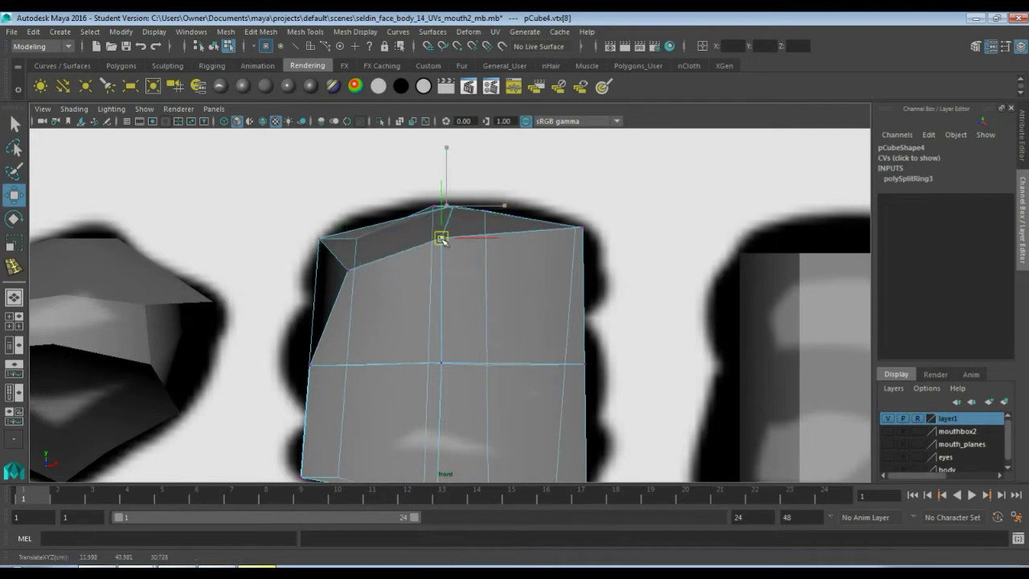
click(581, 229)
drag(582, 227, 563, 262)
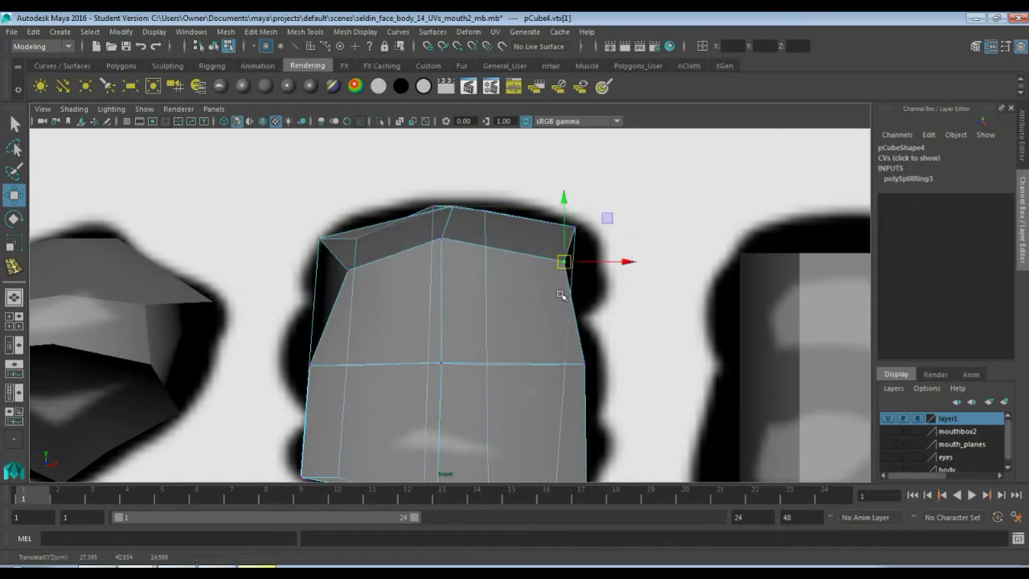
Step: Raise the fourth tooth's front lower left, middle and right vertices, insetting both corners to bevel the bottom
alt+middle_drag(547, 333, 496, 294)
click(294, 375)
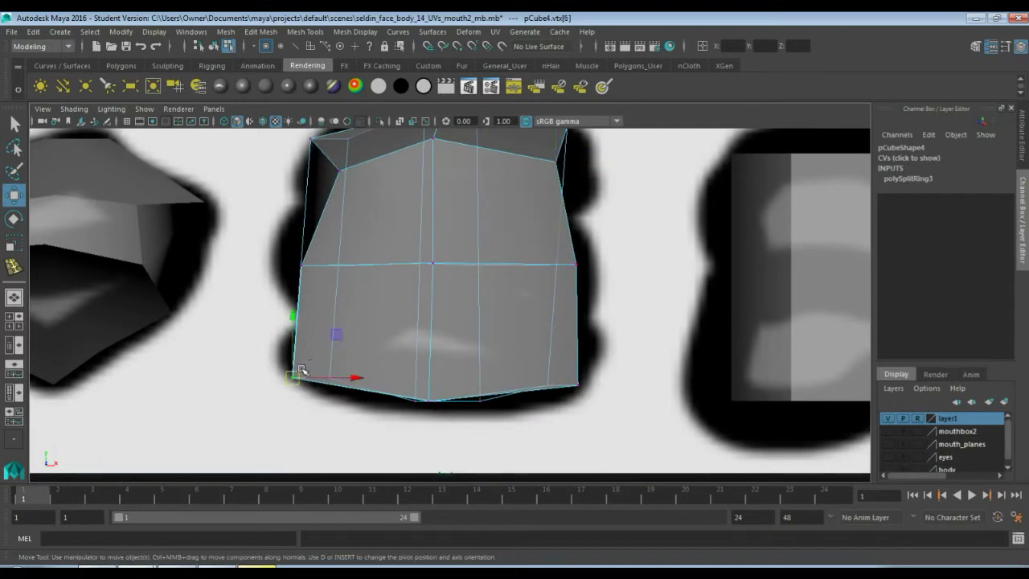
drag(300, 370, 319, 342)
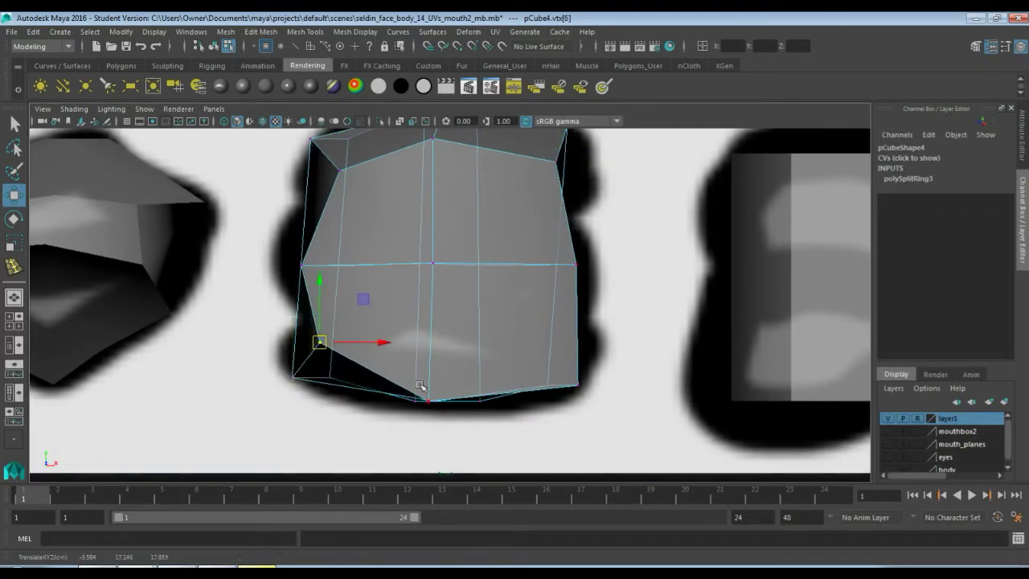
click(430, 398)
drag(431, 398, 433, 372)
click(549, 385)
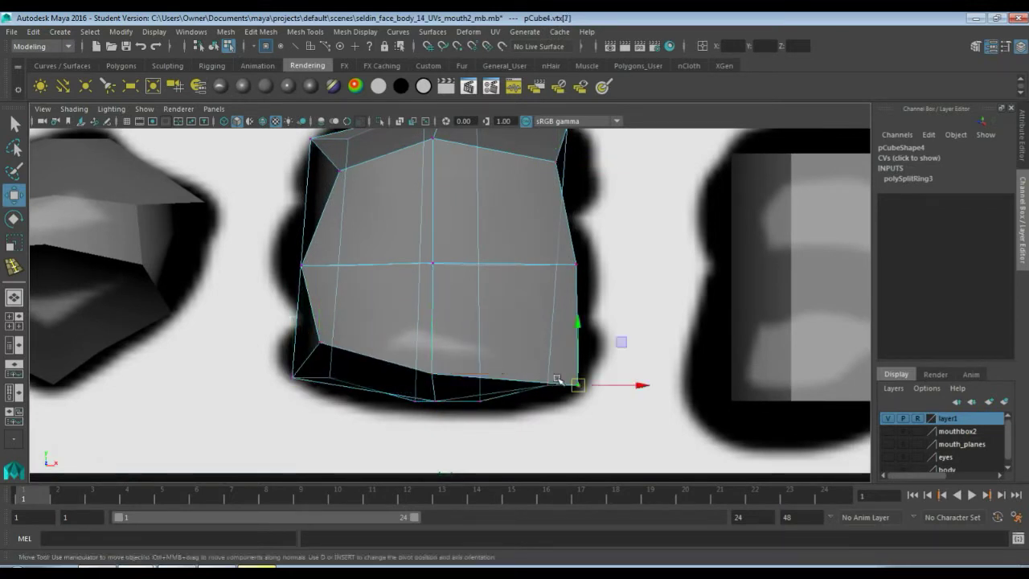
mouse_move(551, 383)
mouse_down()
mouse_move(577, 375)
mouse_move(553, 366)
mouse_up()
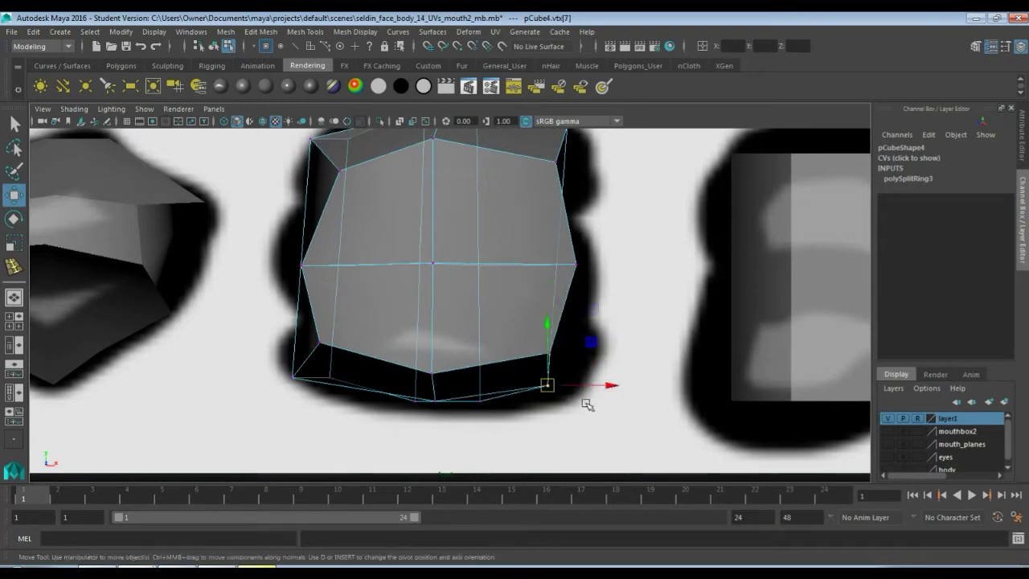
Step: Reshape the fourth tooth's right side by pulling the middle vertices inward and shifting the lower and upper corner vertices outward
click(550, 387)
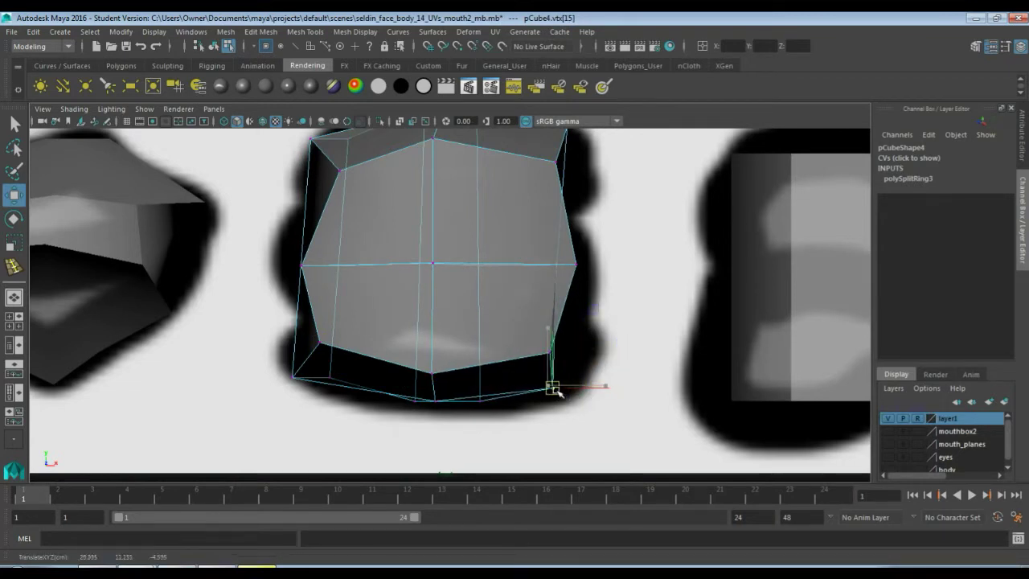
drag(557, 392, 570, 393)
click(586, 265)
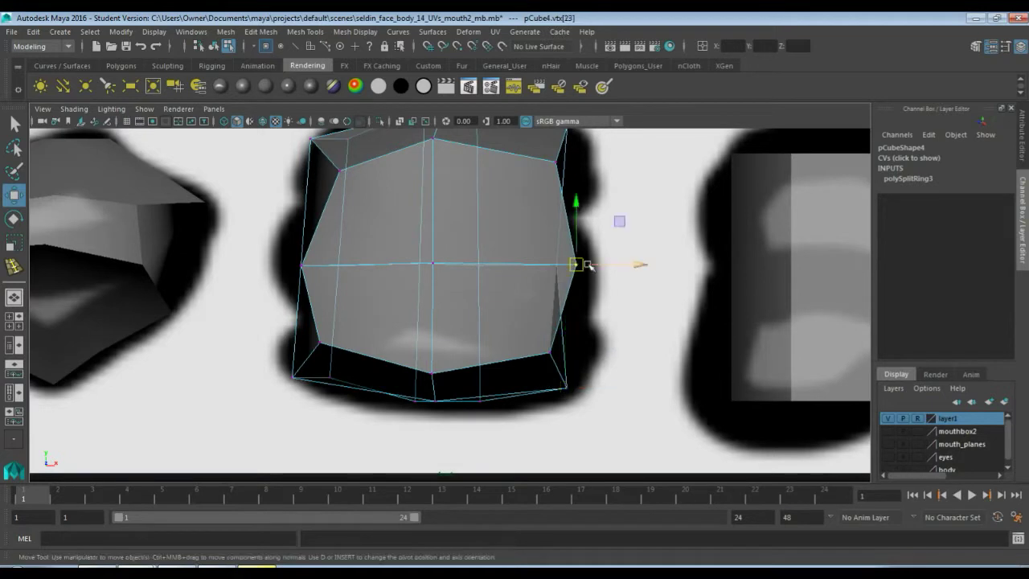
mouse_move(583, 268)
mouse_down()
mouse_move(558, 270)
mouse_move(587, 285)
mouse_move(569, 268)
mouse_up()
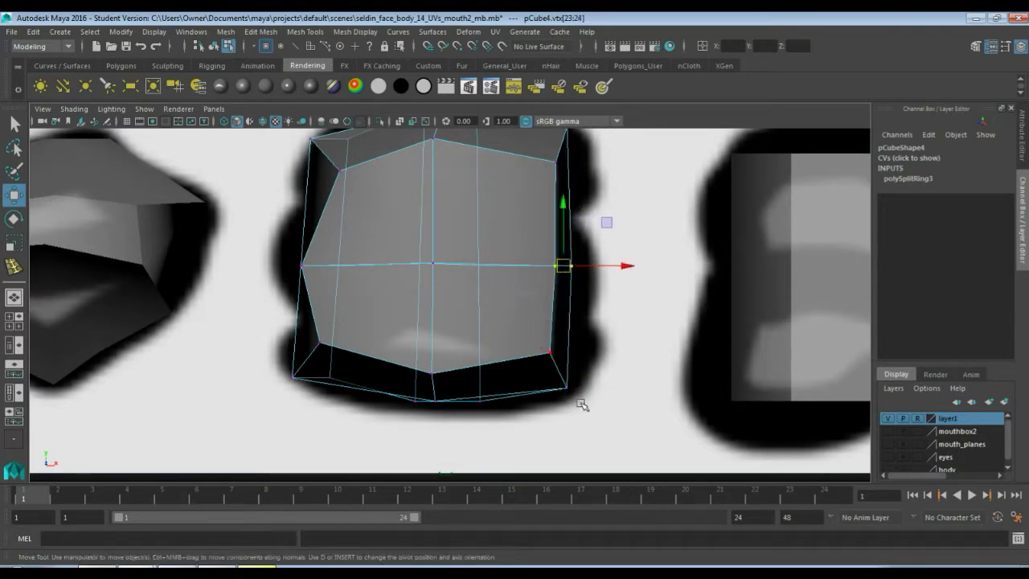
drag(543, 345, 581, 404)
drag(559, 371, 568, 373)
alt+middle_drag(634, 253, 632, 315)
drag(524, 186, 567, 221)
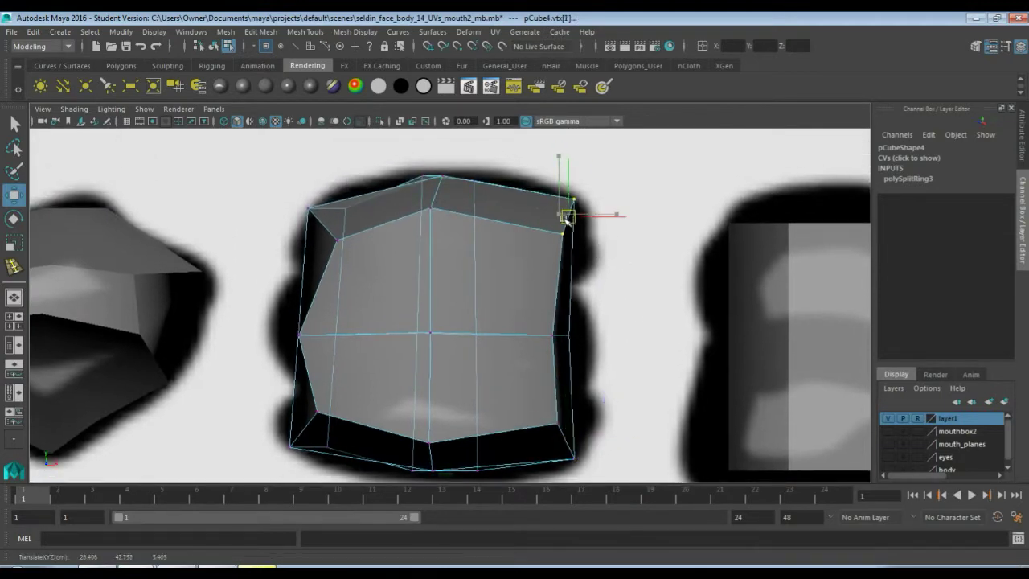
Step: Pull the fourth tooth's left middle vertices inward and raise the upper left inner vertices toward the outline
alt+middle_drag(324, 235, 386, 204)
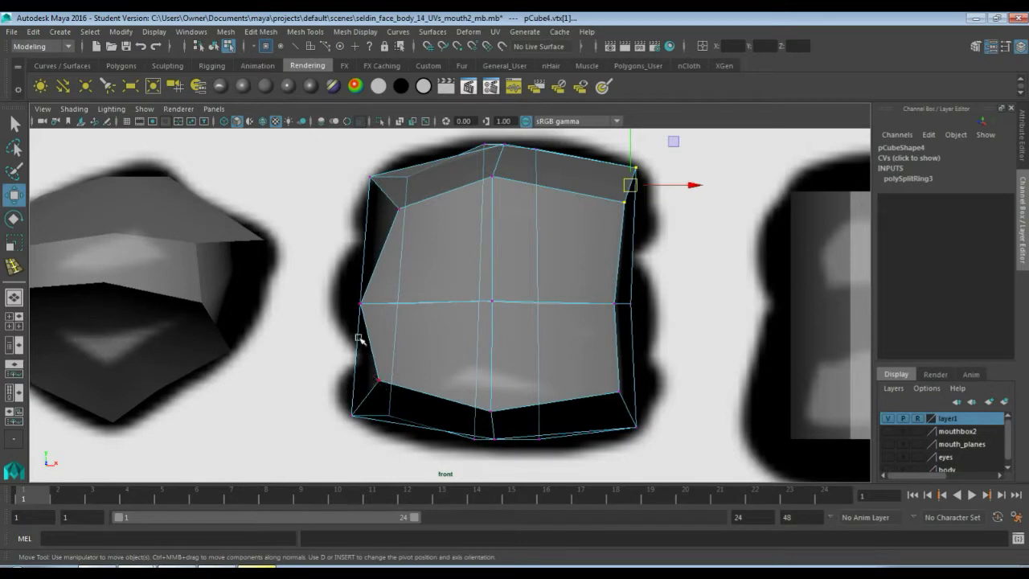
drag(347, 295, 388, 305)
click(407, 174)
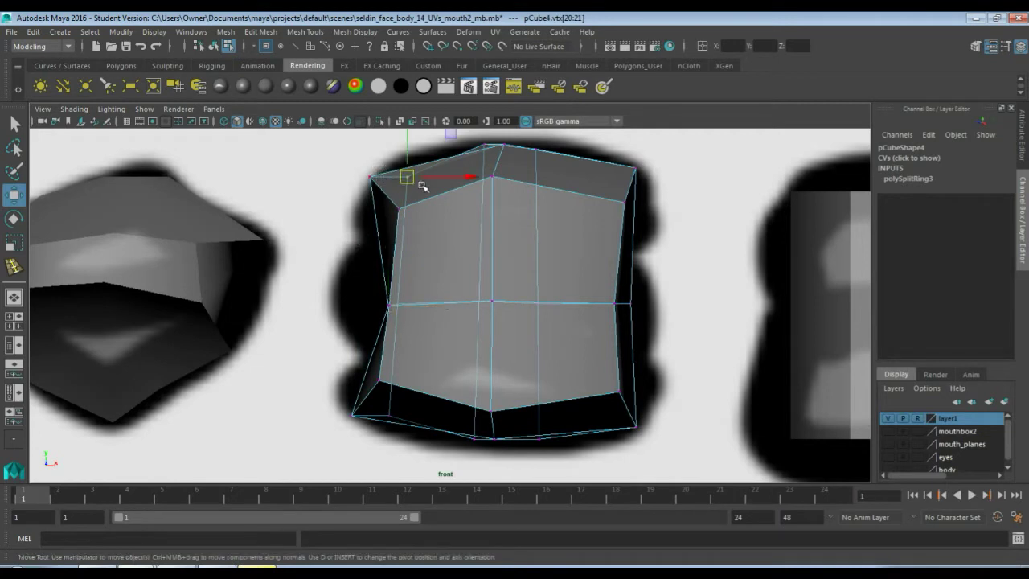
drag(406, 175, 403, 157)
click(399, 208)
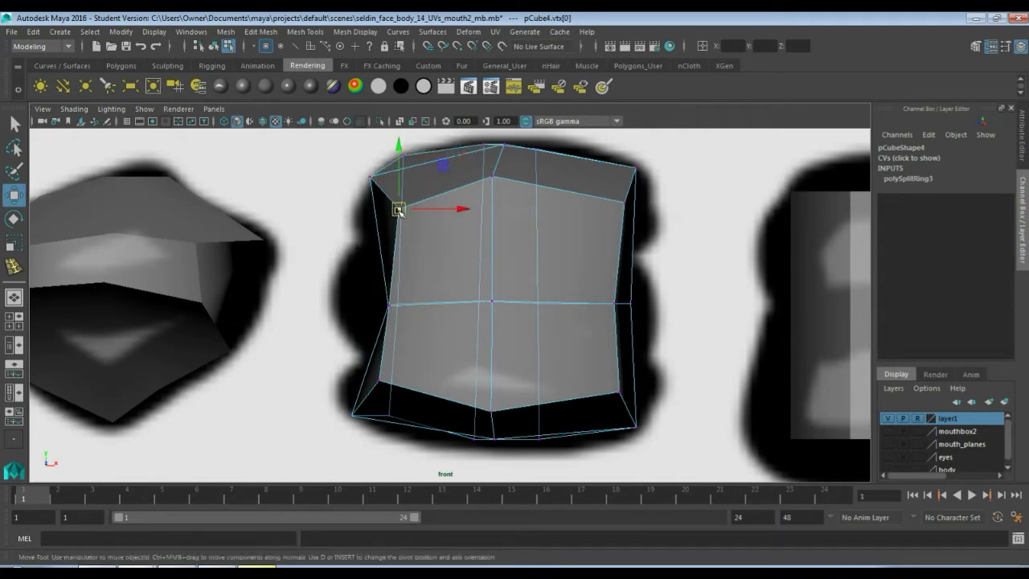
drag(399, 208, 399, 194)
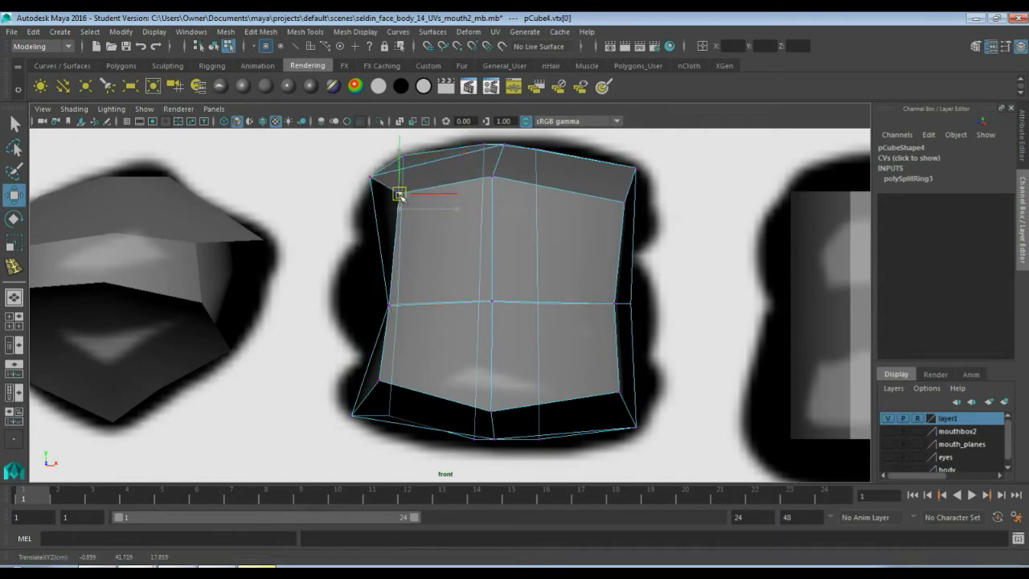
Step: Raise the fourth tooth's outer and front lower left corner vertices and lower the neighbouring rear vertex to round that corner
click(354, 414)
drag(353, 415, 353, 401)
click(380, 383)
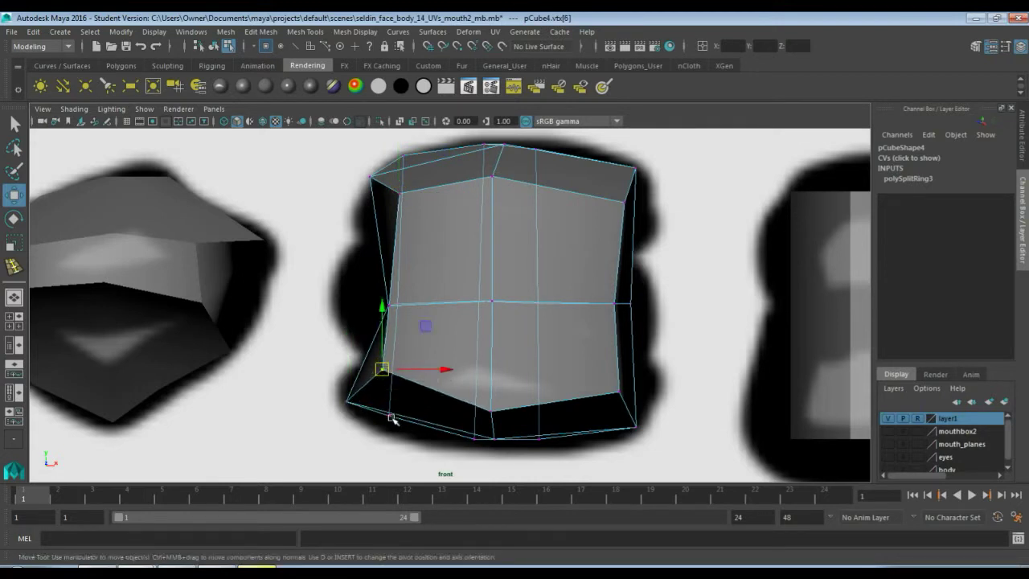
click(391, 416)
drag(388, 422, 386, 424)
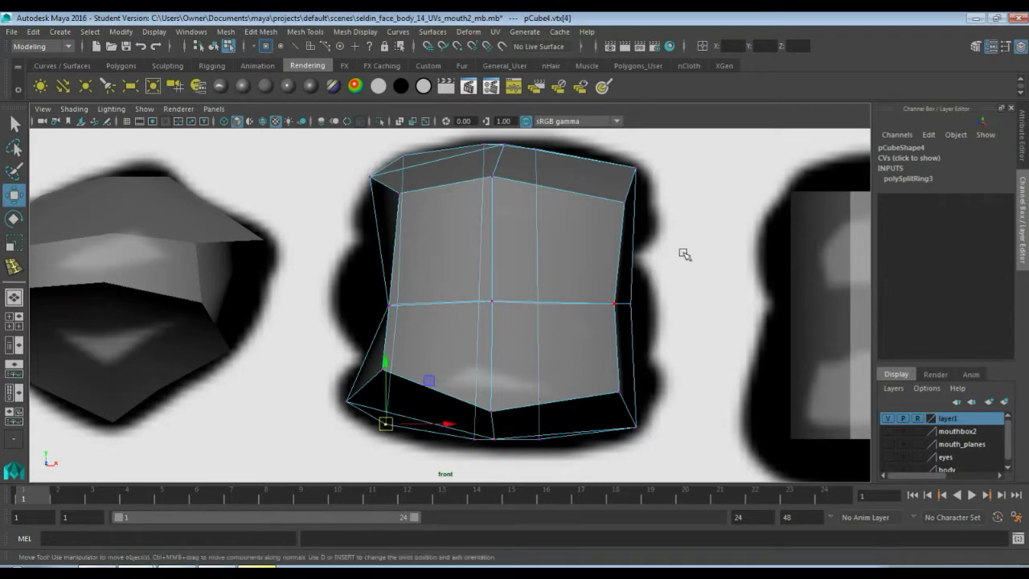
Step: In perspective view, push the fourth tooth's front middle-row vertices inward in depth and check the shape from several angles
key(space)
key(space)
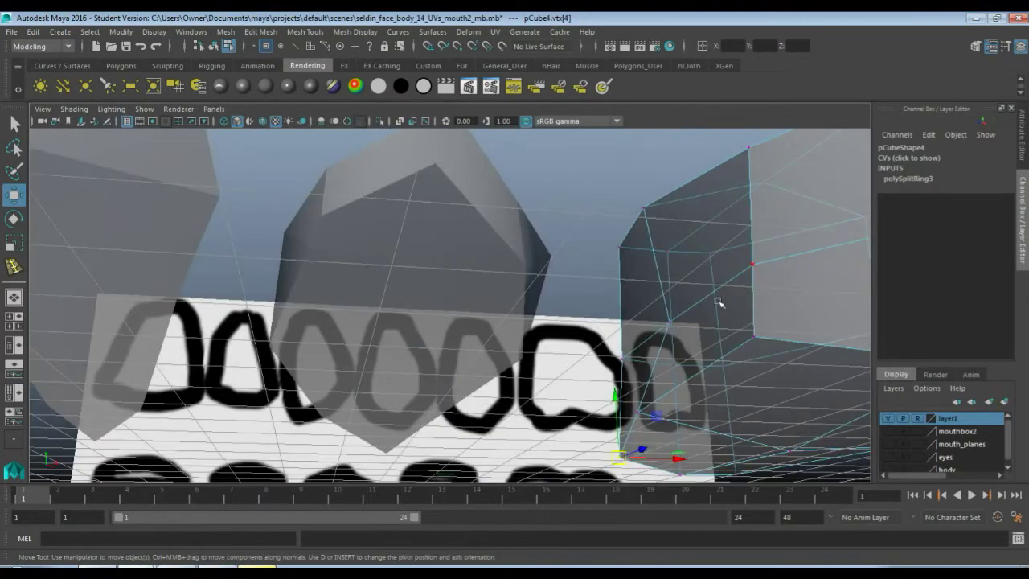
alt+drag(716, 299, 537, 289)
click(575, 307)
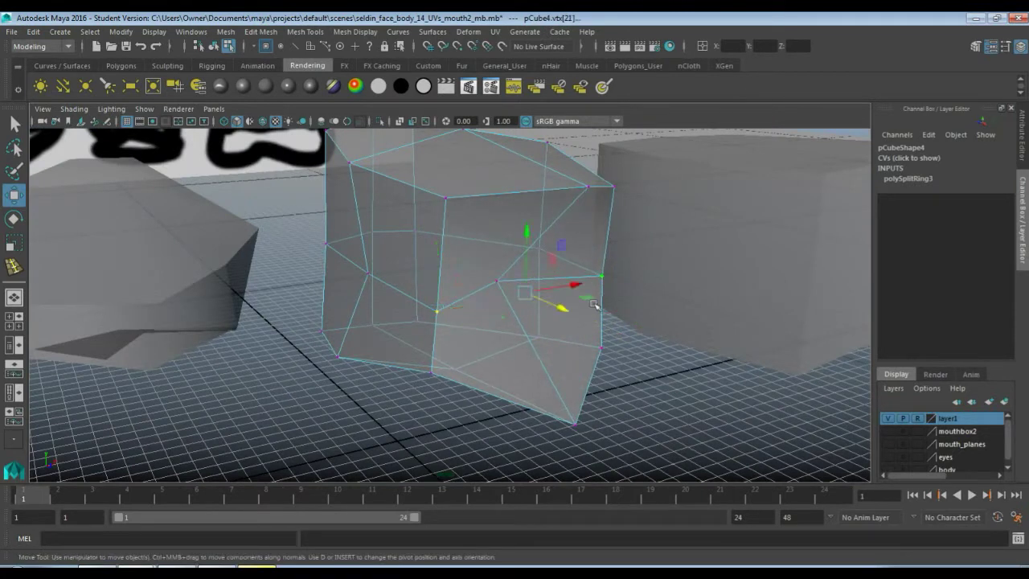
drag(560, 310, 532, 295)
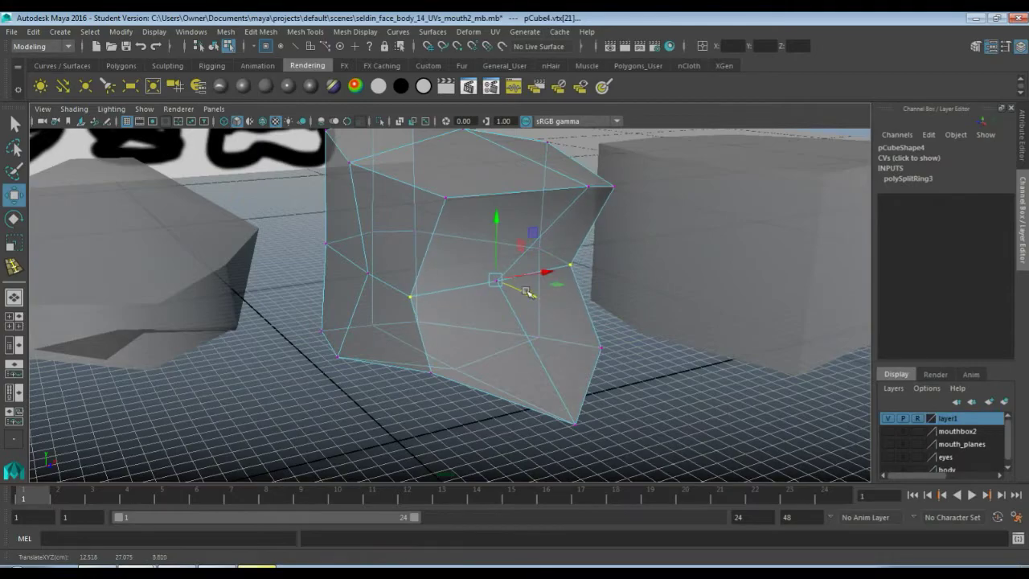
alt+drag(595, 310, 551, 334)
alt+drag(462, 298, 447, 272)
alt+middle_drag(447, 272, 442, 286)
alt+drag(441, 286, 523, 257)
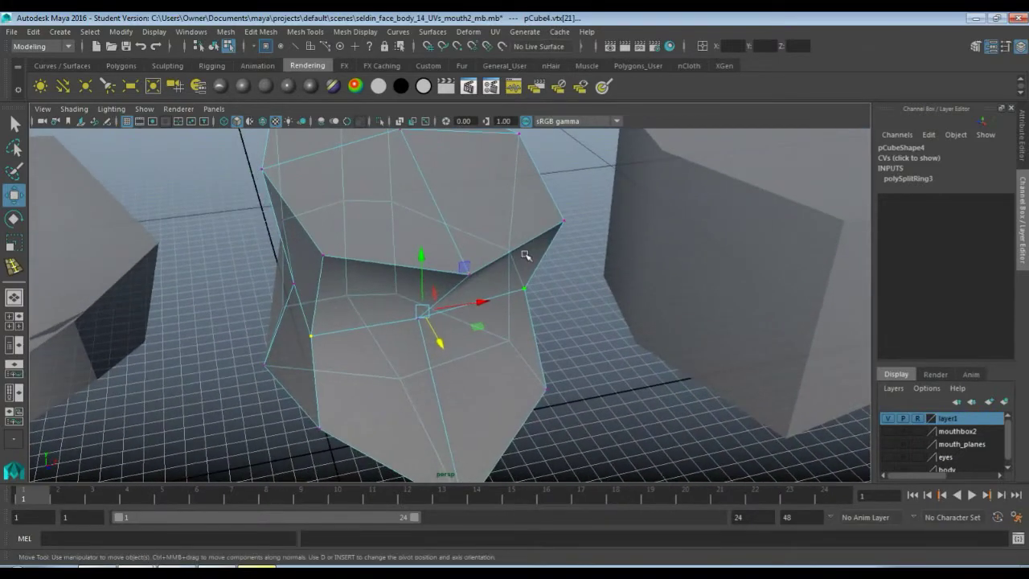
Step: In front view, insert a horizontal edge loop around the middle of the fifth tooth with the Insert Edge Loop tool
key(space)
key(space)
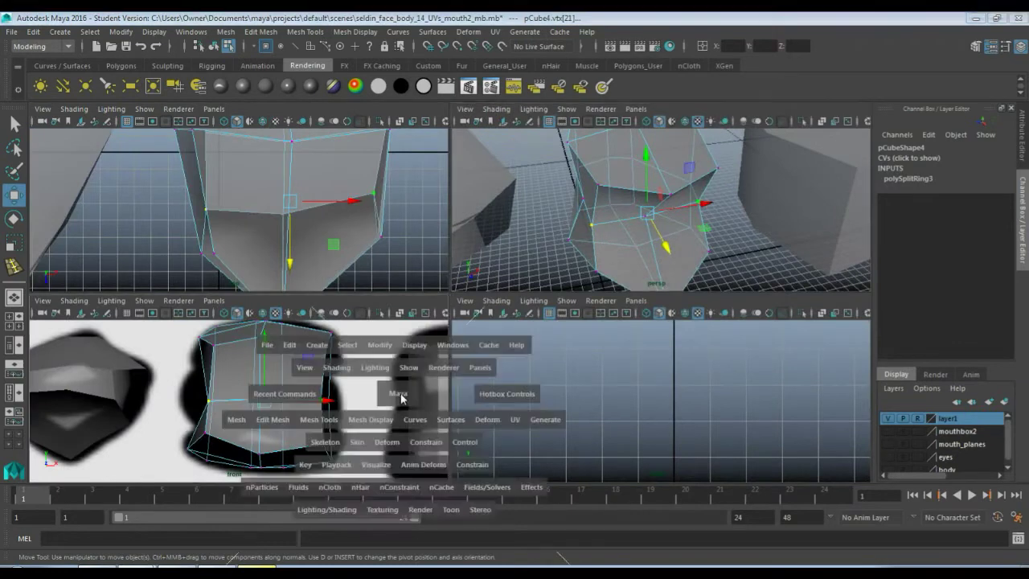
key(space)
alt+middle_drag(761, 336, 329, 322)
click(489, 317)
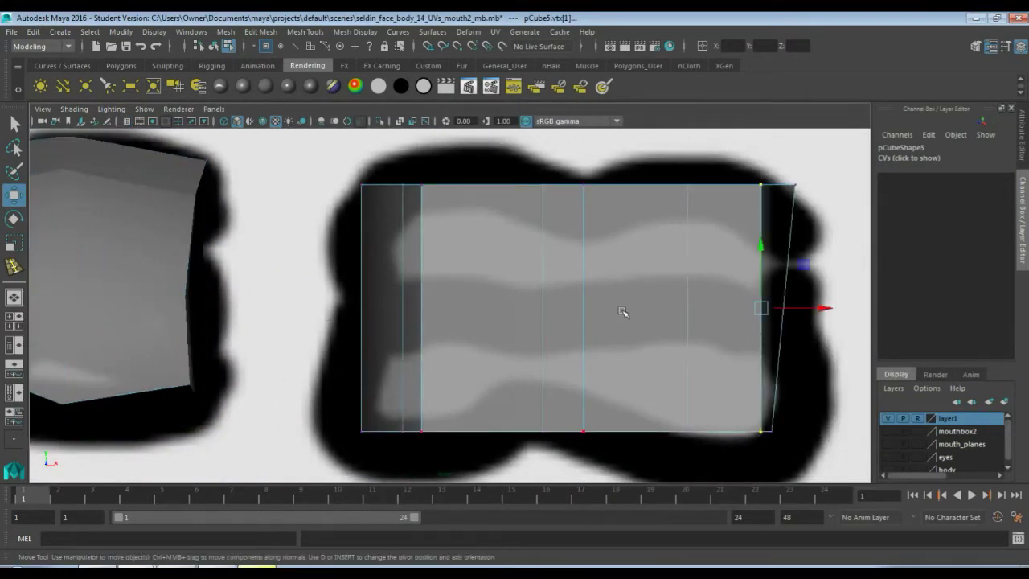
alt+middle_drag(623, 311, 584, 282)
key(F10)
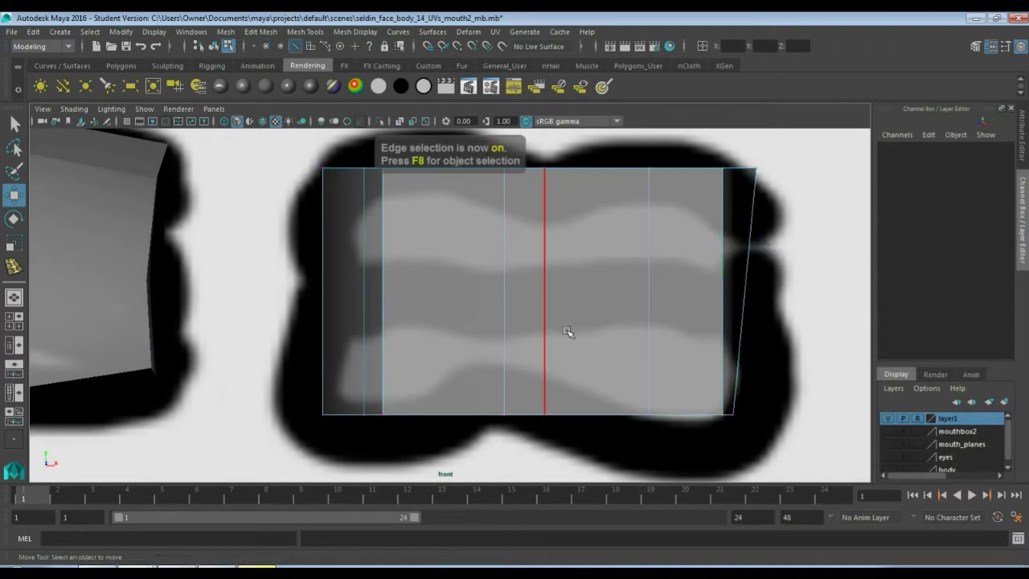
click(571, 321)
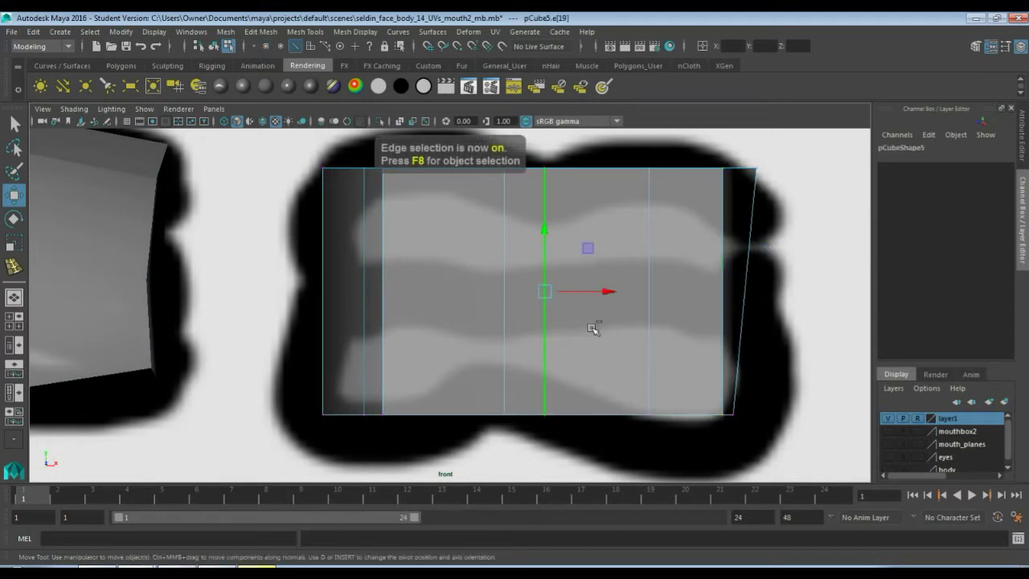
shift+right_drag(593, 328, 602, 416)
click(547, 302)
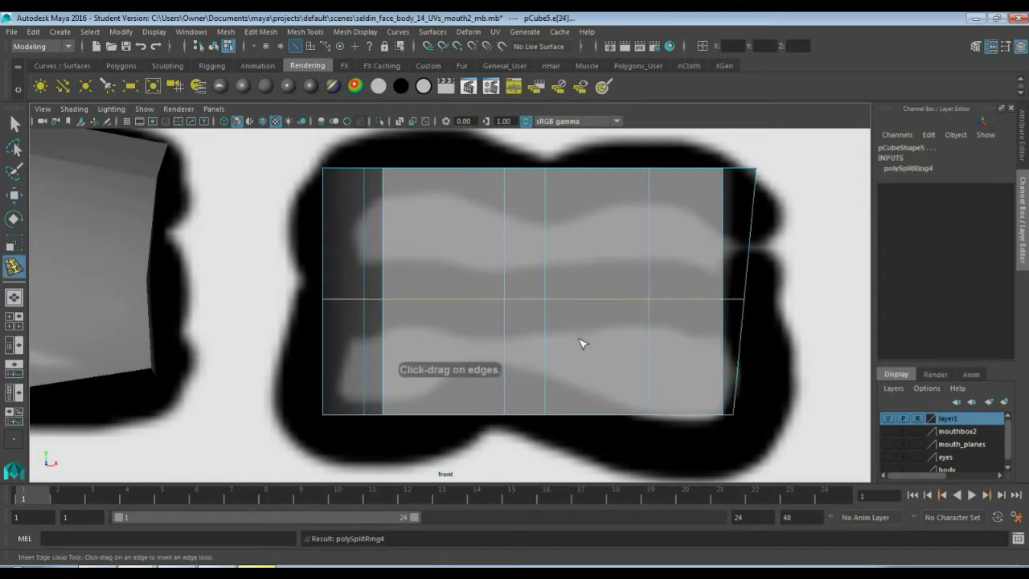
Step: Lower the fifth tooth's upper right corner vertices slightly inward and raise the neighbouring top vertex to the outline's right hump
key(F9)
key(q)
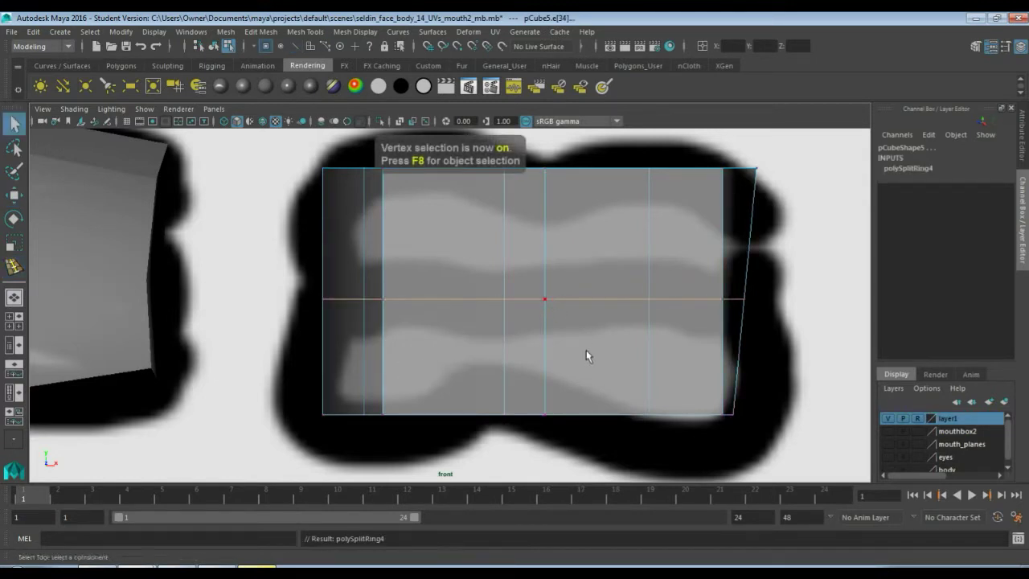
alt+middle_drag(599, 262, 593, 300)
drag(672, 200, 764, 260)
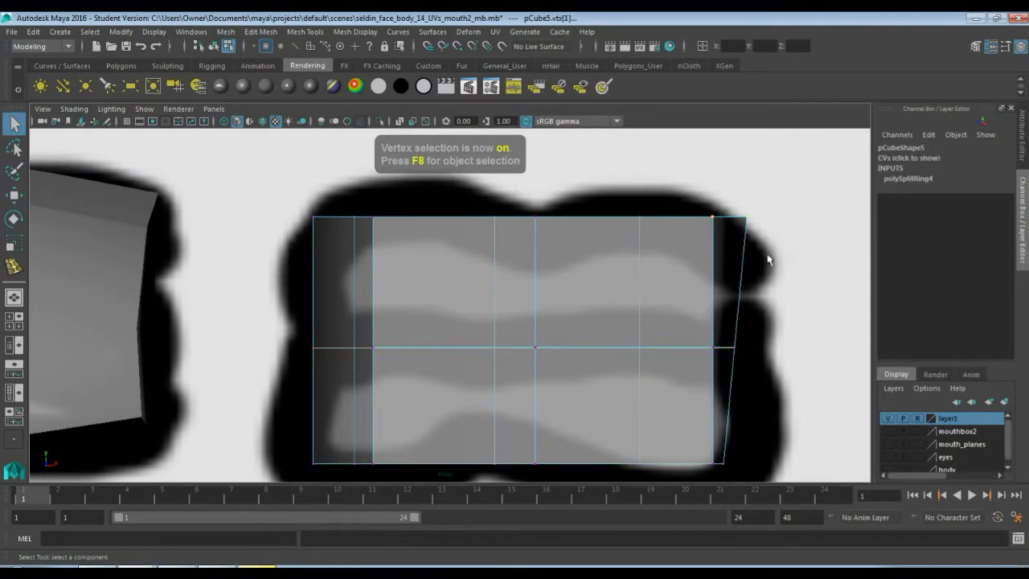
key(w)
mouse_move(718, 228)
mouse_down()
mouse_move(726, 219)
mouse_move(720, 228)
mouse_up()
drag(621, 204, 641, 193)
Step: Lower the fifth tooth's top middle vertices into the outline's dip and move the upper left corner vertices up and inward
drag(491, 204, 536, 226)
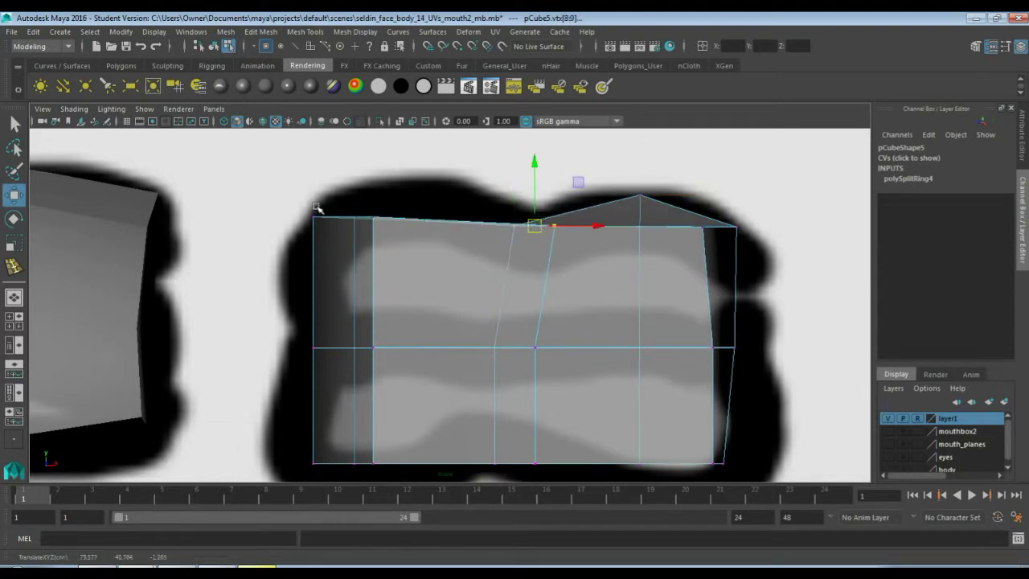
drag(318, 207, 400, 247)
drag(343, 217, 366, 191)
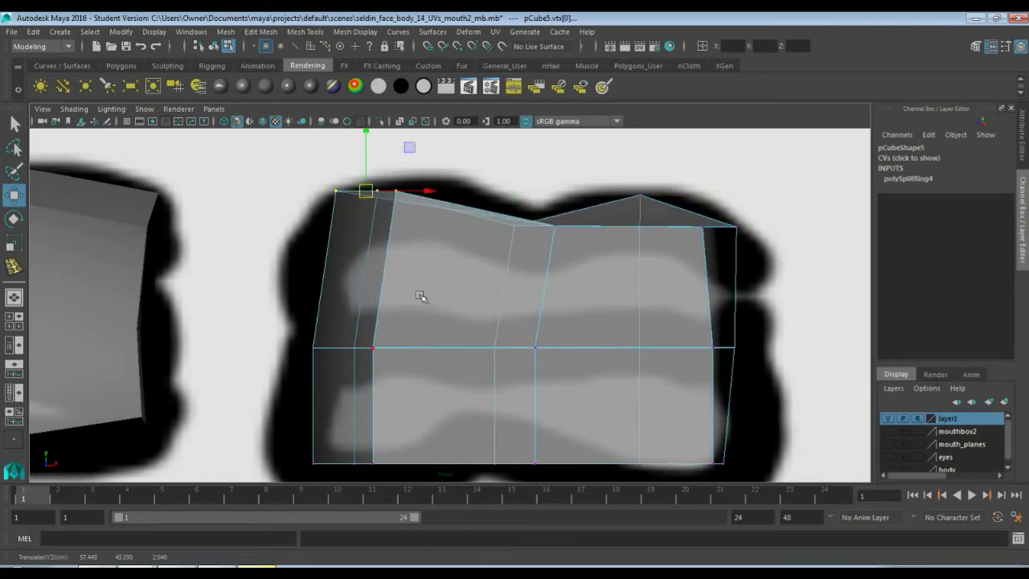
Step: Shape the fifth tooth's bottom edge to the outline: lower both corners outward and raise the middle vertices into the notch
alt+middle_drag(389, 367, 367, 241)
drag(259, 271, 389, 357)
drag(324, 339, 302, 371)
drag(474, 332, 489, 313)
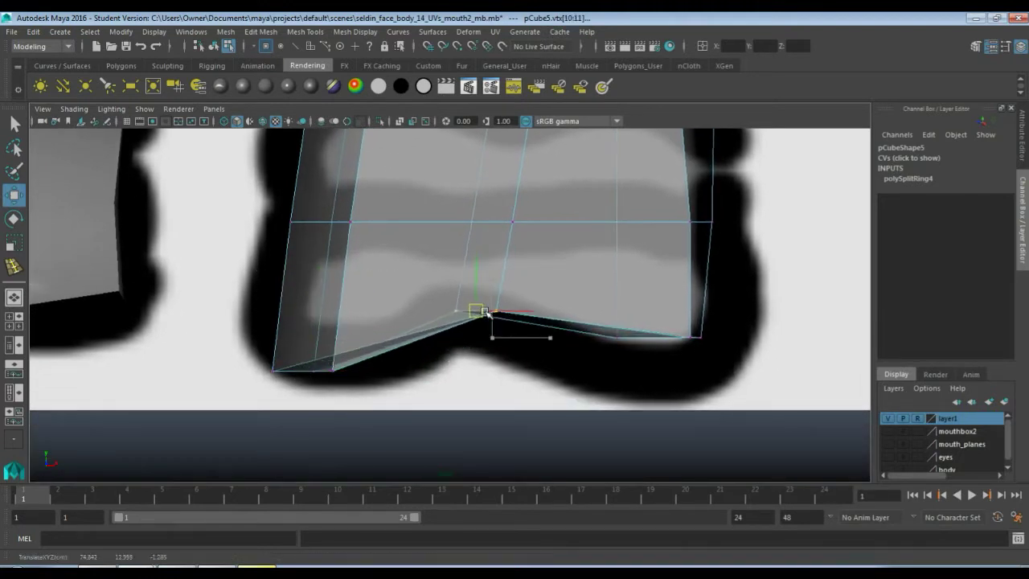
drag(591, 309, 743, 382)
drag(675, 342, 685, 367)
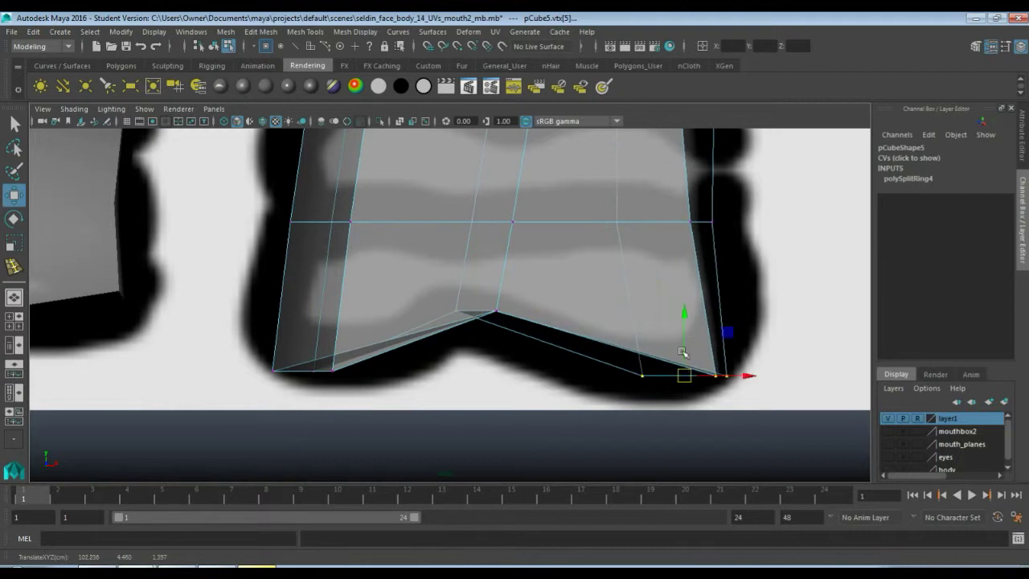
Step: Move the fifth tooth's middle-row vertices outward on the right and left sides to widen it toward the outline
alt+middle_drag(684, 367, 691, 319)
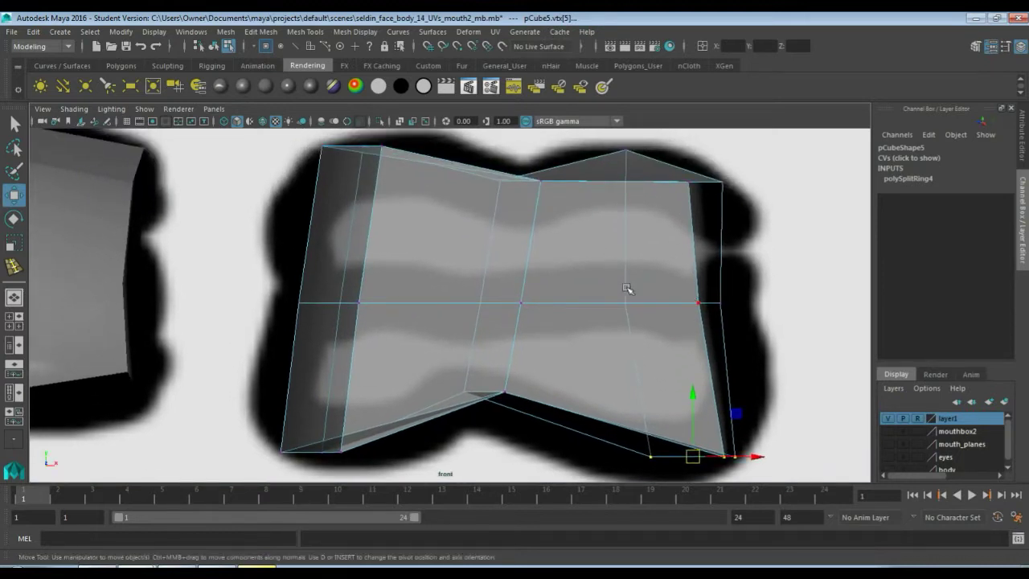
drag(632, 288, 711, 338)
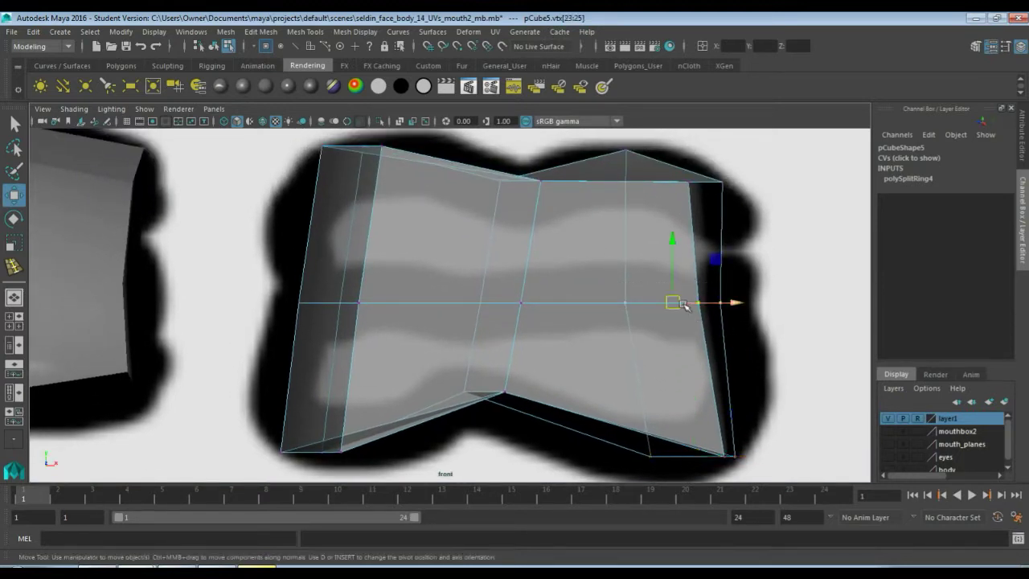
drag(678, 298, 696, 302)
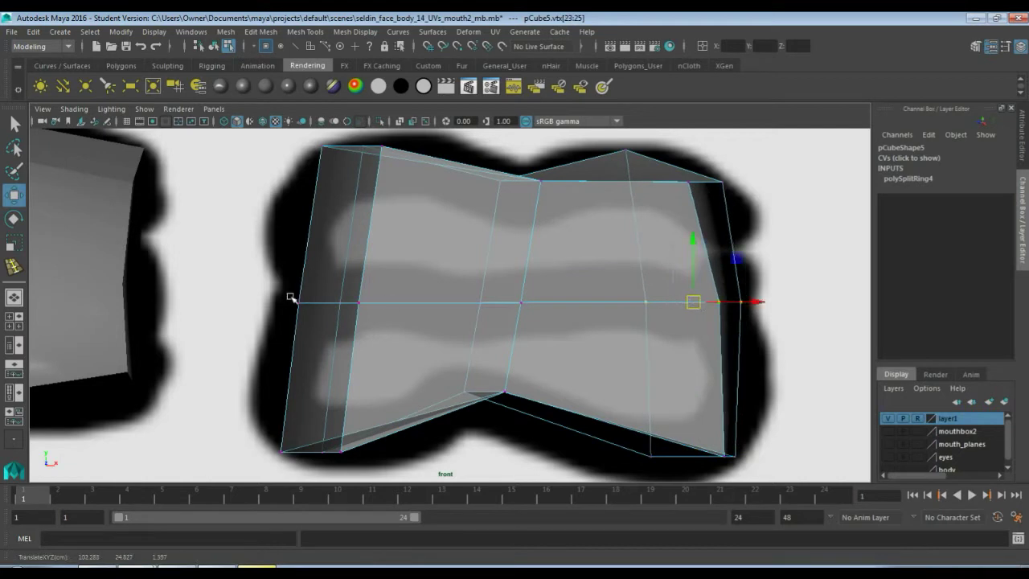
drag(291, 297, 374, 329)
drag(334, 302, 322, 305)
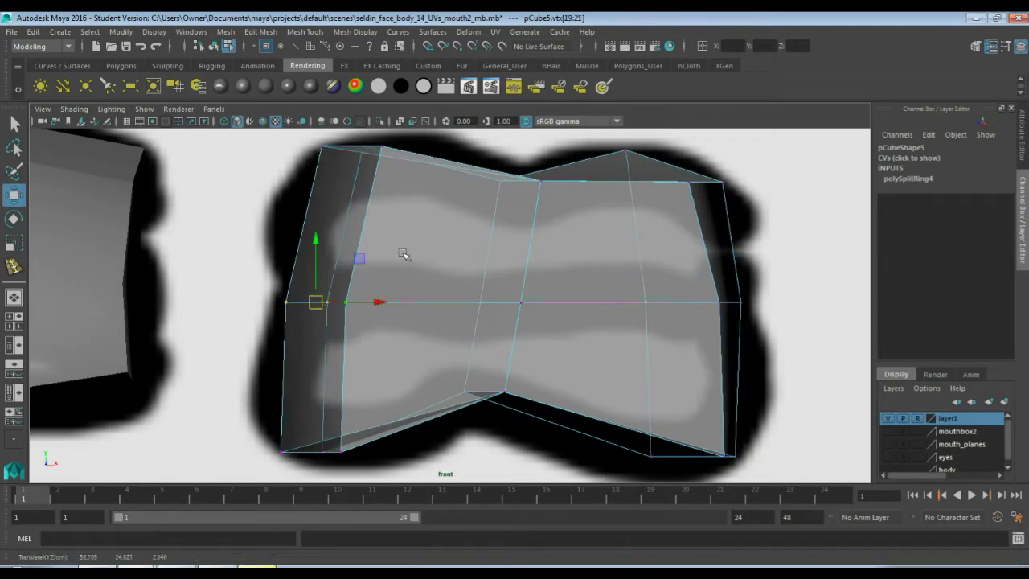
Step: Lower the fifth tooth's three upper front vertices, bringing the left and right ones slightly inward, to inset the front face
alt+middle_drag(422, 207, 423, 237)
drag(373, 166, 389, 226)
drag(550, 199, 526, 238)
click(545, 233)
click(543, 213)
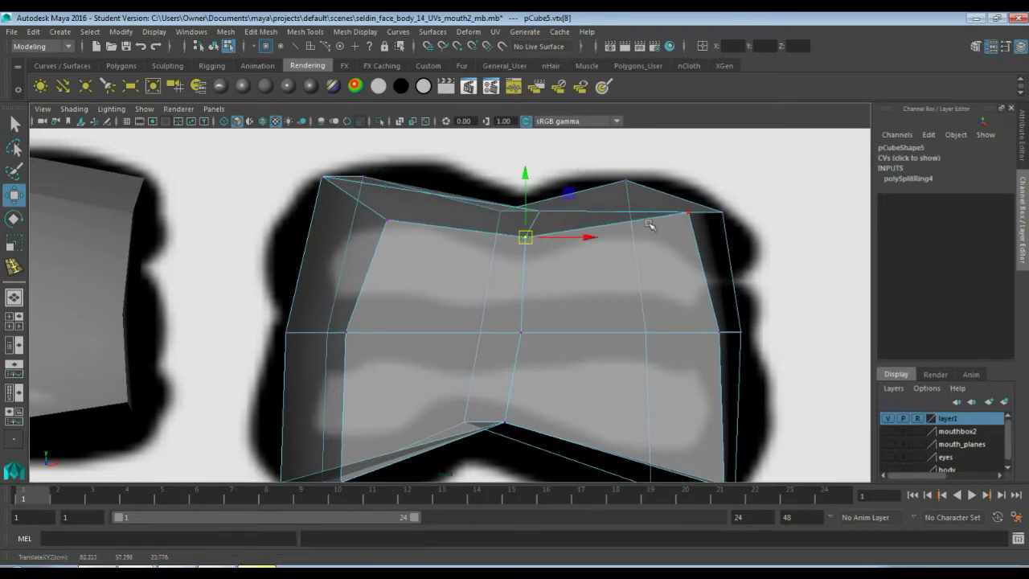
click(685, 215)
drag(685, 217, 685, 240)
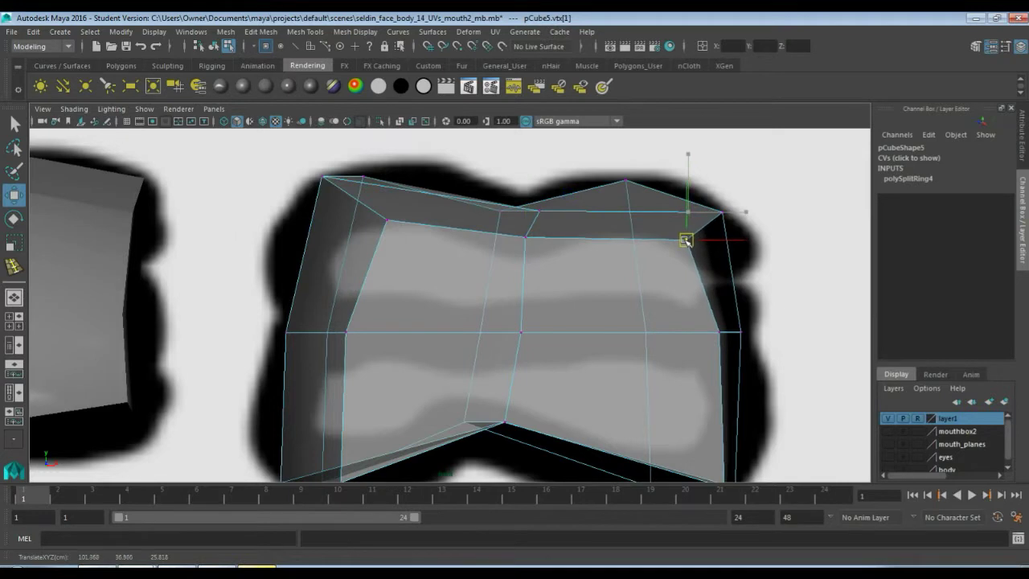
Step: Raise the fifth tooth's three lower front vertices above its bottom rim, bringing the right one slightly inward
alt+drag(662, 285, 410, 359)
click(326, 424)
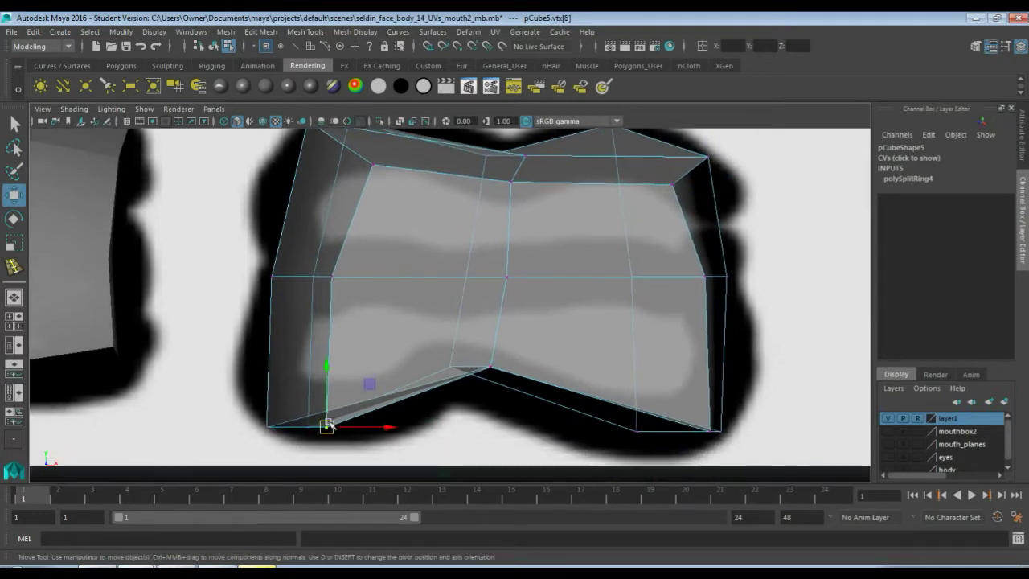
drag(327, 421, 329, 379)
click(491, 365)
drag(494, 359, 491, 341)
click(682, 404)
drag(713, 432, 691, 389)
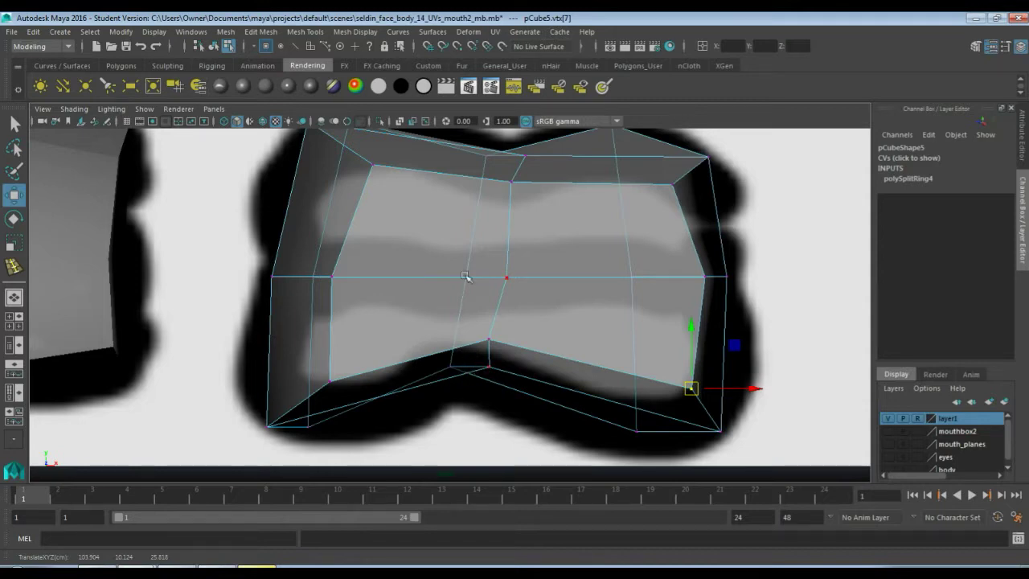
Step: In perspective view, push the fifth tooth's three front middle-row vertices inward in depth and check the groove from the side
key(space)
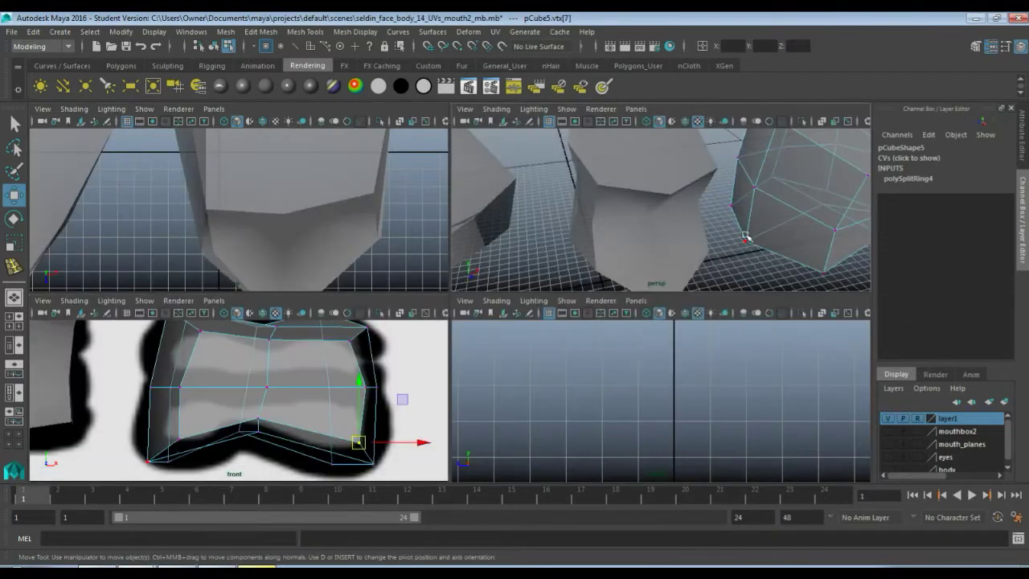
key(space)
alt+middle_drag(735, 249, 761, 269)
alt+drag(392, 285, 382, 310)
click(323, 348)
shift+click(490, 330)
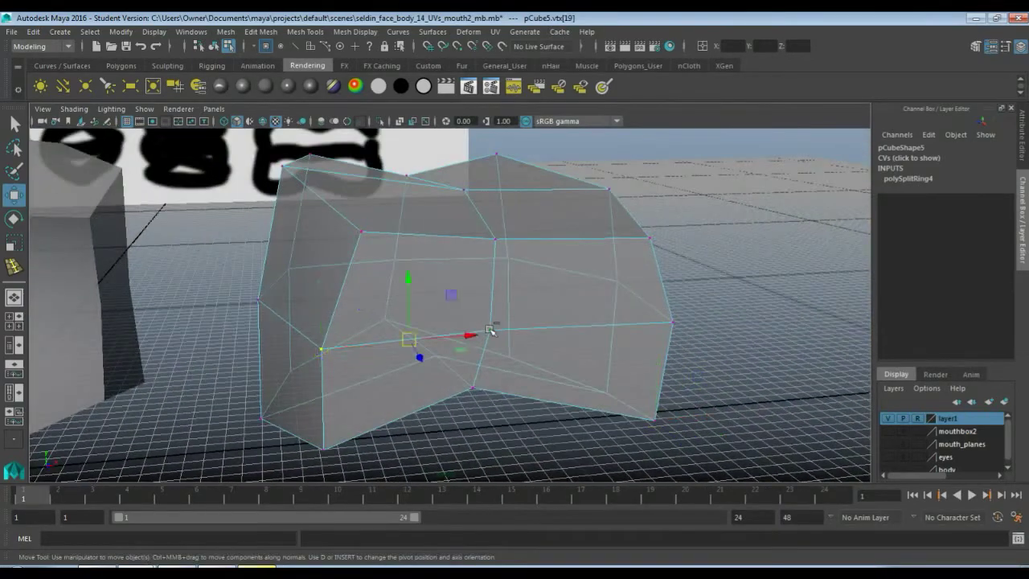
shift+click(673, 322)
drag(536, 356, 472, 316)
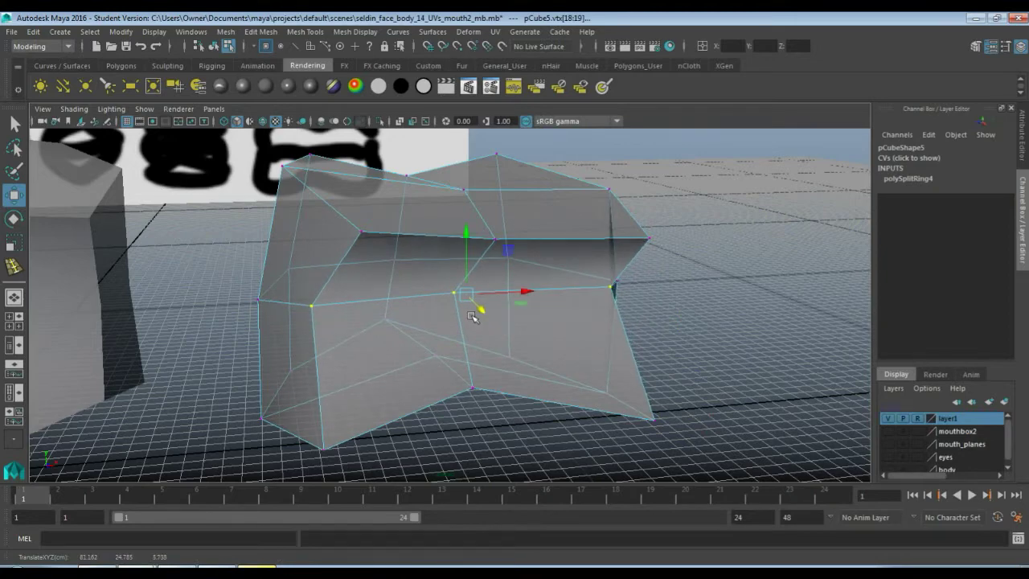
alt+drag(542, 324, 472, 325)
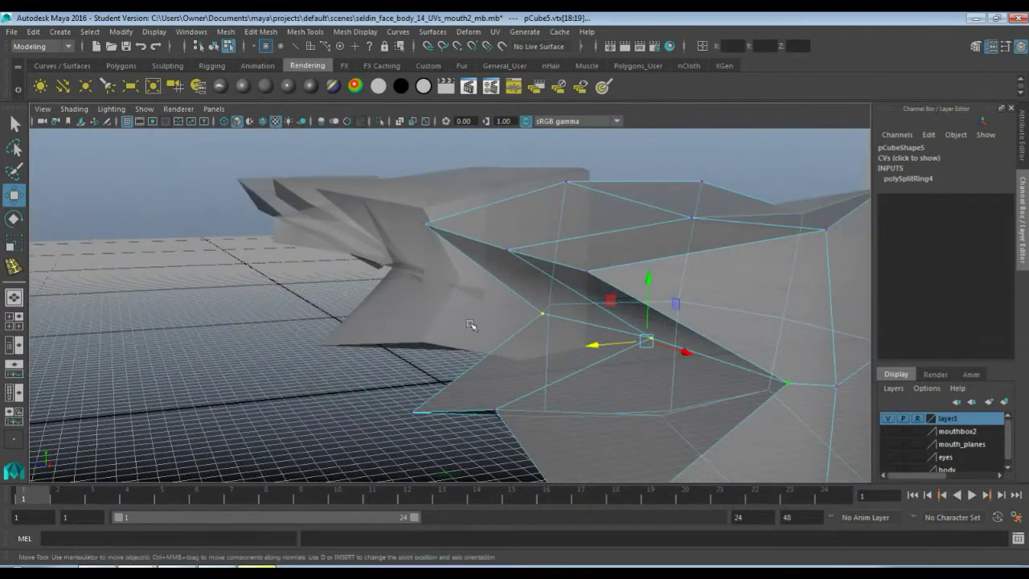
mouse_move(598, 351)
alt+mouse_down()
mouse_move(592, 340)
mouse_move(561, 349)
mouse_move(583, 380)
mouse_move(624, 356)
mouse_move(636, 374)
alt+mouse_up()
Step: In front view, lower the fifth tooth's bottom middle vertices slightly to the right and raise its top middle vertices slightly
key(space)
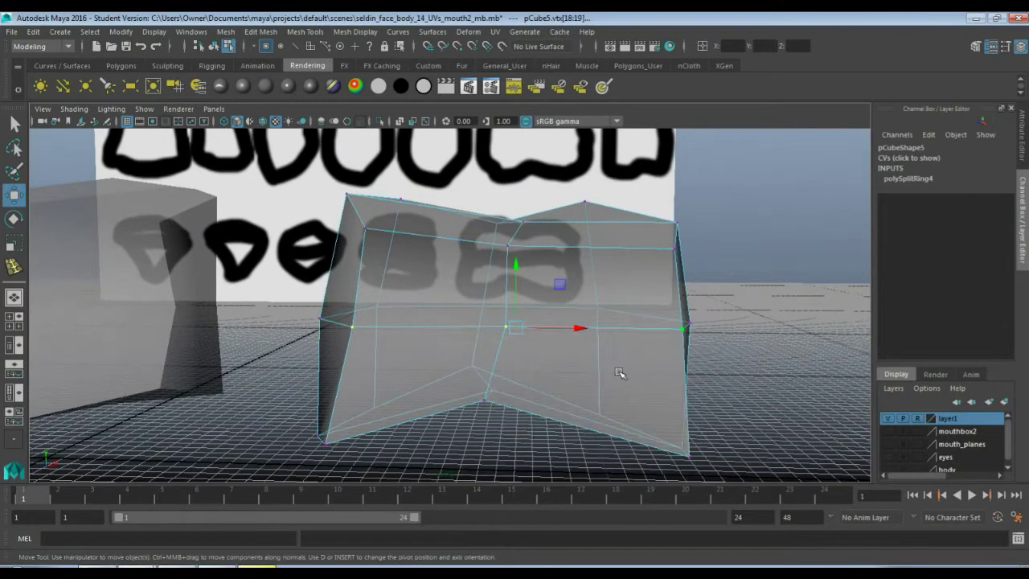
key(space)
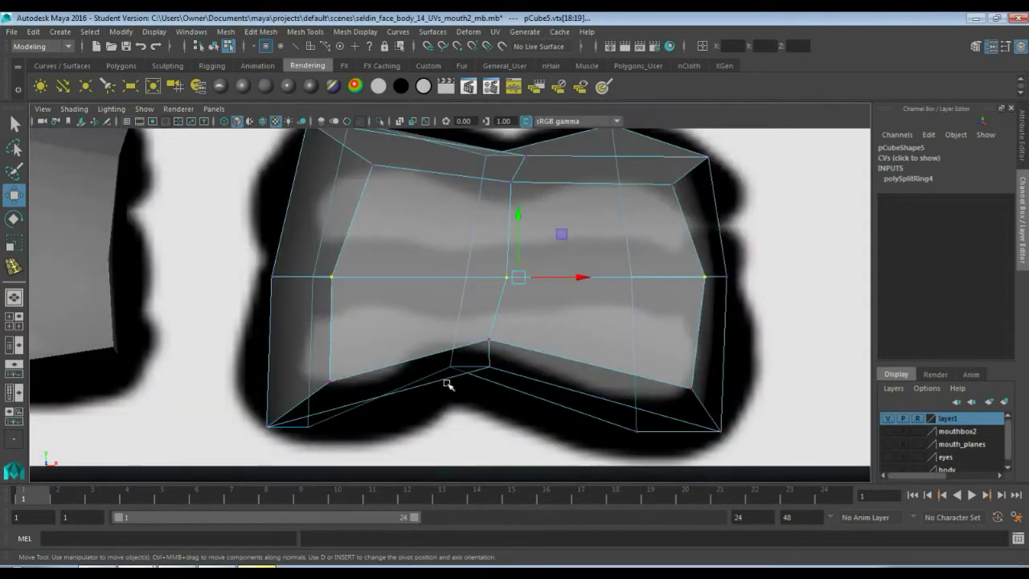
drag(440, 340, 500, 389)
drag(468, 354, 477, 375)
alt+middle_drag(477, 375, 467, 421)
drag(457, 183, 526, 267)
drag(490, 222, 485, 213)
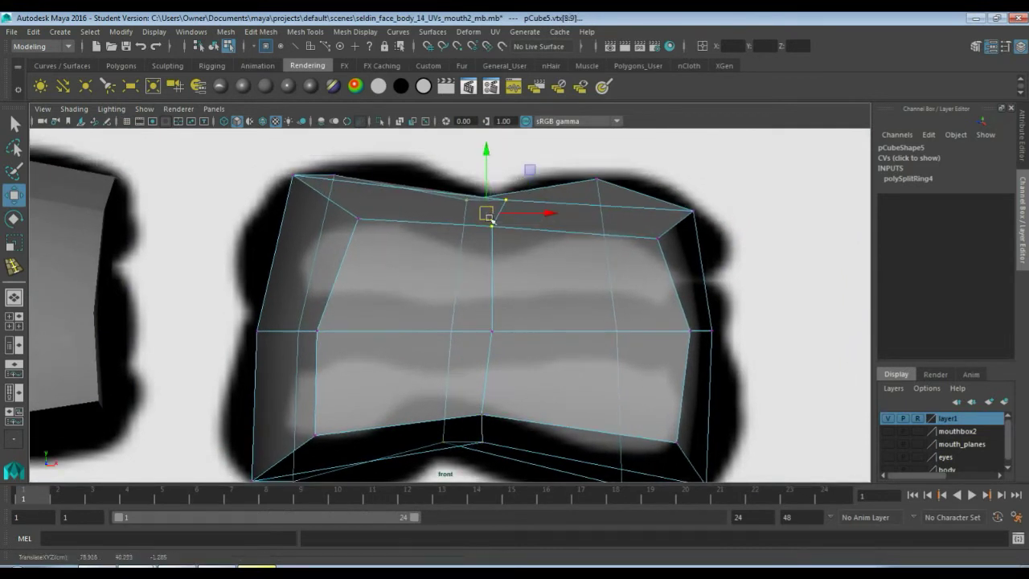
Step: Bend the fifth tooth's front middle row by lowering its left and right vertices and raising the centre one
click(316, 330)
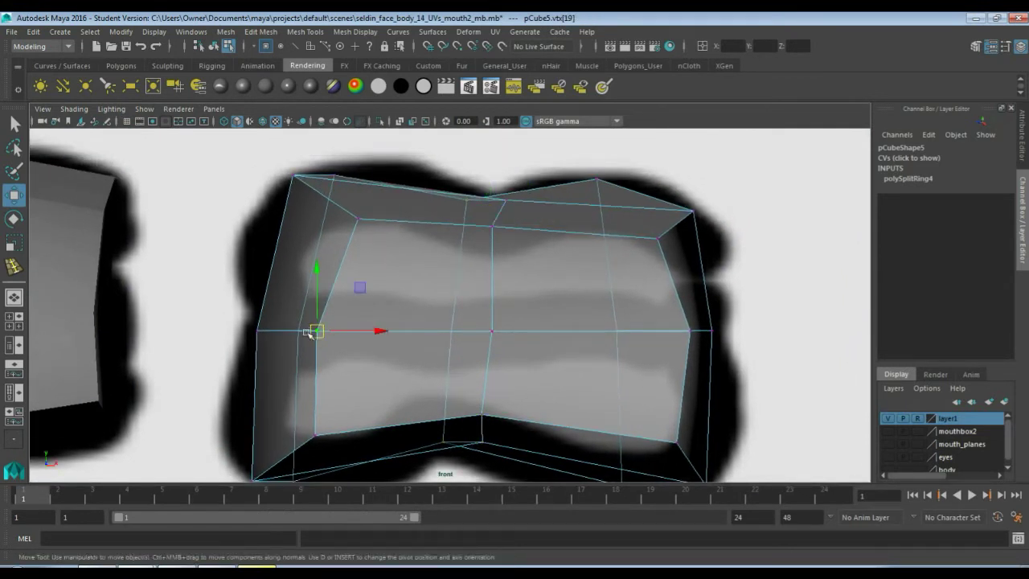
click(318, 330)
drag(310, 284, 314, 302)
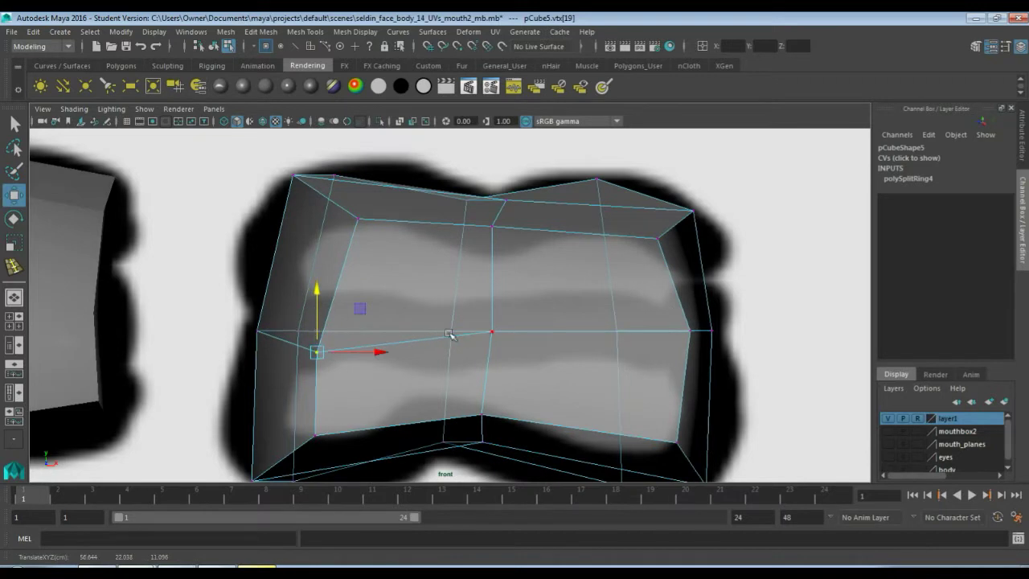
click(492, 330)
drag(491, 295, 492, 280)
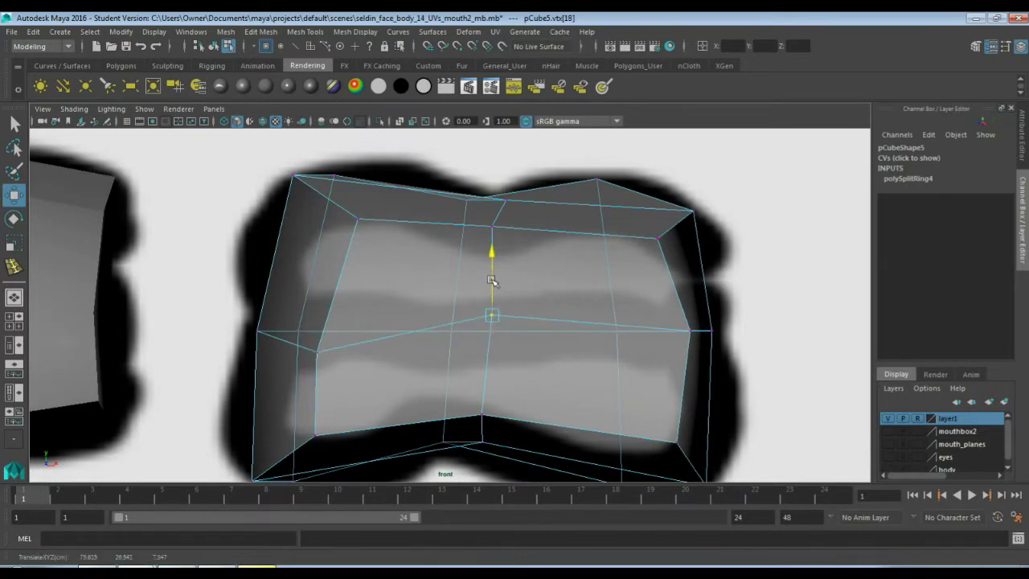
click(695, 330)
drag(692, 293, 660, 306)
Step: Examine the fifth tooth in perspective view from several angles alongside the other teeth
key(space)
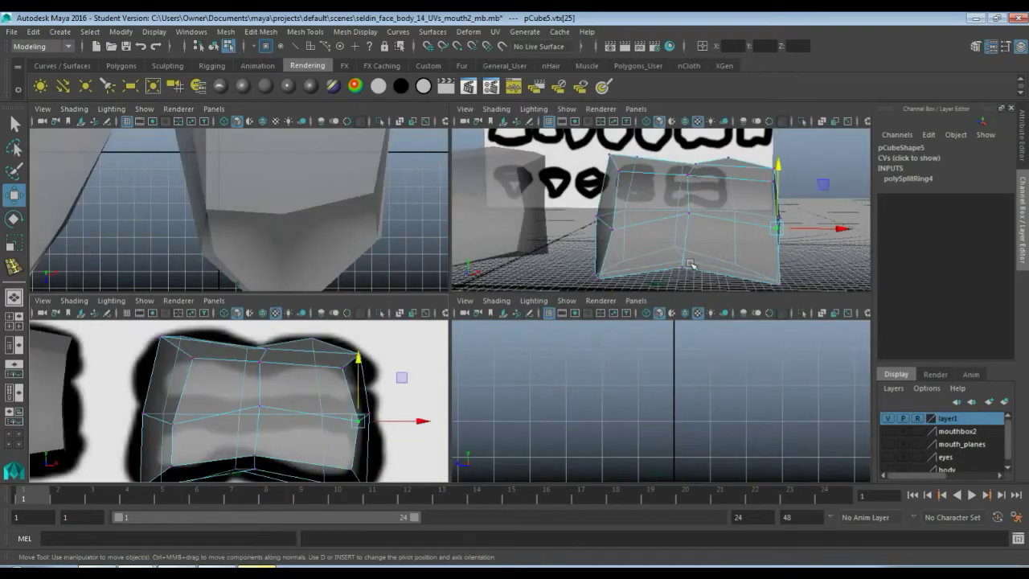
key(space)
alt+drag(611, 285, 459, 336)
key(f)
scroll(460, 338, down, 9)
scroll(461, 339, down, 5)
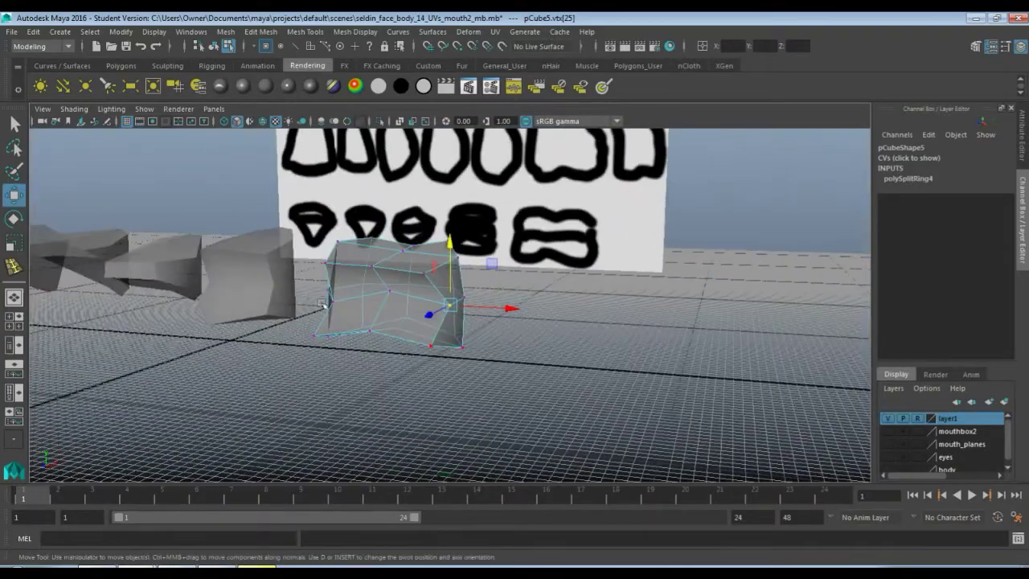
alt+middle_drag(323, 302, 526, 319)
alt+drag(526, 319, 542, 308)
alt+drag(337, 310, 453, 301)
Step: Leave vertex editing for object mode, deselect the fifth tooth and frame all five teeth
right_click(461, 254)
right_drag(461, 254, 490, 225)
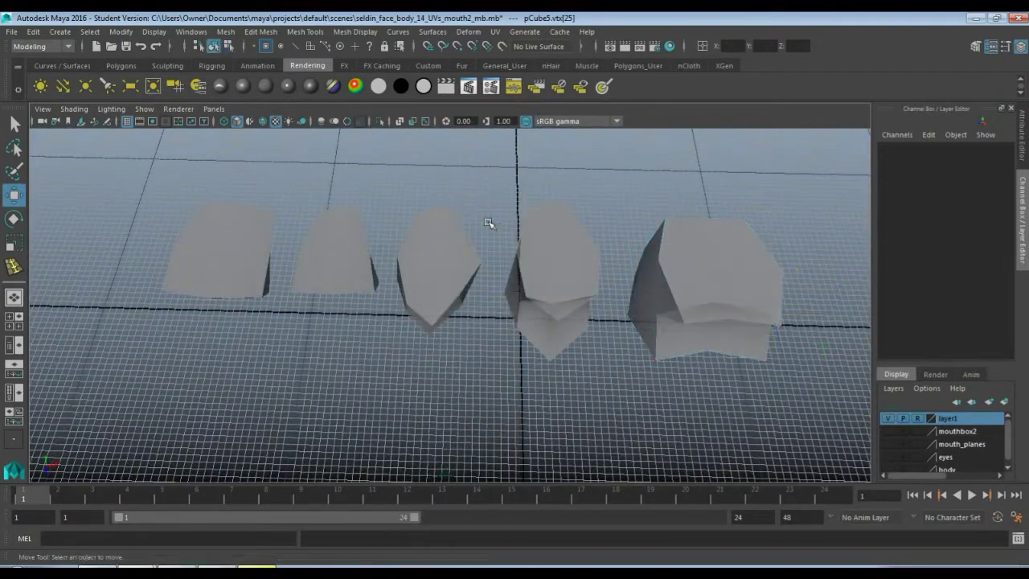
scroll(553, 278, down, 5)
scroll(553, 277, up, 4)
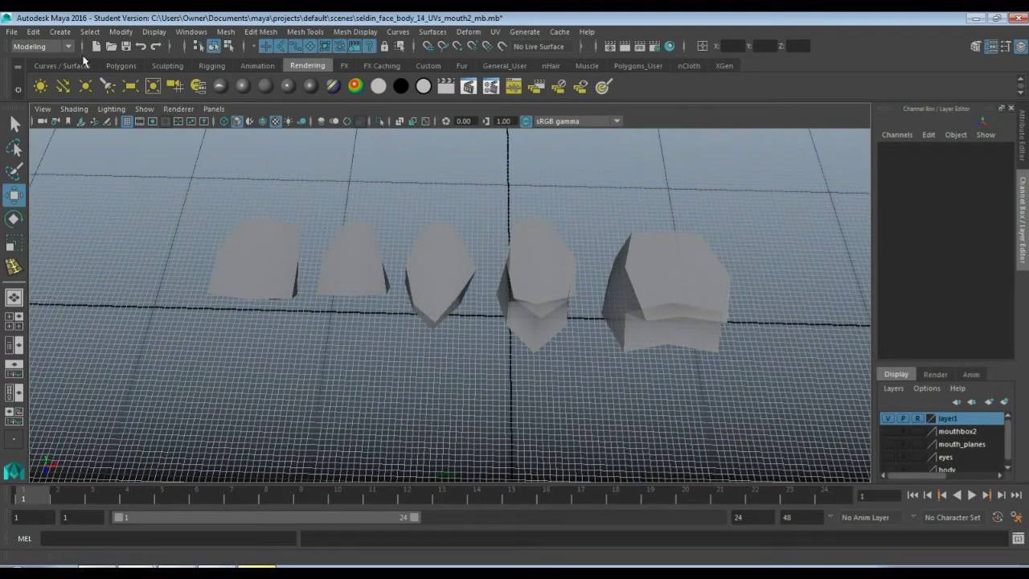
Step: Create a polygon cylinder primitive at the origin
click(55, 30)
mouse_move(90, 31)
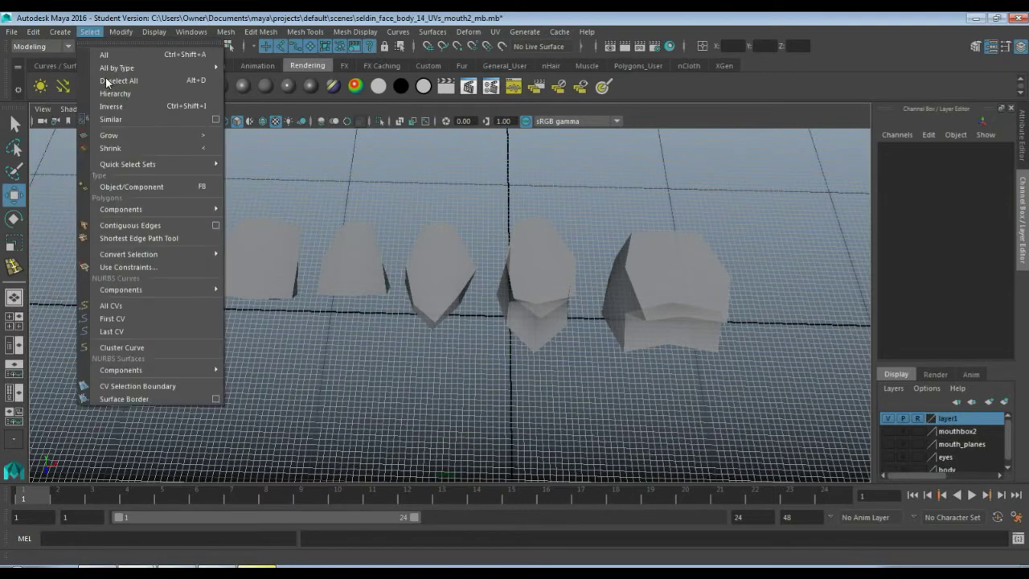
mouse_move(58, 32)
mouse_move(98, 77)
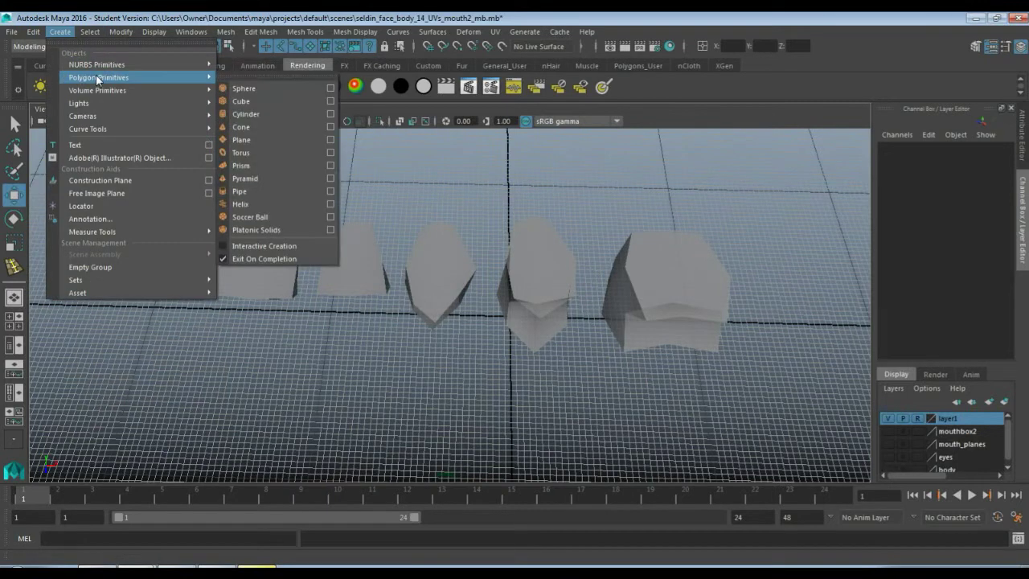
click(256, 112)
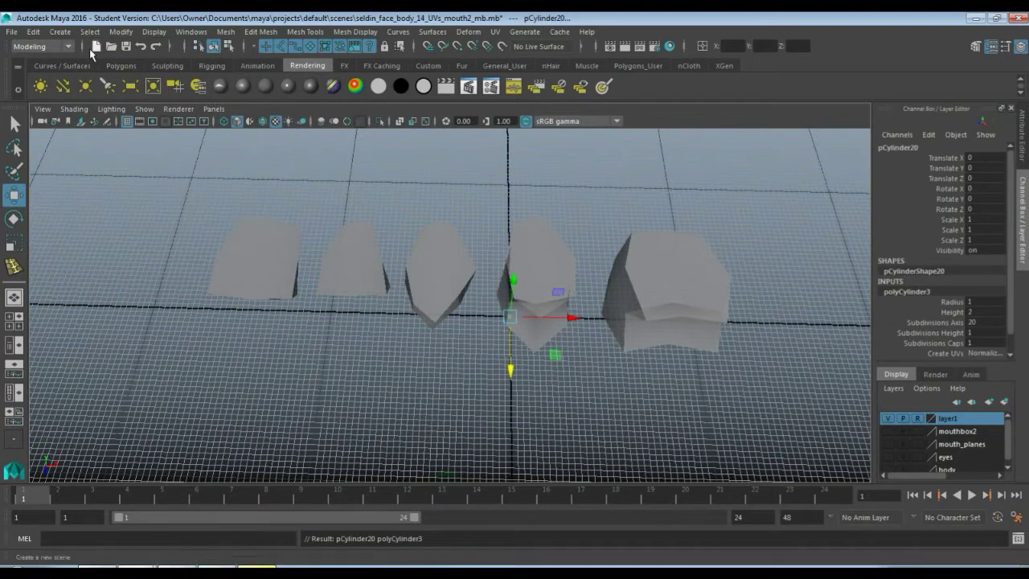
Step: Save the scene under its existing name and accept the student version notice
click(9, 32)
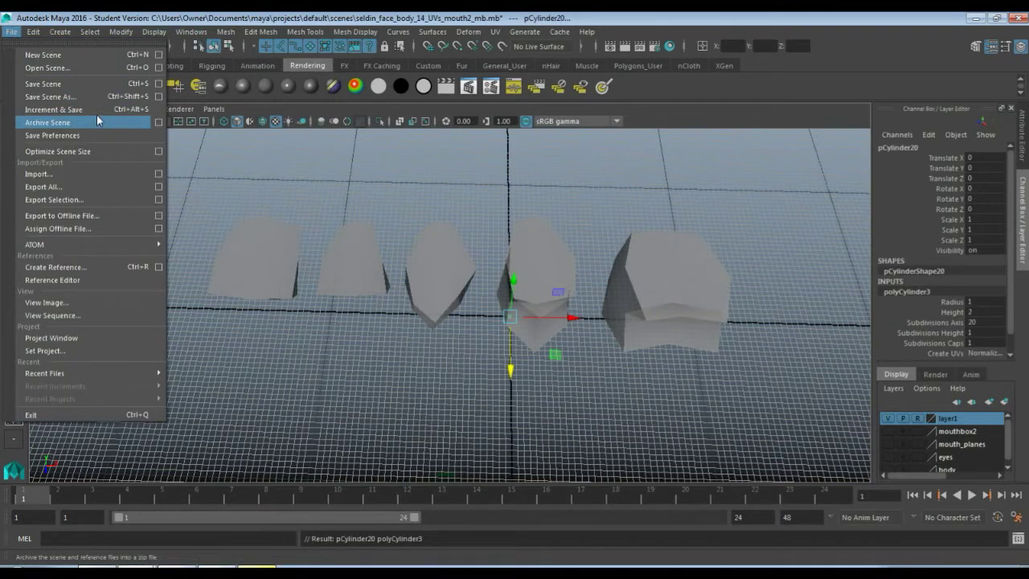
click(84, 86)
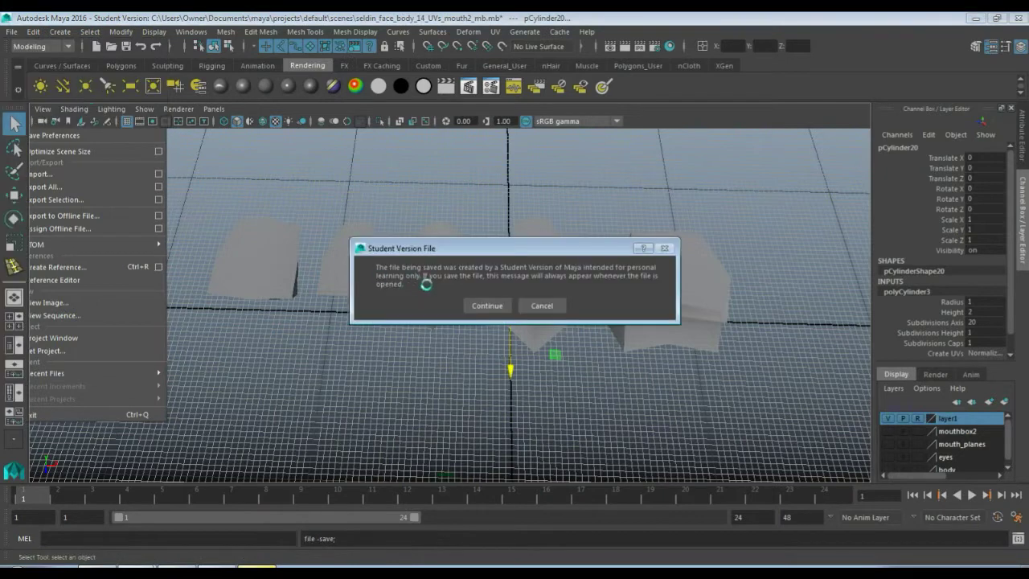
click(486, 304)
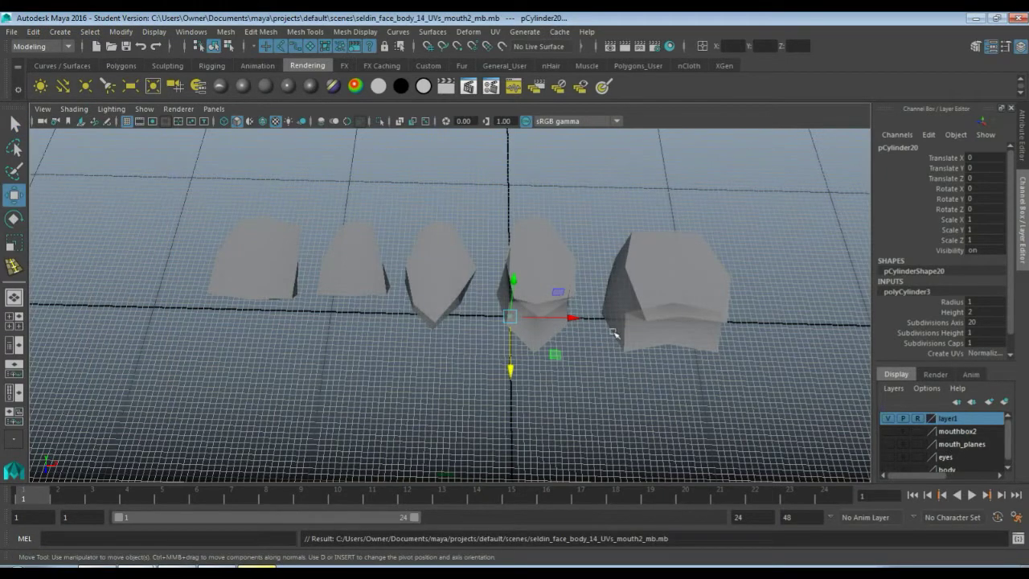
Step: Select all five teeth and move them together backward in depth, away from the new cylinder
click(232, 276)
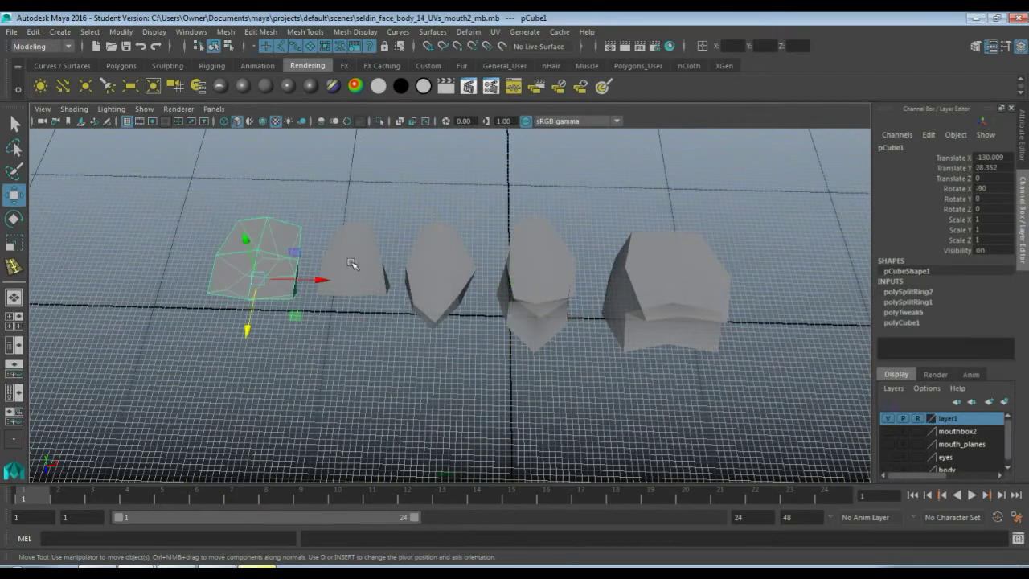
shift+click(356, 268)
shift+click(429, 276)
shift+click(546, 258)
shift+click(683, 268)
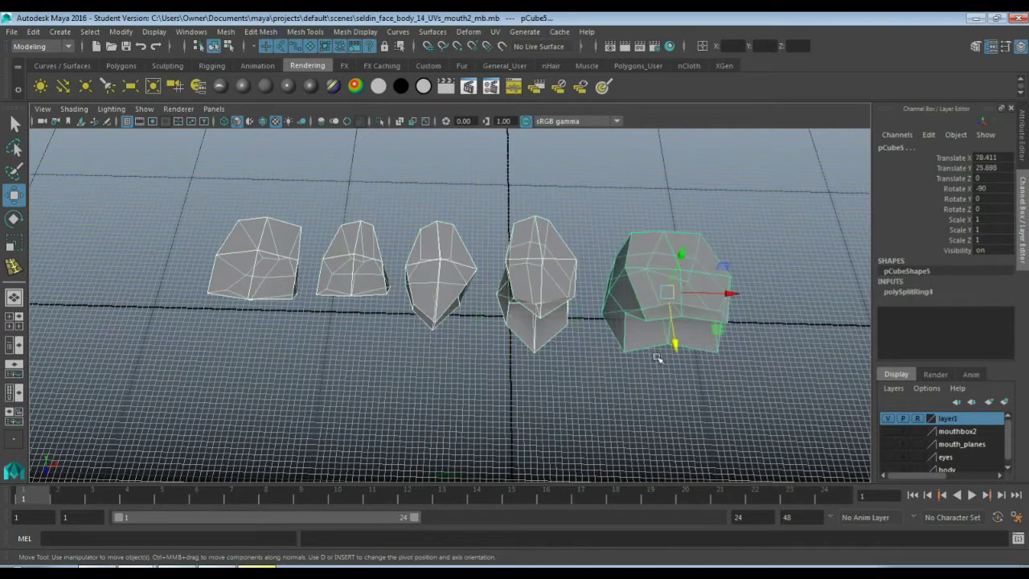
drag(679, 350, 662, 241)
Step: Select the cylinder at the origin and set its radius to 25
drag(461, 289, 568, 359)
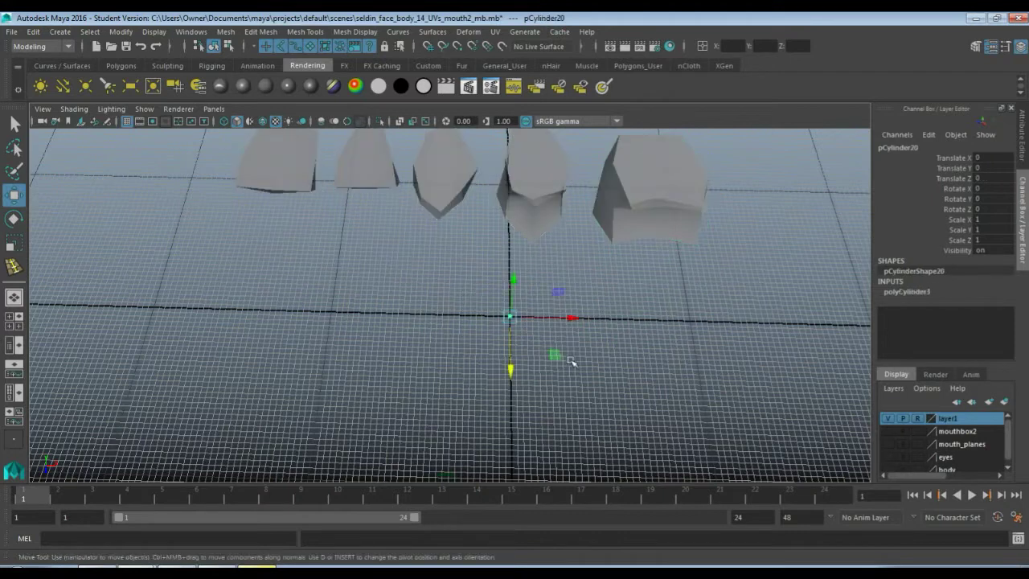
click(906, 292)
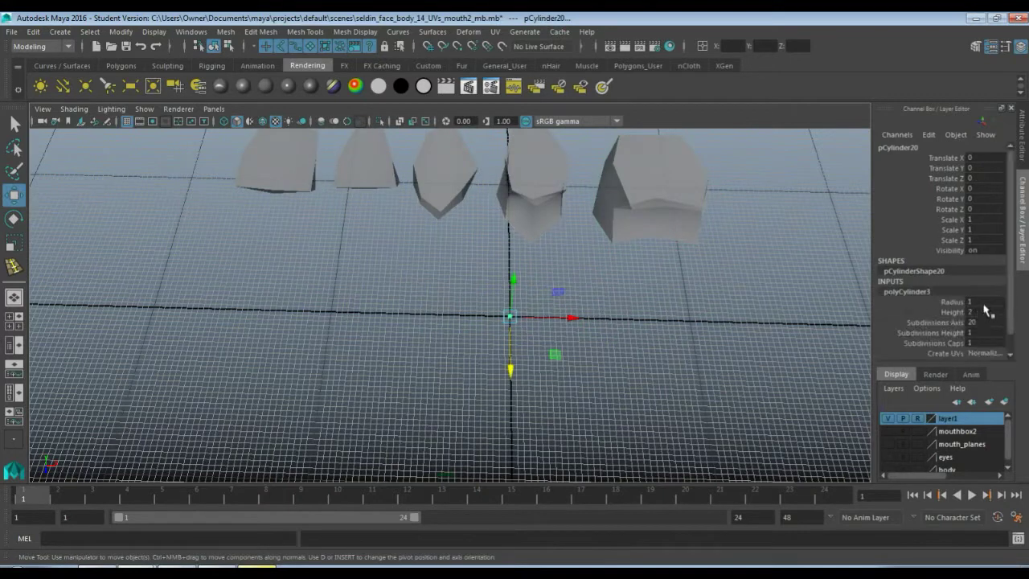
double_click(985, 301)
text(25)
key(Return)
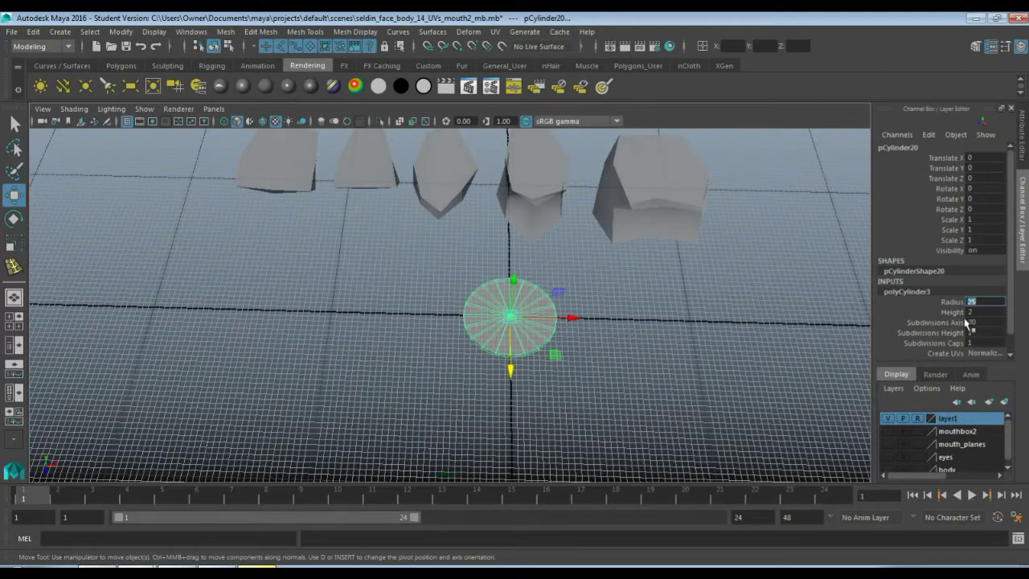
Step: Reselect the cylinder at the origin and frame it in a maximized top view
key(BackSpace)
click(698, 346)
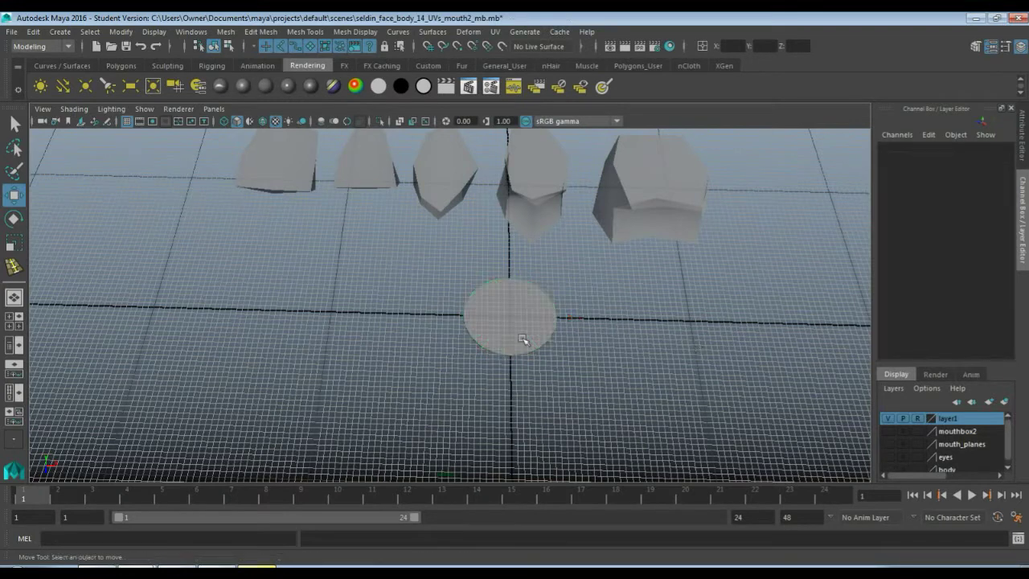
click(488, 330)
key(space)
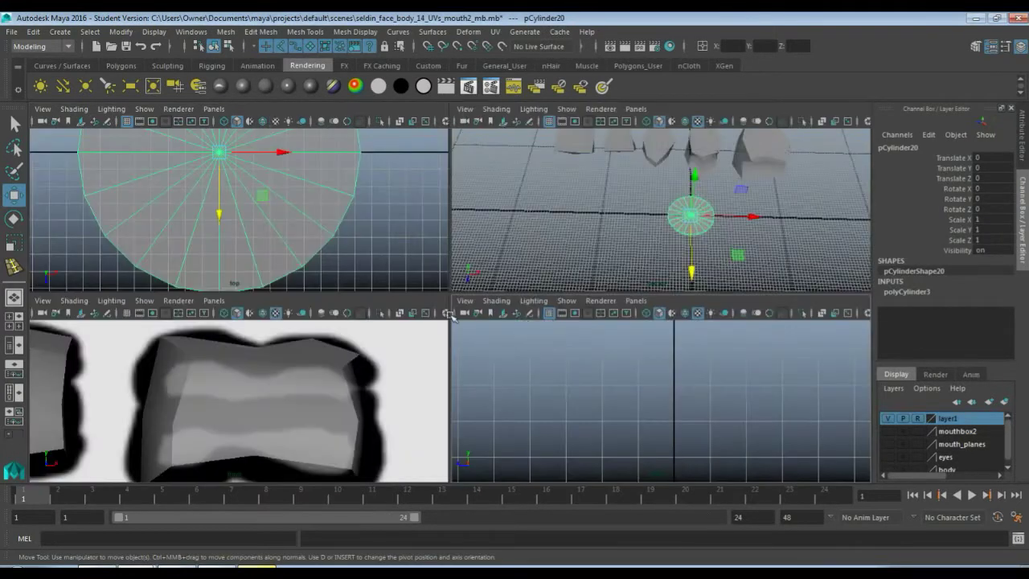
key(space)
key(space)
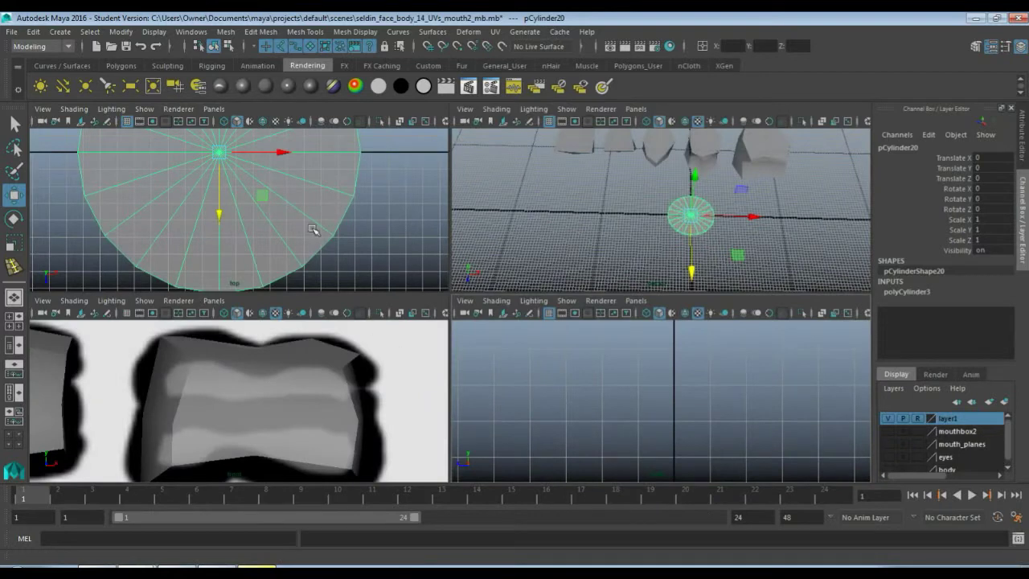
key(space)
key(f)
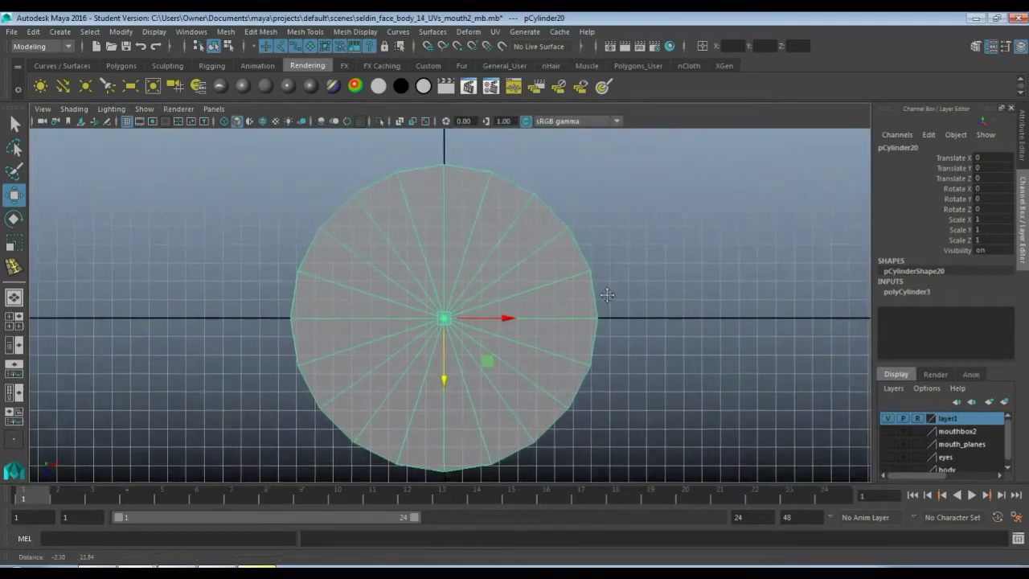
click(261, 572)
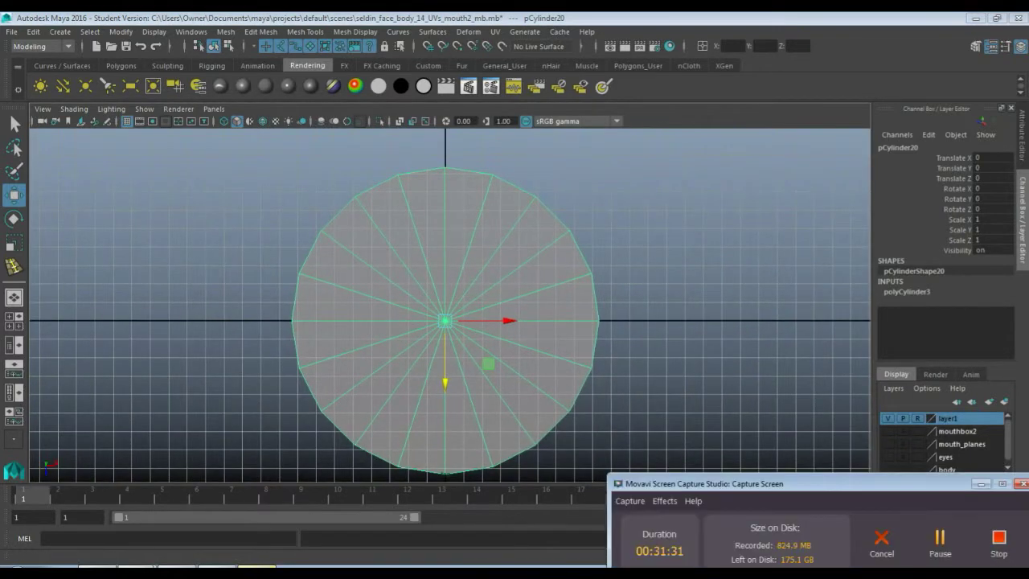
click(262, 572)
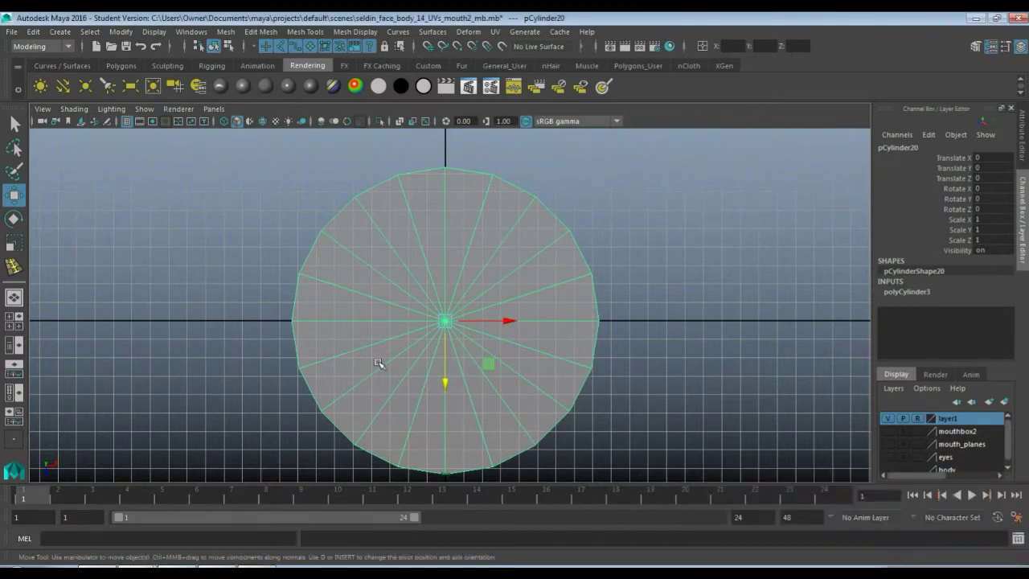
Step: Delete all cylinder faces behind the X axis to leave the front half, and return to object selection
key(F11)
drag(265, 141, 628, 313)
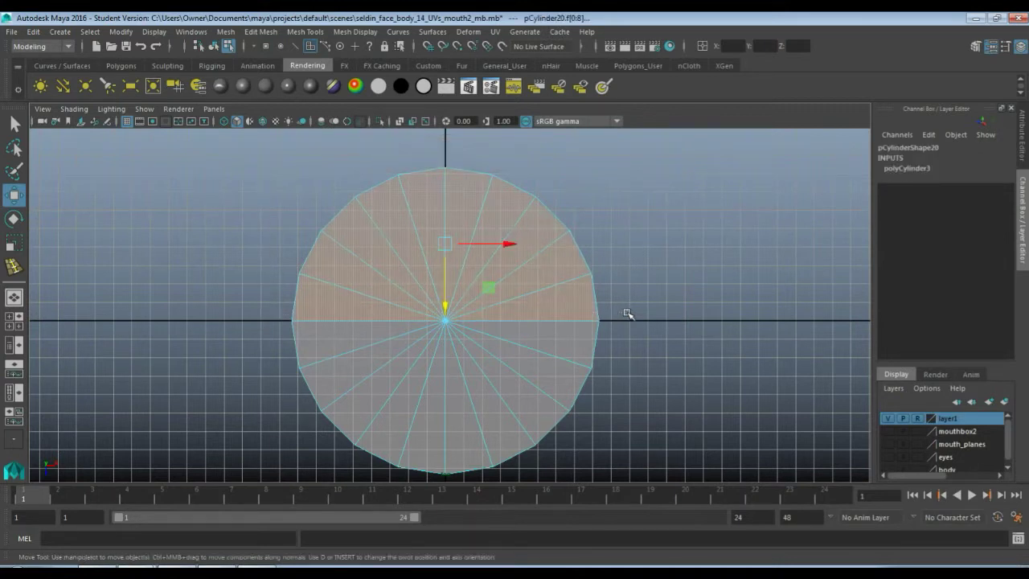
key(Delete)
click(535, 341)
right_drag(516, 333, 549, 213)
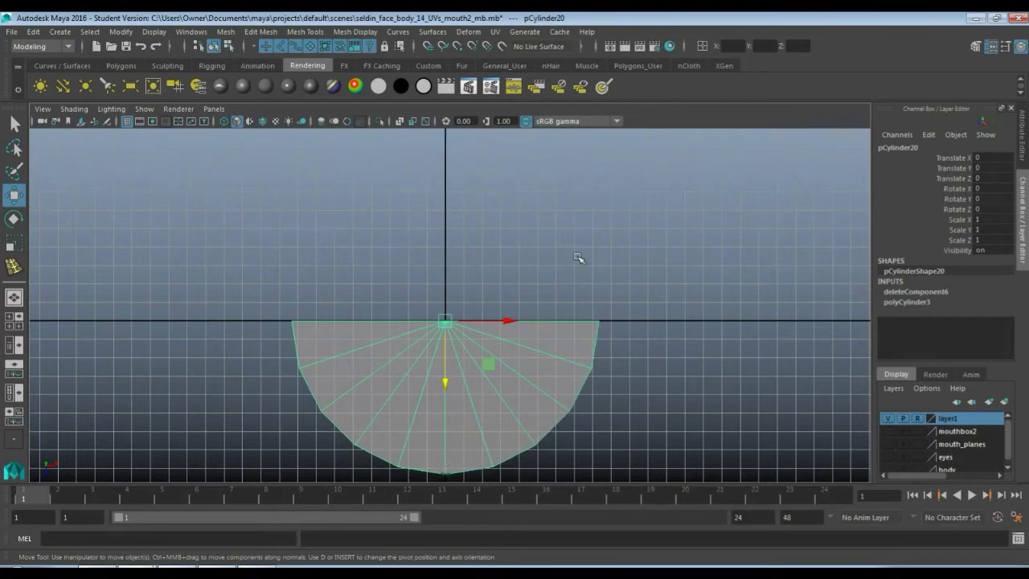
Step: In the perspective view, raise the half cylinder along Y to about 5.9 above the grid
key(space)
key(space)
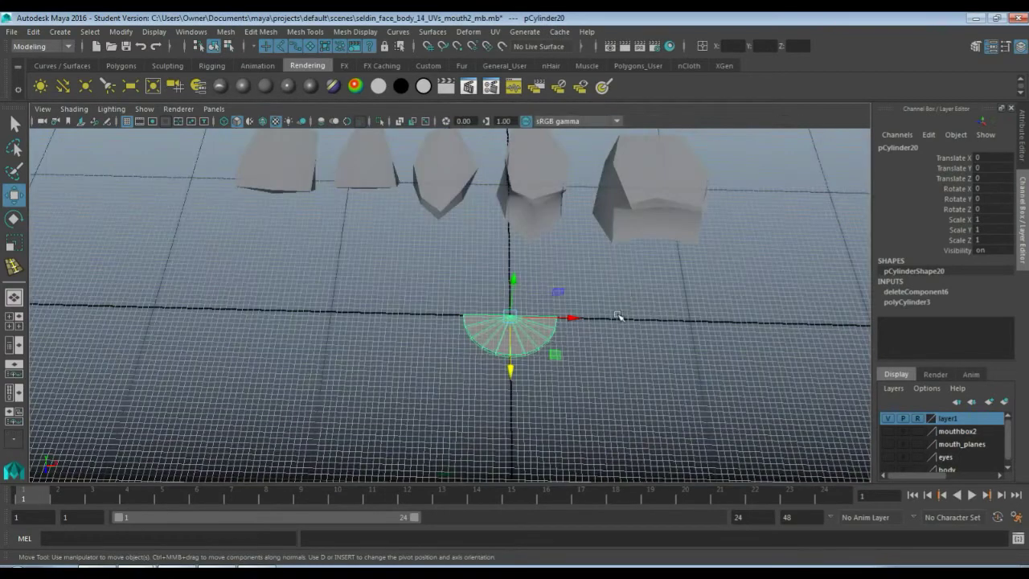
scroll(609, 342, up, 5)
alt+drag(574, 356, 462, 375)
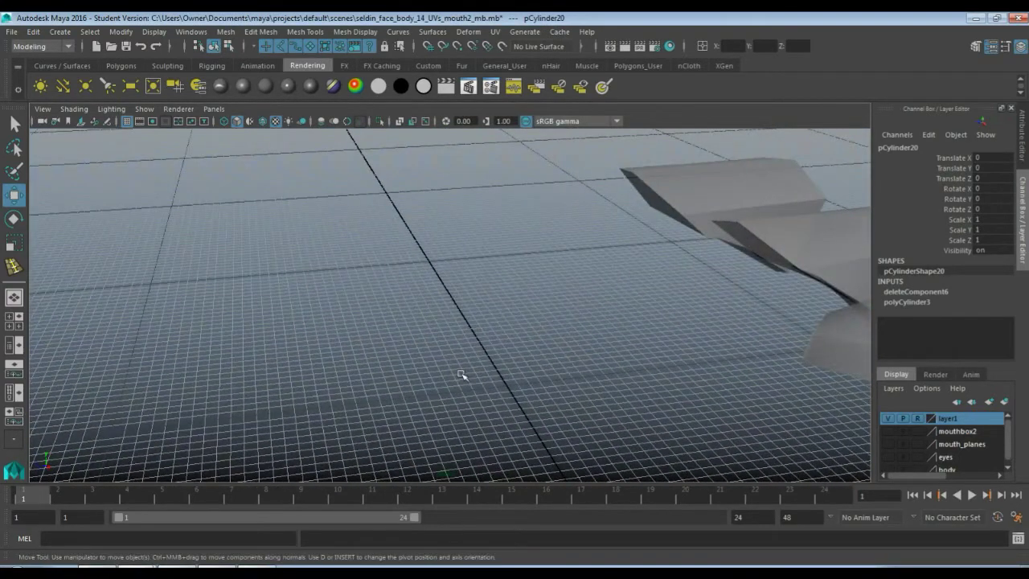
scroll(463, 371, up, 2)
key(f)
alt+drag(528, 346, 406, 335)
drag(524, 272, 510, 201)
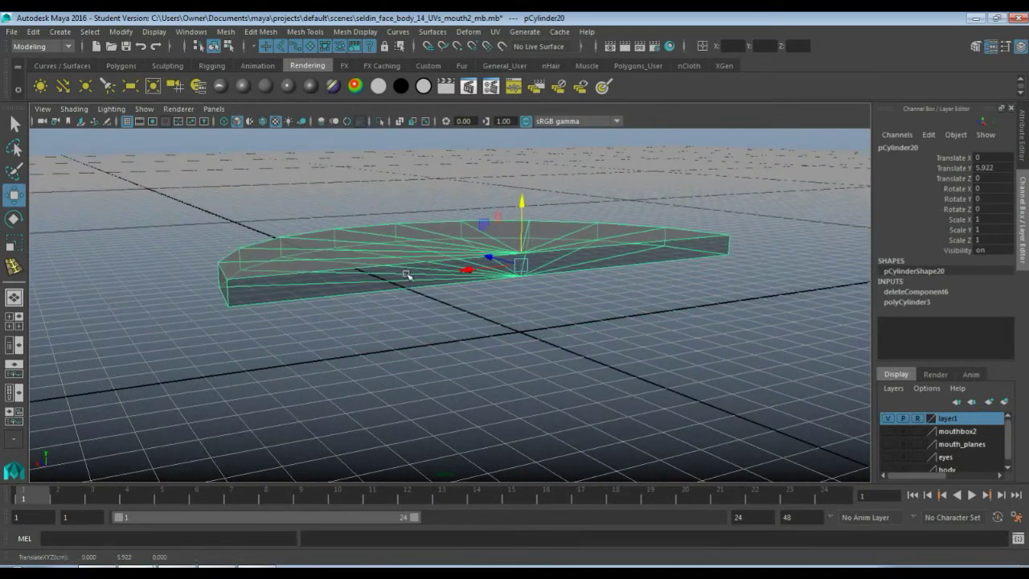
Step: Select the upper and lower border edges of the half cylinder's open flat side and bridge them with 0 divisions
key(F10)
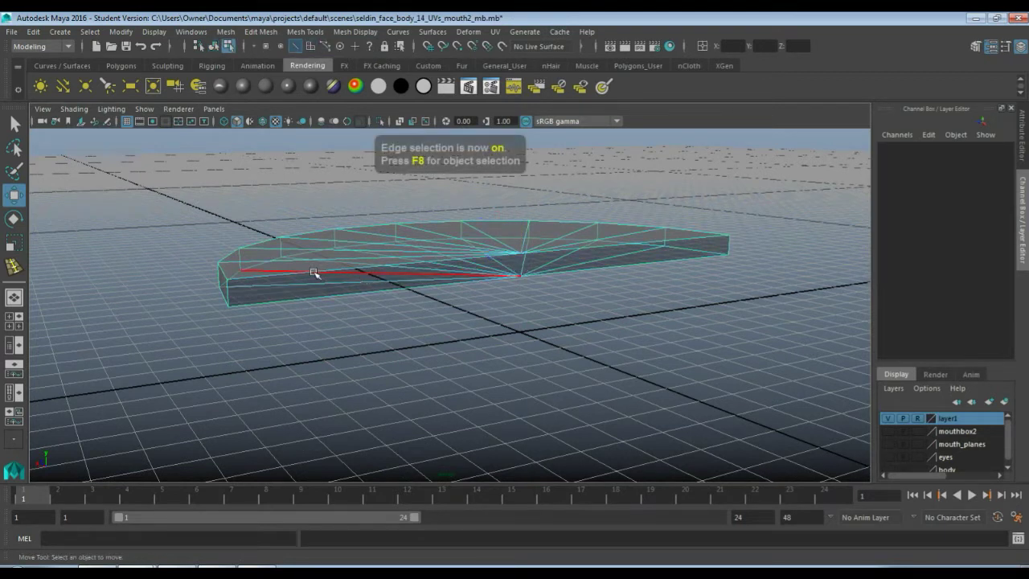
click(314, 273)
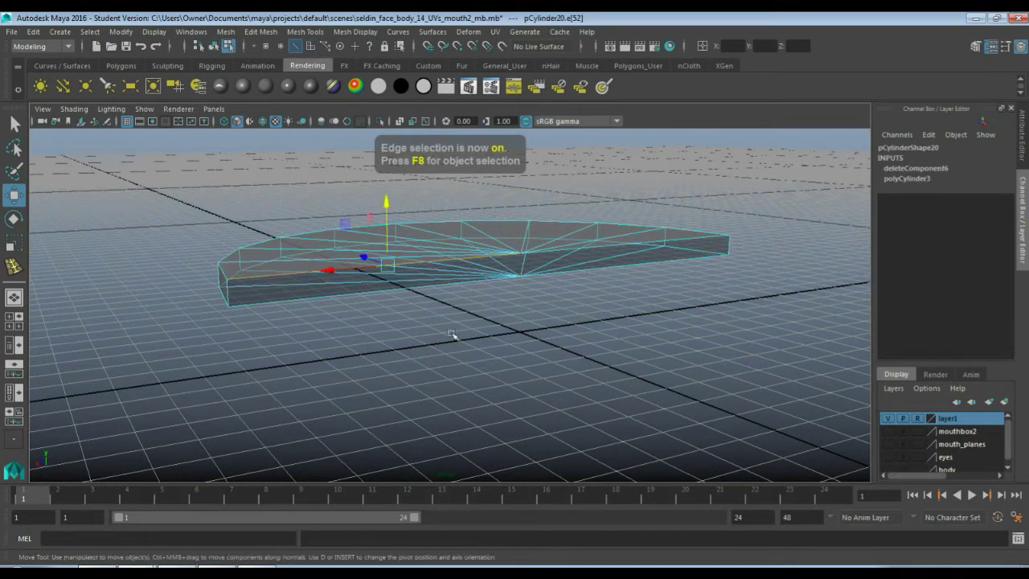
shift+click(632, 240)
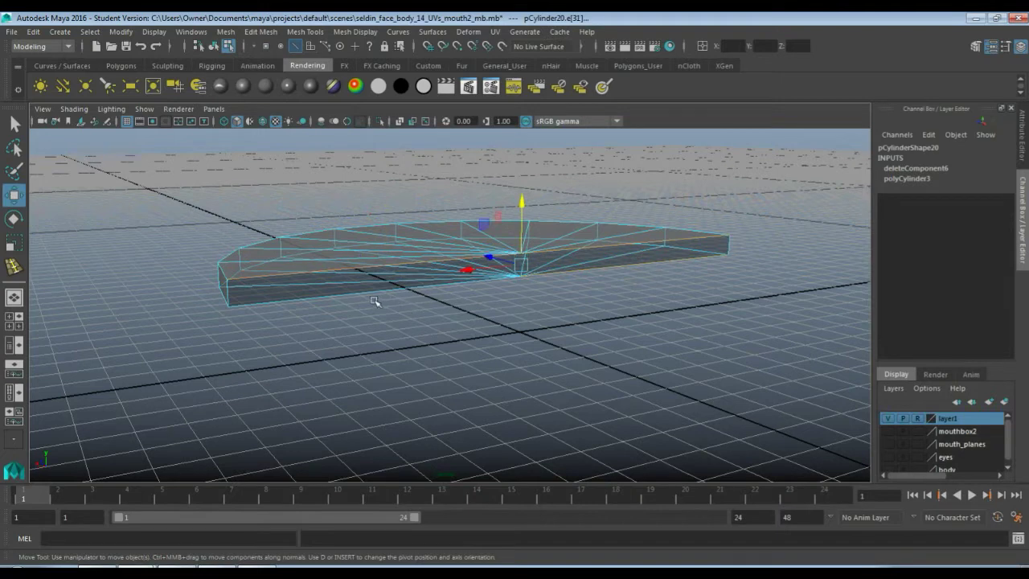
mouse_move(413, 311)
alt+mouse_down()
mouse_move(483, 321)
mouse_move(421, 322)
alt+mouse_up()
shift+right_click(409, 311)
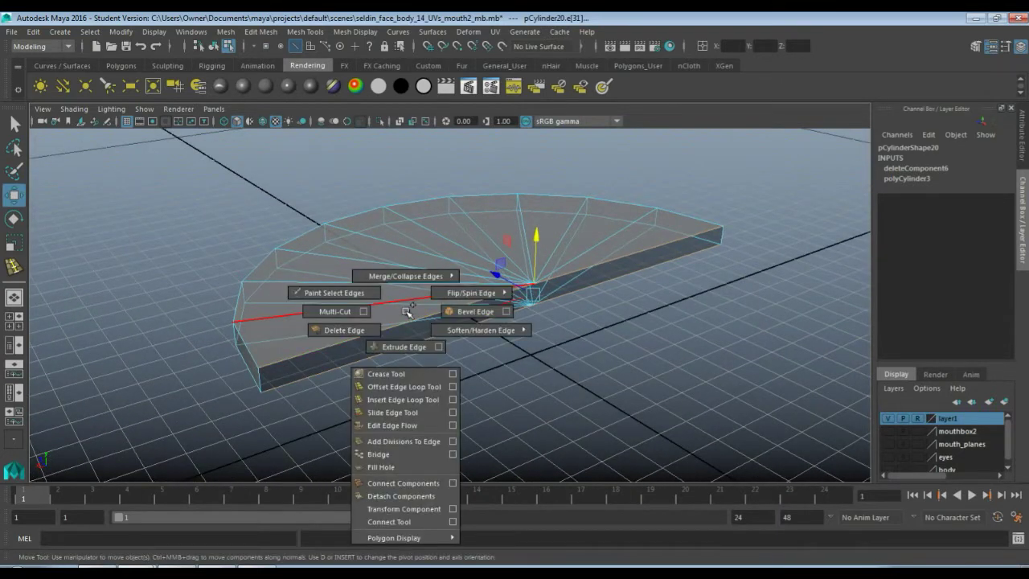
shift+right_drag(408, 311, 400, 453)
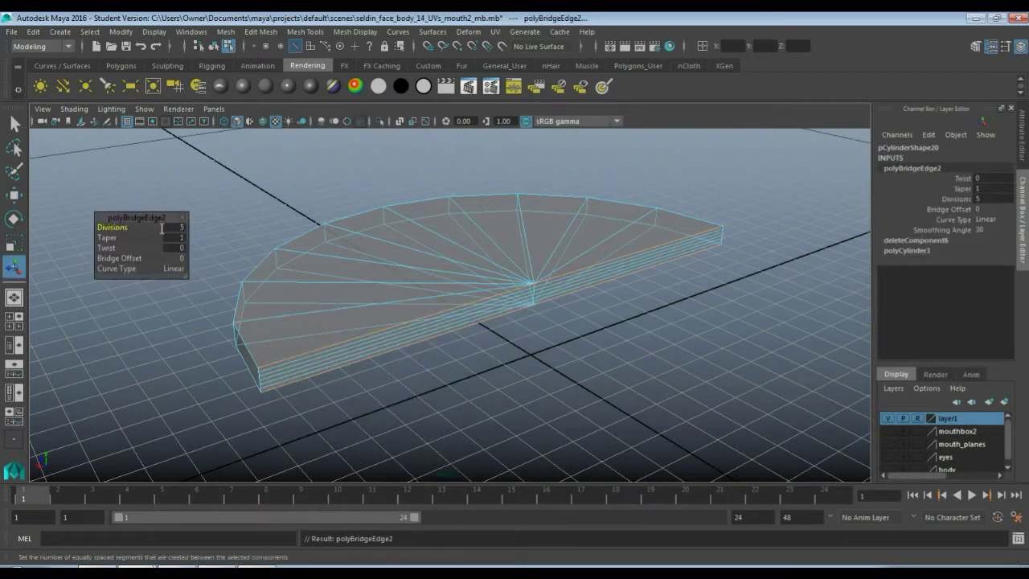
drag(139, 230, 92, 227)
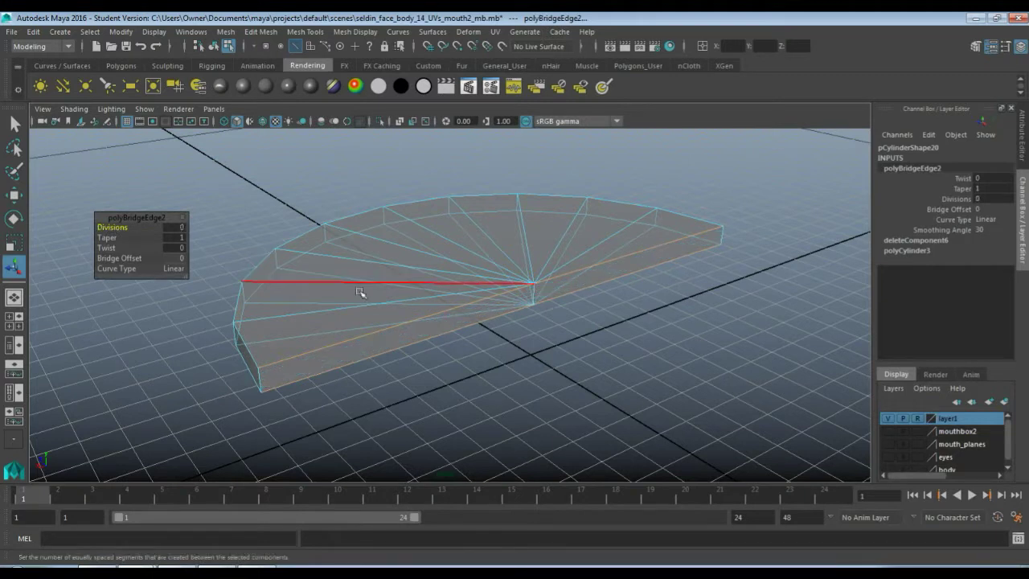
Step: Remove all transparency from the half cylinder's lambert1 material and reselect the object
right_drag(446, 283, 507, 220)
click(434, 292)
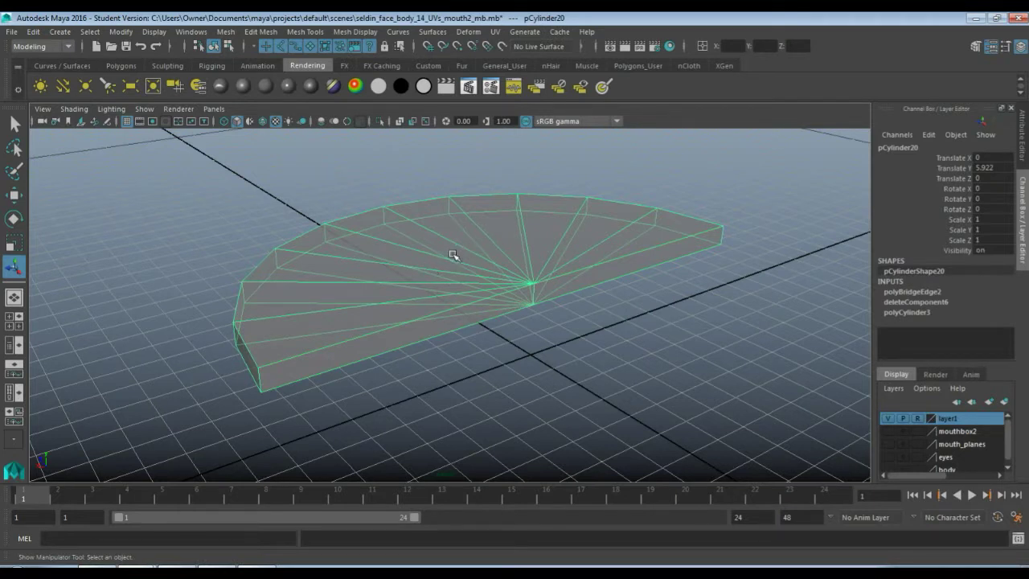
right_drag(453, 255, 474, 520)
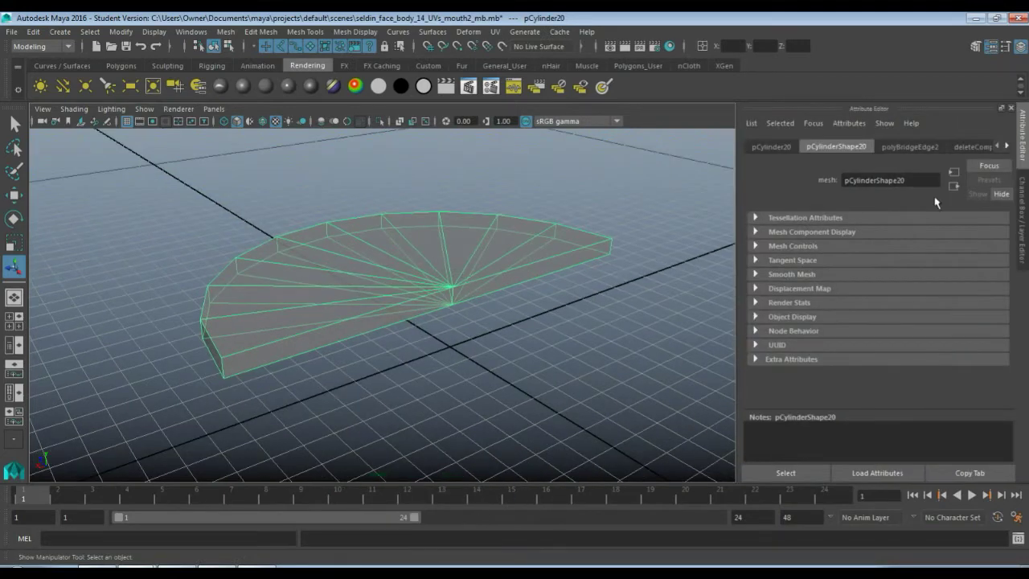
right_drag(373, 273, 378, 518)
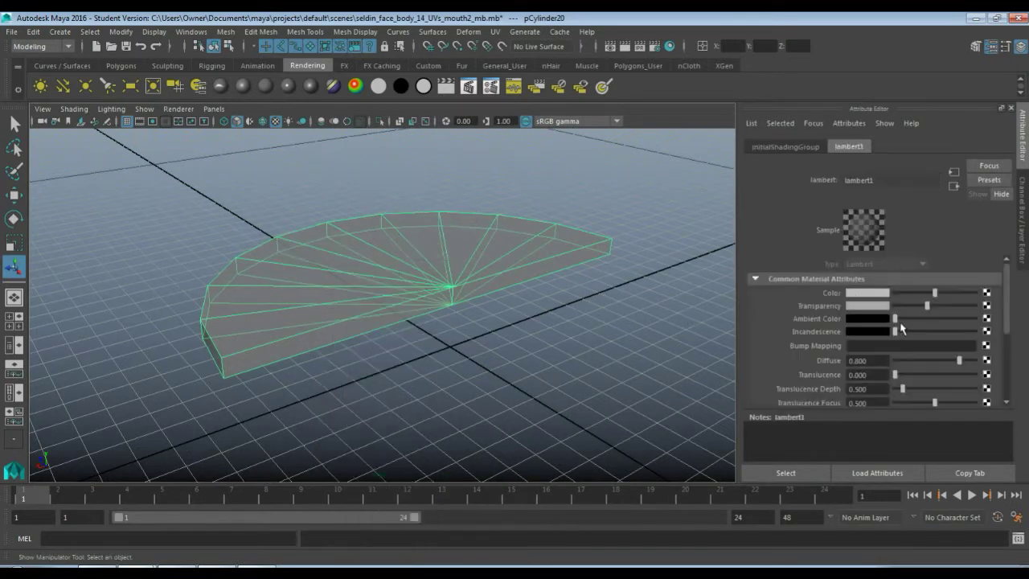
drag(927, 307, 858, 311)
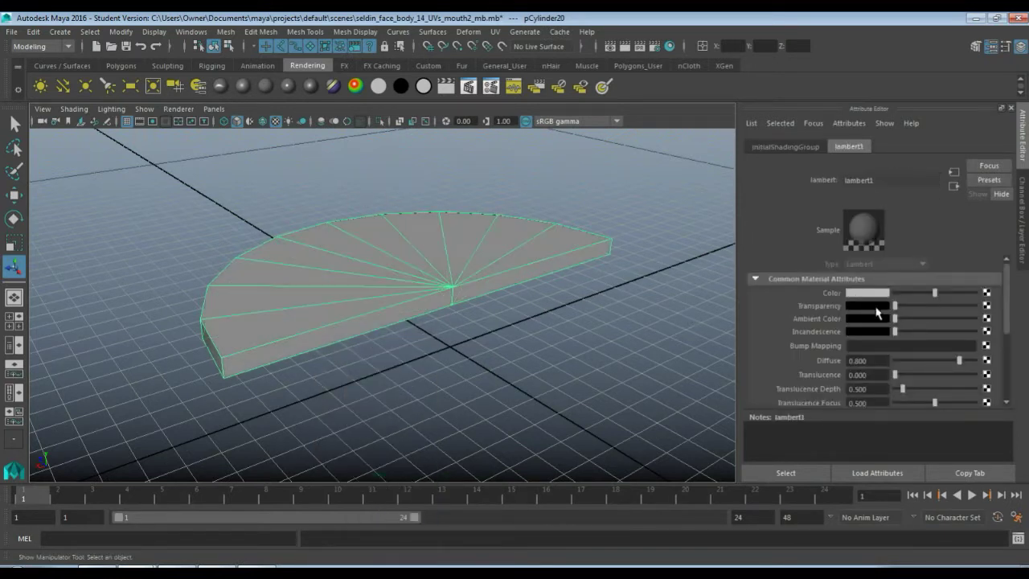
click(424, 332)
click(397, 283)
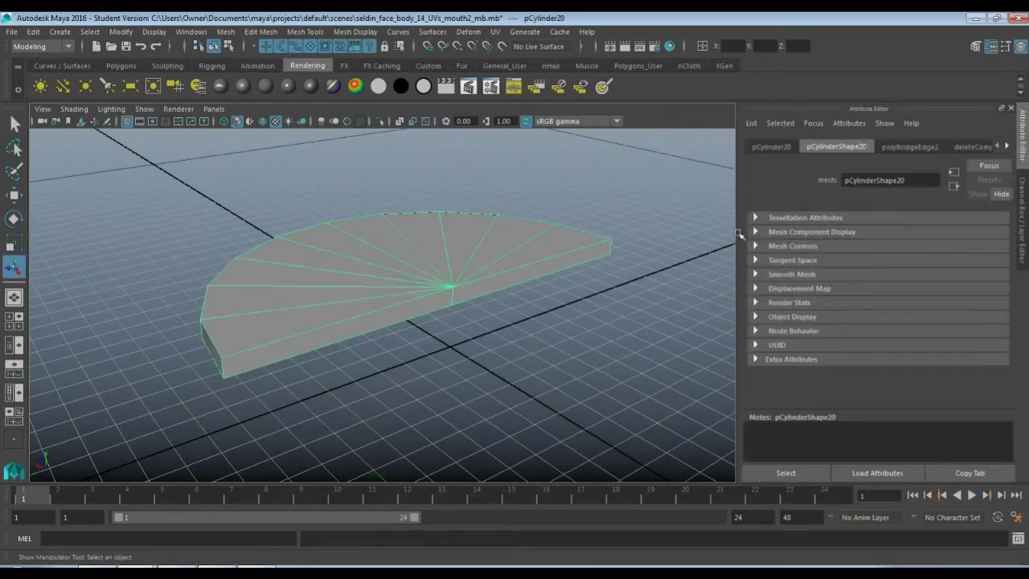
click(1008, 147)
click(1008, 147)
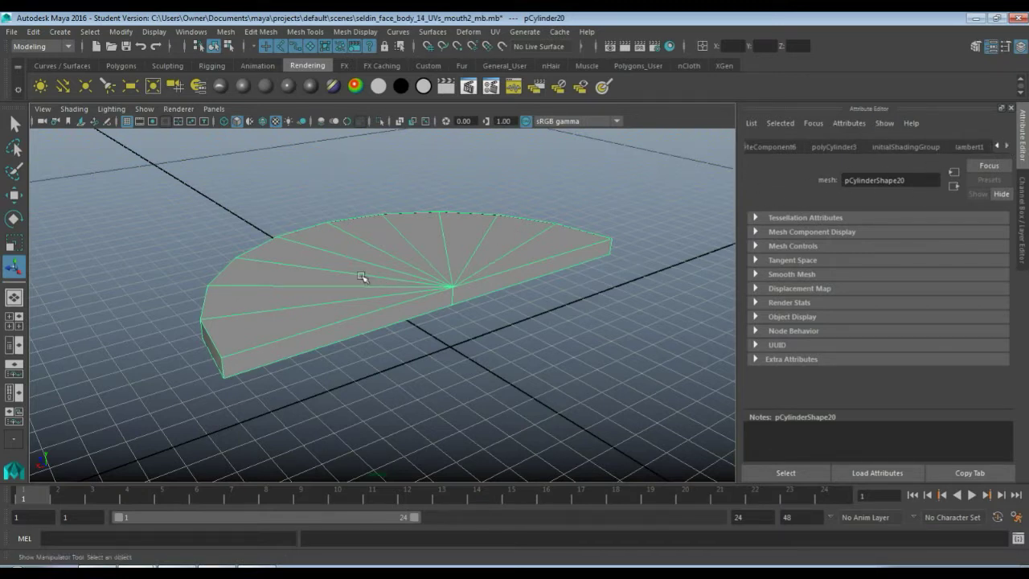
Step: In the top view, scale the half cylinder along X to about 0.63 to form a narrower U shape
alt+drag(318, 294, 515, 281)
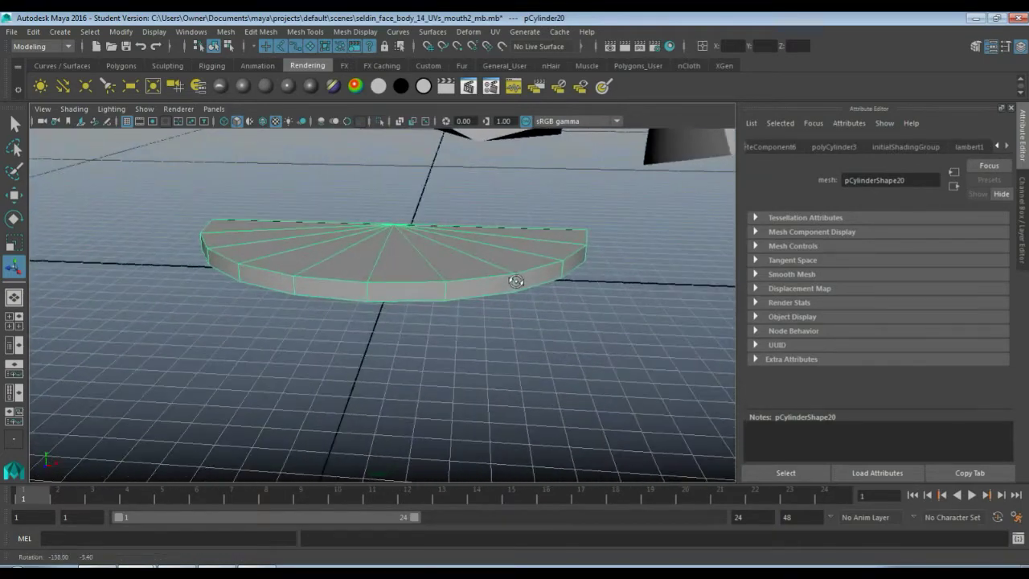
alt+middle_drag(514, 281, 469, 306)
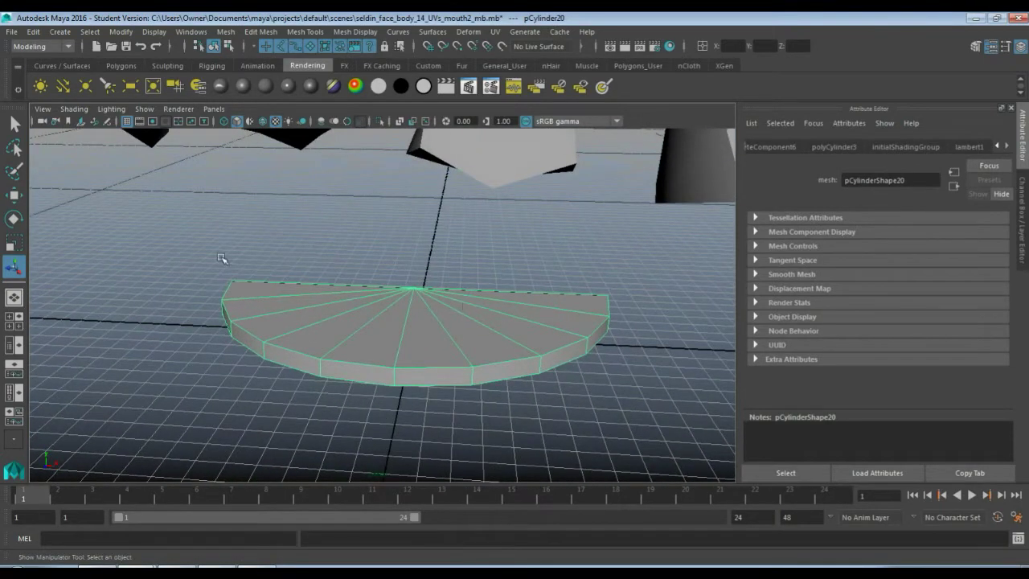
key(space)
key(space)
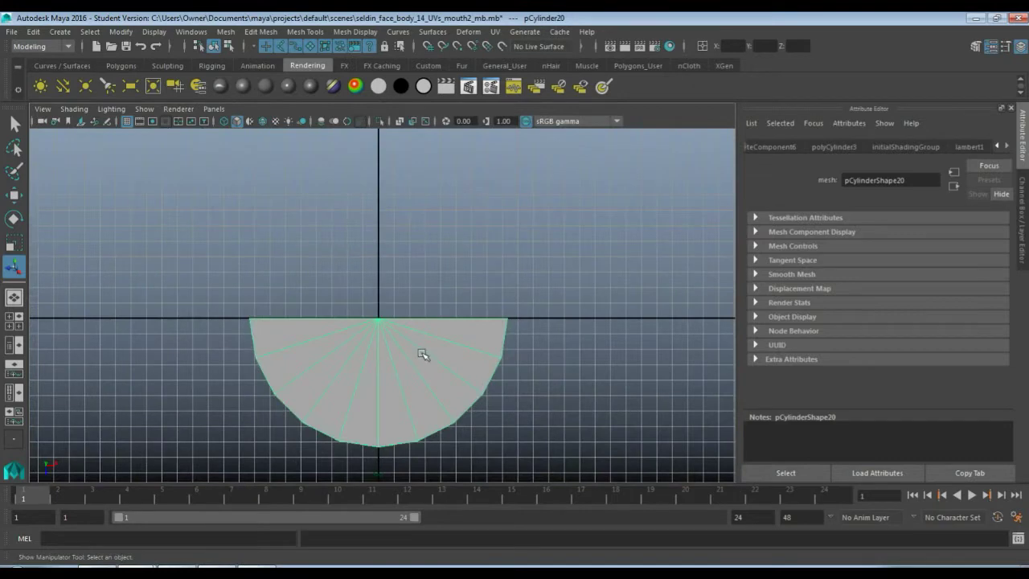
alt+middle_drag(423, 355, 443, 310)
scroll(443, 310, up, 2)
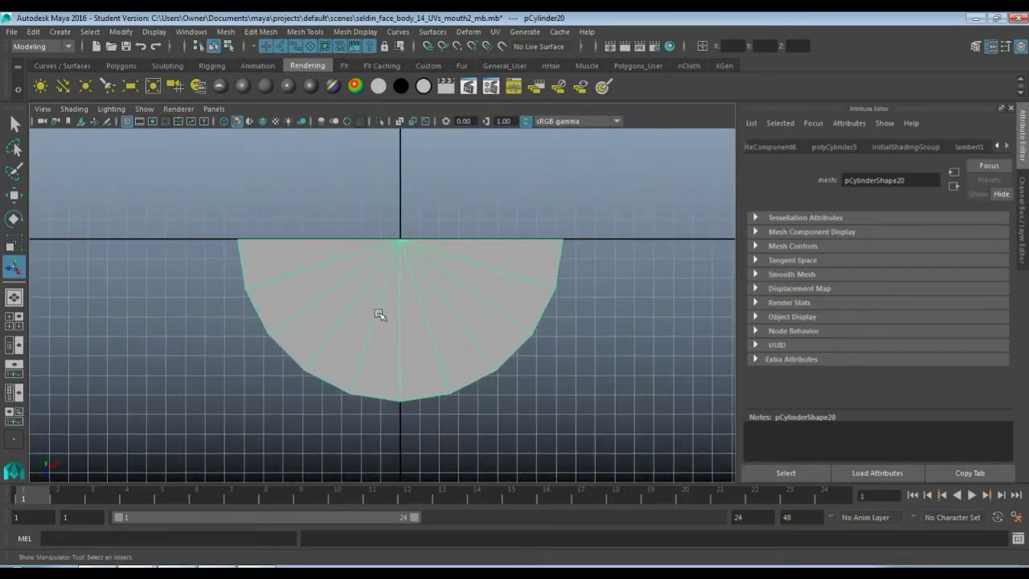
key(r)
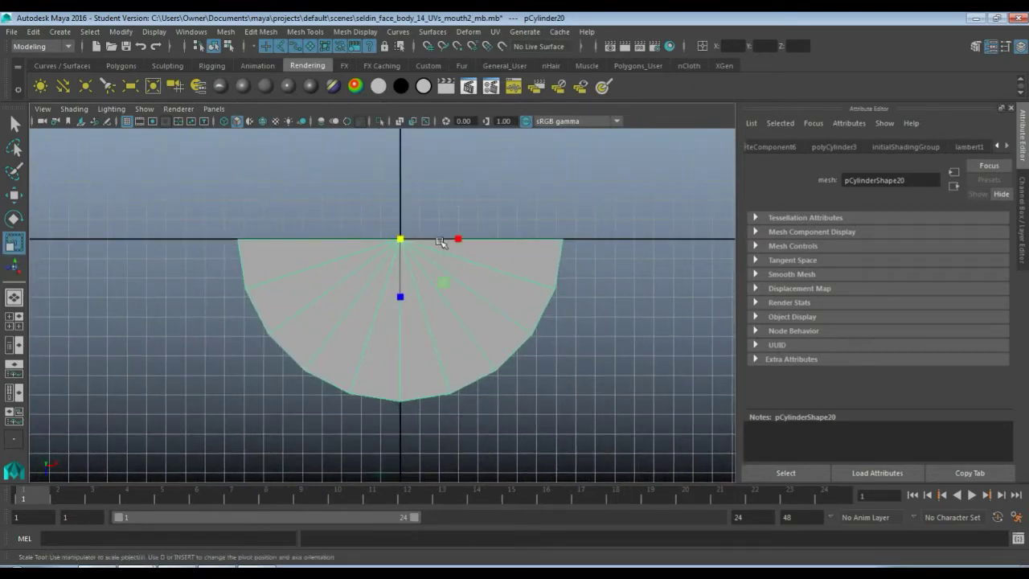
drag(455, 239, 435, 236)
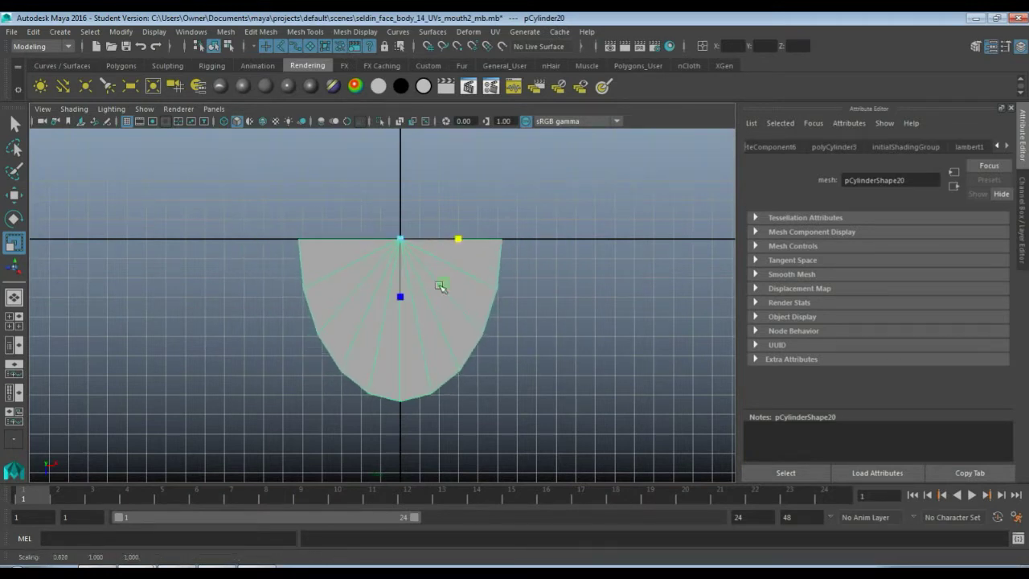
scroll(455, 321, up, 3)
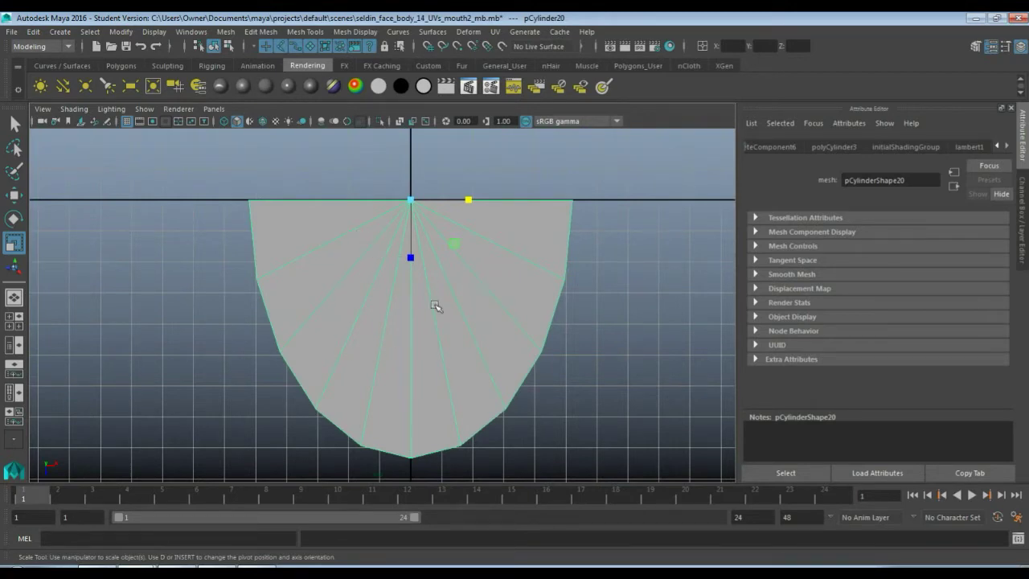
Step: In the front view, select and delete the half cylinder's side and bottom faces, keeping only the top surface
key(space)
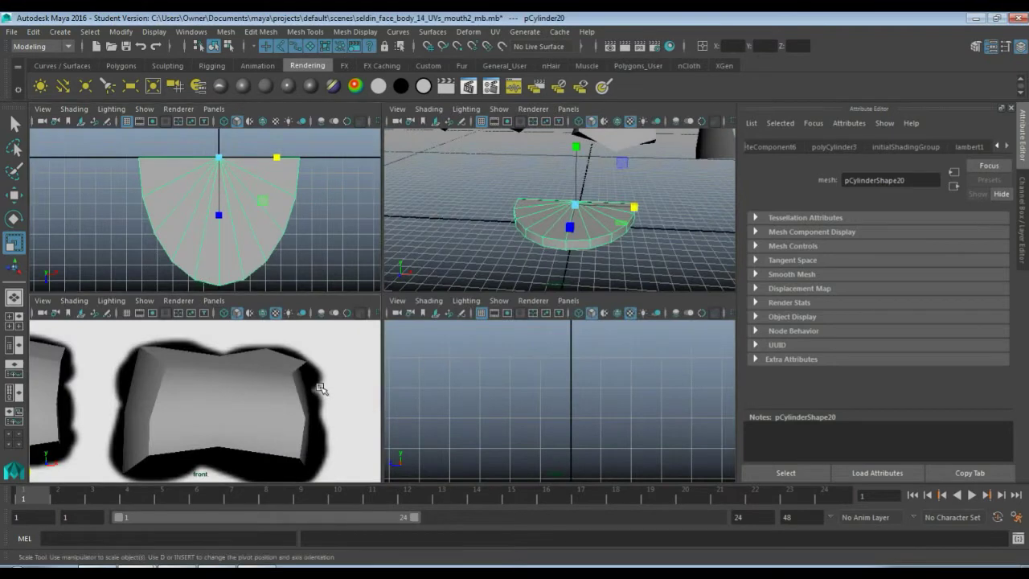
key(space)
key(f)
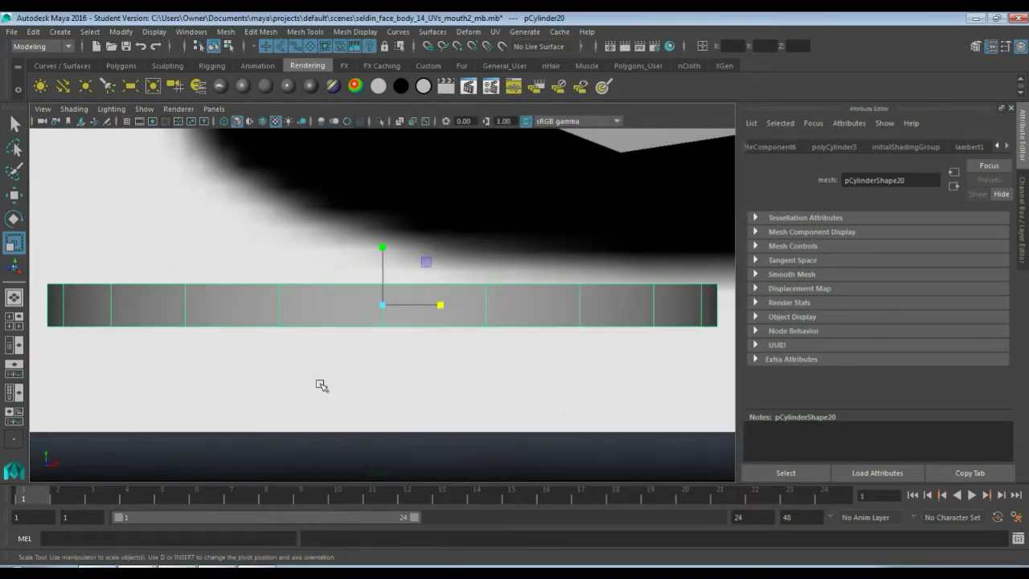
key(F11)
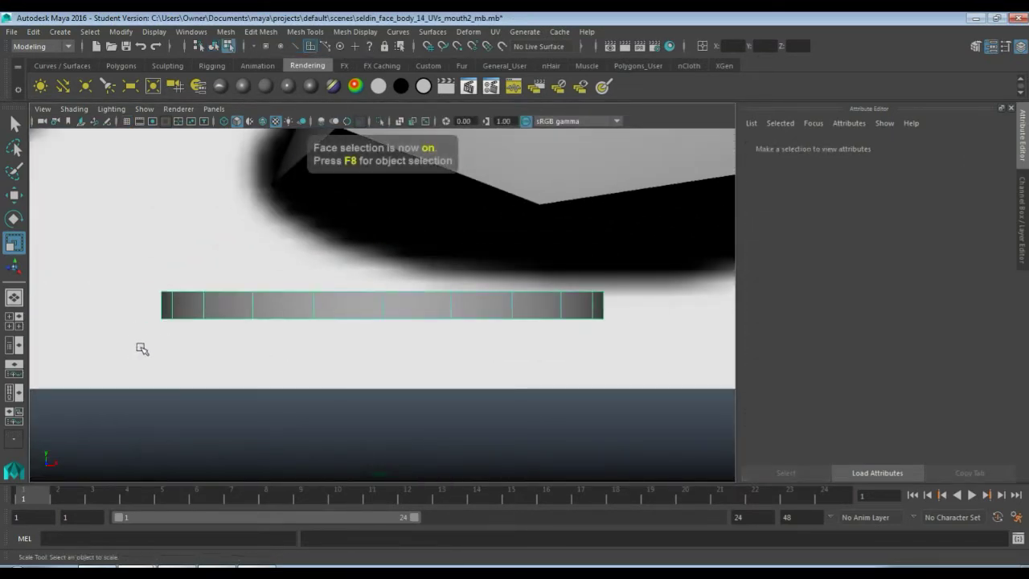
drag(494, 379, 649, 311)
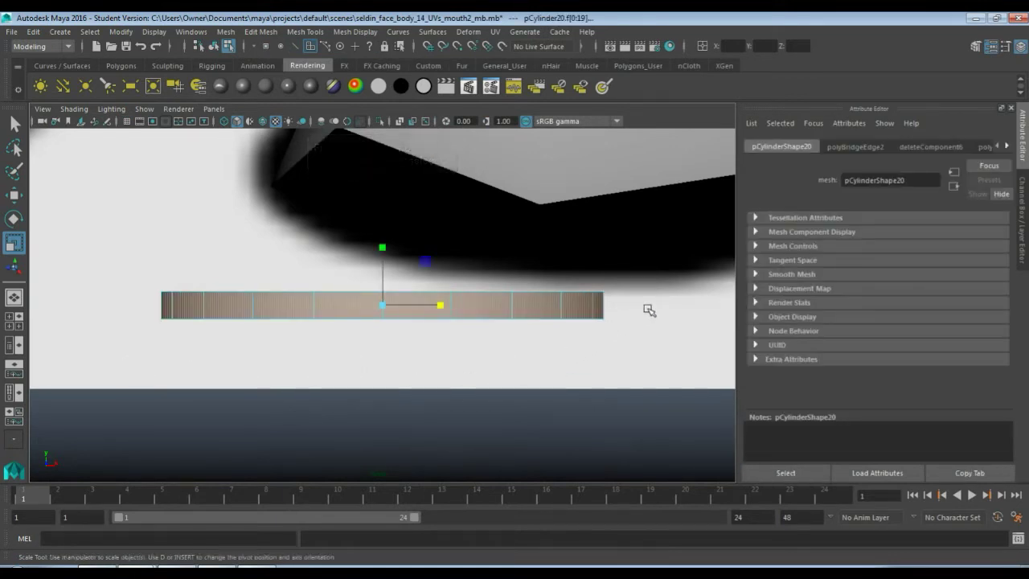
key(Delete)
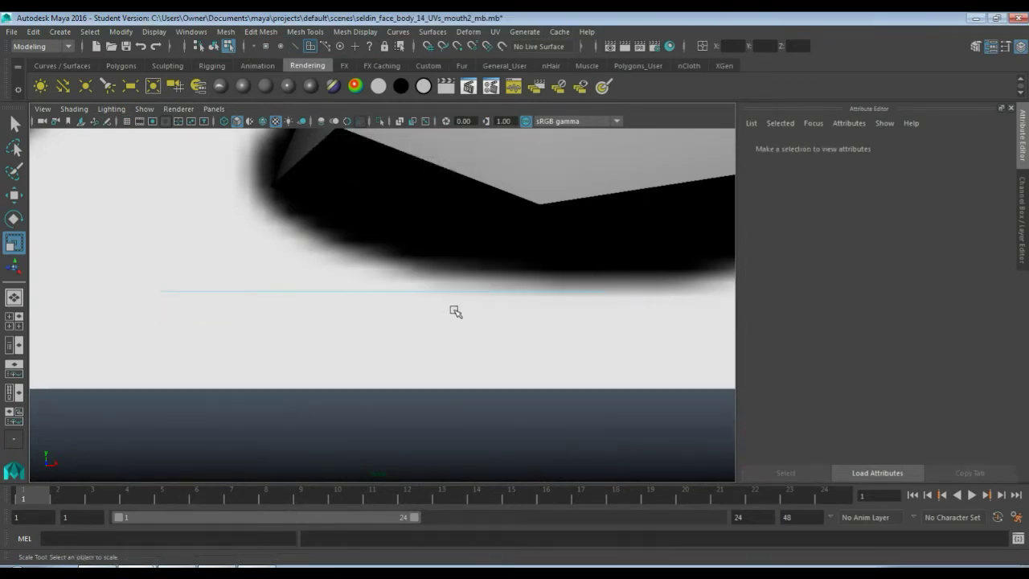
Step: In the top view, select all radial edges of the U-shaped surface and connect them with a new inner edge loop
key(space)
key(space)
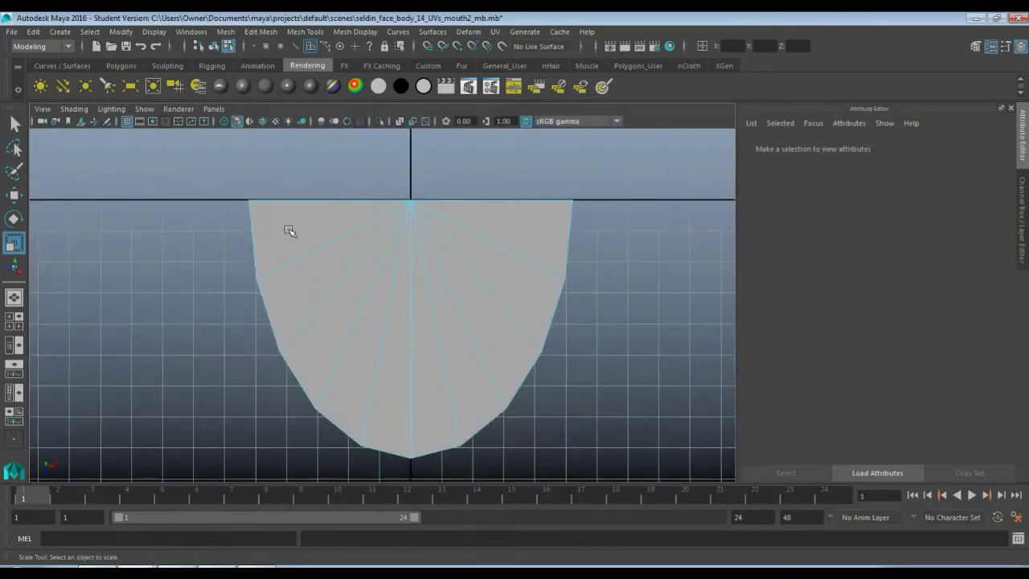
key(q)
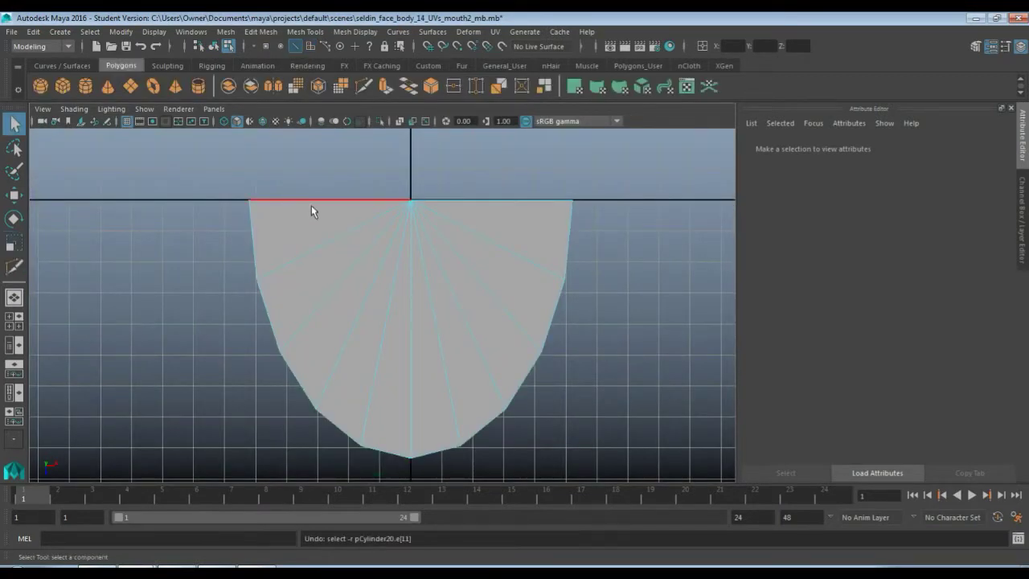
click(311, 203)
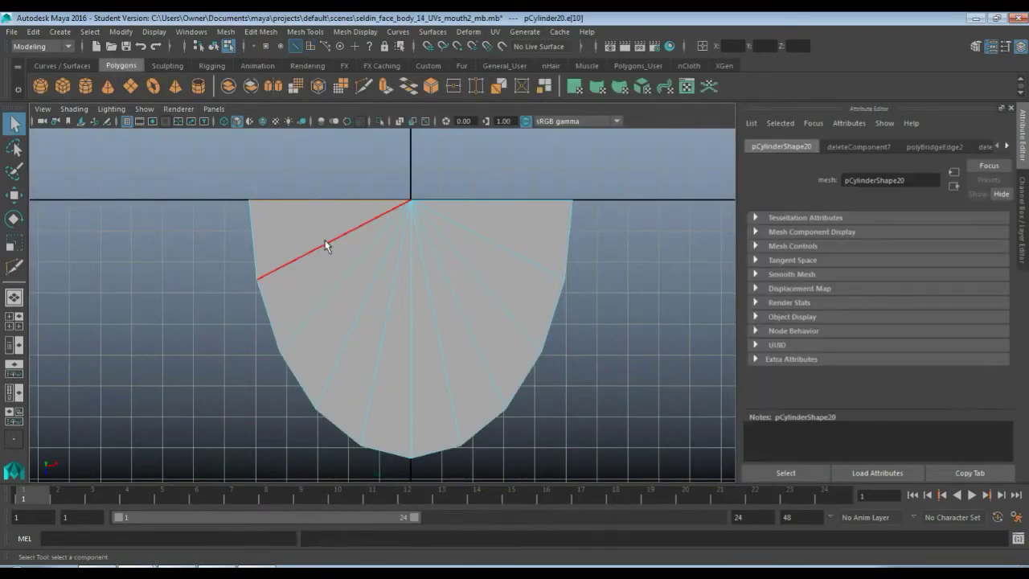
mouse_move(328, 245)
mouse_down()
mouse_move(386, 322)
mouse_move(444, 323)
mouse_move(480, 293)
mouse_move(497, 211)
mouse_up()
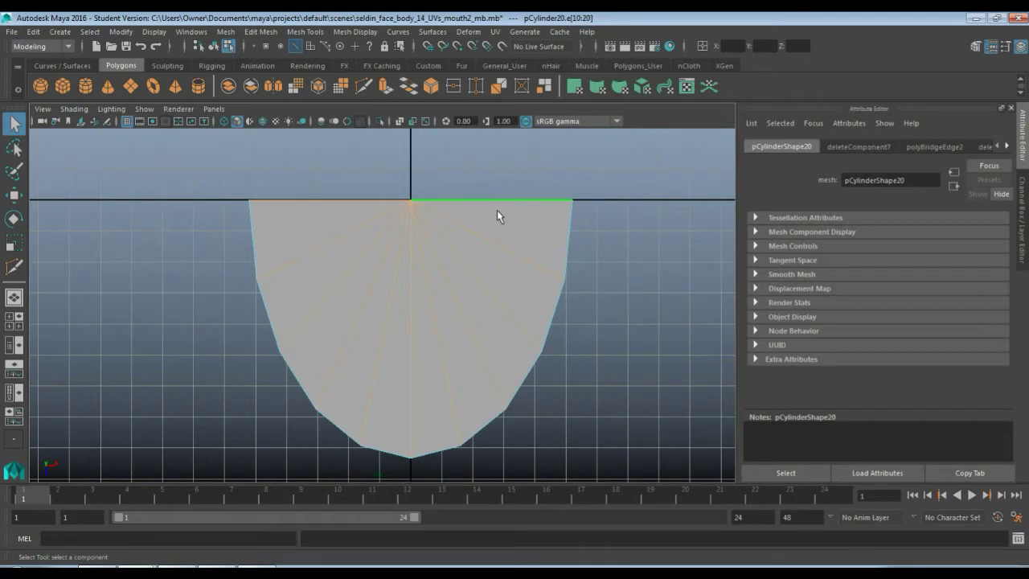
shift+right_drag(497, 210, 495, 383)
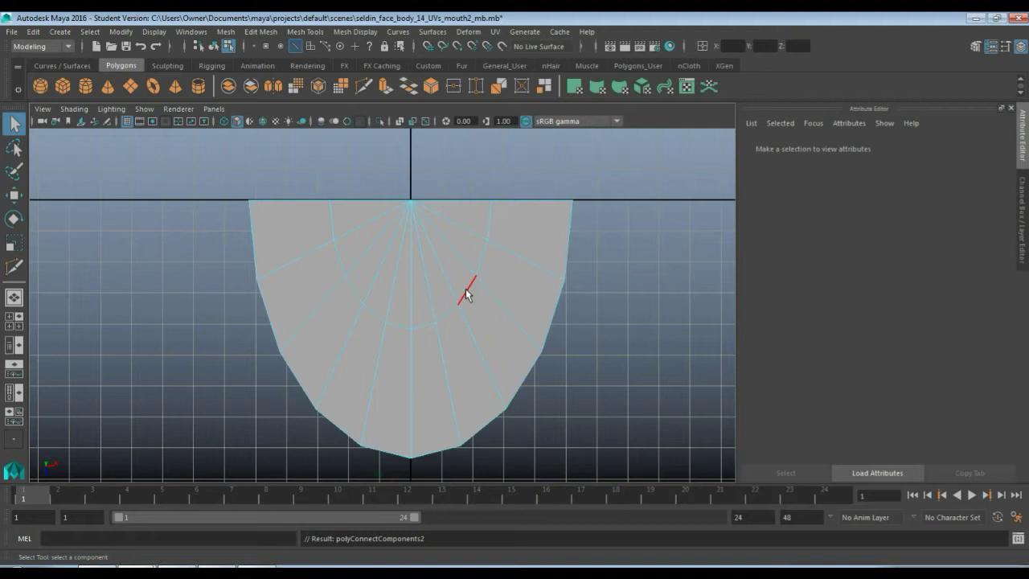
Step: Select the vertices of the inner loop and stretch them toward the outer border along Z, and along X to about 1.7
key(F9)
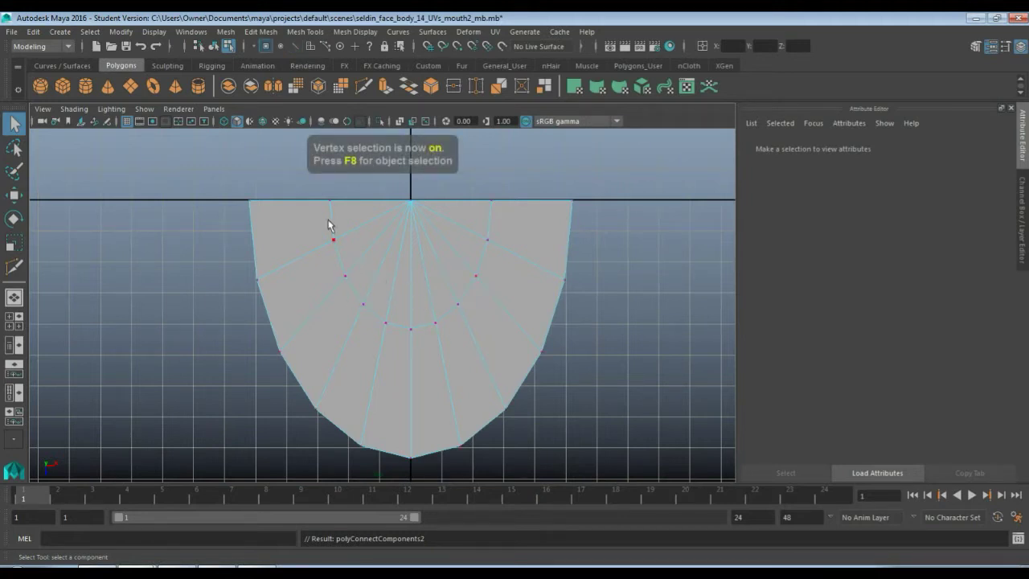
drag(312, 181, 375, 328)
drag(451, 186, 512, 319)
shift+drag(384, 304, 447, 361)
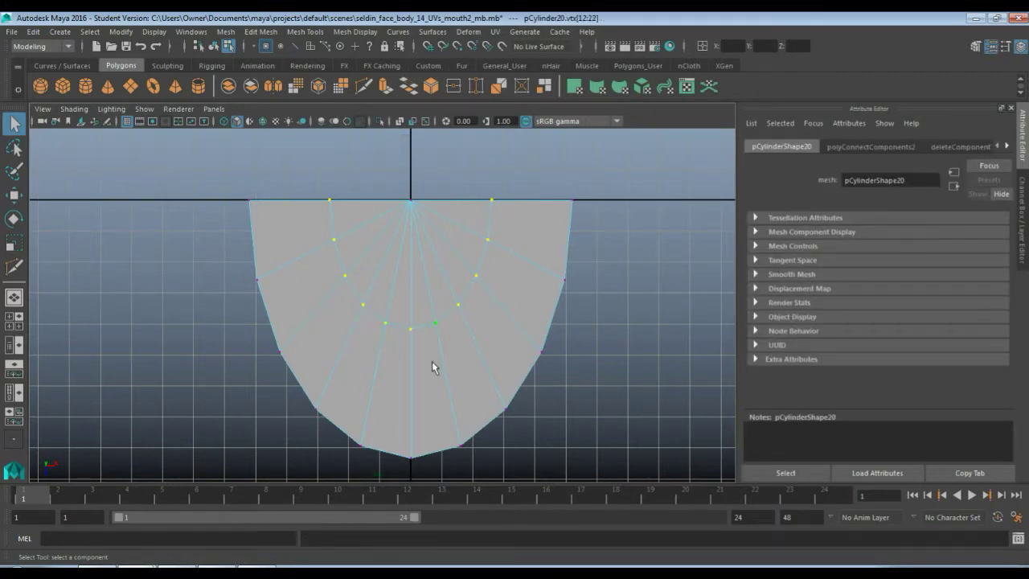
key(r)
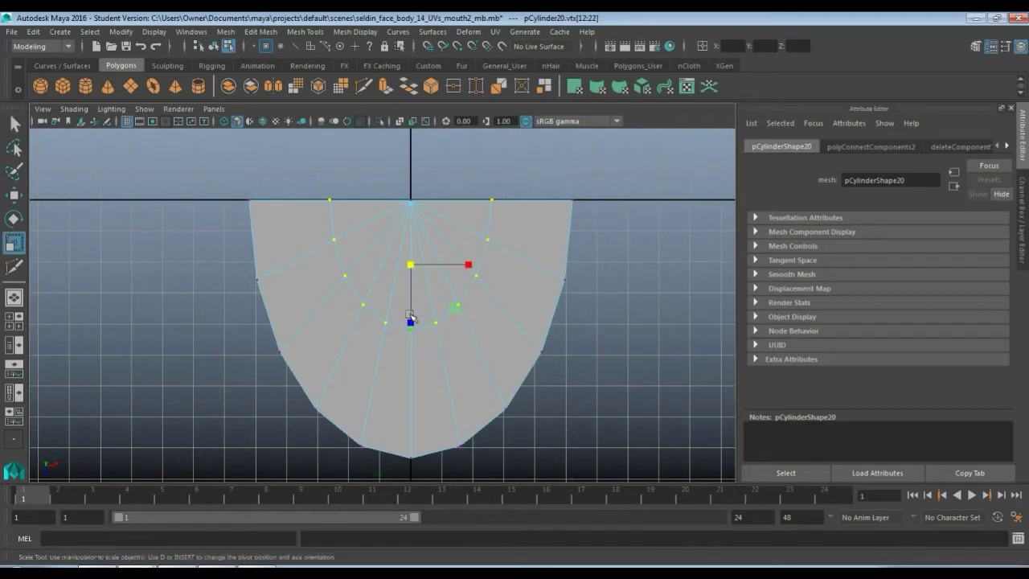
drag(409, 316, 412, 409)
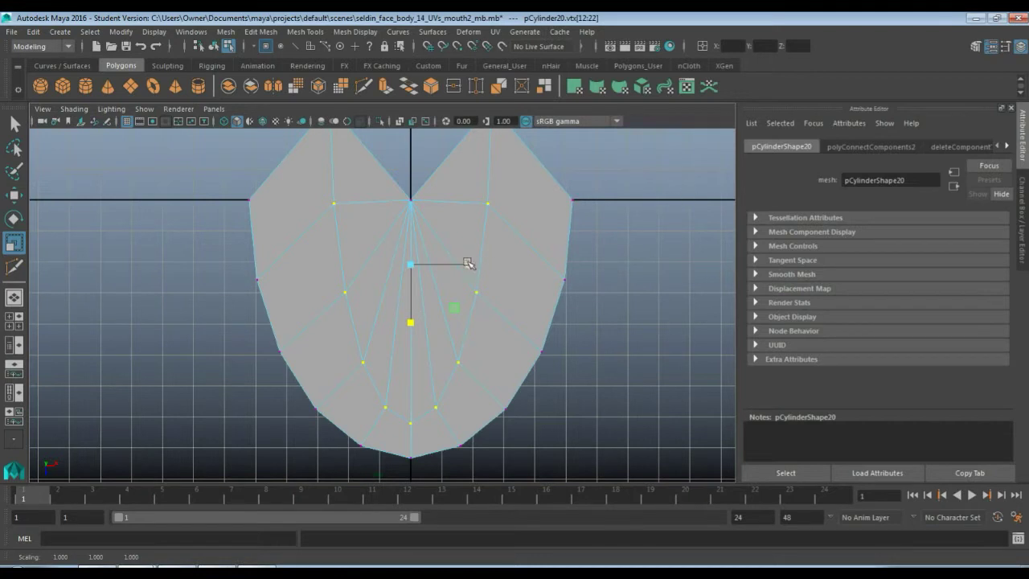
drag(469, 265, 508, 267)
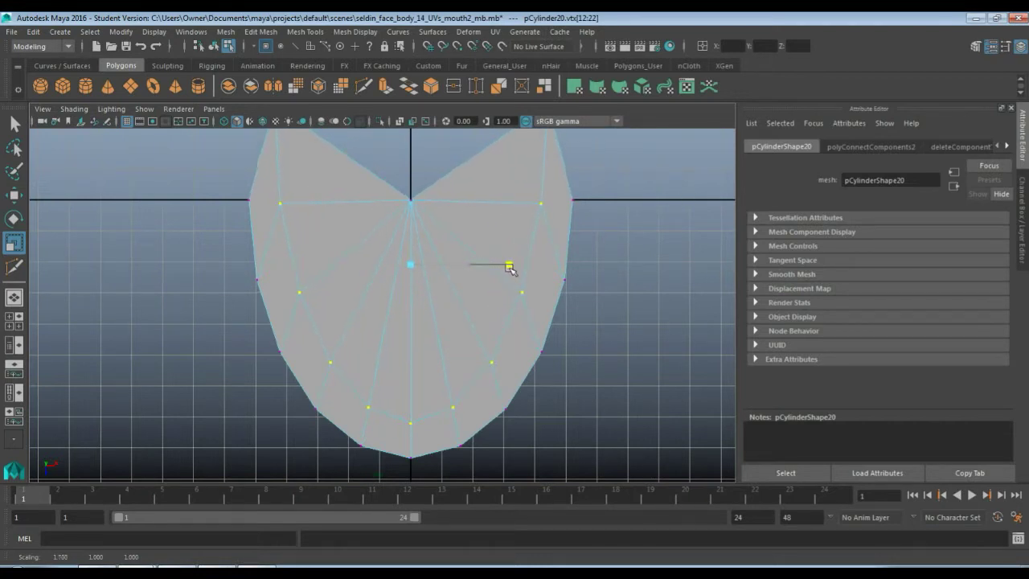
drag(509, 266, 509, 266)
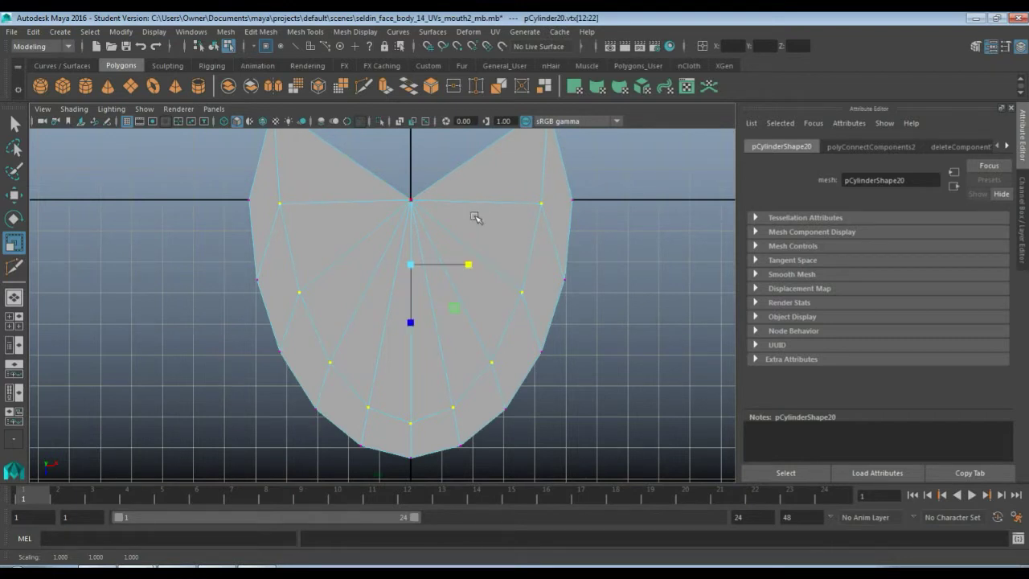
Step: Move the inner loop's two end vertices along Z with grid snapping, back onto the line of the straight edge
alt+middle_drag(477, 188, 491, 255)
drag(265, 161, 592, 211)
key(w)
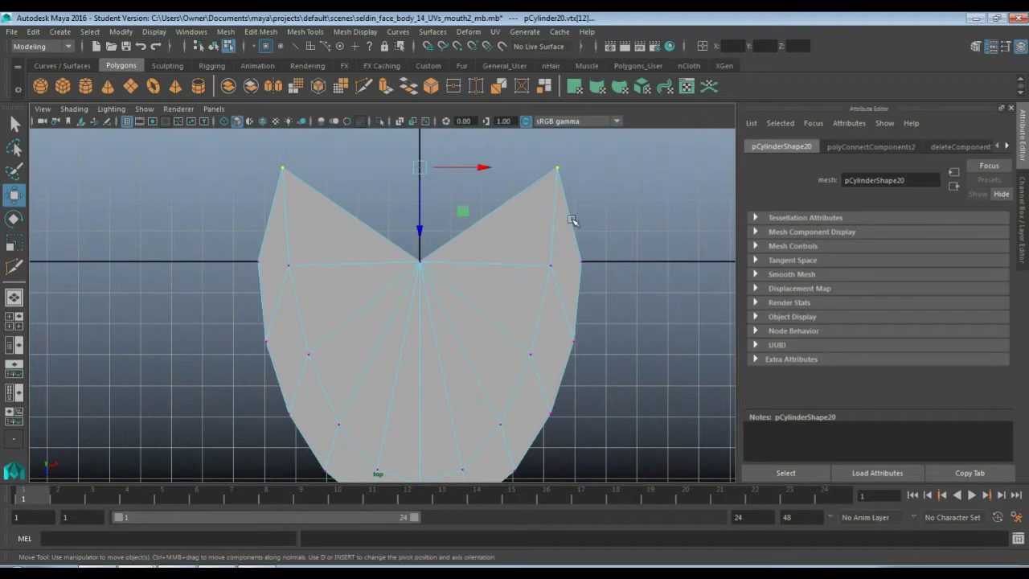
key(x)
drag(419, 233, 419, 243)
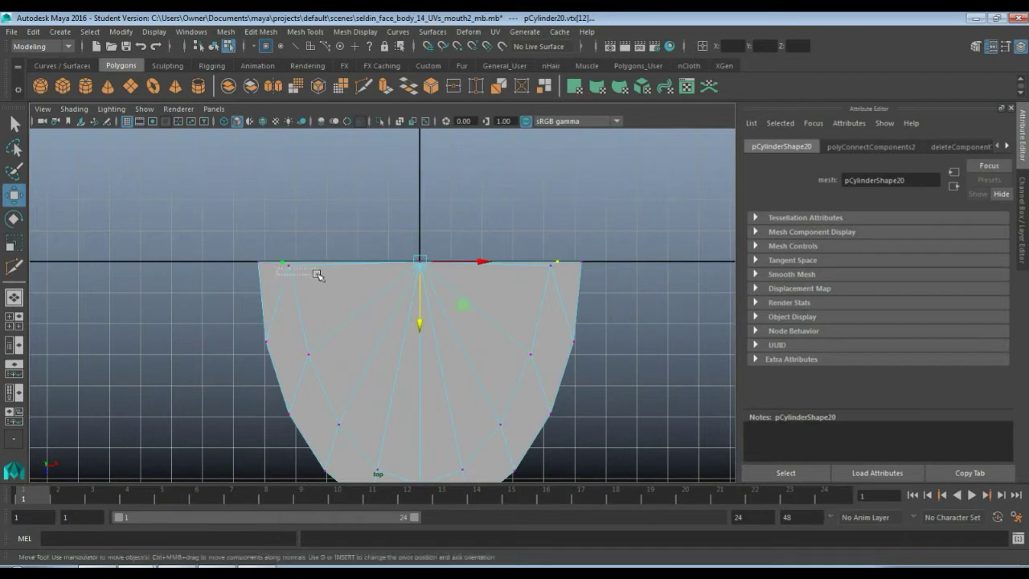
Step: Move the inner loop's second vertex on both sides along Z, away from the straight edge, to space the loop more evenly
drag(278, 265, 318, 267)
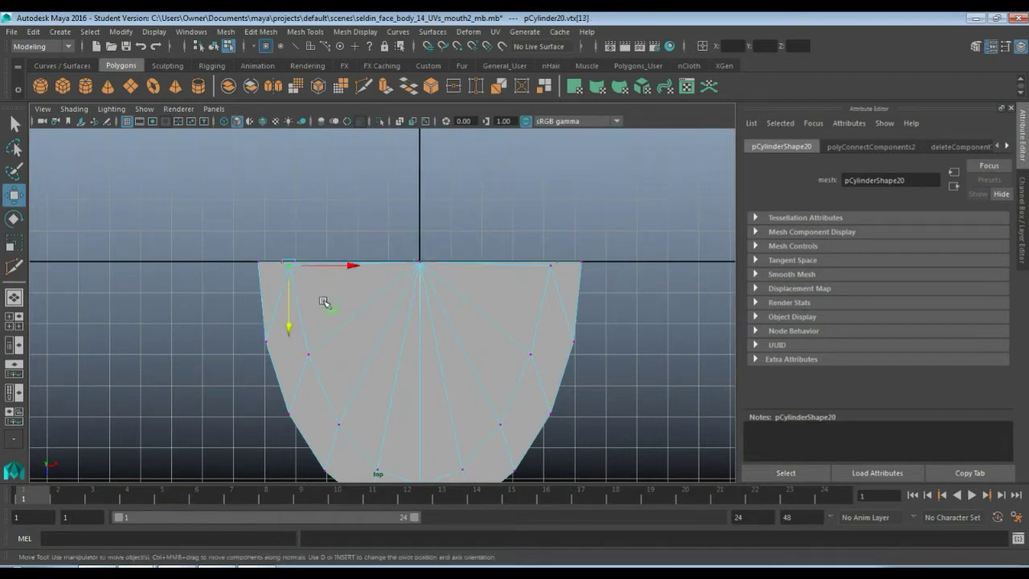
shift+drag(526, 287, 559, 262)
drag(420, 326, 419, 348)
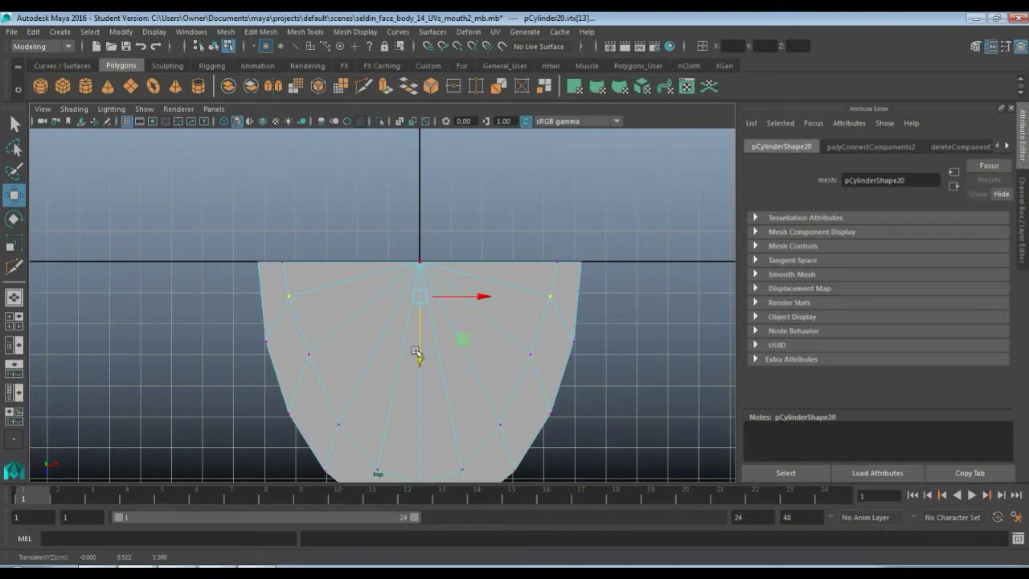
Step: Delete the radial edges fanning from the half-disc's top midpoint to the inner ring, keeping the vertical centre edge
alt+middle_drag(404, 322, 403, 253)
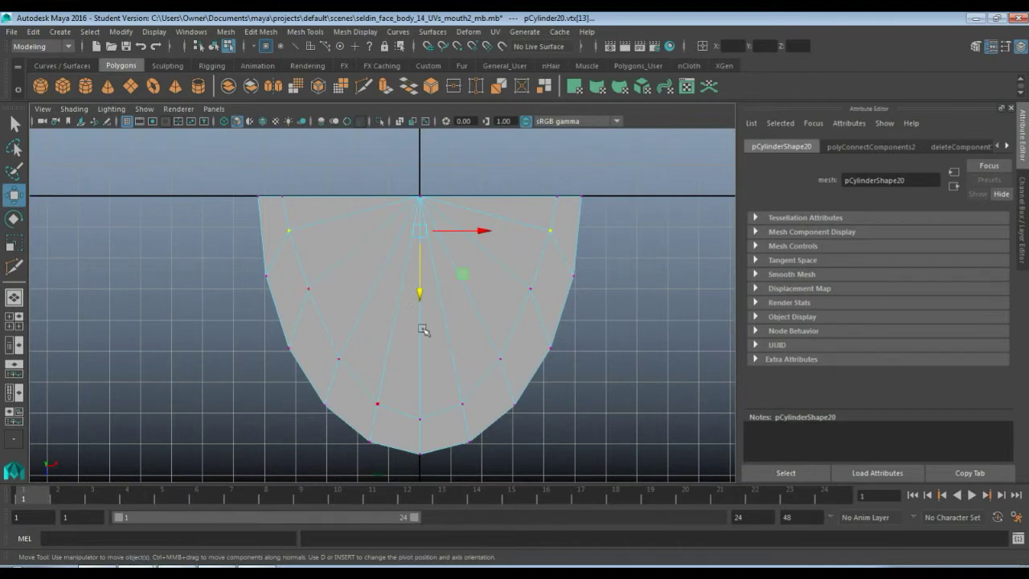
key(F10)
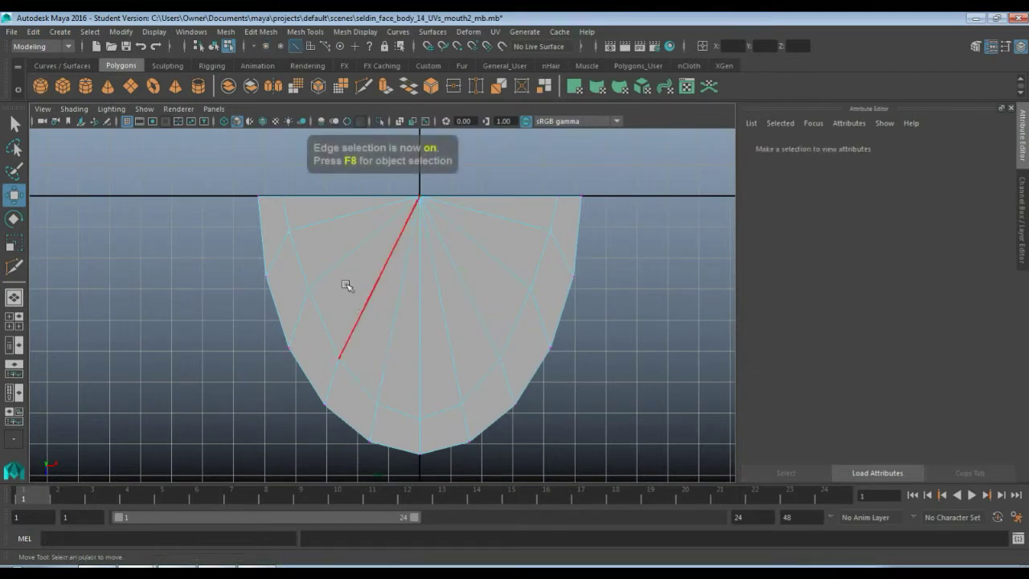
click(325, 232)
shift+click(345, 261)
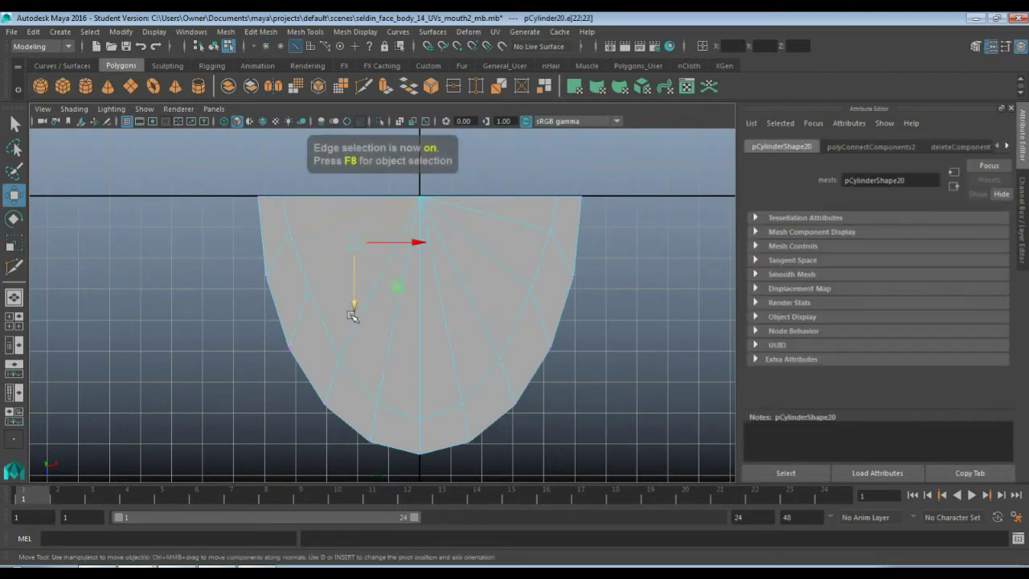
shift+click(355, 316)
shift+click(483, 300)
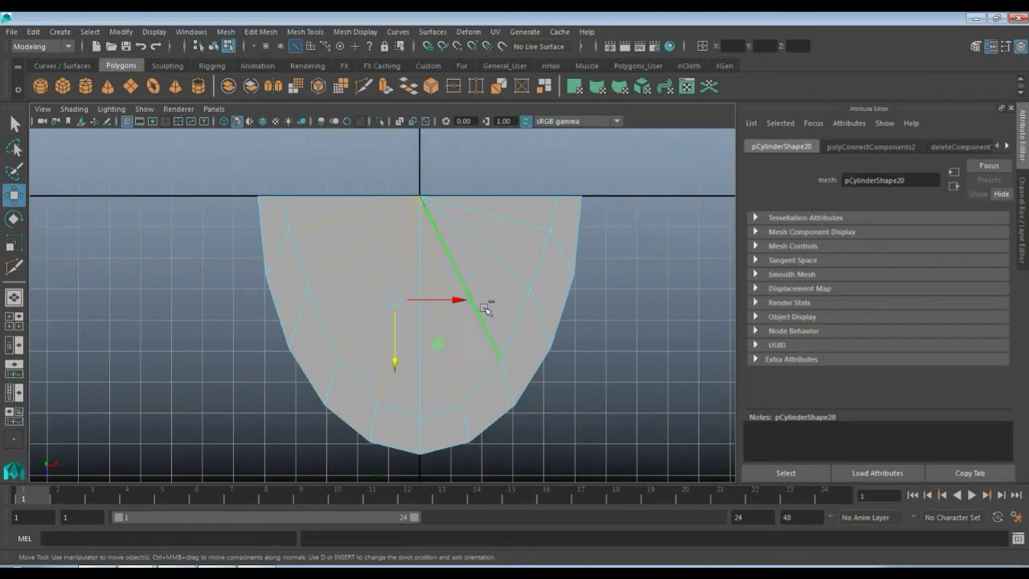
key(Delete)
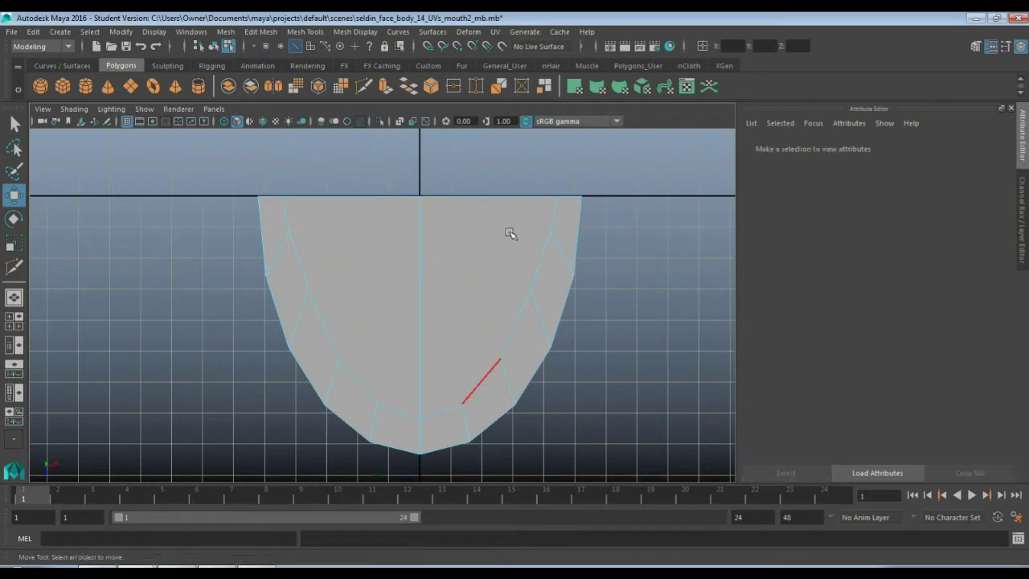
Step: Cut three horizontal edges with Multi-Cut, joining the upper three pairs of opposite inner-ring vertices across the centre edge
key(F9)
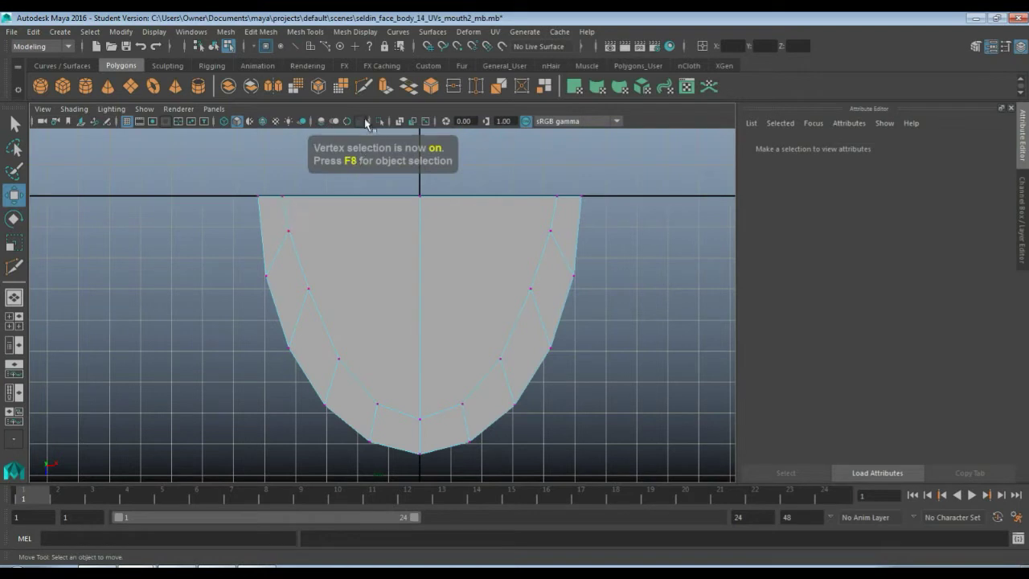
click(364, 86)
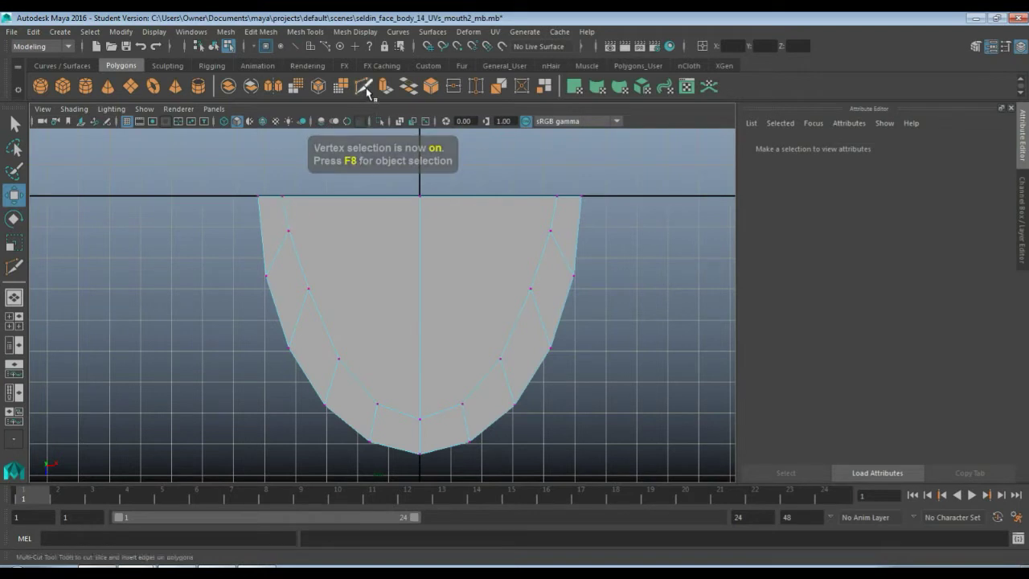
click(289, 231)
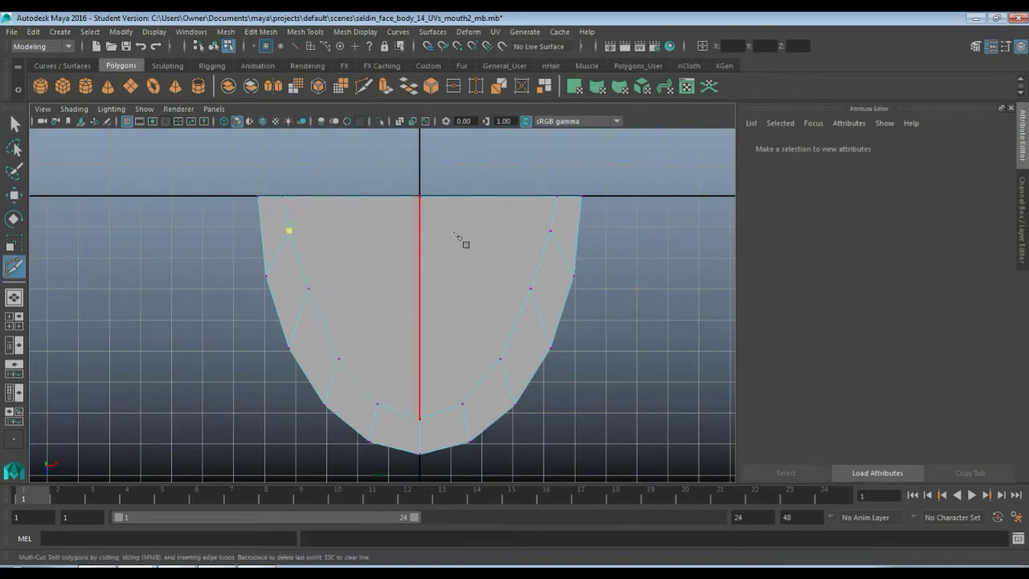
click(550, 230)
key(Return)
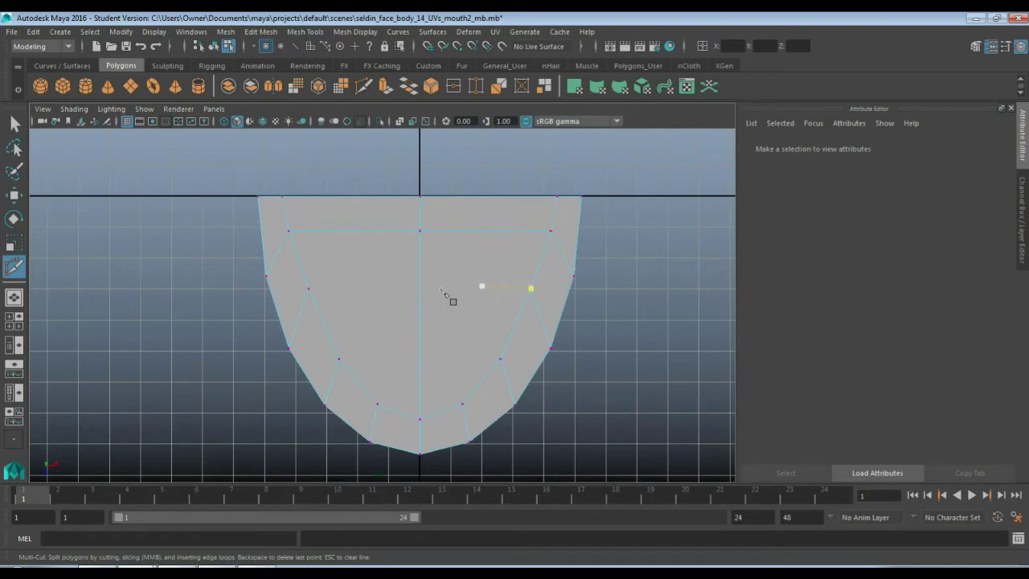
click(308, 289)
click(531, 288)
key(Return)
click(338, 359)
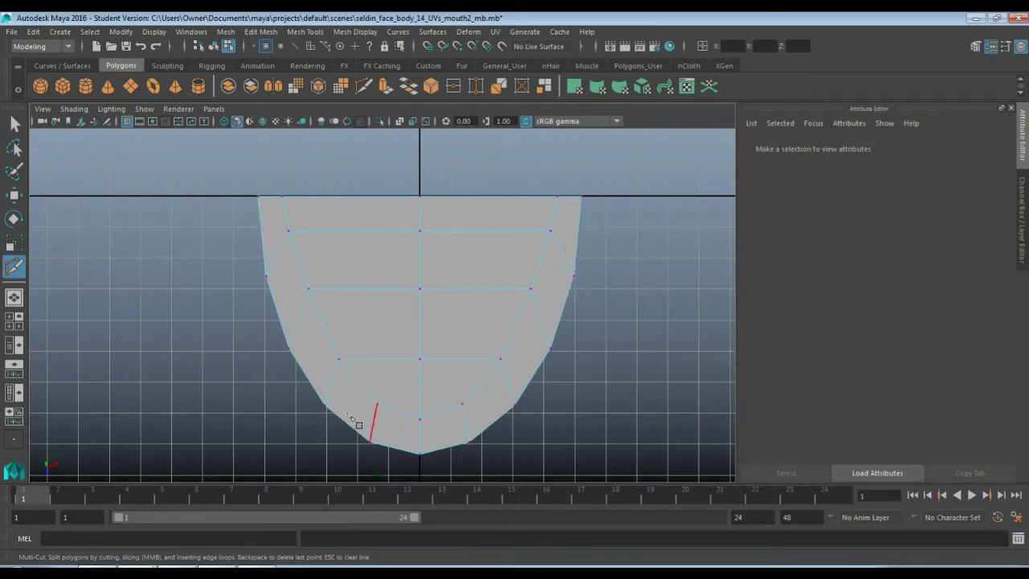
key(q)
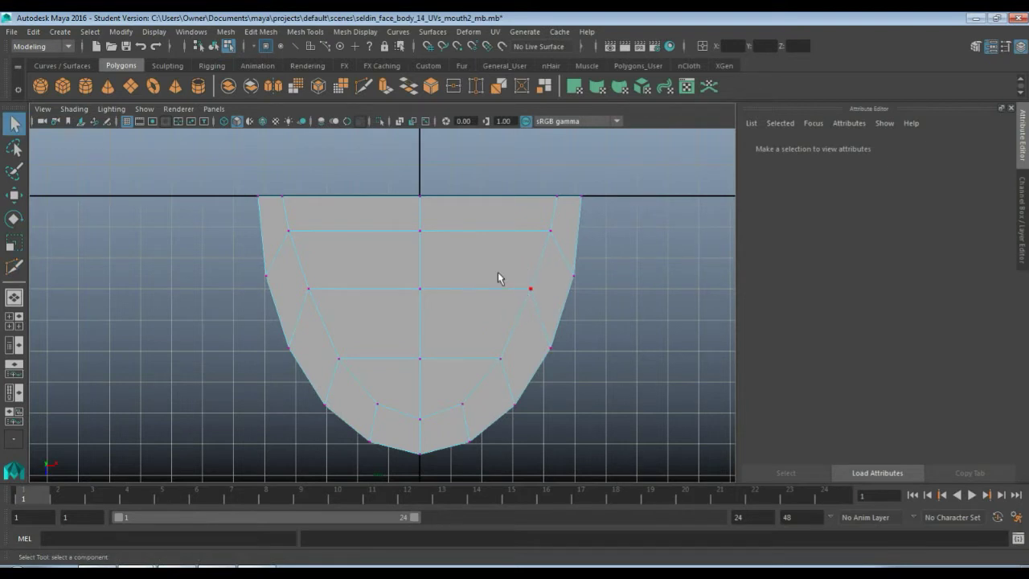
Step: Show the selection tool settings and set symmetry to Object X
click(1007, 47)
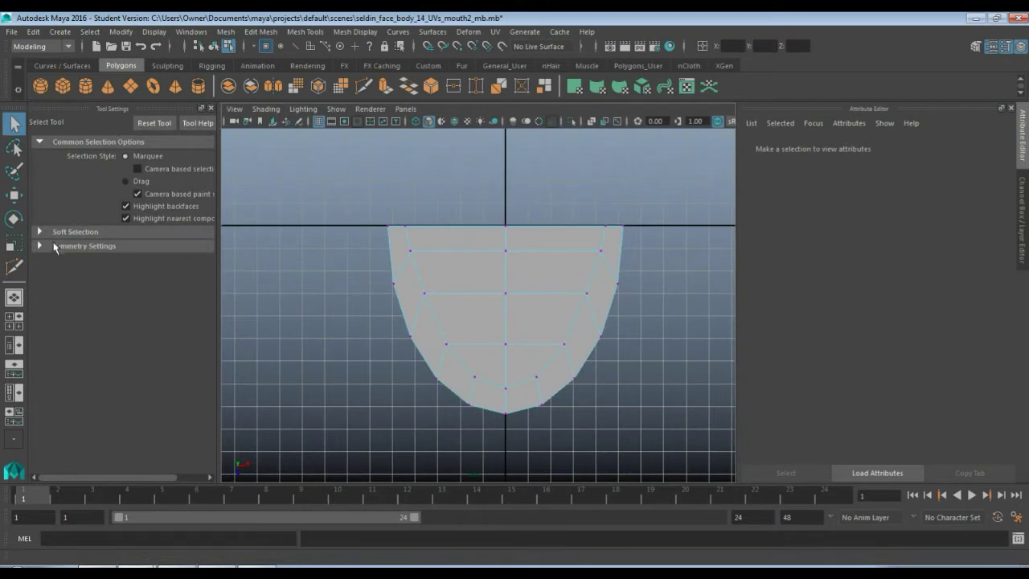
click(55, 246)
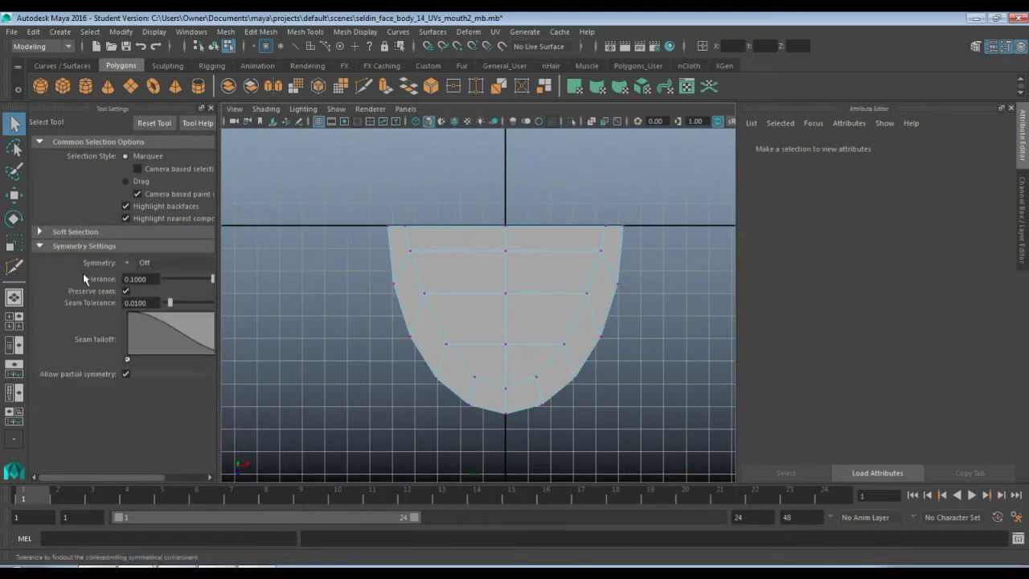
click(124, 264)
click(154, 281)
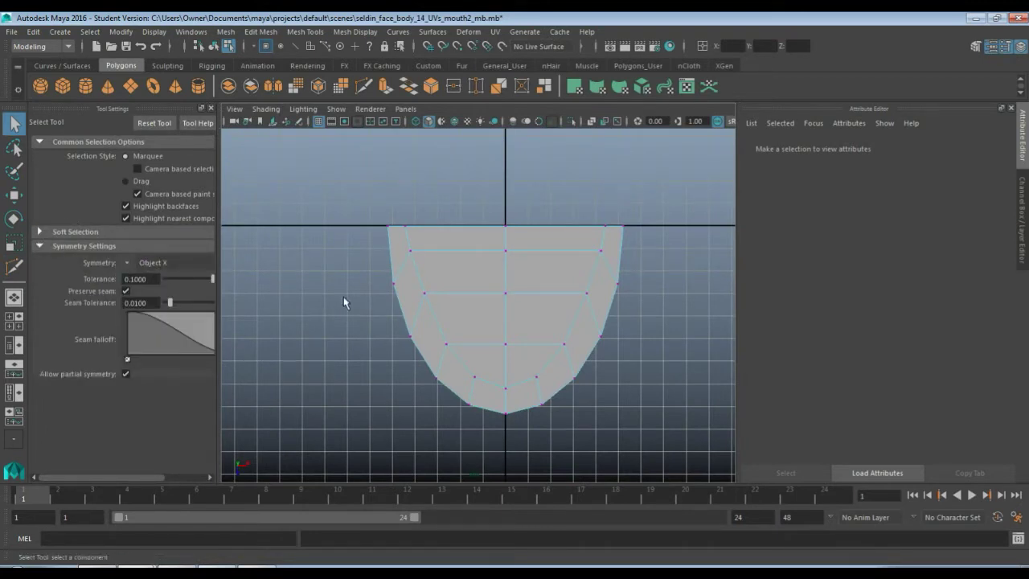
Step: Move the upper four mirrored pairs of inner-ring vertices to even out the border faces and follow the outer curve
click(411, 250)
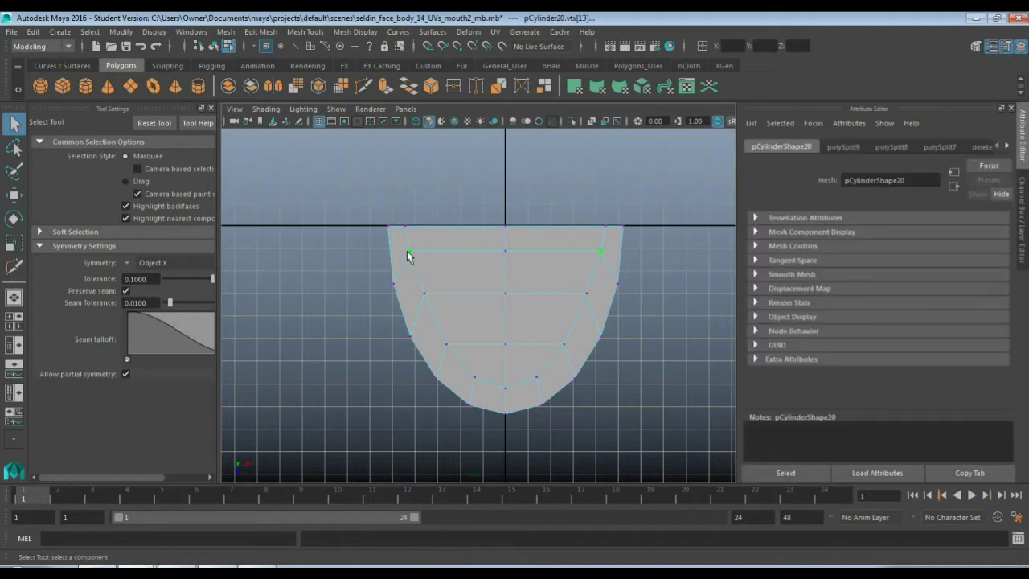
key(w)
drag(408, 255, 418, 261)
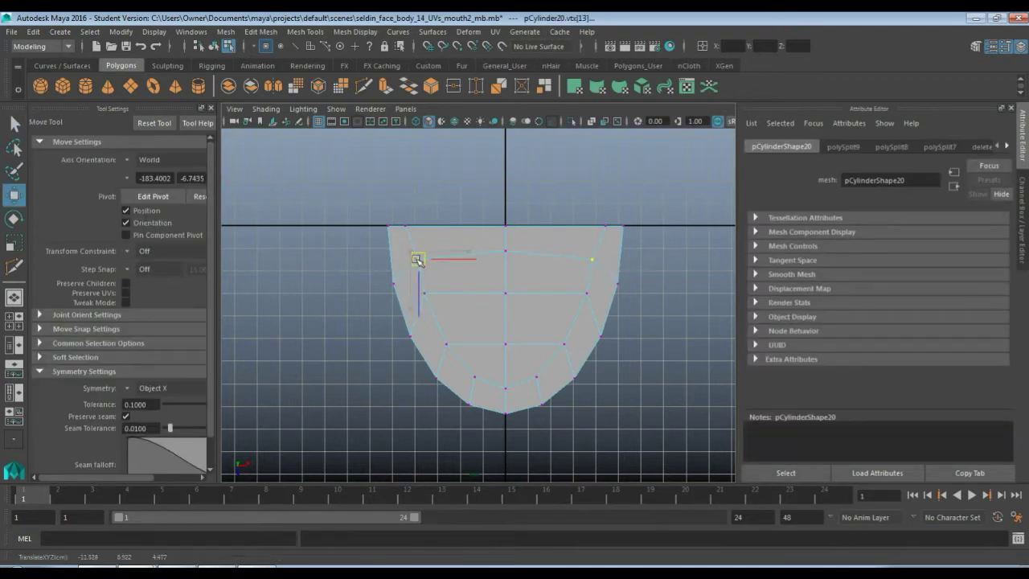
click(405, 226)
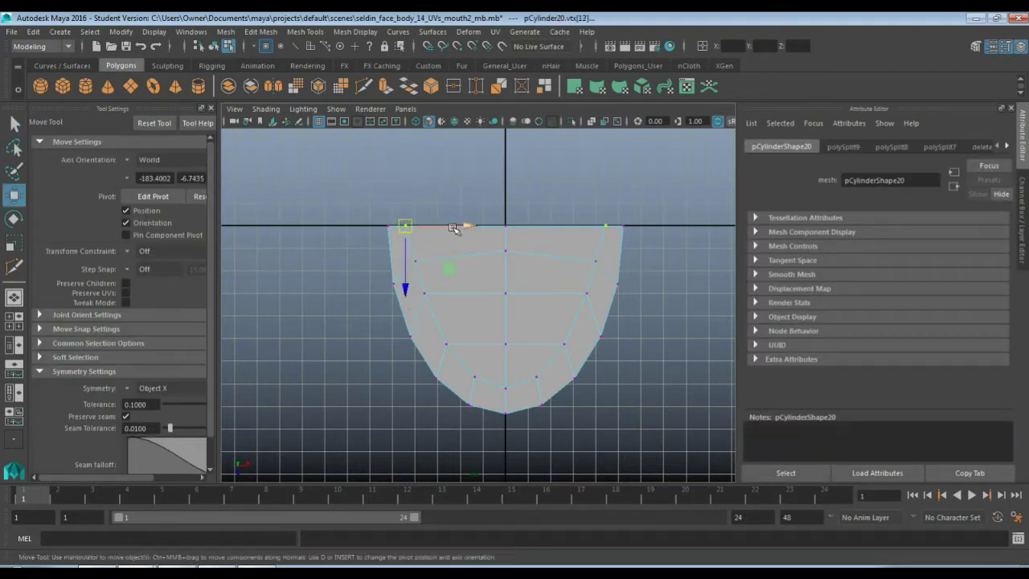
drag(454, 229, 471, 228)
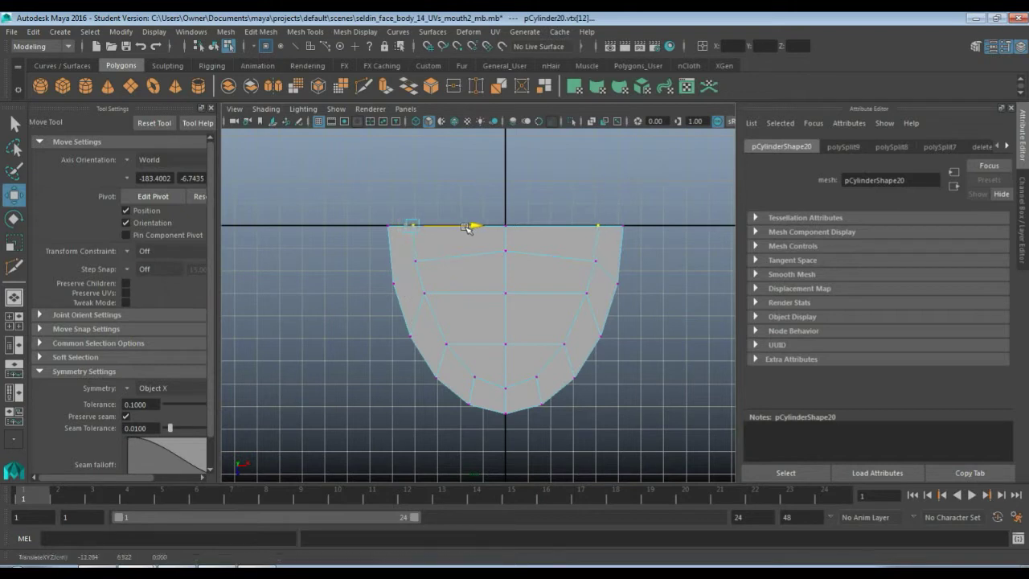
click(425, 292)
drag(424, 293, 427, 311)
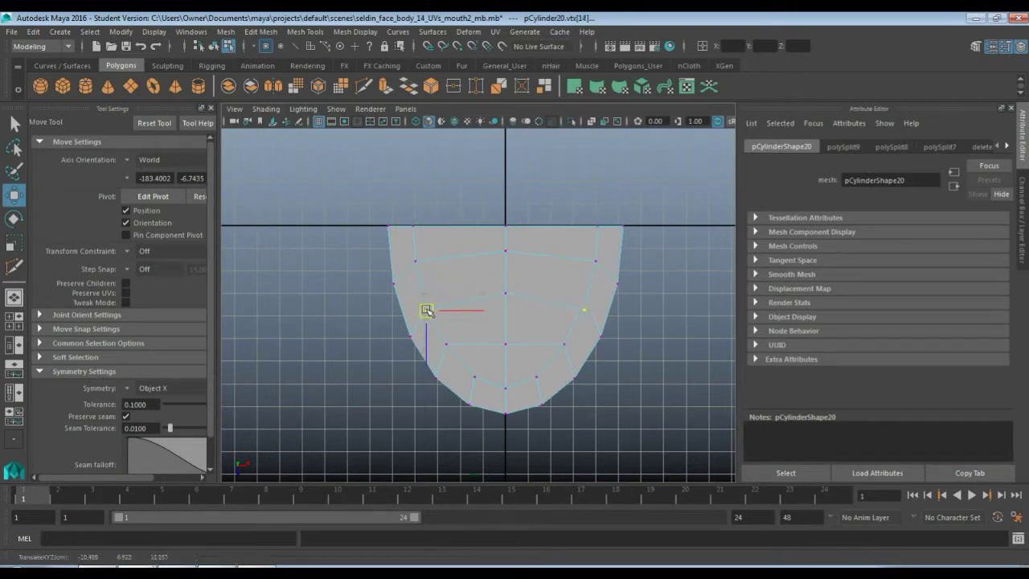
click(447, 344)
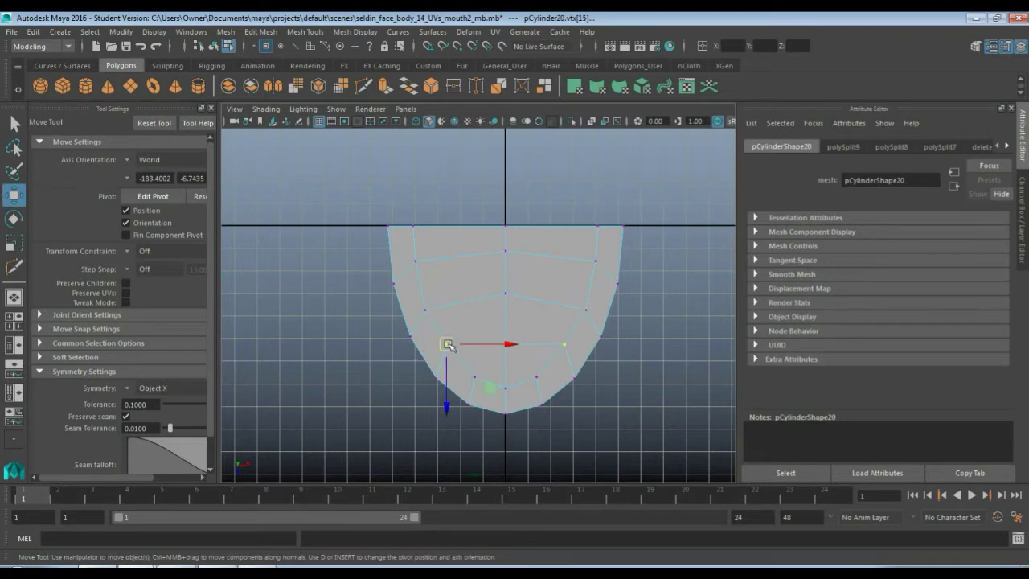
drag(449, 346, 448, 351)
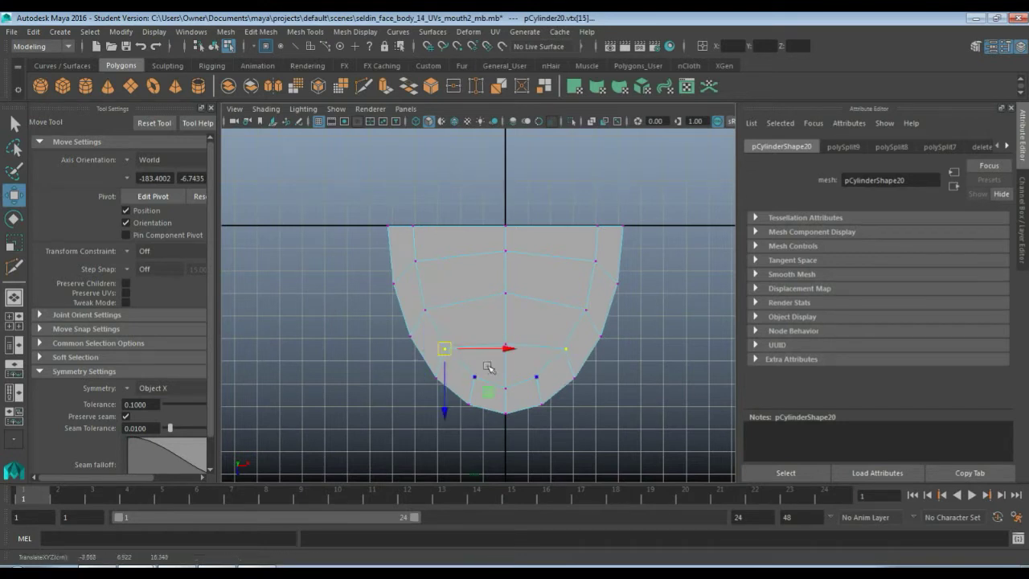
Step: Move the centre-line vertices of the upper two cross rows slightly down to straighten those rows, and clear the selection
click(499, 289)
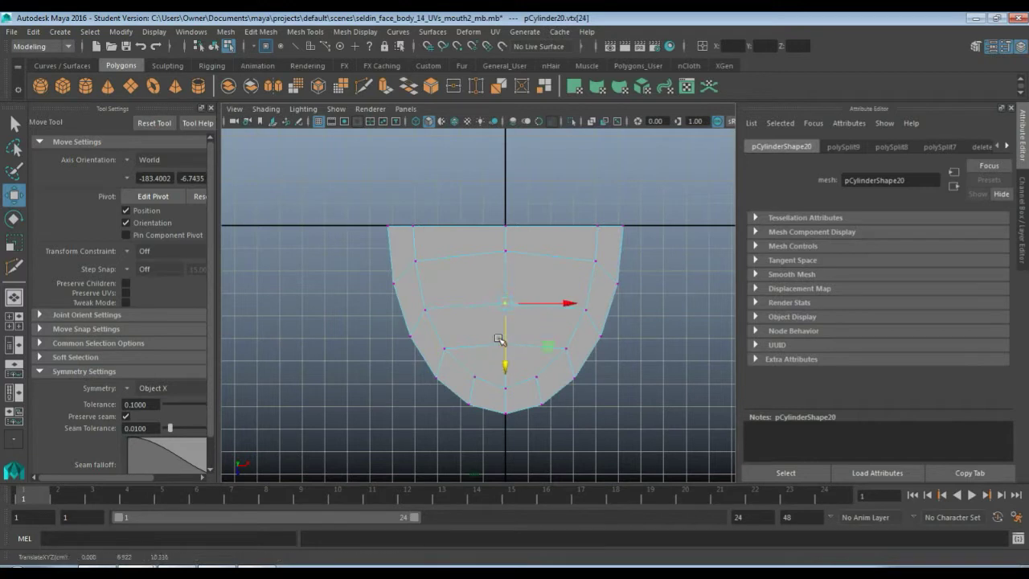
click(499, 254)
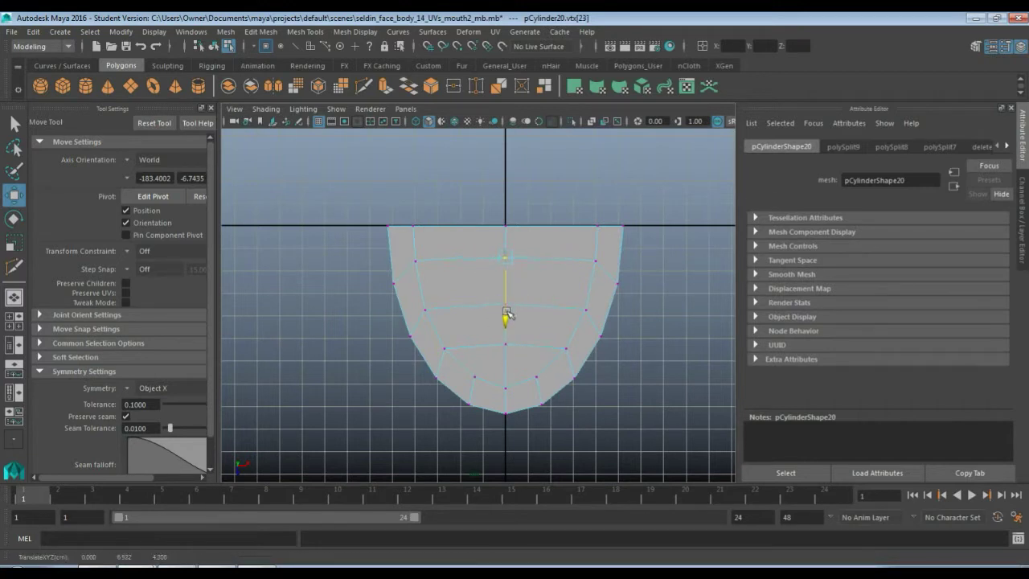
drag(508, 313, 513, 358)
click(513, 202)
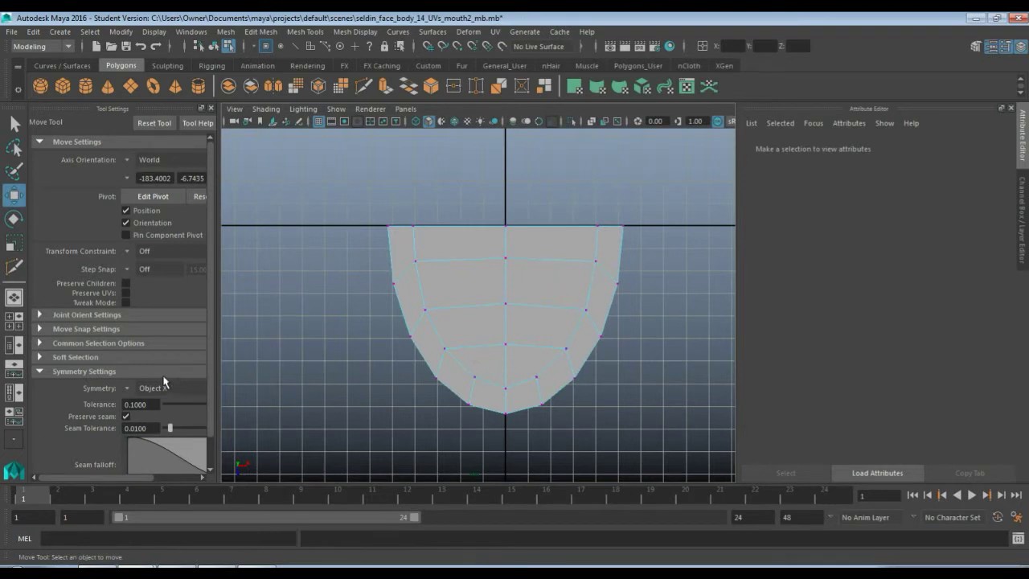
Step: Turn symmetry off and close the tool settings
click(130, 389)
click(163, 397)
click(211, 109)
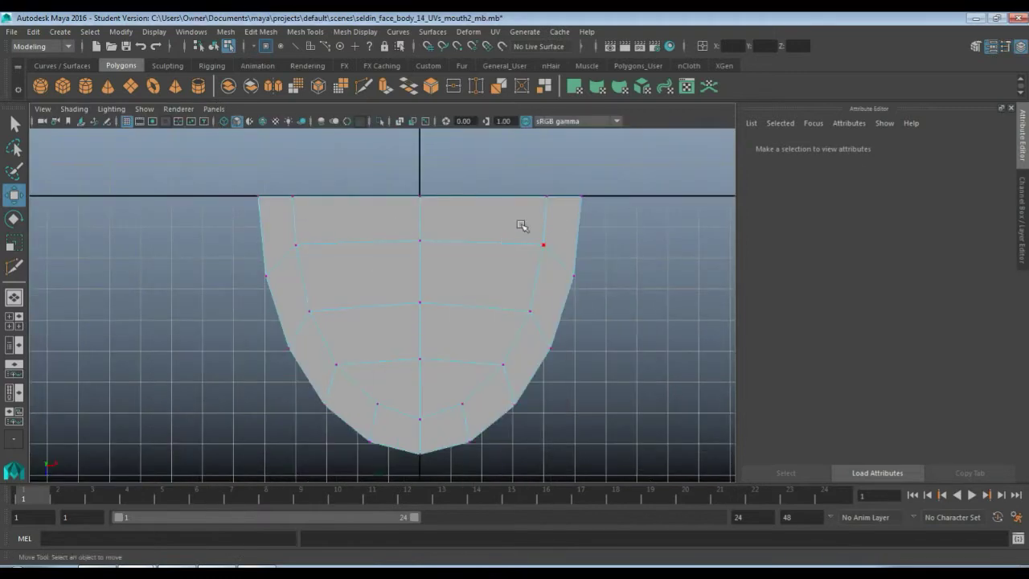
Step: Switch to the perspective view and select the whole half-disc mesh in object mode
key(space)
key(space)
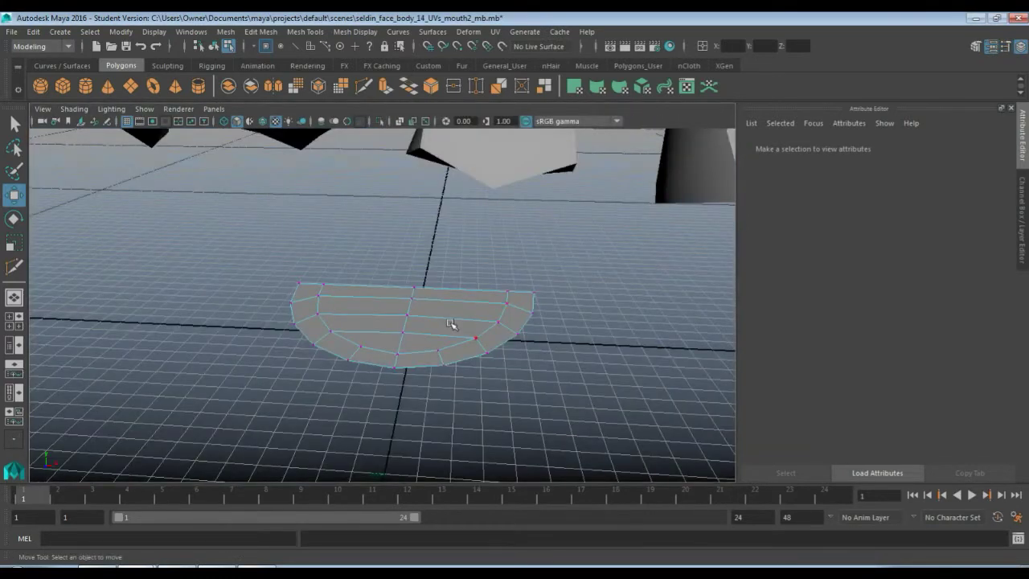
alt+drag(450, 326, 413, 321)
right_click(410, 324)
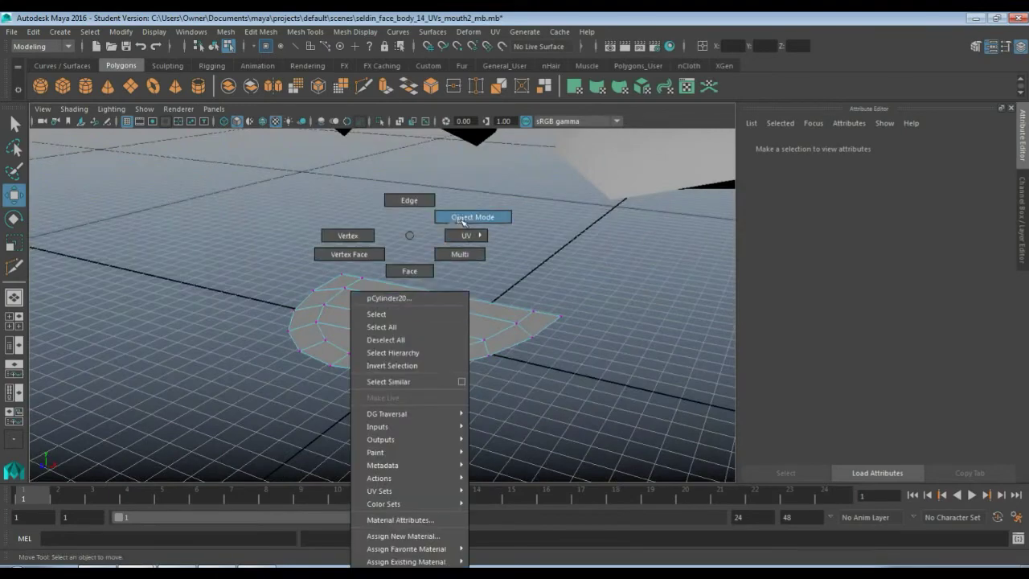
click(472, 217)
click(361, 336)
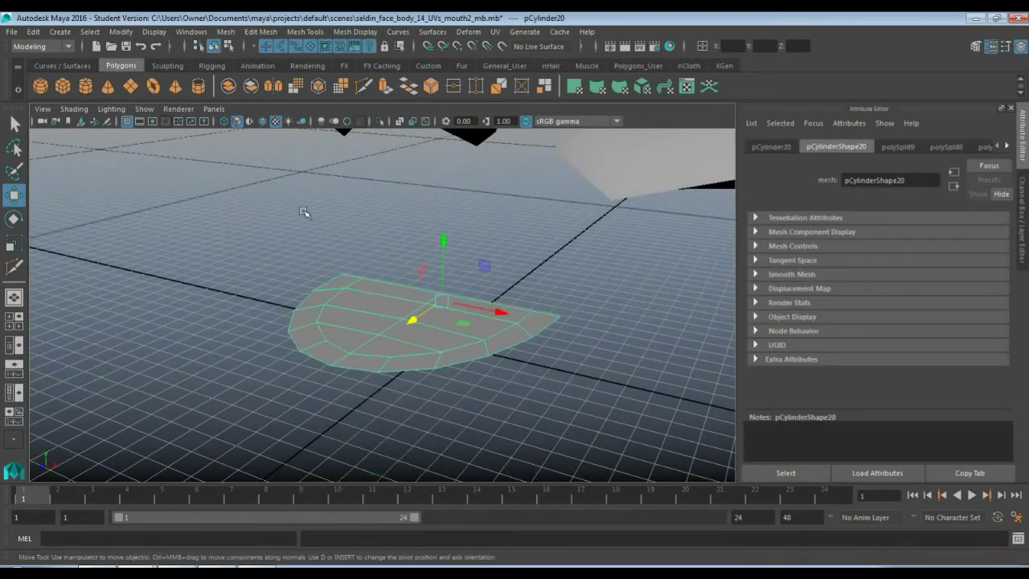
Step: Center the half-disc's pivot and lower the mesh vertically onto the ground grid with grid snapping
mouse_move(384, 299)
alt+mouse_down()
mouse_move(404, 259)
mouse_move(386, 226)
mouse_move(379, 304)
alt+mouse_up()
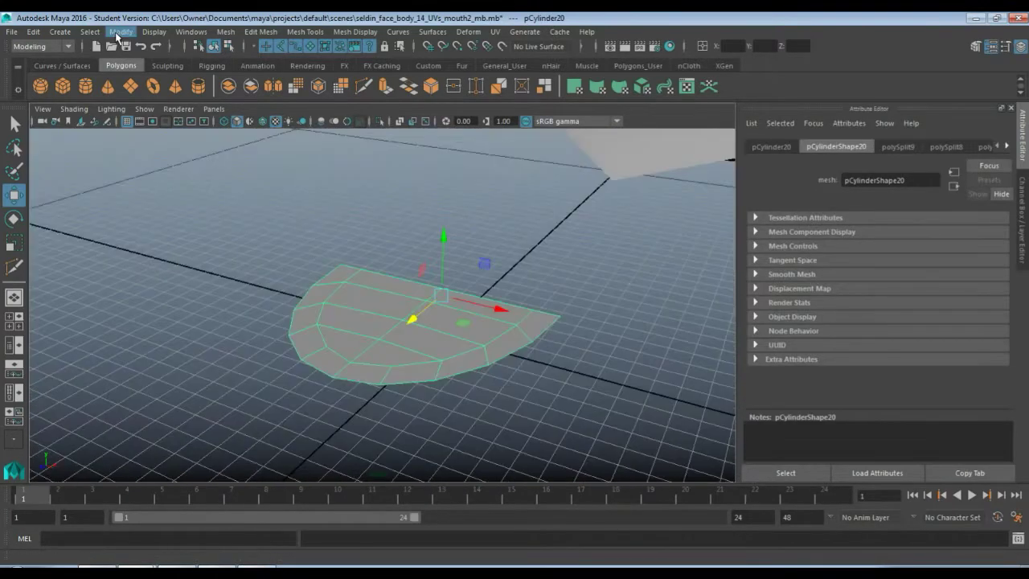
click(121, 32)
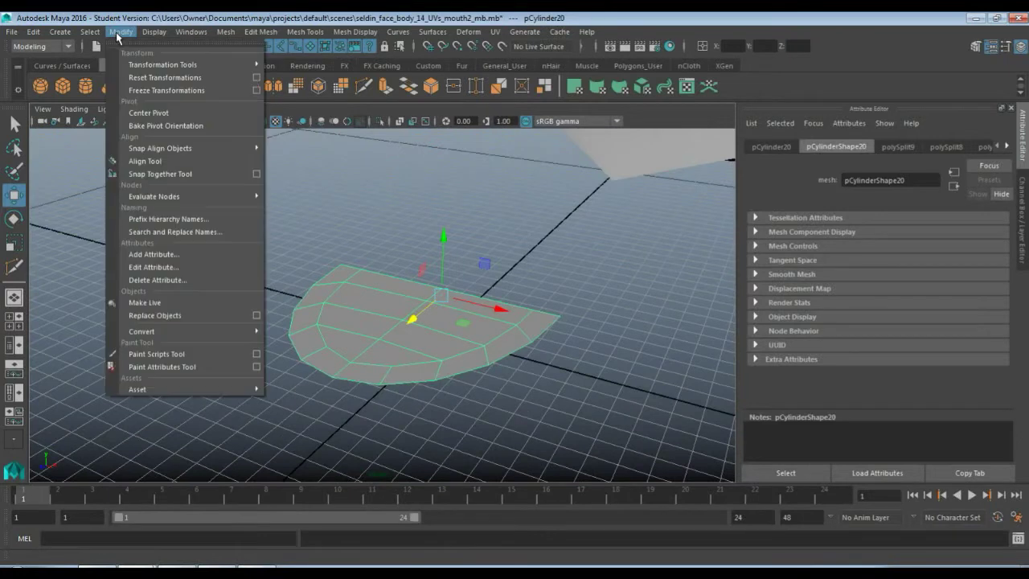
click(153, 112)
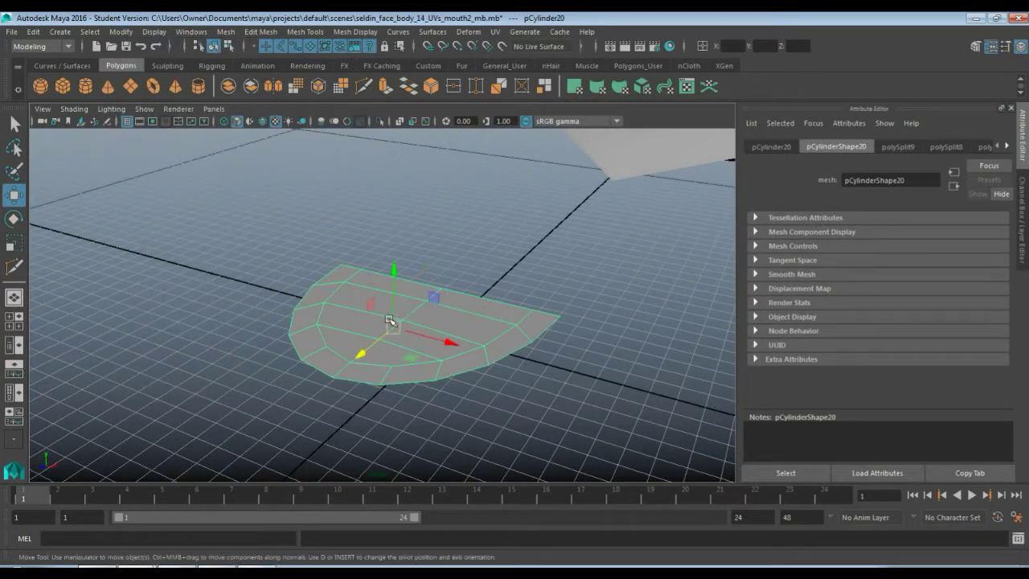
key(x)
drag(393, 268, 396, 376)
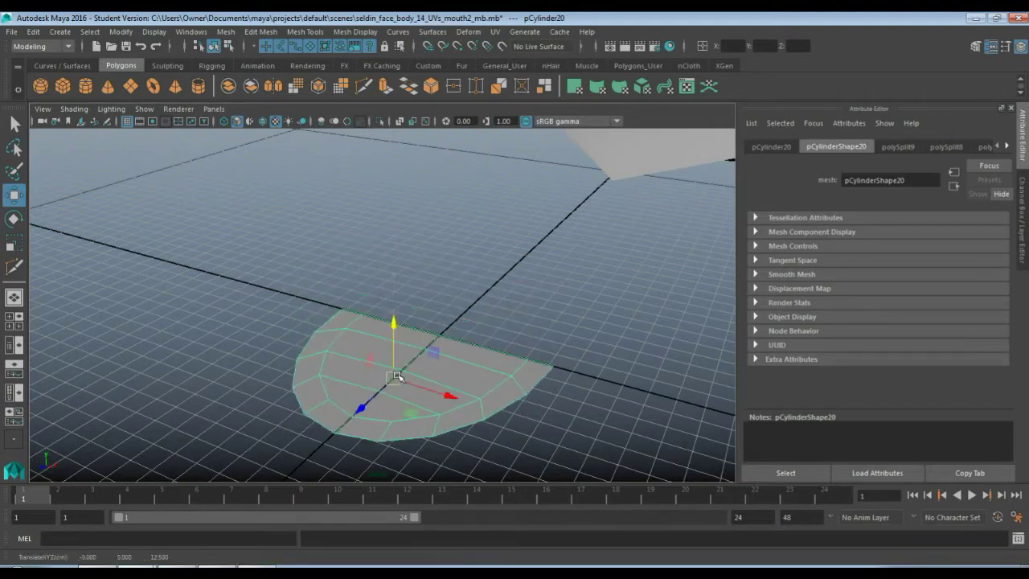
Step: Extrude all faces of the half-disc with a thickness of 1 and clear the selection
alt+drag(335, 353, 424, 381)
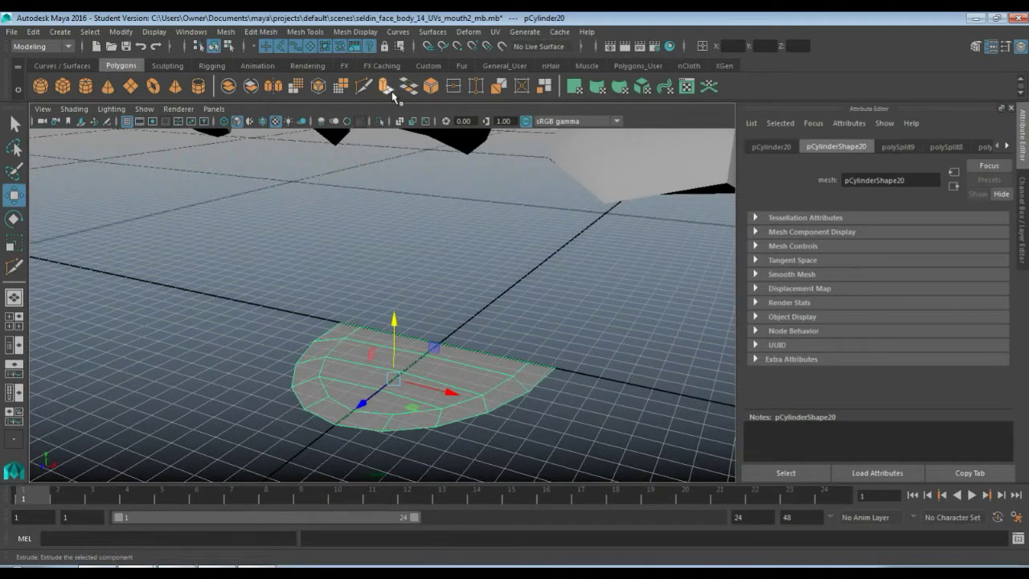
click(386, 87)
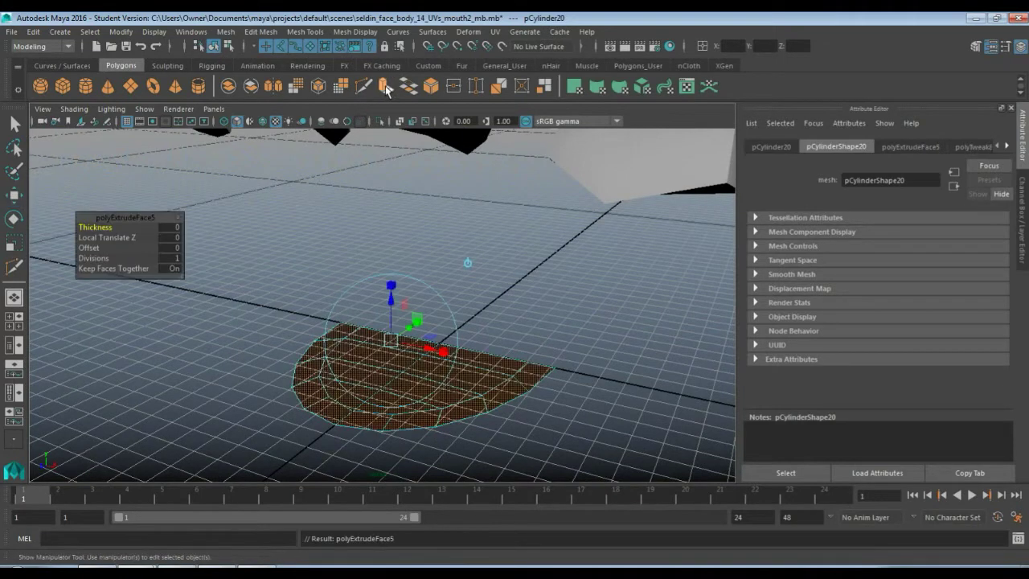
click(172, 228)
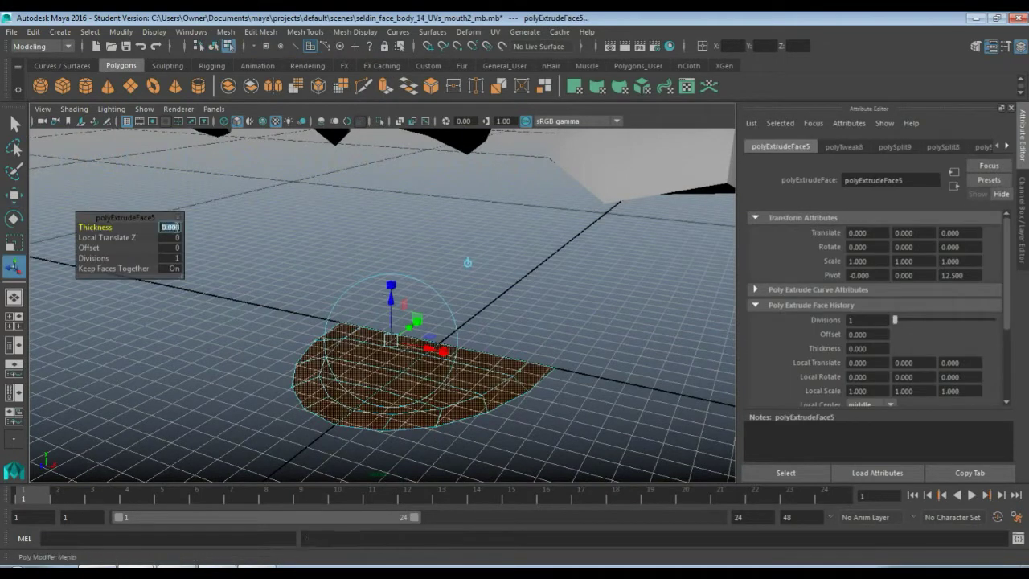
text(1)
key(Return)
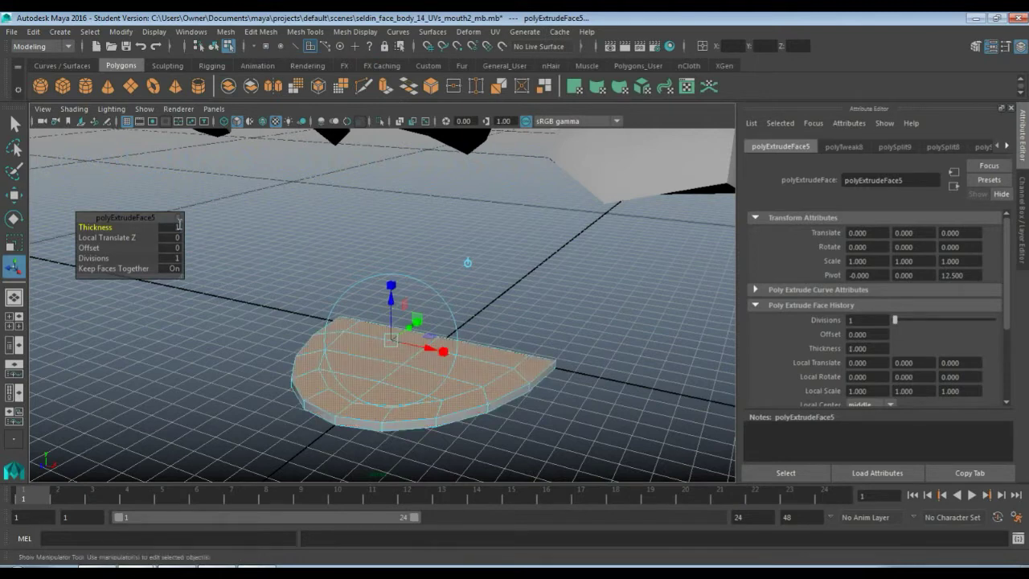
click(295, 271)
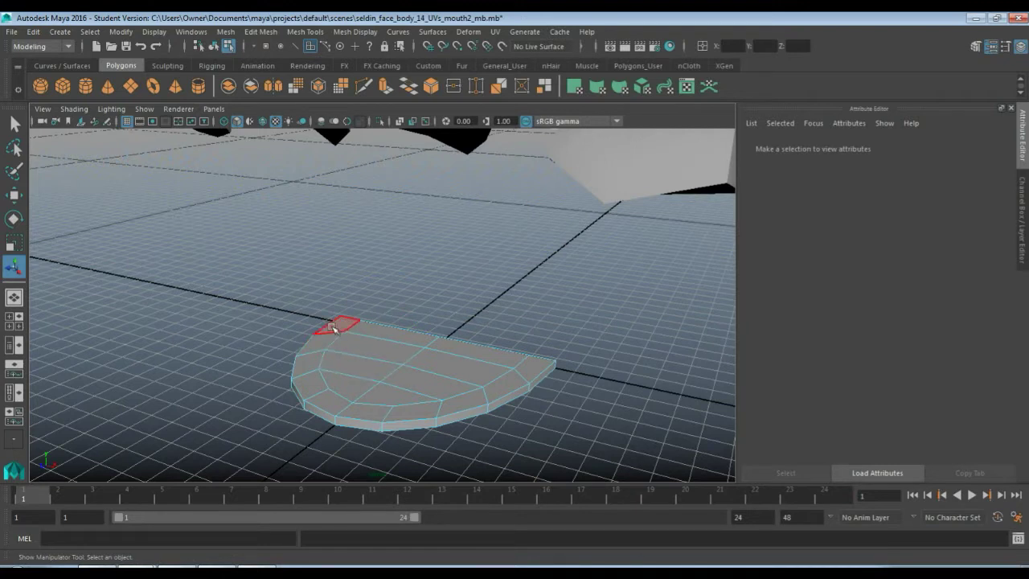
Step: Extrude the curved outer ring of top faces up about 1.36 and taper it to a scale of about 0.63
mouse_move(333, 325)
mouse_down()
mouse_move(310, 381)
mouse_move(368, 413)
mouse_move(490, 395)
mouse_move(533, 367)
mouse_up()
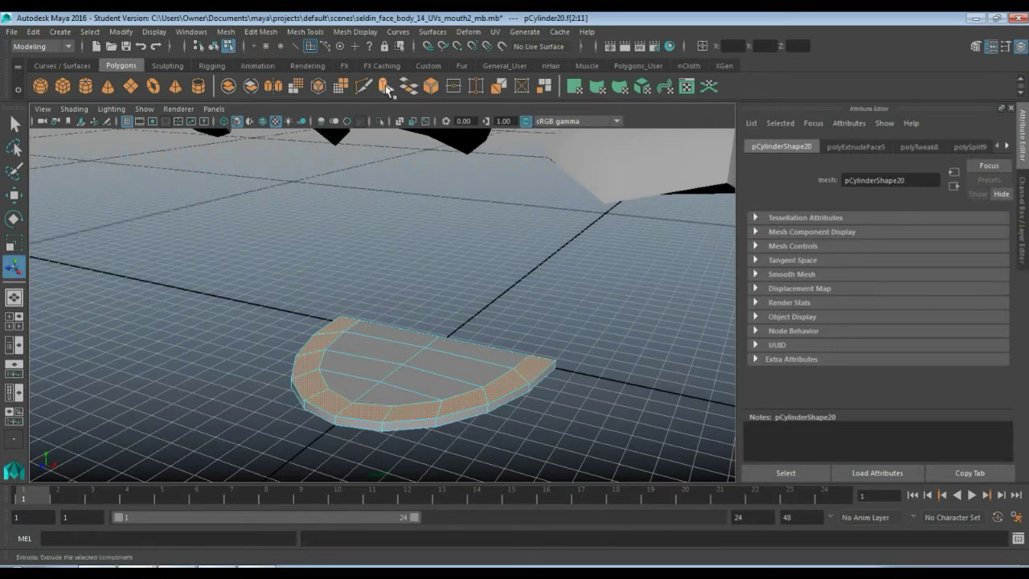
click(386, 88)
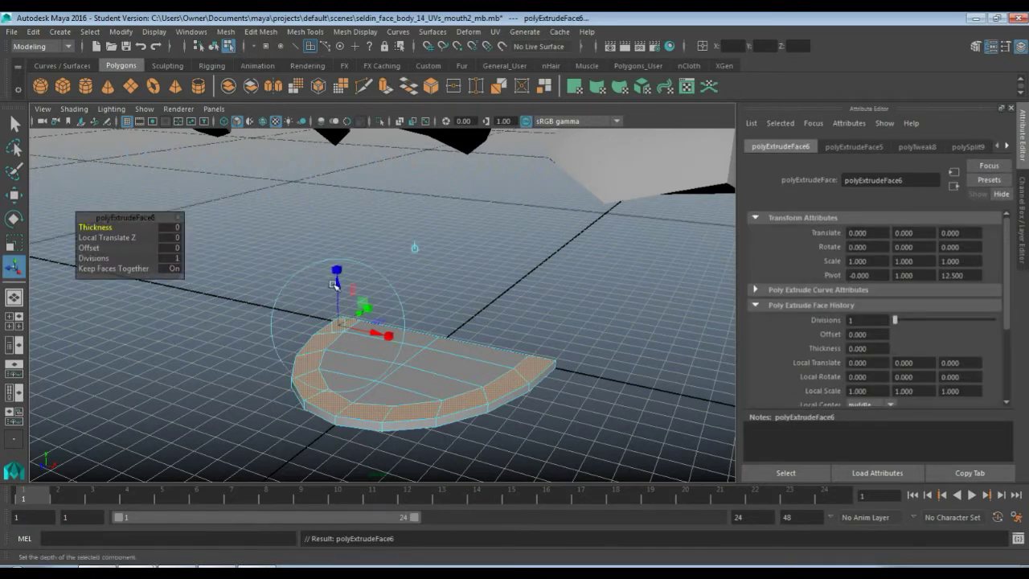
drag(334, 283, 338, 276)
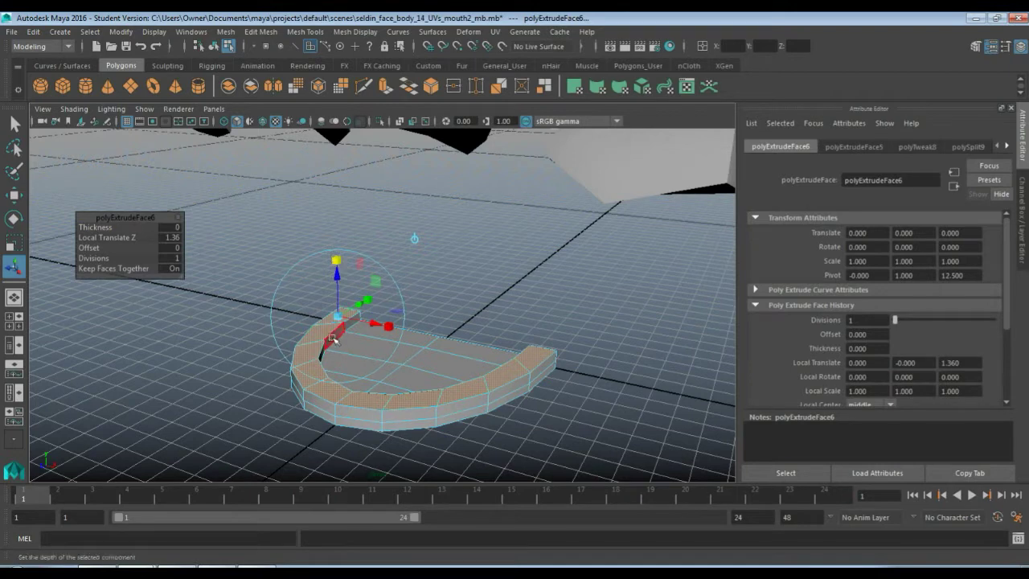
drag(338, 317, 324, 319)
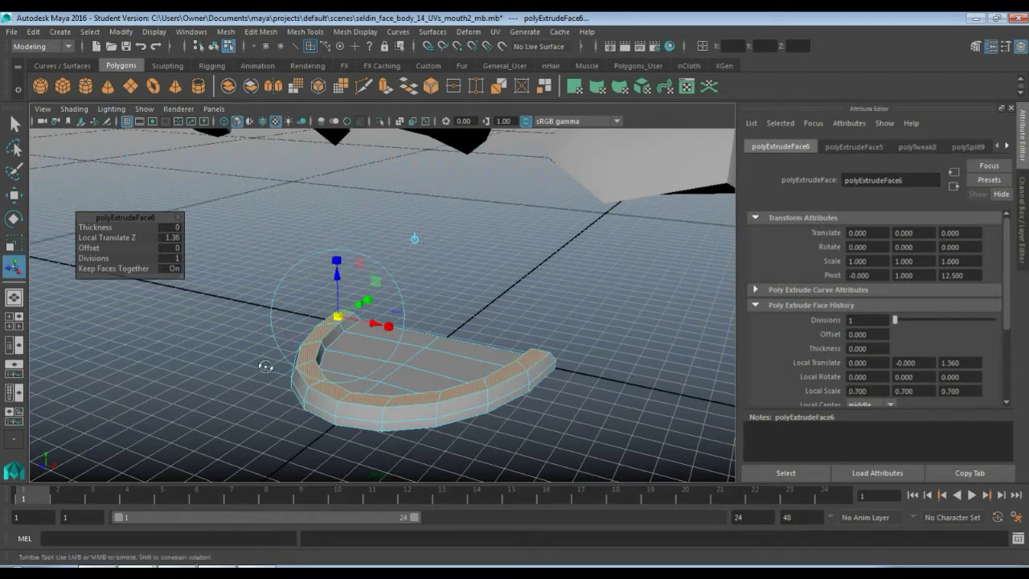
mouse_move(264, 367)
alt+mouse_down()
mouse_move(354, 359)
mouse_move(263, 384)
alt+mouse_up()
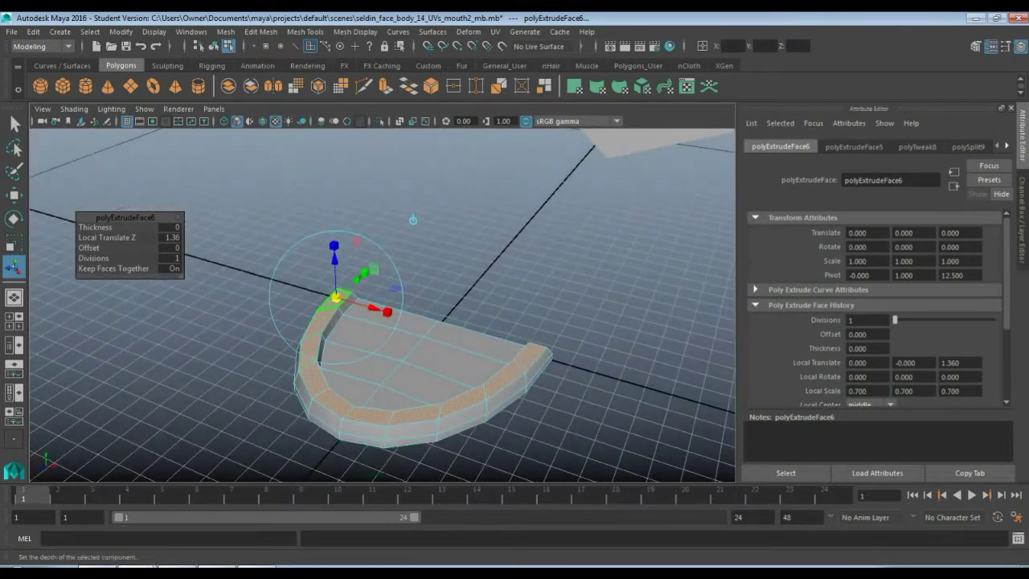
drag(338, 298, 333, 297)
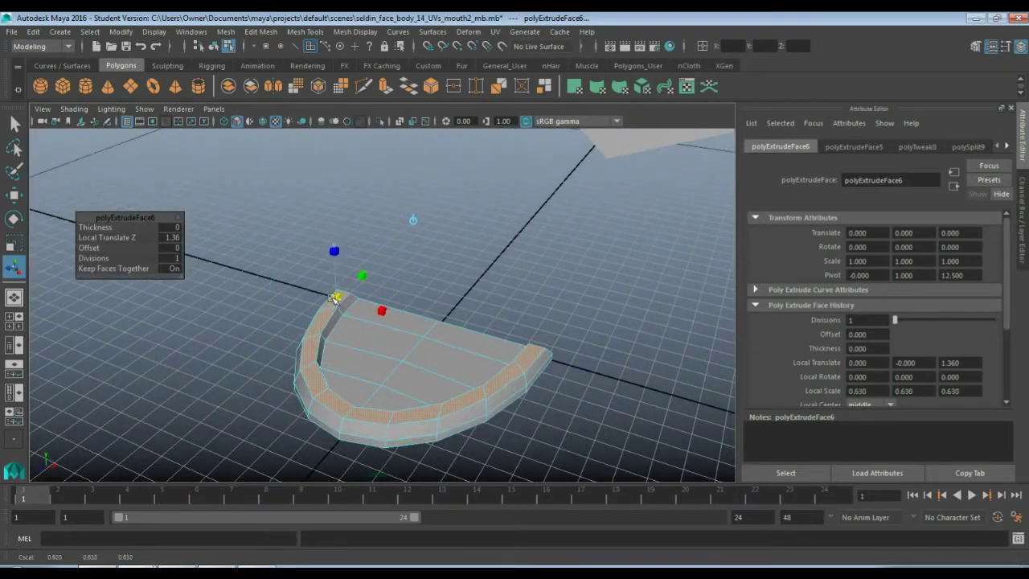
click(244, 338)
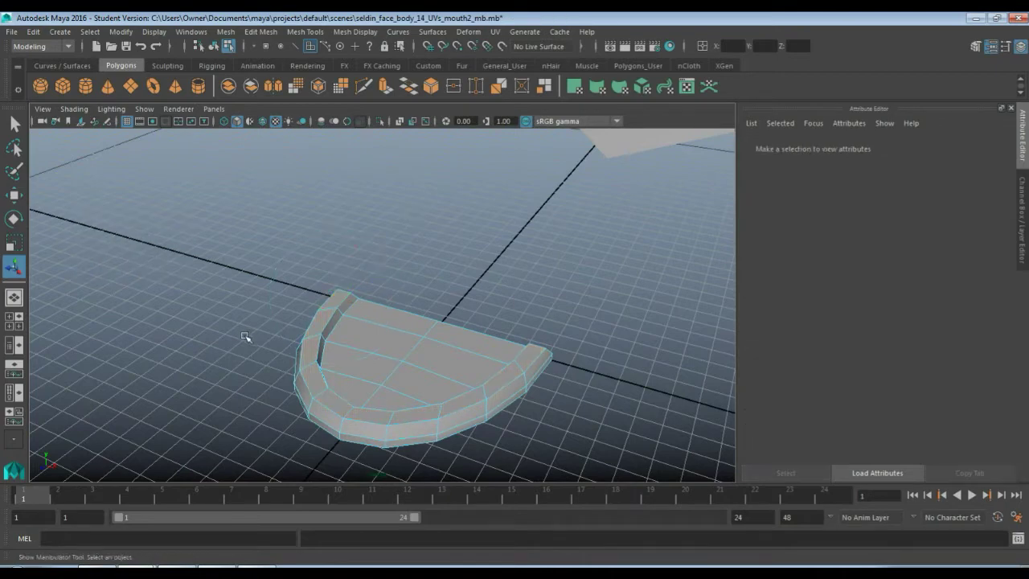
Step: Switch to the browser's "human teeth" image results, examine a close-up of the teeth and gum line, and return to Maya
alt+drag(243, 338, 396, 336)
click(140, 572)
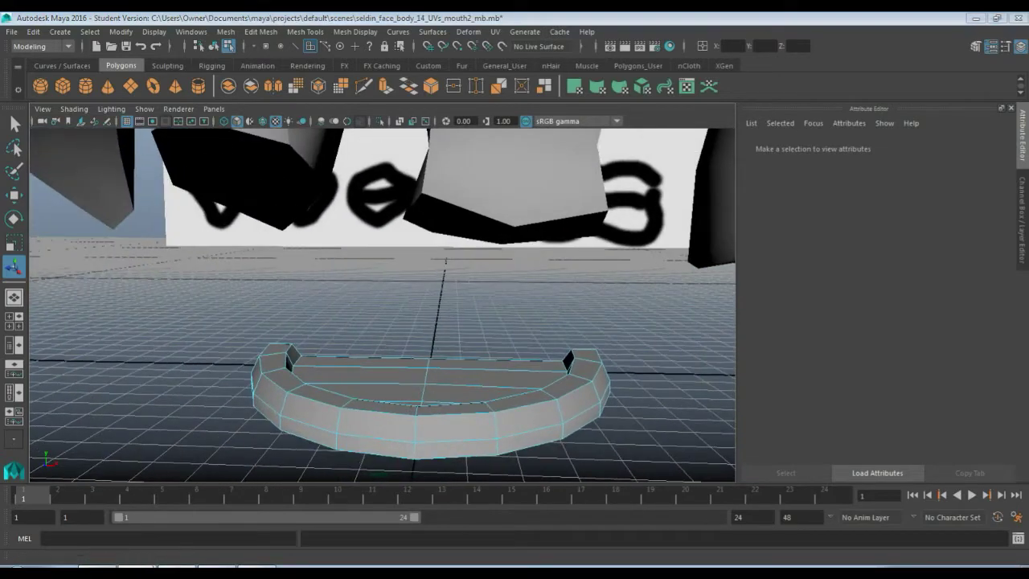
scroll(473, 319, up, 5)
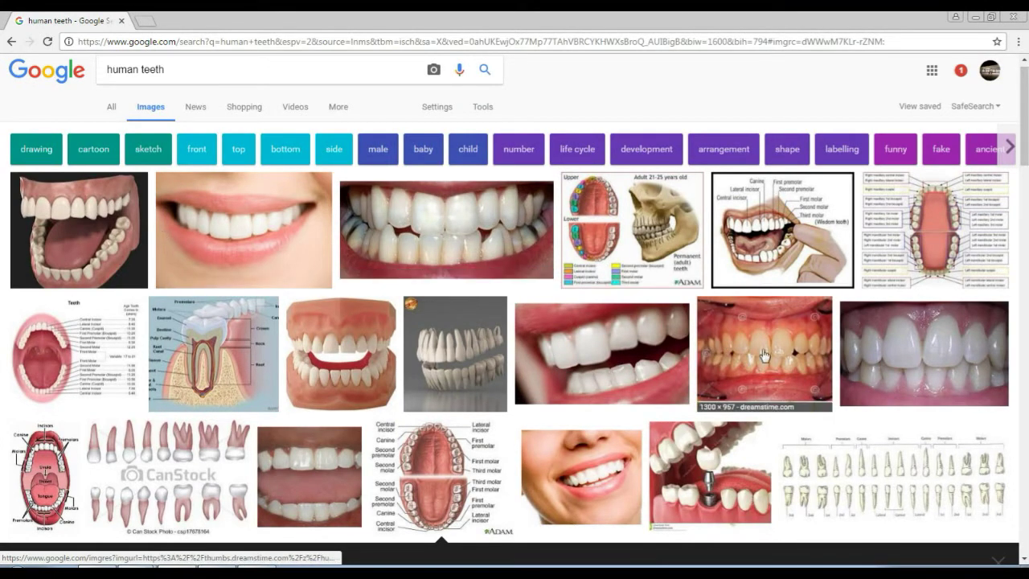
click(933, 327)
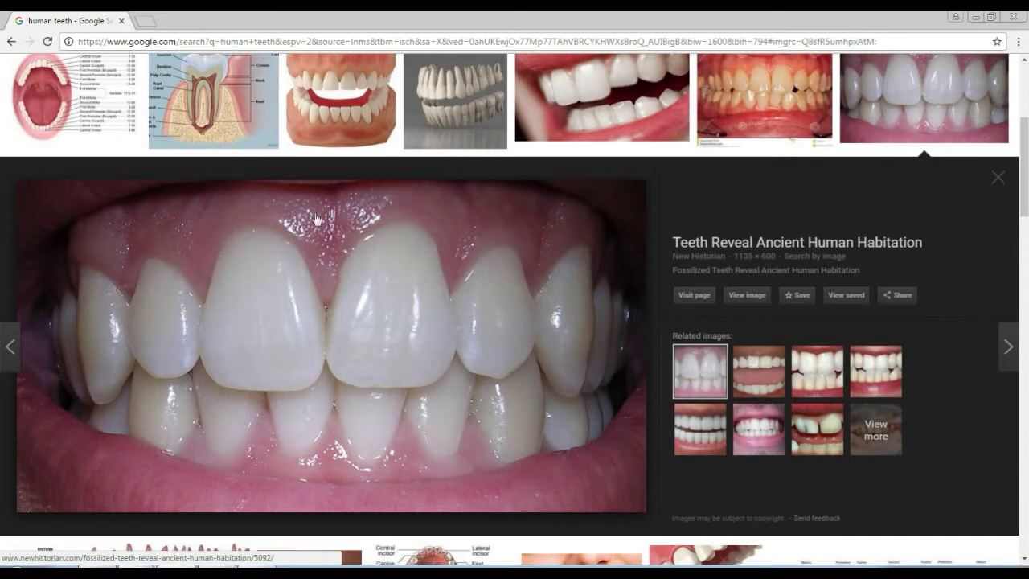
click(255, 572)
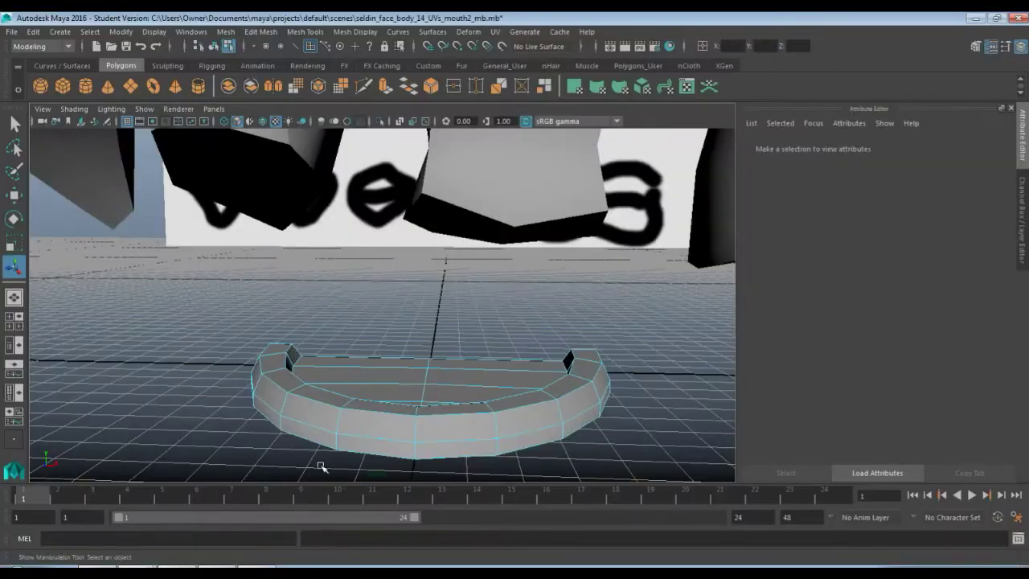
Step: Select alternate cross edges along the top of the raised rim and shift them vertically to make the gum line wavy
key(F10)
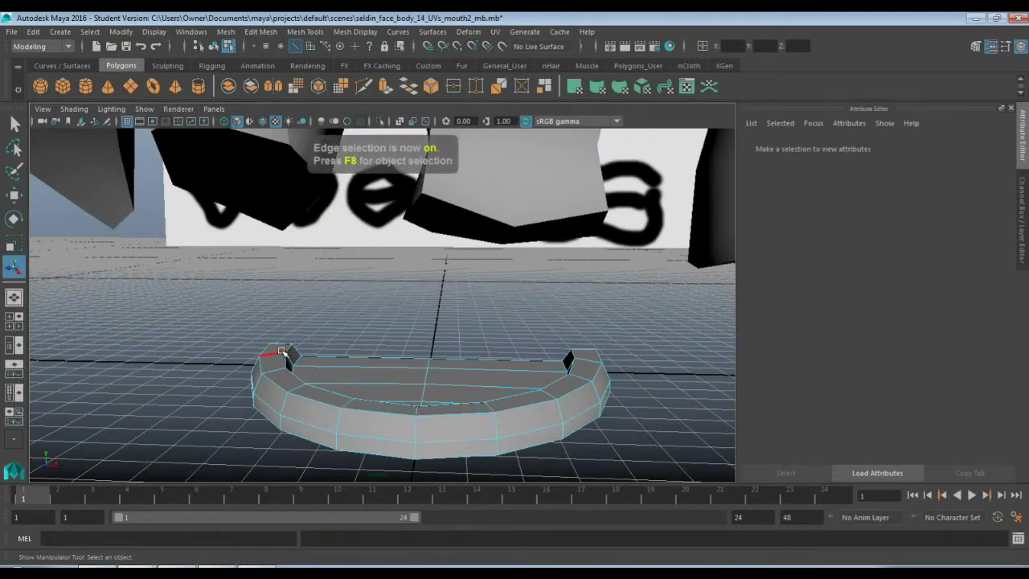
click(281, 351)
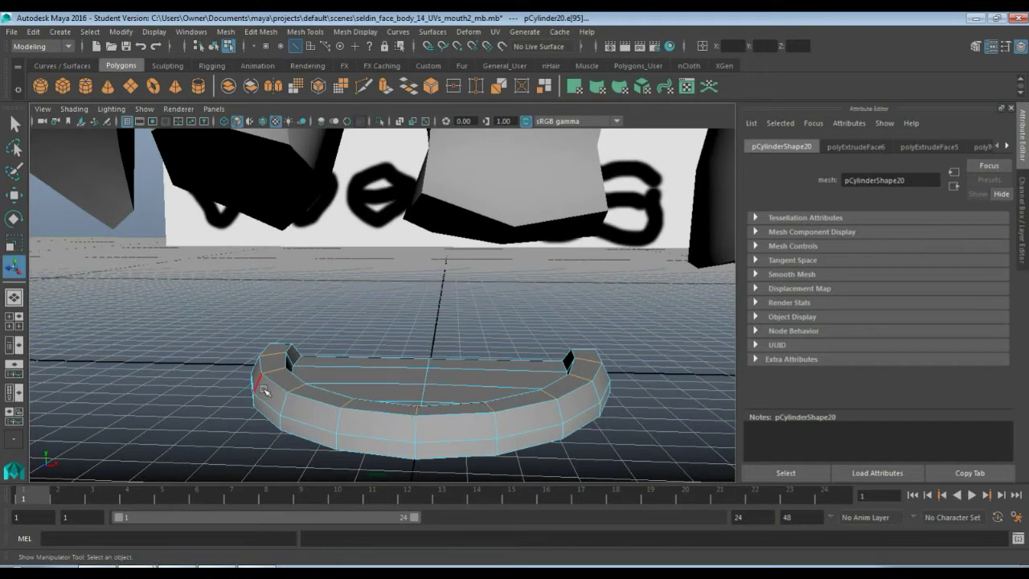
alt+drag(264, 390, 285, 393)
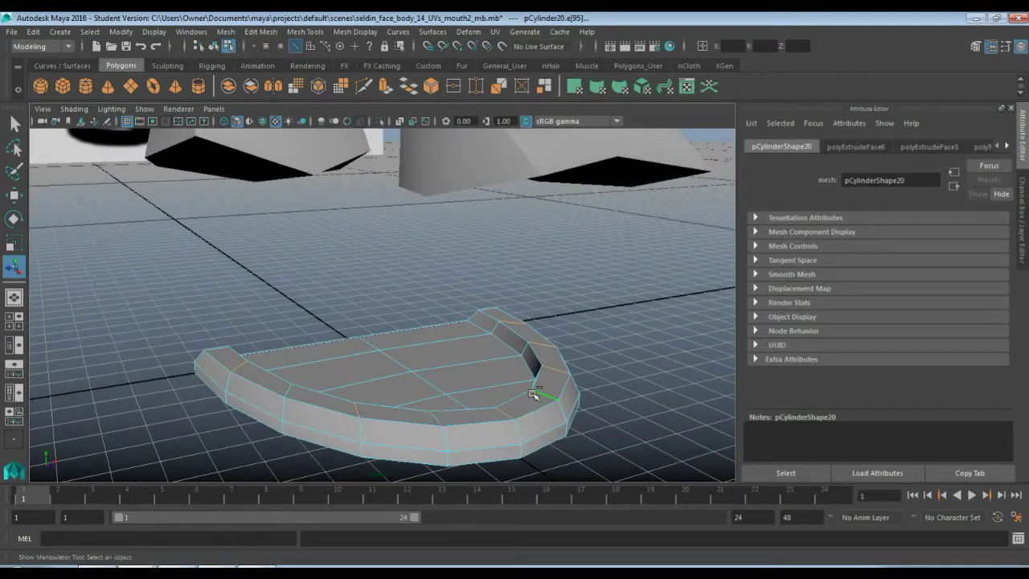
alt+drag(534, 394, 485, 393)
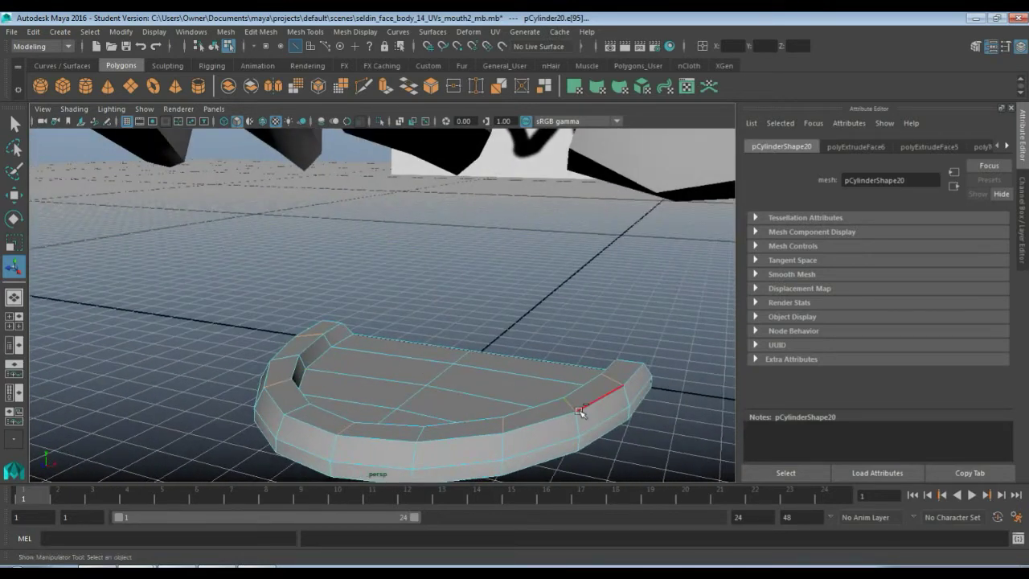
alt+drag(409, 386, 436, 374)
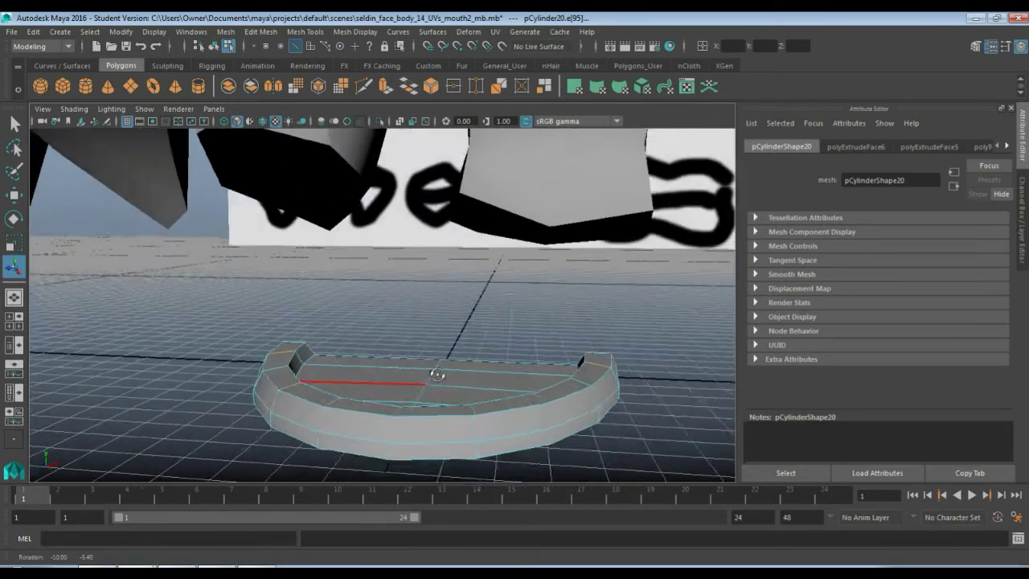
click(436, 375)
key(w)
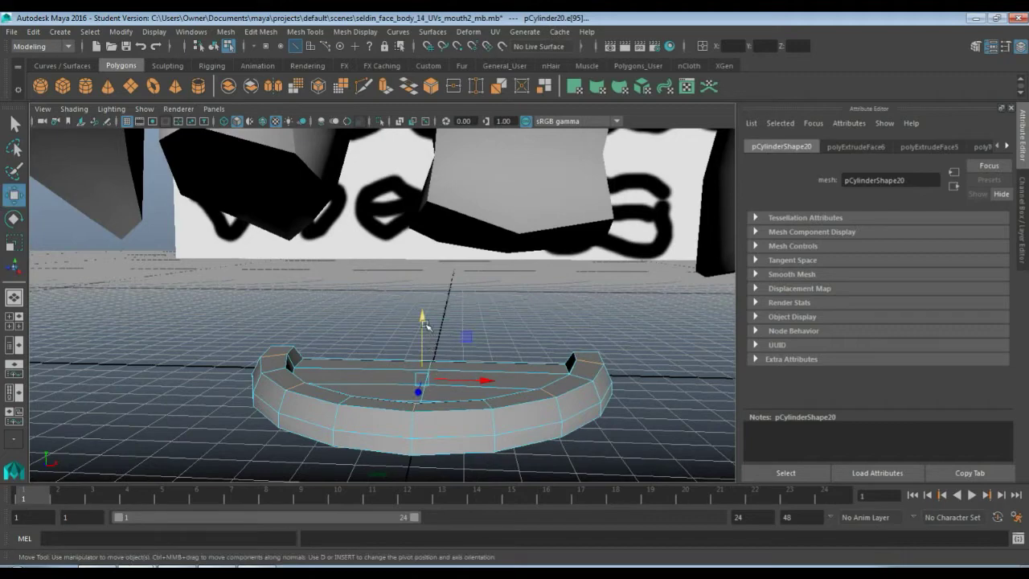
drag(426, 323, 299, 370)
Step: Duplicate the pointed tooth at the far end of the row and move the copy forward and across, above the gum piece
scroll(300, 369, down, 6)
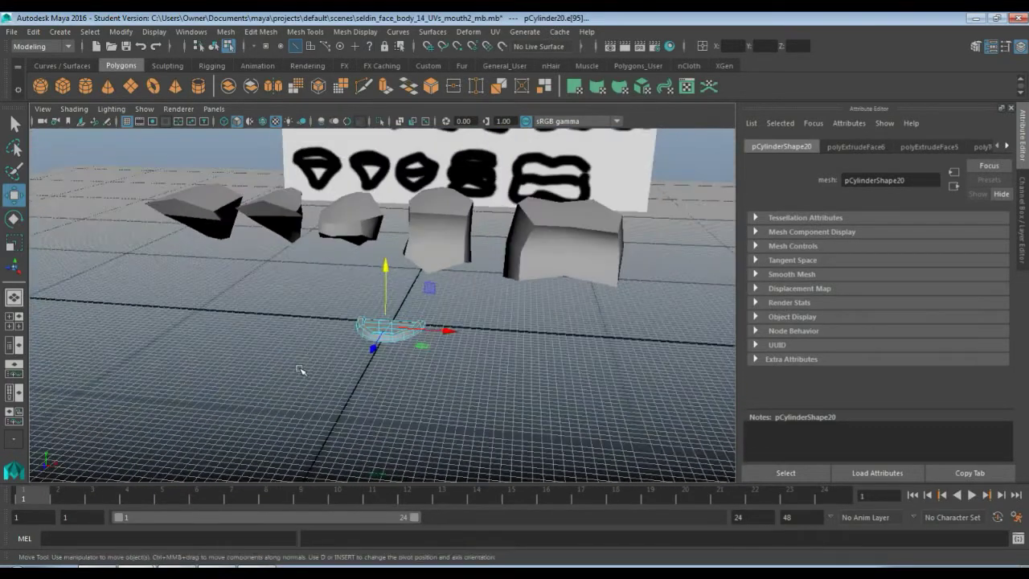
click(171, 207)
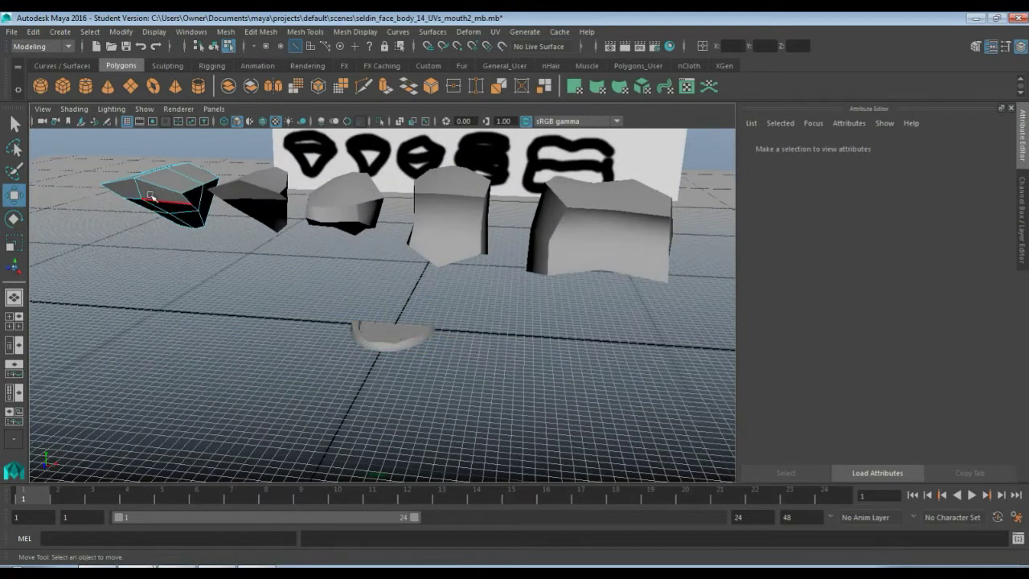
right_drag(151, 187, 174, 168)
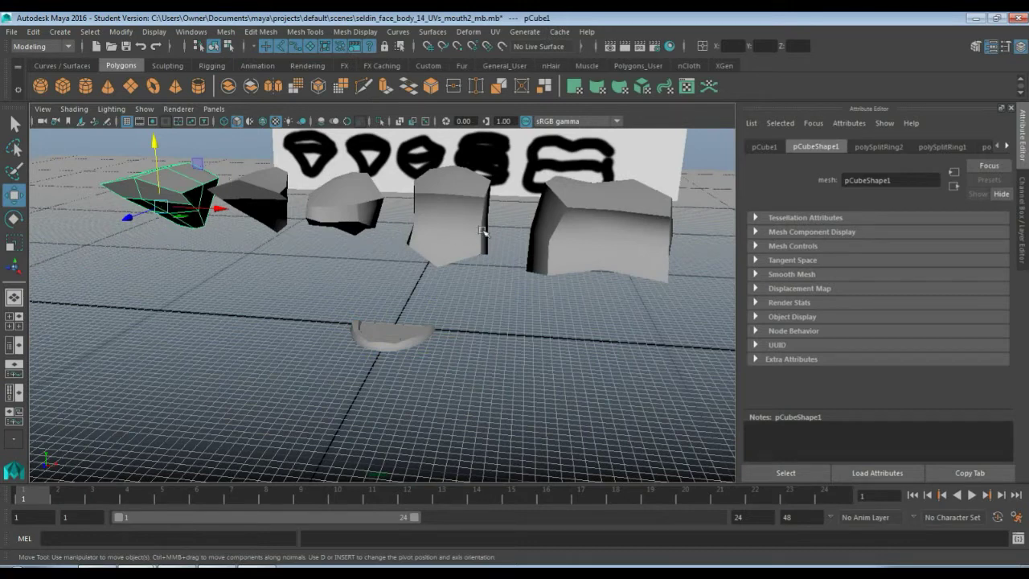
key(ctrl+d)
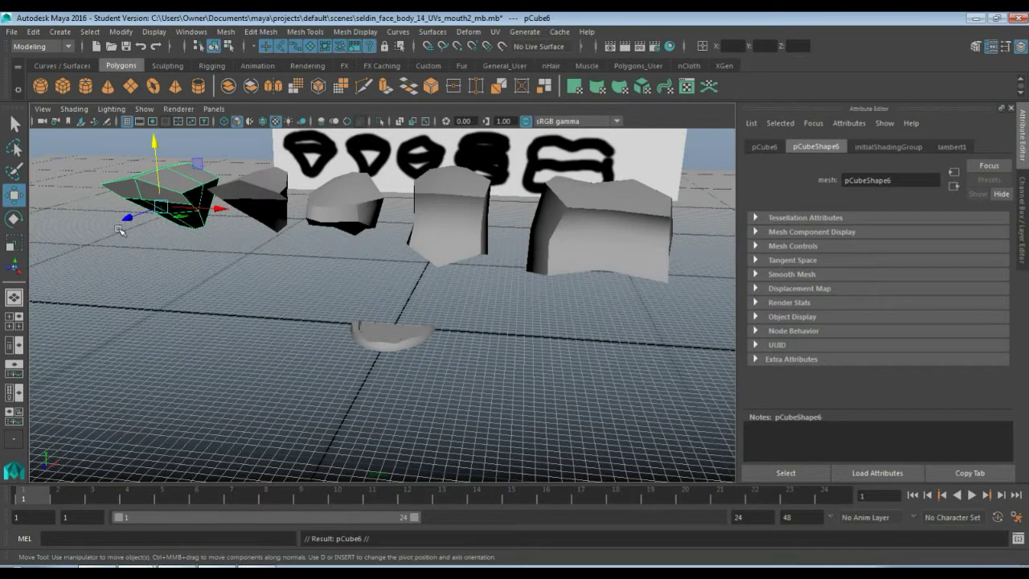
drag(127, 218, 70, 256)
drag(165, 232, 485, 253)
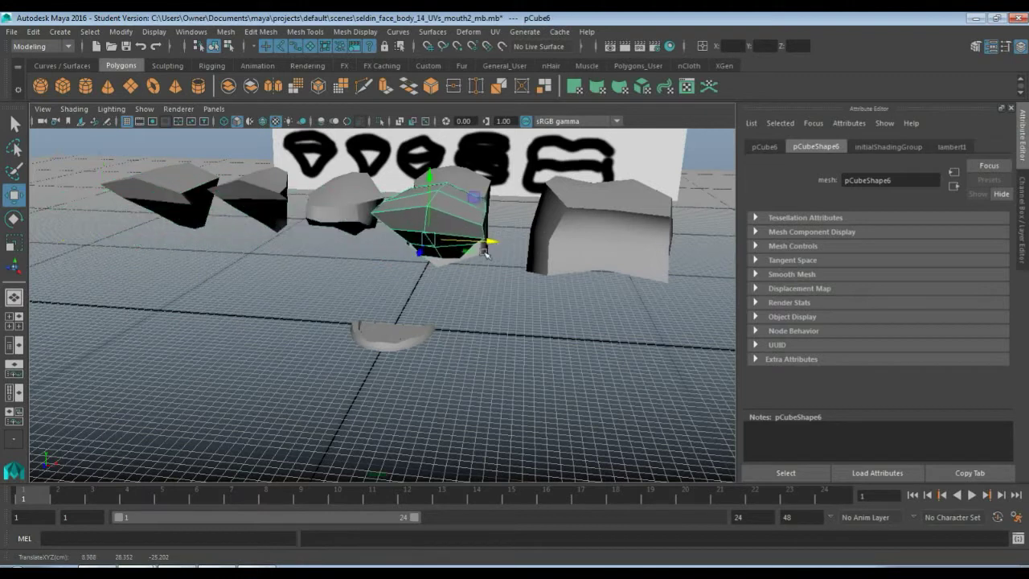
Step: Turn the duplicated tooth upright and set its rotation to X 0, Y 0 and Z 180
key(e)
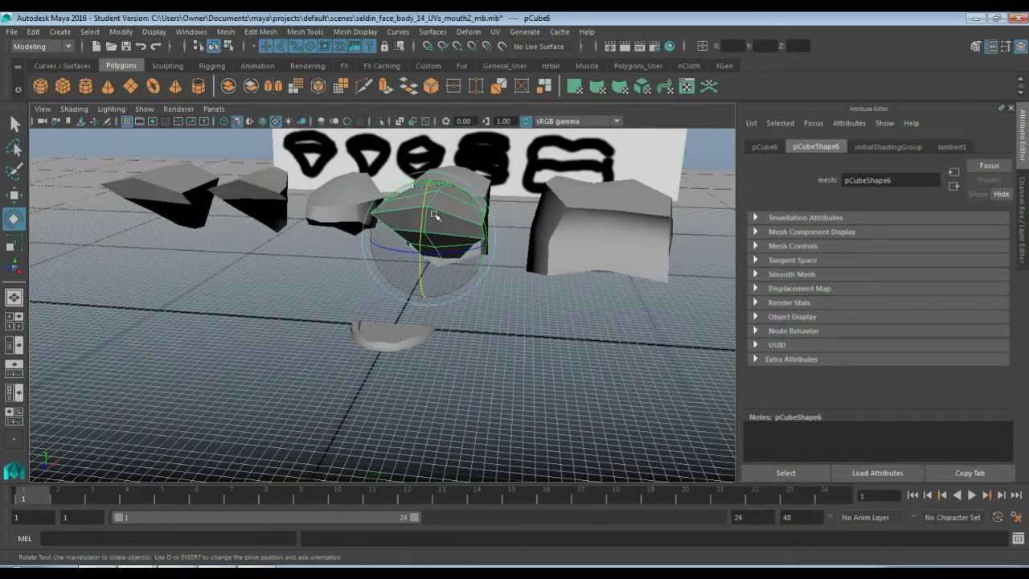
drag(434, 215, 414, 313)
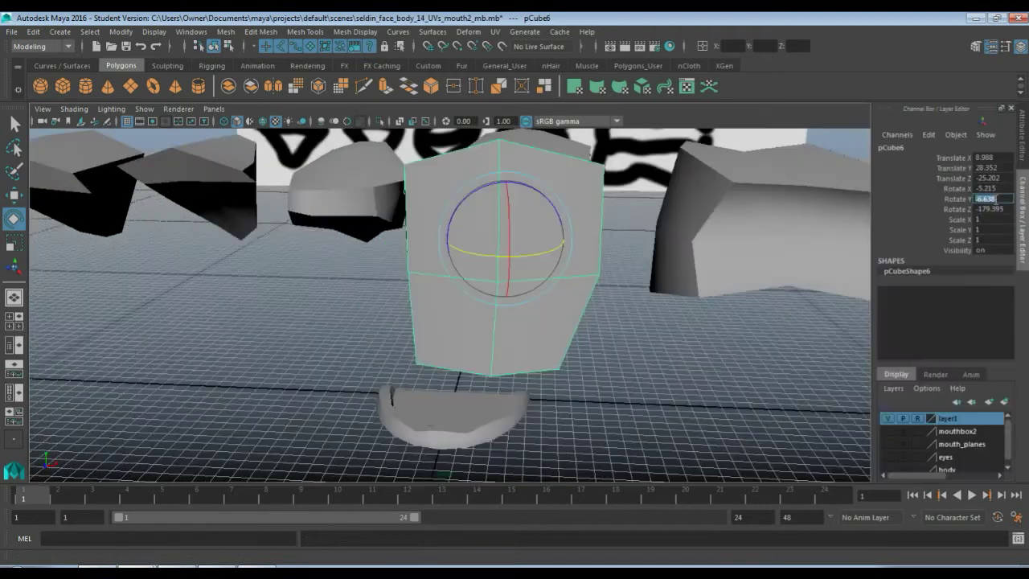
text(0)
key(Return)
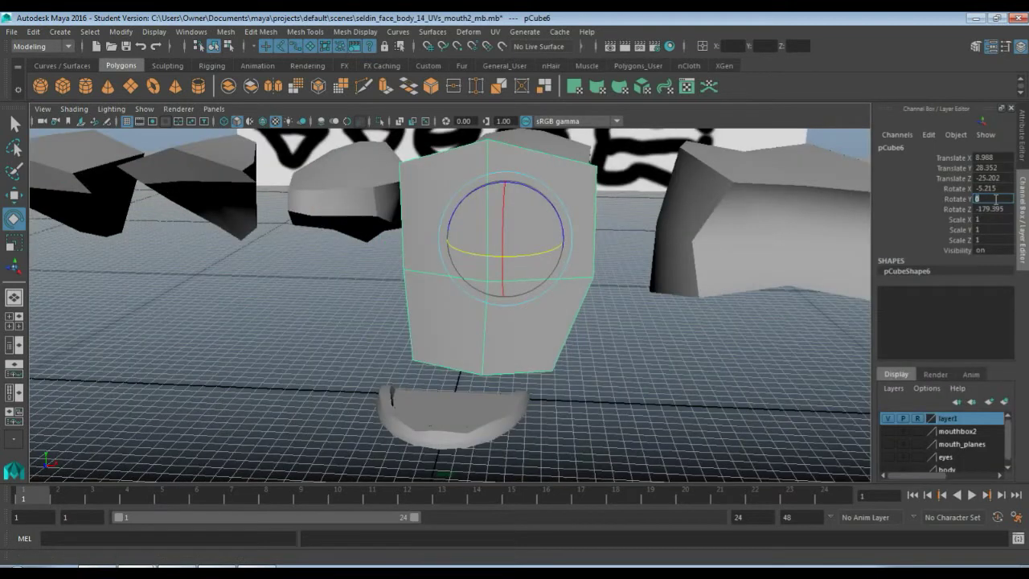
click(995, 209)
text(180)
key(Return)
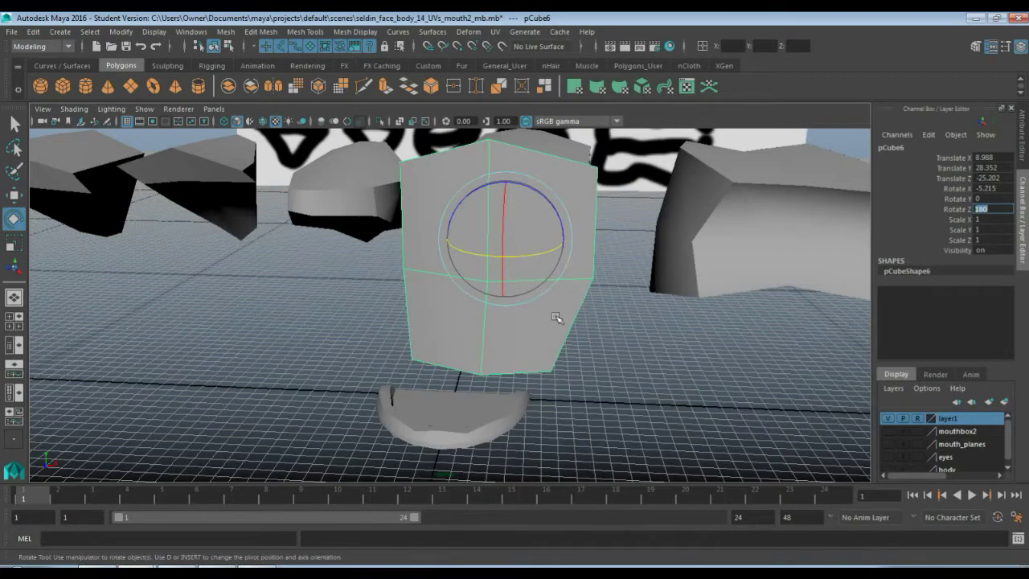
right_drag(537, 235, 600, 216)
double_click(987, 188)
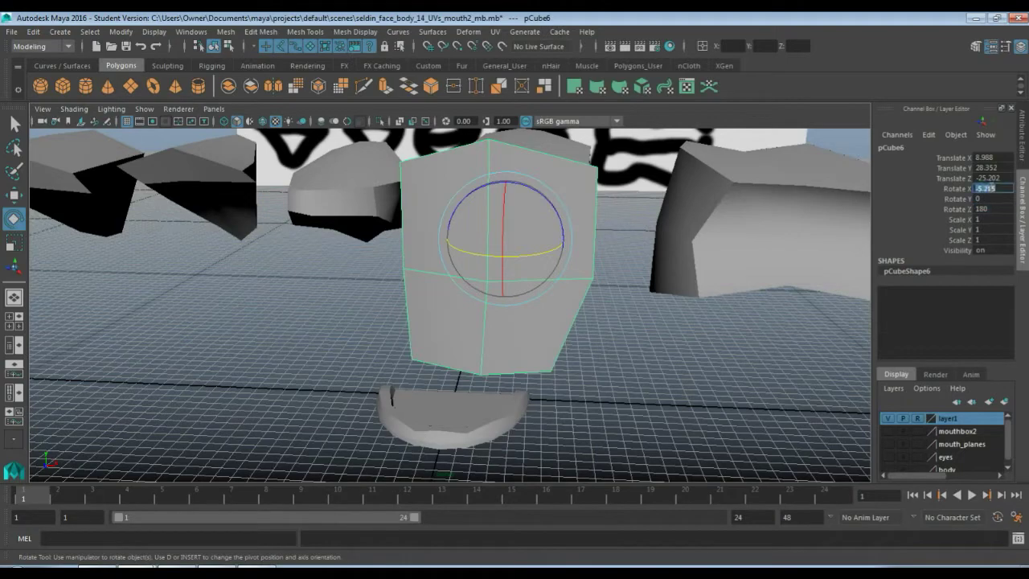
text(0)
key(Return)
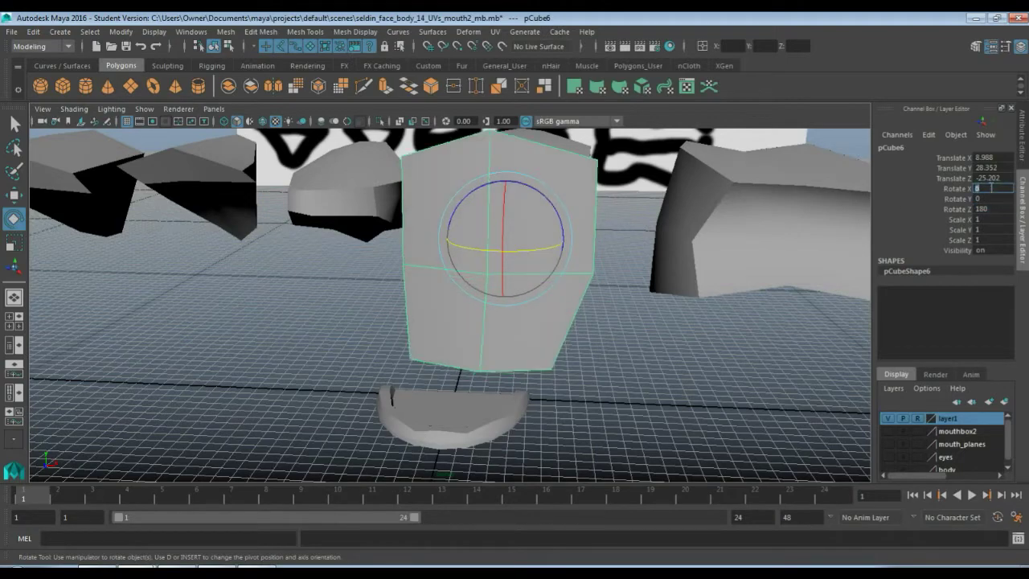
Step: Scale the duplicated tooth down uniformly to about 0.228
alt+drag(650, 323, 549, 288)
key(r)
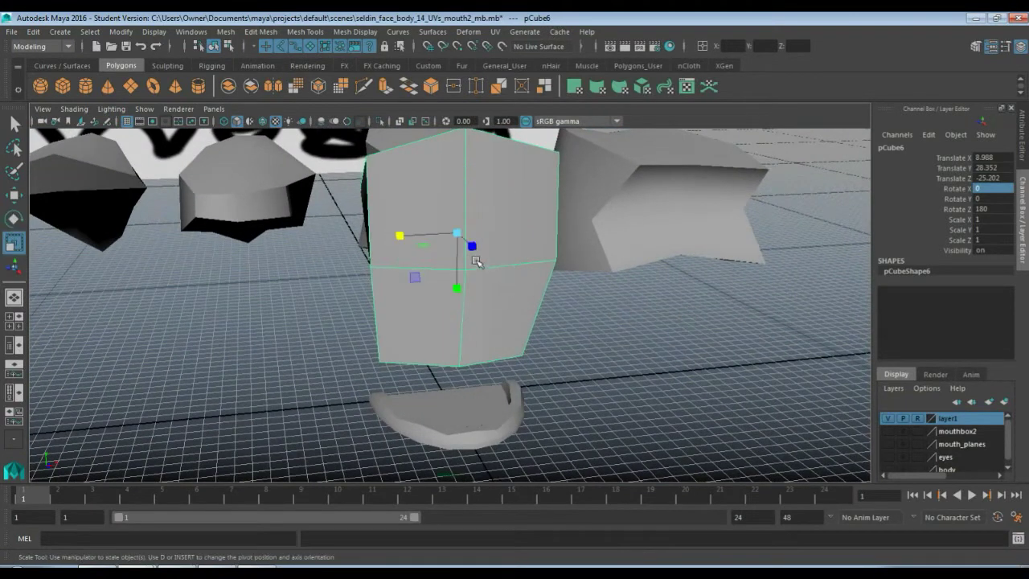
drag(457, 234, 332, 251)
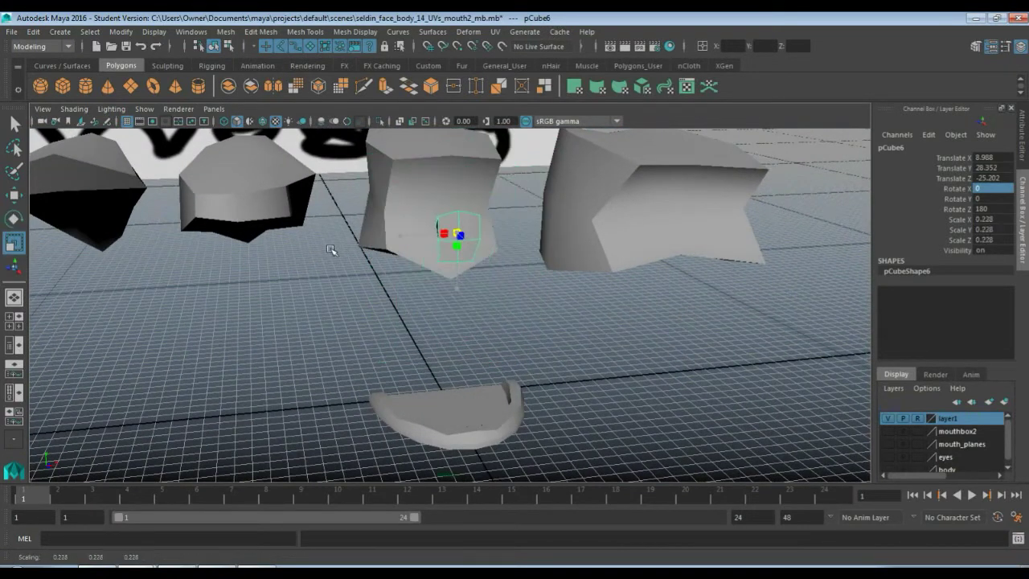
Step: Lower the duplicated tooth to a Translate Y of about 0.328, down toward the gum's level
key(w)
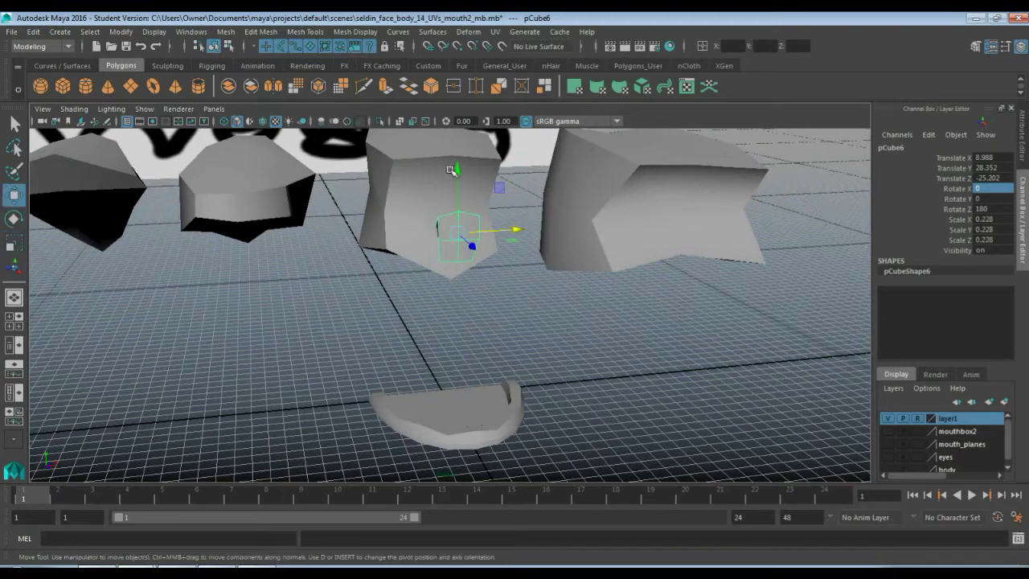
drag(453, 170, 456, 292)
alt+middle_drag(507, 390, 510, 257)
key(space)
key(space)
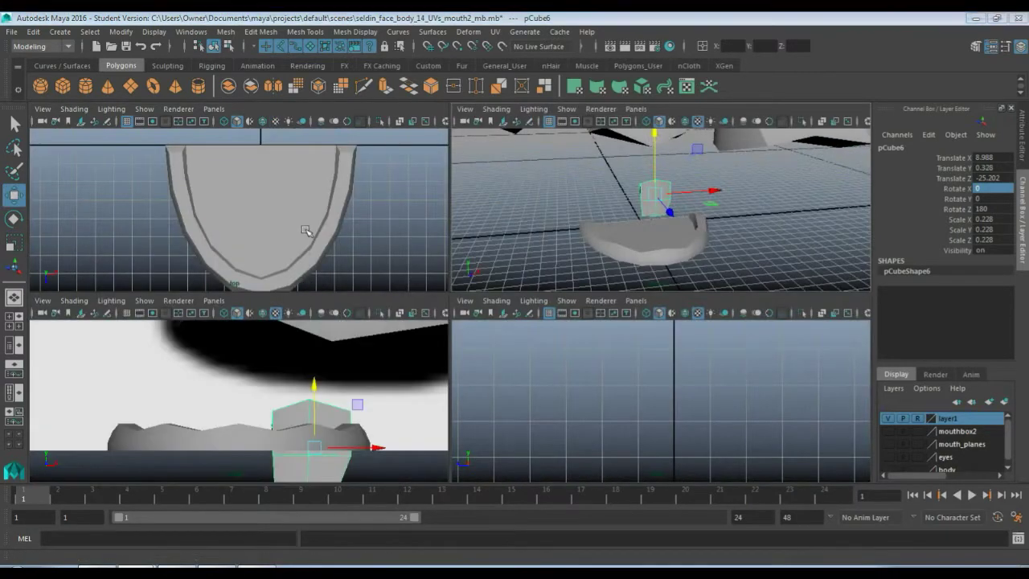
Step: From the top view, move the tooth forward along Z to about 10.559 so it sits over the gum
key(space)
scroll(375, 265, down, 8)
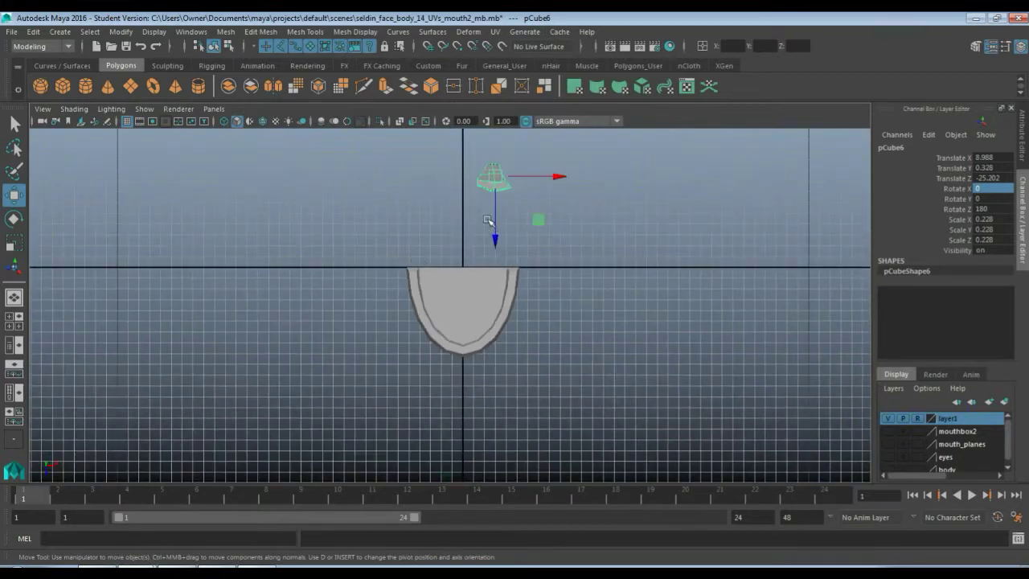
drag(495, 215, 500, 350)
scroll(487, 356, up, 3)
alt+middle_drag(442, 340, 405, 253)
scroll(414, 290, up, 3)
alt+middle_drag(399, 198, 460, 312)
scroll(460, 305, up, 3)
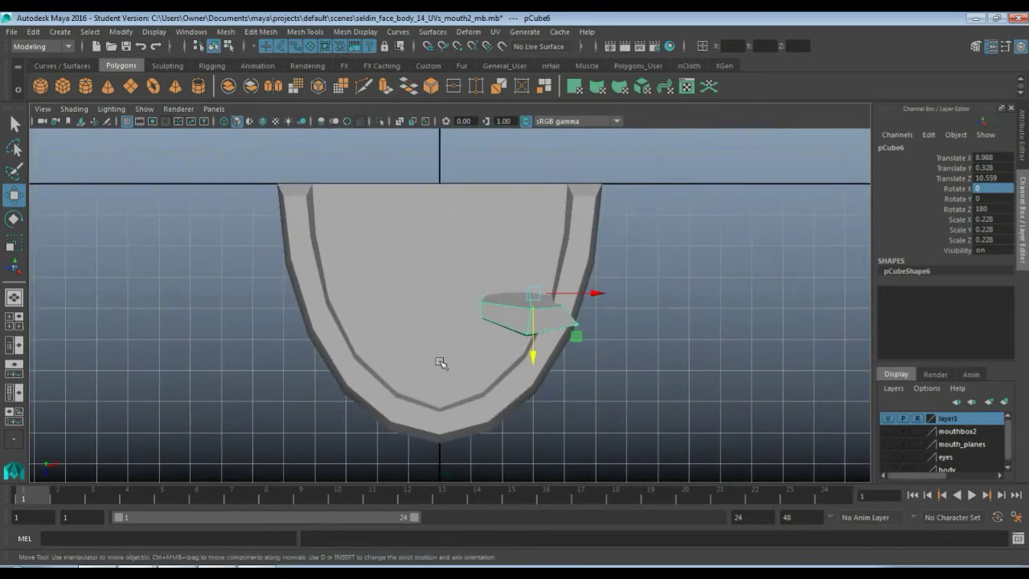
Step: Turn on Wireframe on Shaded in the top view and clear the selection
click(384, 299)
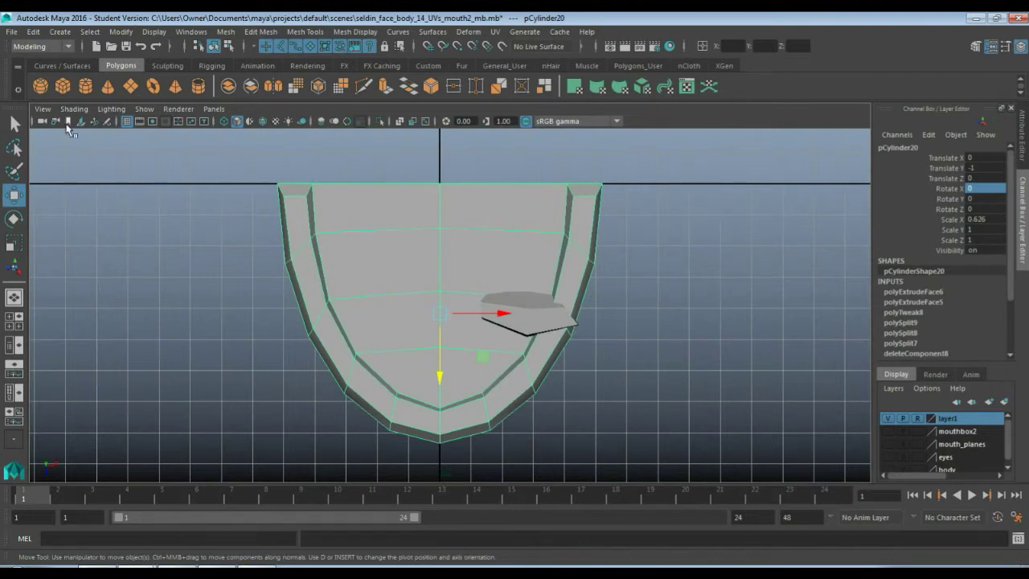
click(74, 111)
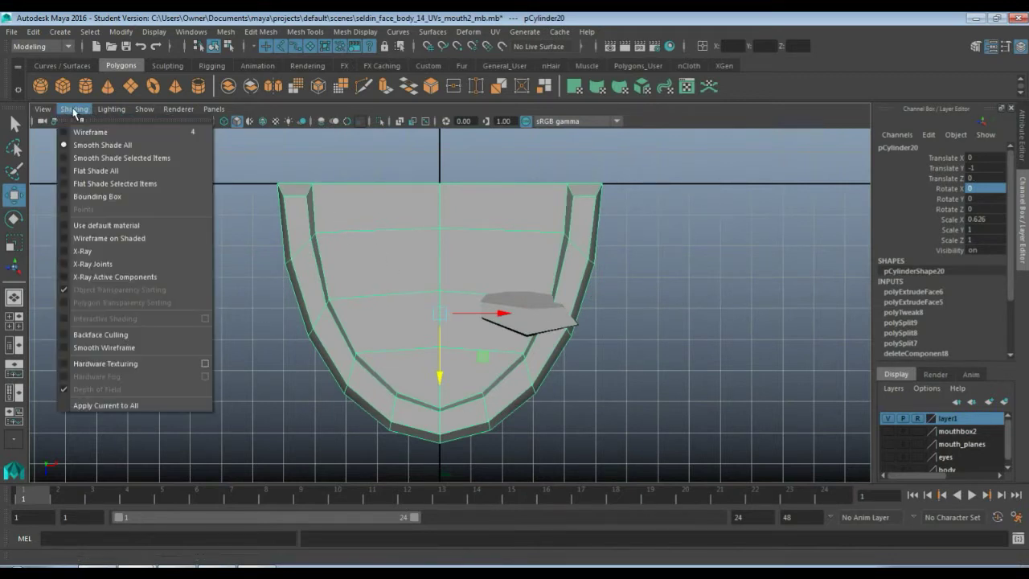
click(110, 240)
click(239, 330)
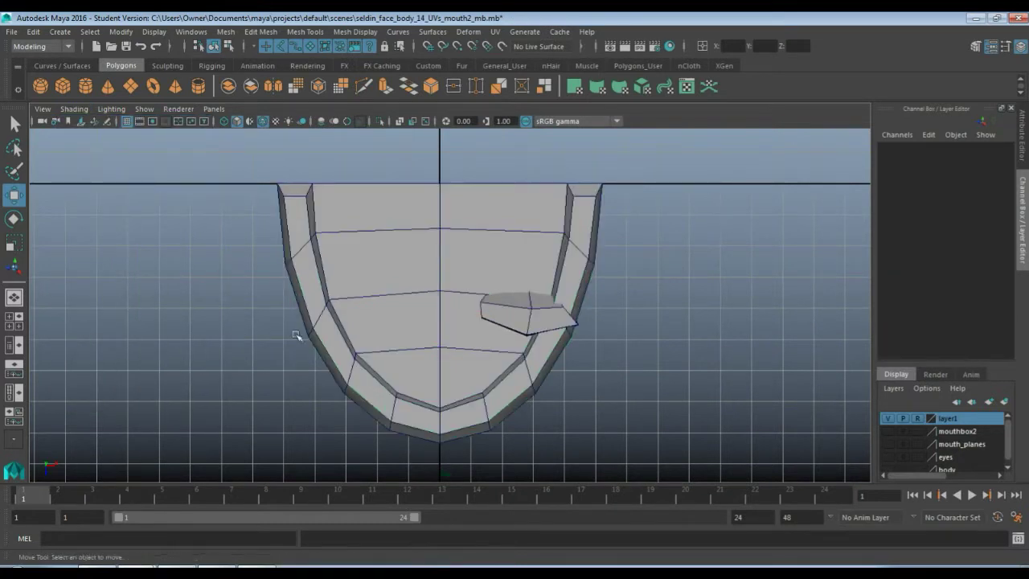
Step: Center the tooth's pivot and move the tooth to the gum's front rim, at about X 2.733 and Z 21.088
click(537, 318)
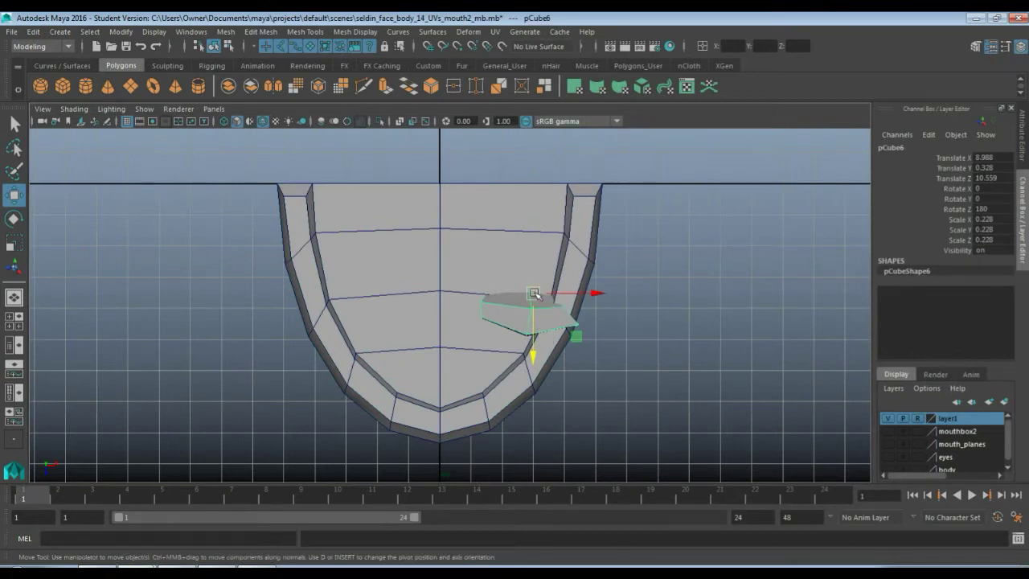
drag(535, 294, 656, 294)
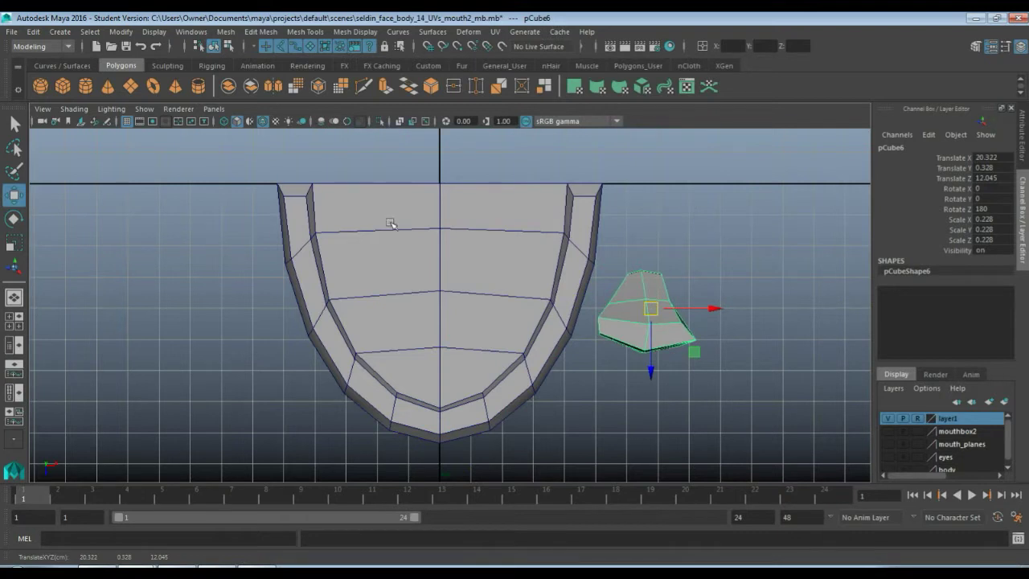
click(119, 32)
click(152, 113)
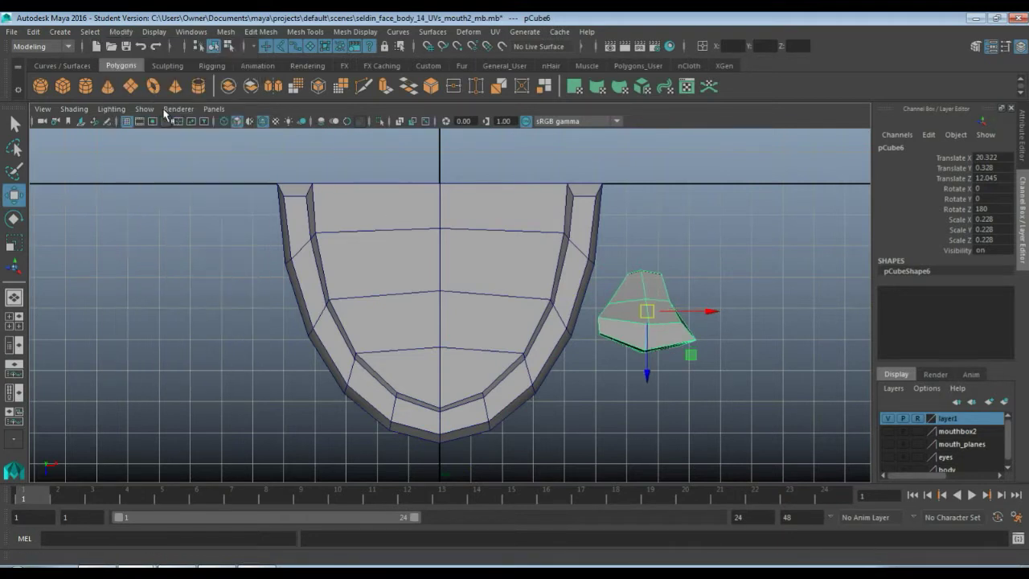
drag(648, 316, 465, 404)
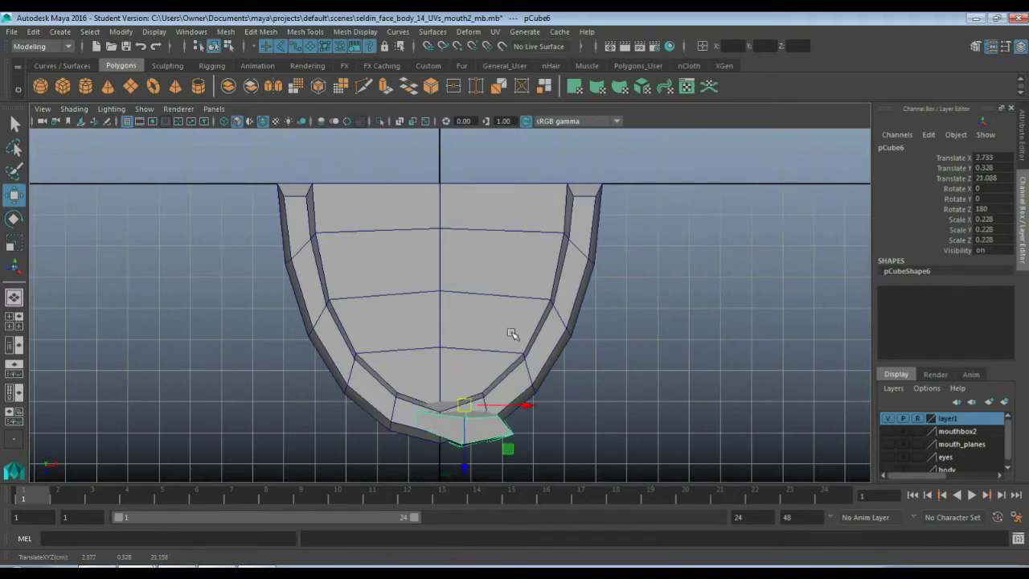
Step: Raise the tooth above the front rim to about Y 8.756 and scale it down uniformly to about 0.096
key(space)
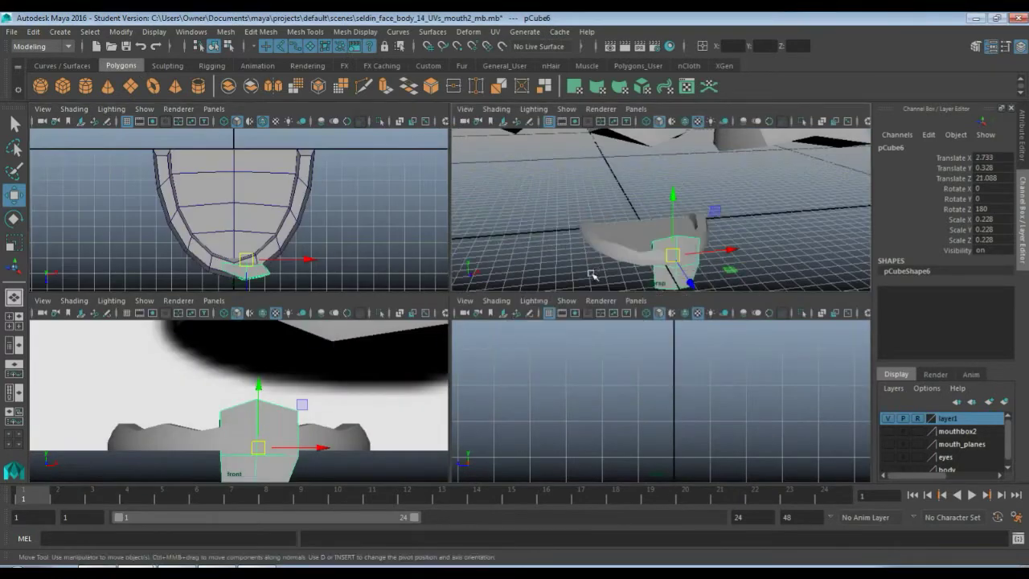
key(space)
scroll(606, 375, up, 4)
alt+middle_drag(609, 336, 607, 264)
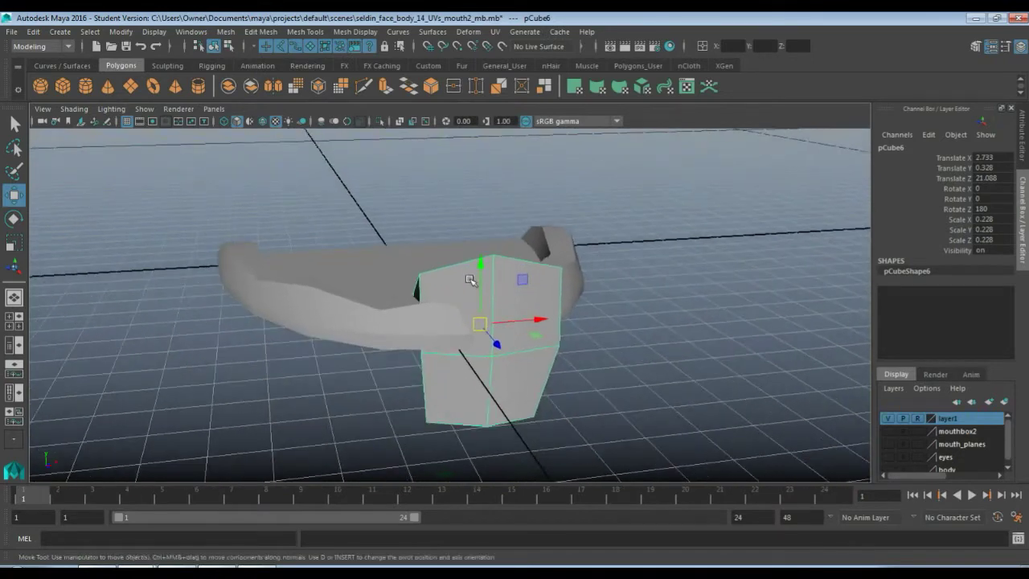
key(1)
key(3)
drag(480, 265, 481, 138)
key(r)
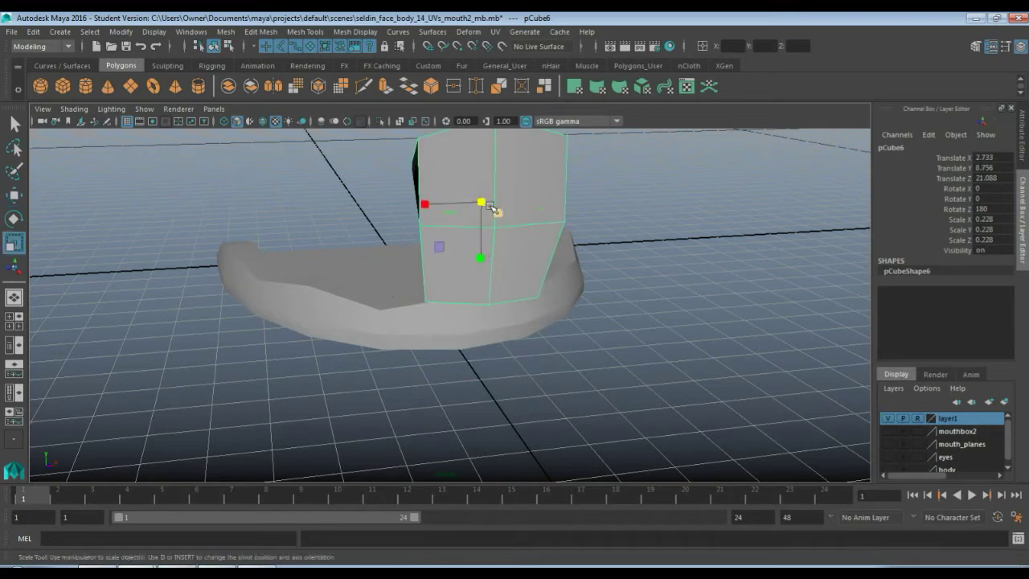
drag(484, 203, 407, 221)
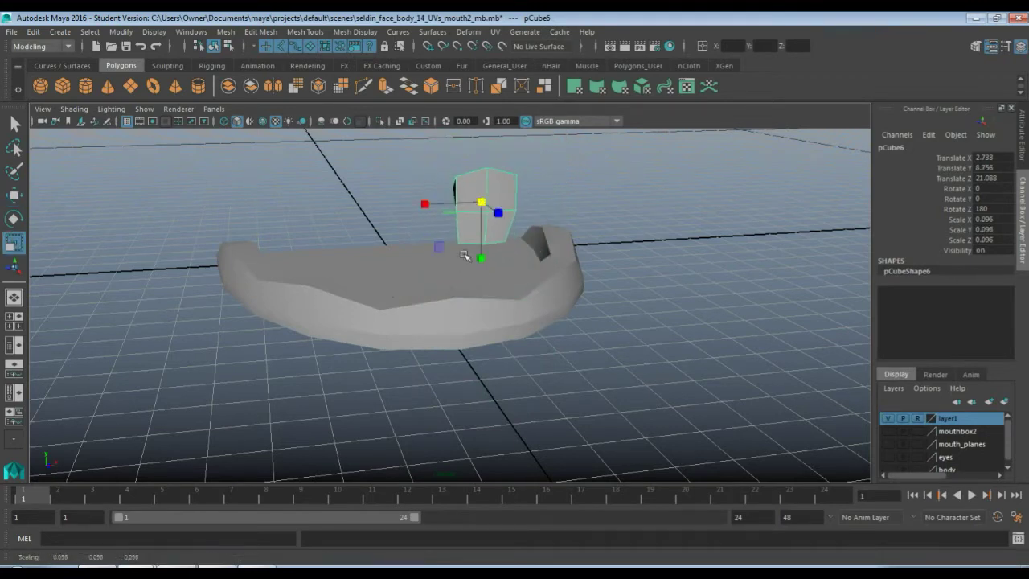
Step: From the top view, enlarge the tooth uniformly to about 0.128 and position it beside the centre line at about X 2.48, Z 22.728
key(f)
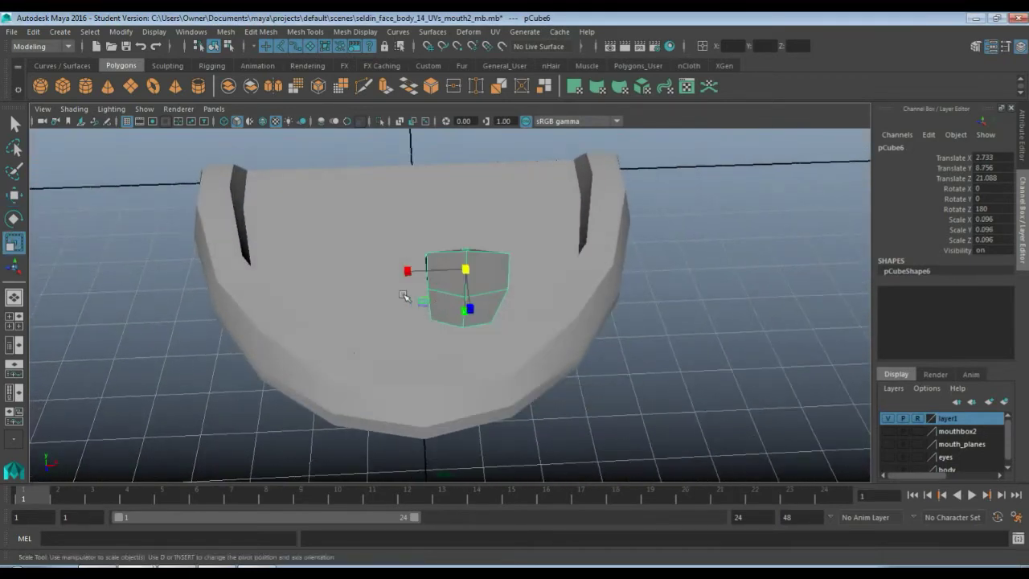
key(space)
key(space)
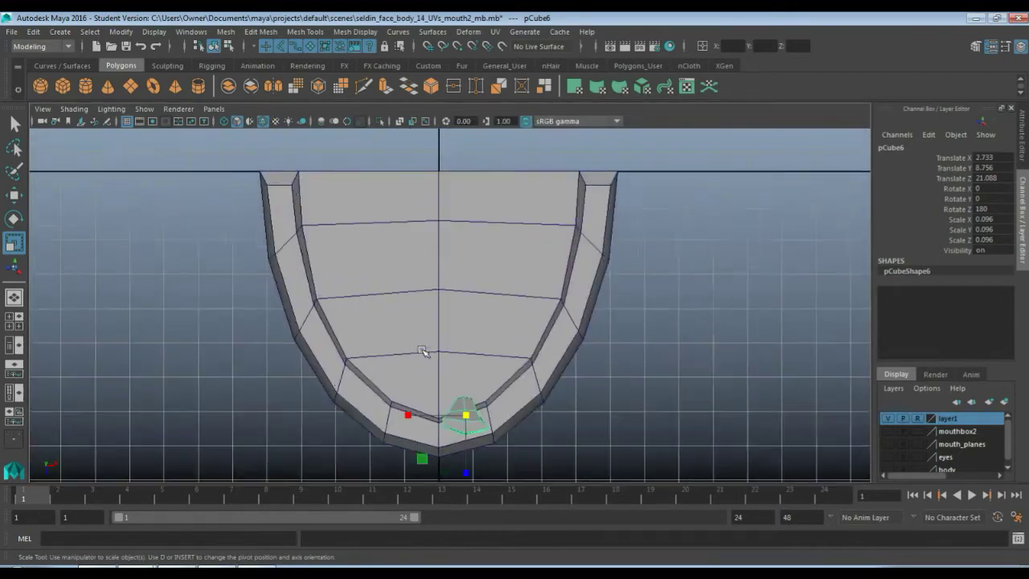
scroll(423, 351, up, 2)
alt+middle_drag(423, 352, 437, 217)
scroll(433, 276, up, 4)
key(w)
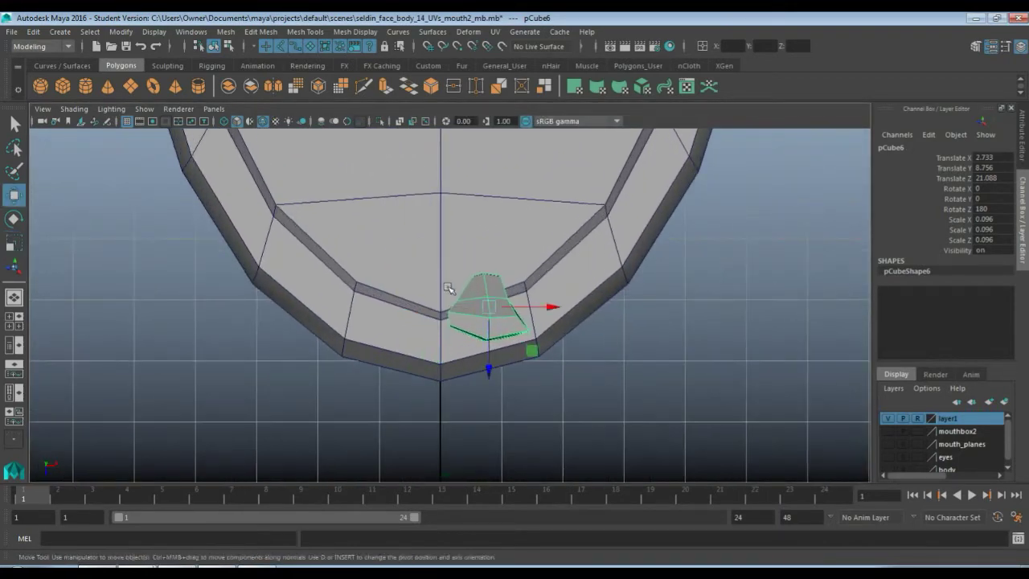
drag(490, 310, 510, 333)
key(r)
key(w)
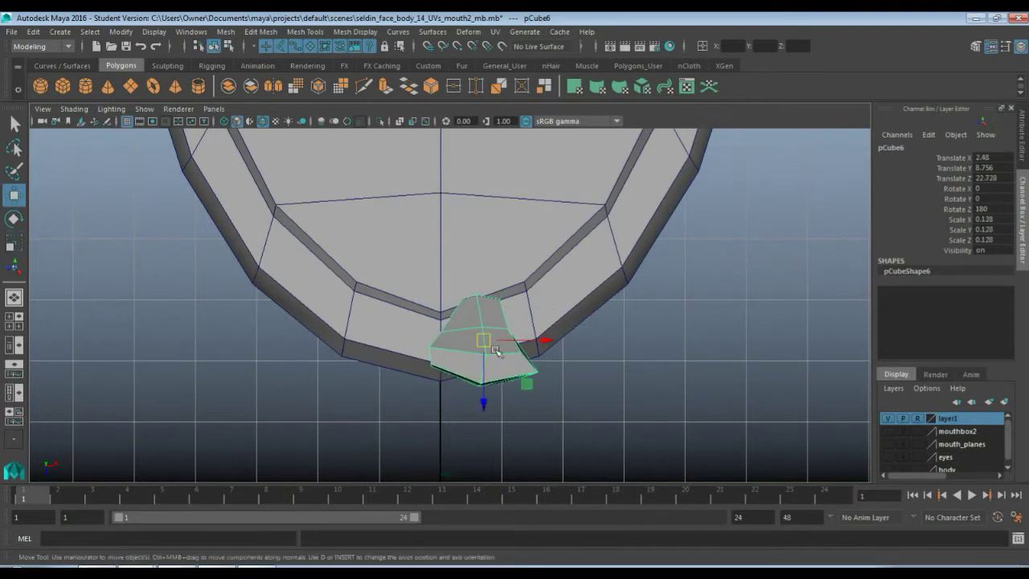
Step: Rotate the tooth about Y to roughly -11.675 to follow the rim, and shift it to about X 3.08, Z 22.539
key(e)
drag(448, 308, 434, 307)
key(w)
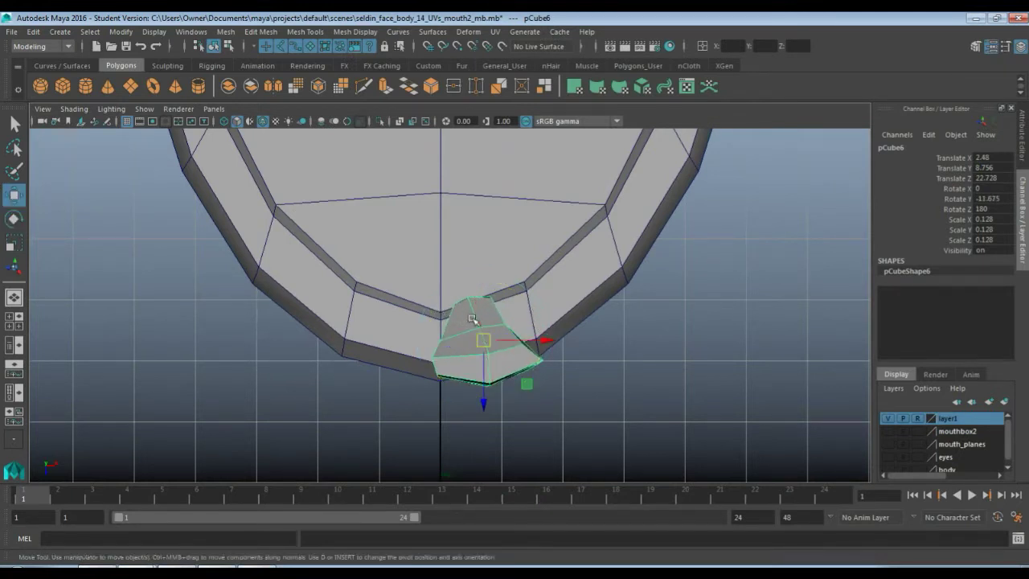
drag(483, 340, 496, 336)
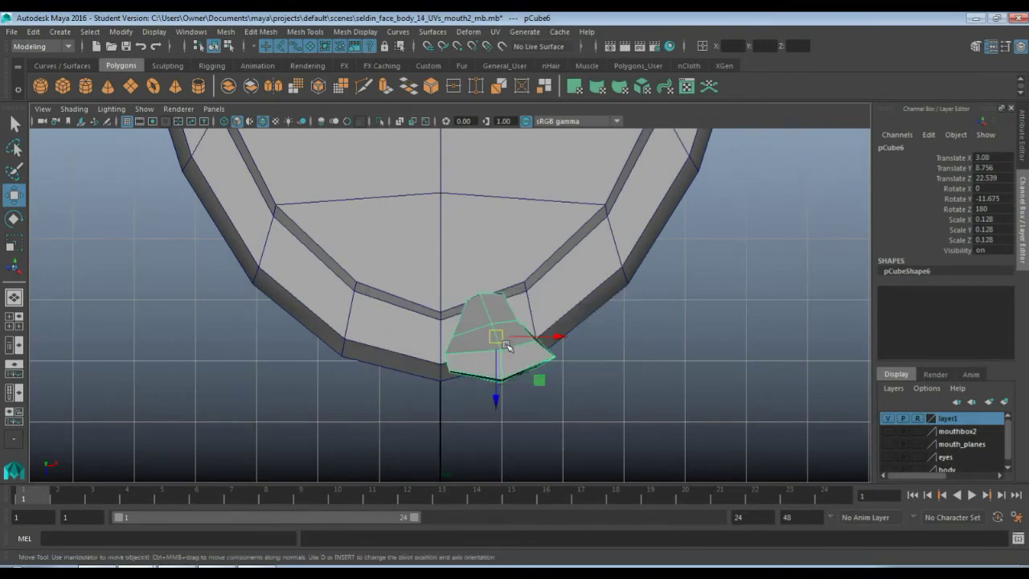
Step: Lower the tooth into the gum rim to about Y 5.299 and move it back to about Z 20.764
key(space)
key(space)
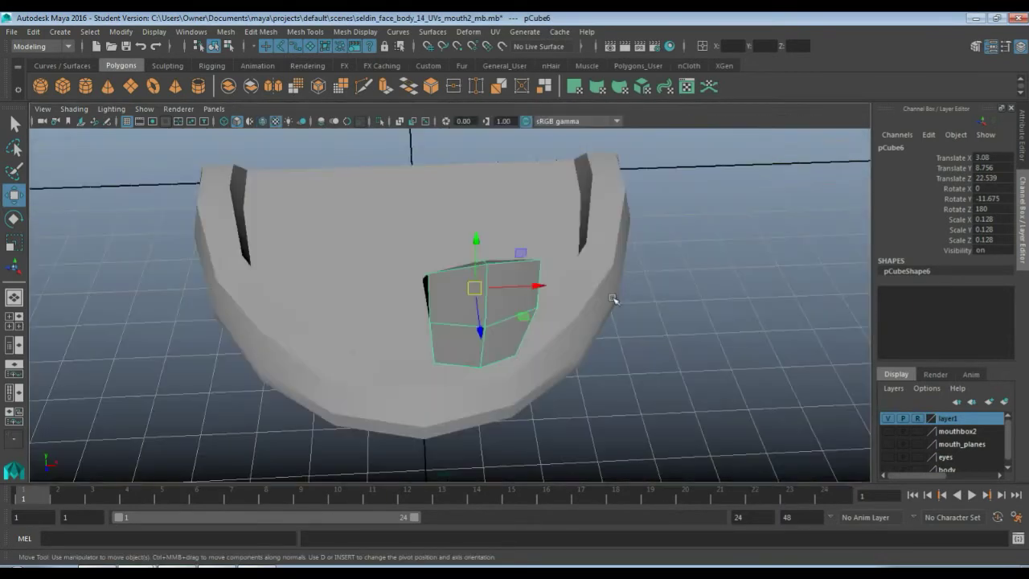
alt+drag(615, 299, 434, 316)
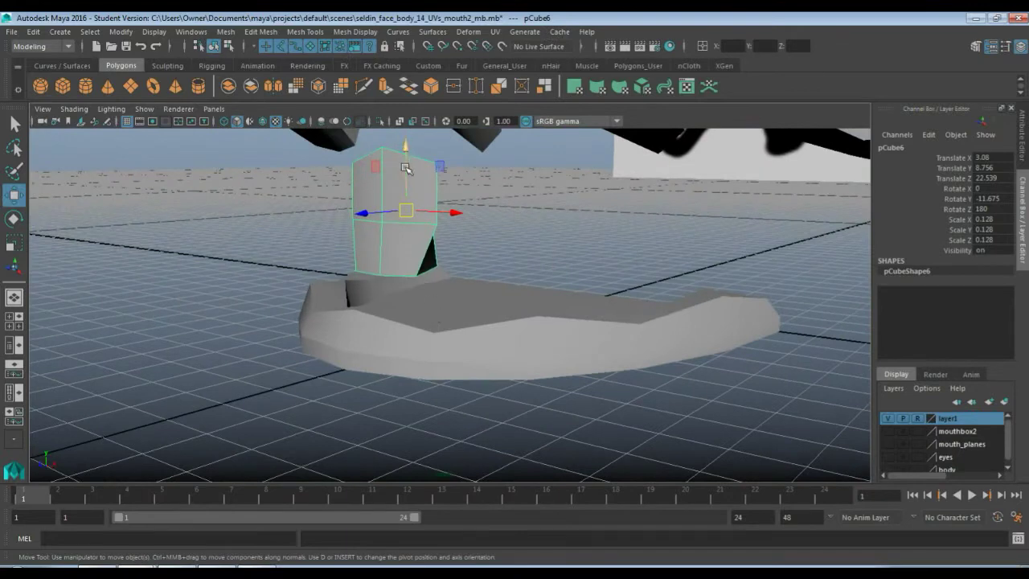
drag(408, 145, 410, 211)
scroll(434, 345, up, 5)
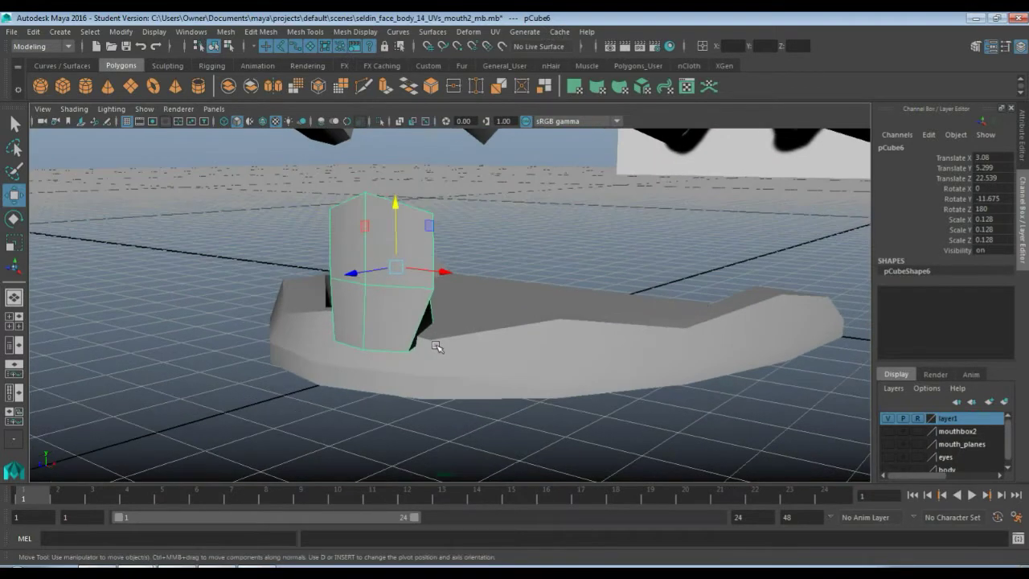
drag(337, 263, 371, 256)
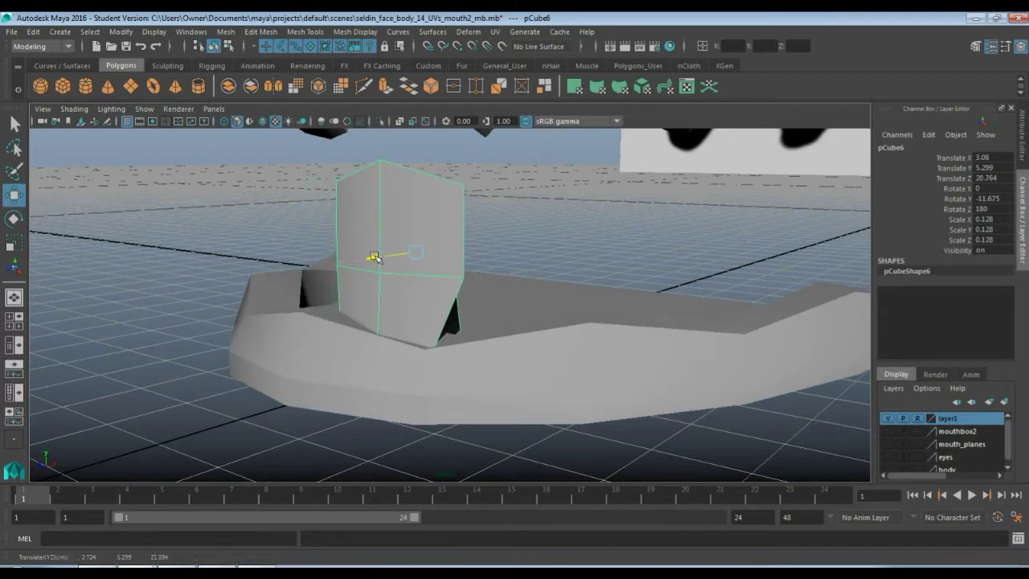
Step: Check the tooth's fit from behind, and in the top view move its rearmost row of vertices forward to shorten its back
alt+drag(314, 267, 574, 269)
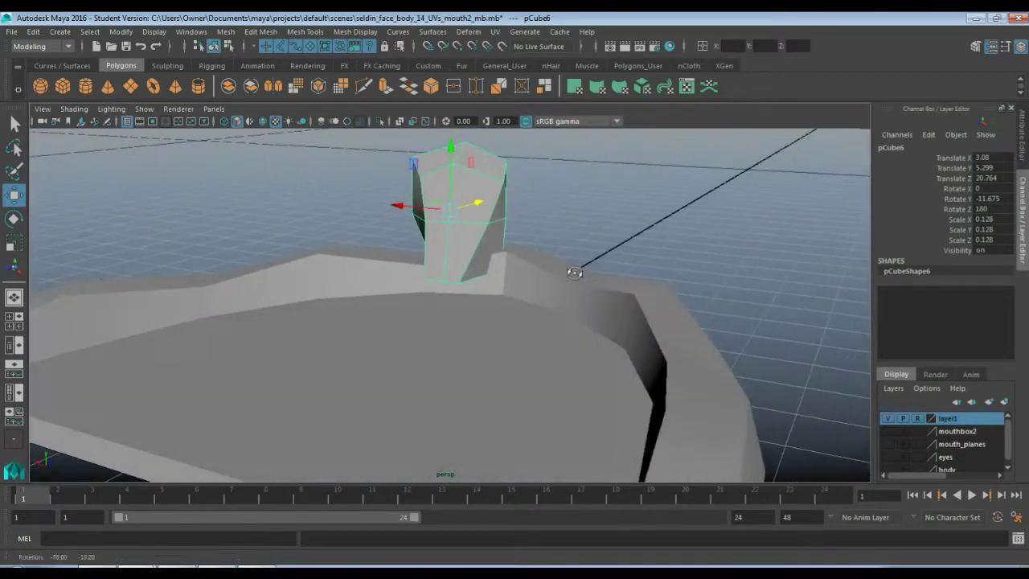
alt+drag(469, 277, 433, 350)
alt+middle_drag(536, 297, 419, 322)
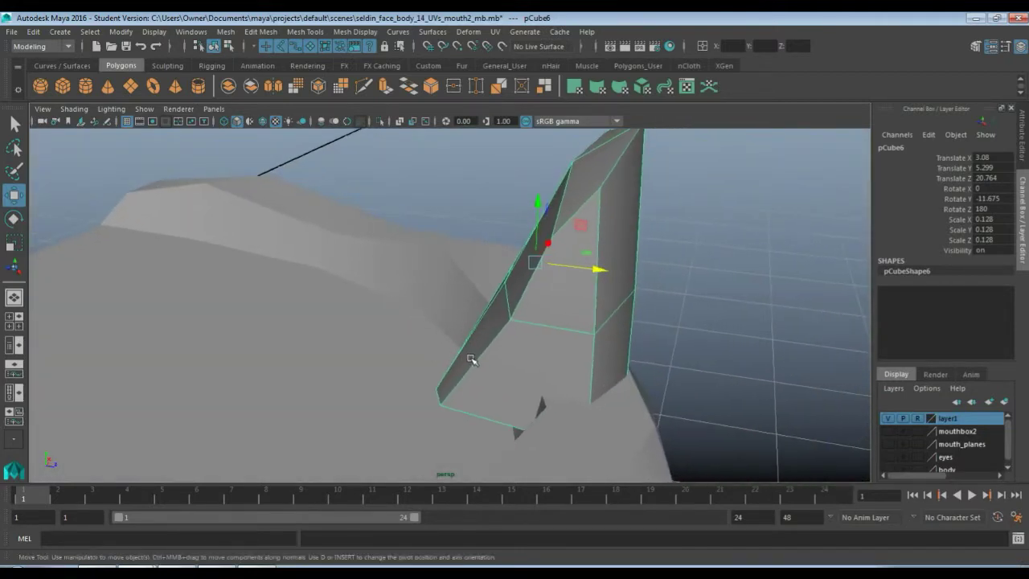
alt+drag(471, 360, 449, 343)
key(space)
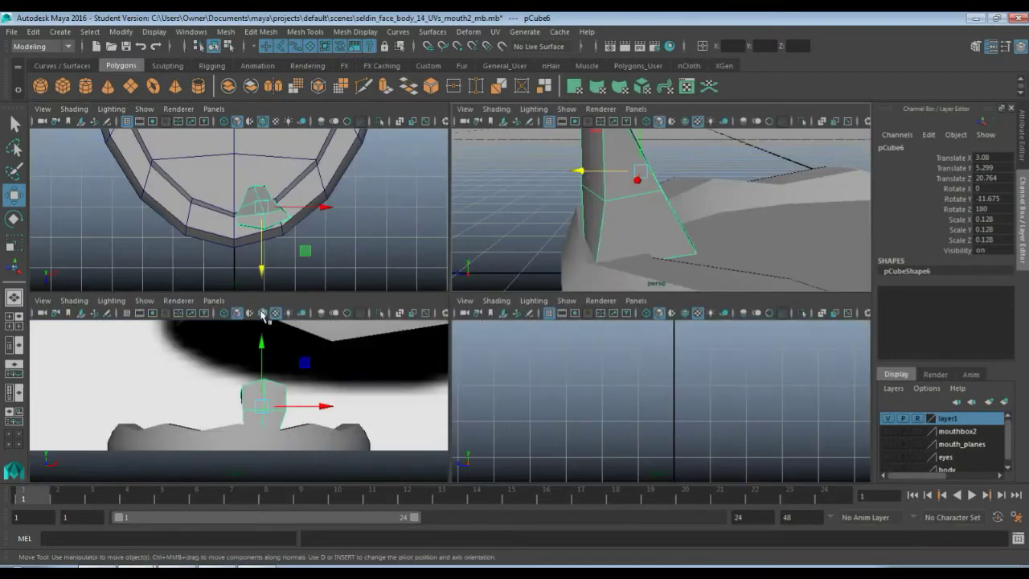
key(space)
scroll(459, 316, up, 2)
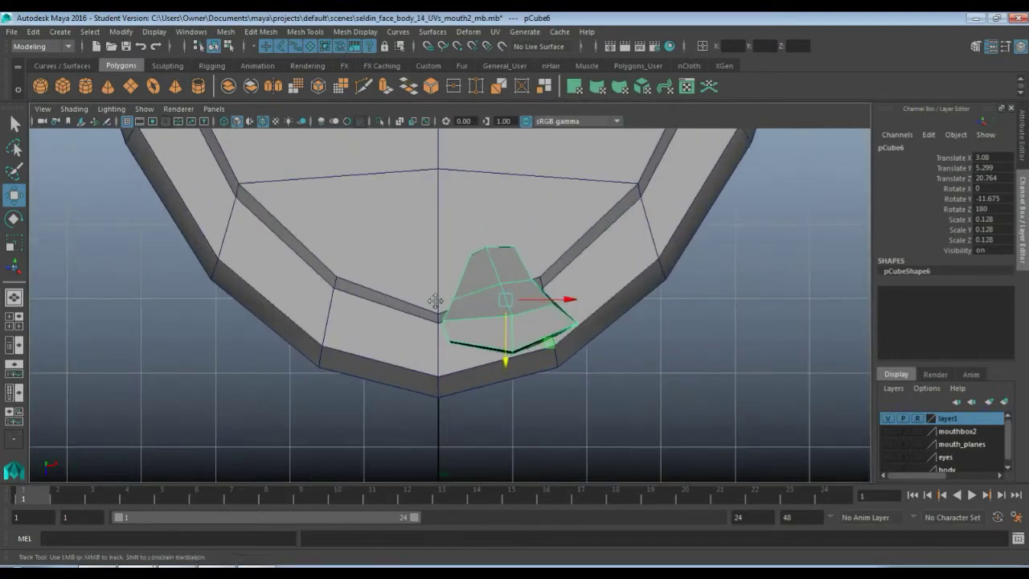
alt+middle_drag(435, 301, 380, 312)
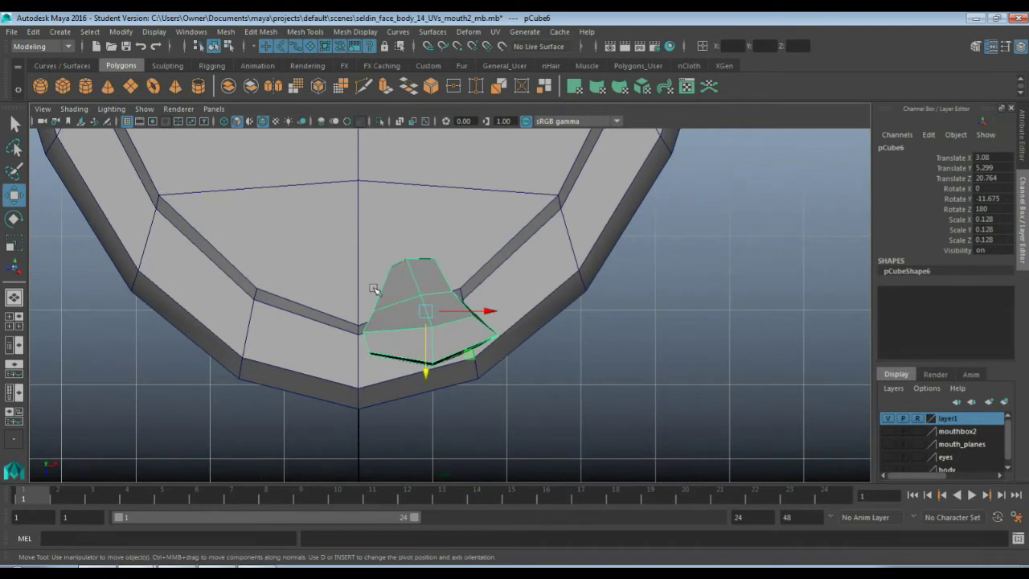
key(F9)
drag(354, 244, 468, 288)
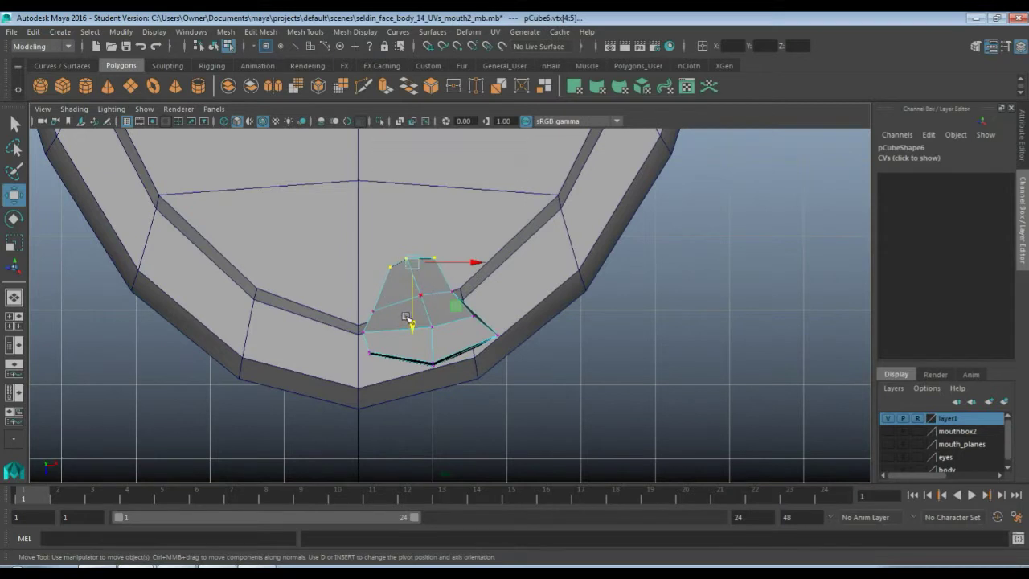
drag(410, 323, 410, 342)
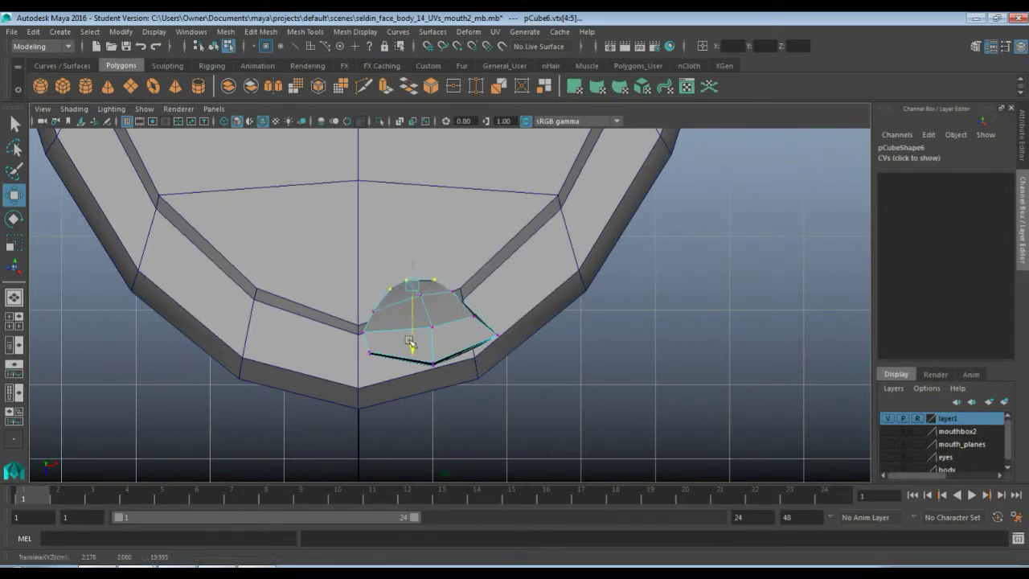
Step: Select the two rear rows of the tooth's vertices and move them forward together to make the tooth thinner
click(375, 311)
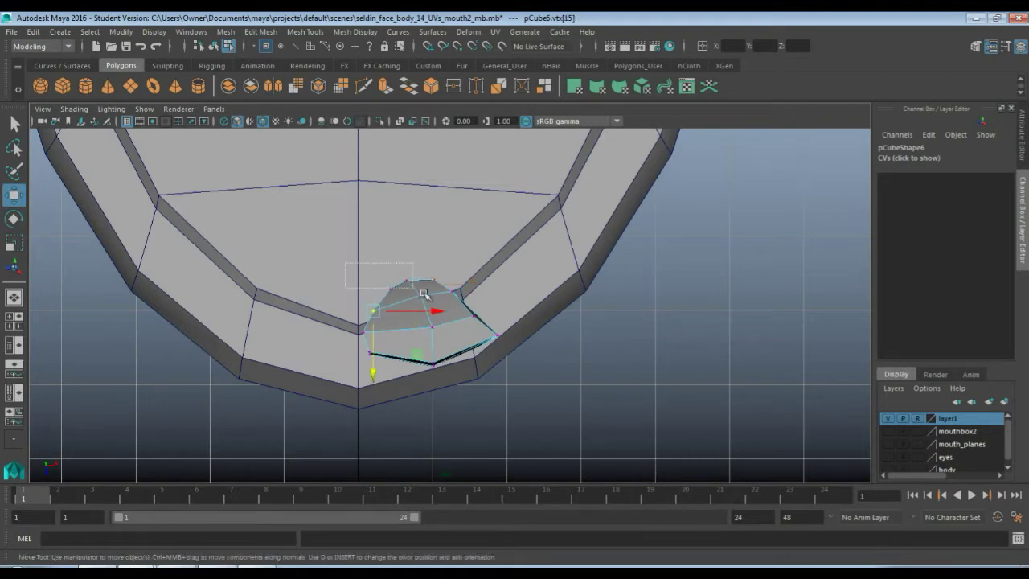
drag(424, 294, 500, 314)
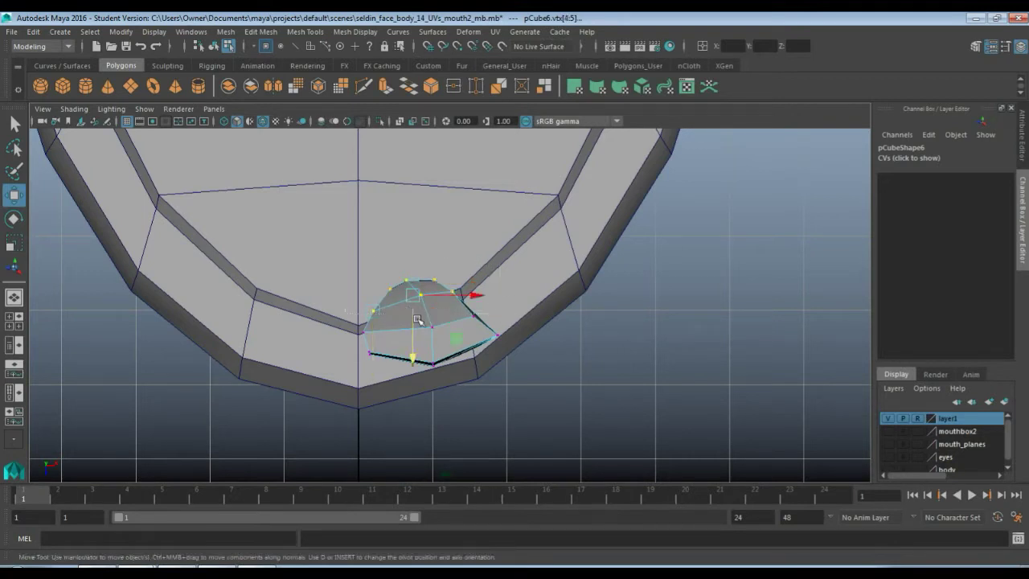
mouse_move(410, 354)
mouse_down()
mouse_move(411, 376)
mouse_move(409, 366)
mouse_up()
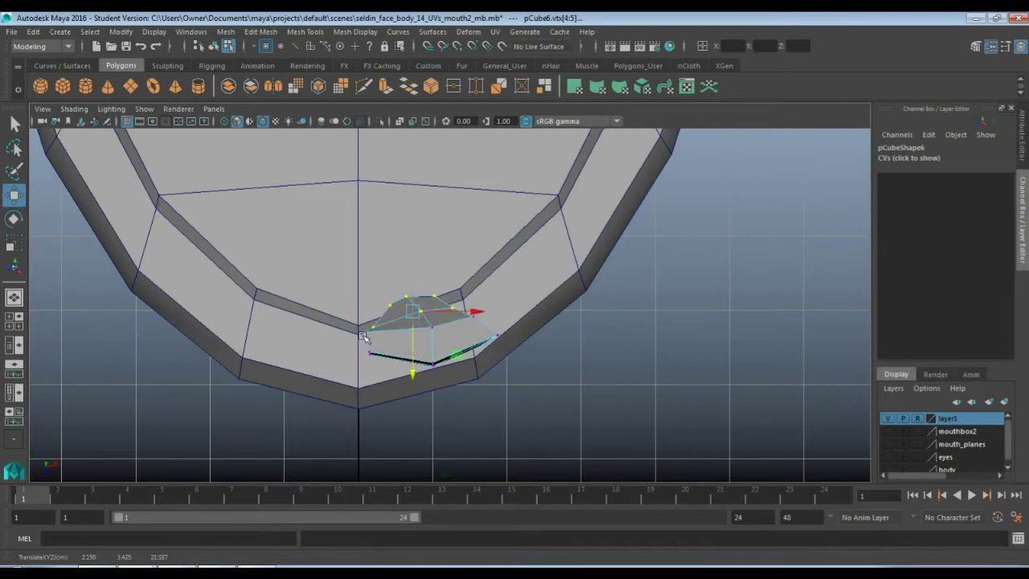
Step: Return to the whole tooth, rotate it about Y to roughly -20.92 and shift it to about Z 20.809
right_drag(375, 237, 426, 219)
drag(424, 371, 423, 384)
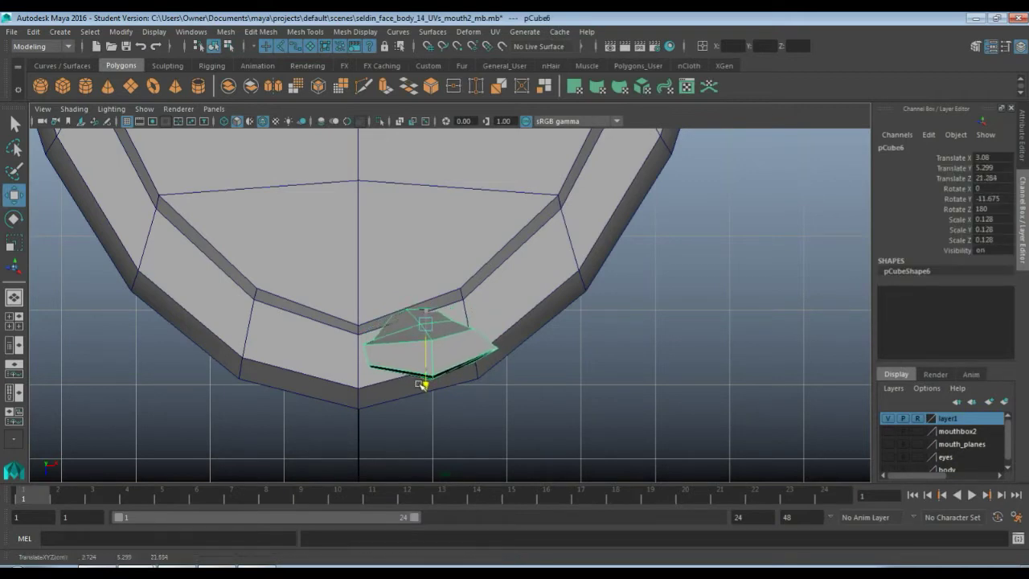
key(space)
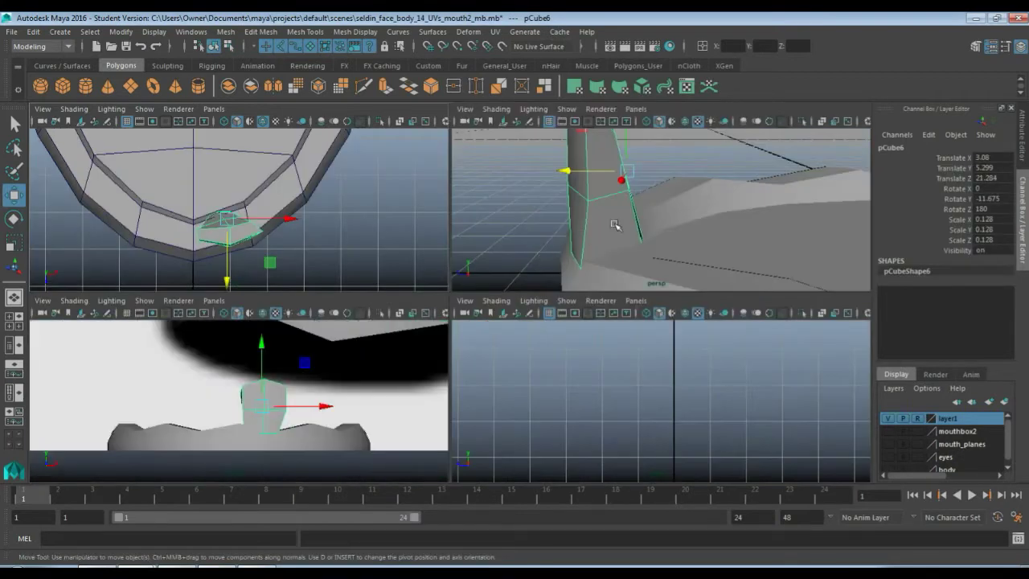
key(space)
mouse_move(519, 287)
alt+mouse_down()
mouse_move(508, 296)
mouse_move(535, 282)
mouse_move(528, 287)
alt+mouse_up()
key(e)
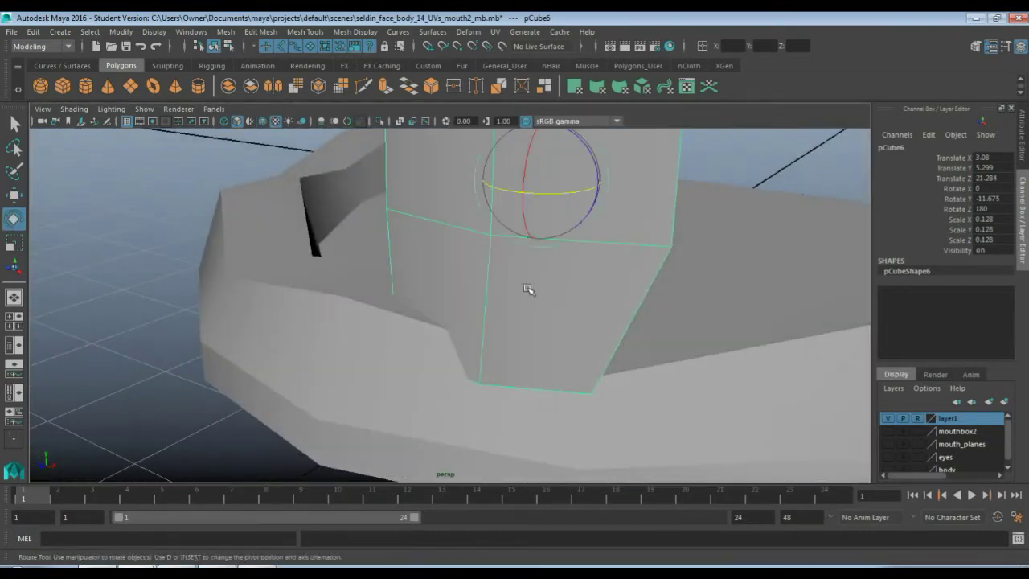
drag(554, 193, 391, 327)
key(w)
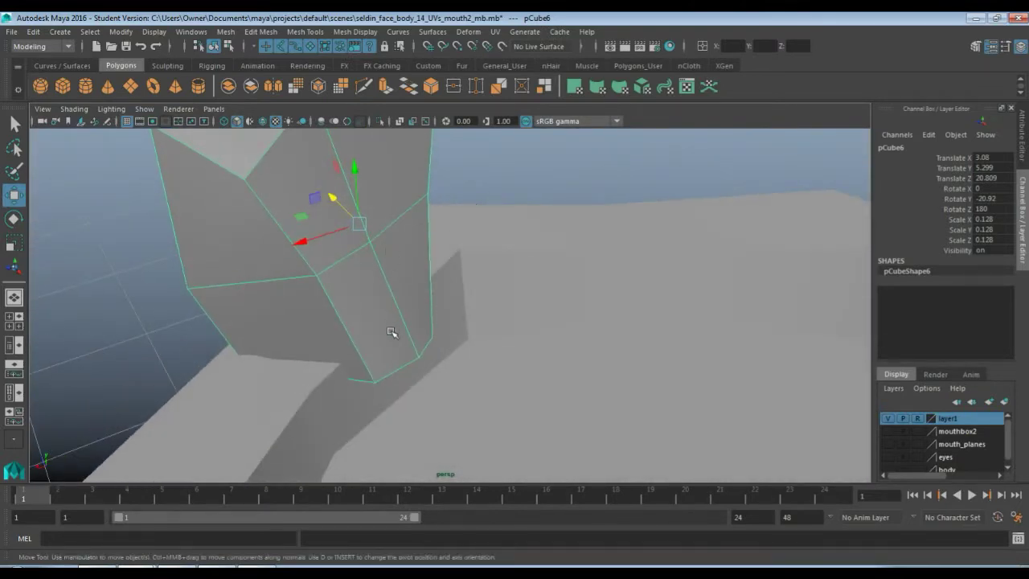
Step: Select the three rear vertices at the tooth's base and move them forward onto the gum rim
key(F8)
click(374, 378)
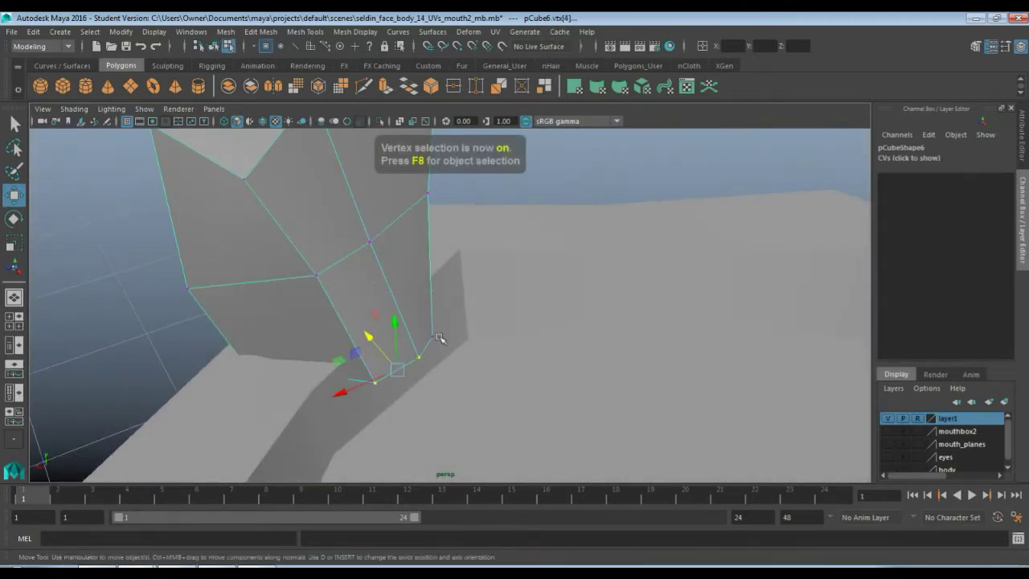
shift+click(432, 334)
middle_drag(374, 326, 355, 308)
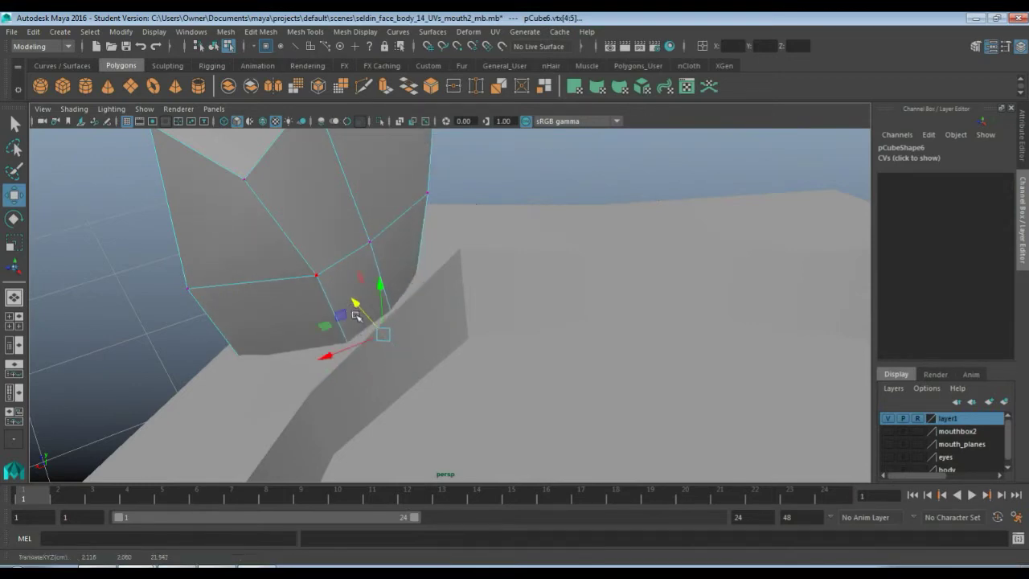
Step: Select the three rear vertices at the tooth's mid-height and move them forward to thin the tooth
alt+drag(426, 295, 368, 266)
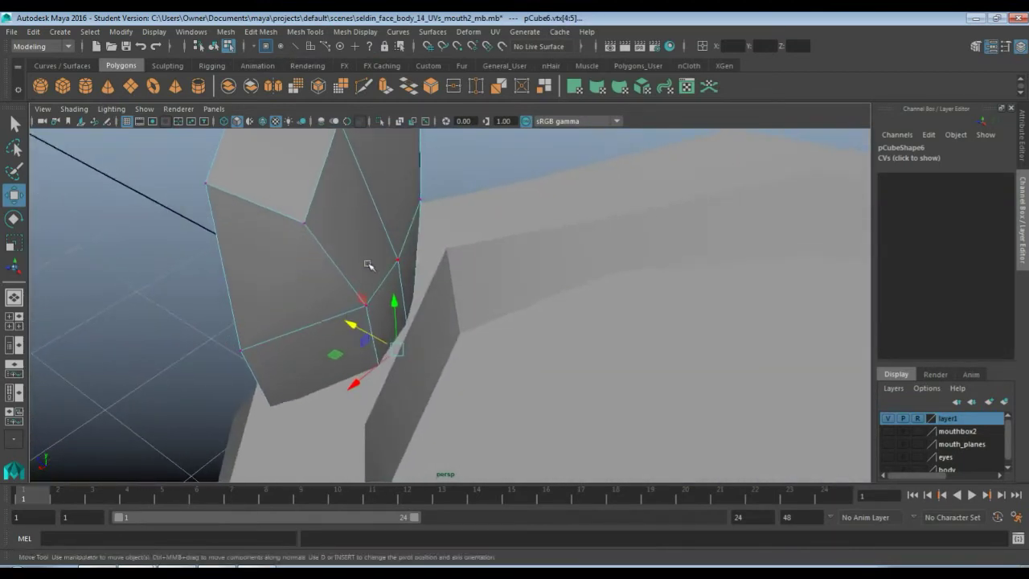
shift+click(361, 305)
shift+click(418, 210)
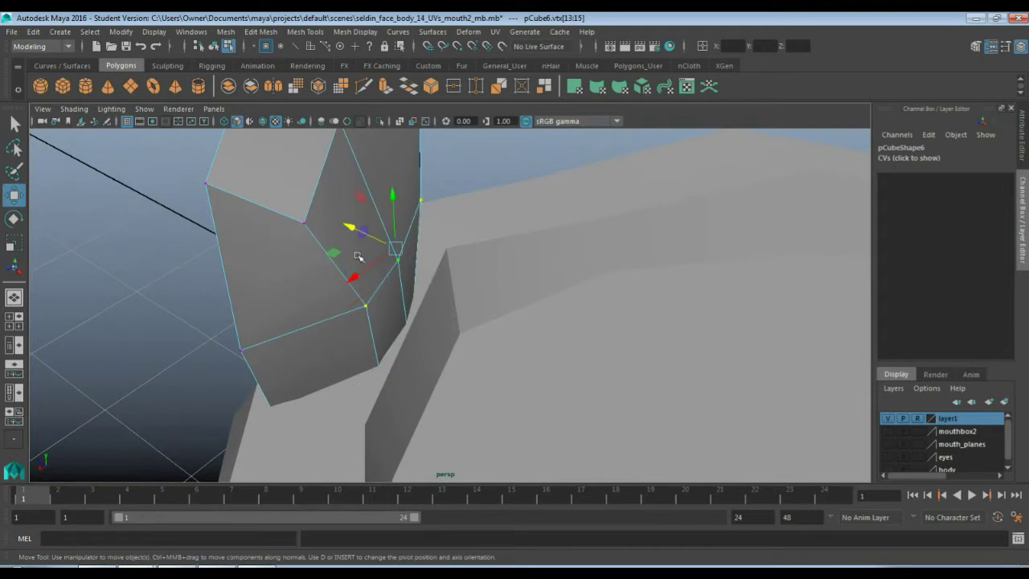
drag(347, 226, 366, 354)
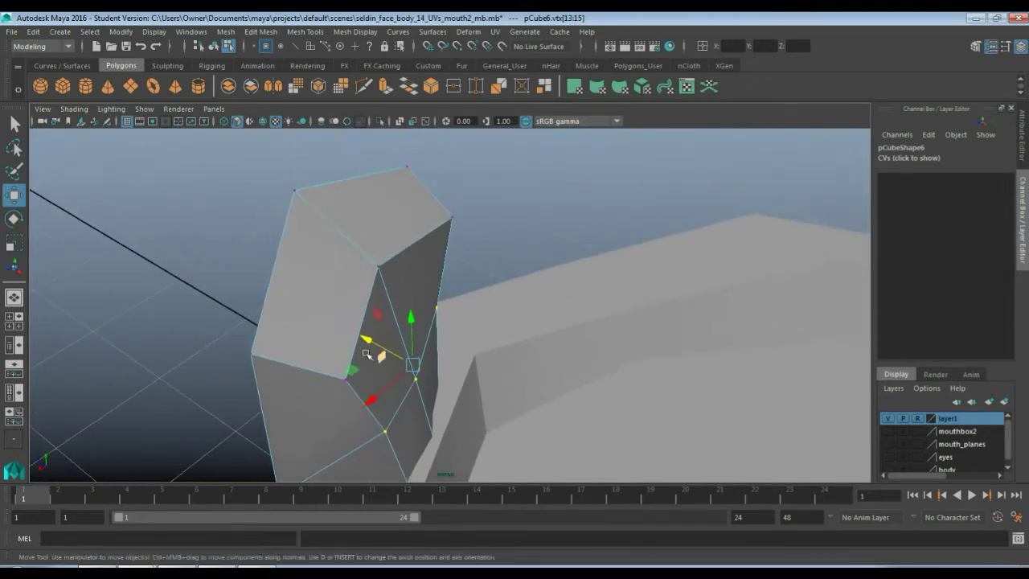
Step: Select the three rear vertices at the tooth's biting edge, move them forward and scale them slightly inward along X
click(332, 382)
shift+click(375, 271)
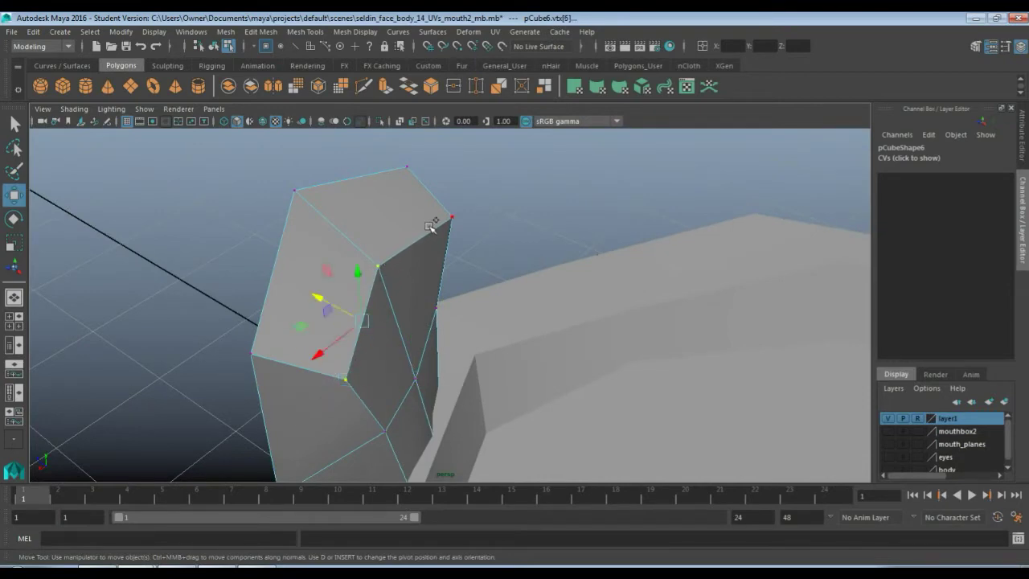
shift+click(438, 222)
drag(354, 245, 439, 361)
alt+middle_drag(439, 361, 391, 362)
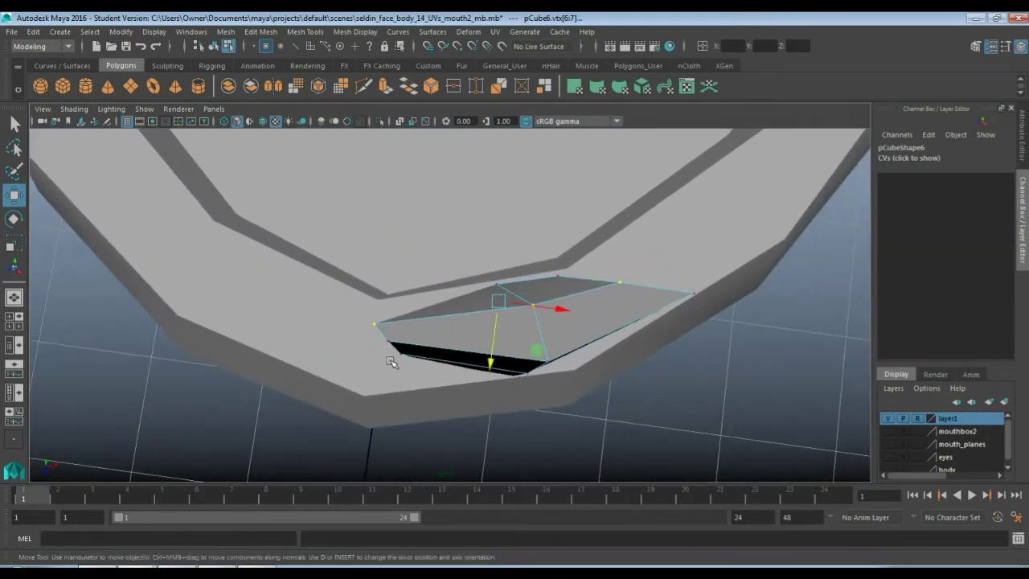
key(r)
drag(439, 315, 452, 313)
alt+drag(540, 323, 395, 301)
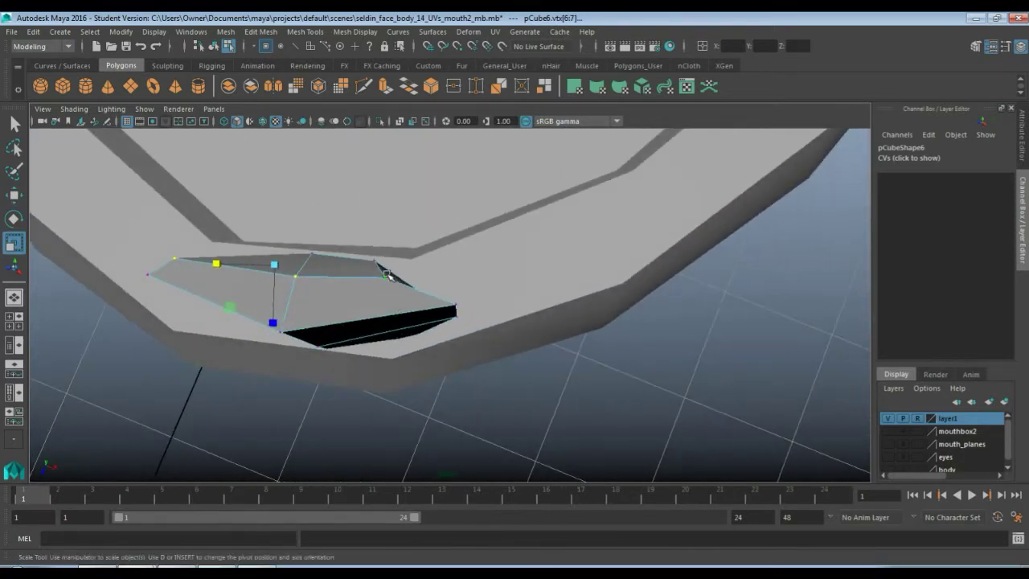
Step: Move the outer rear vertex of the tooth's biting edge slightly outward along X, then clear the selection
click(393, 292)
key(w)
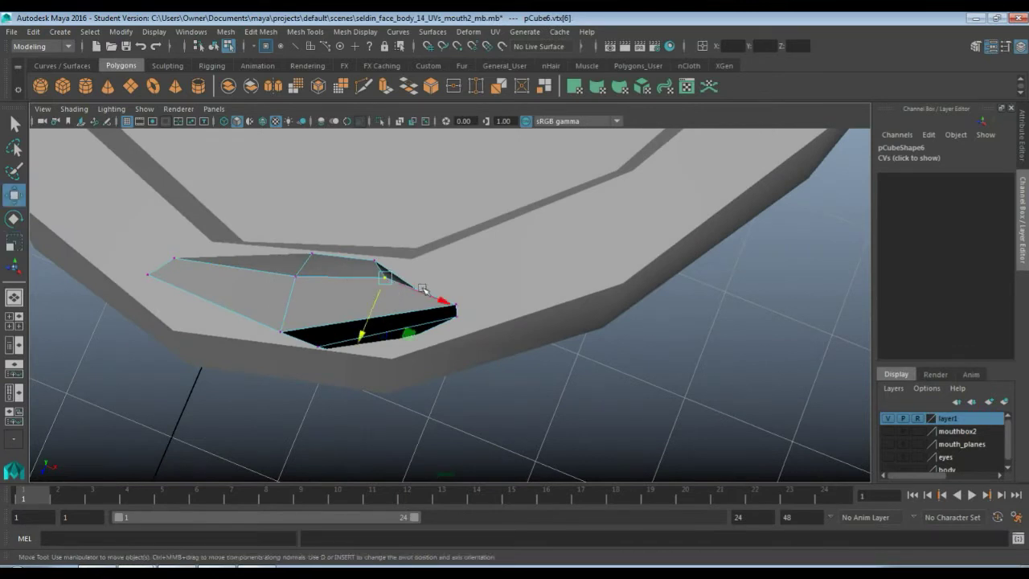
drag(421, 291, 429, 294)
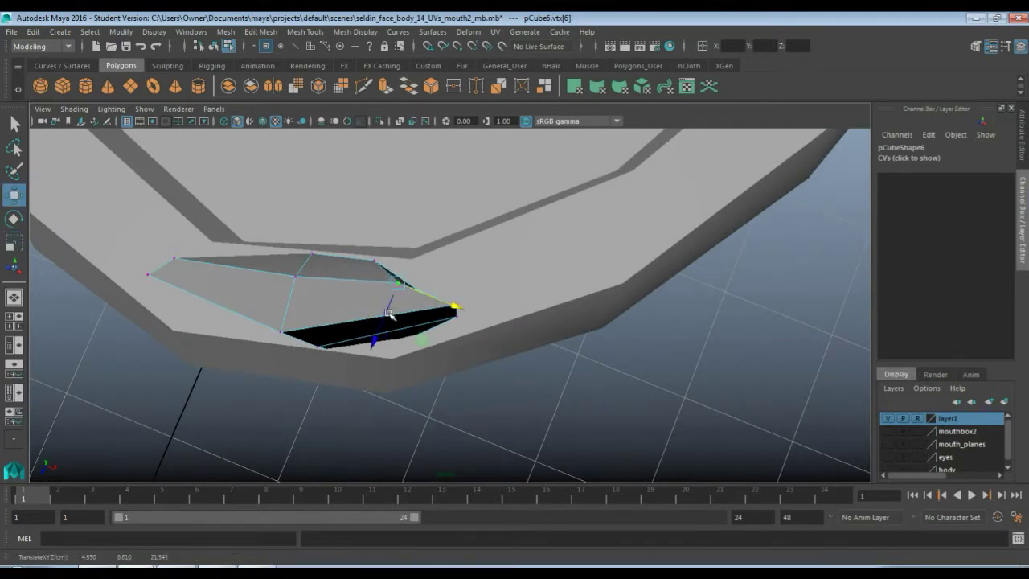
alt+drag(331, 319, 338, 270)
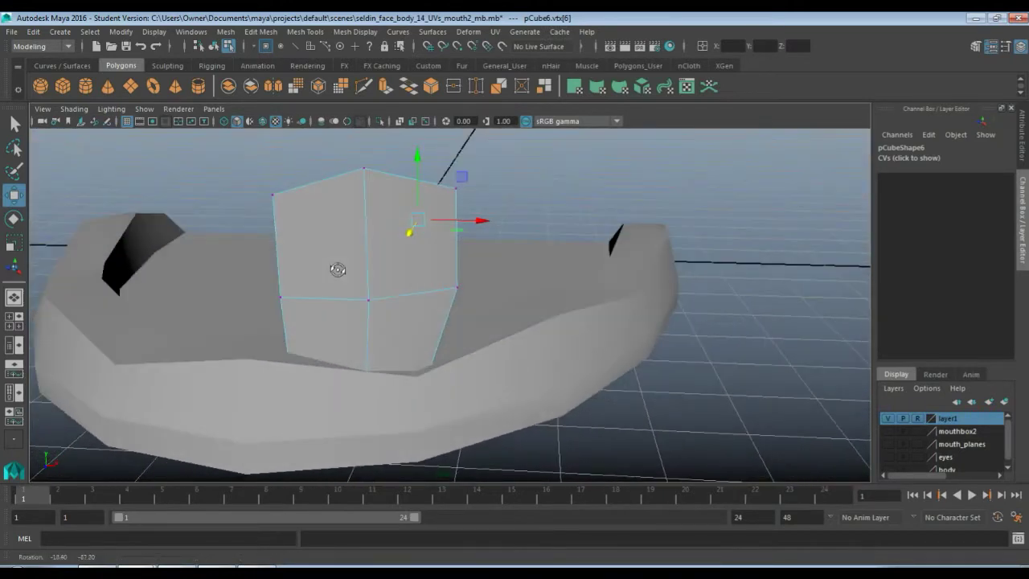
click(300, 384)
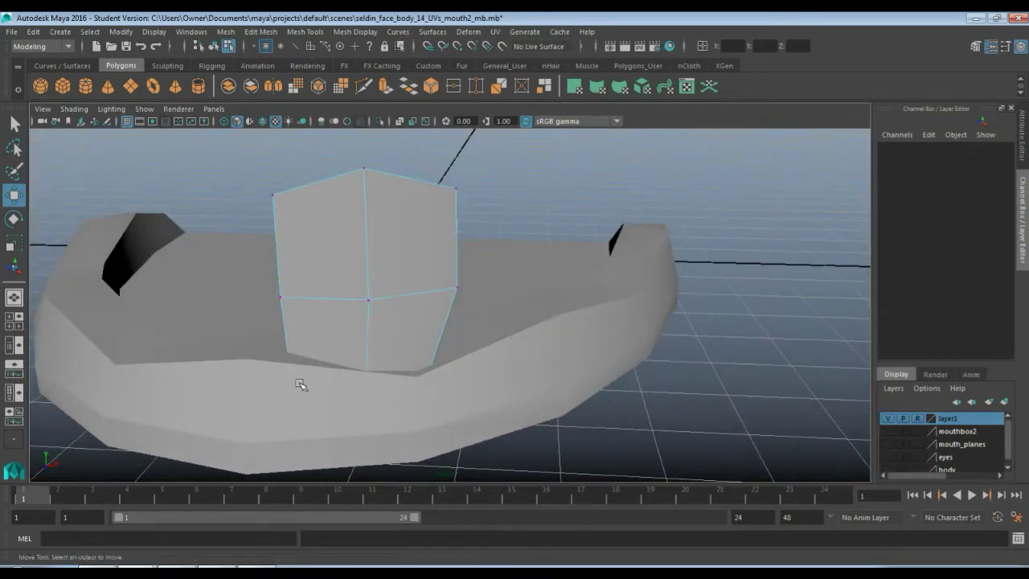
Step: Duplicate the second source tooth in the row and move the copy near the gum, to about X 9.844, Z 42.277
scroll(279, 346, down, 5)
alt+drag(350, 326, 387, 390)
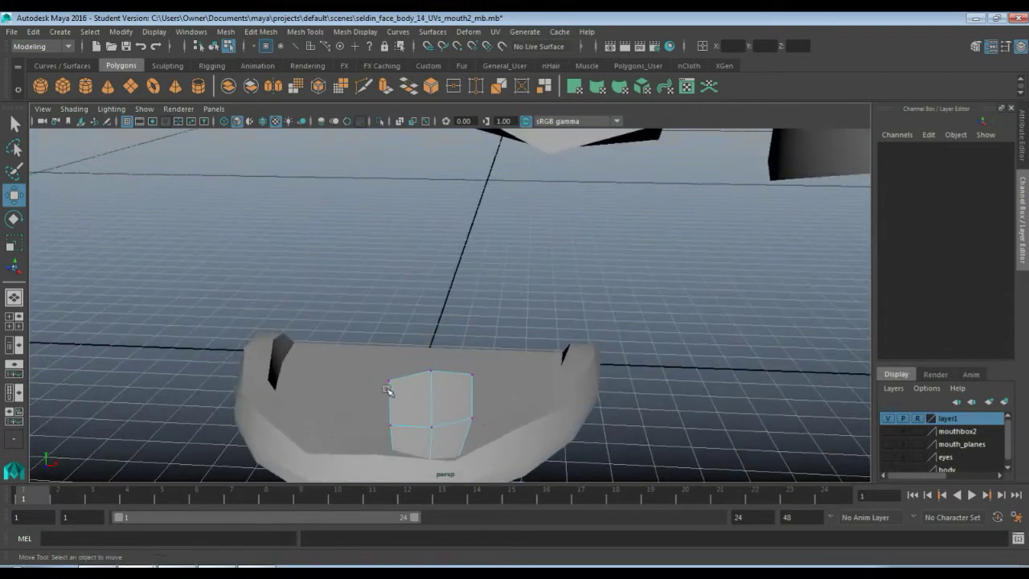
alt+drag(409, 348, 386, 319)
scroll(389, 322, down, 6)
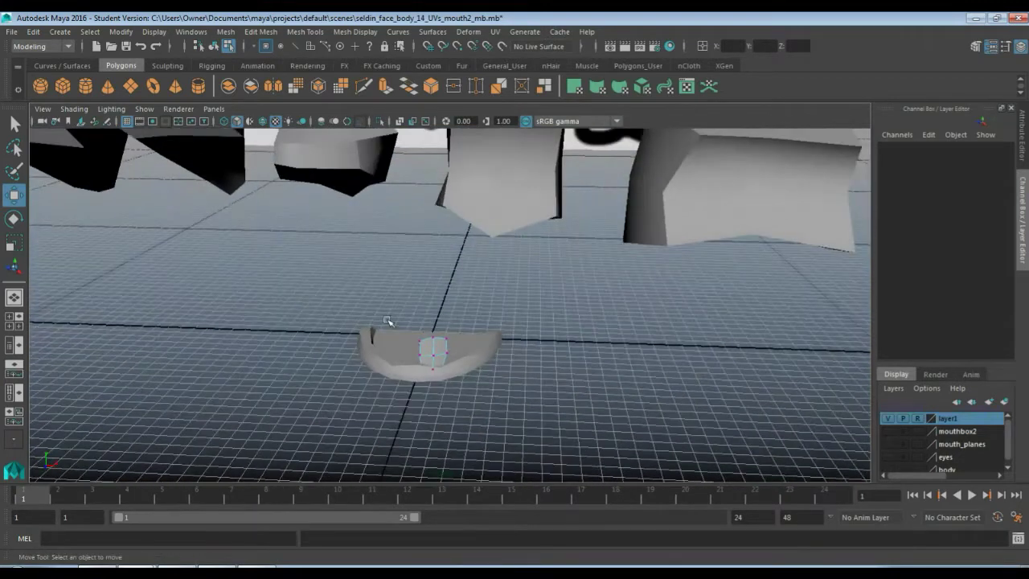
drag(259, 167, 273, 184)
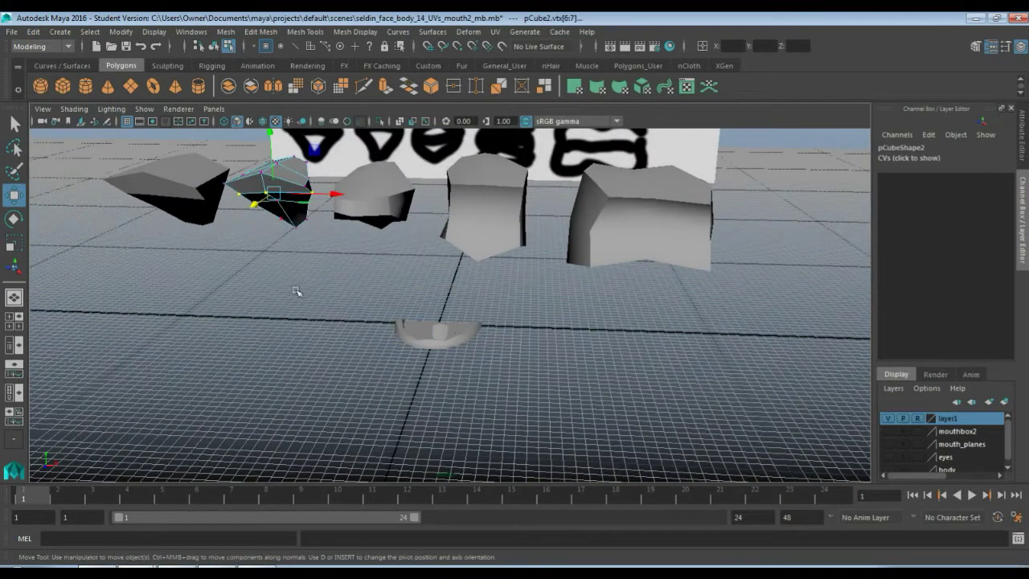
key(q)
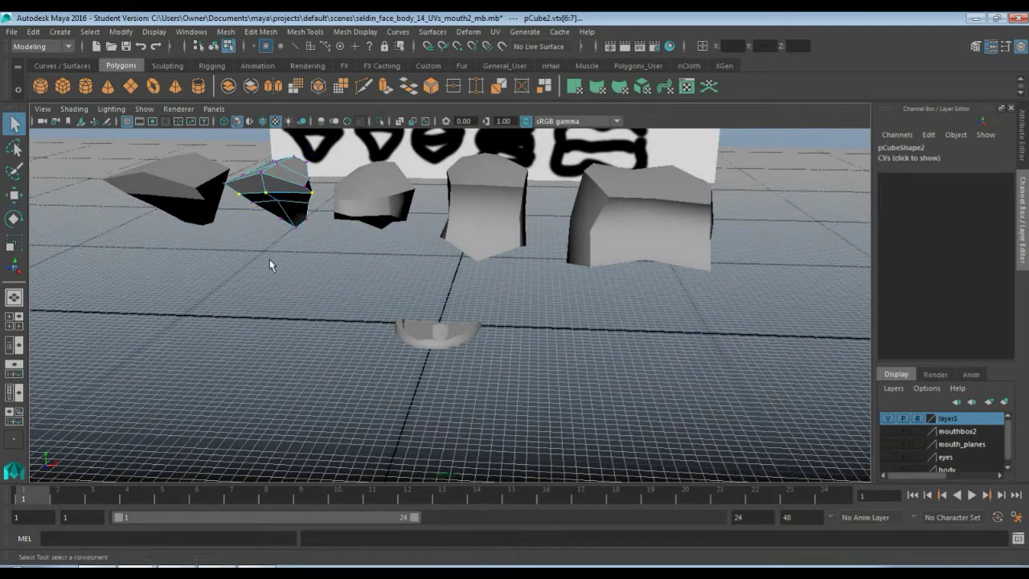
key(F8)
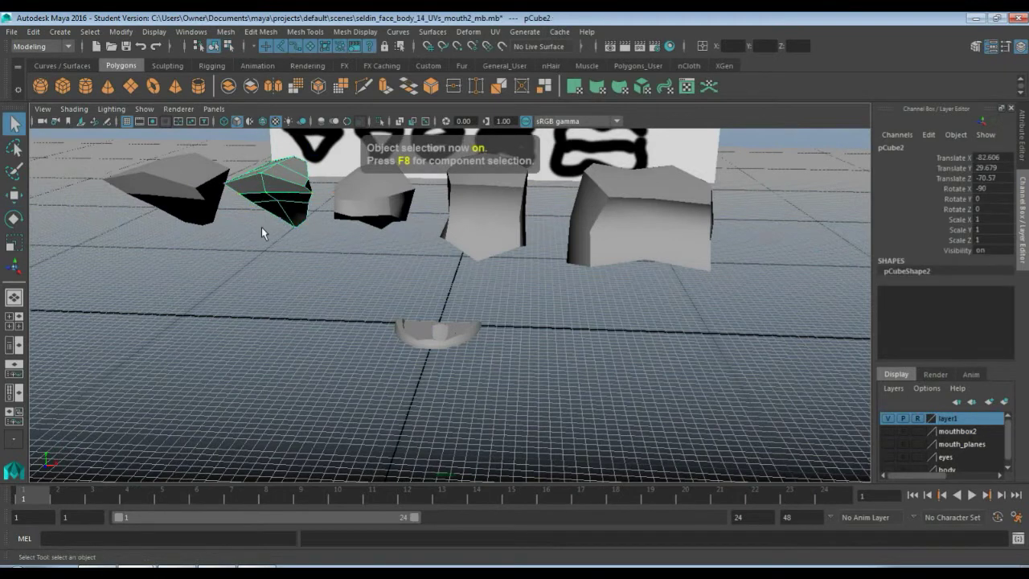
key(ctrl+d)
key(w)
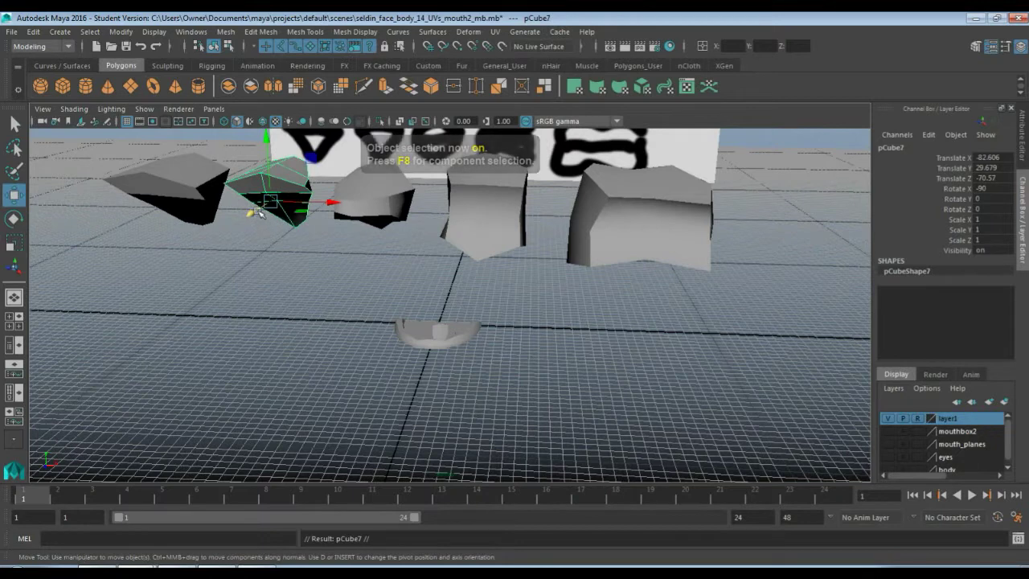
drag(256, 211, 141, 310)
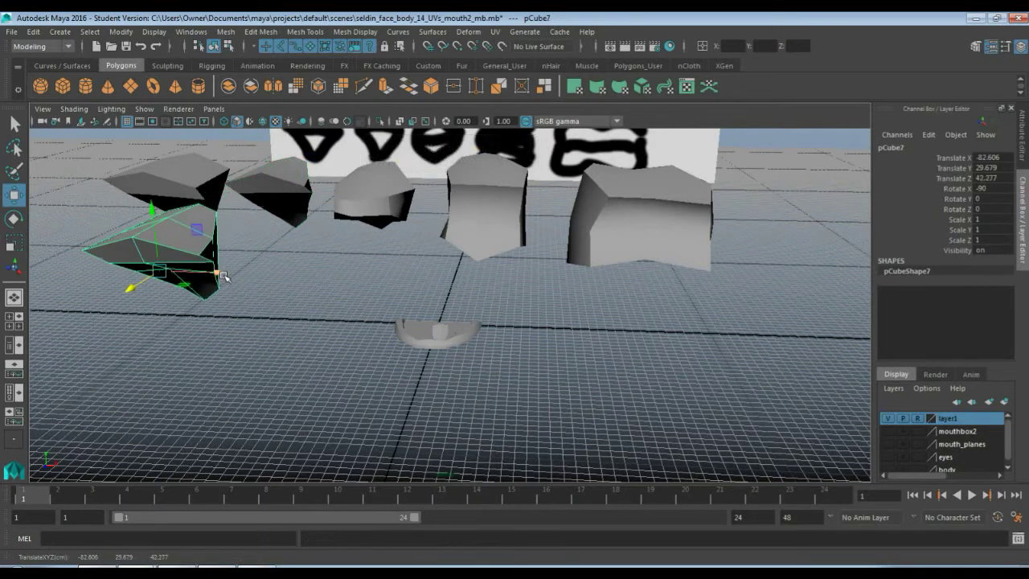
drag(224, 276, 524, 290)
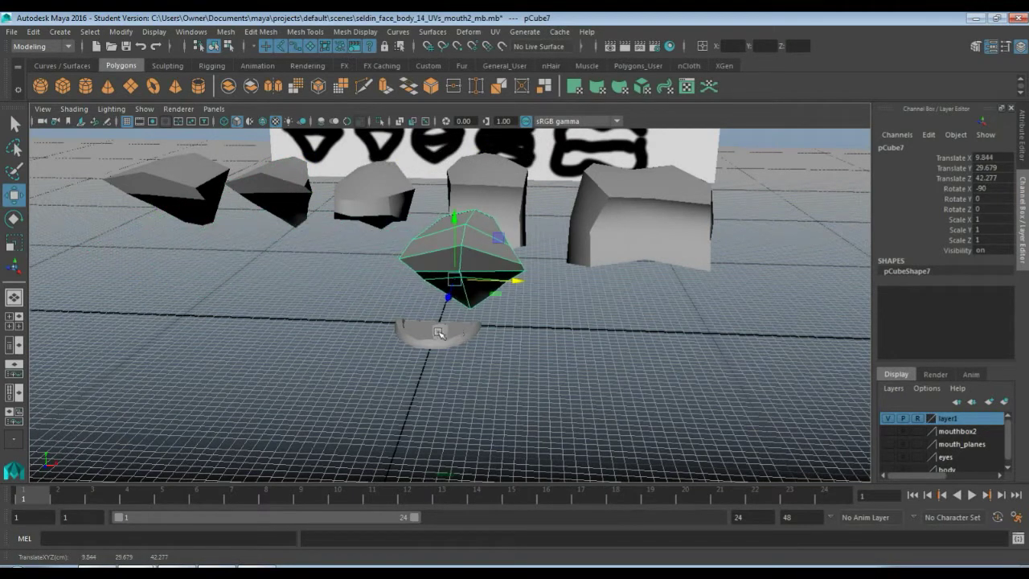
Step: Stand the duplicated tooth upright for the lower jaw by setting Rotate X to 0 and Rotate Z to 180
click(987, 188)
text(0)
key(Return)
alt+drag(678, 329, 557, 317)
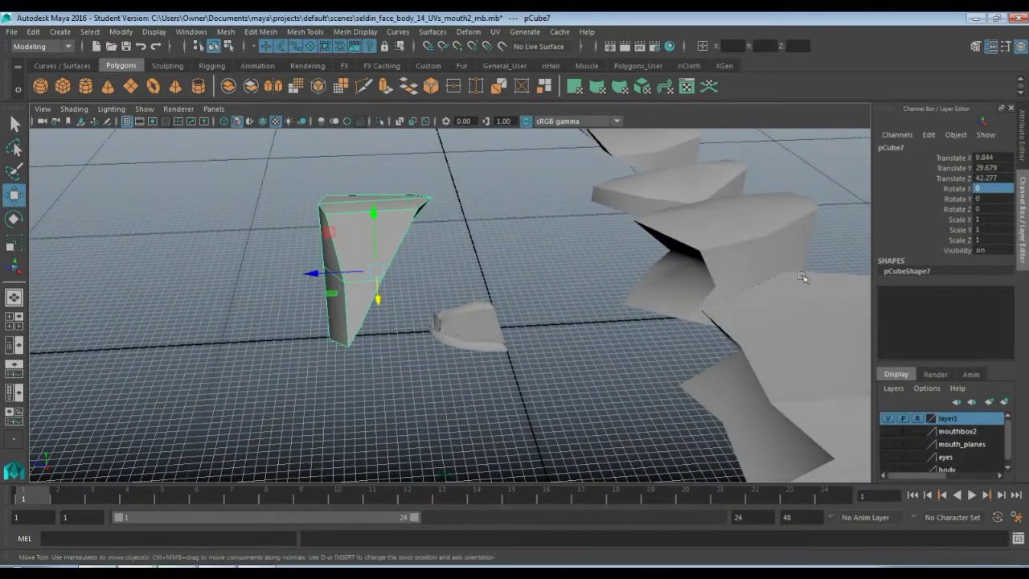
click(981, 210)
key(Return)
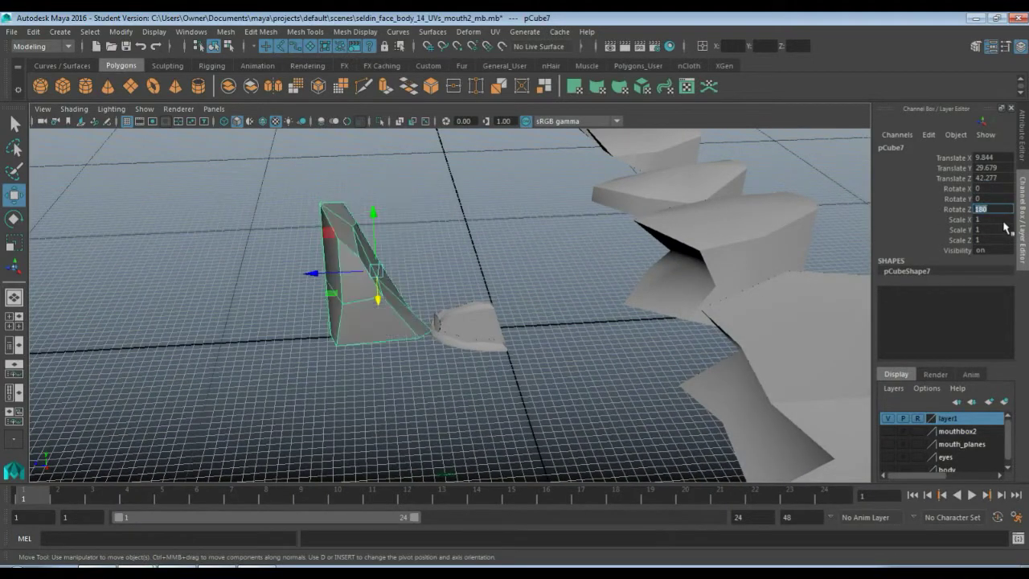
alt+drag(387, 403, 465, 365)
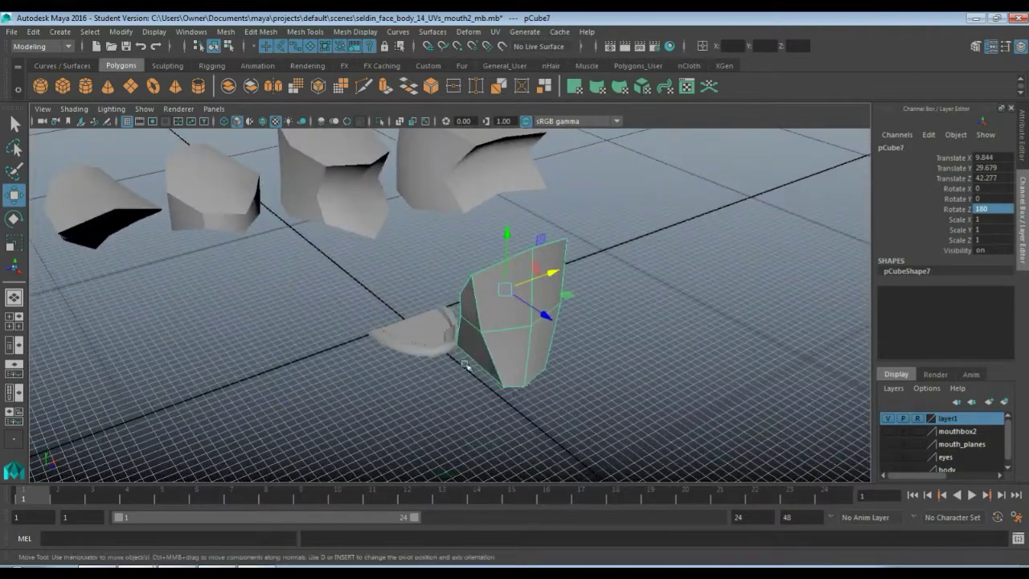
Step: Check the fitted tooth's scale and set the duplicated tooth's Scale X, Y and Z to the same 0.128
click(448, 331)
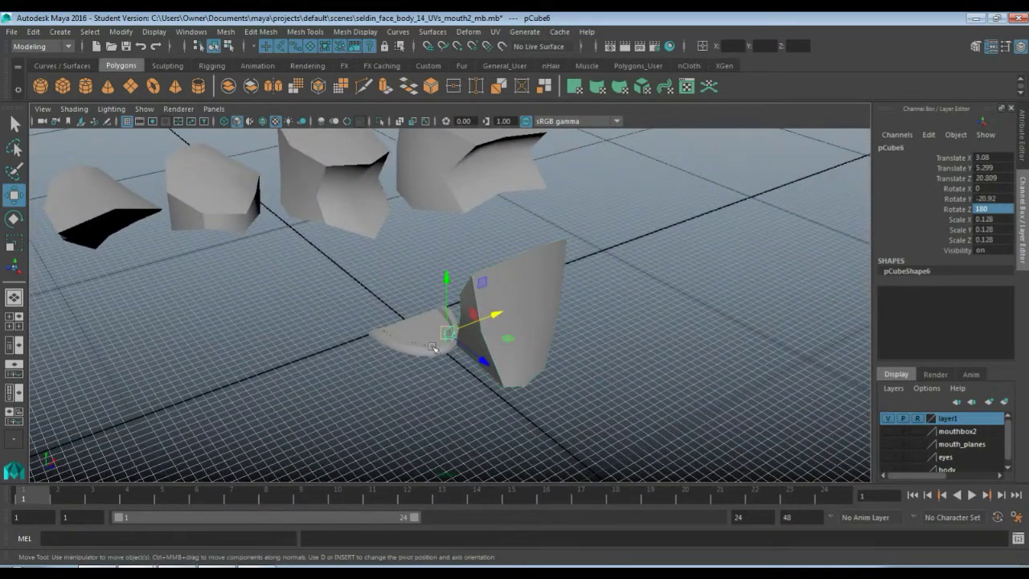
double_click(1001, 218)
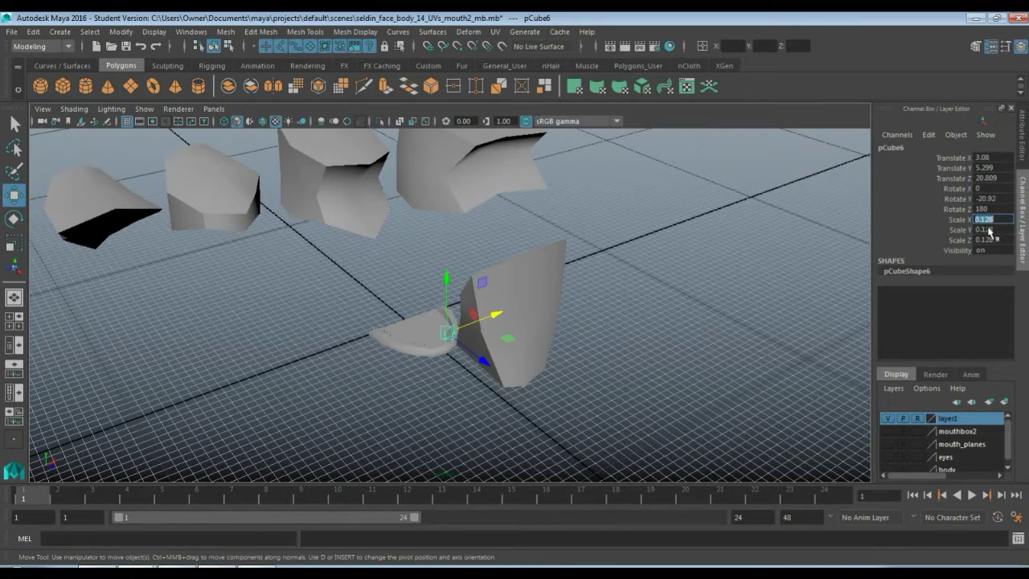
click(547, 290)
drag(987, 223, 993, 242)
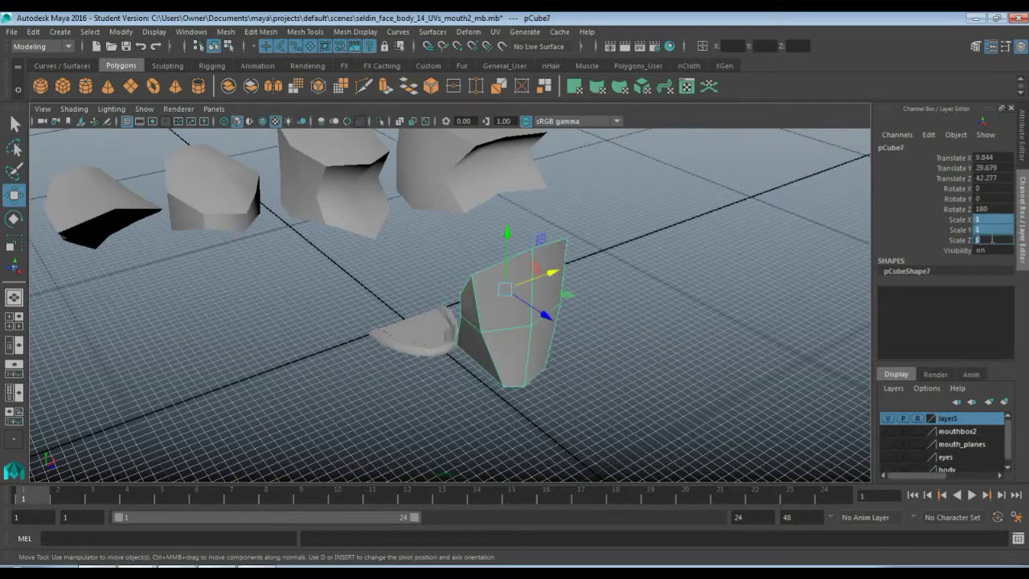
text(.126)
key(Return)
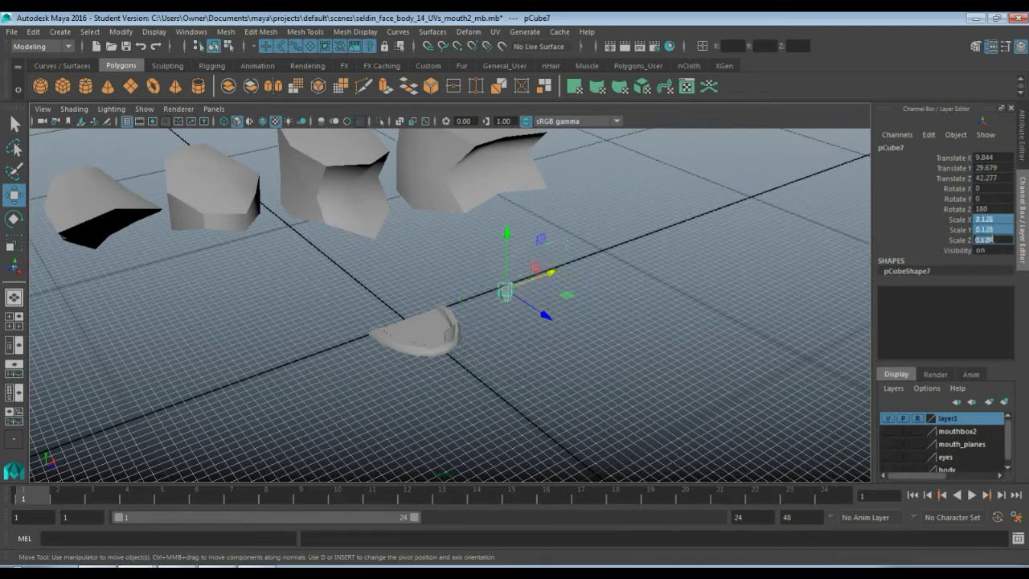
click(521, 324)
click(509, 293)
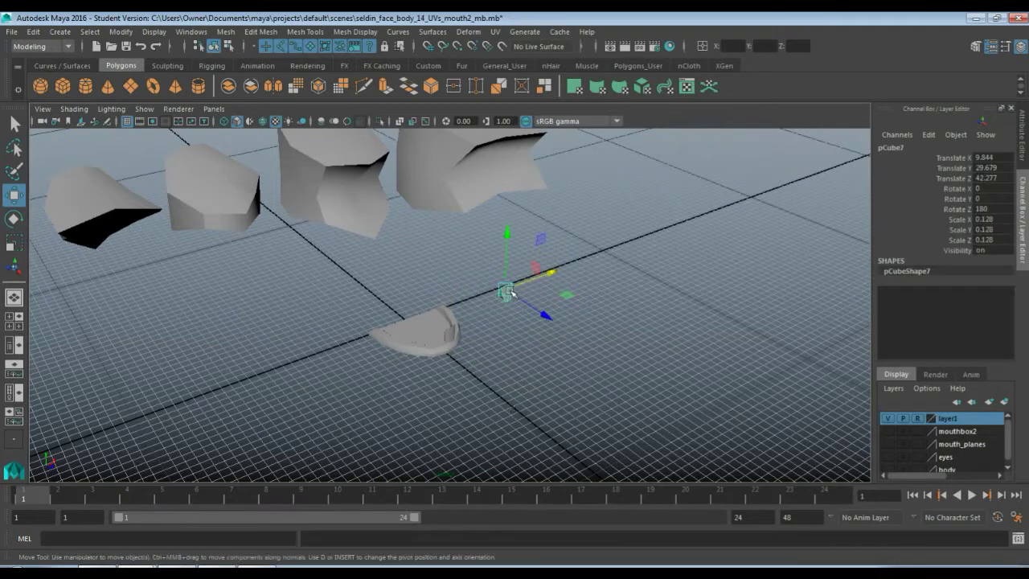
Step: In the top view, move the duplicated second tooth onto the gum rim beside the front tooth, to about X 7.081, Z 19.946
key(space)
key(space)
key(f)
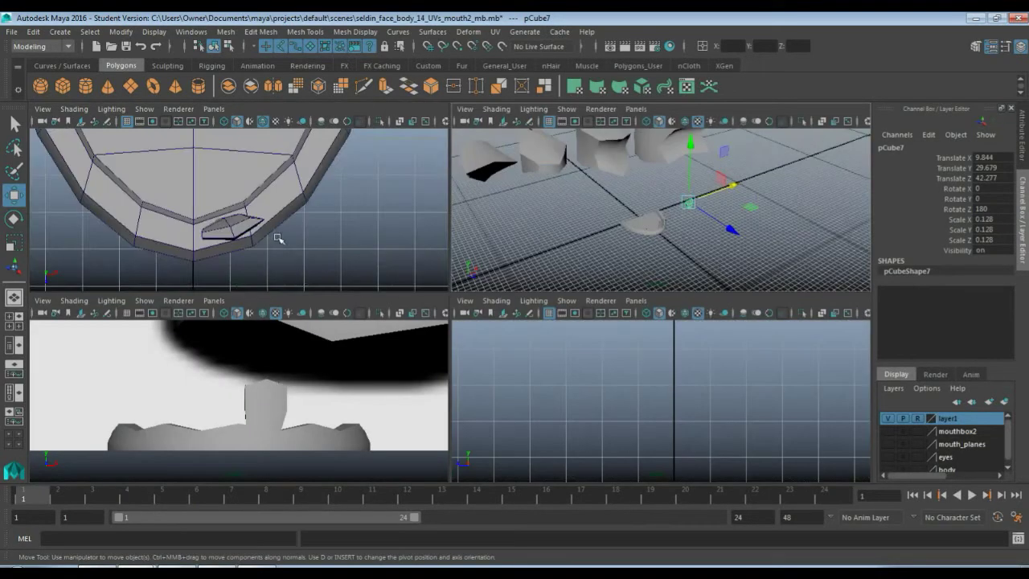
key(space)
scroll(522, 303, down, 10)
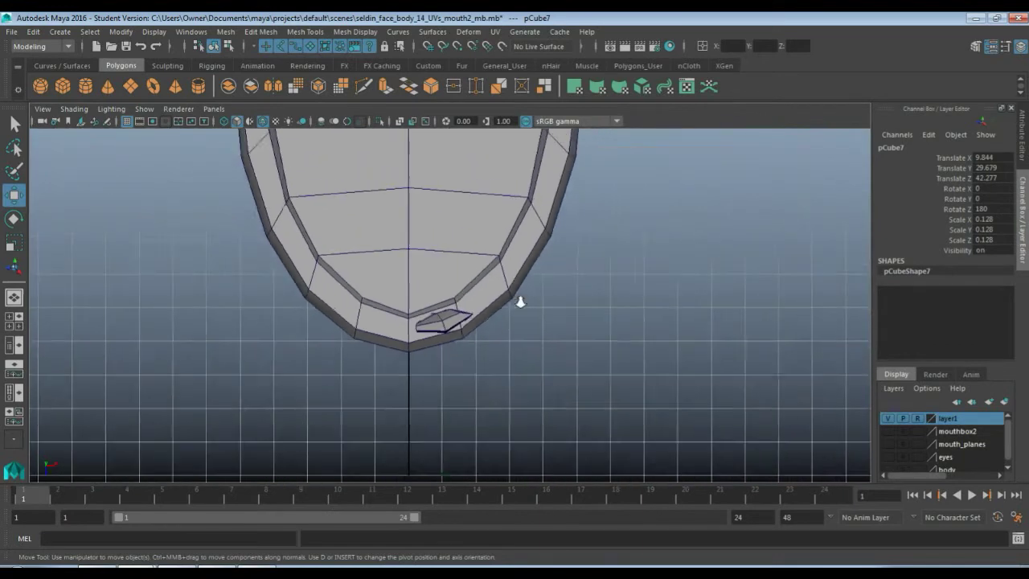
scroll(515, 323, down, 3)
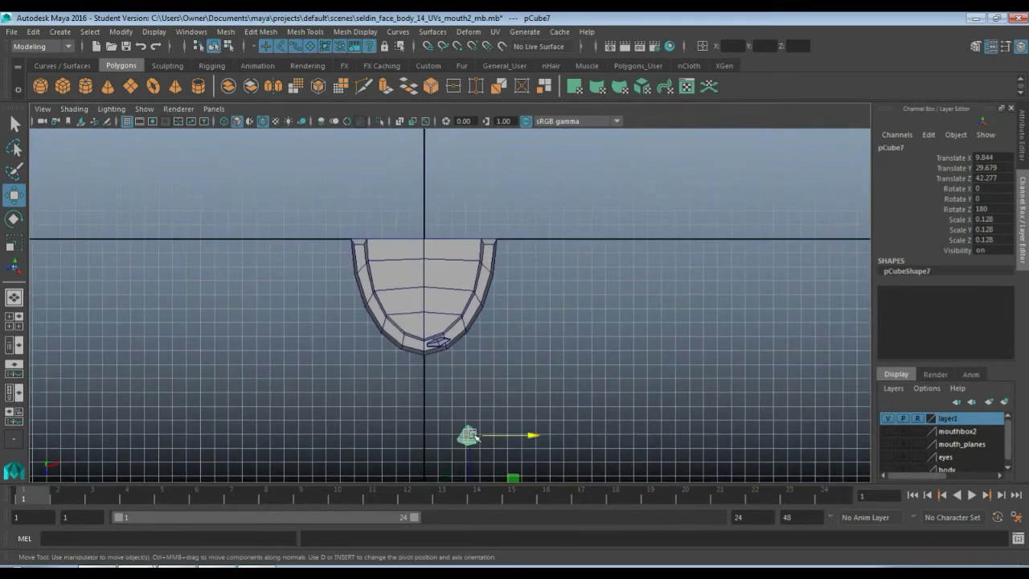
drag(475, 437, 472, 347)
scroll(473, 348, up, 10)
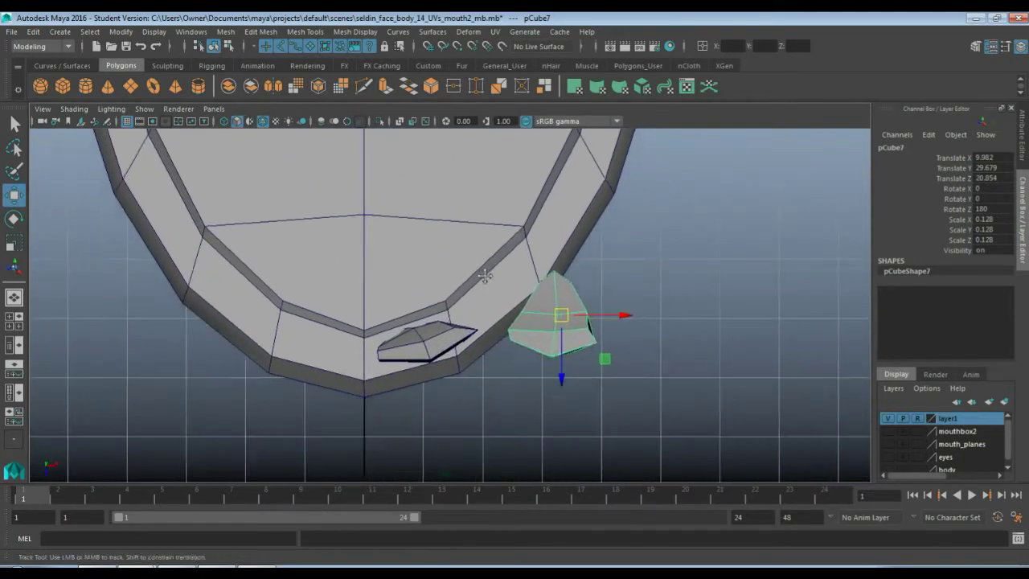
alt+middle_drag(485, 276, 486, 266)
scroll(484, 318, up, 3)
drag(624, 306, 535, 281)
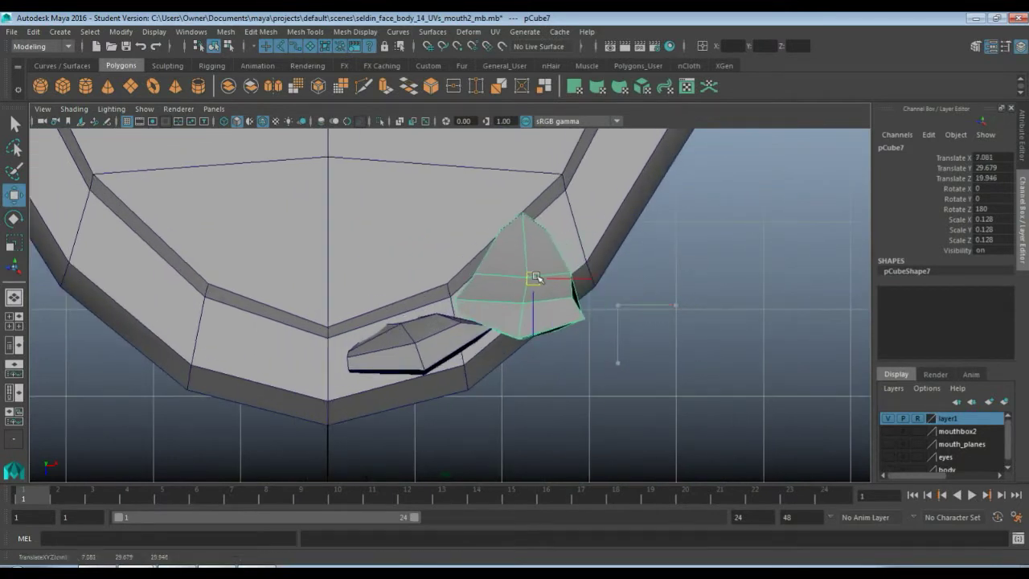
Step: Shift the front tooth toward the gum's centre line and rotate the second tooth to about -37.193 in Y to follow the rim
click(397, 358)
mouse_move(417, 316)
mouse_down()
mouse_move(387, 317)
mouse_move(398, 318)
mouse_up()
click(521, 296)
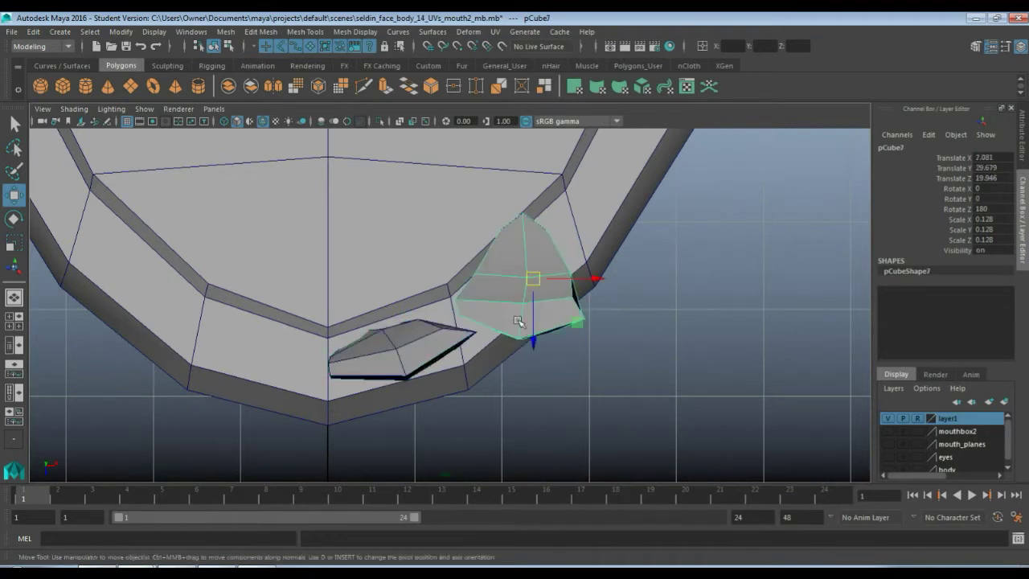
key(e)
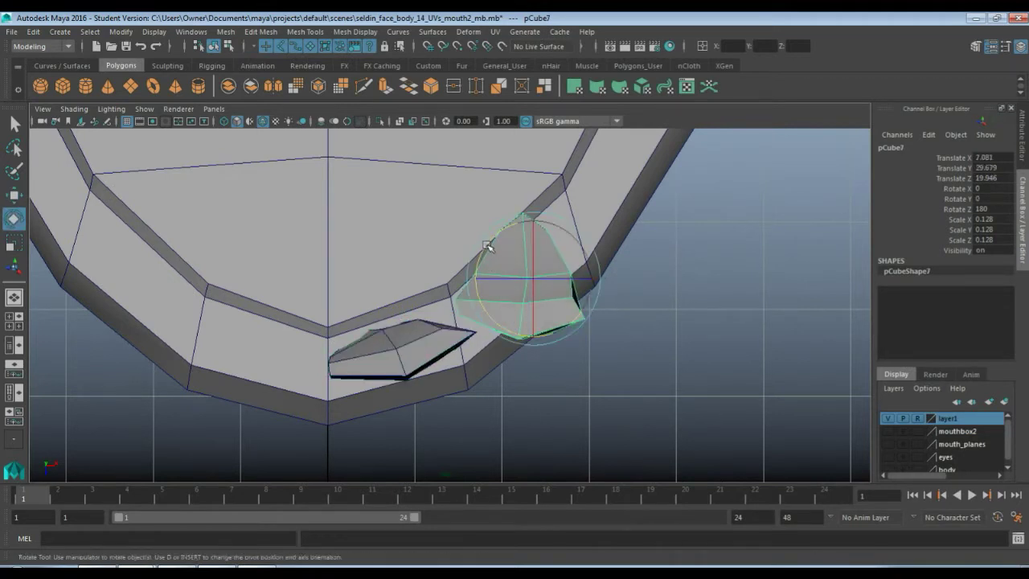
drag(487, 246, 468, 287)
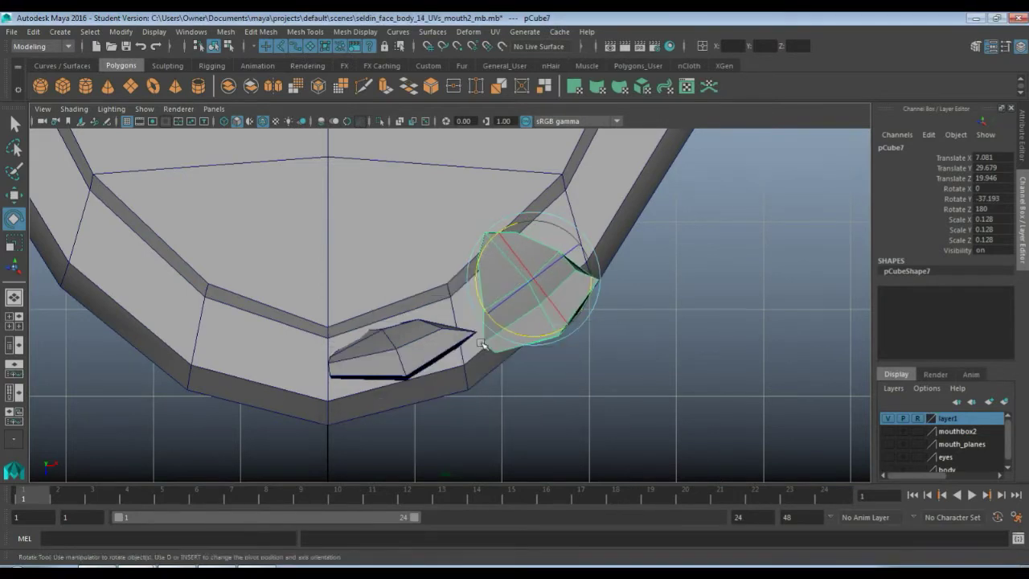
Step: In the front view, lower the second tooth beside the front tooth to about X 6.233, Y 5.294
key(space)
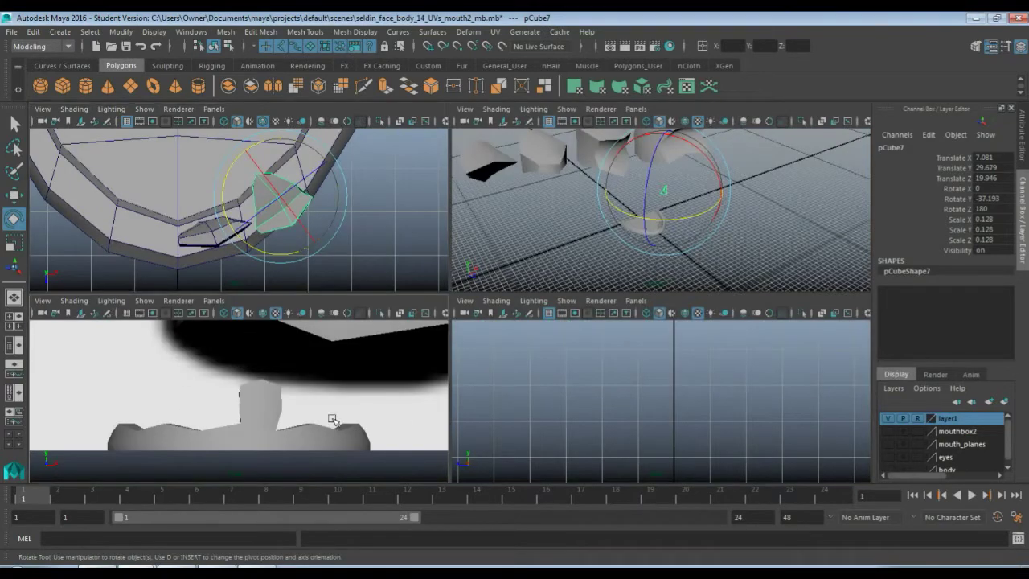
key(space)
scroll(410, 341, down, 5)
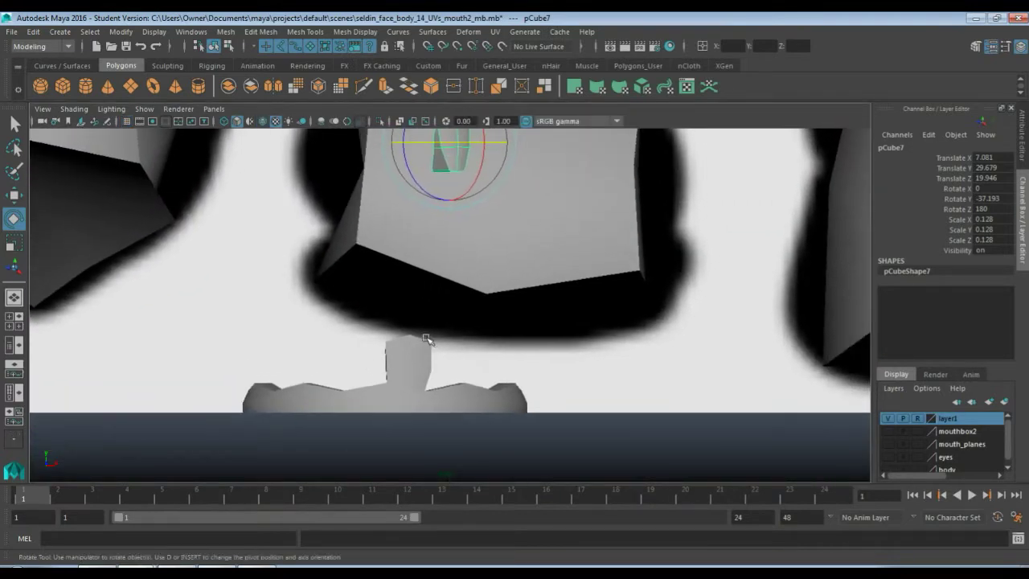
key(w)
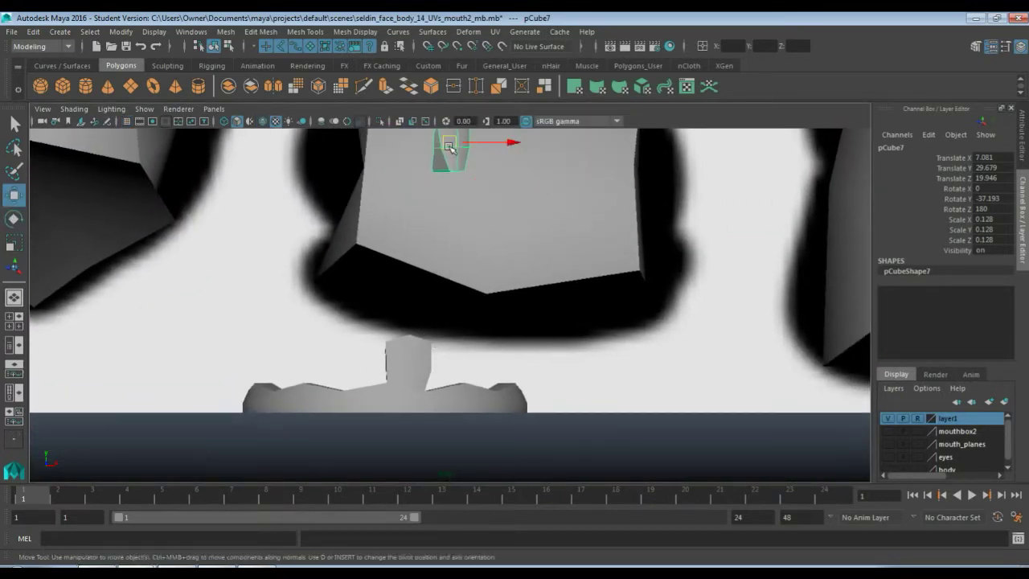
drag(450, 143, 441, 364)
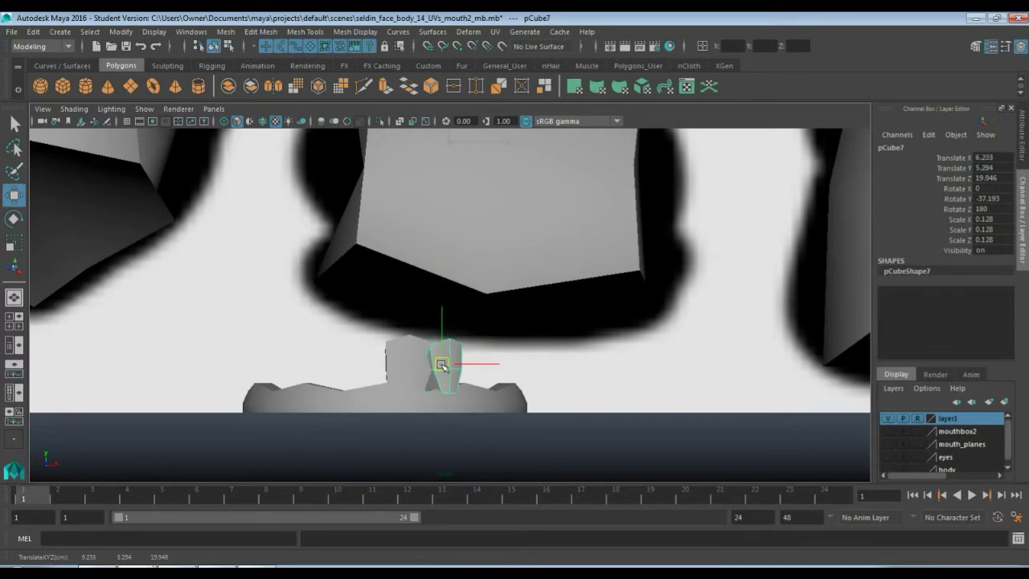
Step: In the perspective view, move the second tooth back along Z to about 19.462 to seat it on the gum
key(space)
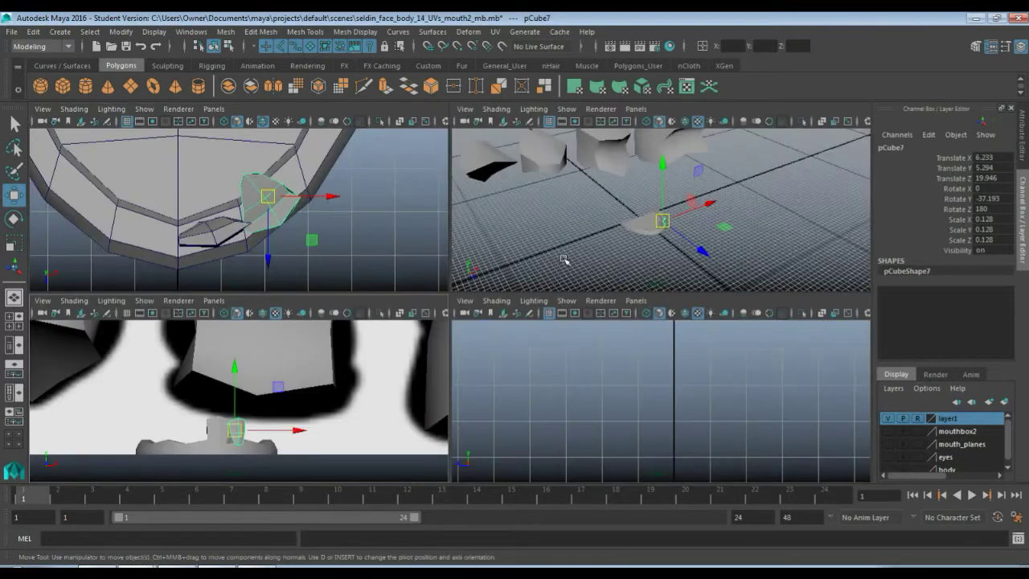
key(space)
key(space)
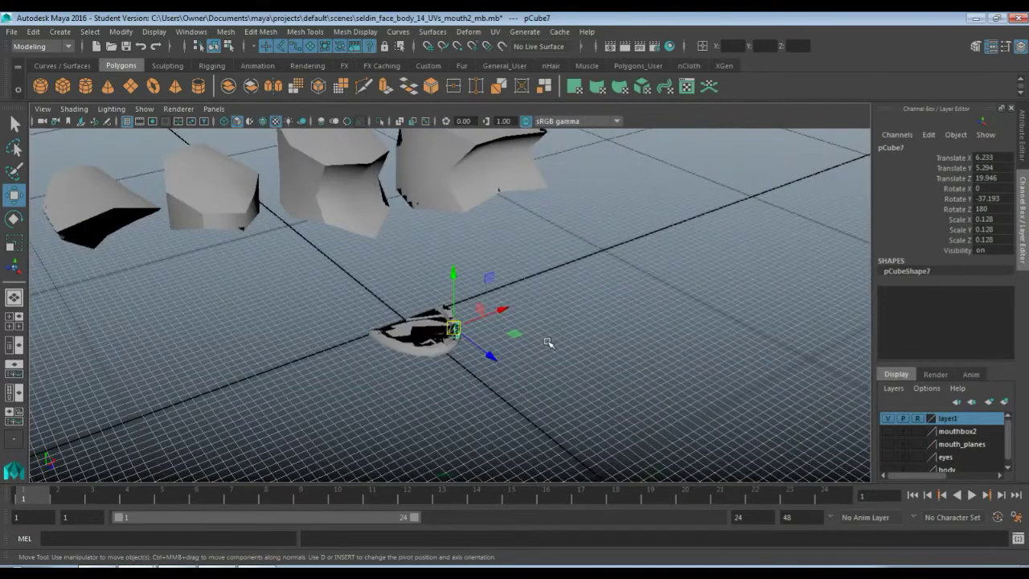
key(f)
alt+drag(523, 367, 383, 333)
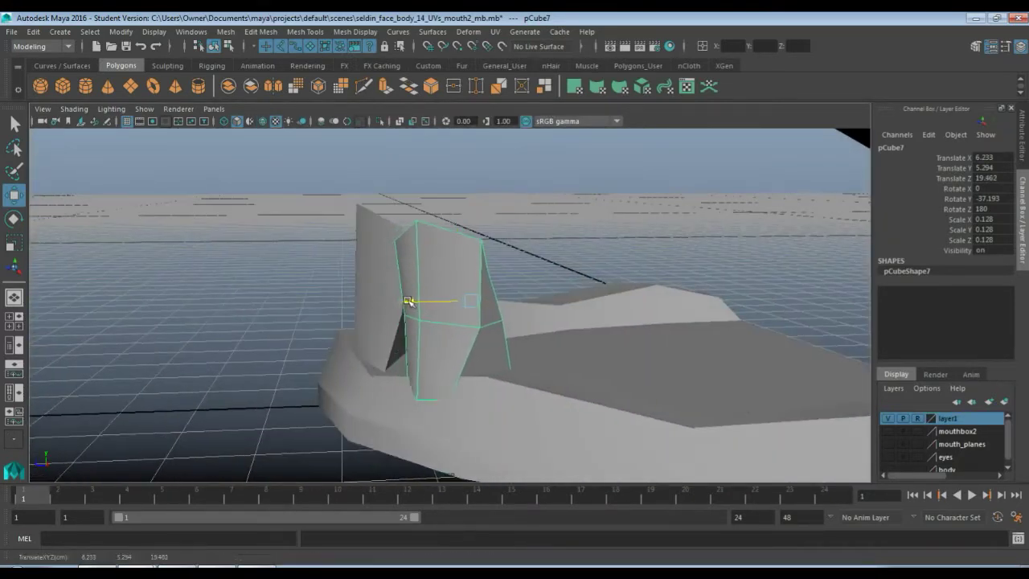
alt+drag(424, 301, 453, 349)
alt+drag(426, 304, 430, 417)
Step: Reposition the two rear root vertices of the second tooth so the root sits under the crown
key(F9)
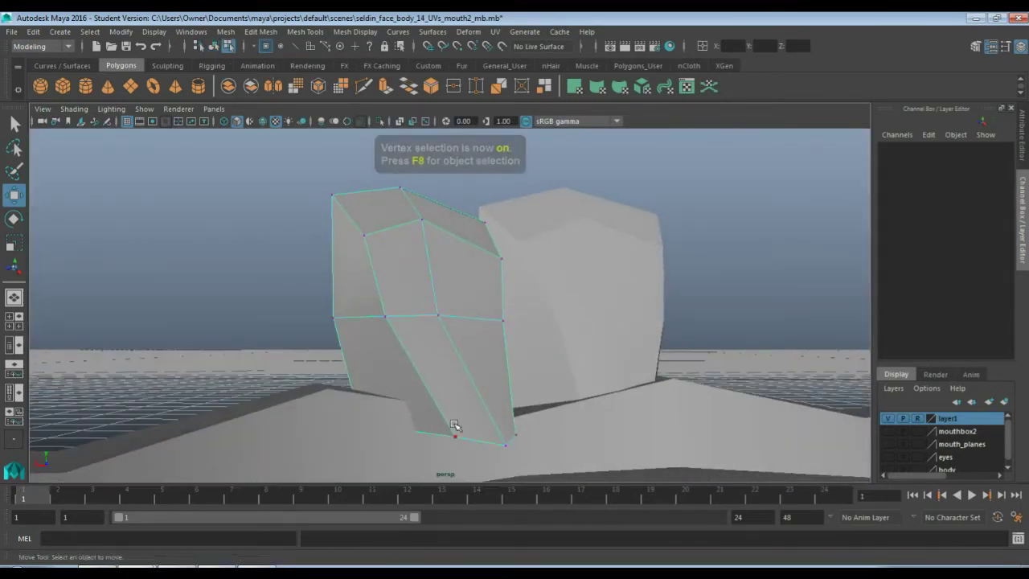
click(456, 430)
shift+click(503, 437)
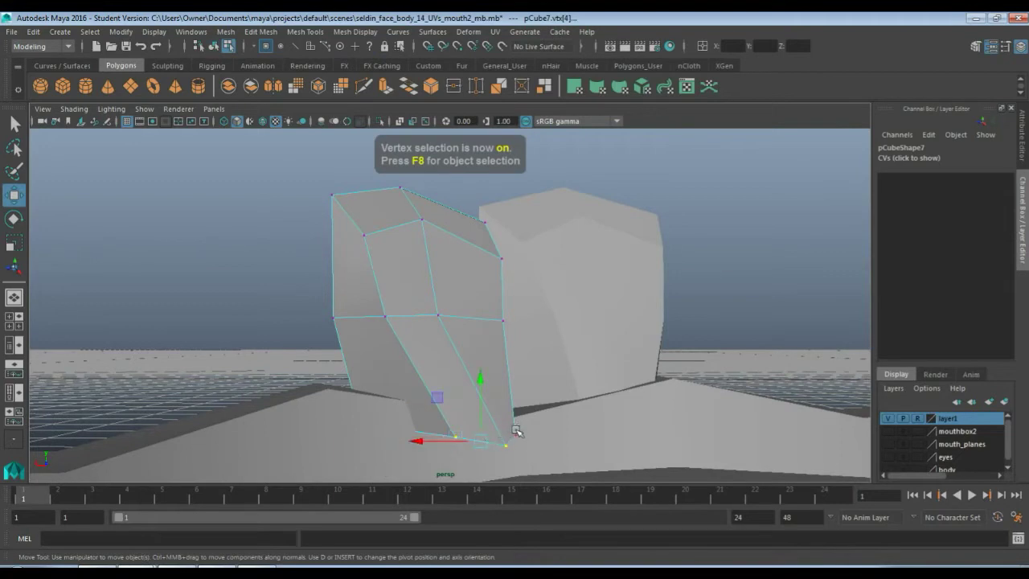
alt+drag(390, 400, 395, 375)
drag(456, 381, 431, 372)
Step: Reshape the back of the second tooth by moving its three rear mid-height vertices together
click(378, 372)
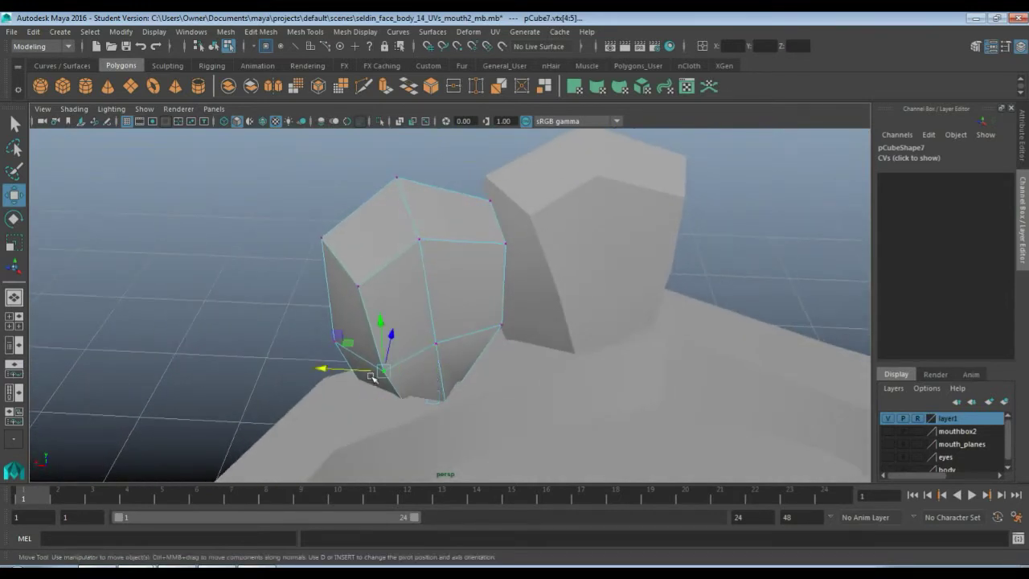
shift+click(435, 344)
shift+click(502, 325)
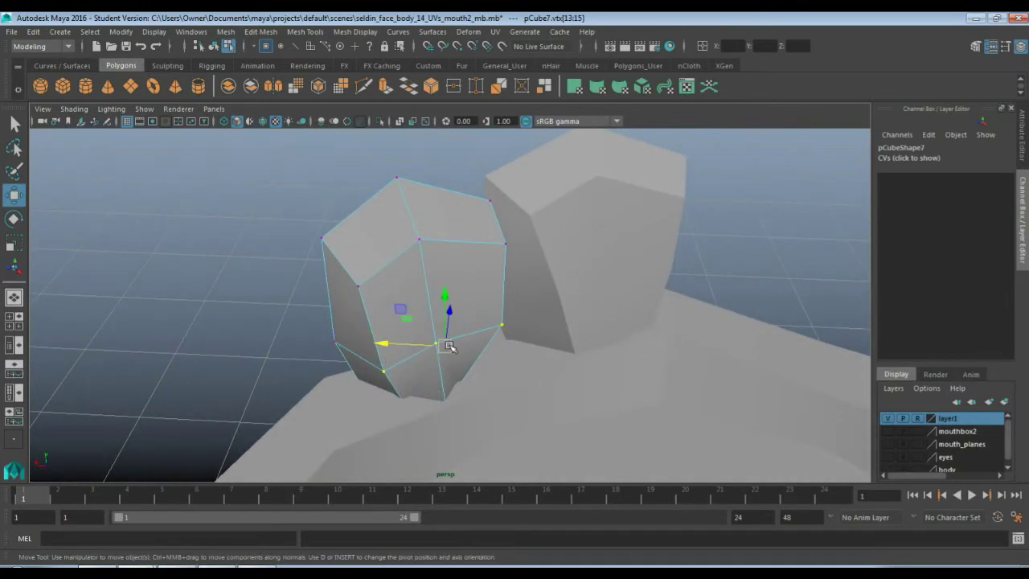
mouse_move(448, 345)
mouse_down()
mouse_move(439, 338)
mouse_move(483, 356)
mouse_move(455, 362)
mouse_up()
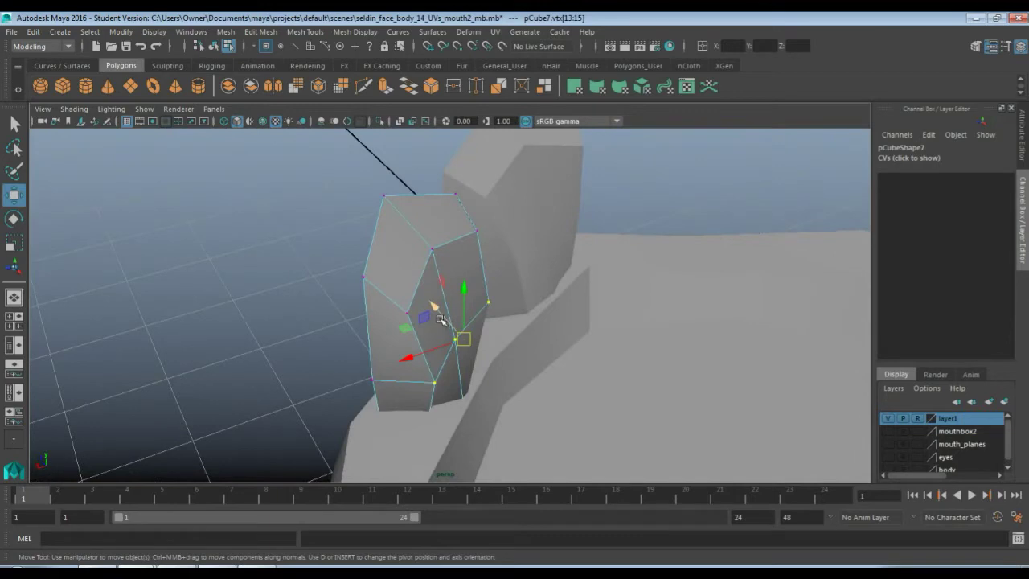
click(444, 321)
click(440, 362)
Step: Adjust the second tooth's rear root vertex and the upper crown vertex on the side facing the front tooth
alt+drag(453, 378, 330, 379)
click(341, 323)
key(ctrl+z)
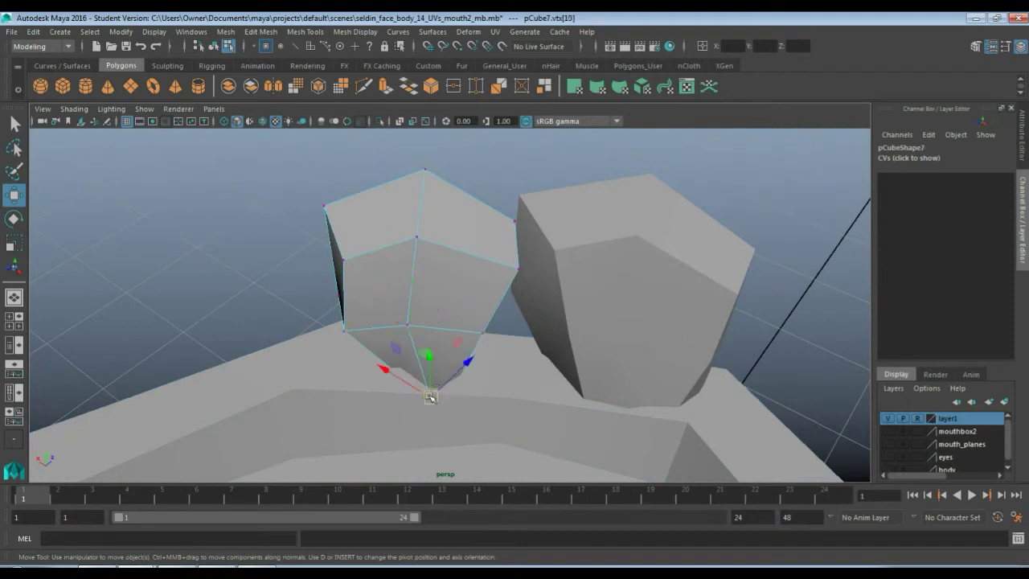
drag(430, 398, 459, 321)
click(513, 387)
drag(508, 288, 467, 333)
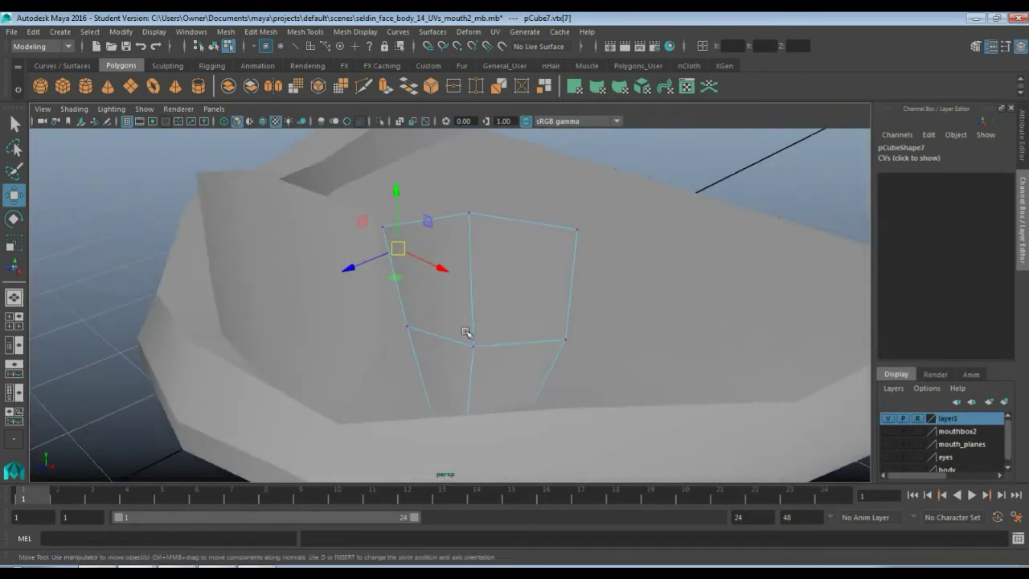
alt+middle_drag(466, 333, 582, 344)
alt+drag(582, 344, 482, 339)
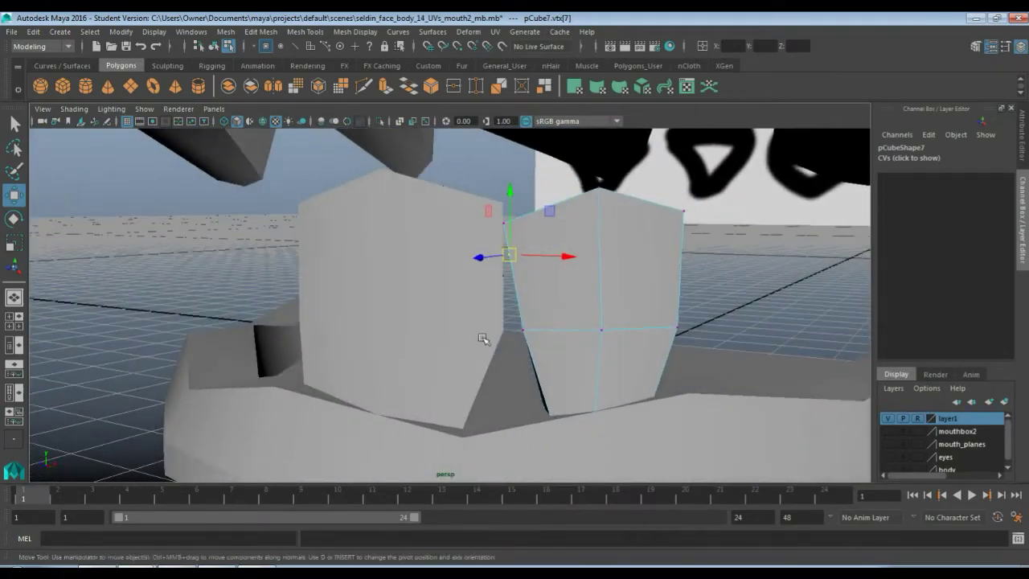
Step: Taper the front tooth by moving its mid-height vertex beside the second tooth inward and adjusting the root corner vertices on the opposite side
click(492, 357)
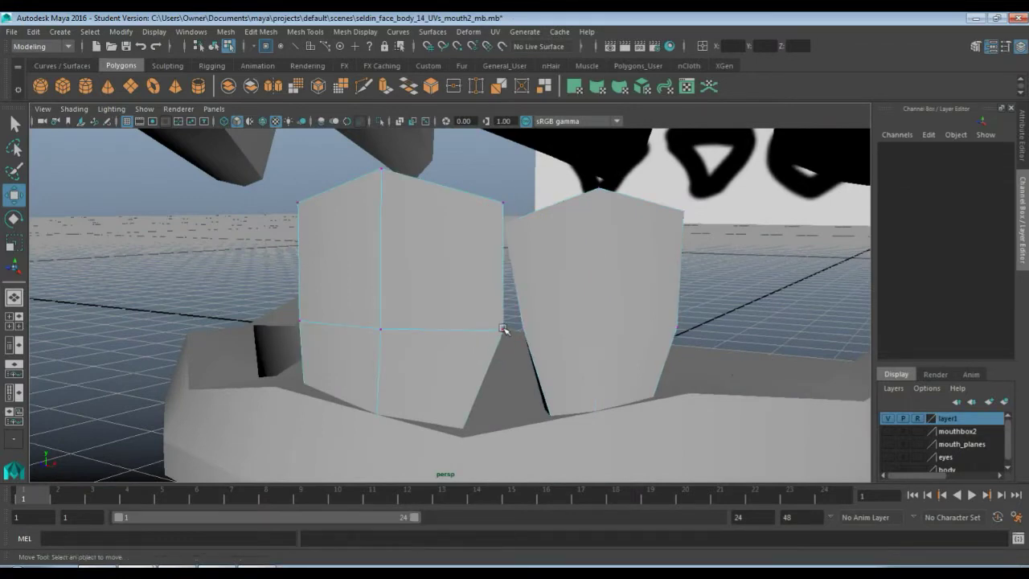
click(503, 329)
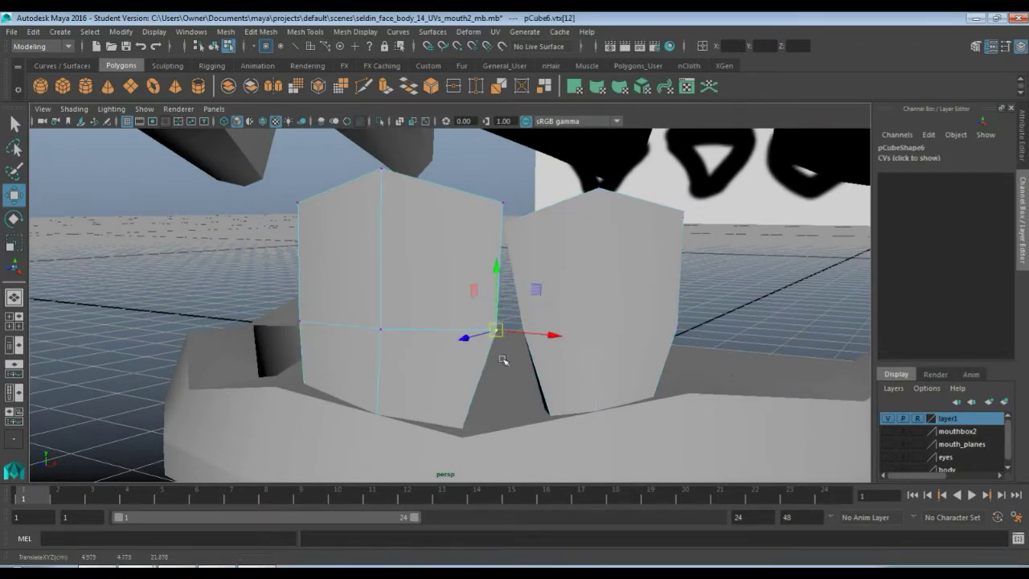
alt+drag(503, 360, 262, 406)
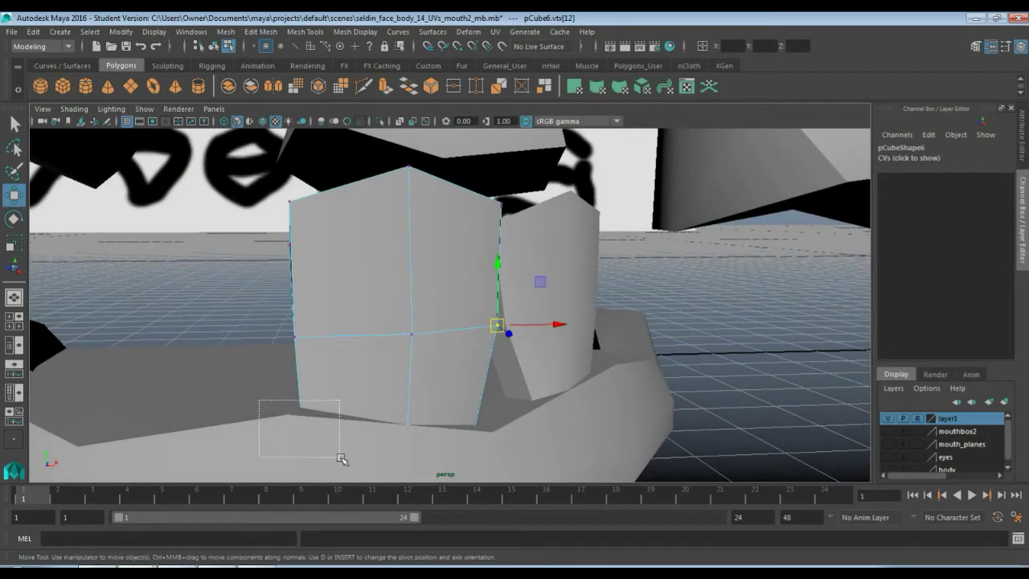
drag(316, 450, 356, 241)
Step: Return to object selection, duplicate the third source tooth (pCube3) and move the copy forward along Z to about 13.68
scroll(569, 304, down, 5)
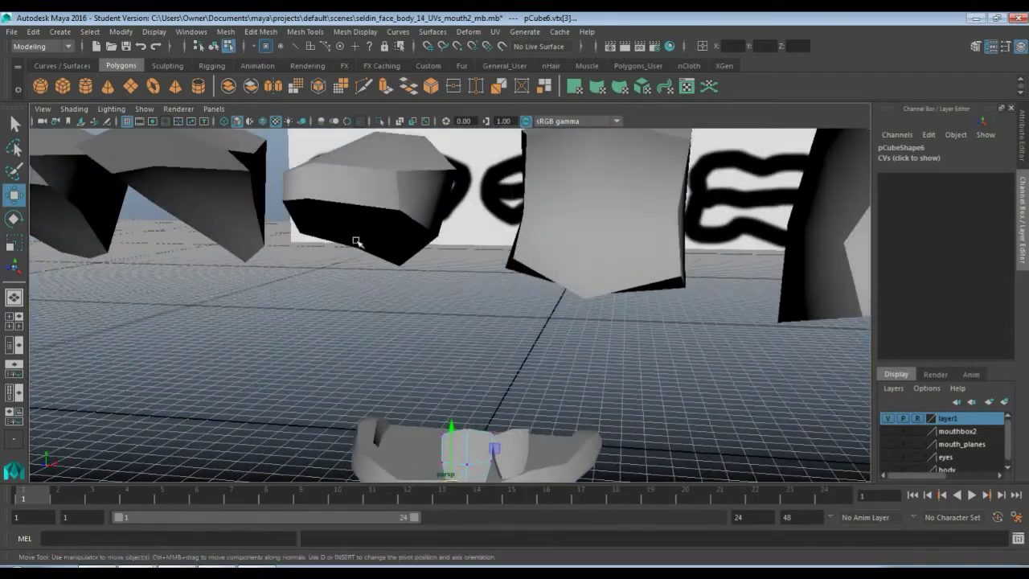
click(211, 170)
right_drag(225, 194, 248, 178)
scroll(221, 229, down, 2)
scroll(221, 229, down, 2)
click(423, 255)
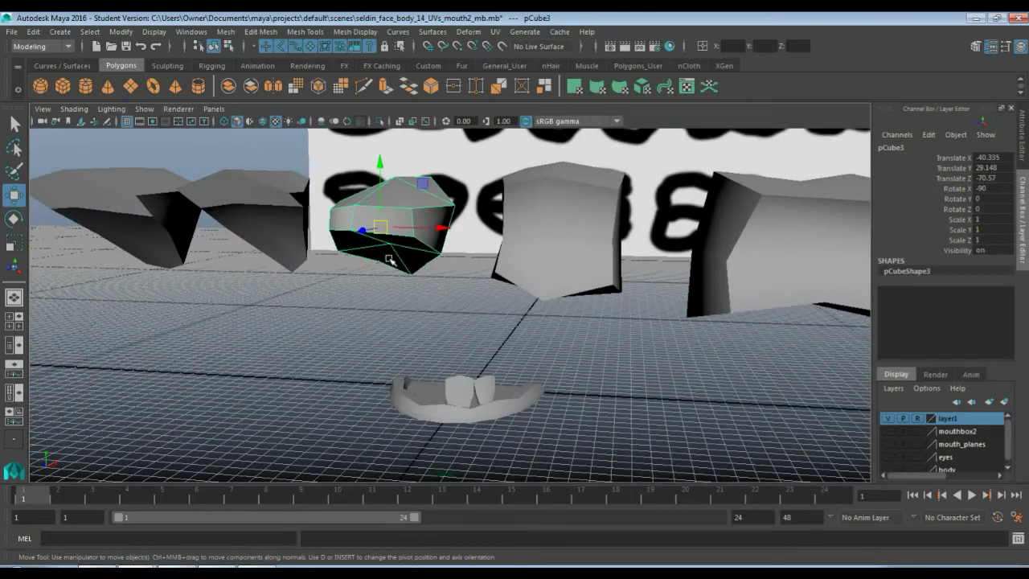
mouse_move(389, 259)
alt+mouse_down()
mouse_move(390, 243)
mouse_move(389, 262)
alt+mouse_up()
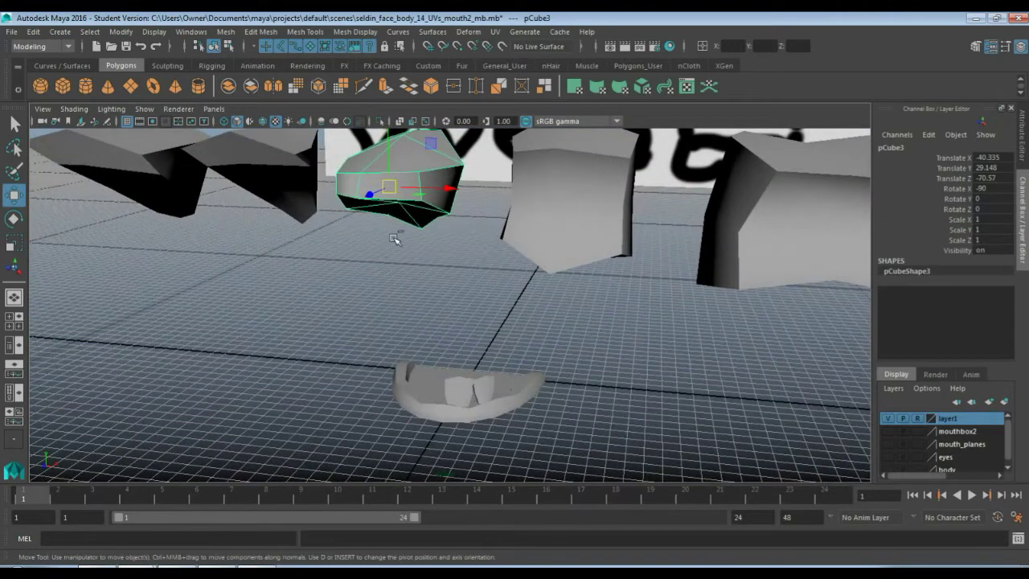
key(ctrl+d)
drag(369, 194, 370, 295)
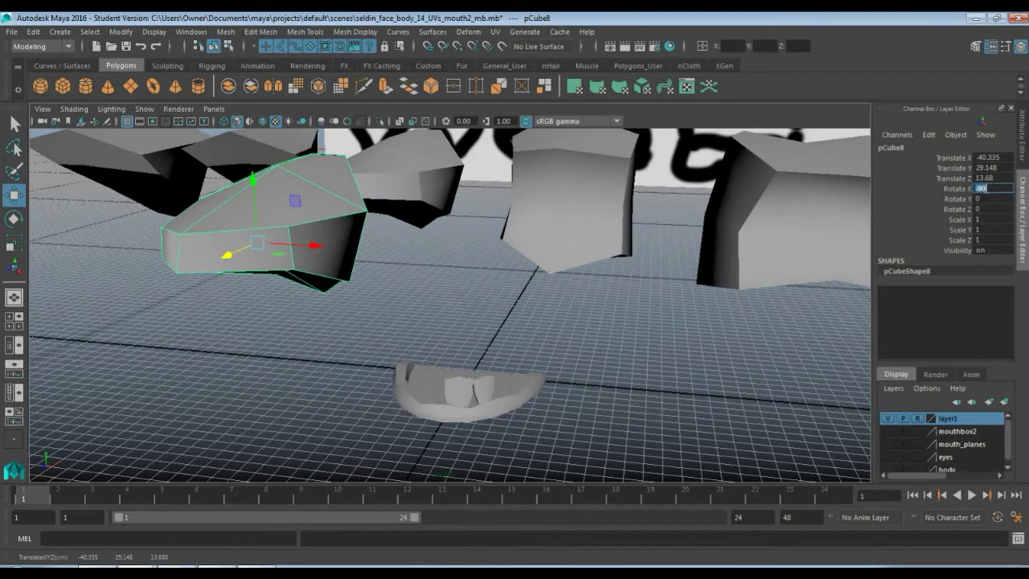
Step: Stand the third duplicated tooth upright for the lower jaw with Rotate X 0 and Rotate Z 180
text(0)
key(Return)
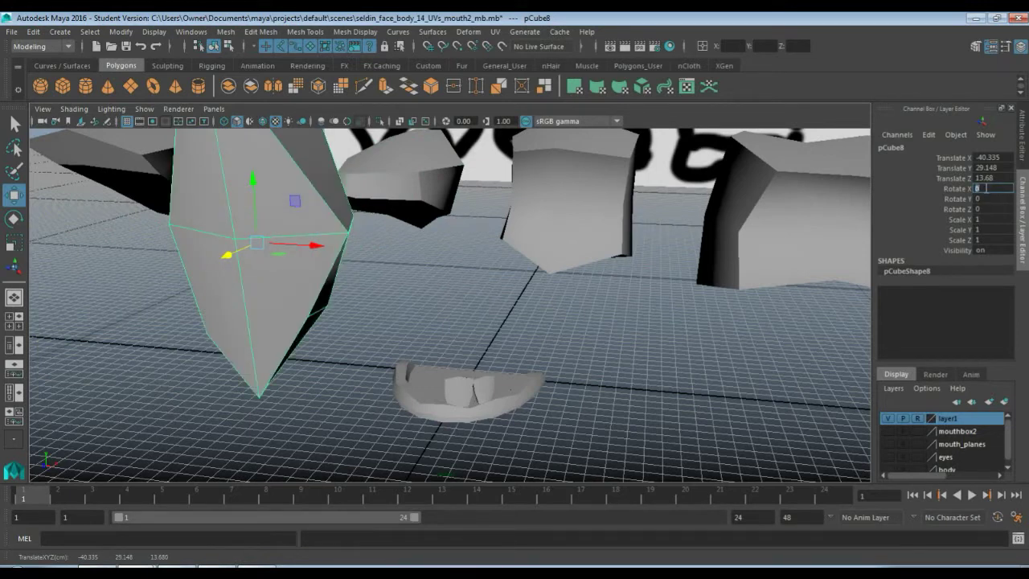
click(979, 210)
key(Return)
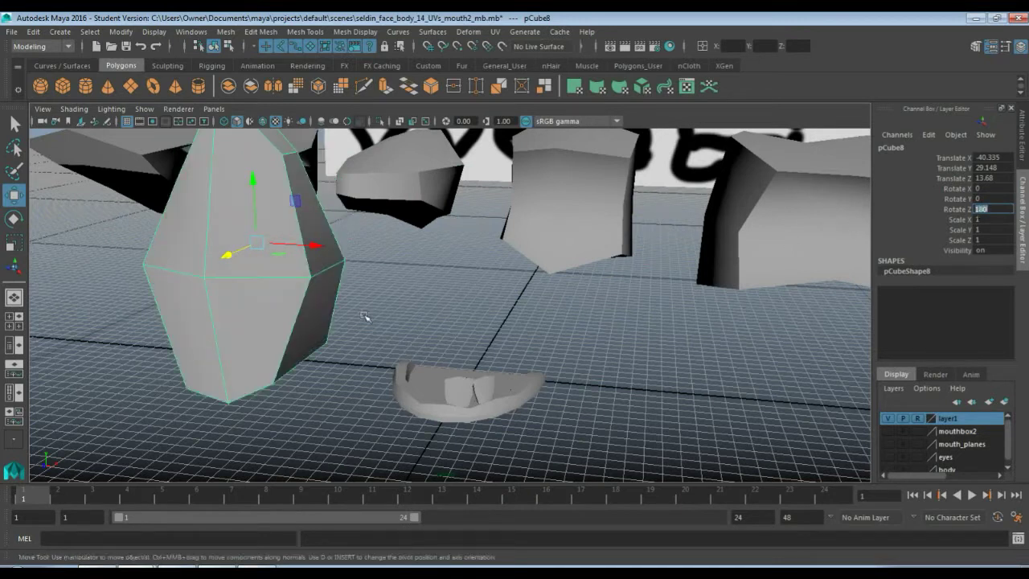
Step: Set the third duplicated tooth's Scale X, Y and Z to 0.128
drag(981, 220, 989, 241)
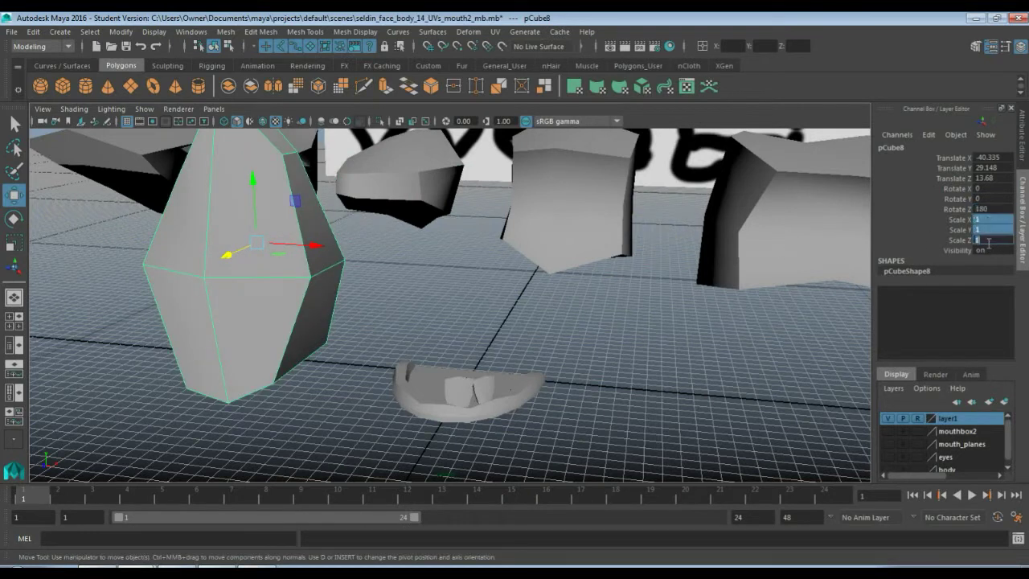
text(.128)
key(Return)
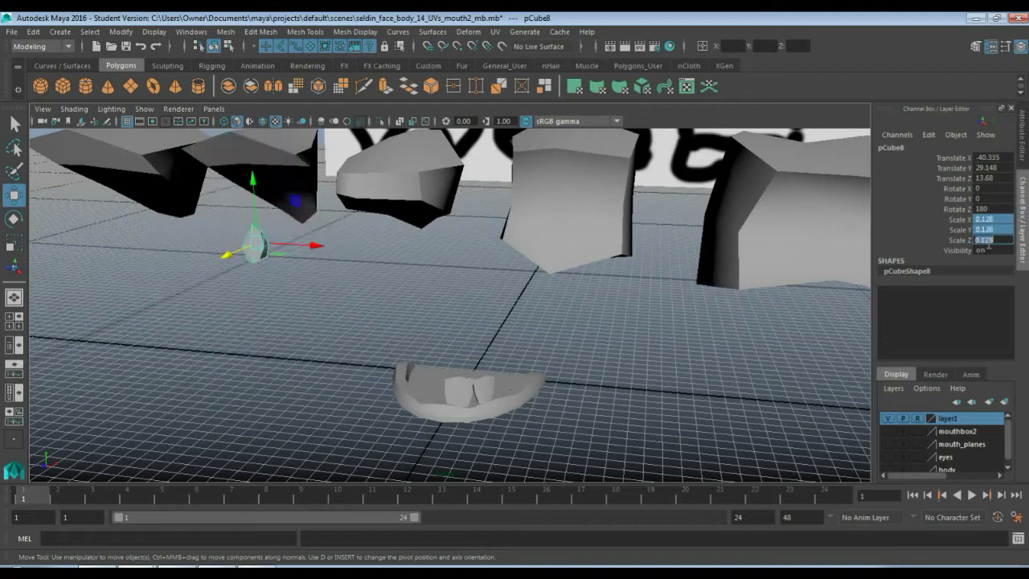
Step: Move the third duplicated tooth onto the gum's curve beside the second tooth, at about X 10.34 and Z 16.02
drag(255, 245, 501, 390)
key(space)
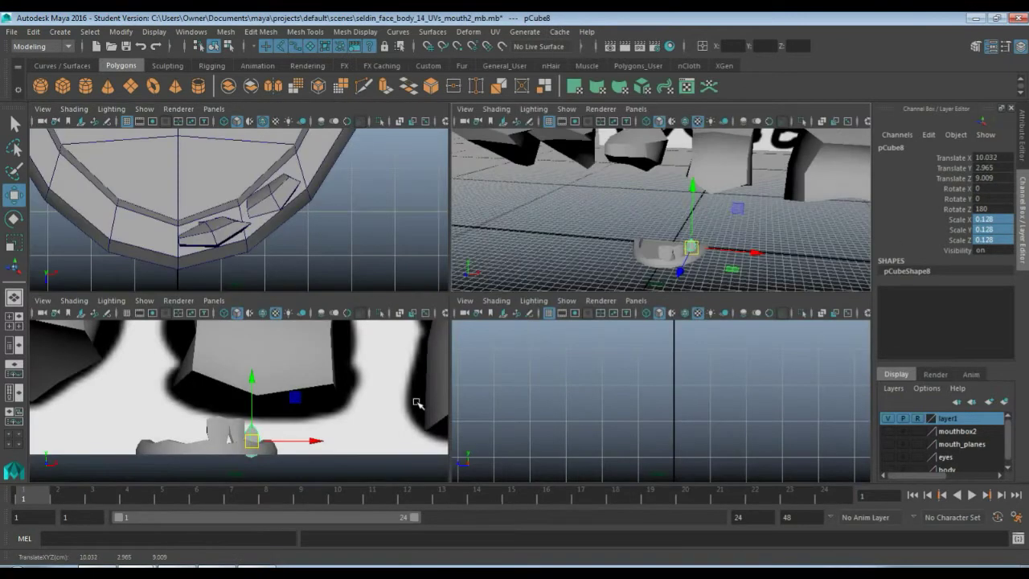
key(space)
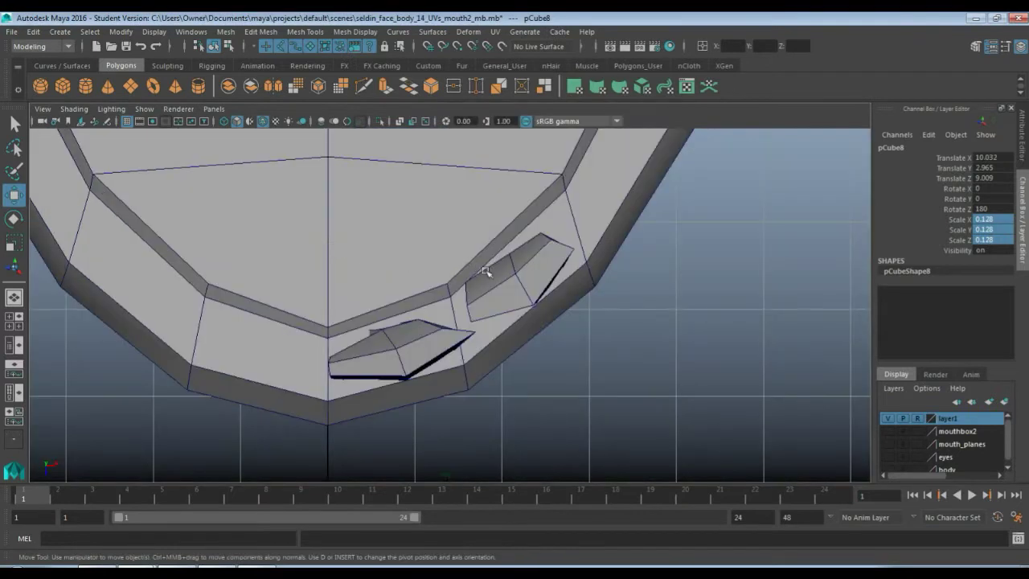
scroll(486, 272, down, 6)
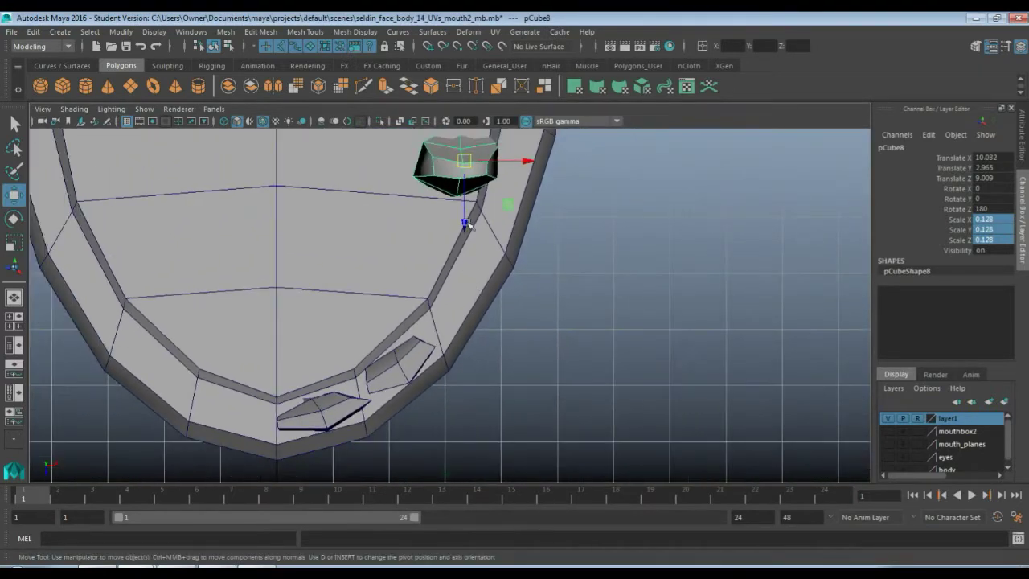
drag(468, 158, 472, 290)
Step: Rotate the third tooth to about -44.8 on Y and shift it inward on the gum to about X 9.96, Z 15.50
key(e)
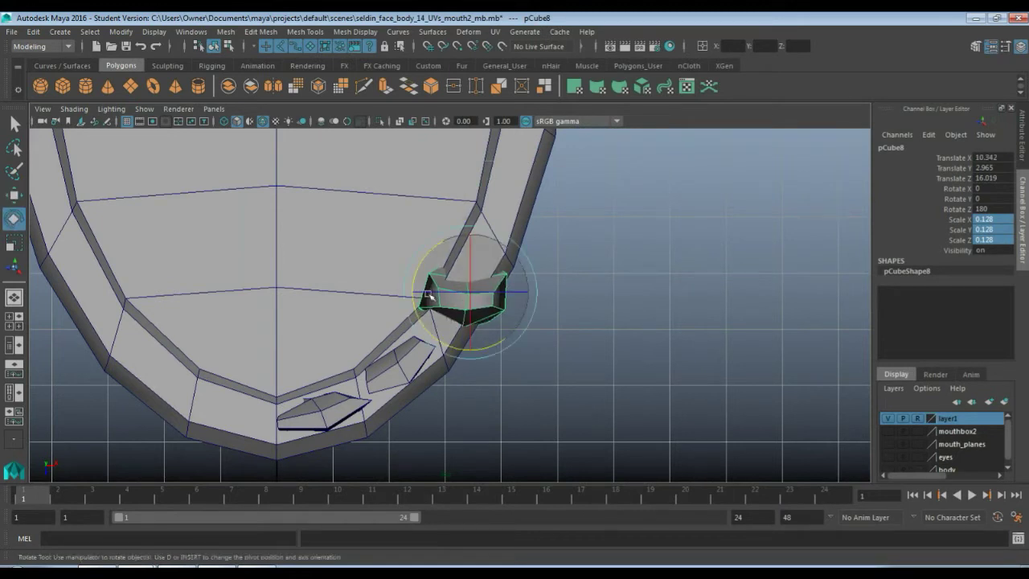
drag(415, 268, 388, 323)
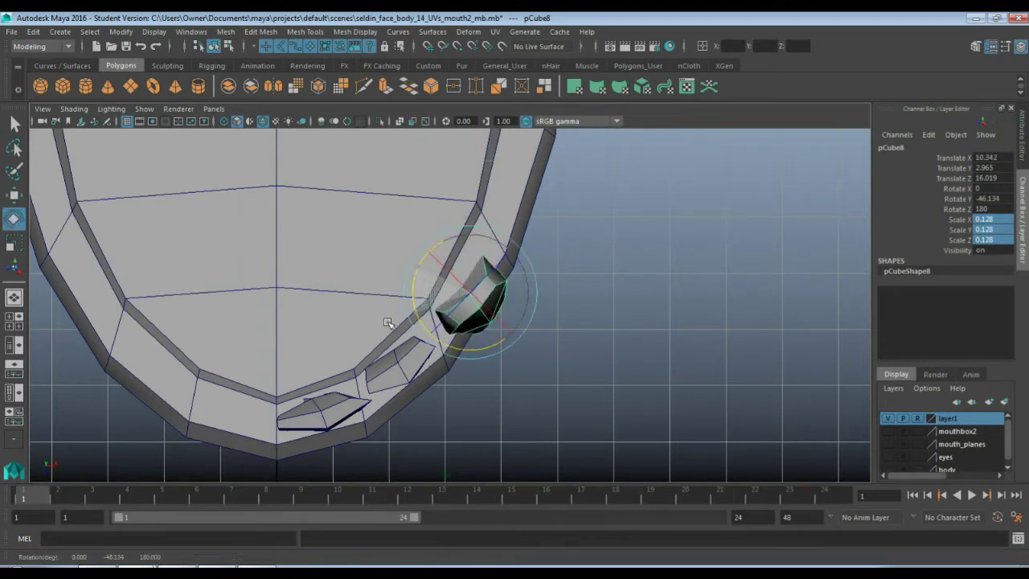
key(w)
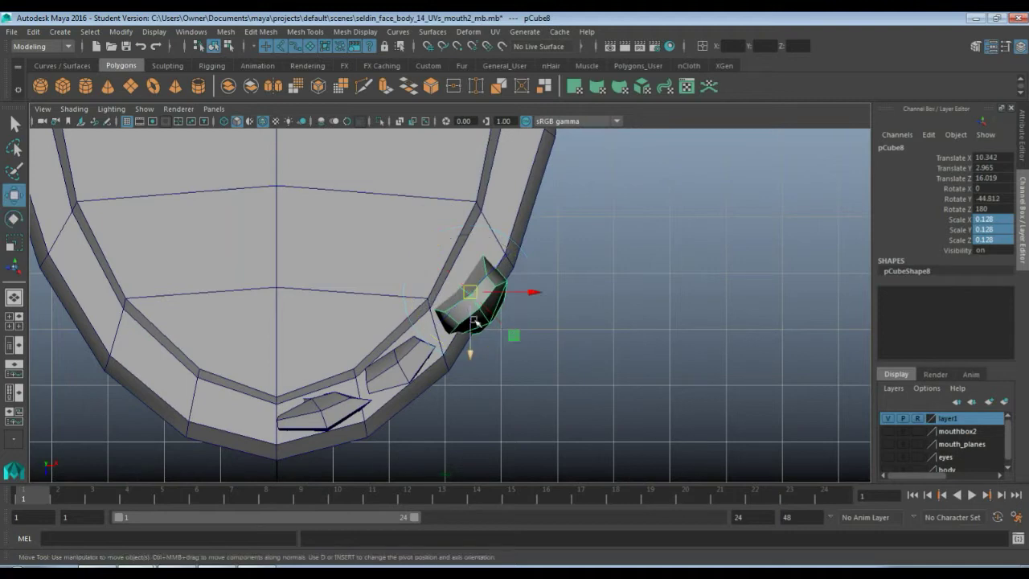
drag(470, 291, 464, 284)
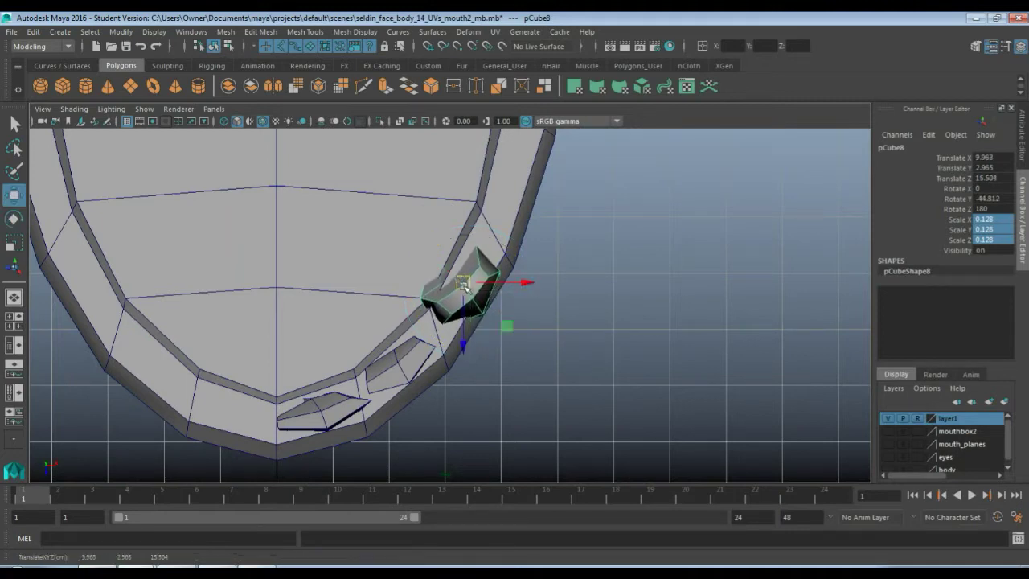
Step: Raise the third tooth in the gum to about Translate Y 4.68
key(space)
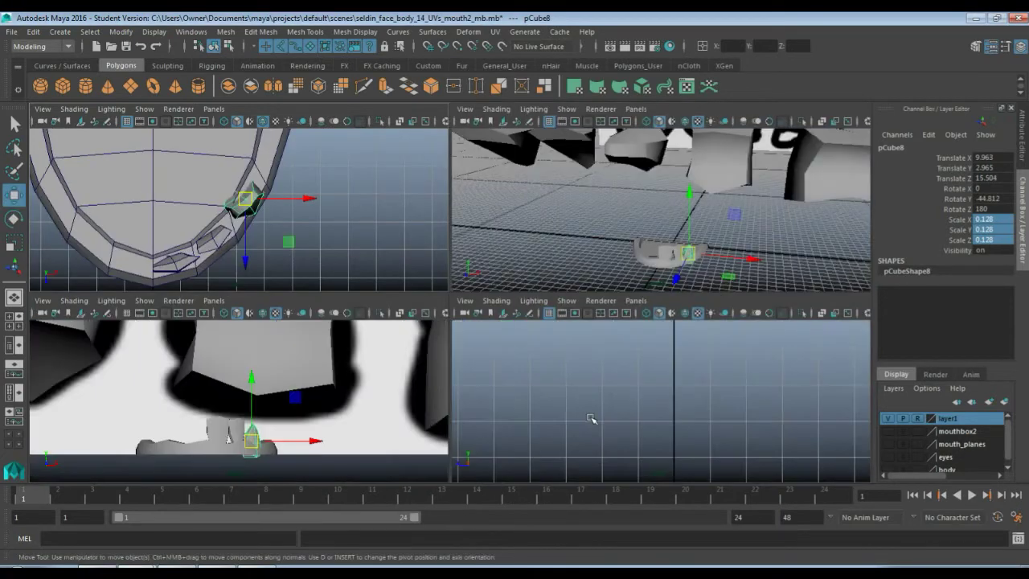
key(space)
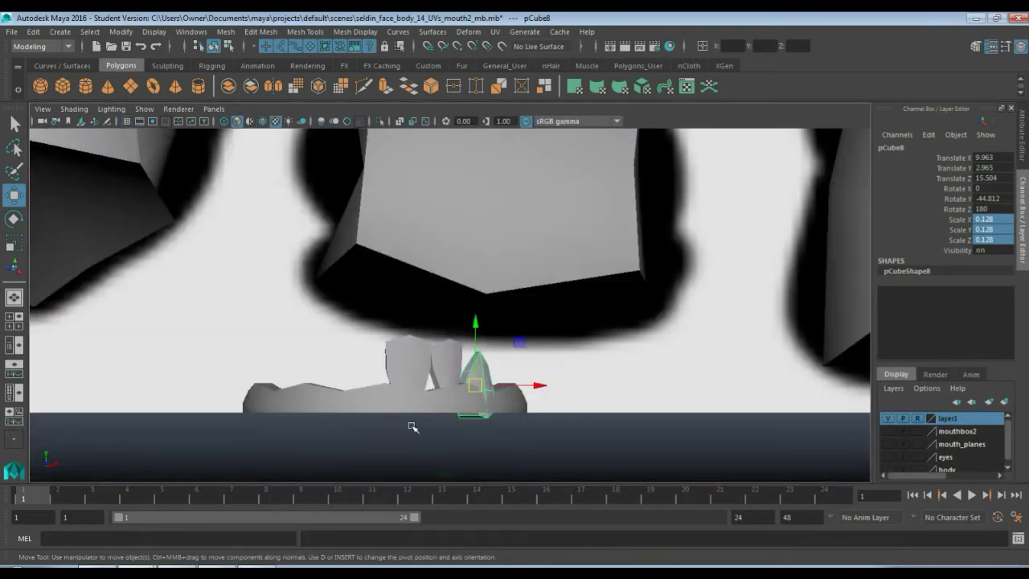
scroll(449, 429, up, 5)
alt+middle_drag(455, 422, 447, 216)
scroll(441, 340, up, 3)
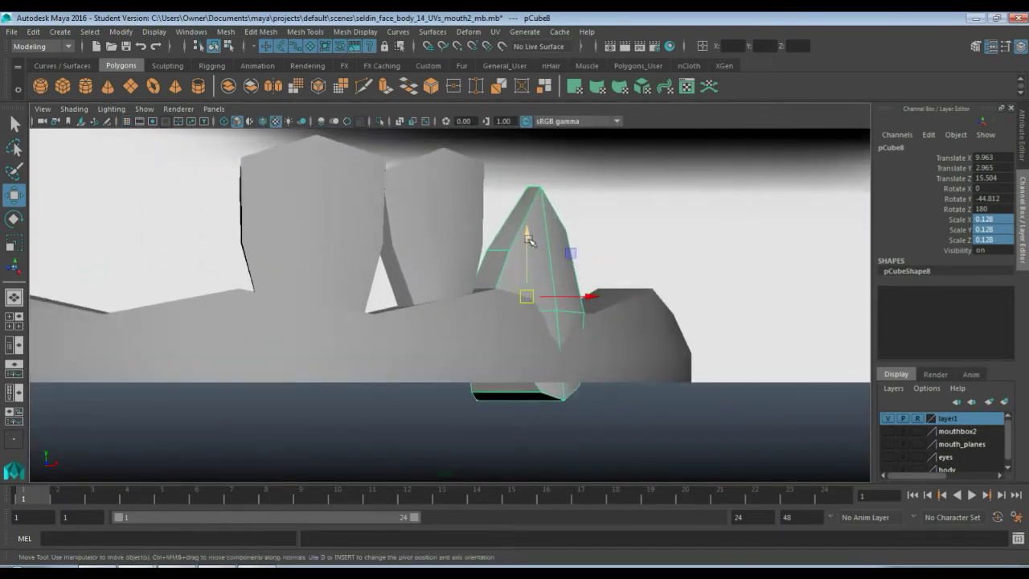
drag(528, 238, 523, 199)
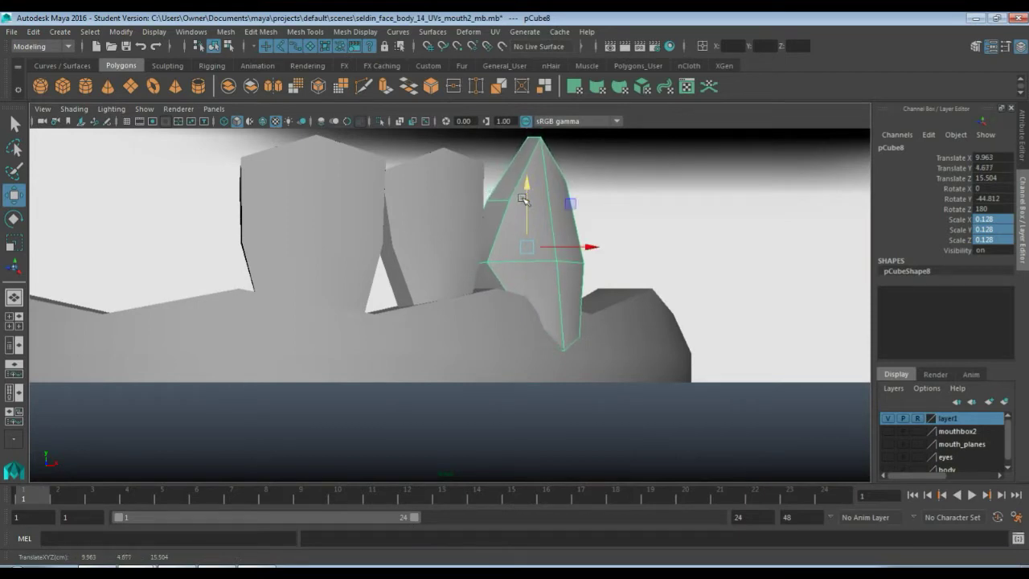
Step: Turn the third tooth to about -53.5 on Rotate Y and shift it inward to about X 9.05, Z 15.42
key(space)
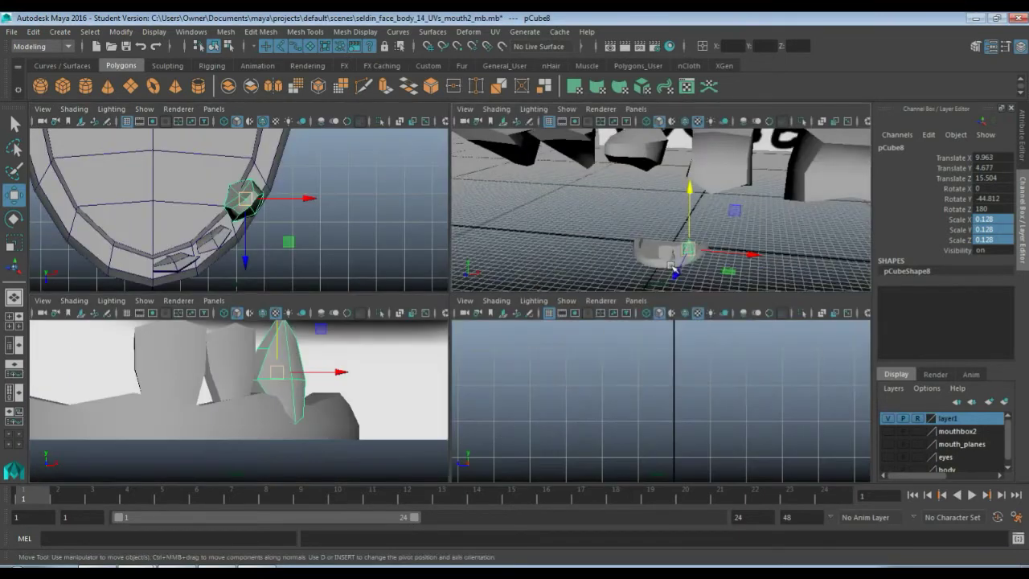
key(space)
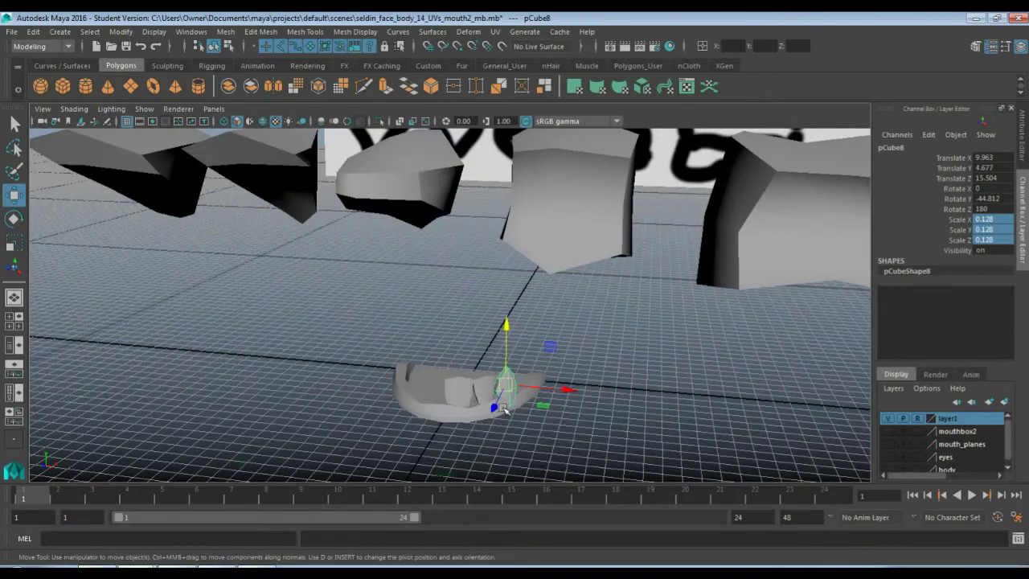
key(f)
alt+drag(546, 395, 403, 405)
drag(388, 312, 412, 311)
drag(482, 346, 427, 350)
click(433, 325)
key(e)
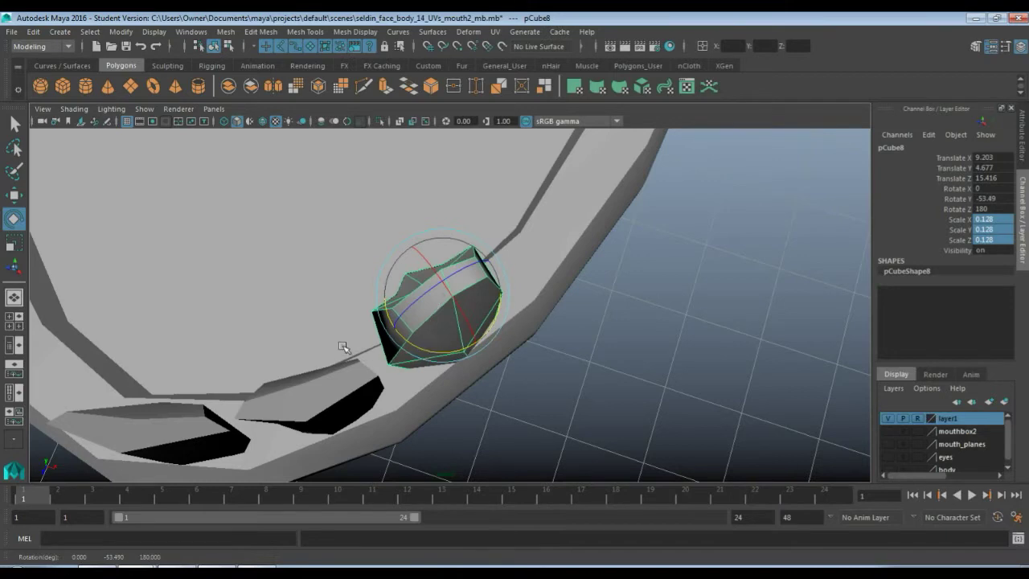
alt+drag(305, 345, 643, 306)
key(w)
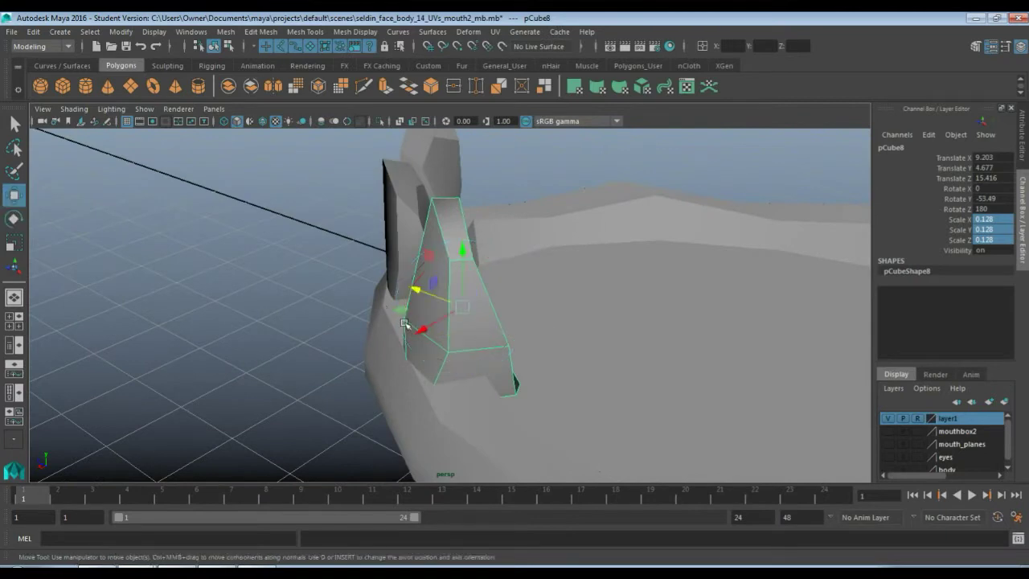
drag(405, 323, 424, 328)
Step: Thin the third tooth by moving its inner-side vertices, from mid-height down to the root, toward the outer side of the gum
alt+drag(496, 354, 370, 347)
key(F9)
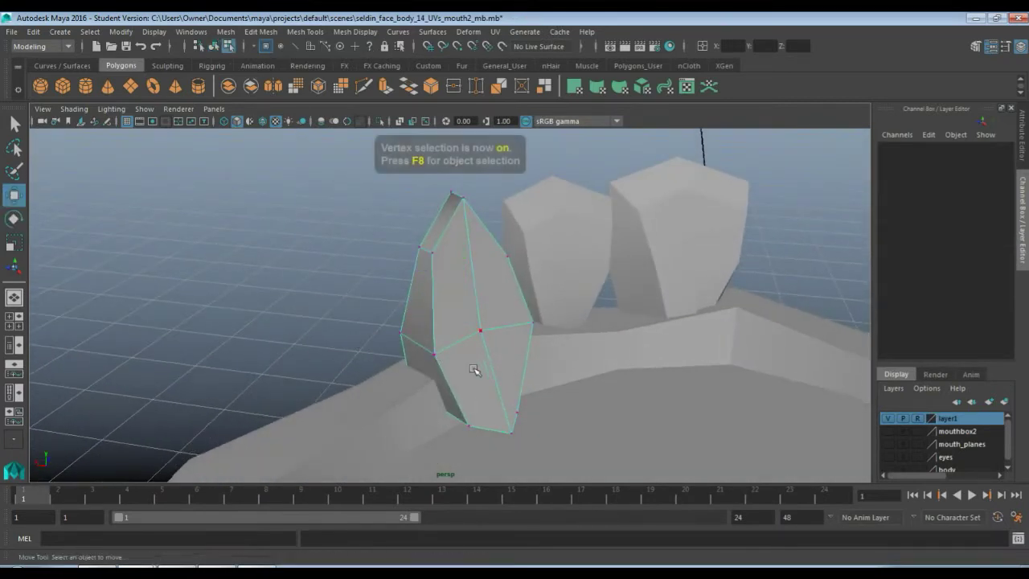
click(443, 352)
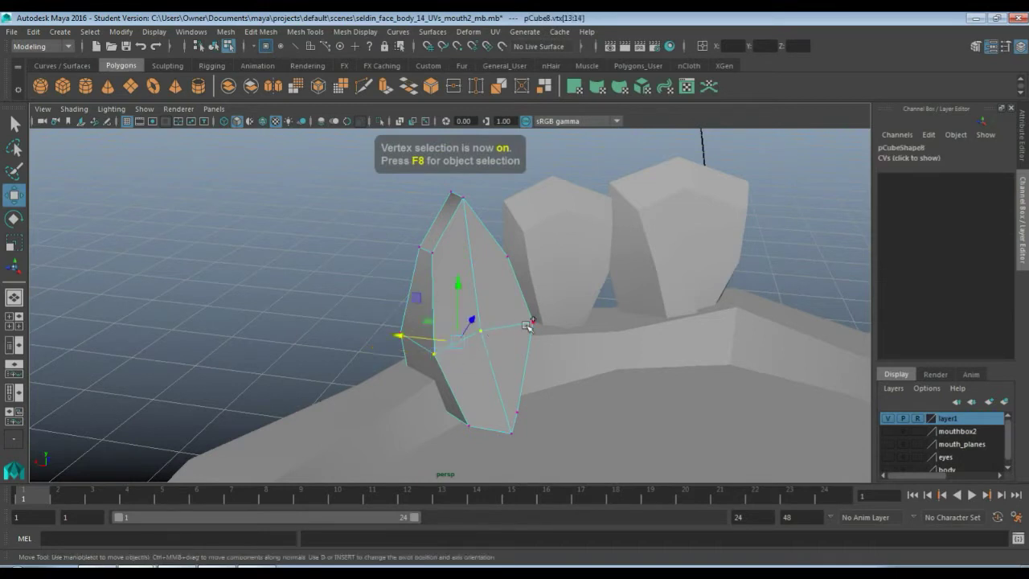
click(517, 412)
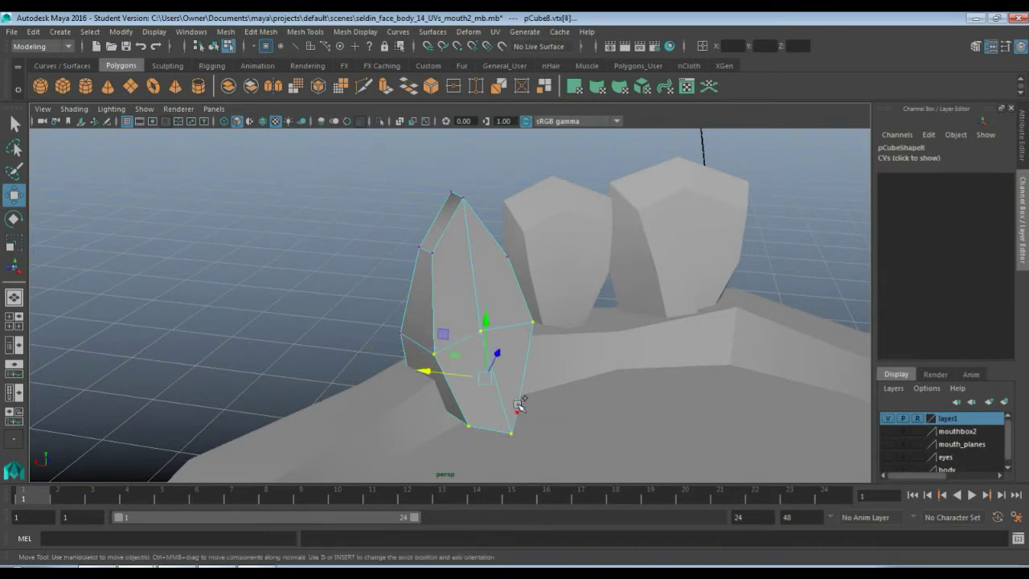
drag(487, 378, 479, 370)
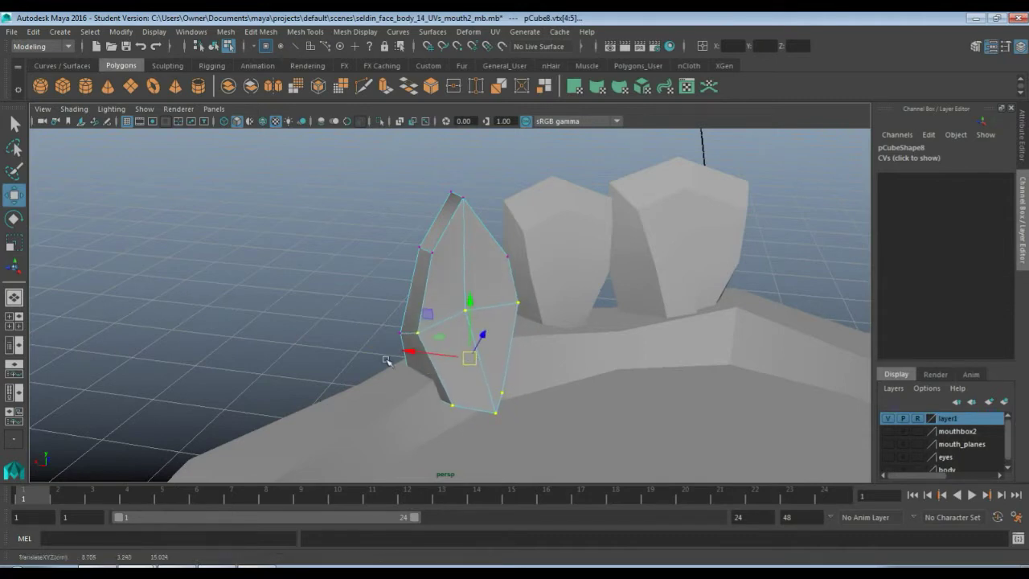
alt+drag(387, 361, 434, 309)
drag(422, 352, 402, 360)
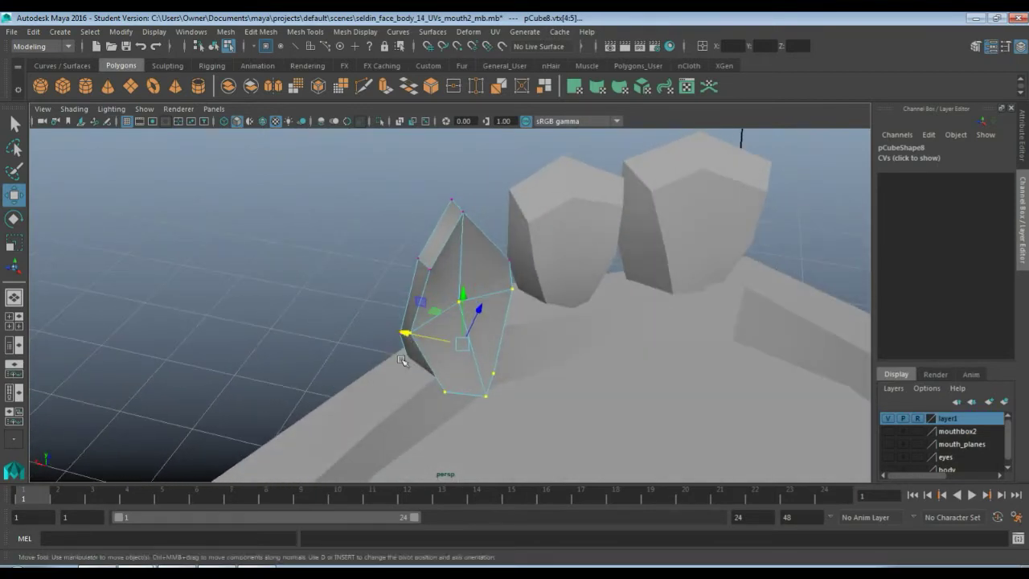
Step: Move the third tooth's inner root vertices outward into the gum and adjust the remaining inner root corner vertex
alt+drag(462, 320, 463, 386)
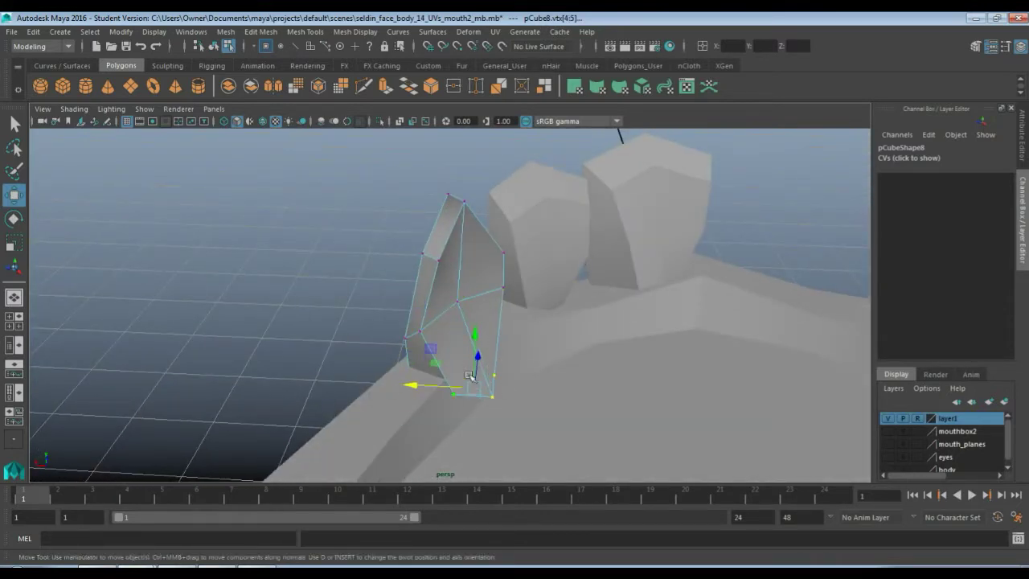
drag(445, 387, 437, 386)
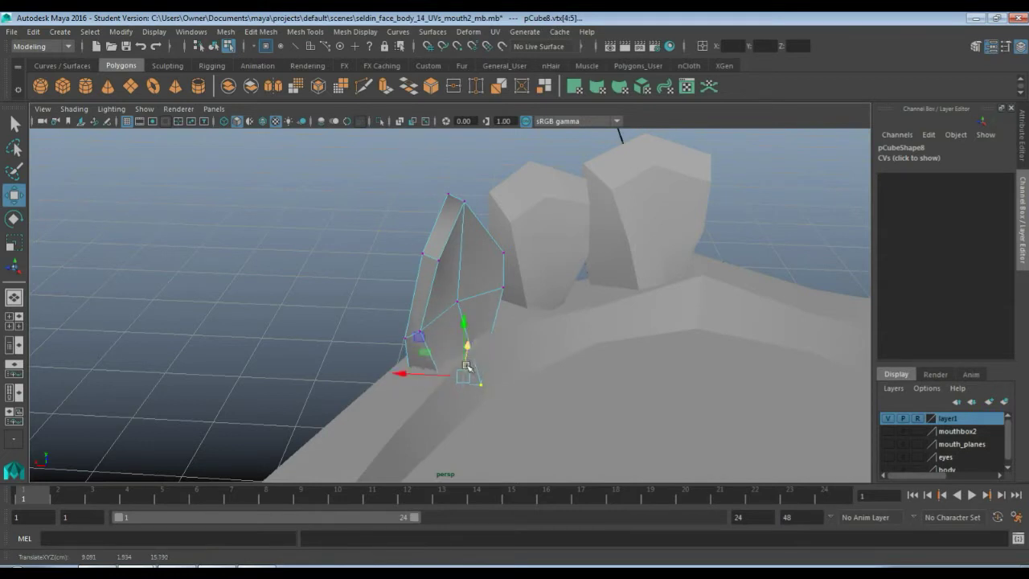
click(480, 385)
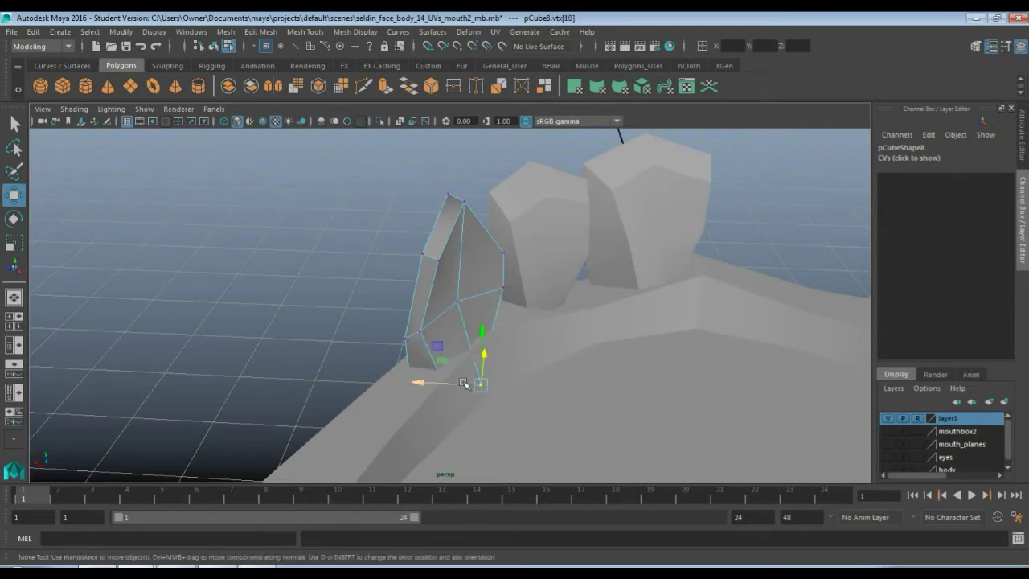
drag(459, 380, 457, 384)
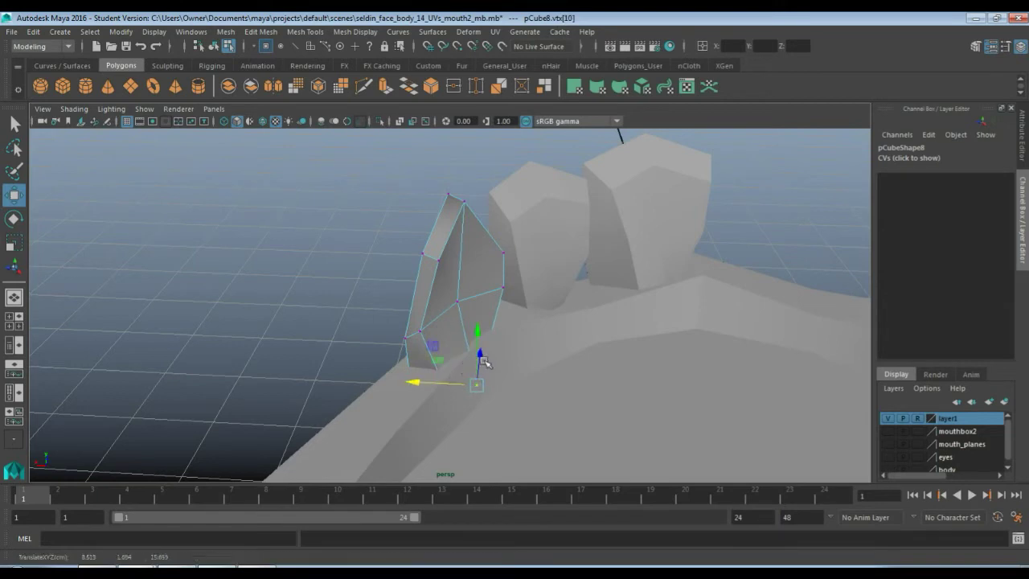
Step: Reposition the third tooth's upper inner side vertex that faces the second tooth to refine the crown's edge
alt+drag(491, 364, 426, 333)
click(393, 320)
drag(387, 288, 390, 283)
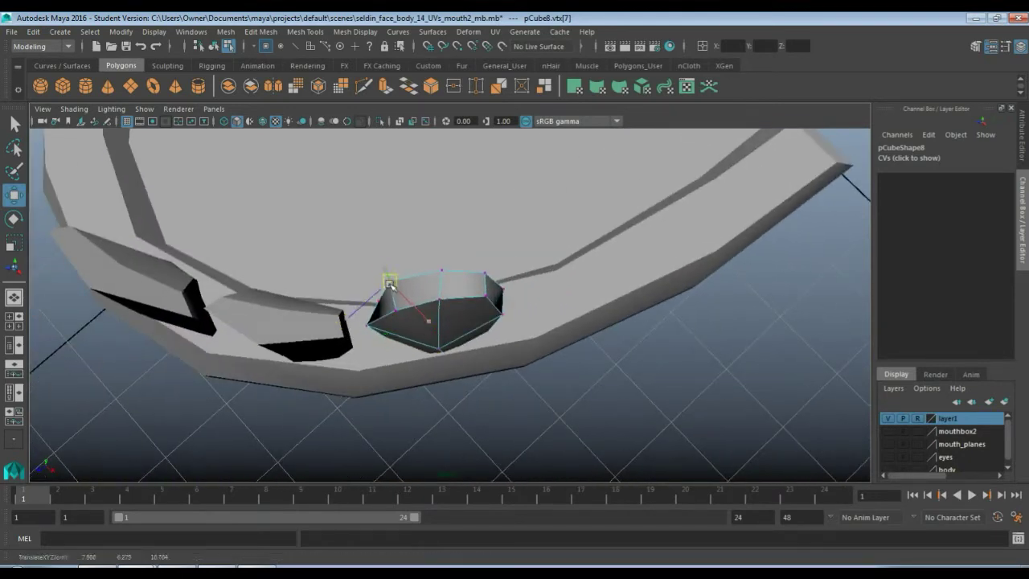
alt+drag(475, 279, 447, 273)
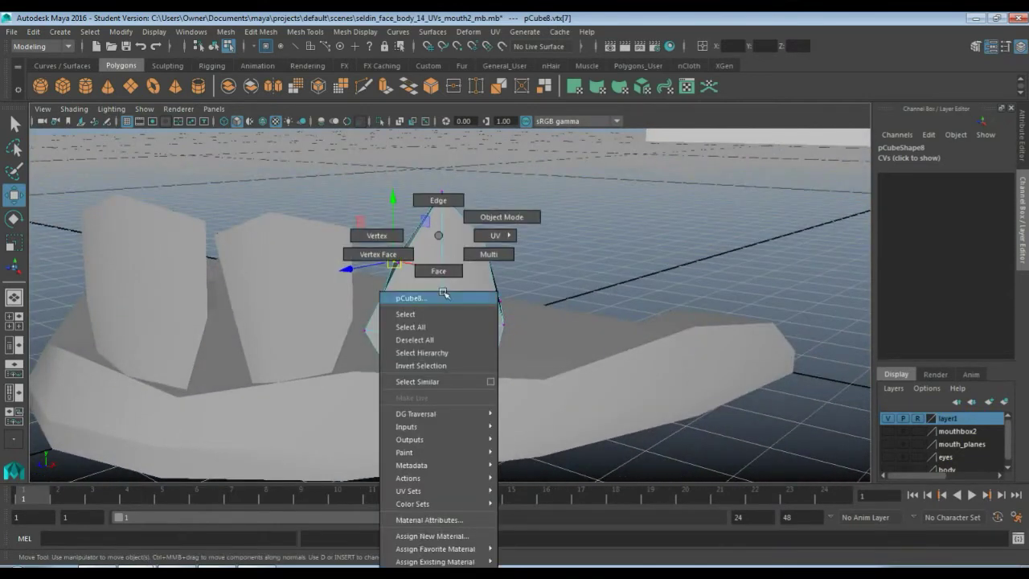
alt+drag(407, 294, 397, 342)
drag(384, 276, 317, 259)
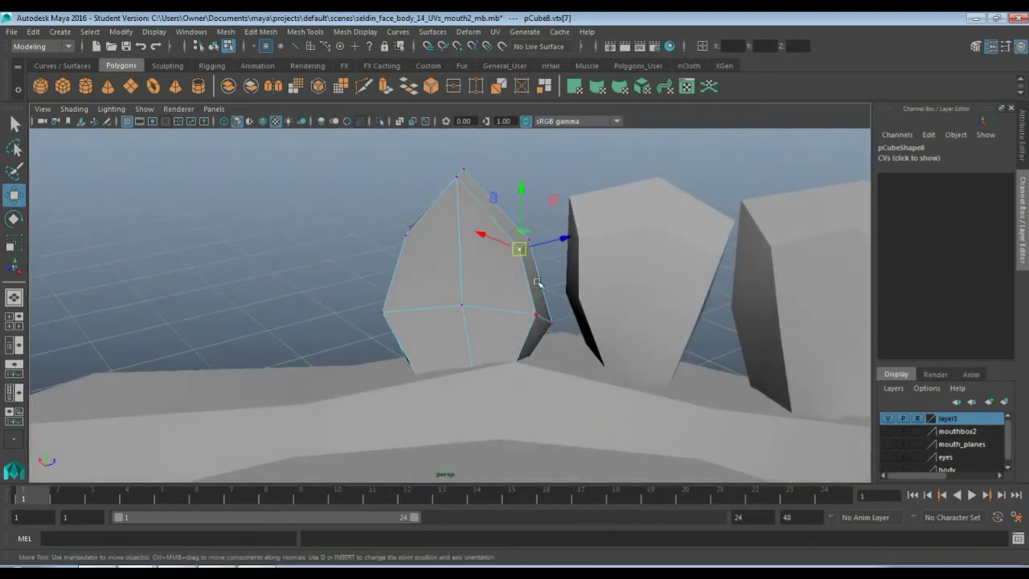
Step: Return to object selection and move the third tooth along the gum toward the second tooth, to about X 8.90, Z 15.69
click(542, 283)
alt+drag(613, 271, 583, 330)
alt+drag(409, 327, 452, 329)
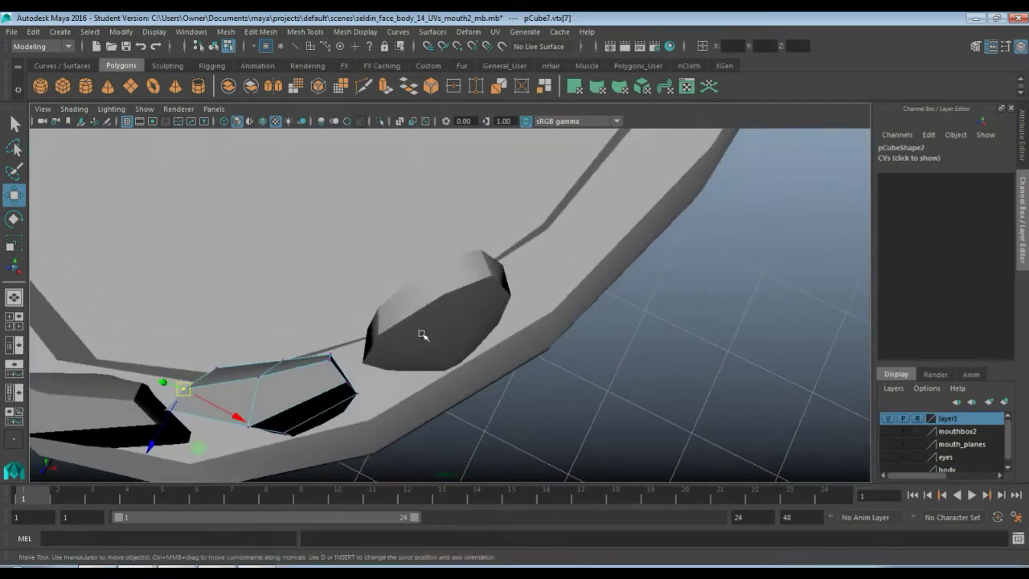
right_drag(431, 235, 474, 225)
click(439, 318)
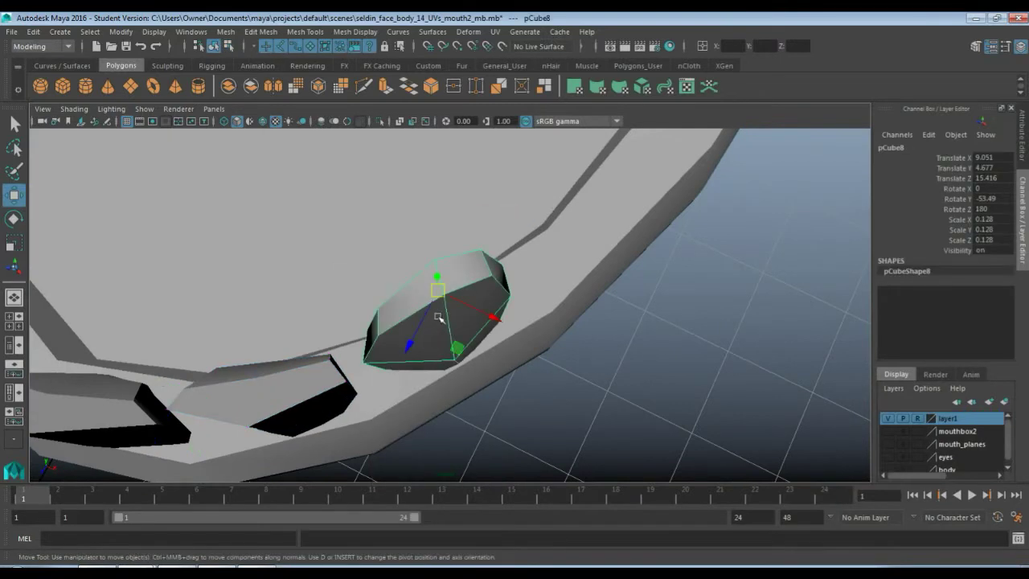
key(space)
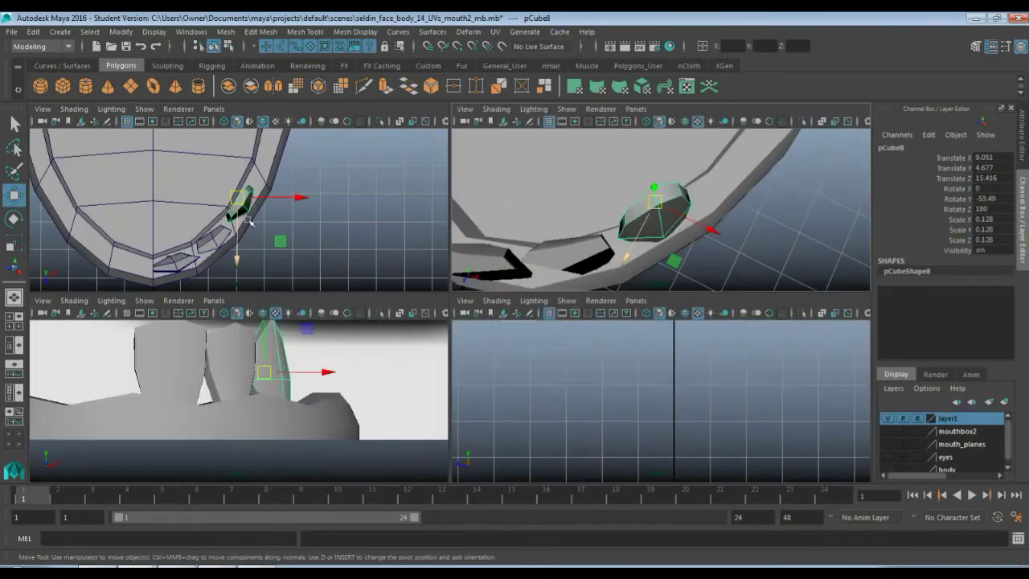
key(space)
alt+middle_drag(327, 325, 352, 239)
alt+right_drag(351, 239, 388, 278)
alt+middle_drag(361, 225, 369, 270)
drag(478, 197, 474, 205)
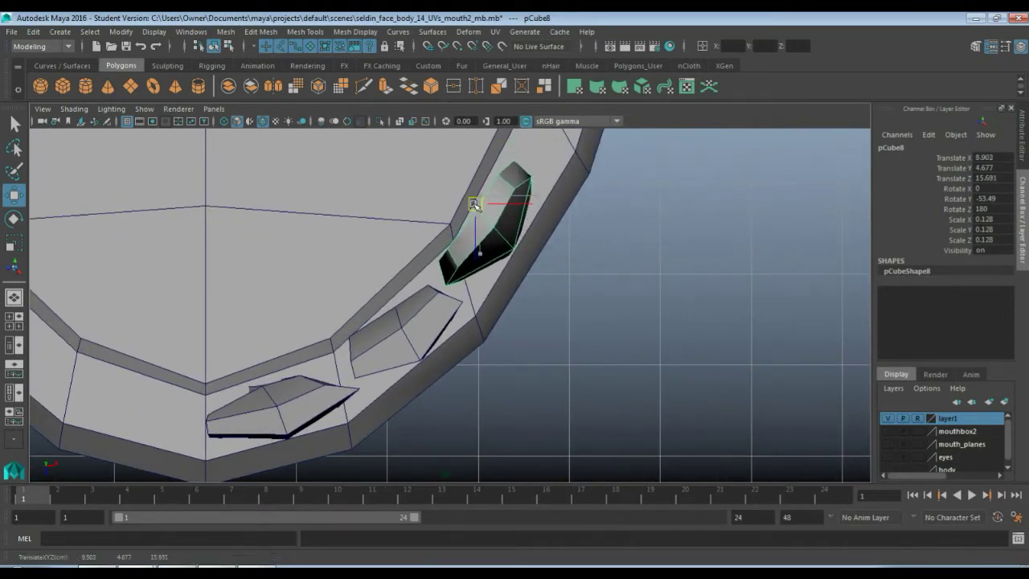
Step: Rotate the third tooth to about -58.1 on Y and the second tooth to about -39.9 to follow the gum's curve
key(e)
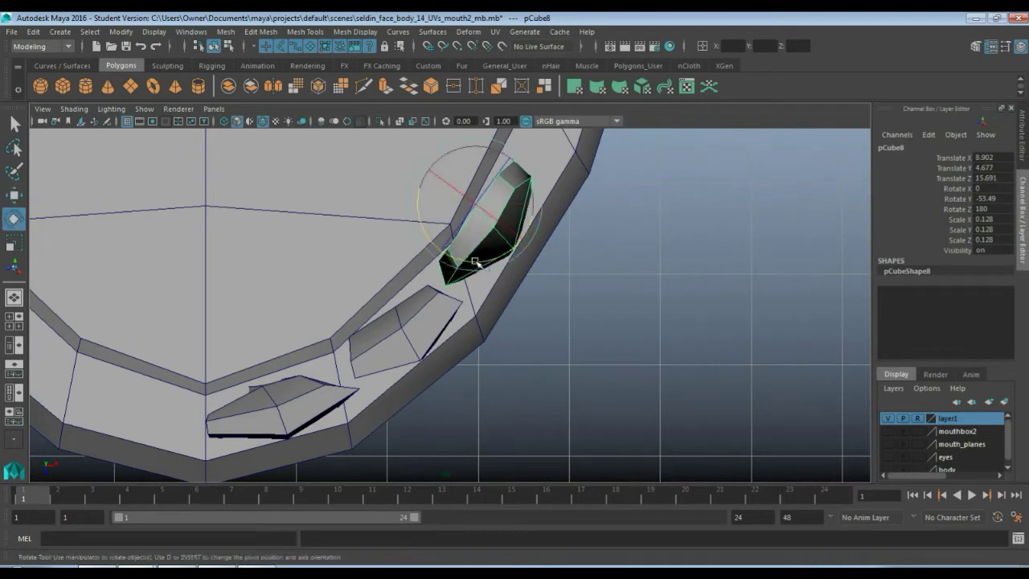
drag(486, 248, 479, 259)
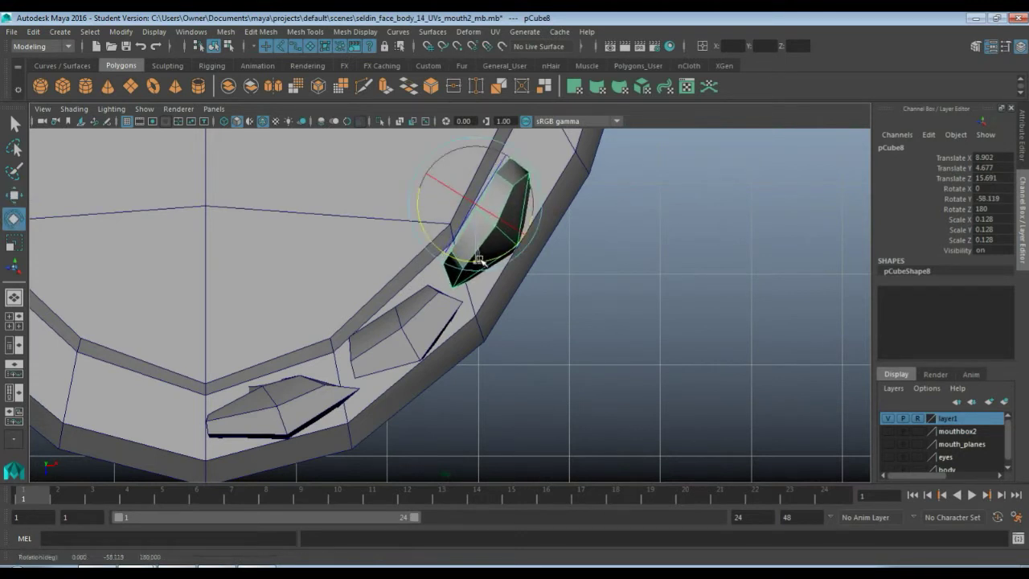
click(415, 313)
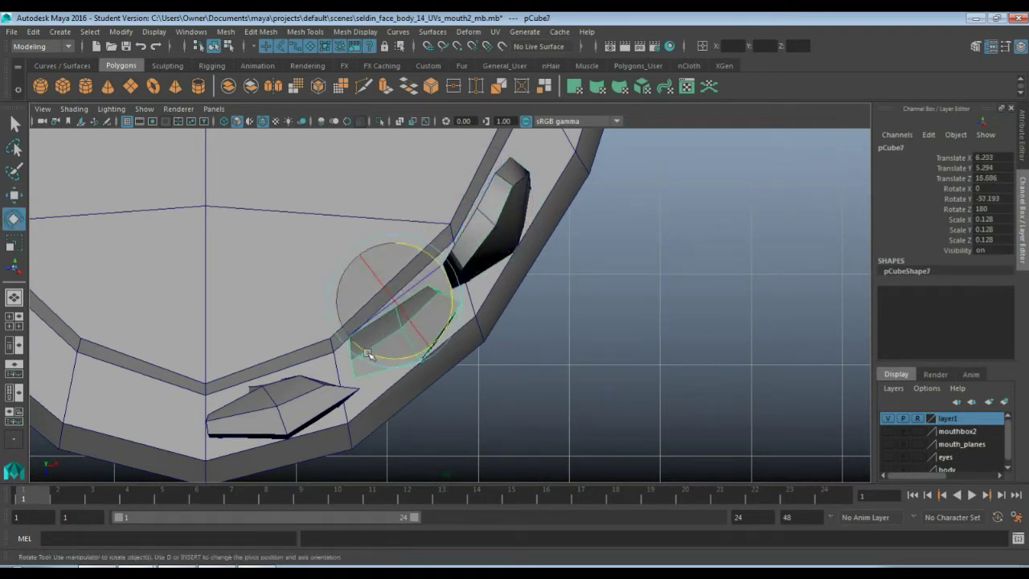
drag(369, 354, 388, 358)
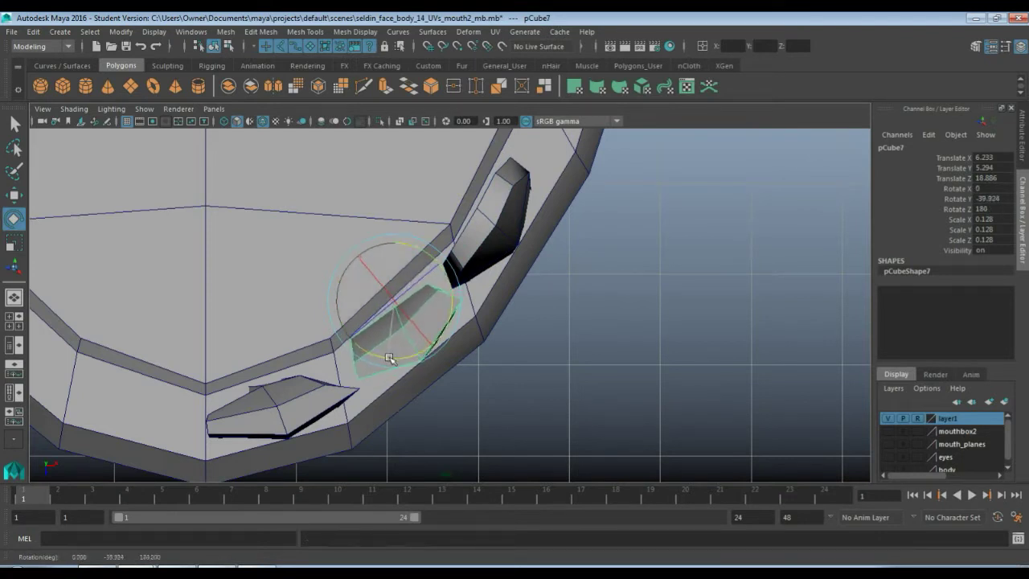
Step: Duplicate the large source tooth next to the widest molar and move the copy toward the gum, to about Z 3.39
key(space)
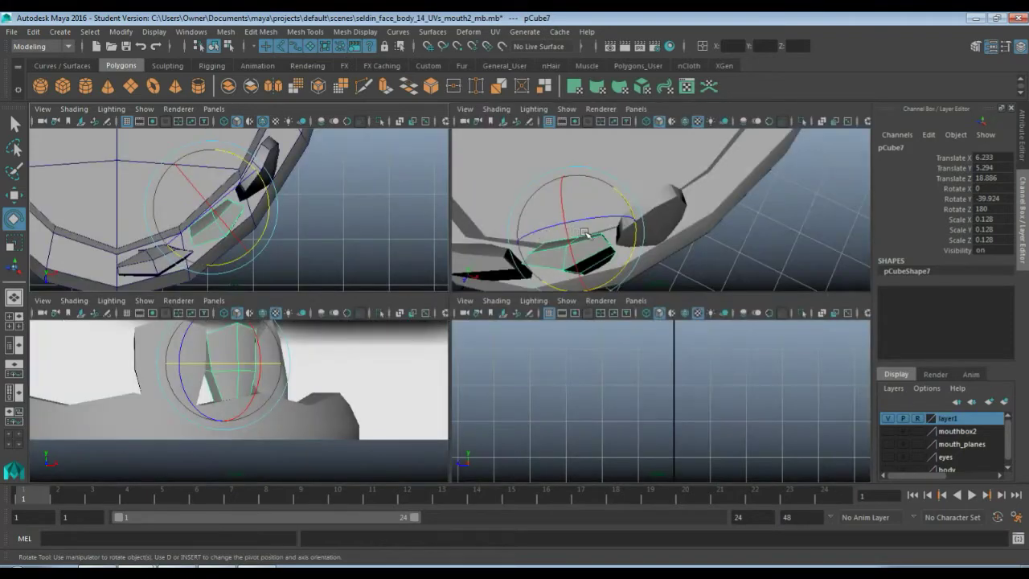
key(space)
scroll(459, 321, up, 5)
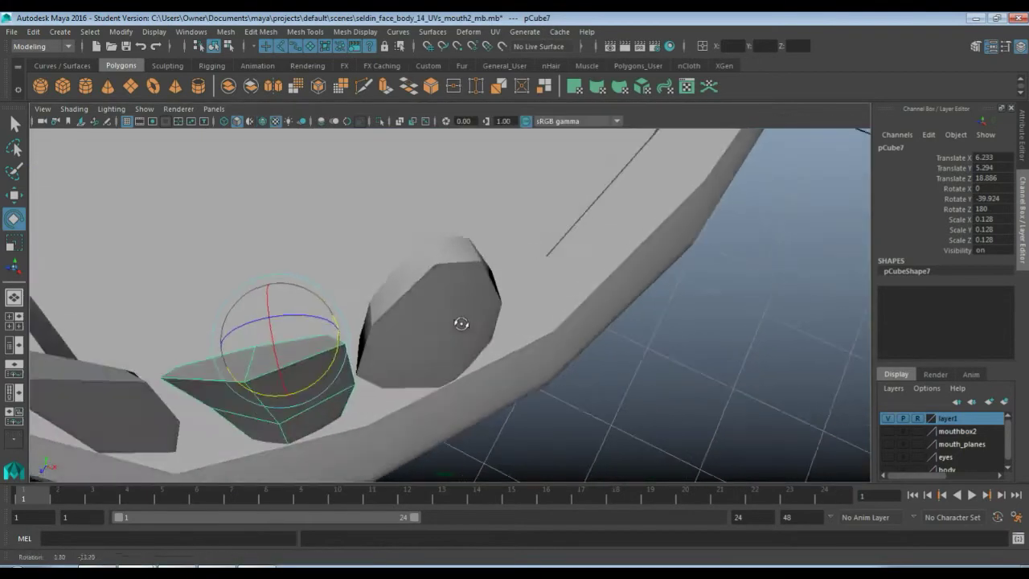
scroll(455, 289, down, 5)
alt+drag(444, 334, 476, 299)
alt+middle_drag(506, 251, 533, 324)
scroll(541, 290, down, 5)
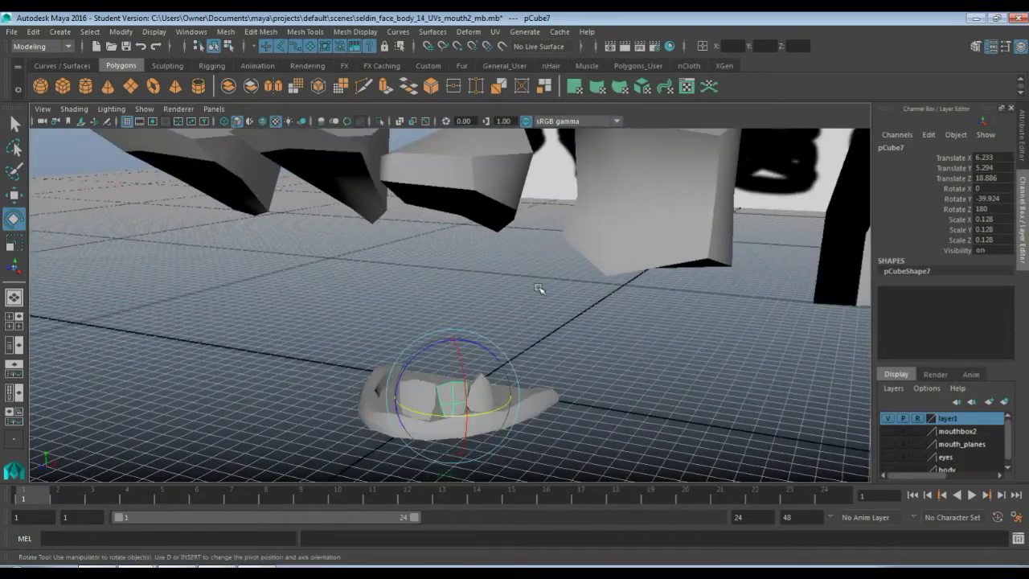
alt+drag(483, 240, 534, 242)
click(431, 200)
click(605, 196)
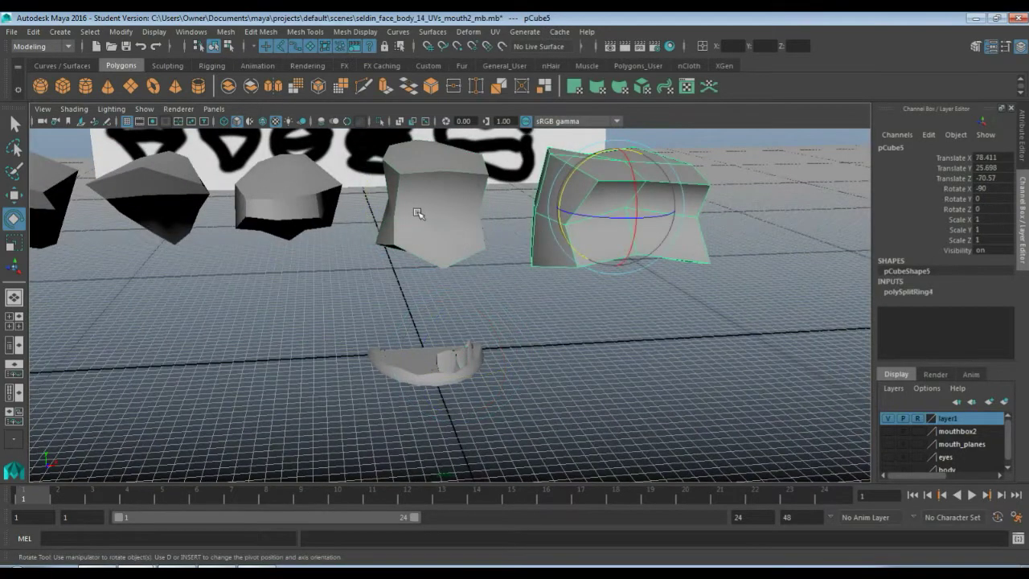
click(418, 214)
alt+drag(499, 239, 465, 247)
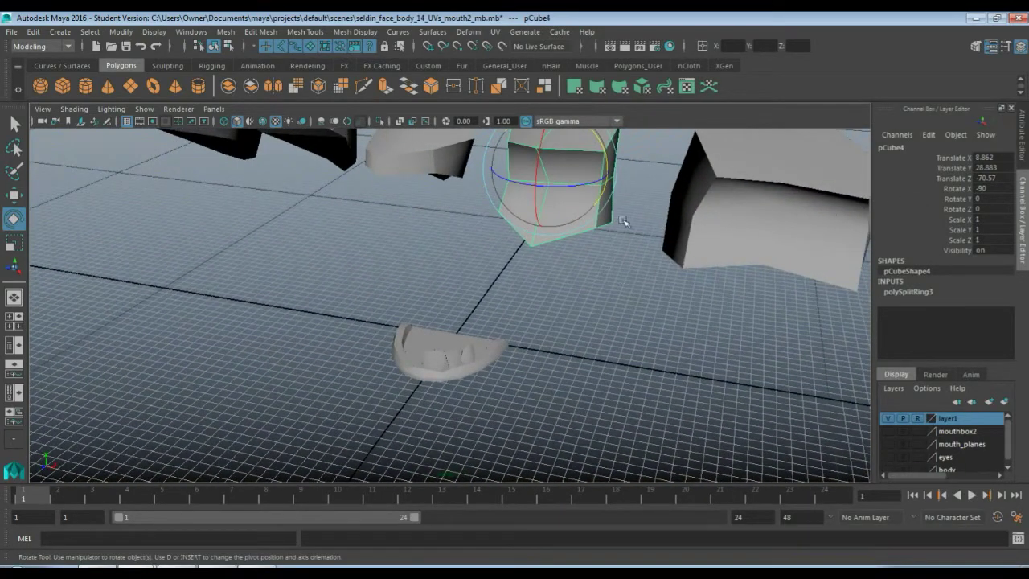
key(ctrl+d)
key(w)
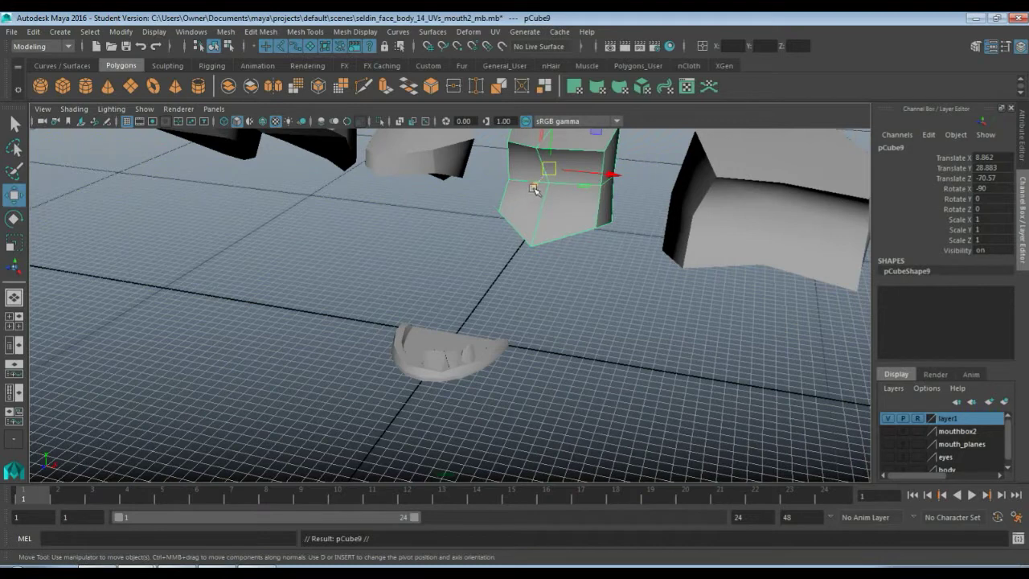
drag(533, 189, 541, 320)
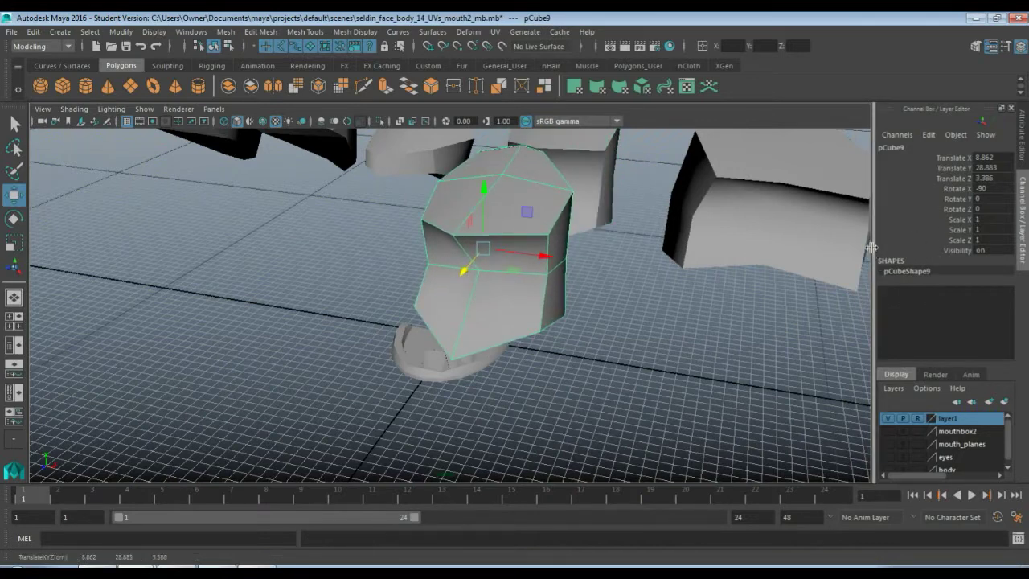
Step: Set the duplicated tooth's X rotation to 0 and its Z rotation to 180
text(0)
key(Return)
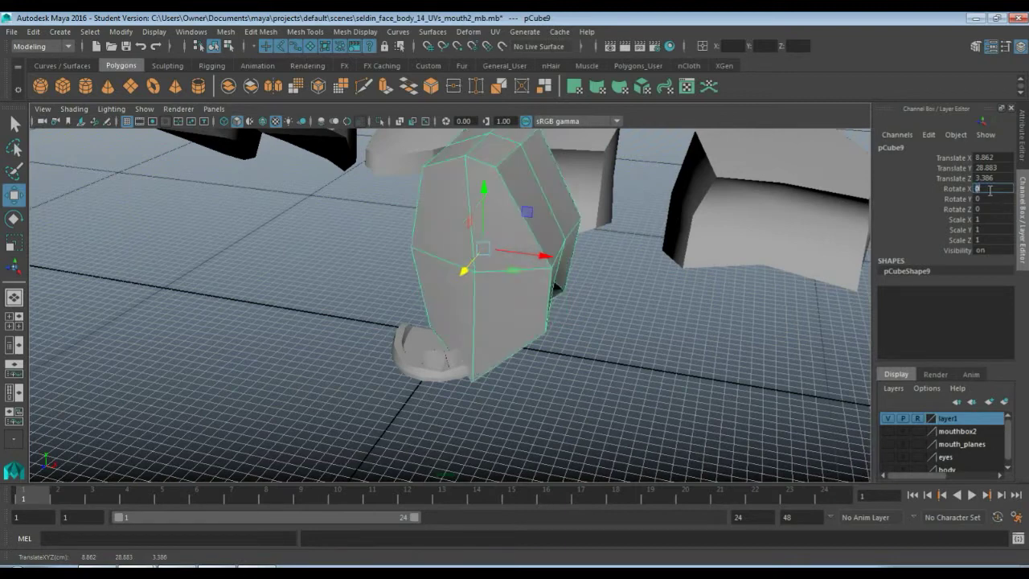
click(987, 209)
text(180)
key(Return)
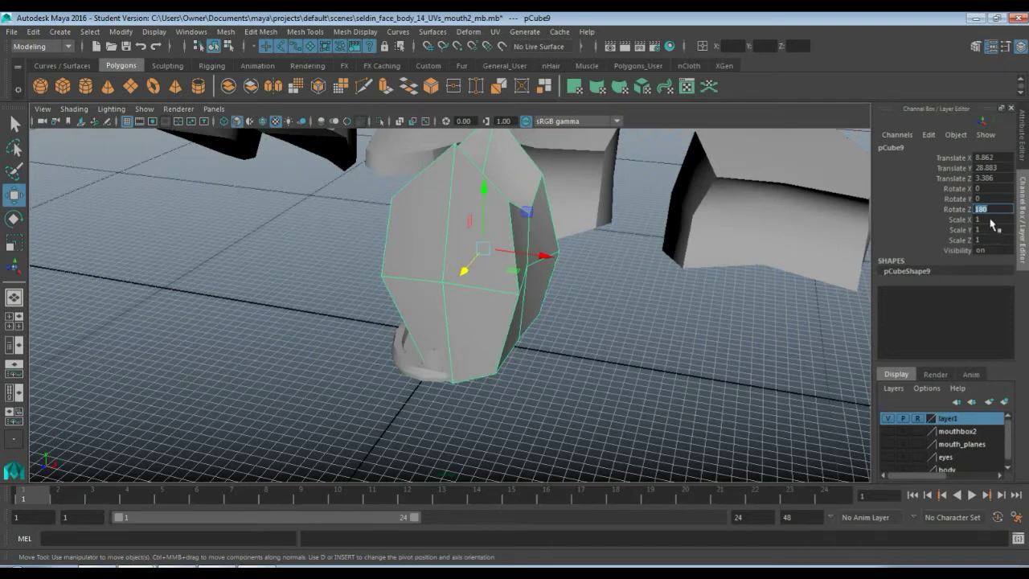
Step: Set the duplicated tooth's scale to 0.128 on all three axes
drag(990, 221, 989, 238)
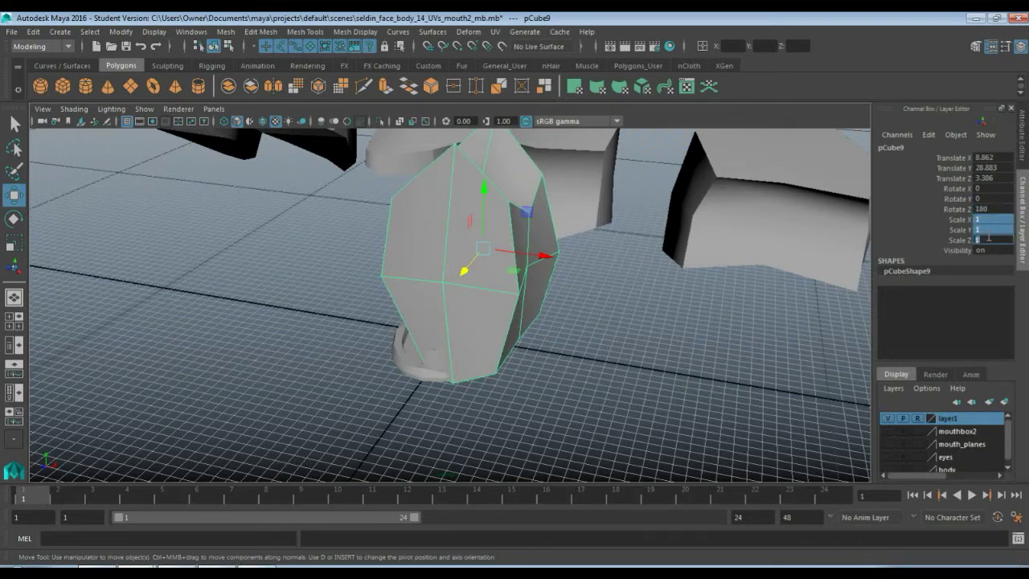
text(0.128)
key(Return)
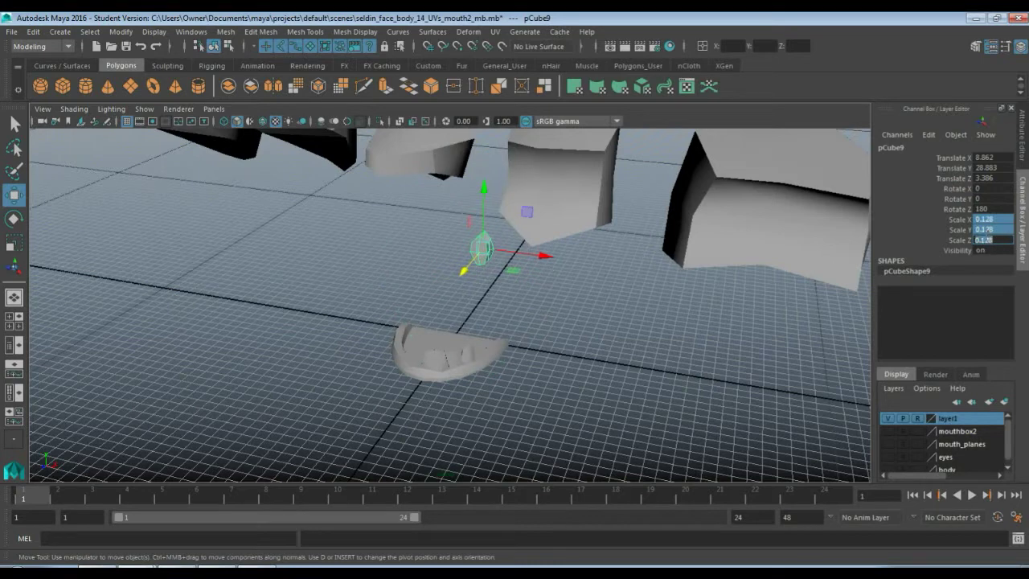
scroll(532, 346, up, 5)
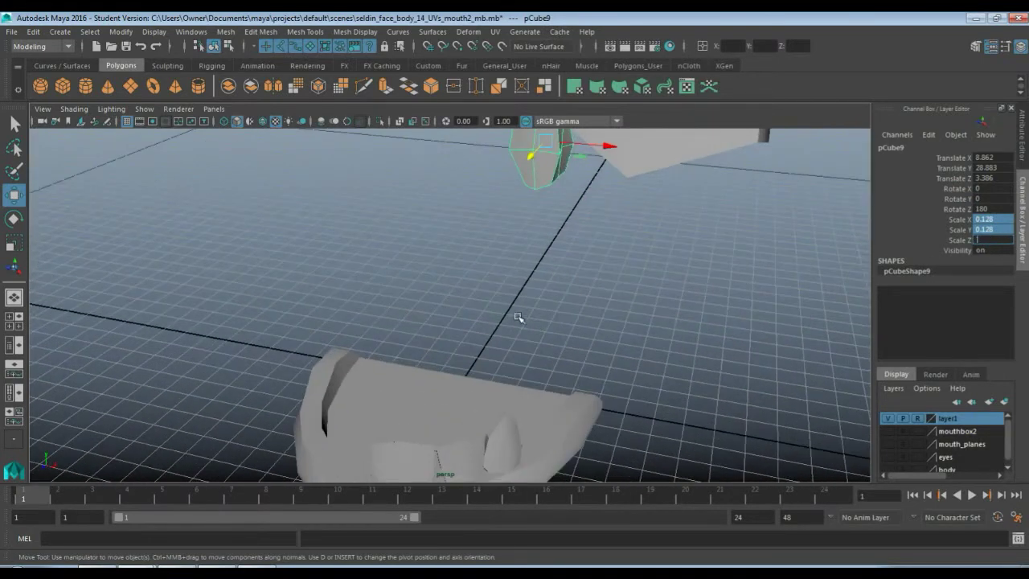
click(562, 306)
Step: Lower the fourth tooth to the gum's height, about Y 4.36, and shift it sideways to about X 14.00
click(536, 172)
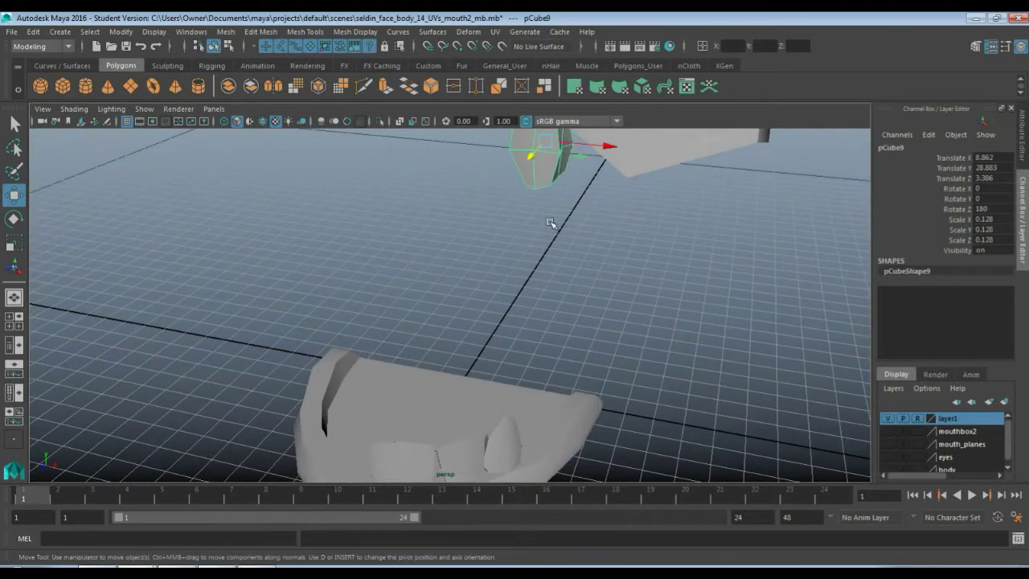
scroll(551, 223, down, 2)
drag(520, 141, 514, 319)
drag(553, 370, 588, 378)
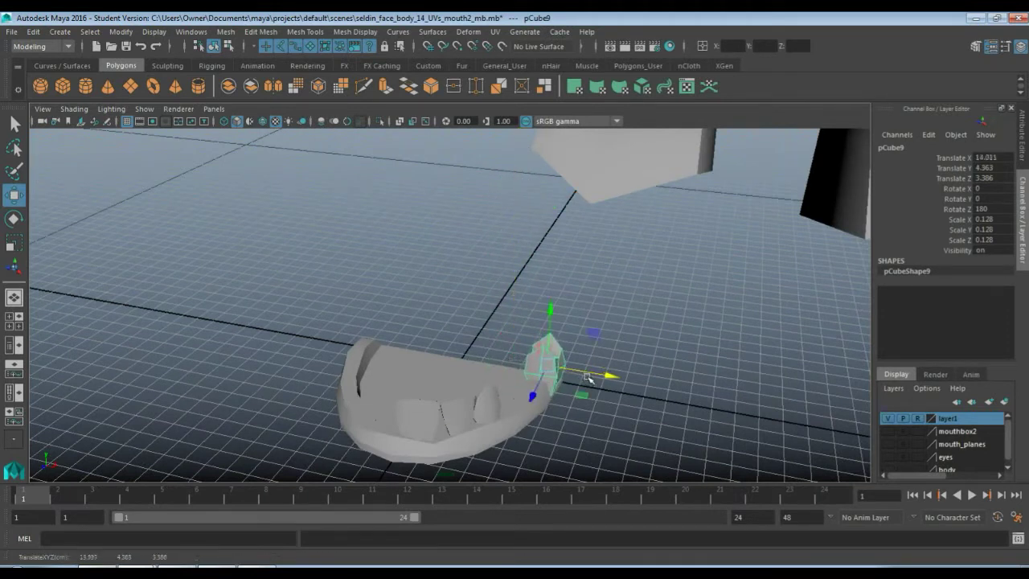
Step: Move the fourth tooth along the gum to sit behind the third tooth, at about X 12.21, Z 11.51
key(space)
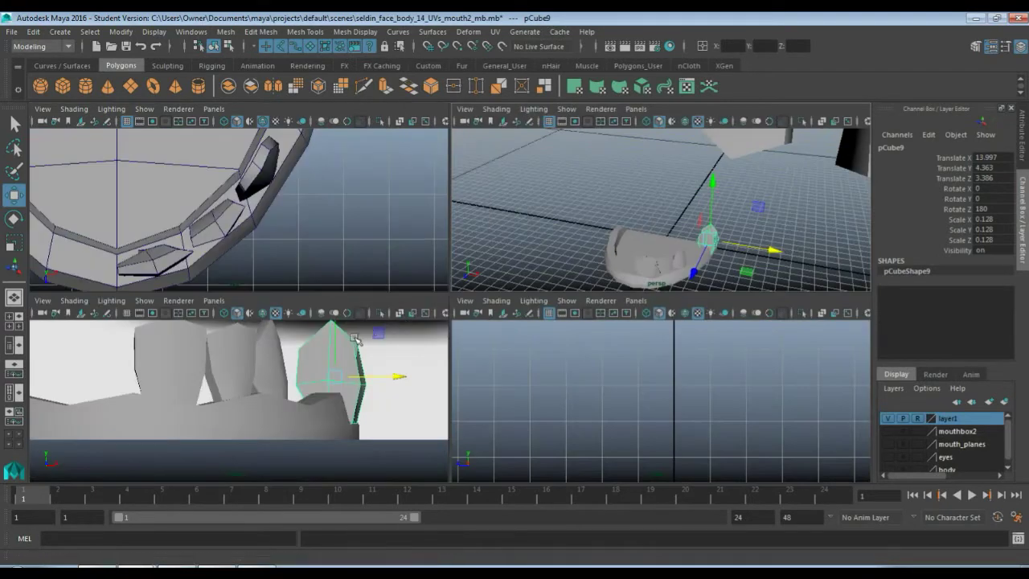
key(space)
key(space)
alt+middle_drag(443, 217, 365, 337)
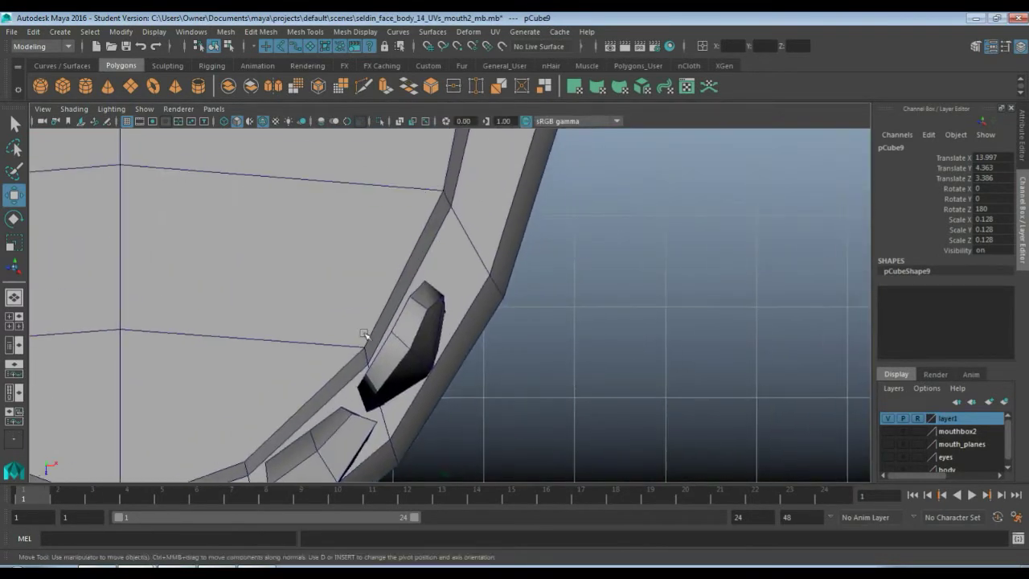
scroll(409, 234, down, 10)
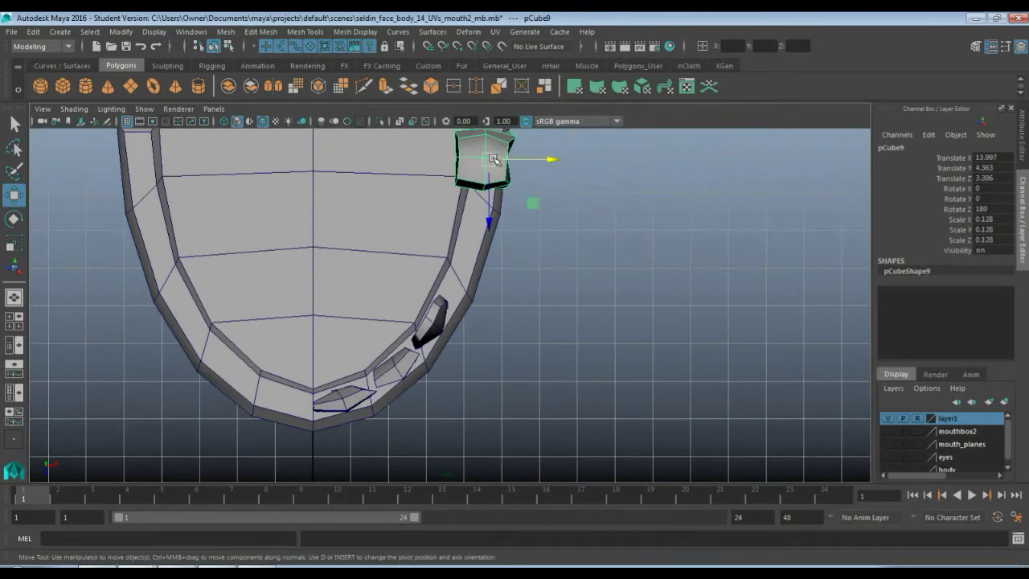
drag(494, 159, 466, 258)
Step: Rotate the fourth tooth to about -65.0 on Y to follow the gum's curve
scroll(473, 323, up, 3)
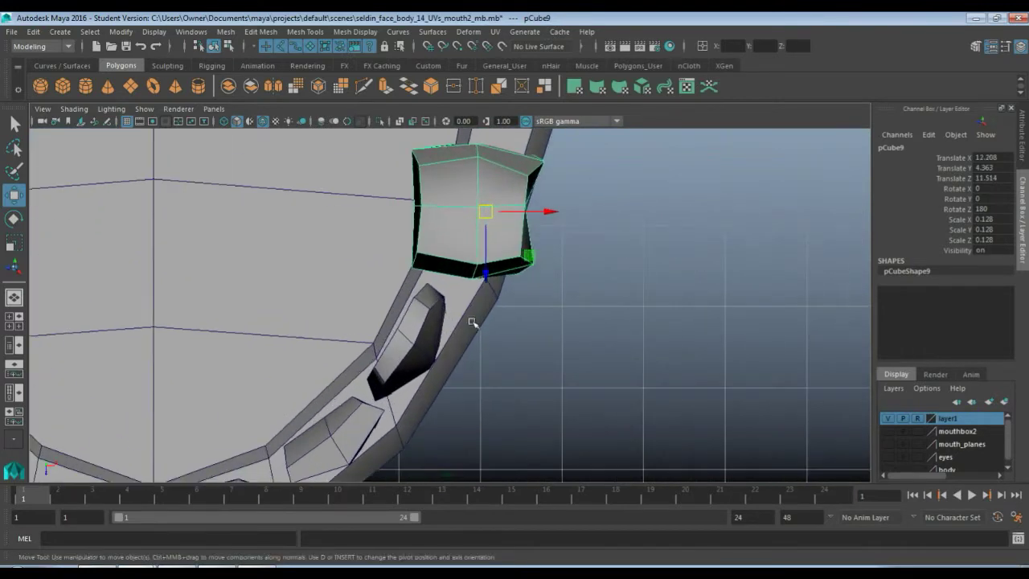
scroll(458, 308, up, 1)
alt+middle_drag(410, 264, 404, 336)
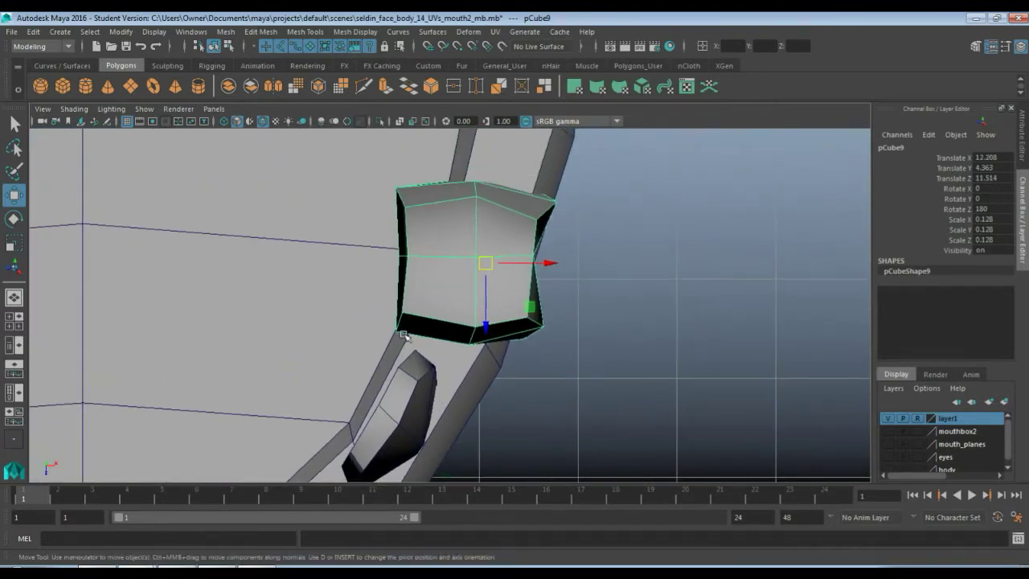
key(e)
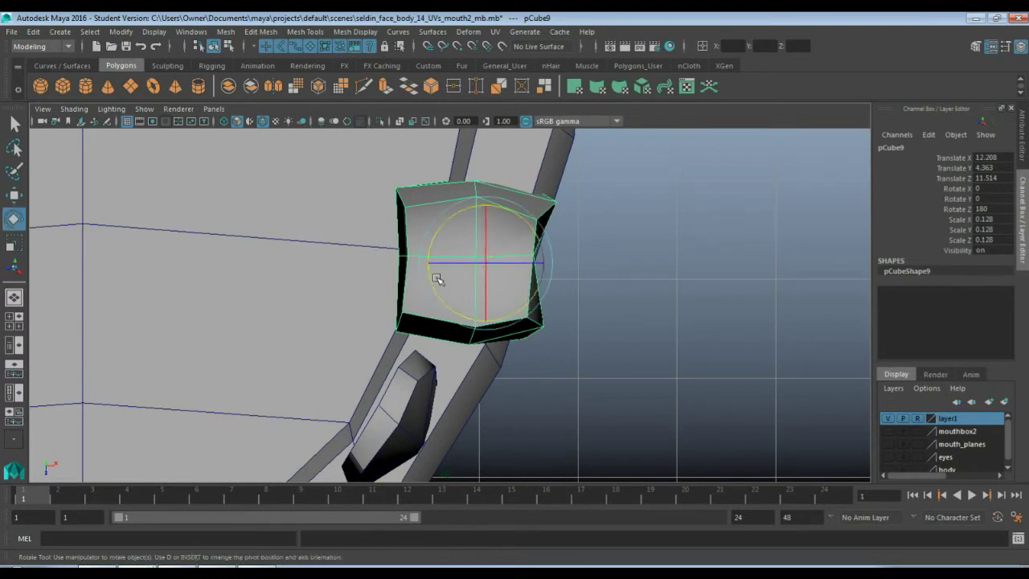
drag(457, 310, 514, 343)
key(ctrl+z)
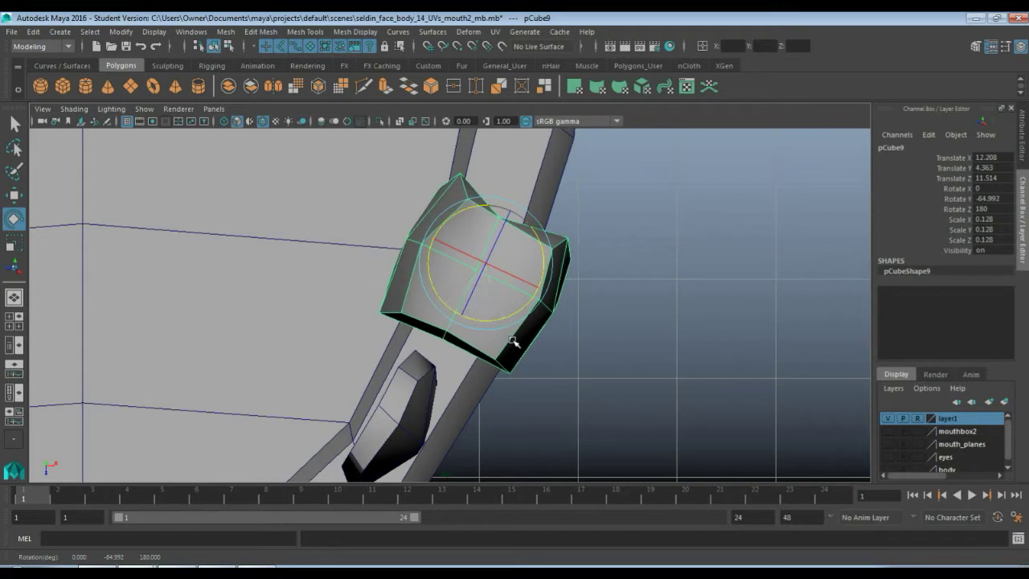
Step: Shrink the fourth tooth to about 0.109 with a Z scale of 0.085, and reposition it to about X 11.97, Z 11.85
key(r)
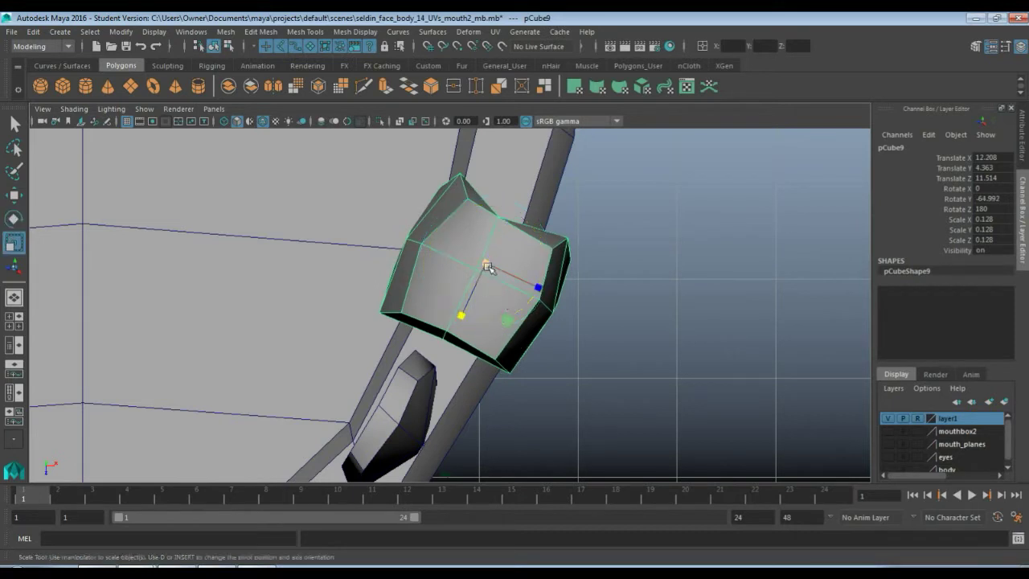
drag(486, 265, 460, 267)
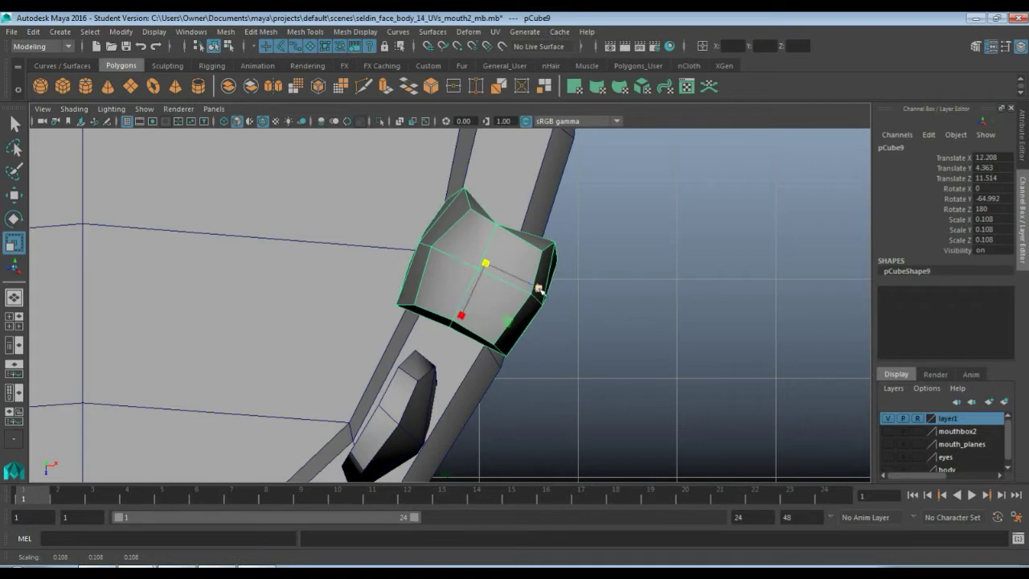
drag(539, 288, 477, 275)
key(w)
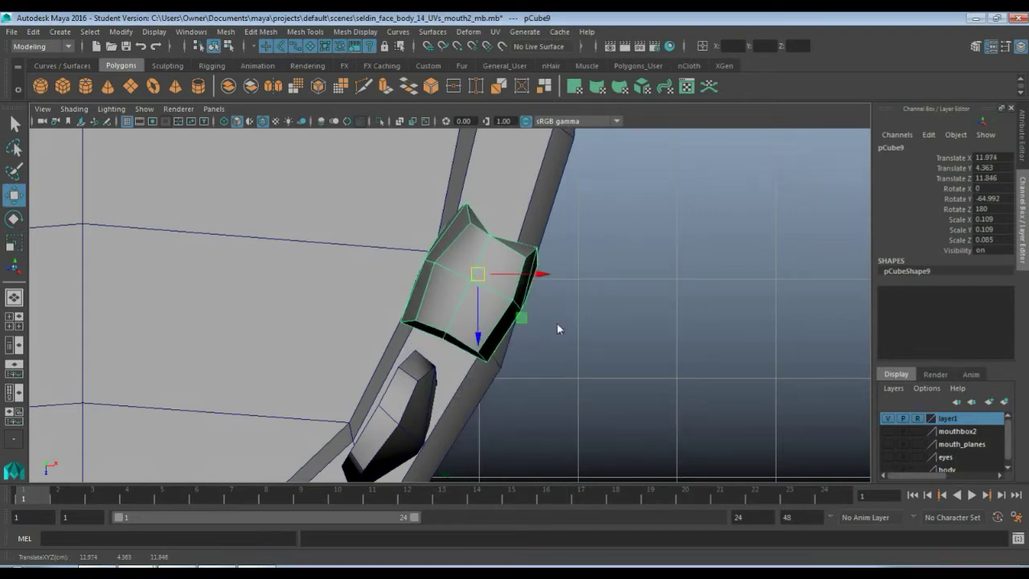
Step: Thin the fourth tooth to a Z scale of about 0.064 and adjust its position on the gum
key(space)
key(space)
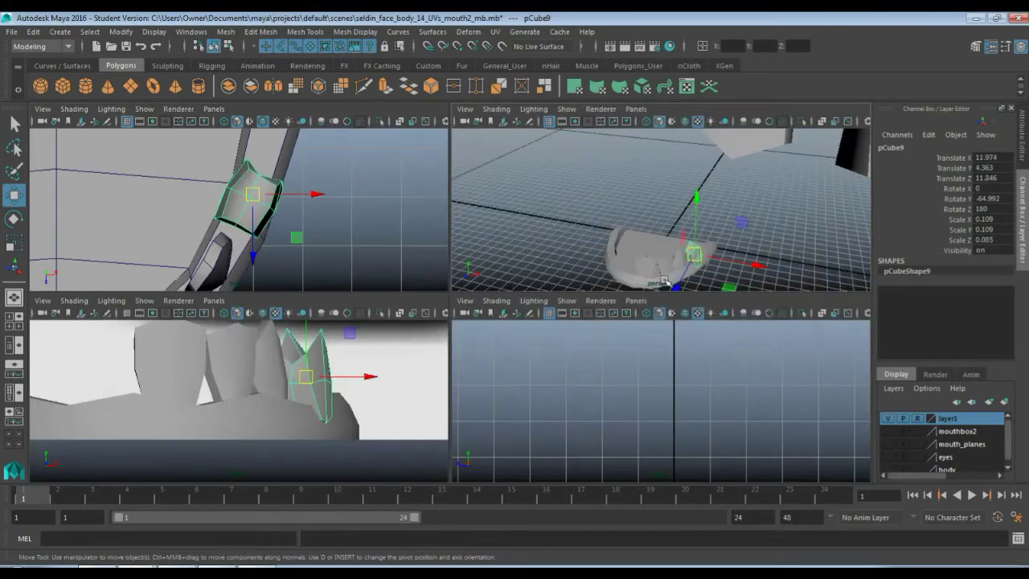
key(space)
key(f)
alt+drag(561, 366, 403, 357)
key(r)
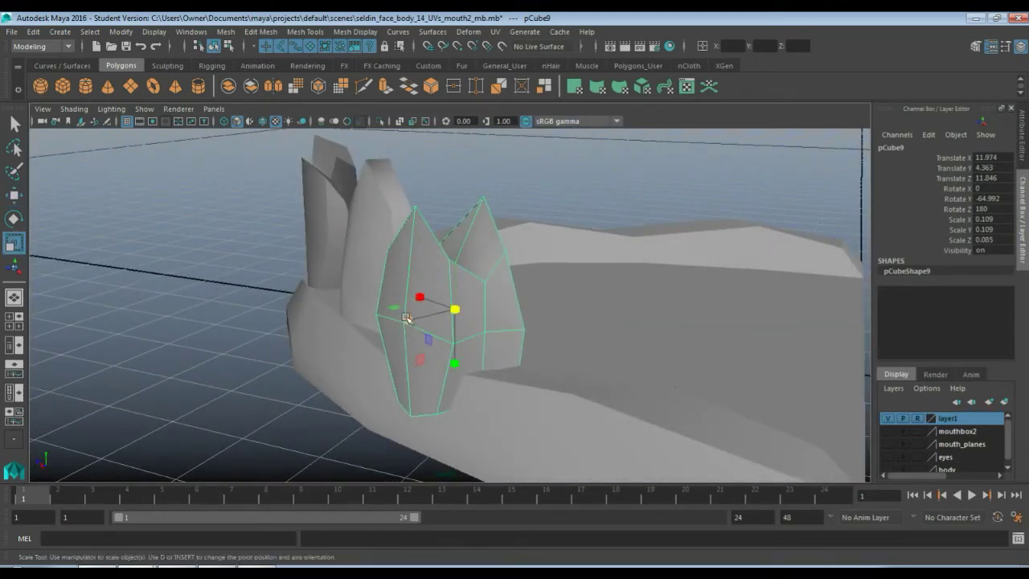
drag(408, 318, 416, 318)
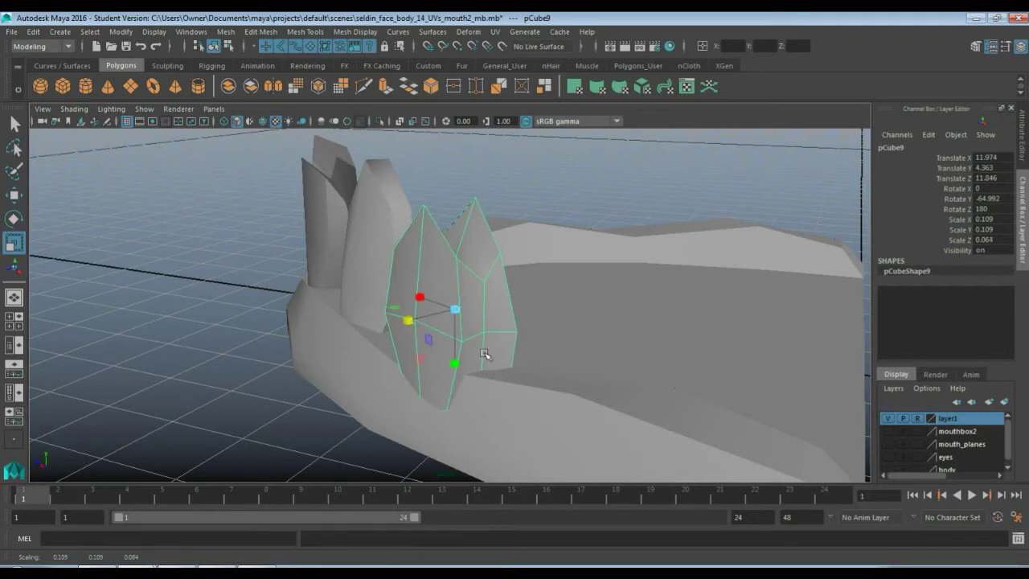
alt+drag(485, 356, 438, 379)
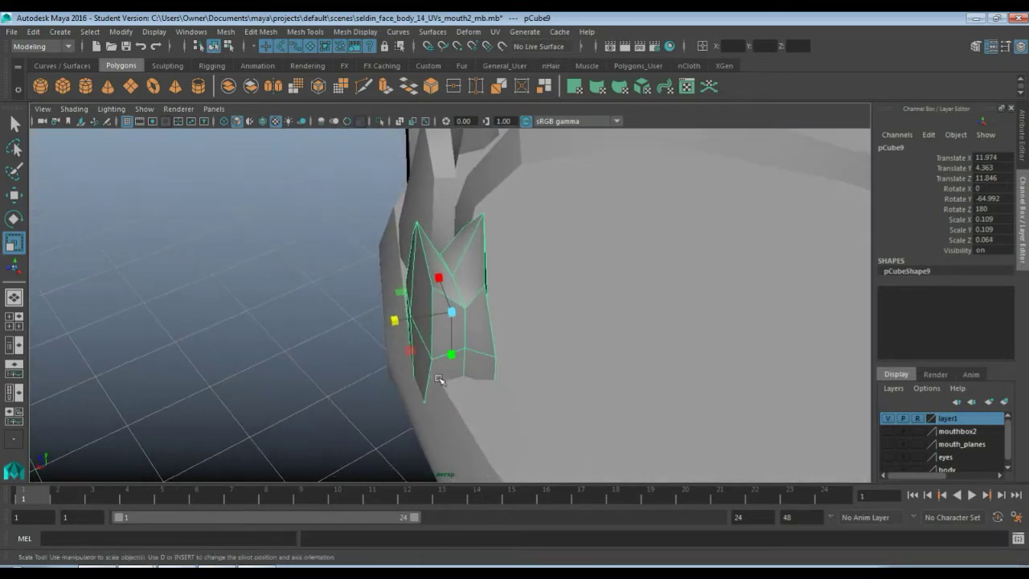
key(w)
drag(399, 338, 382, 309)
Step: Move the fourth tooth's inner root vertices outward into the gum and return to object selection
key(F9)
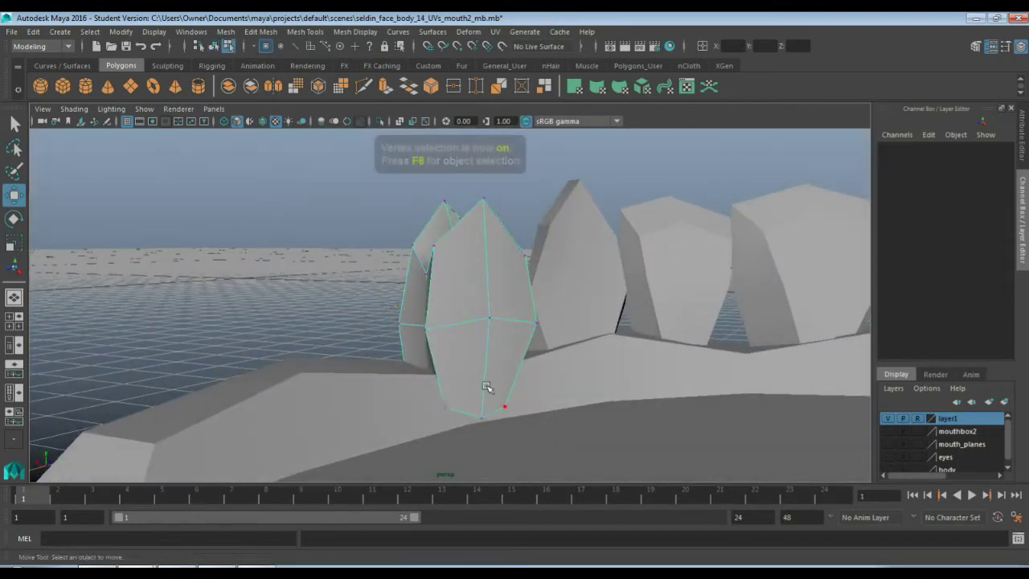
drag(437, 386, 467, 410)
click(482, 417)
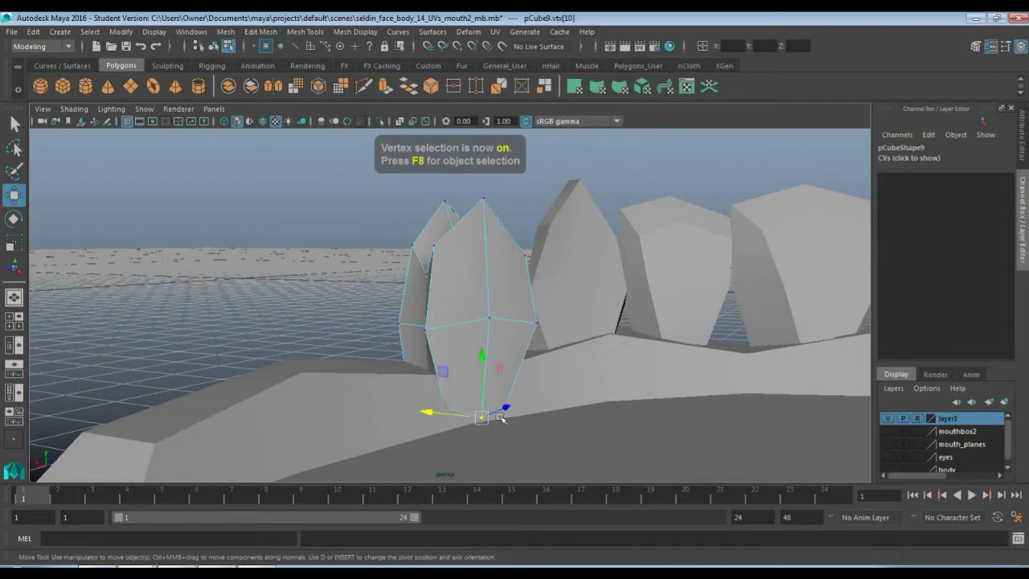
key(q)
click(445, 408)
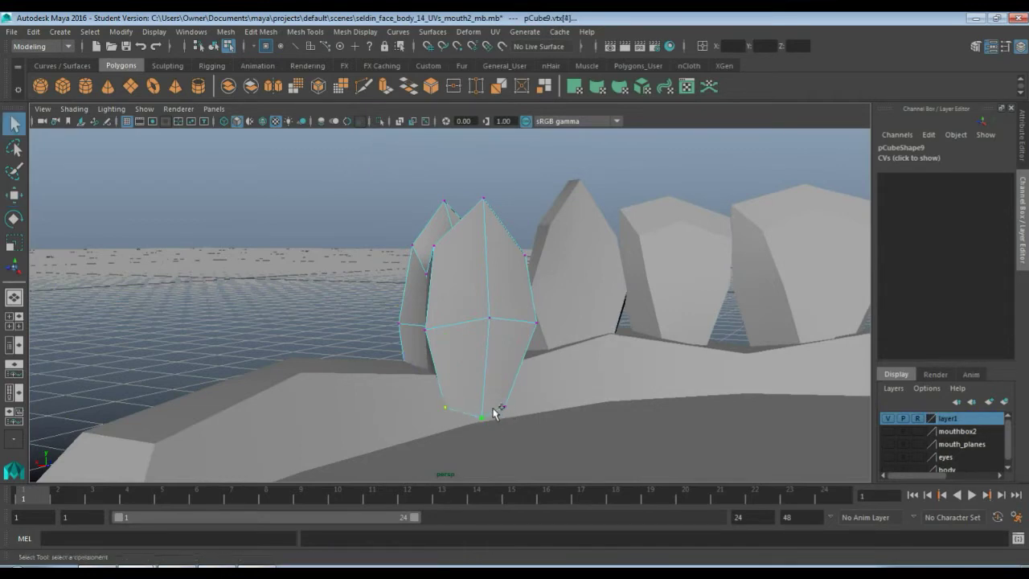
alt+drag(412, 394, 472, 411)
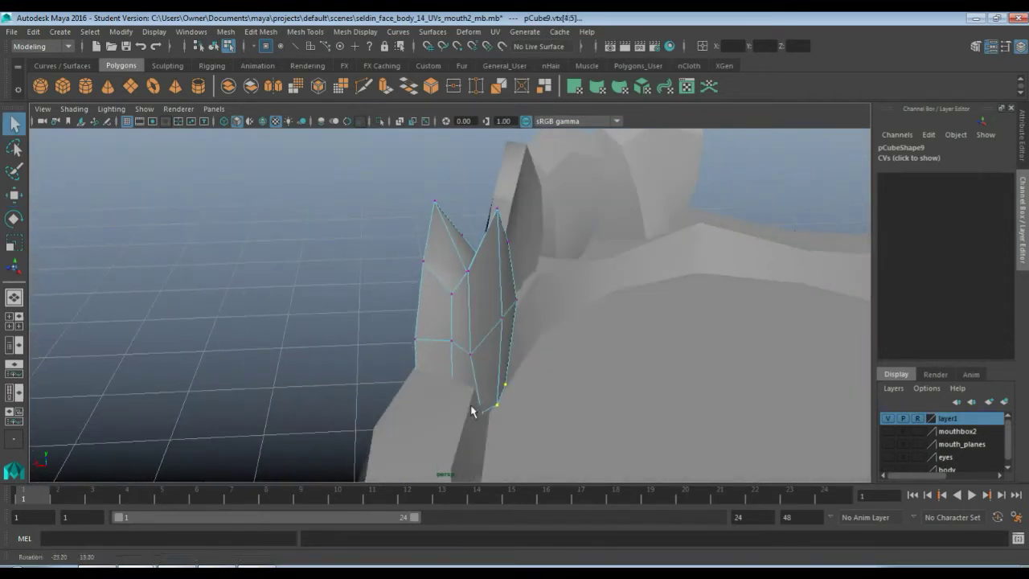
key(w)
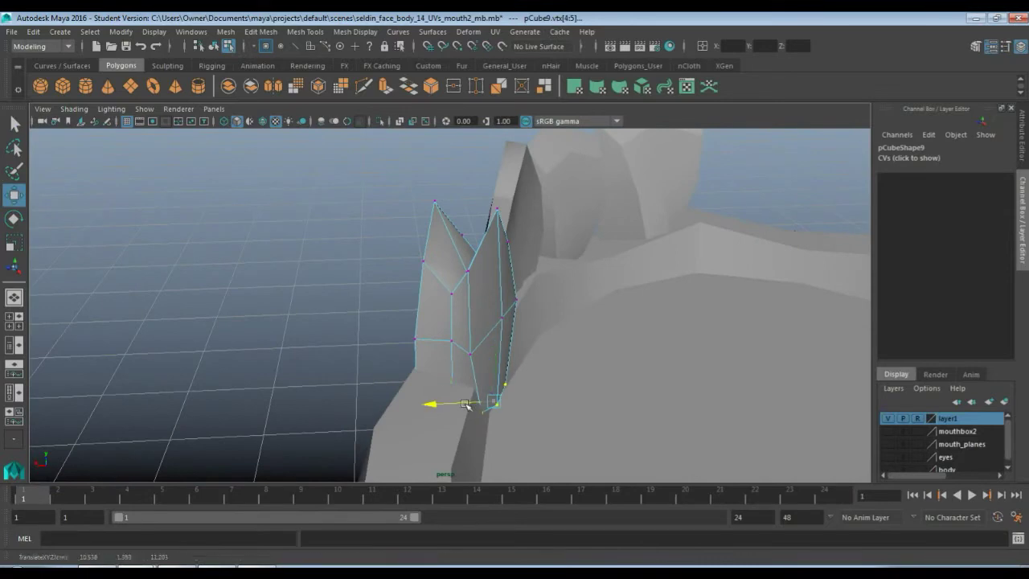
alt+drag(546, 402, 440, 385)
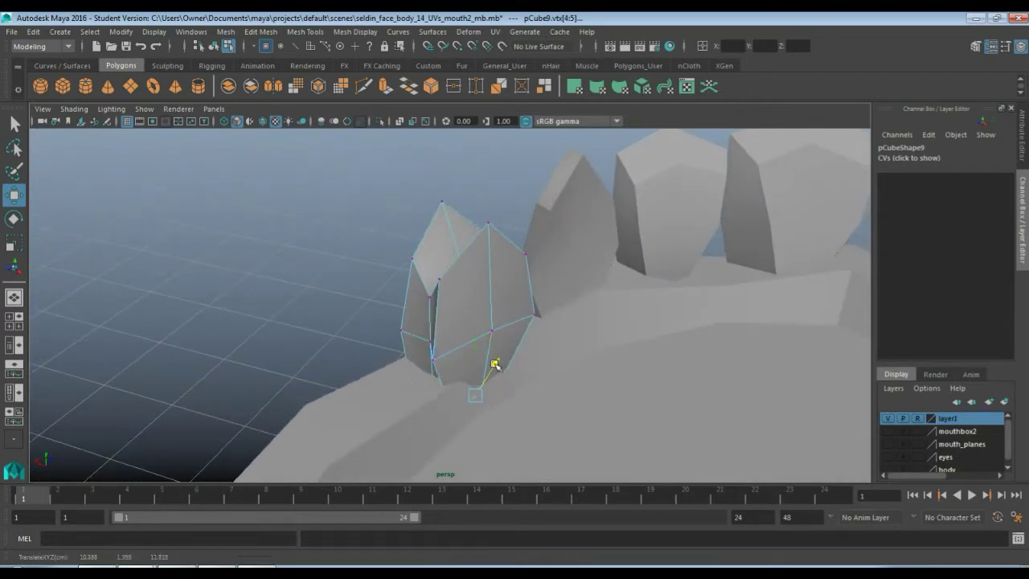
alt+drag(496, 366, 438, 280)
right_drag(438, 280, 462, 259)
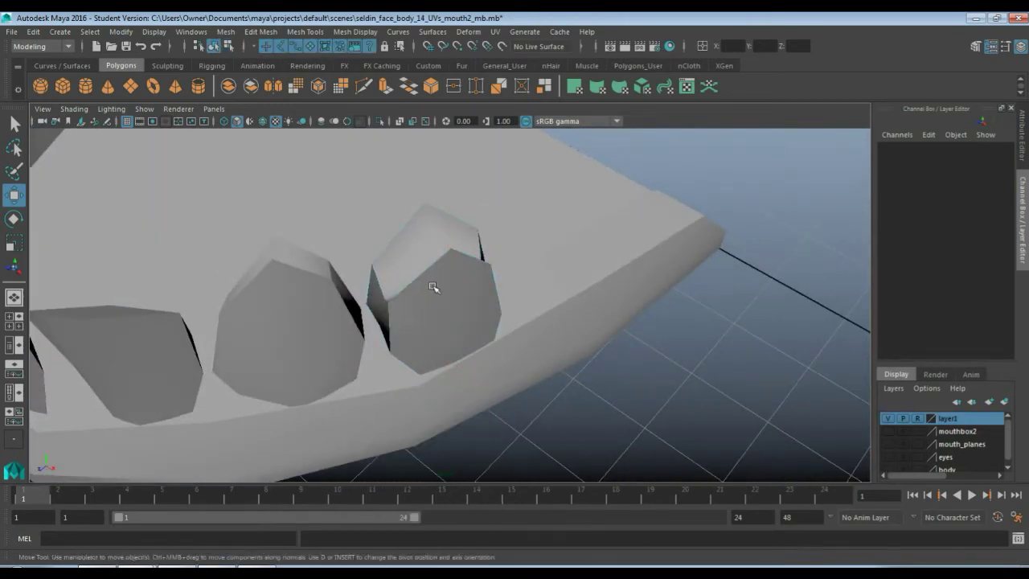
Step: Duplicate the widest template tooth at the end of the row and bring the copy forward to about Z 20.05
click(433, 287)
mouse_move(434, 289)
alt+mouse_down()
mouse_move(446, 259)
mouse_move(454, 262)
mouse_move(418, 267)
mouse_move(430, 273)
alt+mouse_up()
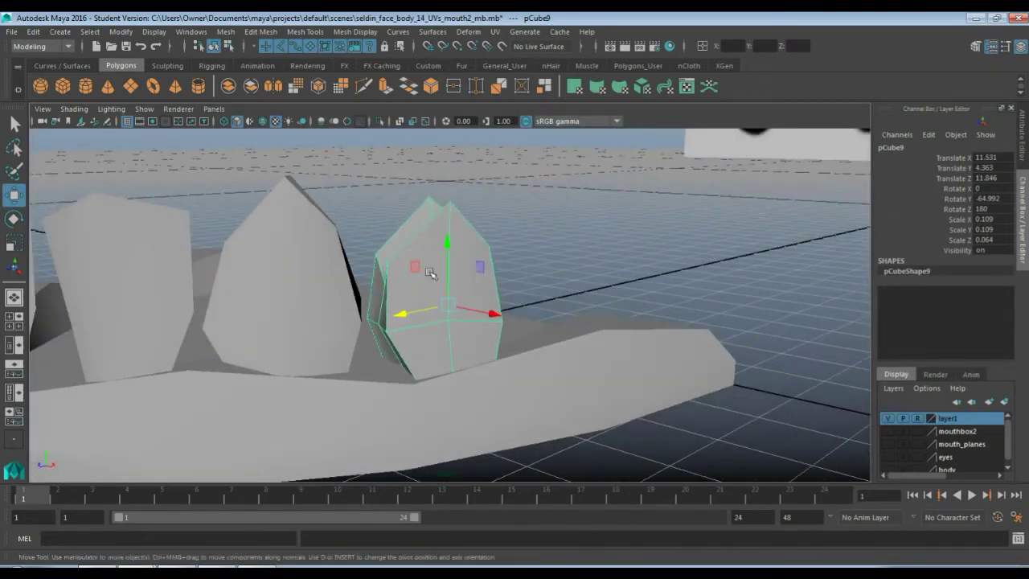
scroll(430, 290, down, 6)
alt+drag(425, 319, 441, 279)
alt+middle_drag(441, 277, 443, 342)
scroll(483, 244, down, 8)
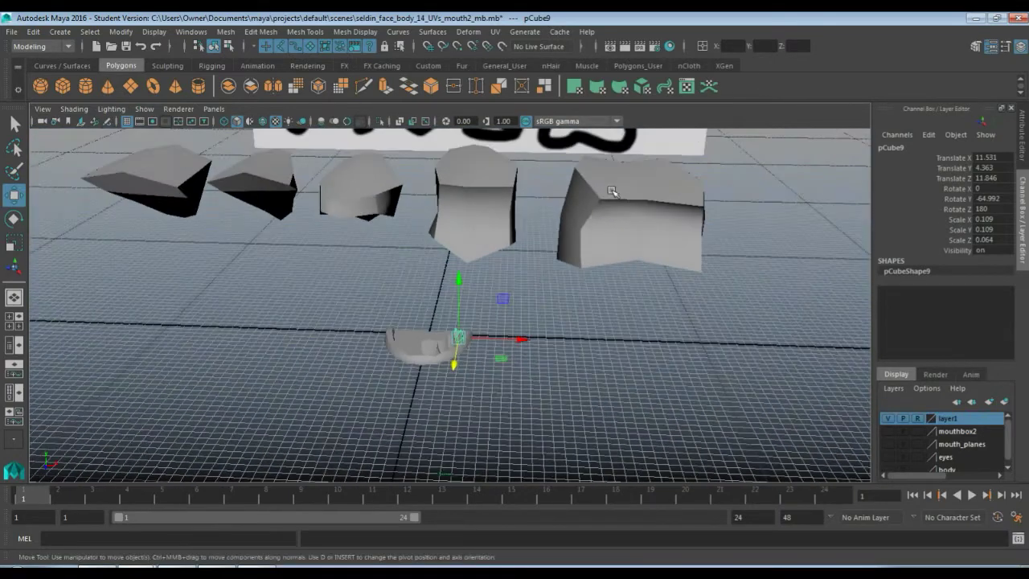
click(611, 192)
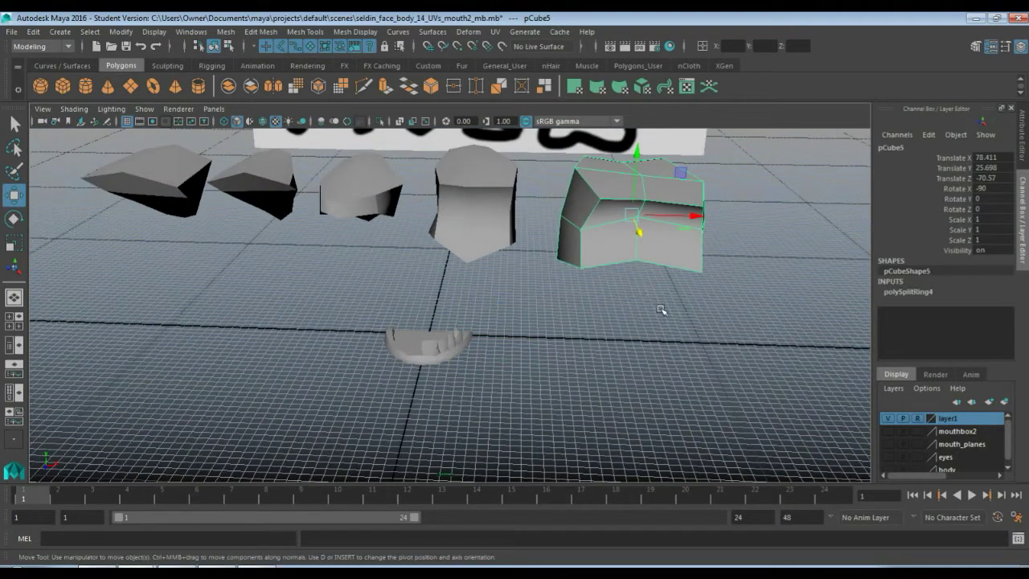
key(ctrl+d)
drag(640, 230, 651, 341)
Step: Set the duplicated tooth's rotation to 0 on X and 180 on Z
double_click(991, 188)
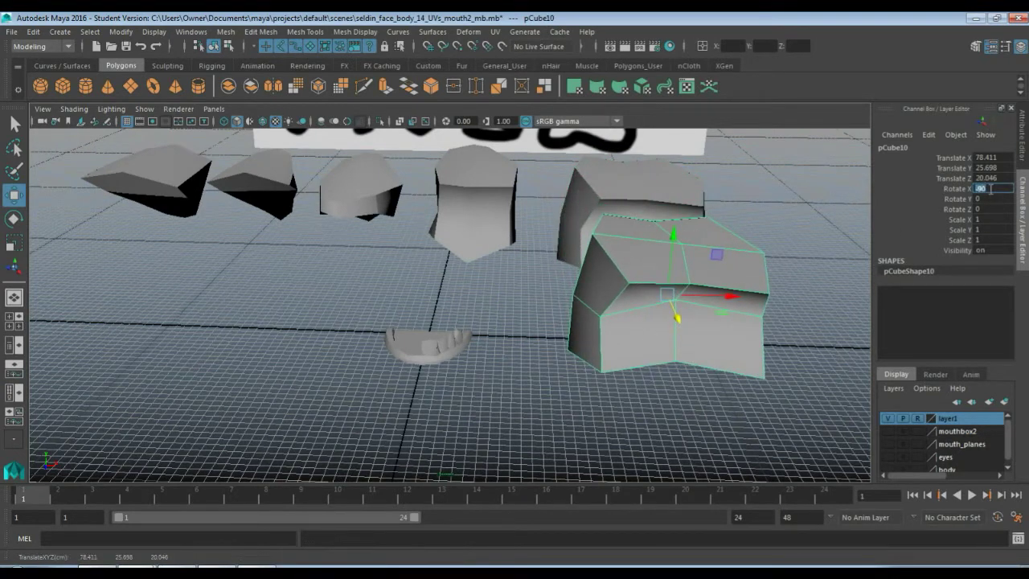
text(0)
key(Return)
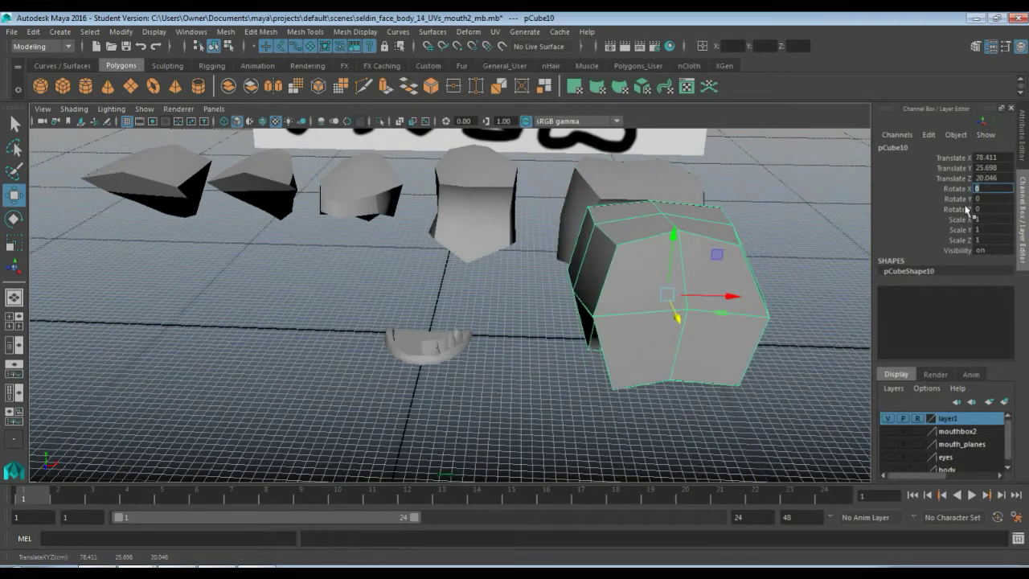
double_click(992, 209)
text(18)
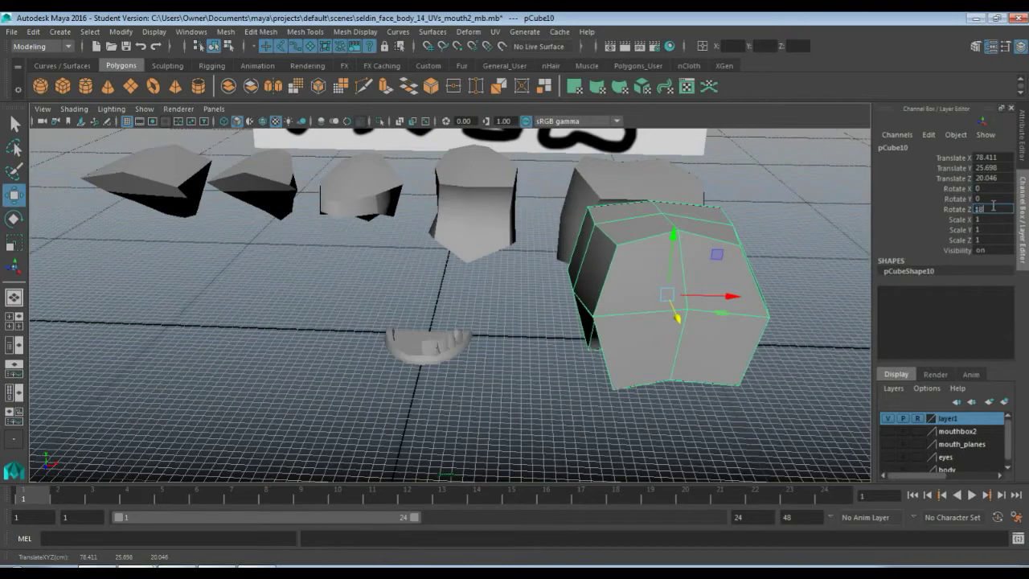
text(0)
key(Return)
mouse_move(683, 375)
alt+mouse_down()
mouse_move(476, 349)
mouse_move(677, 367)
alt+mouse_up()
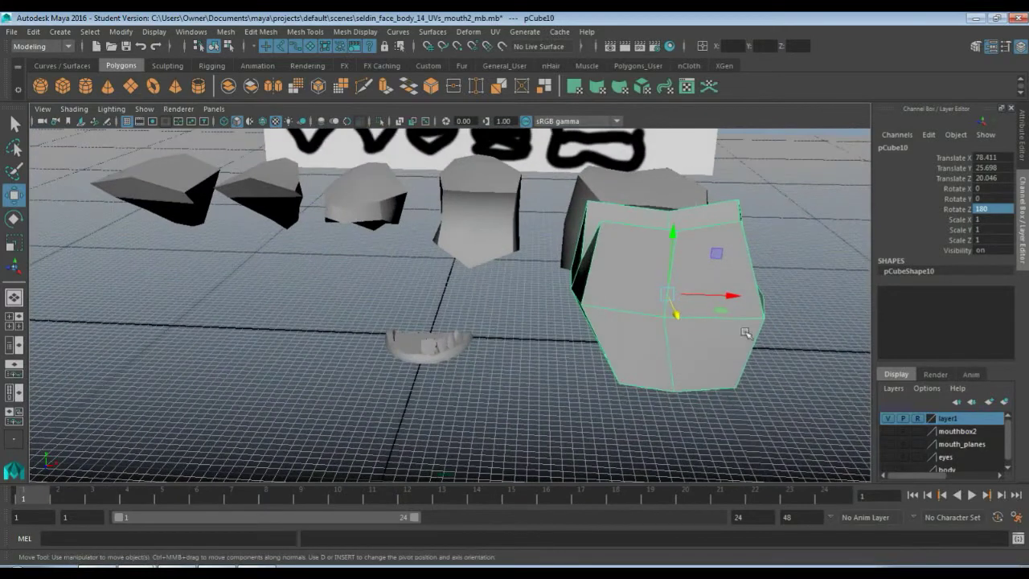
Step: Scale the duplicated tooth to 0.128 on all axes and move it near the gum, to about X 14.57, Y 9.30
drag(983, 219, 988, 239)
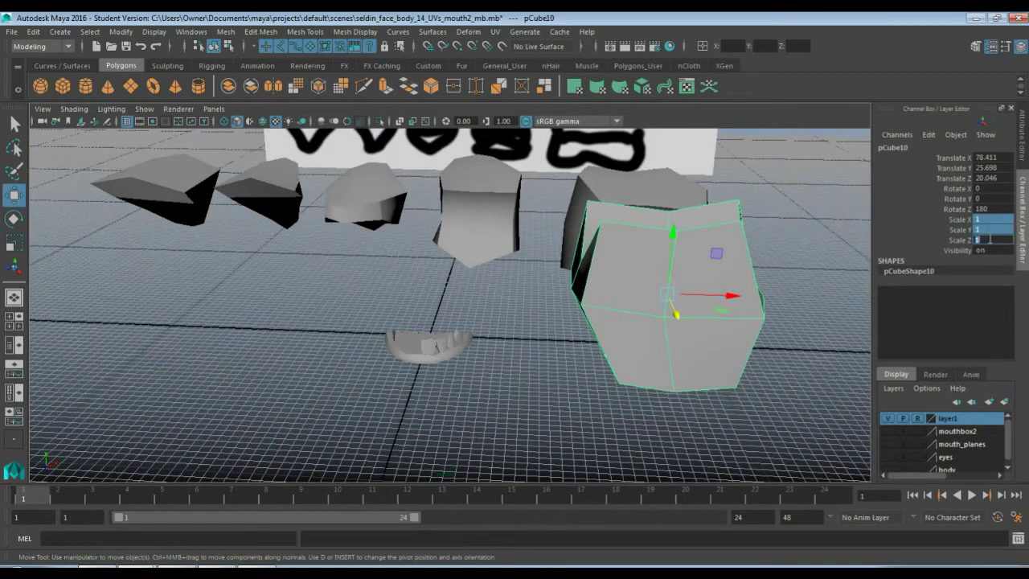
text(0.128)
key(Return)
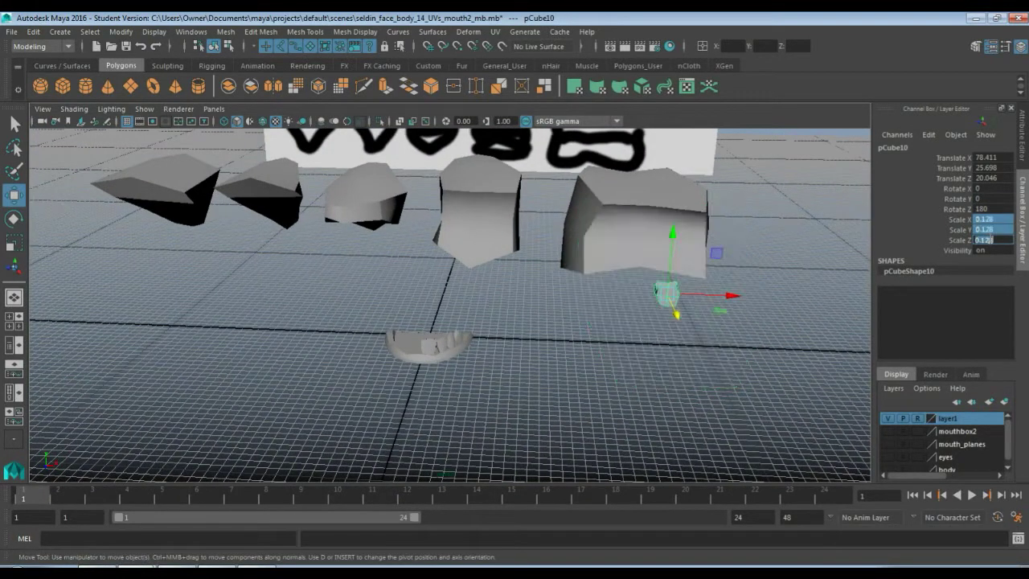
drag(743, 300, 533, 288)
drag(465, 226, 467, 278)
scroll(456, 396, up, 8)
alt+middle_drag(458, 389, 530, 288)
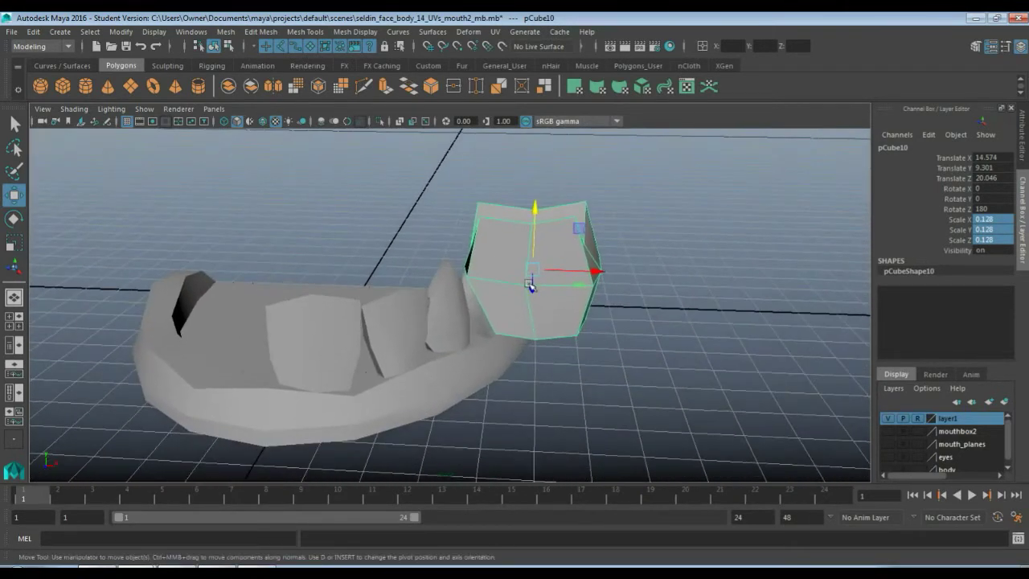
Step: Place the fifth tooth behind the fourth at about X 12.94, Y 5.29, Z 6.74, and rotate it to about -83.39 on Y
drag(537, 199, 453, 298)
drag(594, 218, 594, 255)
alt+drag(470, 303, 627, 302)
key(e)
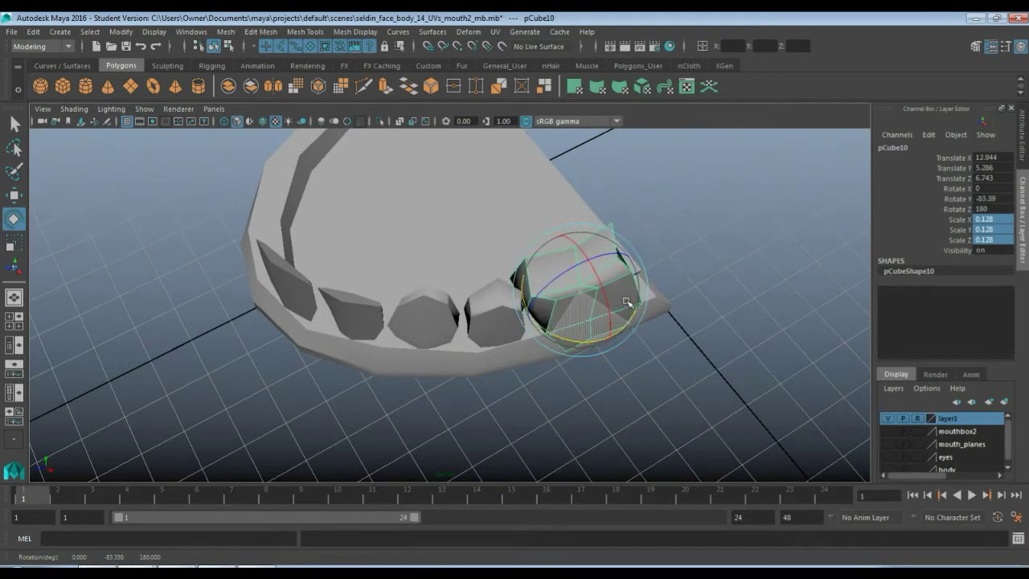
Step: Shrink the fifth tooth uniformly to about 0.075 and shift it along the gum to about X 13.09, Z 7.34
key(space)
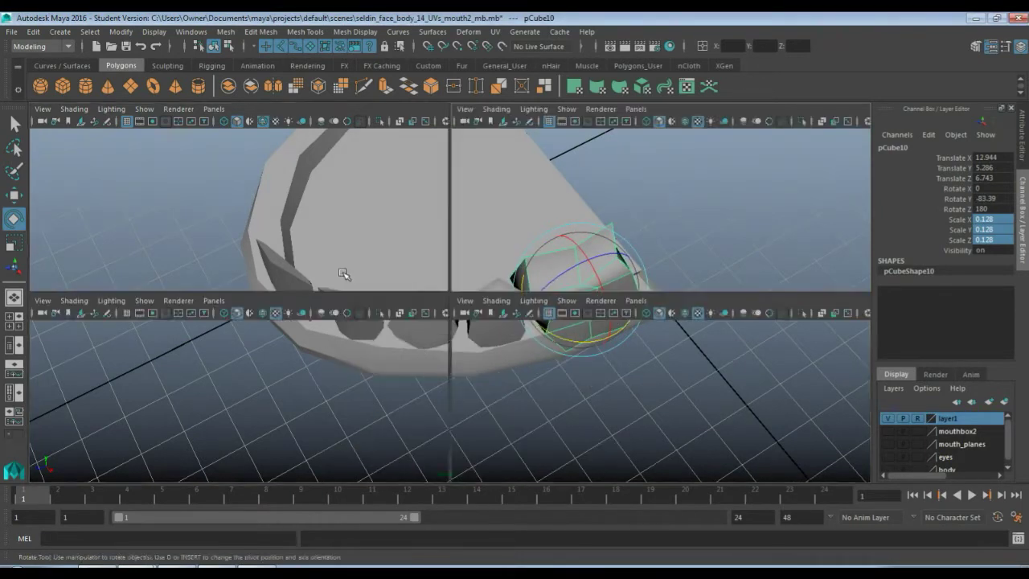
key(space)
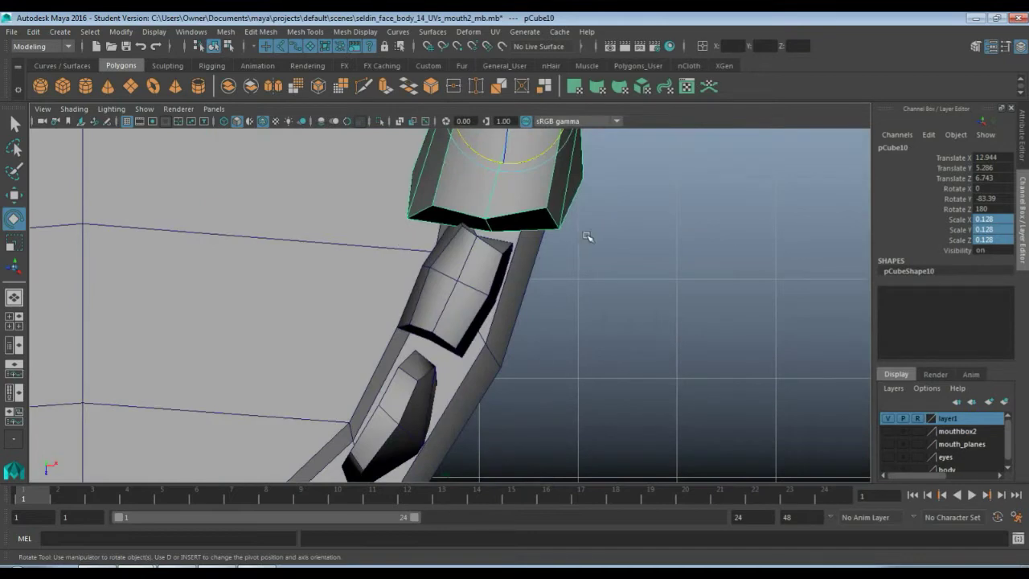
alt+middle_drag(587, 236, 497, 402)
scroll(554, 283, down, 3)
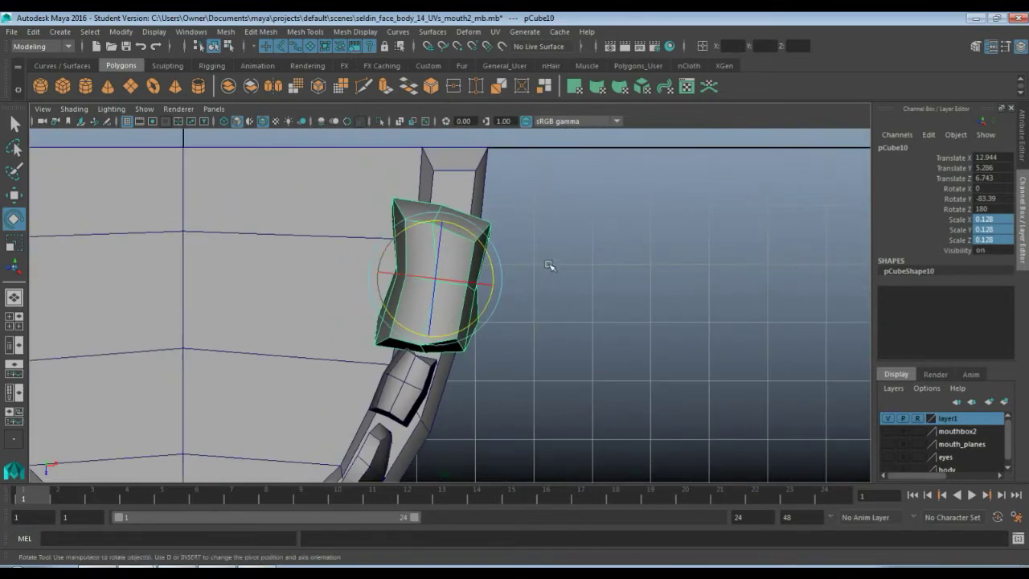
scroll(547, 281, up, 2)
alt+middle_drag(545, 303, 558, 258)
key(r)
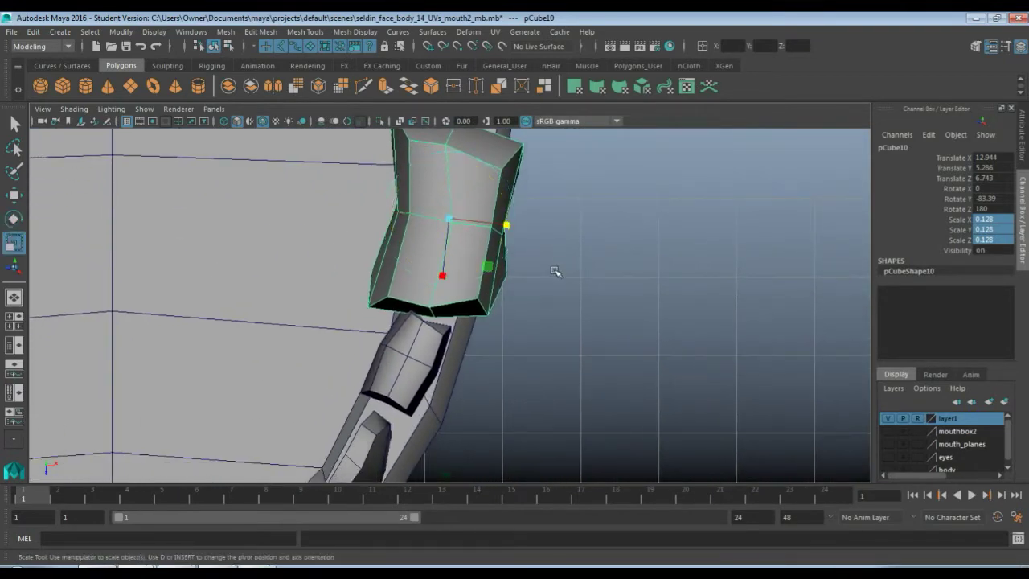
drag(451, 220, 403, 263)
key(w)
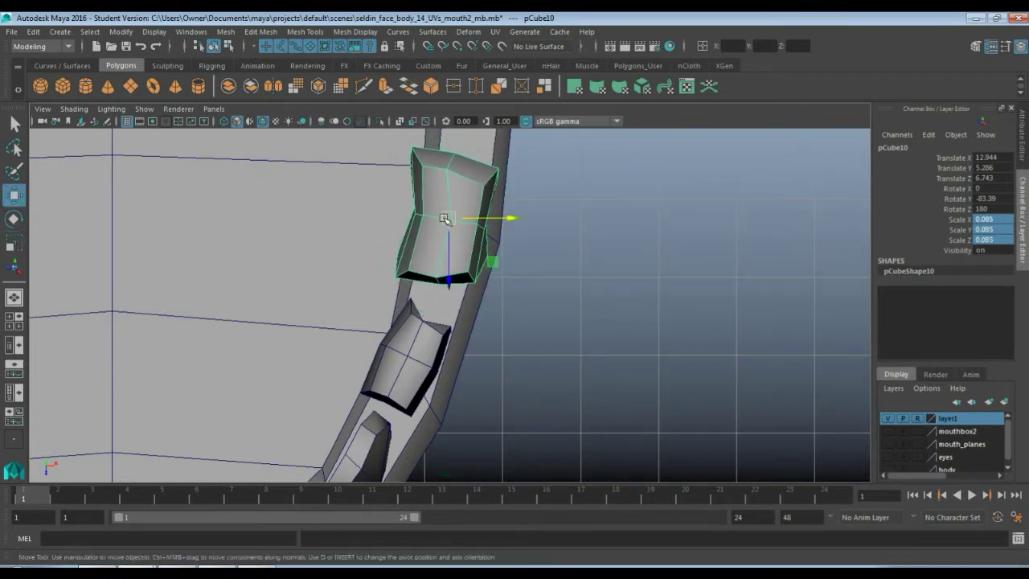
mouse_move(445, 218)
mouse_down()
mouse_move(451, 233)
mouse_move(441, 235)
mouse_up()
key(r)
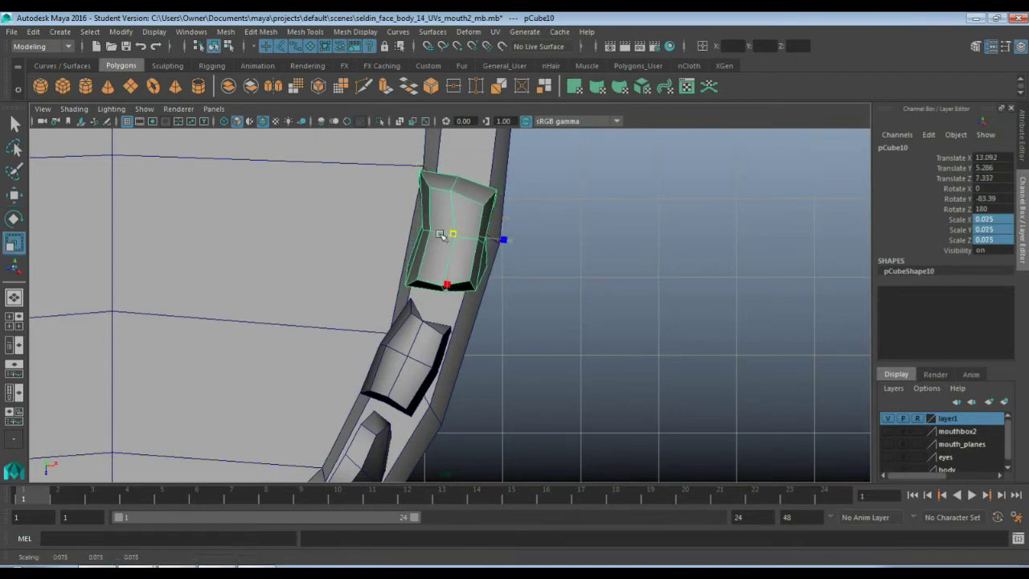
Step: Lower the fifth tooth into the gum to about Y 4.43 and move it inward to about X 12.55
key(space)
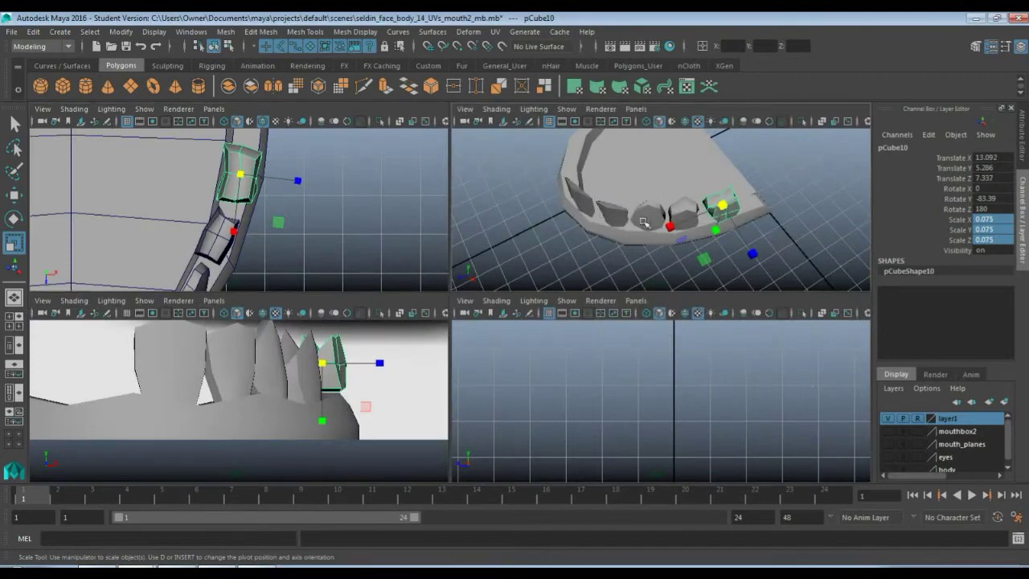
key(space)
alt+drag(653, 240, 565, 283)
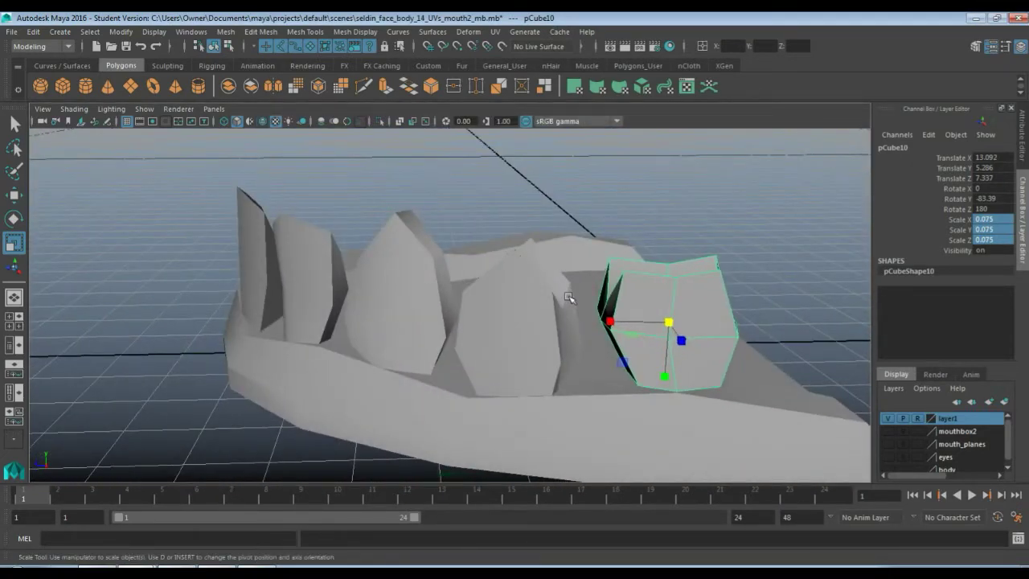
key(w)
drag(672, 256, 677, 284)
alt+drag(641, 326, 538, 344)
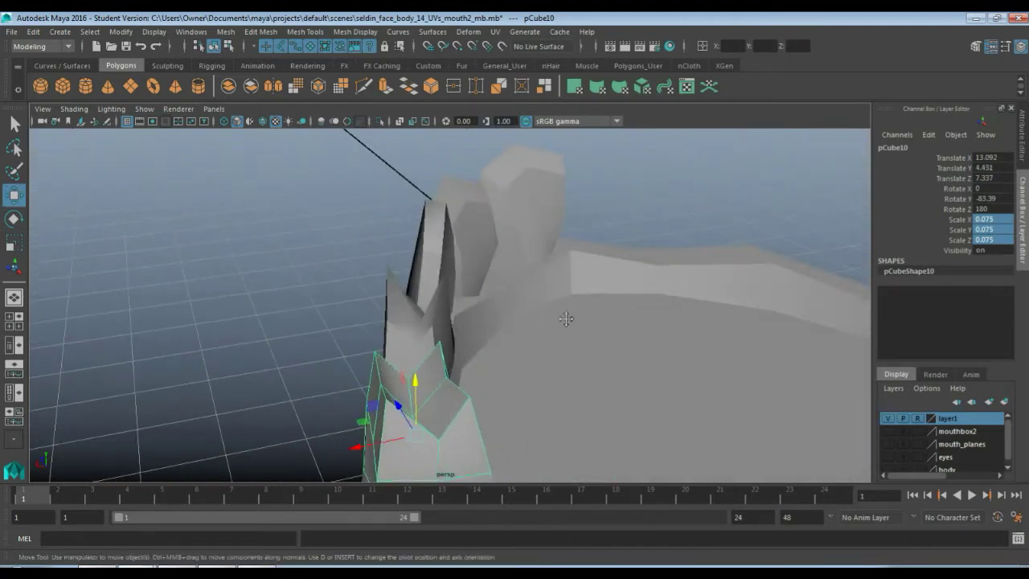
alt+middle_drag(567, 319, 621, 214)
drag(438, 275, 460, 272)
alt+drag(460, 272, 401, 315)
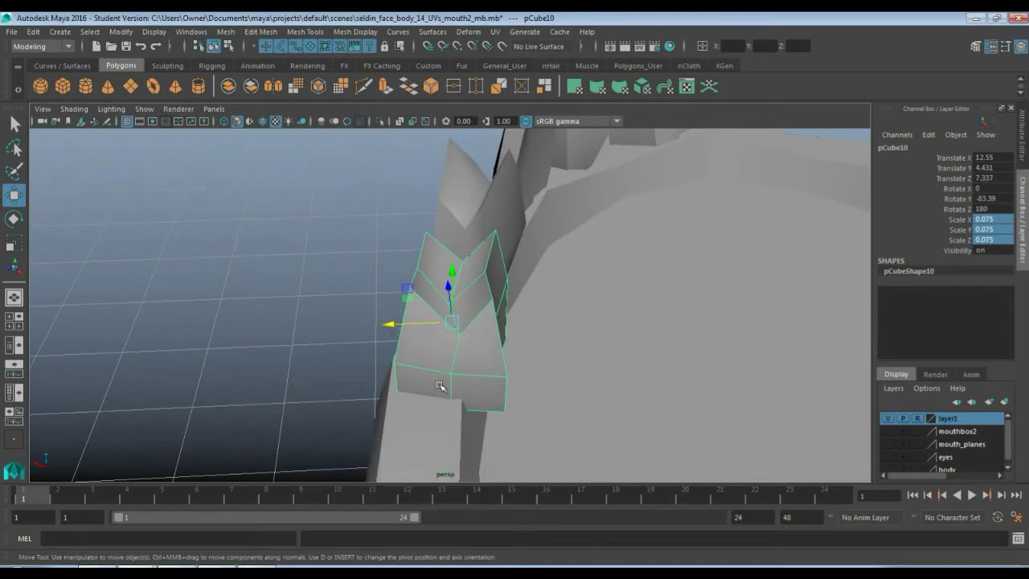
Step: Rotate the fifth tooth to about -78.33 on Y to follow the gum's curve
key(space)
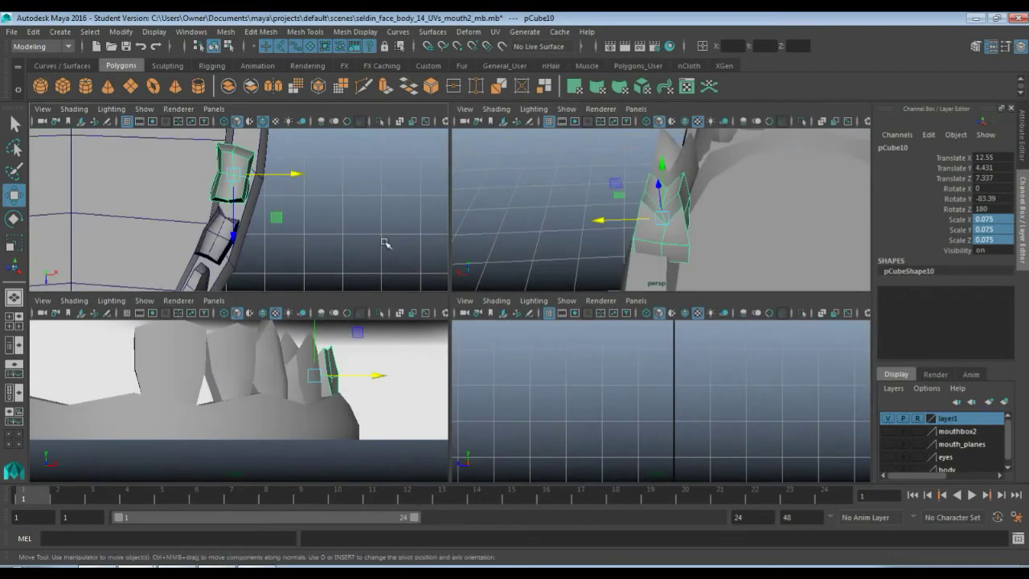
key(space)
scroll(423, 293, up, 3)
alt+middle_drag(369, 234, 405, 275)
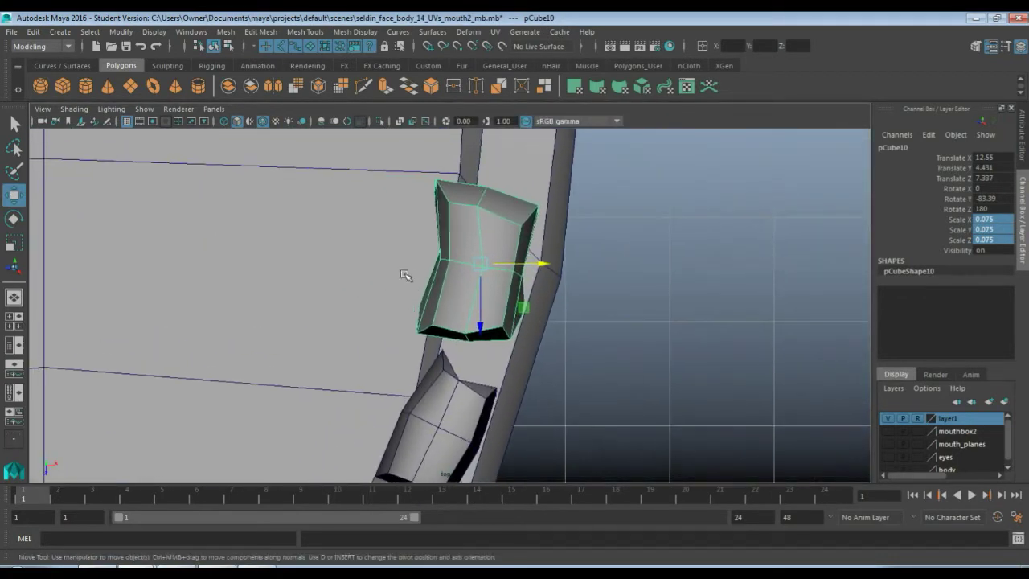
key(e)
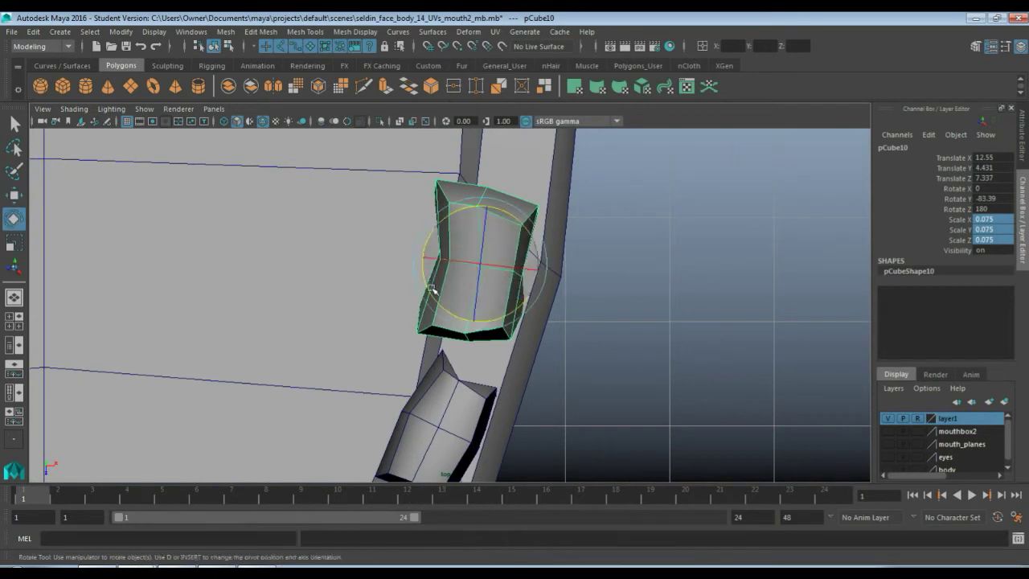
drag(432, 290, 430, 287)
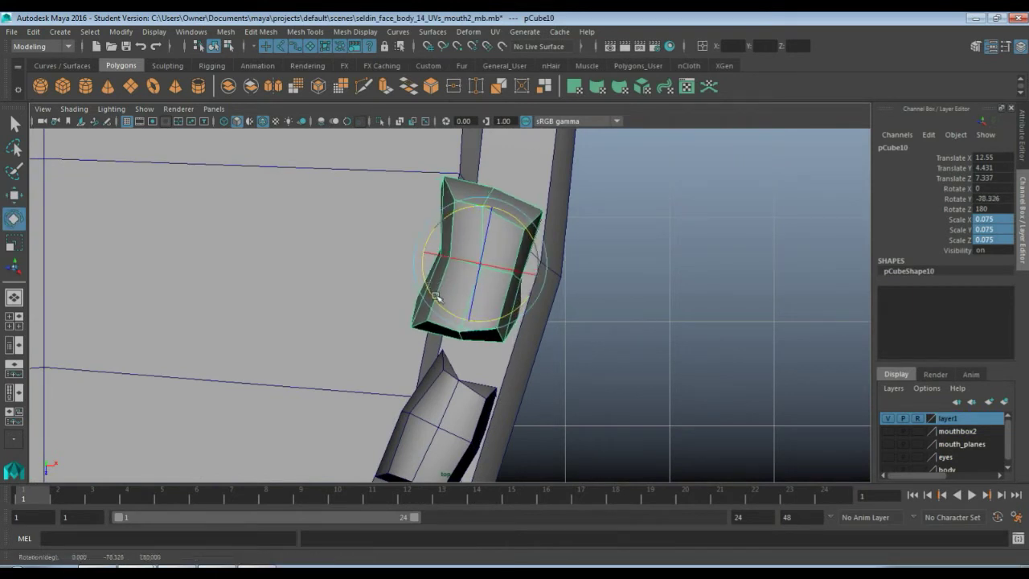
Step: Move the fifth tooth's vertices at the end facing the fourth tooth outward and narrow that end to fit the gum
key(w)
key(F9)
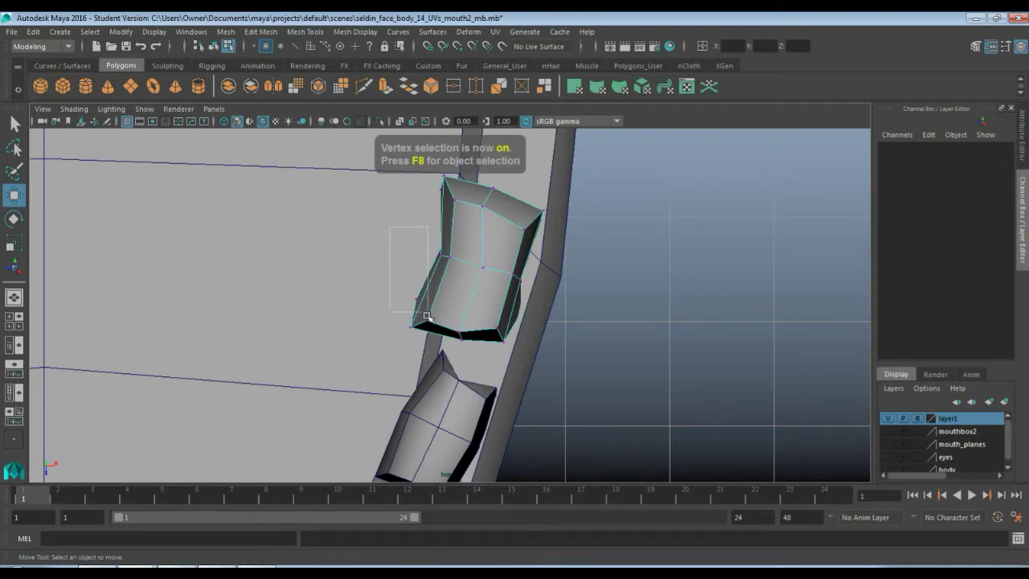
drag(417, 310, 526, 366)
drag(507, 331, 511, 334)
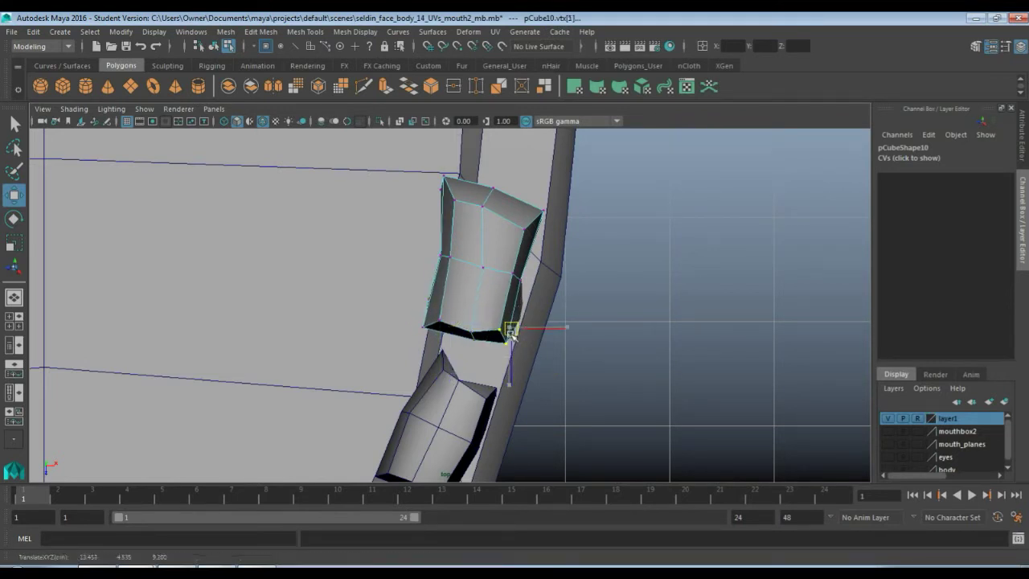
click(432, 315)
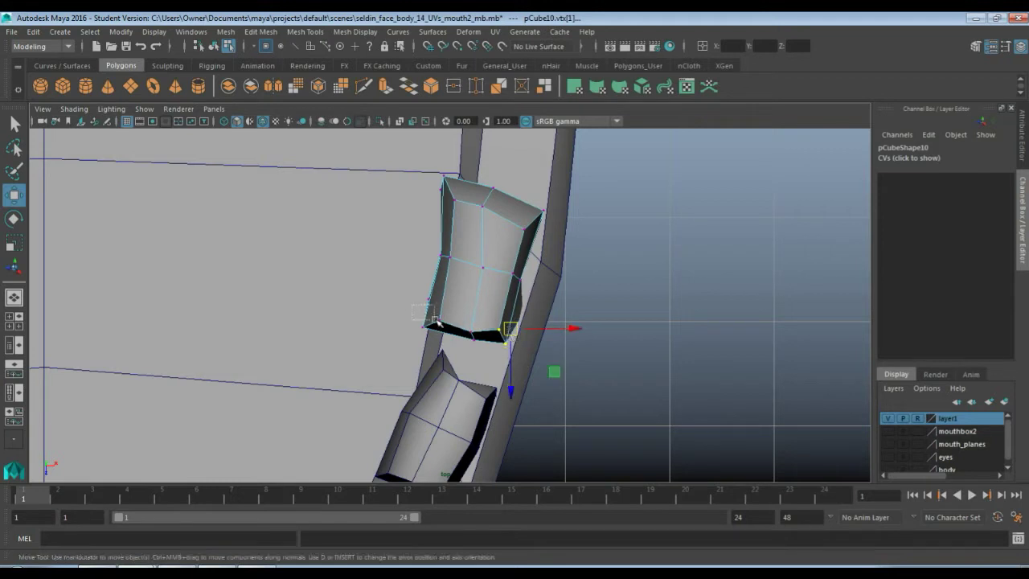
drag(458, 333, 481, 331)
Step: Pull the fifth tooth's middle and rear inner-side vertices outward so its inner side follows the gum's edge
drag(437, 226, 457, 256)
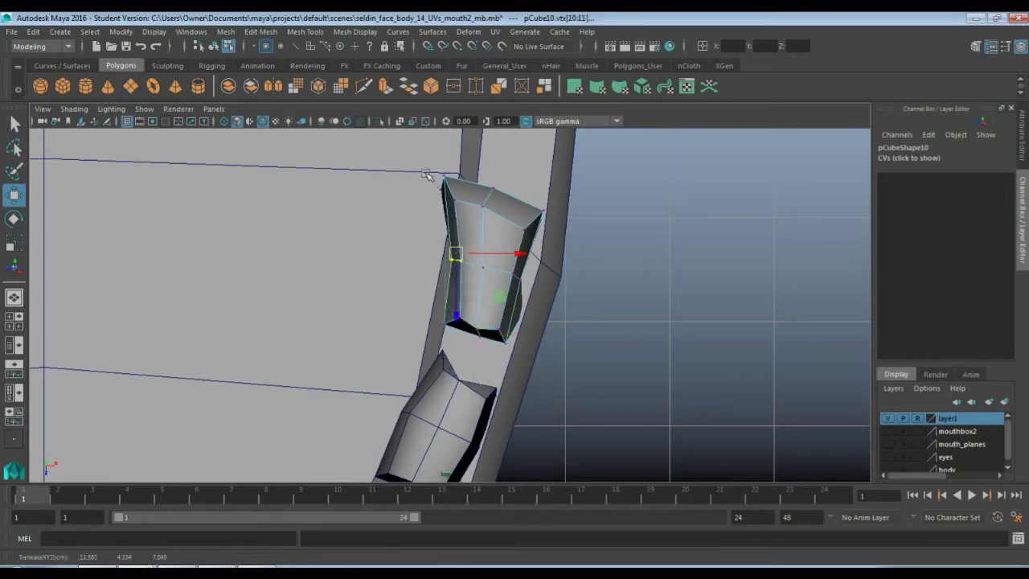
drag(426, 175, 497, 206)
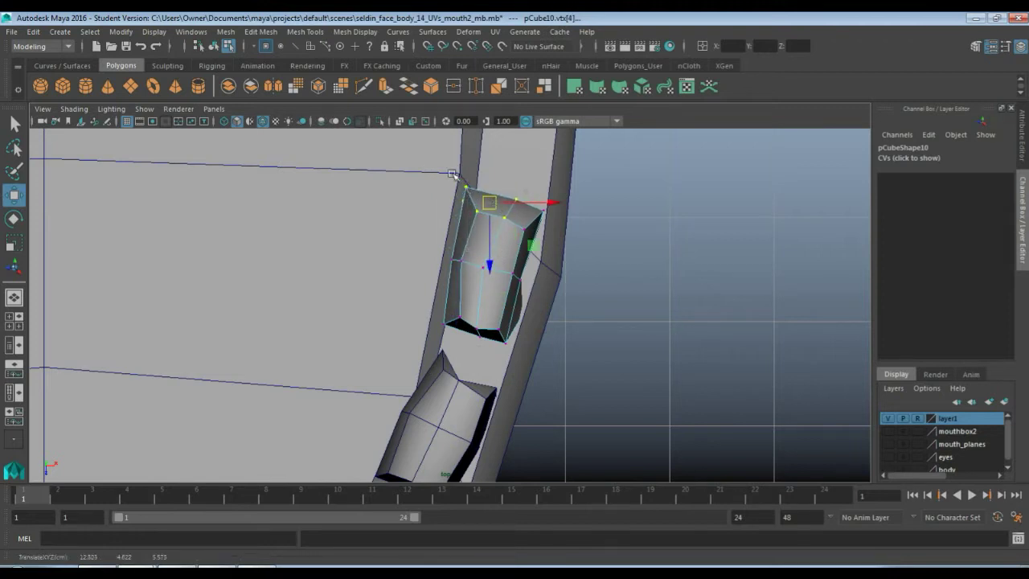
drag(453, 173, 477, 203)
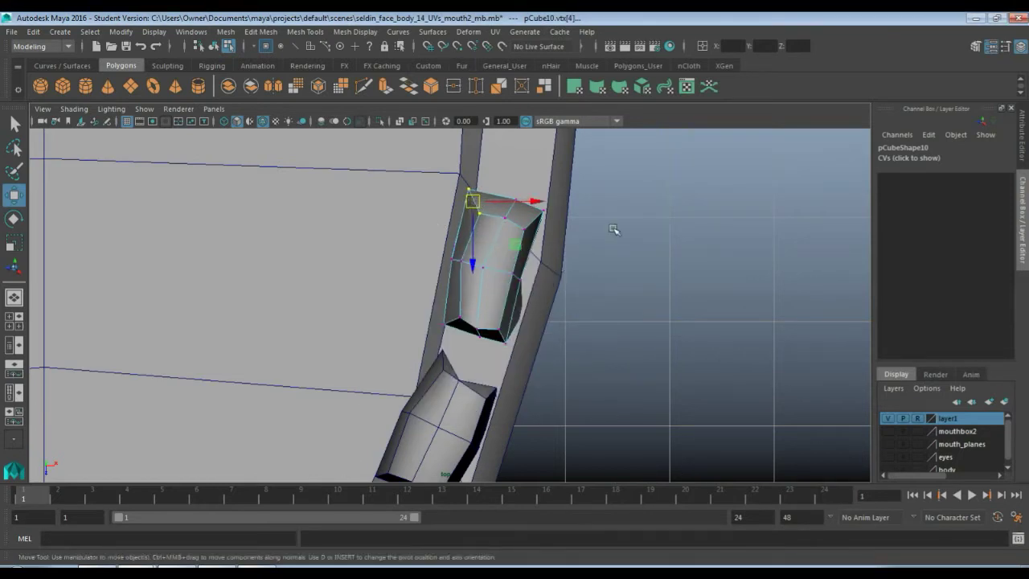
Step: Select two root vertices on the inner side of the fifth tooth
key(space)
key(space)
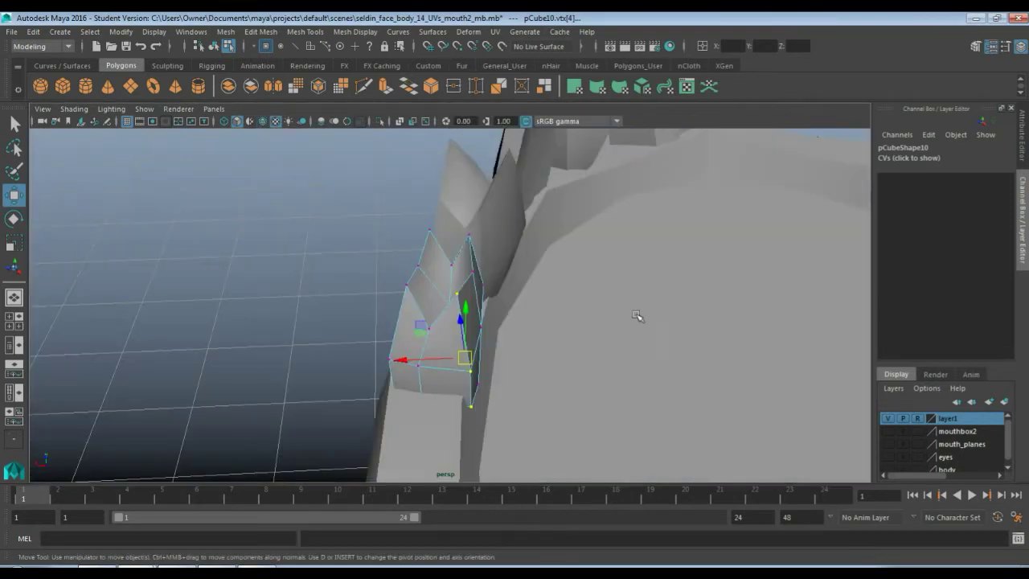
alt+drag(604, 326, 421, 282)
alt+middle_drag(421, 282, 552, 339)
scroll(551, 338, up, 3)
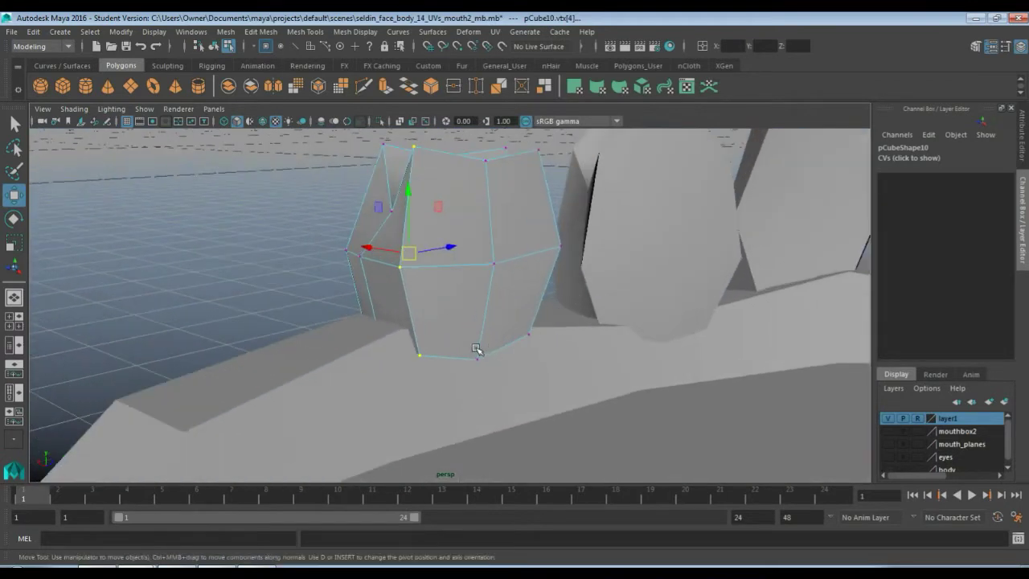
alt+drag(478, 349, 550, 382)
click(483, 298)
shift+click(565, 295)
Step: Return to object selection and shrink the first front tooth uniformly to about 0.108
alt+drag(632, 373, 299, 319)
right_drag(302, 234, 353, 222)
key(r)
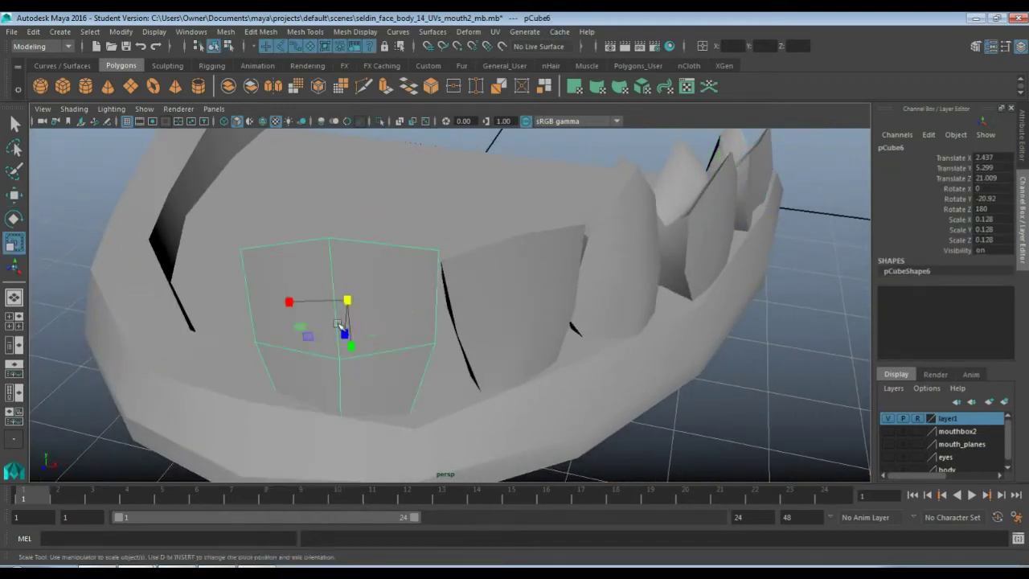
drag(349, 300, 318, 301)
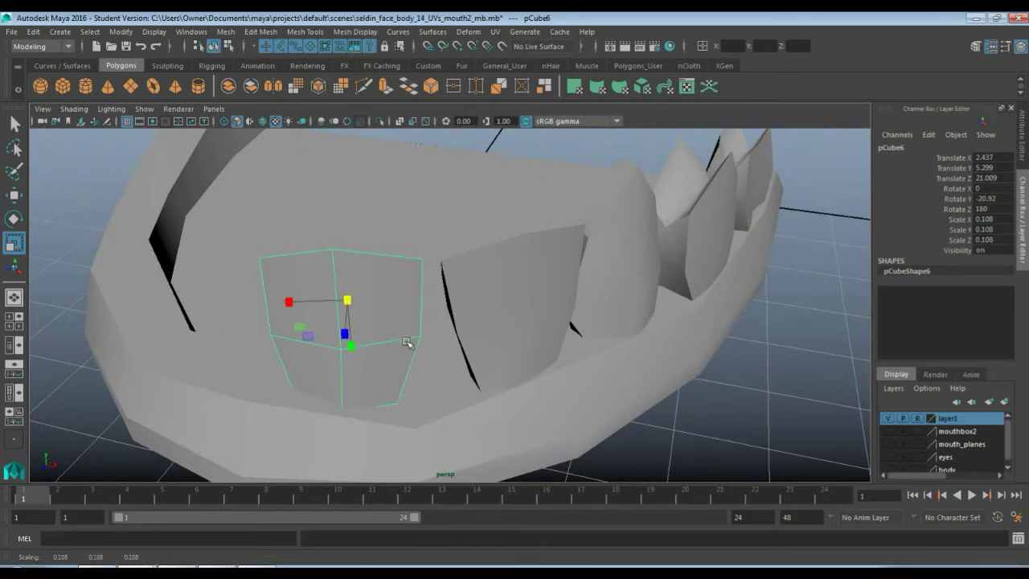
Step: Shrink the second tooth uniformly to about 0.121 and move it along the gum toward the first front tooth
mouse_move(410, 343)
alt+mouse_down()
mouse_move(351, 325)
mouse_move(391, 351)
alt+mouse_up()
key(w)
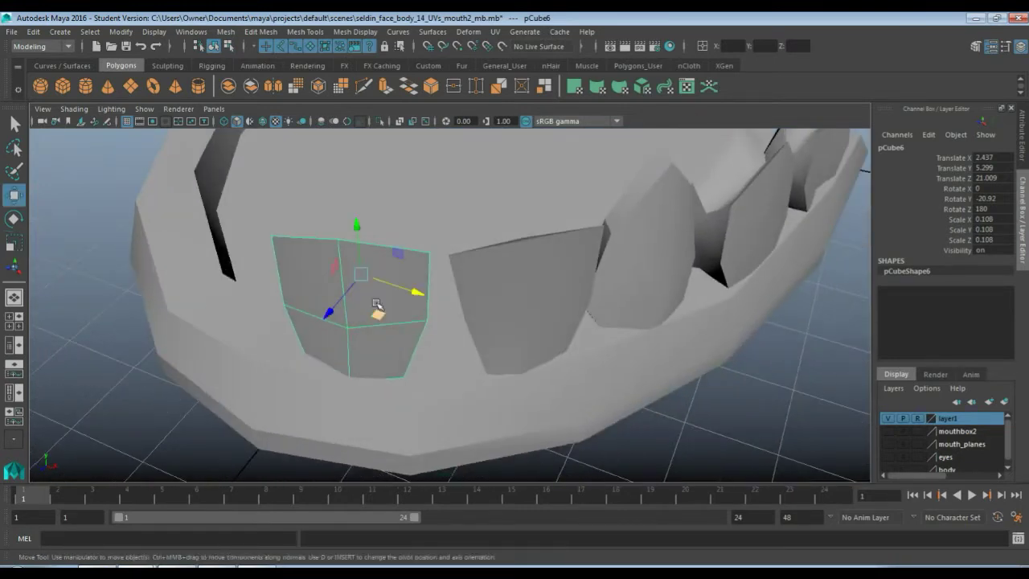
click(533, 322)
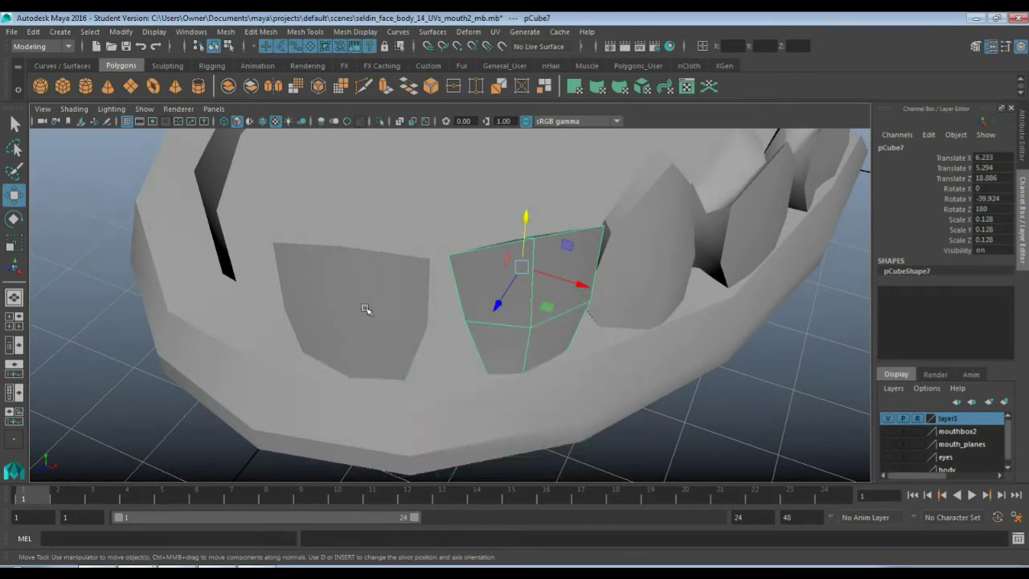
key(space)
key(space)
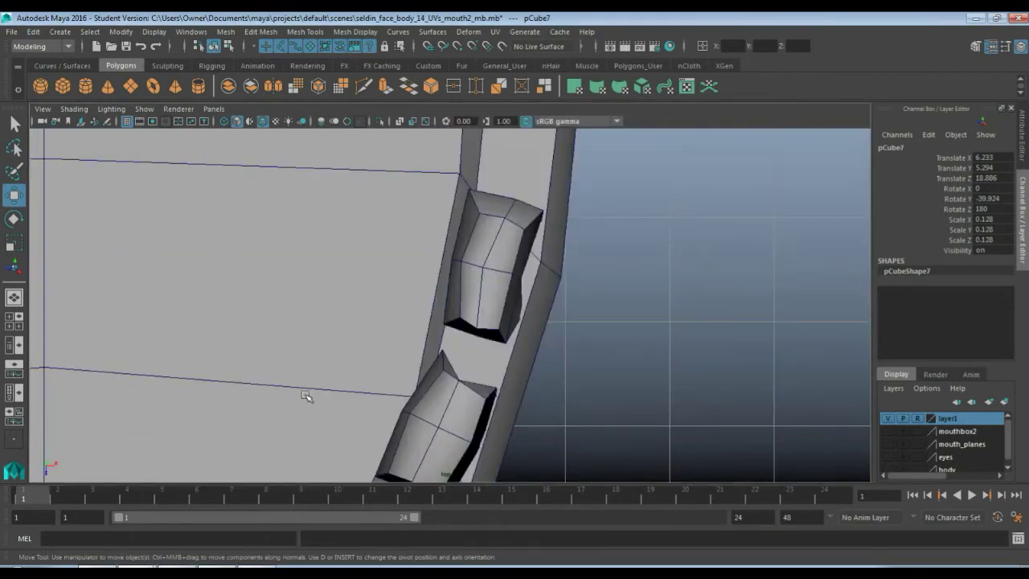
scroll(305, 396, down, 5)
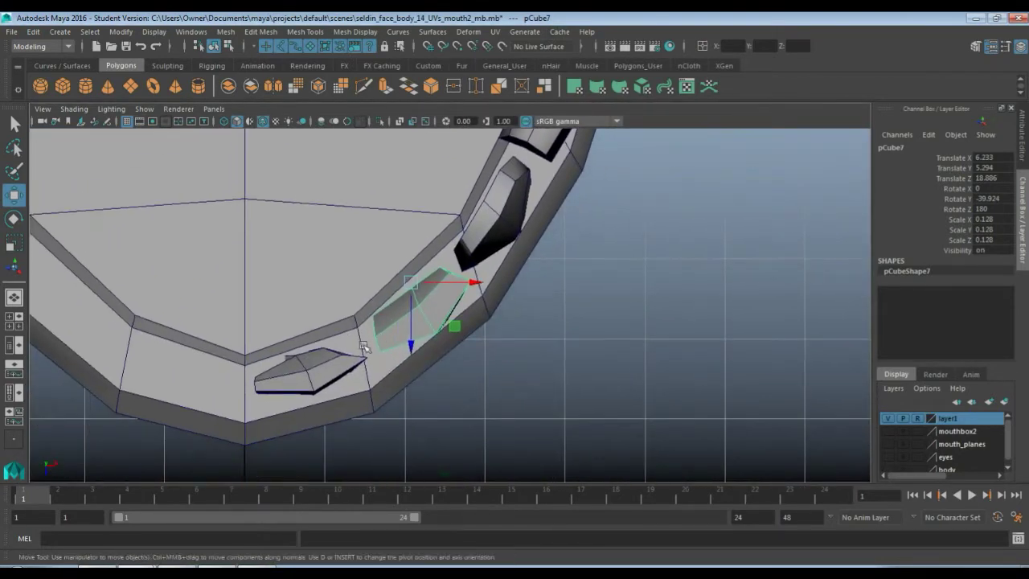
scroll(341, 388, up, 1)
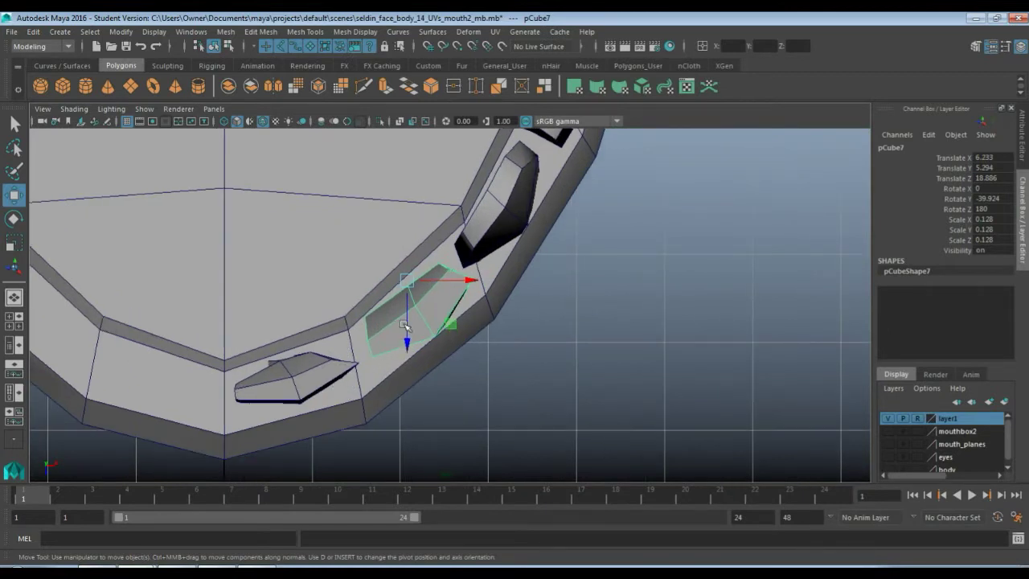
key(r)
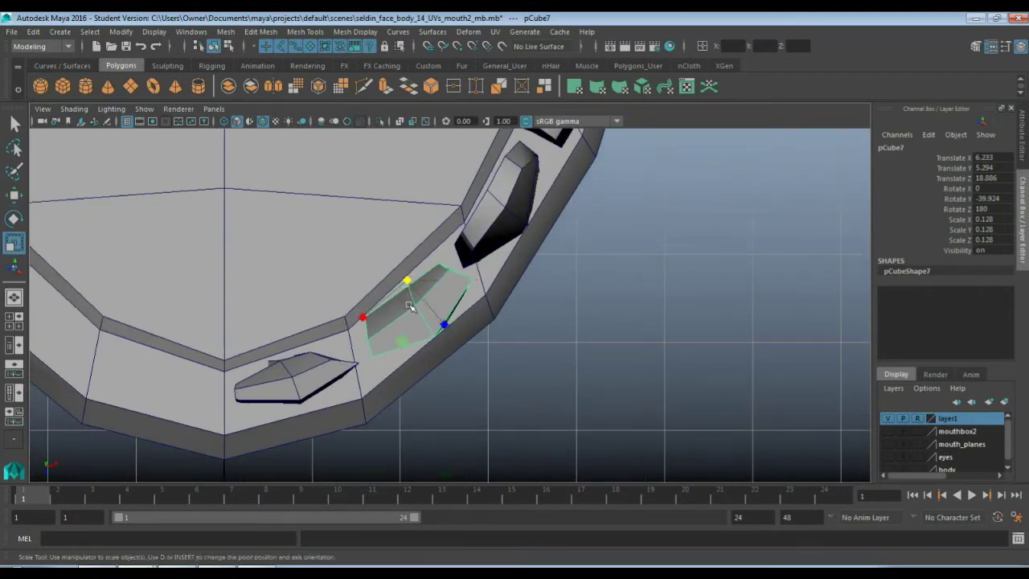
drag(409, 282, 397, 294)
key(w)
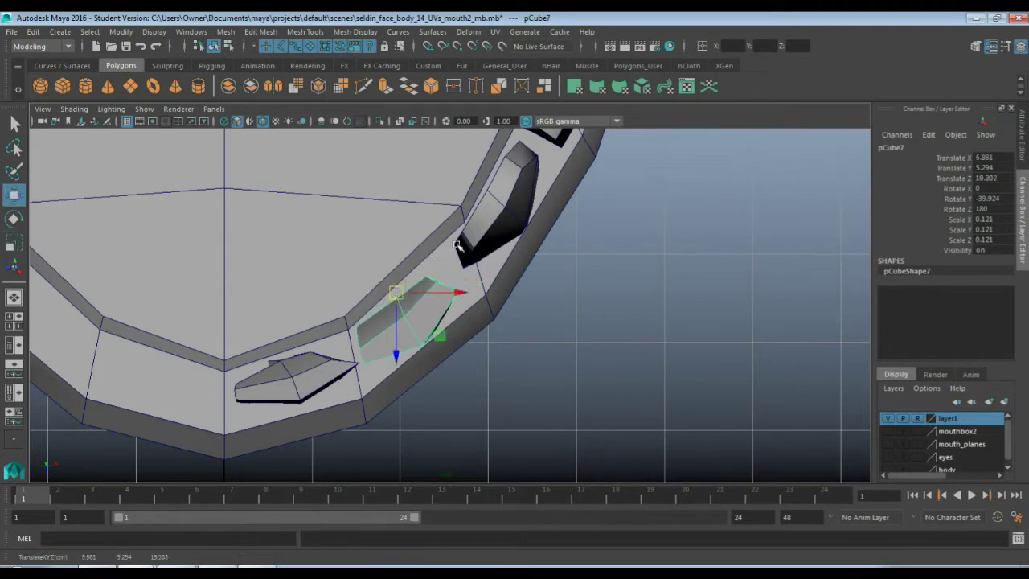
Step: Shrink the third tooth uniformly and move it forward along the gum, closer to the second tooth
click(459, 246)
key(r)
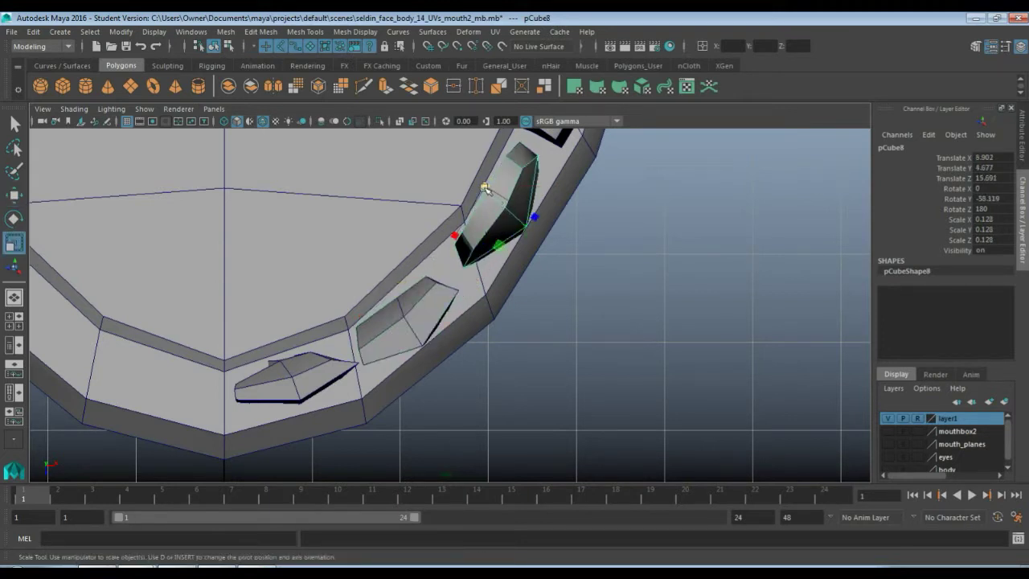
drag(484, 188, 399, 283)
key(w)
Step: Shift the fourth and fifth teeth forward along the gum to close the gaps, with the fifth at about X 12.13, Z 8.89
click(411, 275)
alt+middle_drag(450, 222, 421, 322)
click(430, 210)
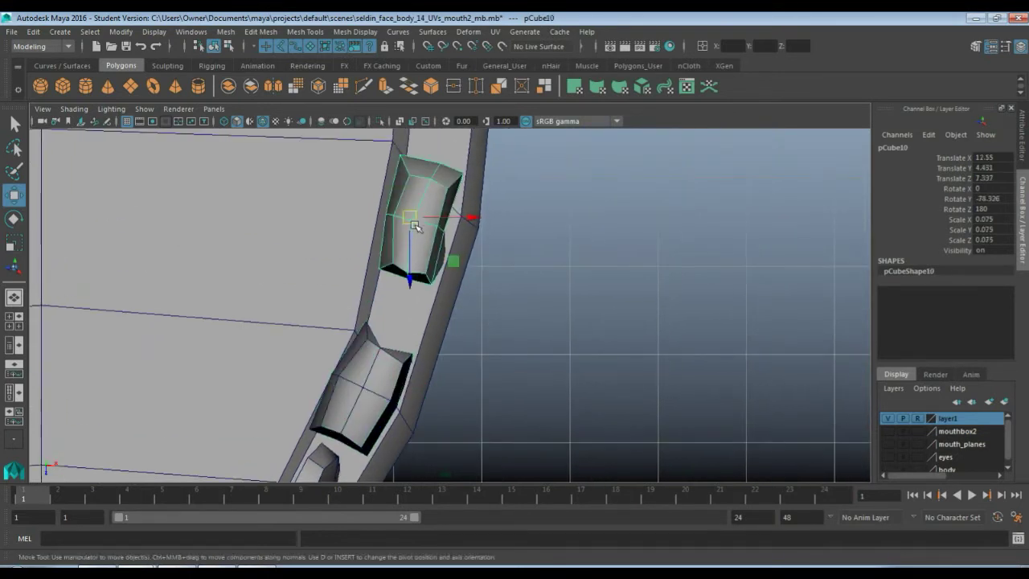
drag(409, 213, 402, 261)
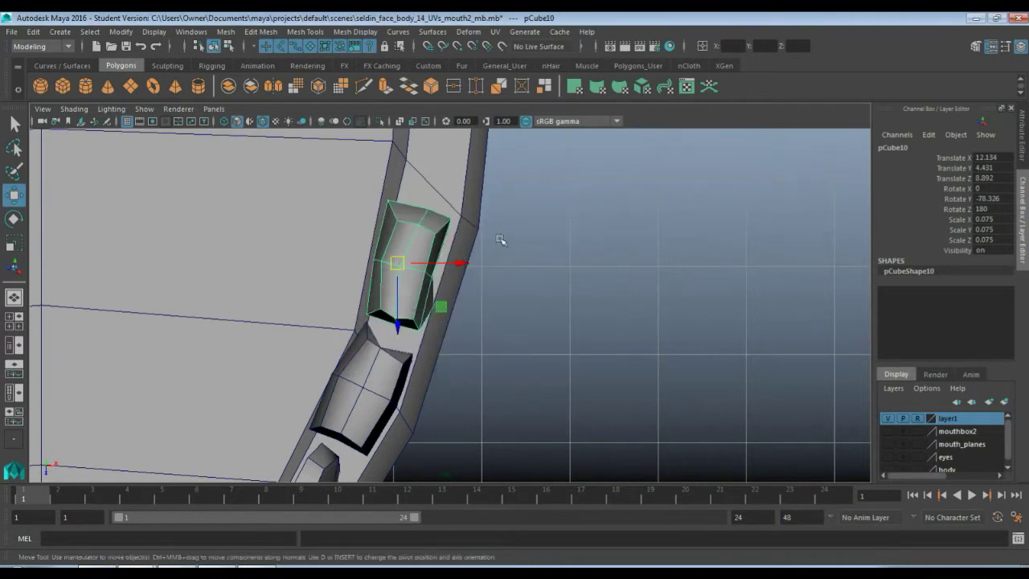
key(space)
key(space)
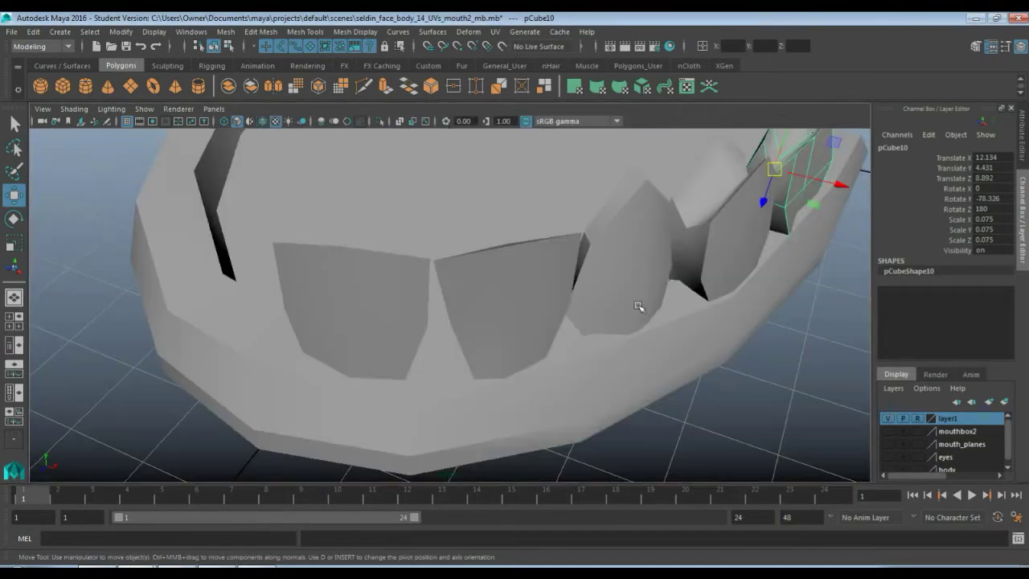
Step: Shrink the fourth tooth uniformly to scale about 0.088, 0.088, 0.051 and nudge it toward the third tooth
alt+drag(639, 306, 376, 311)
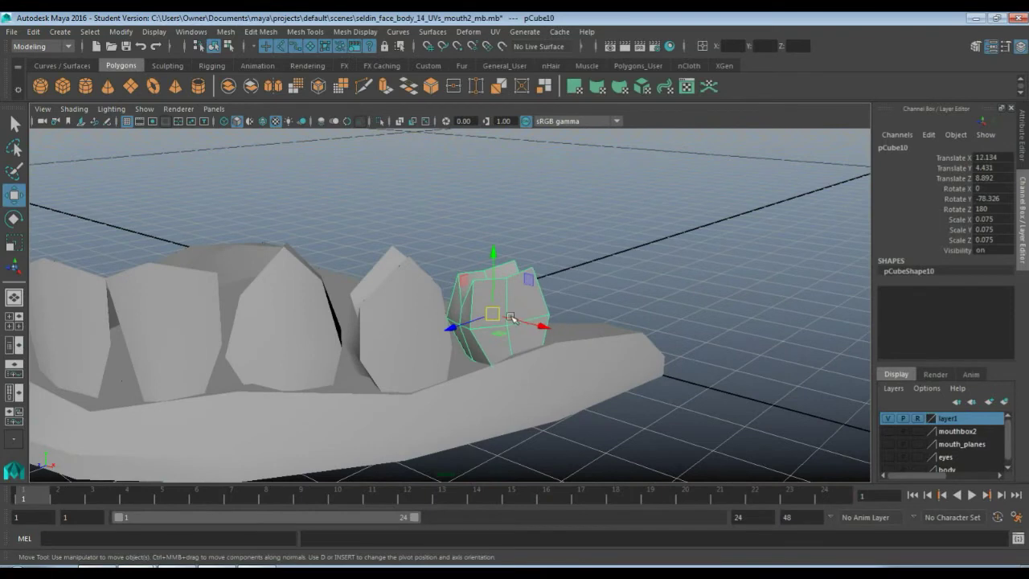
alt+drag(512, 317, 402, 317)
click(421, 312)
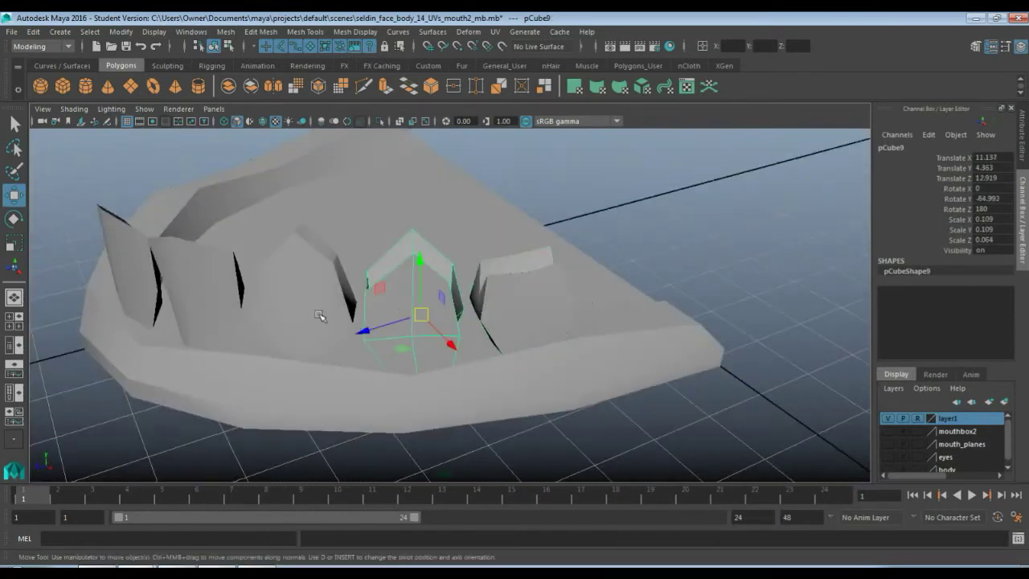
alt+drag(319, 315, 374, 359)
key(r)
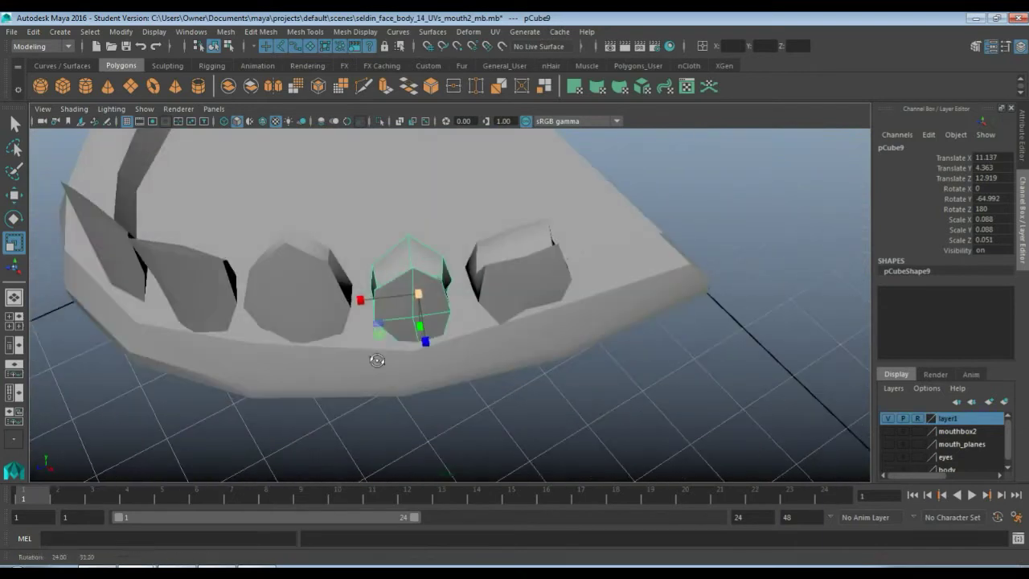
key(w)
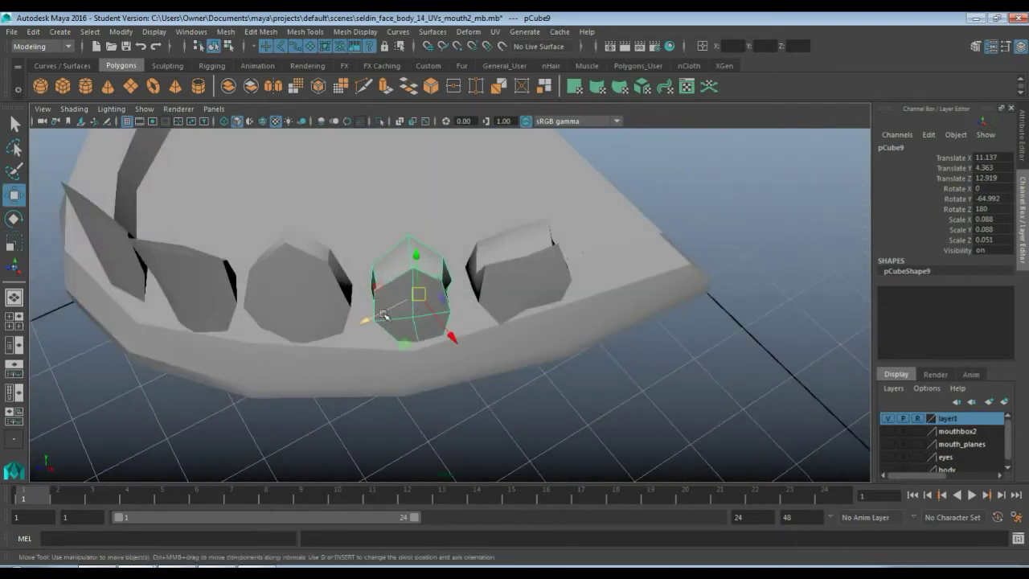
drag(384, 315, 371, 316)
Step: Enlarge the fifth tooth uniformly to about 0.086, rotate it to about -70.3 in Y and shift it inward to about X 11.95
click(505, 311)
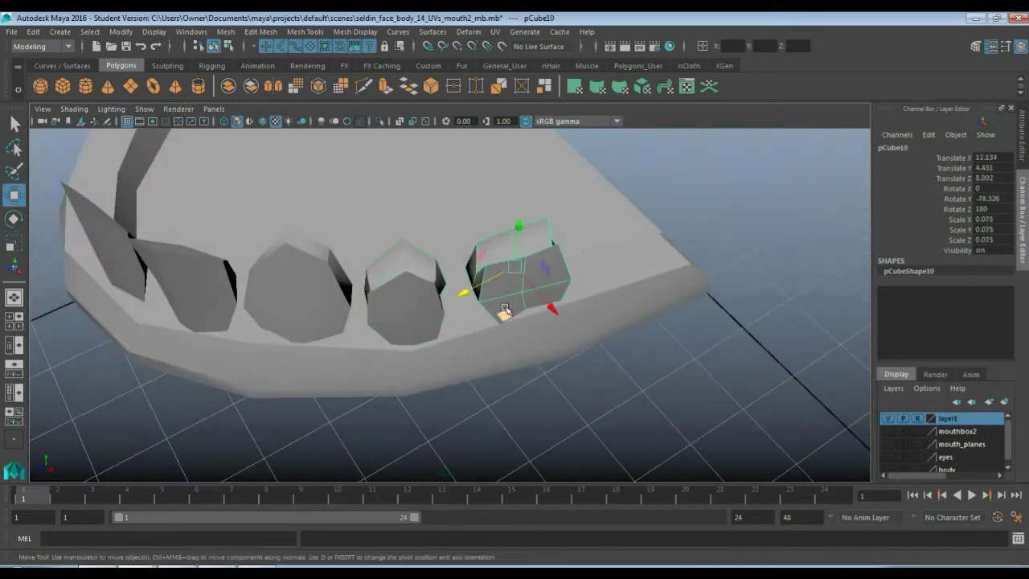
key(r)
drag(513, 266, 517, 265)
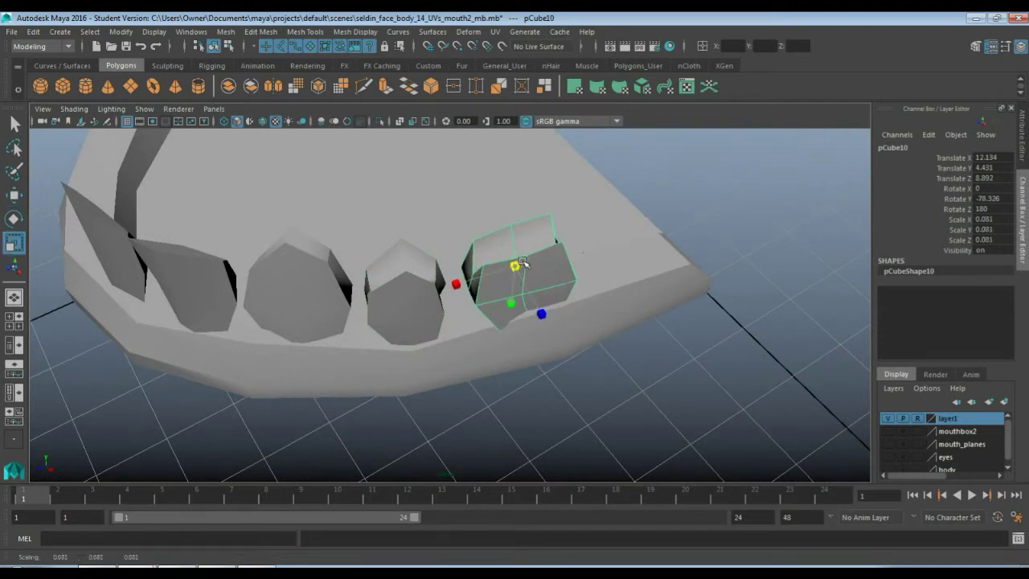
key(w)
key(e)
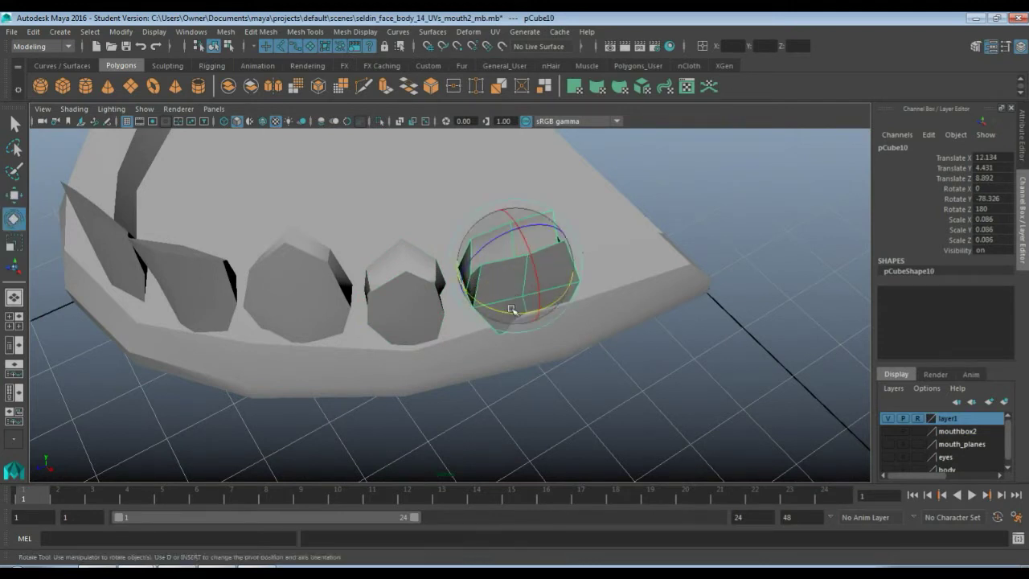
drag(523, 317, 546, 302)
key(w)
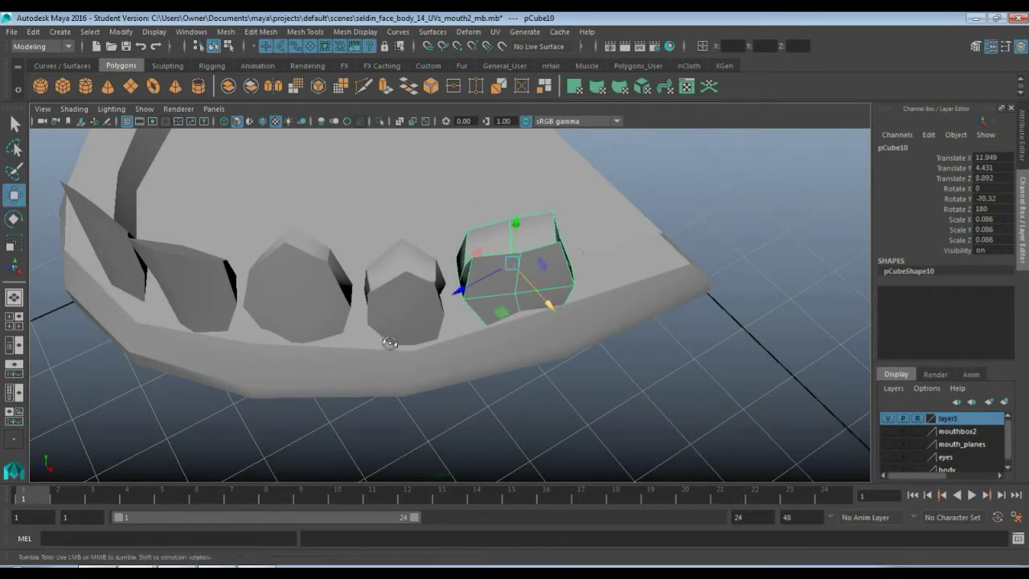
Step: Move the two root vertices on the fifth tooth's inner side outward so they sink into the gum
alt+drag(390, 343, 321, 431)
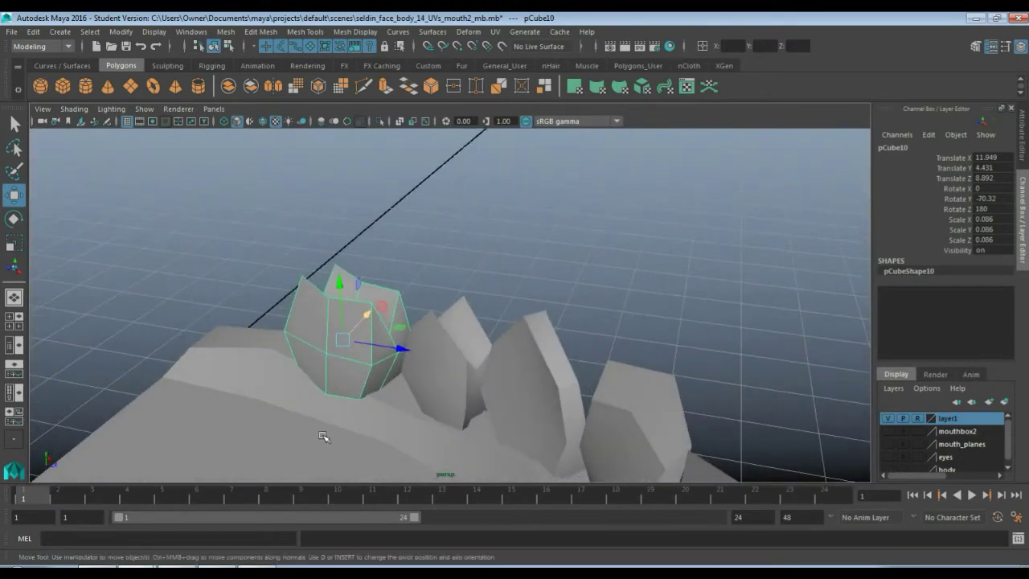
scroll(324, 429, up, 6)
alt+drag(441, 355, 472, 363)
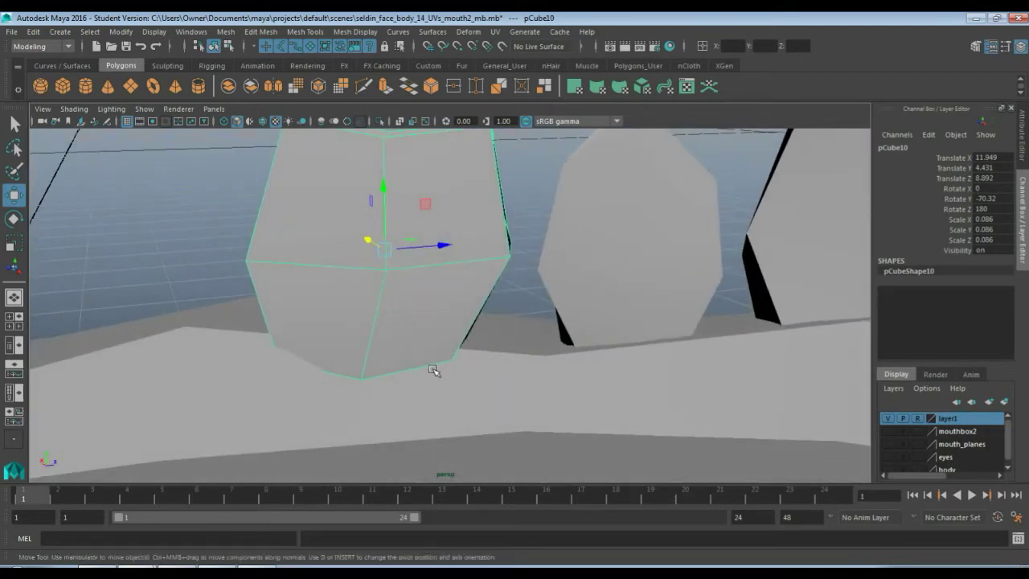
key(F8)
click(357, 382)
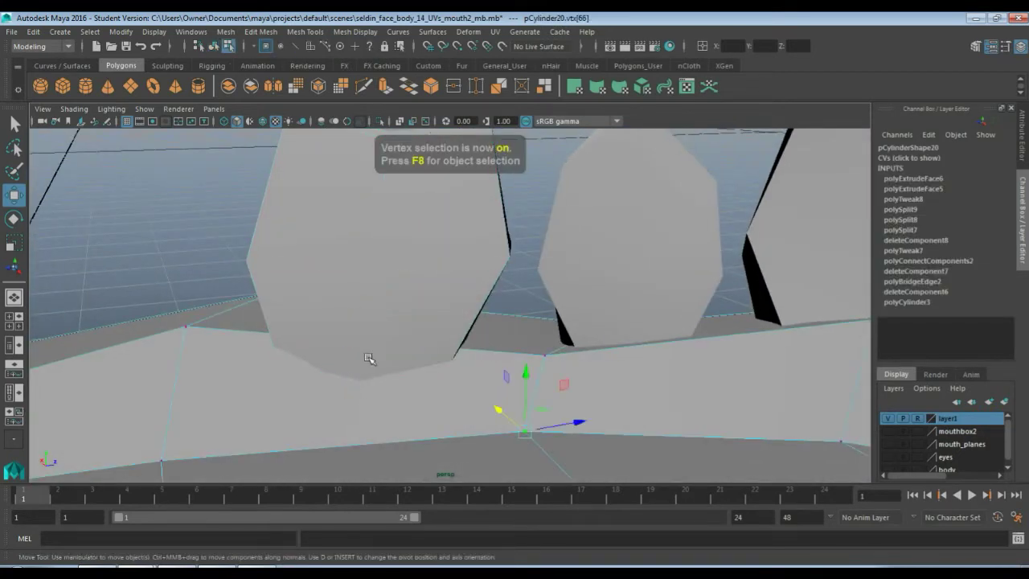
click(347, 275)
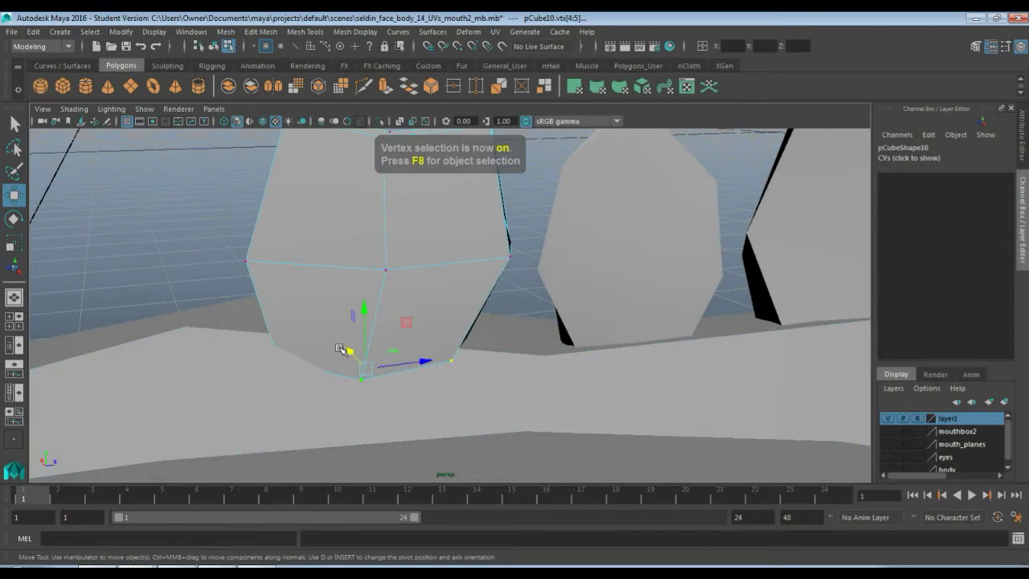
drag(340, 350, 346, 341)
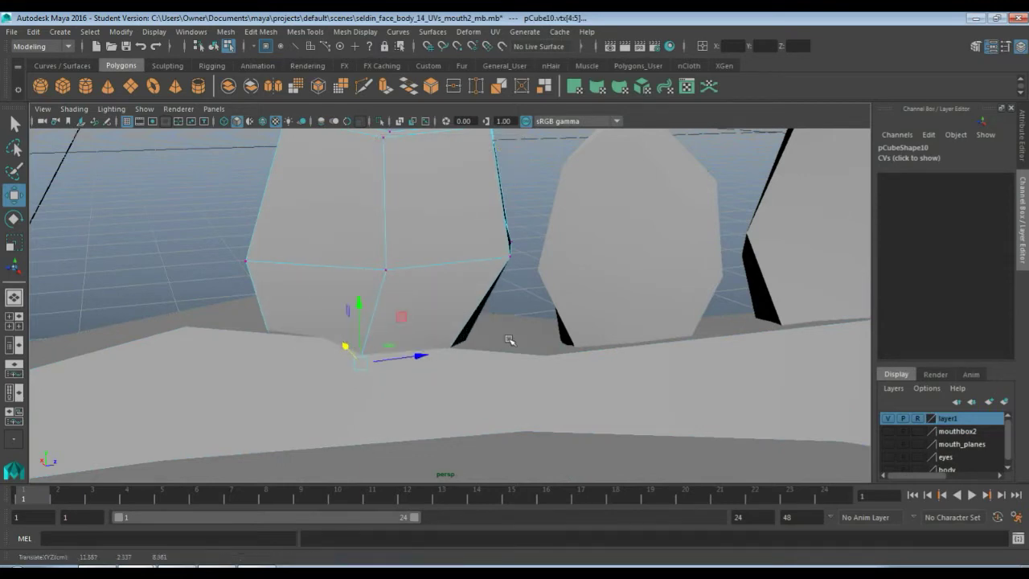
Step: Pull the fifth tooth's middle root vertex and the vertex above it on the outer side outward toward the gum's outer edge
alt+drag(509, 340, 285, 371)
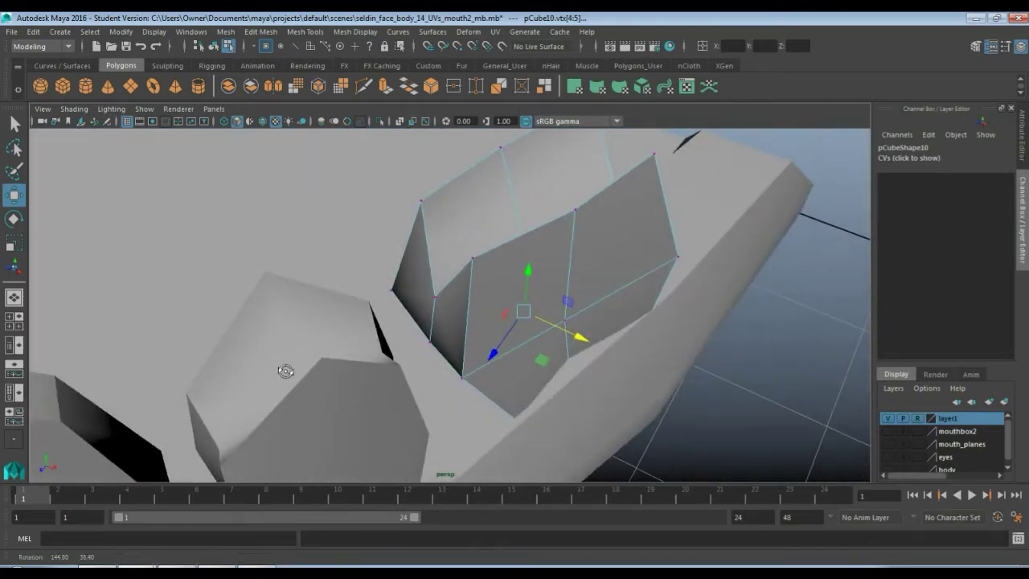
click(598, 392)
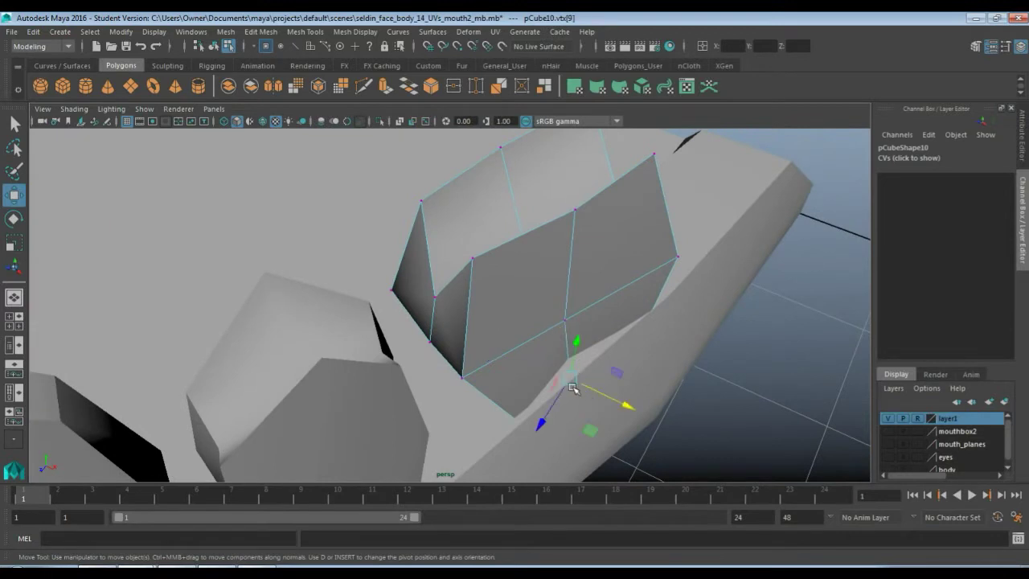
drag(601, 391, 609, 399)
drag(619, 401, 620, 403)
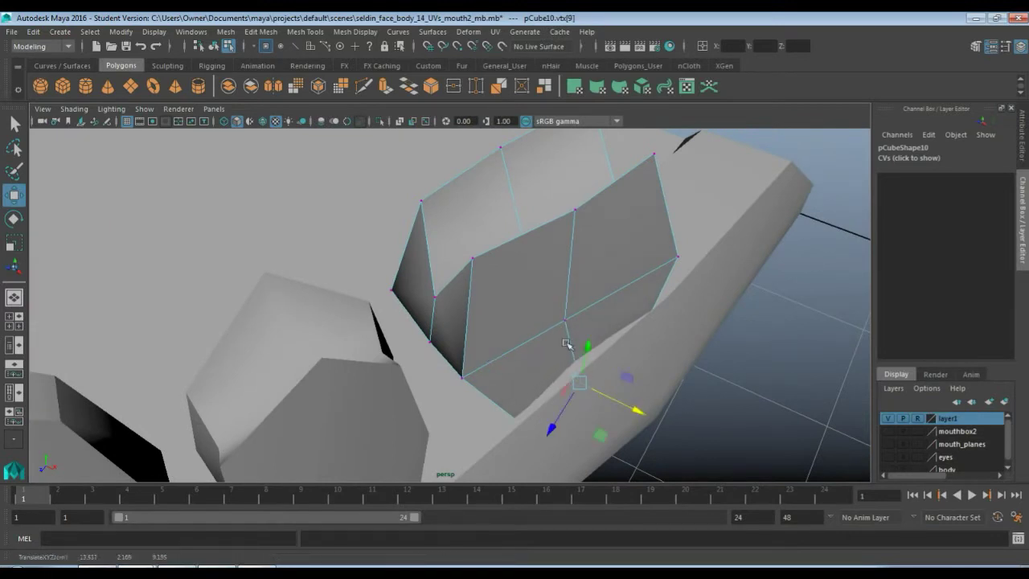
click(565, 320)
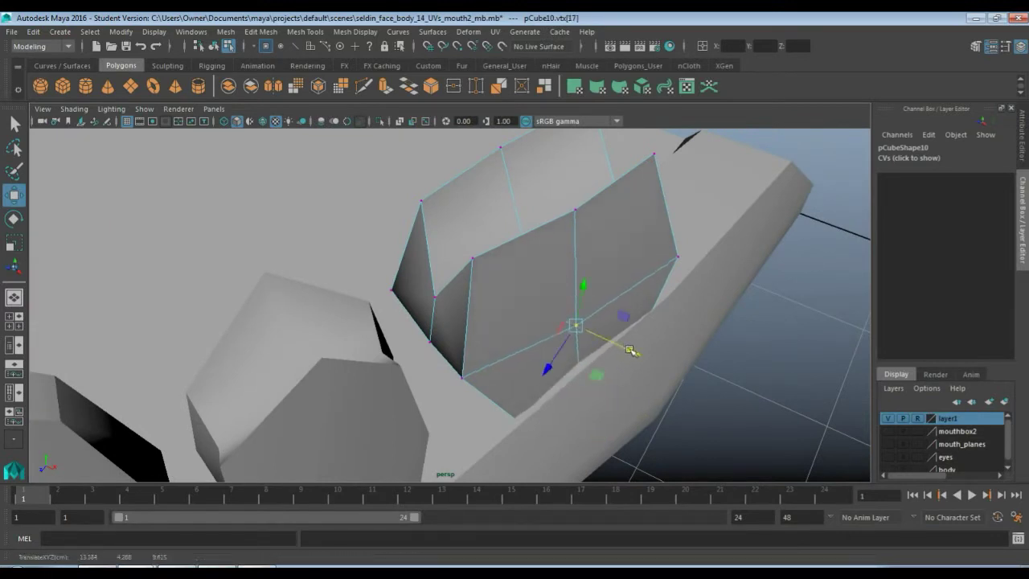
alt+drag(632, 351, 644, 294)
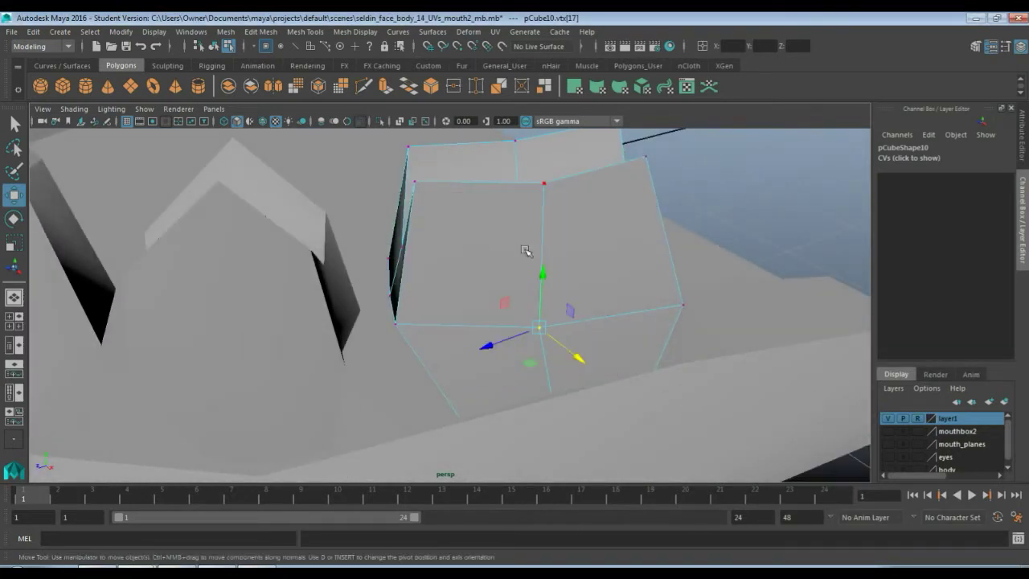
Step: Return to object selection, duplicate the fifth tooth and place the copy behind it on the gum at about X 13.09, Z 3.83
key(space)
key(space)
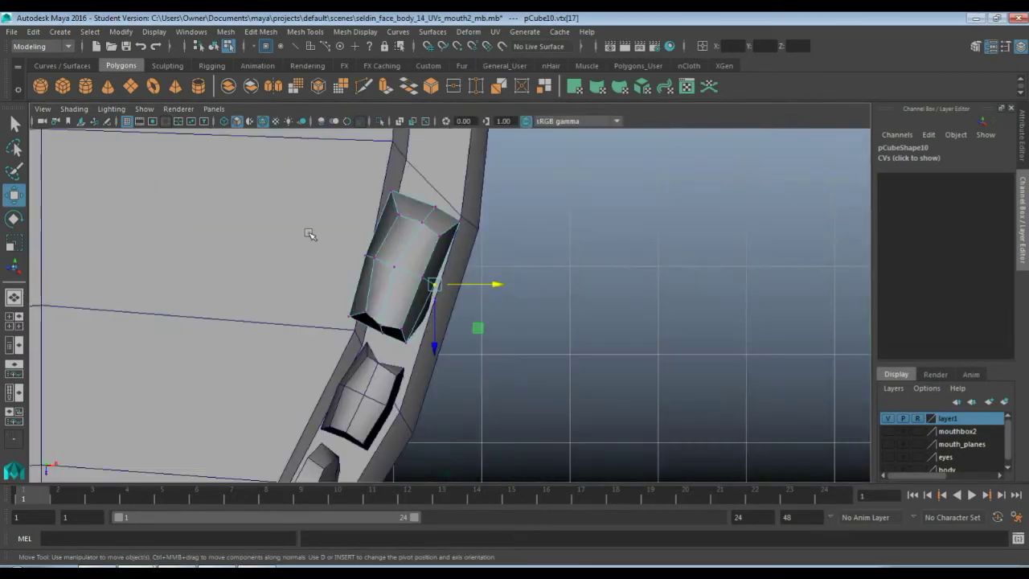
right_drag(385, 252, 423, 222)
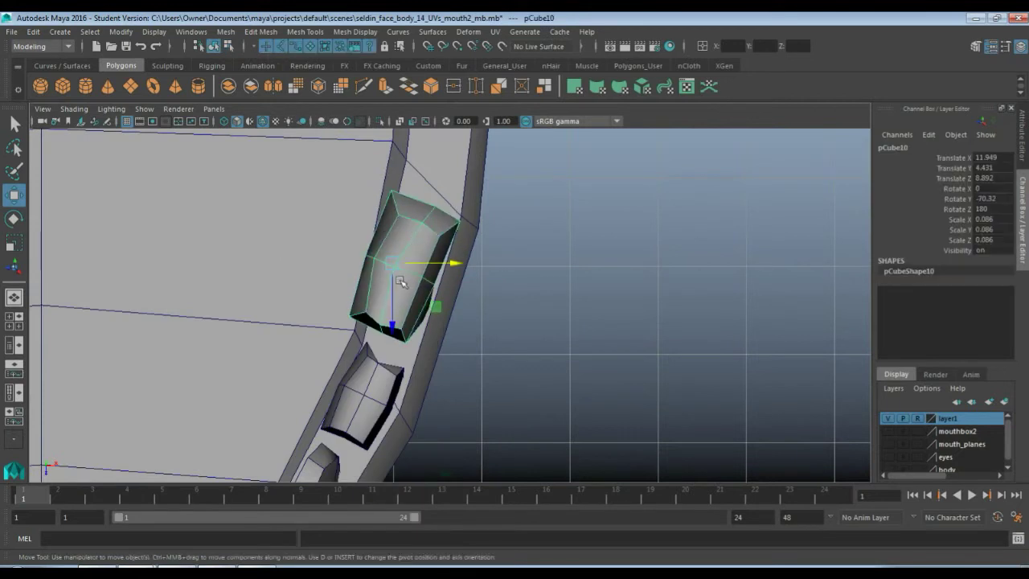
alt+drag(453, 260, 454, 259)
alt+middle_drag(487, 235, 512, 345)
key(ctrl+d)
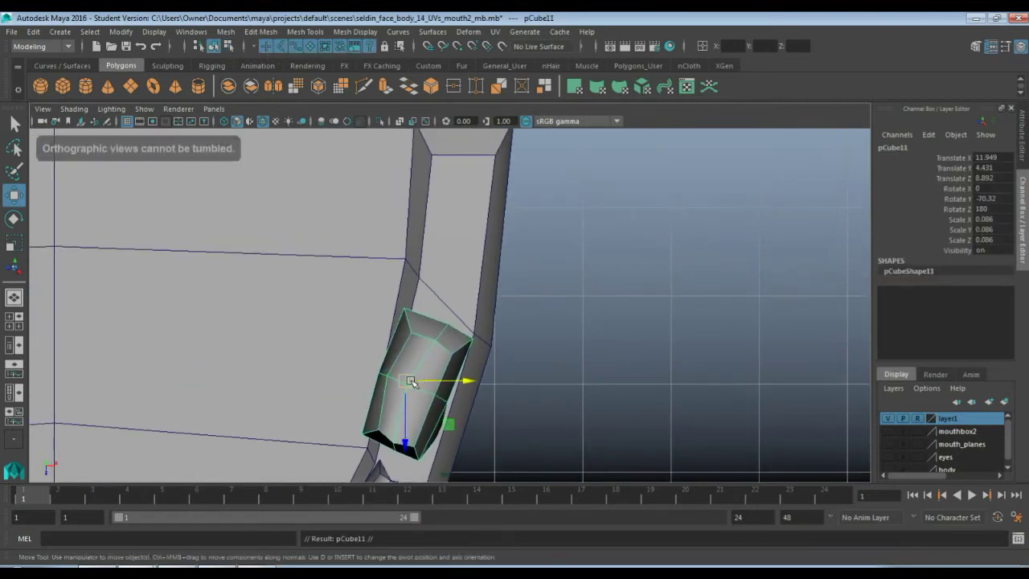
drag(410, 381, 443, 234)
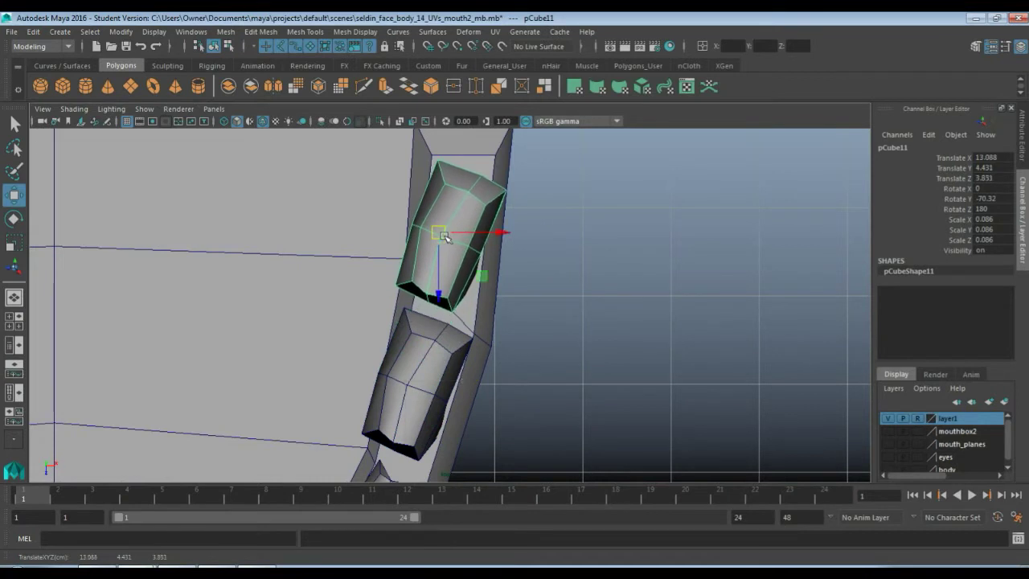
Step: Rotate the sixth tooth to about -87.3 in Y so it lines up with the gum's rear section
key(e)
drag(460, 285, 473, 277)
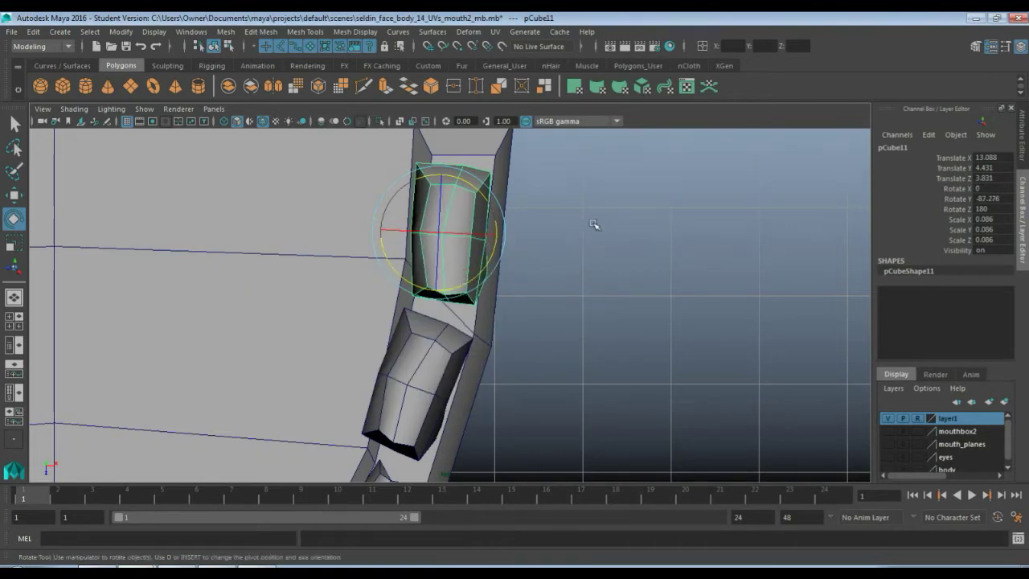
key(space)
key(space)
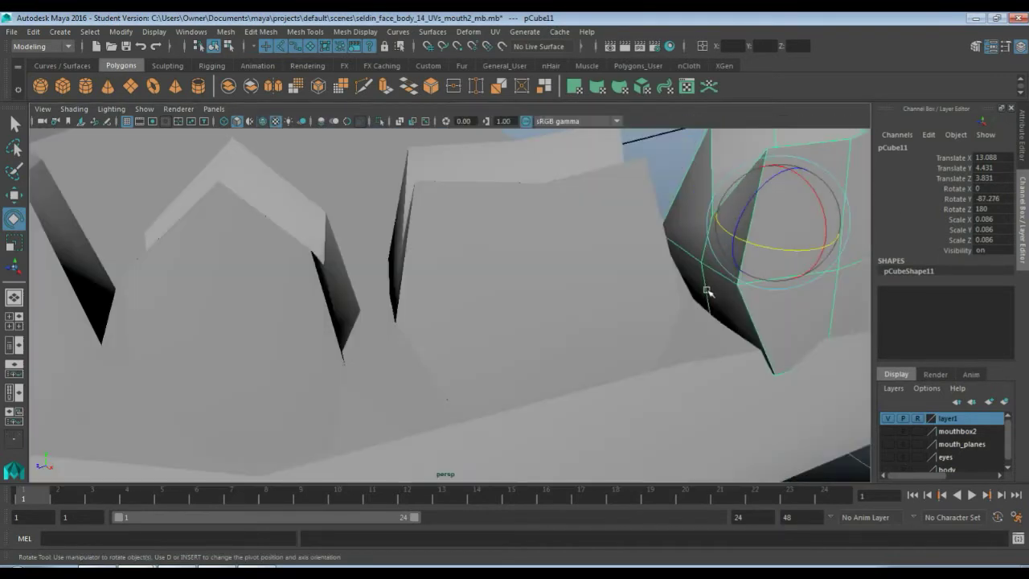
Step: Switch the sixth tooth to vertex editing and move its protruding front outer root vertex inward so it sinks into the gum
alt+drag(705, 287, 602, 351)
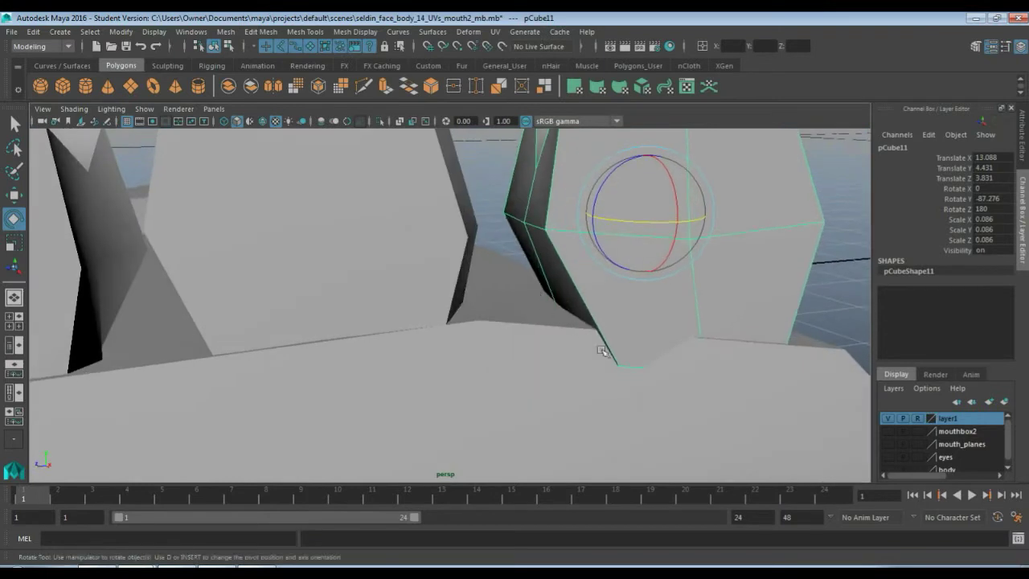
key(F8)
click(617, 367)
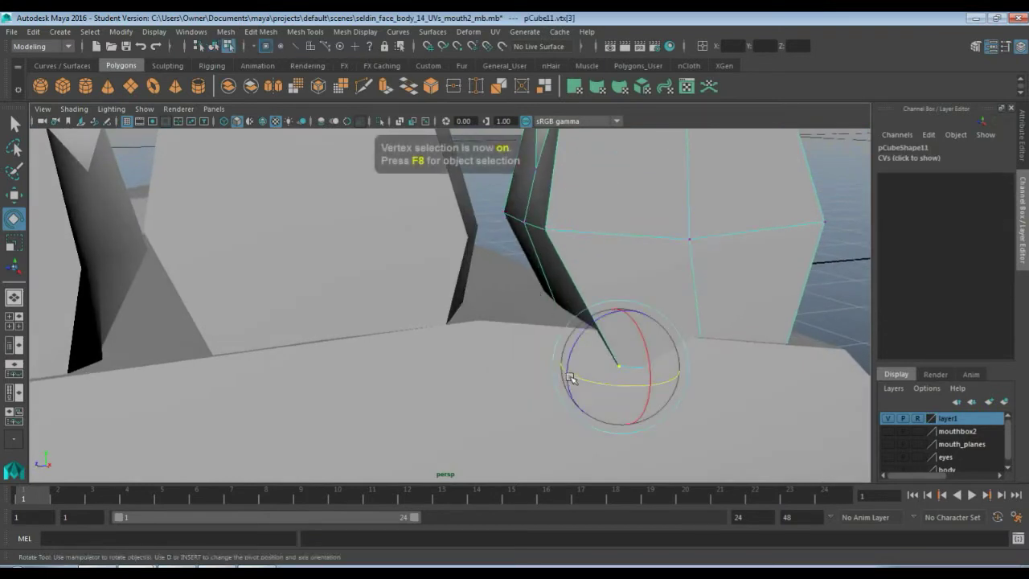
key(w)
click(645, 376)
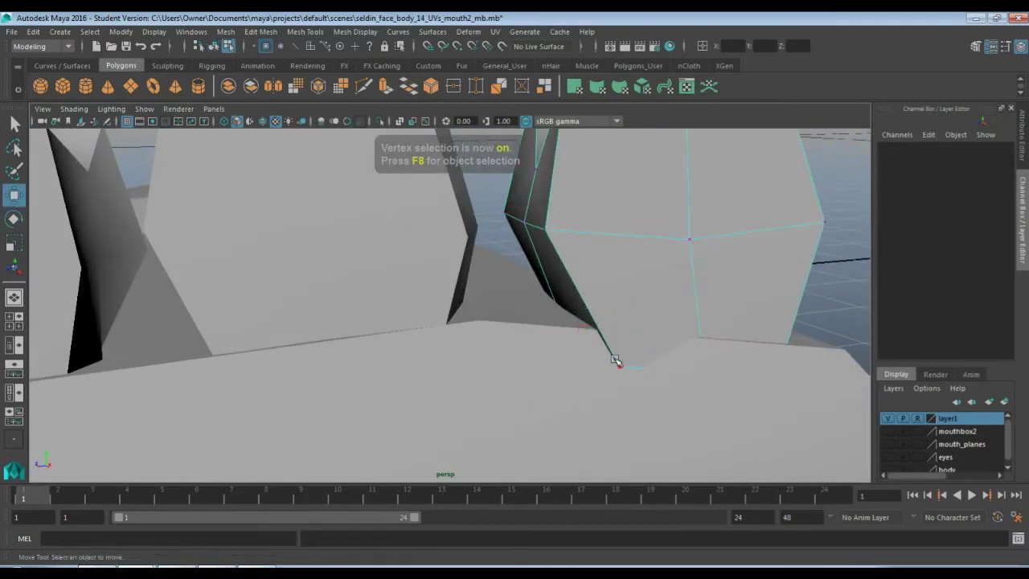
click(618, 366)
click(591, 207)
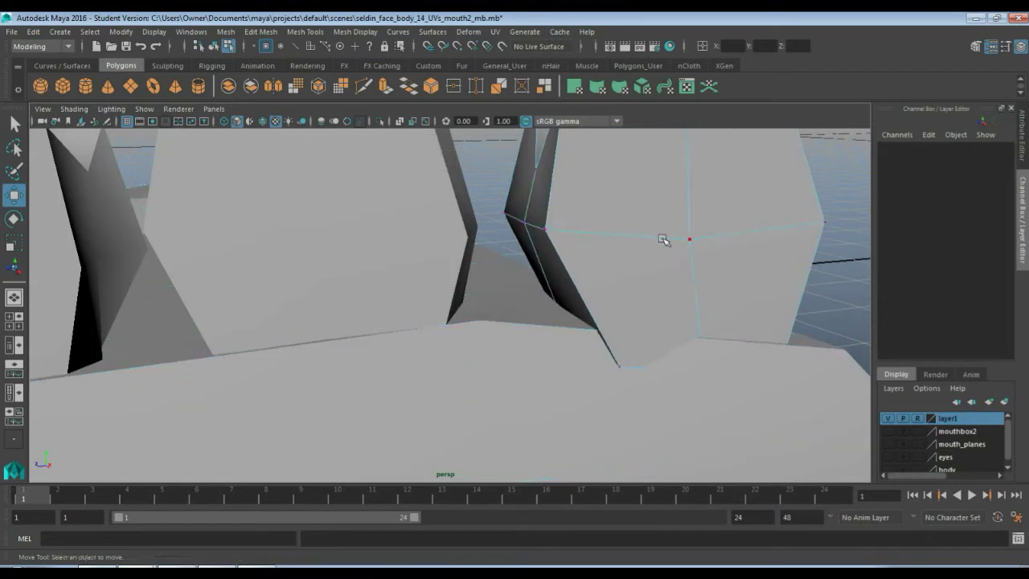
click(618, 366)
drag(655, 384, 643, 379)
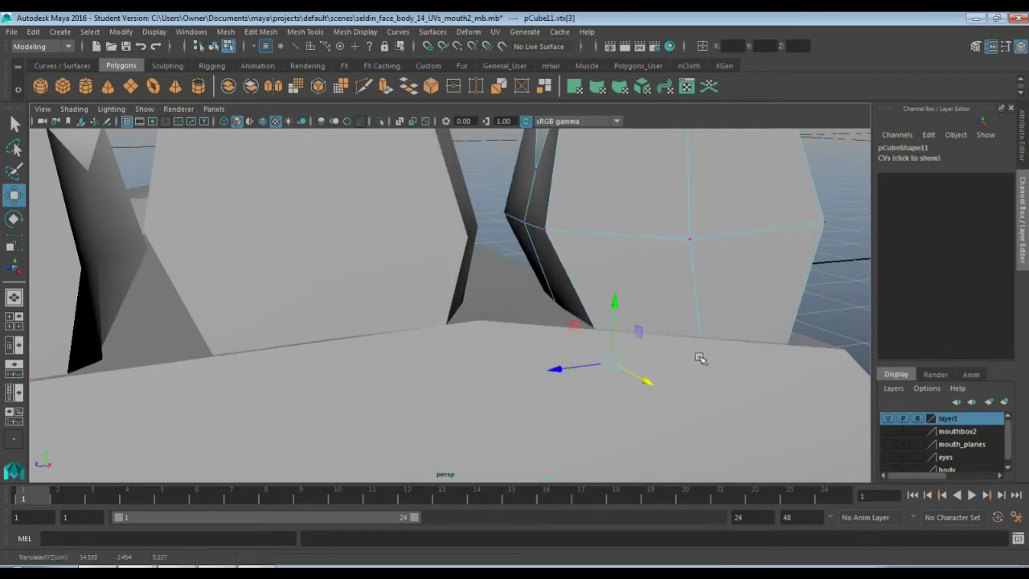
Step: Lower the sixth tooth's rear inner root vertex into the gum and review the whole tooth row from the front
alt+drag(740, 372, 548, 362)
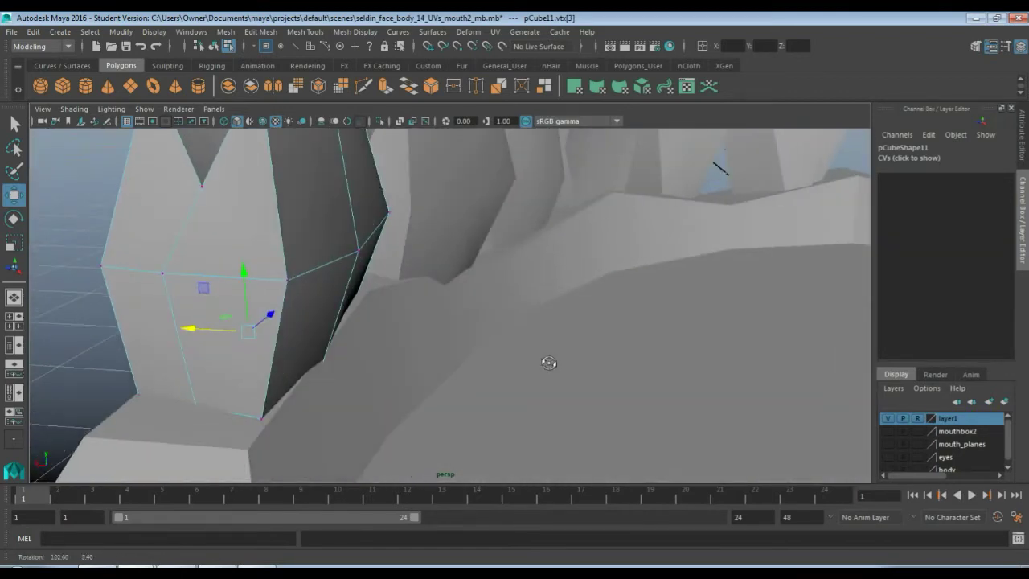
click(262, 418)
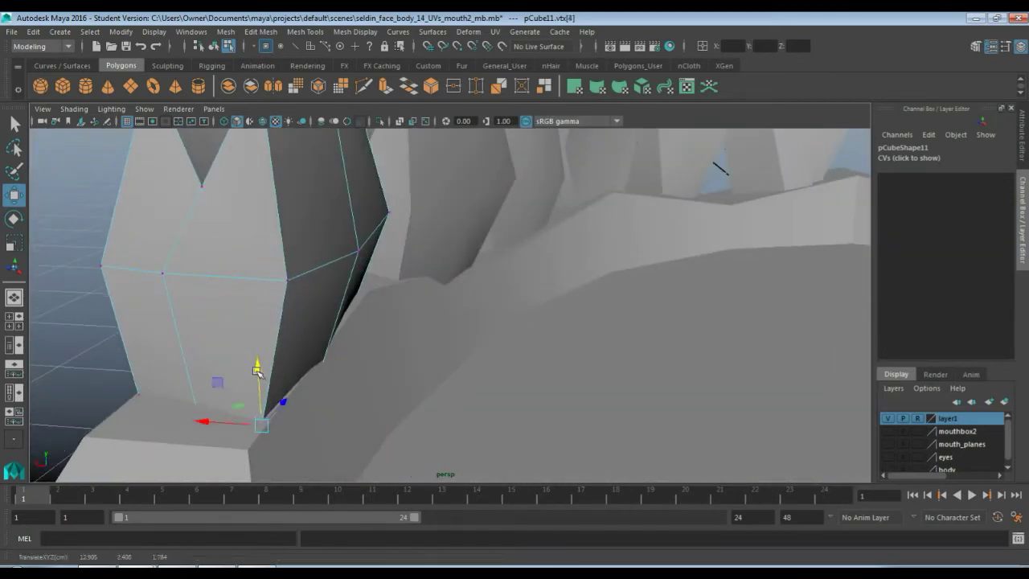
alt+drag(257, 370, 289, 386)
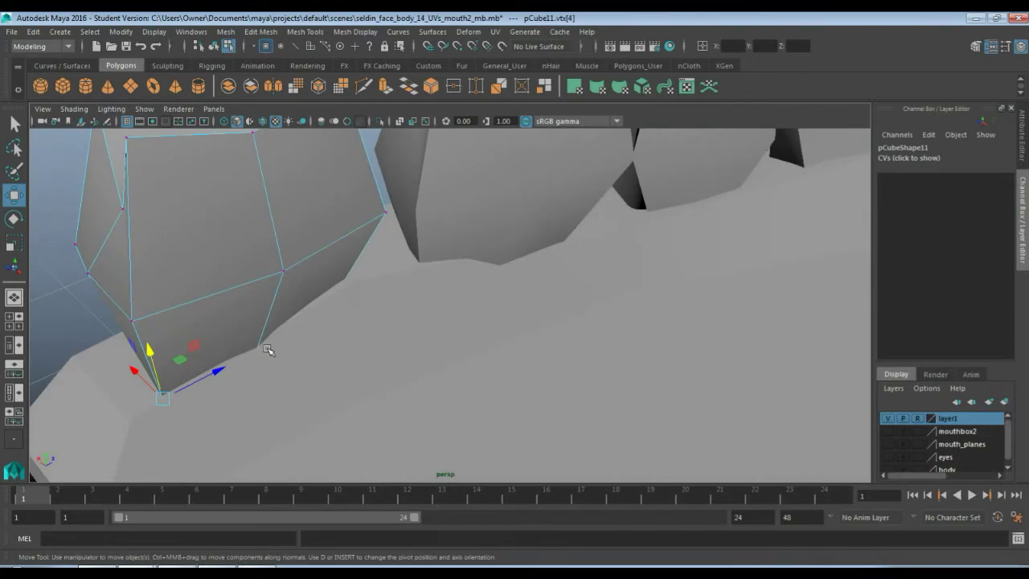
alt+drag(335, 307, 418, 302)
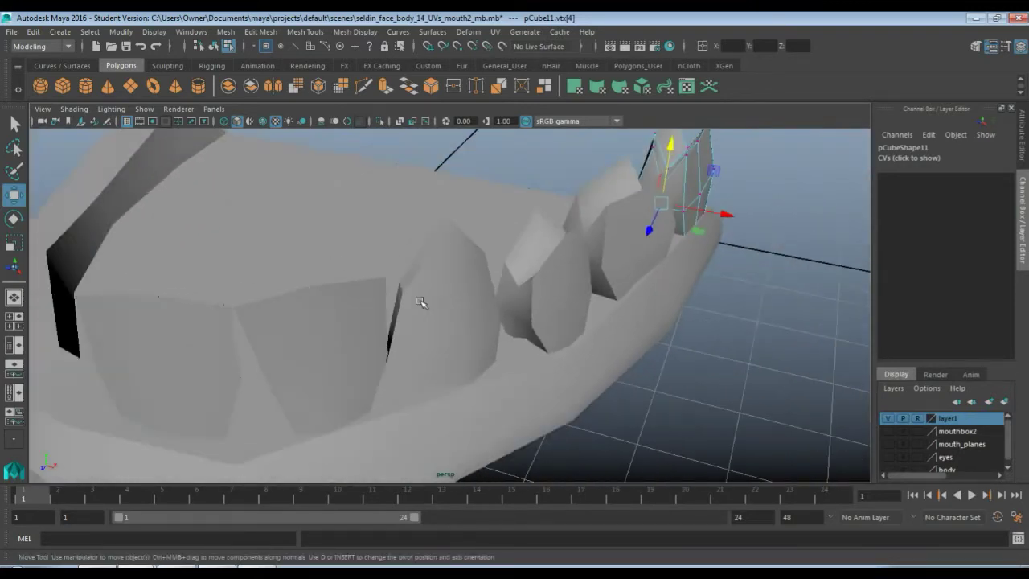
scroll(420, 302, down, 1)
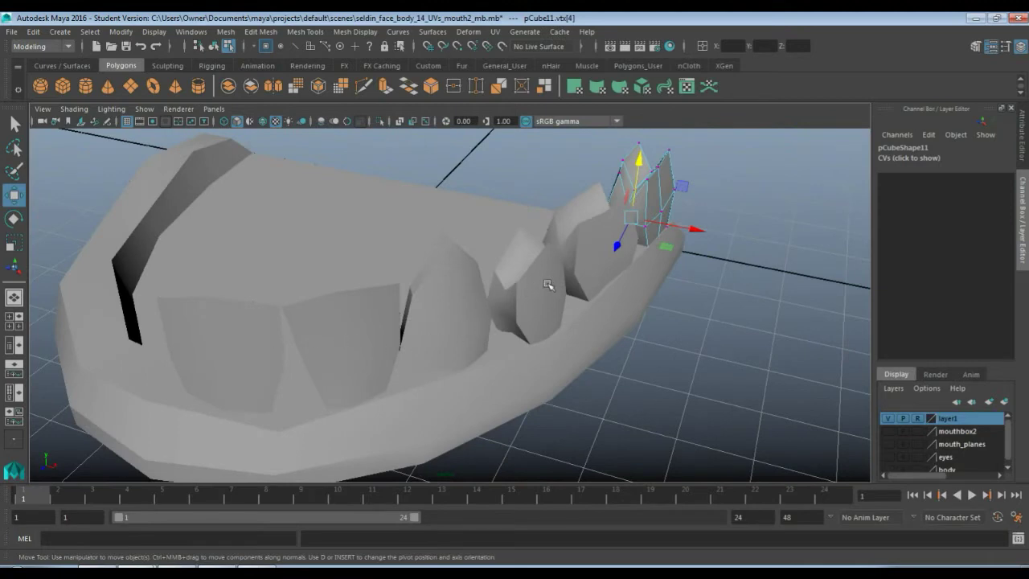
alt+drag(546, 285, 379, 337)
scroll(391, 339, down, 3)
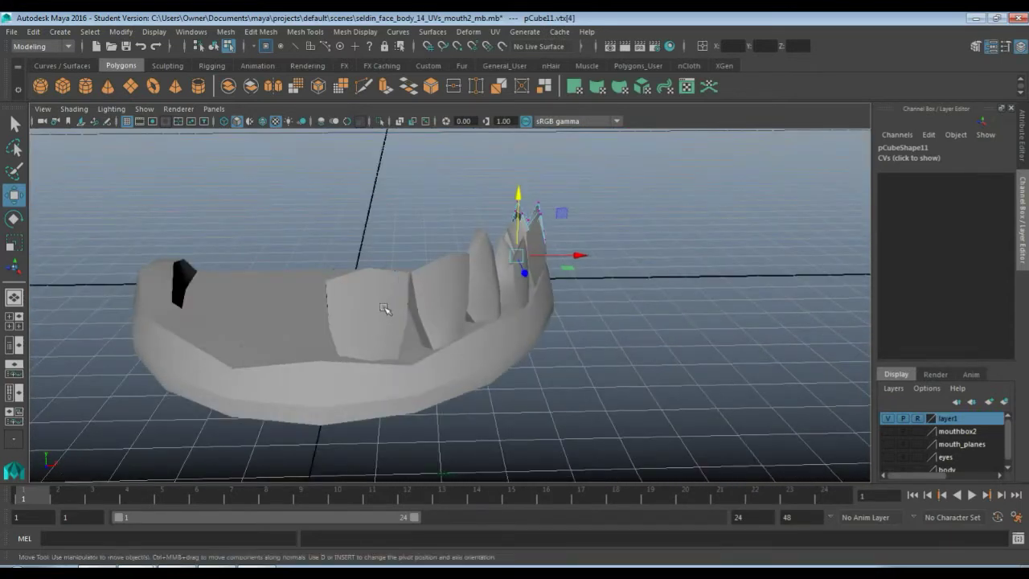
Step: Return to object selection and combine all six teeth into one mesh
click(385, 319)
right_drag(388, 296, 458, 218)
alt+drag(424, 290, 404, 300)
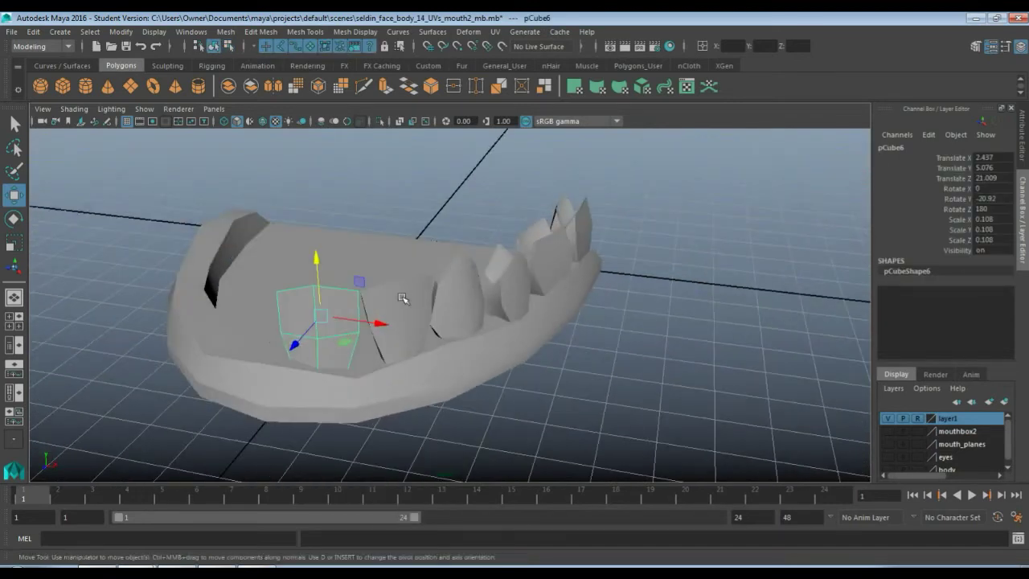
shift+click(390, 309)
shift+click(466, 288)
shift+click(514, 283)
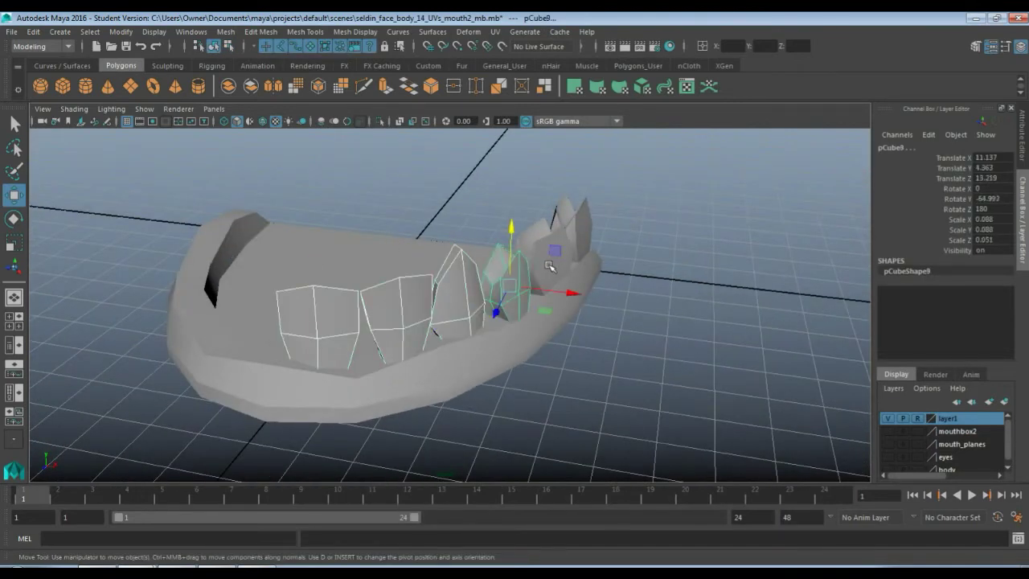
shift+click(570, 269)
shift+click(586, 242)
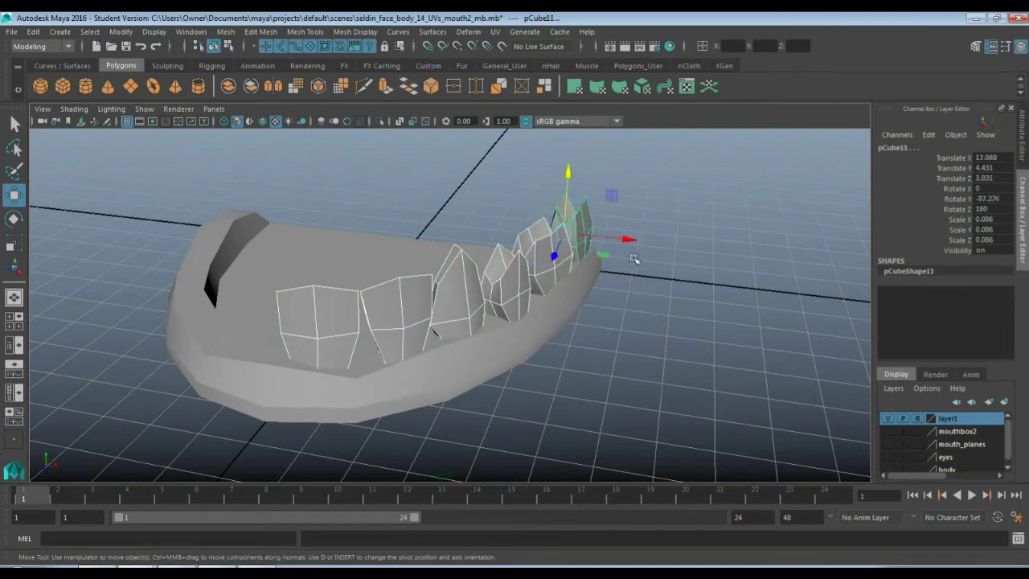
alt+drag(268, 358, 291, 351)
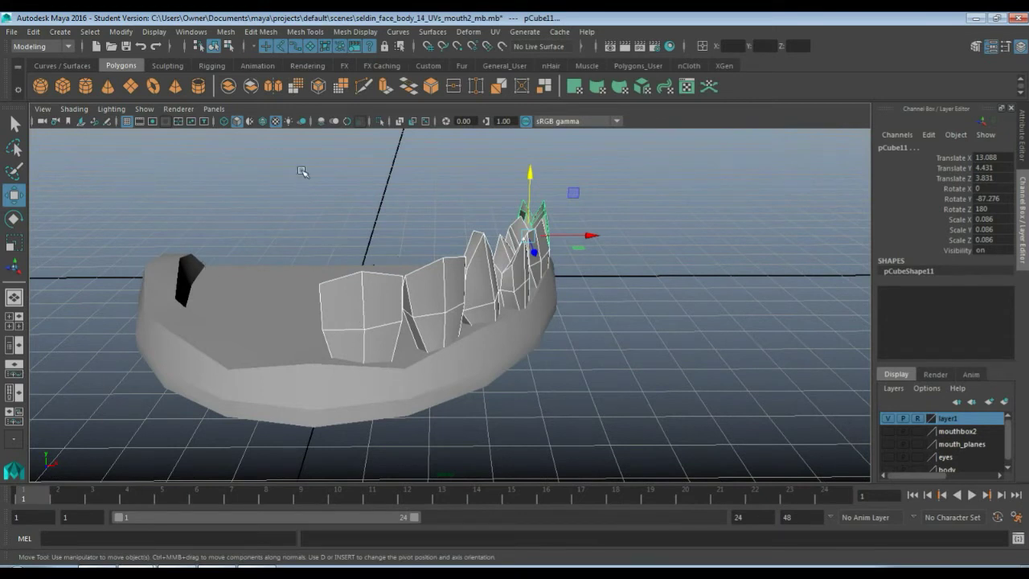
click(227, 86)
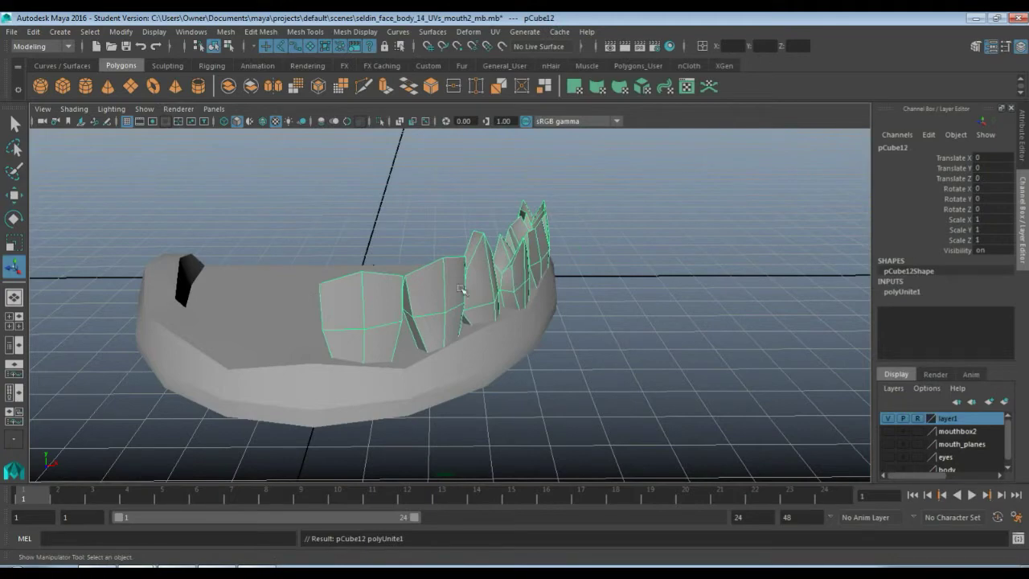
Step: Mirror the combined teeth geometry in the -X direction to fill the other half of the gum
mouse_move(533, 292)
alt+mouse_down()
mouse_move(242, 286)
mouse_move(548, 285)
mouse_move(522, 287)
alt+mouse_up()
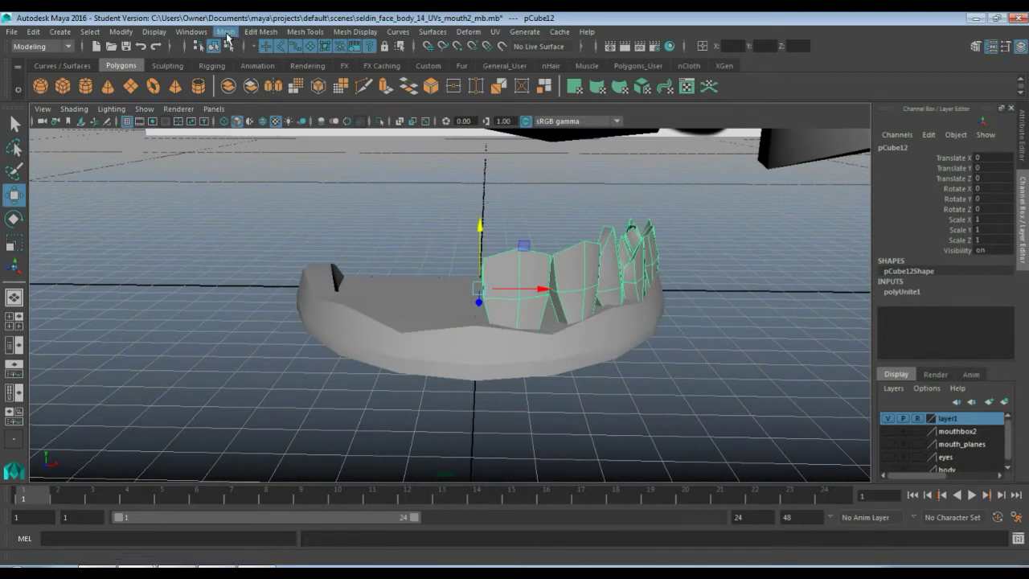
click(226, 33)
click(249, 214)
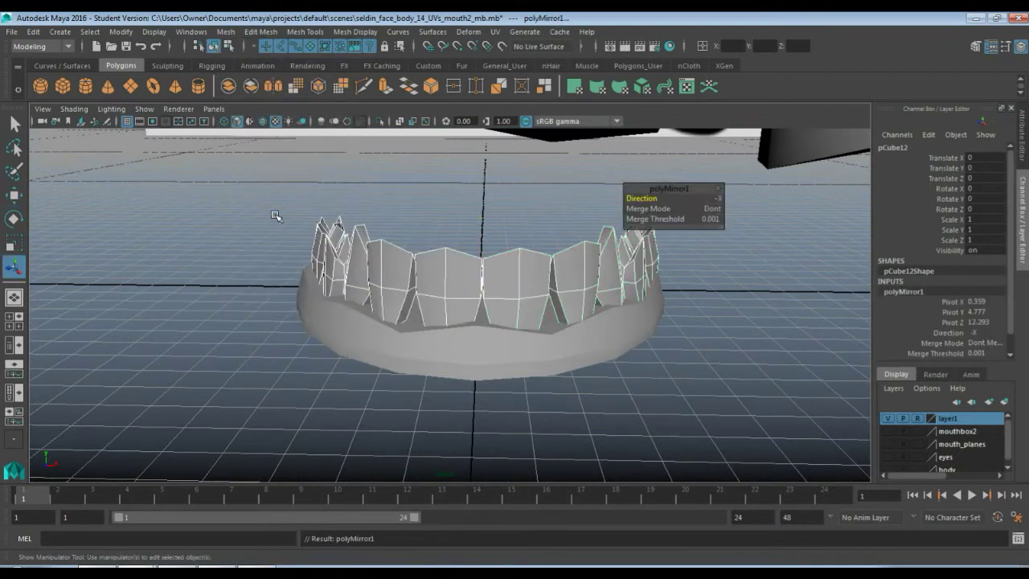
drag(647, 189, 705, 169)
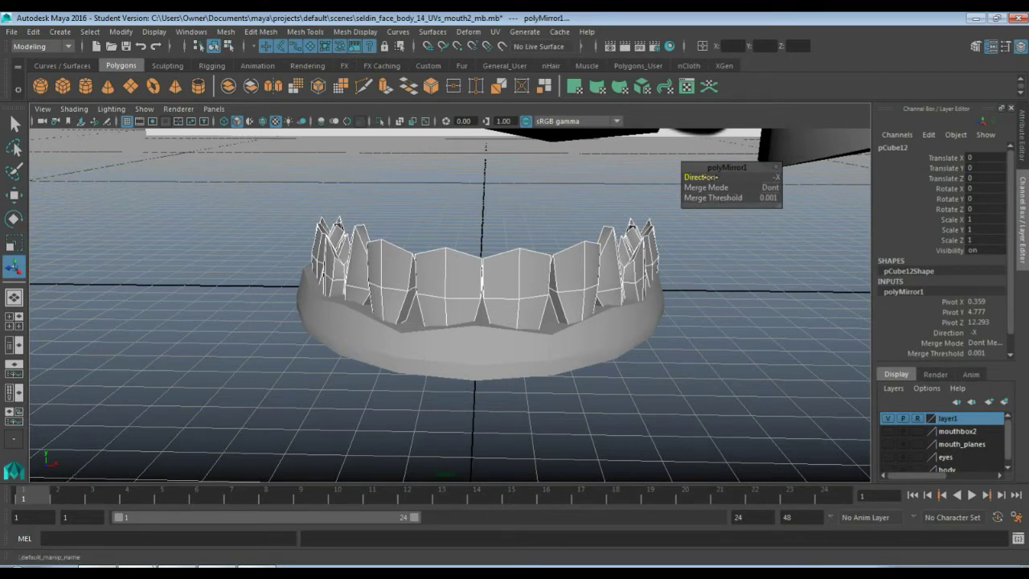
click(721, 177)
drag(720, 176, 706, 176)
Step: Set the teeth mirror's Pivot X to 0
double_click(974, 303)
text(0)
key(Return)
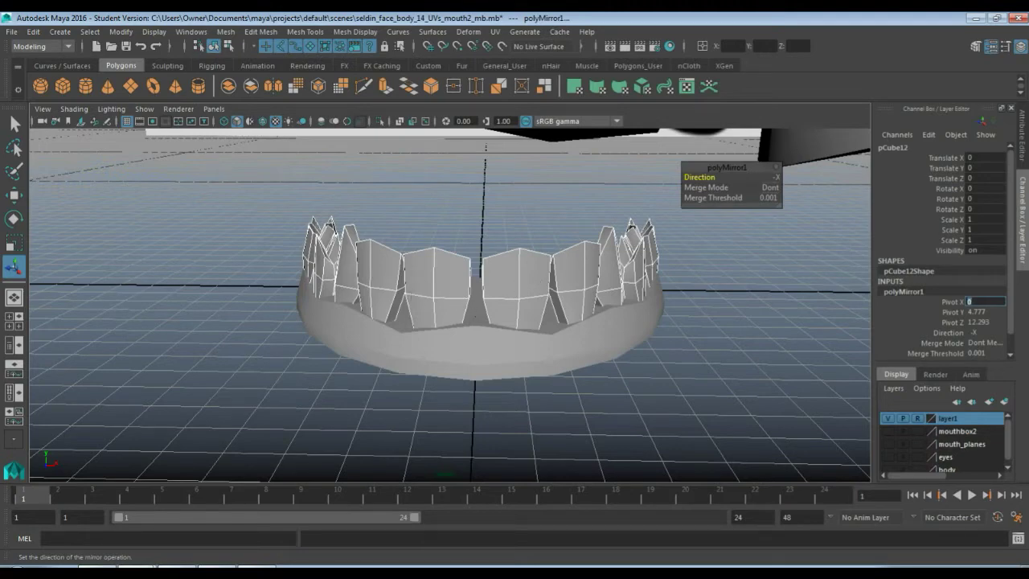
click(571, 400)
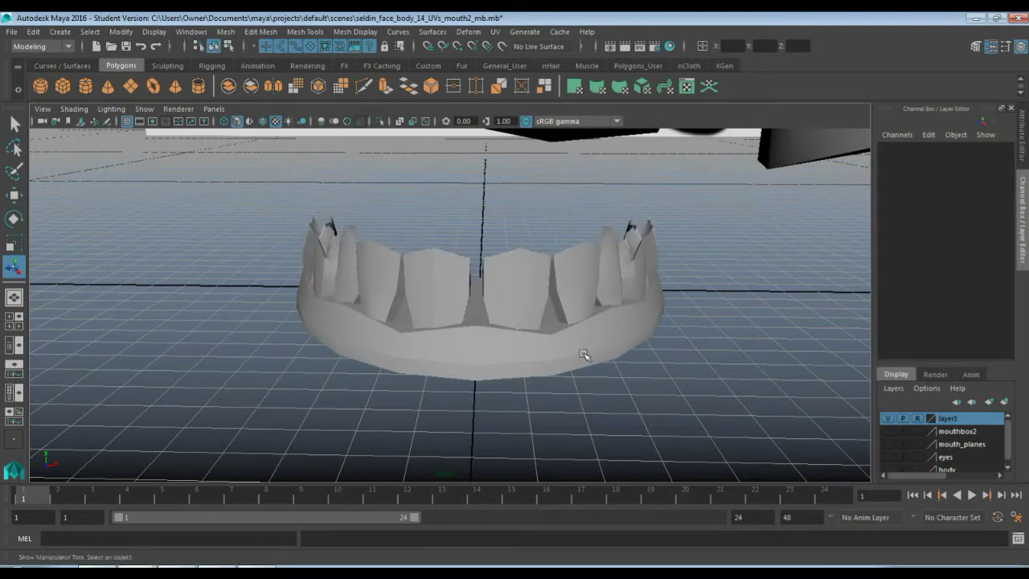
Step: Separate the mirrored teeth mesh into individual teeth
alt+drag(582, 351, 447, 341)
click(515, 301)
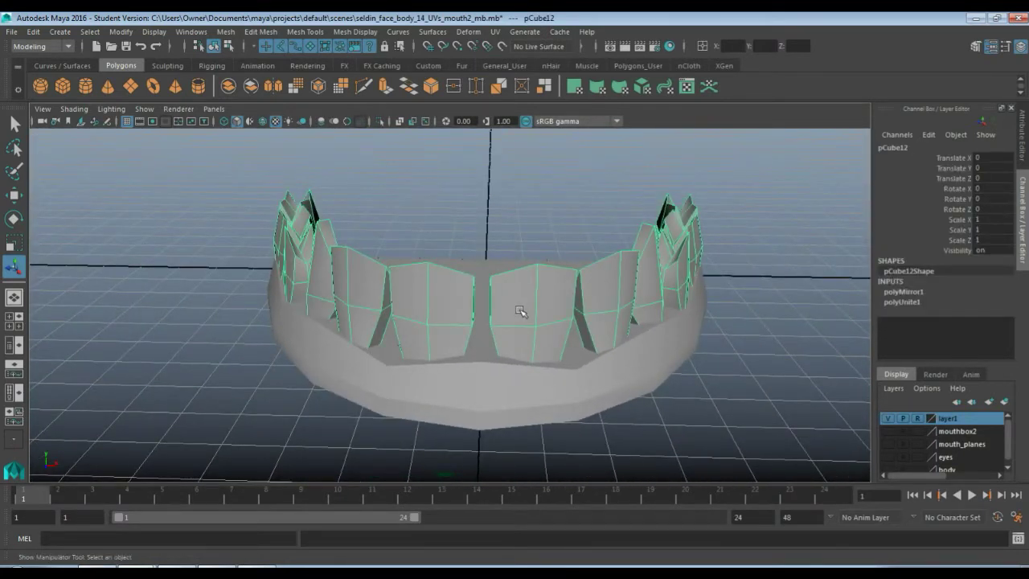
click(505, 386)
alt+drag(506, 386, 485, 301)
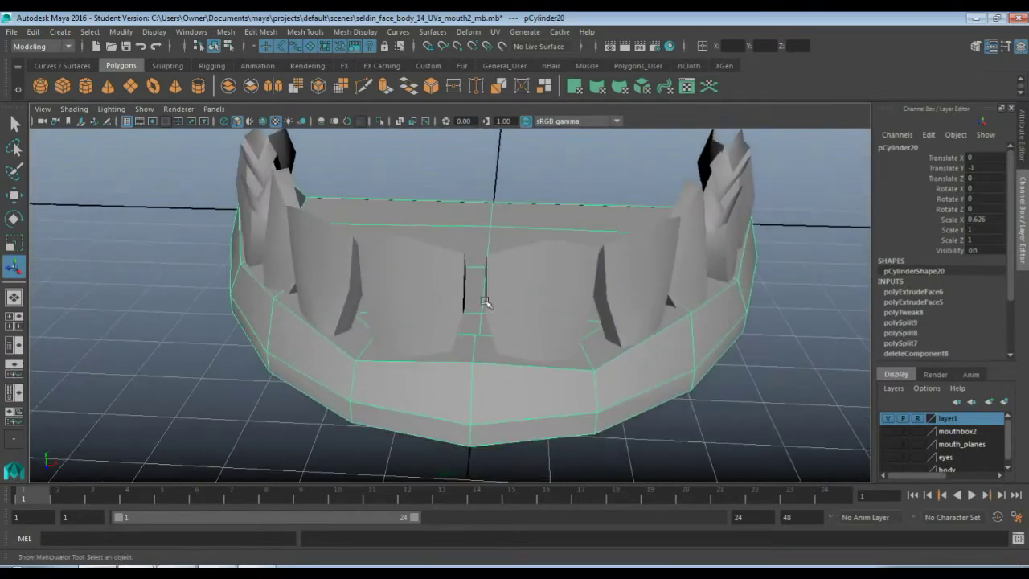
click(521, 310)
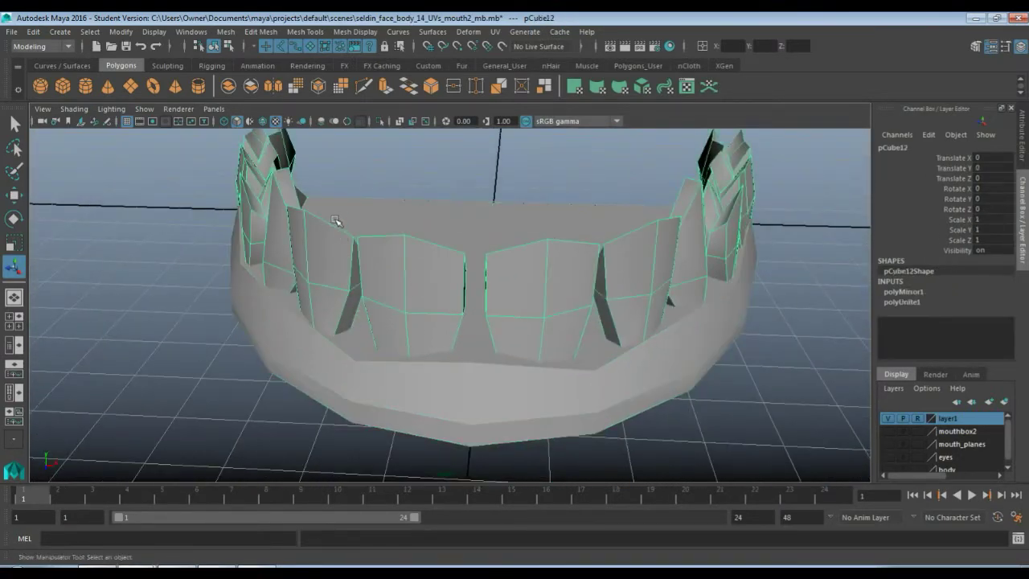
click(225, 32)
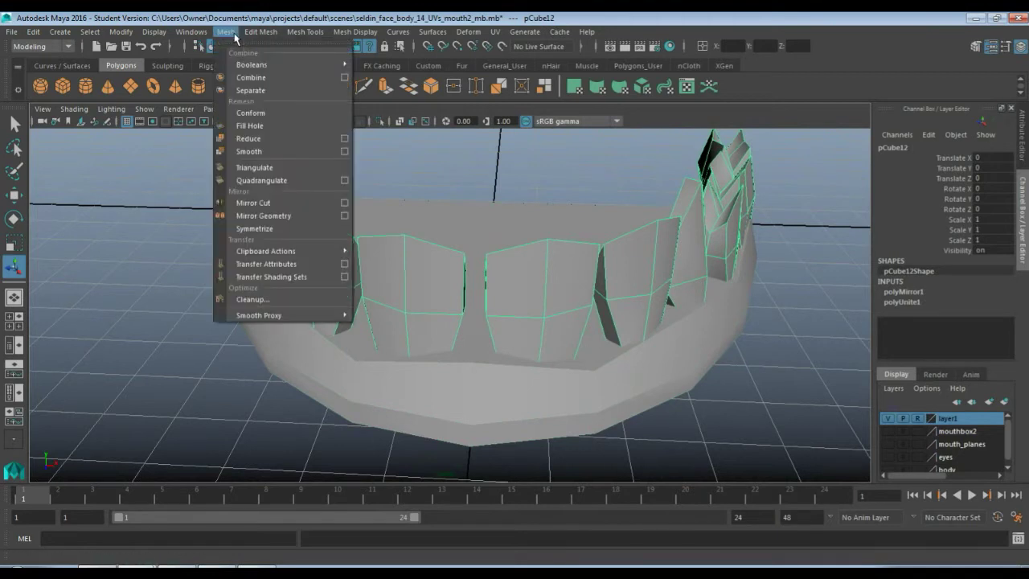
click(248, 96)
Step: Select every tooth without the gum and center their pivots
click(416, 276)
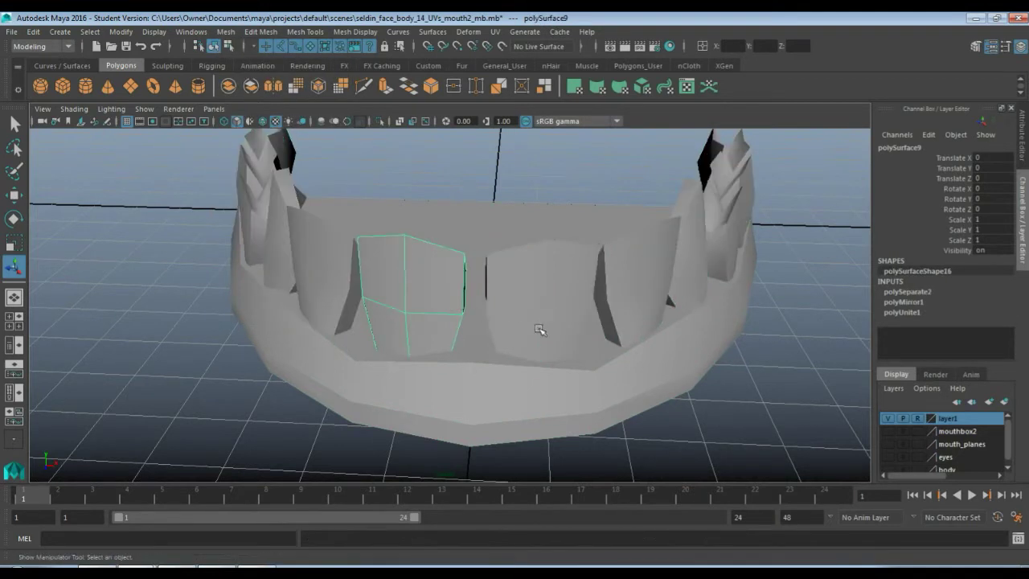
key(e)
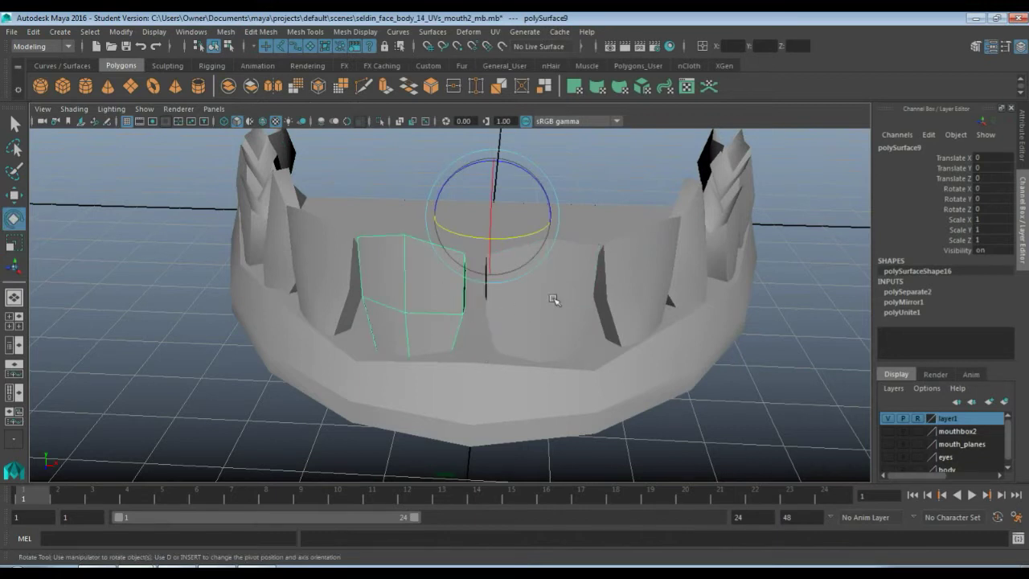
click(554, 299)
click(250, 180)
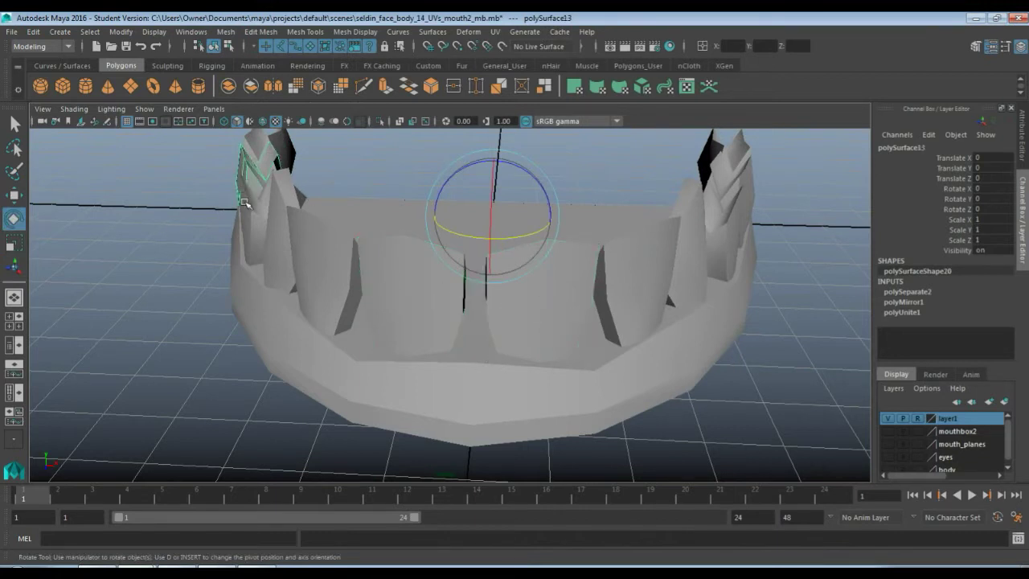
click(400, 282)
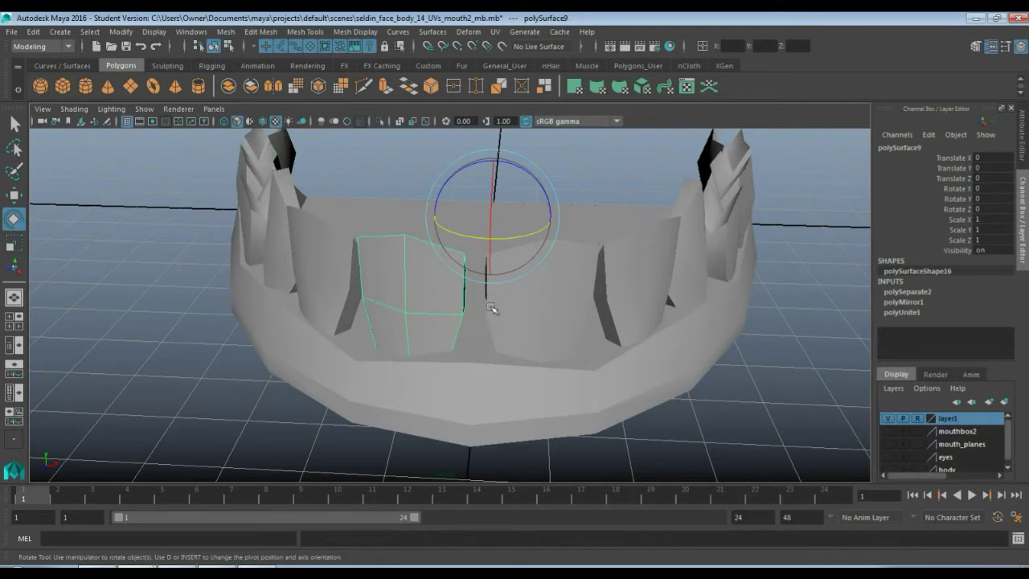
scroll(337, 222, down, 3)
drag(281, 160, 689, 404)
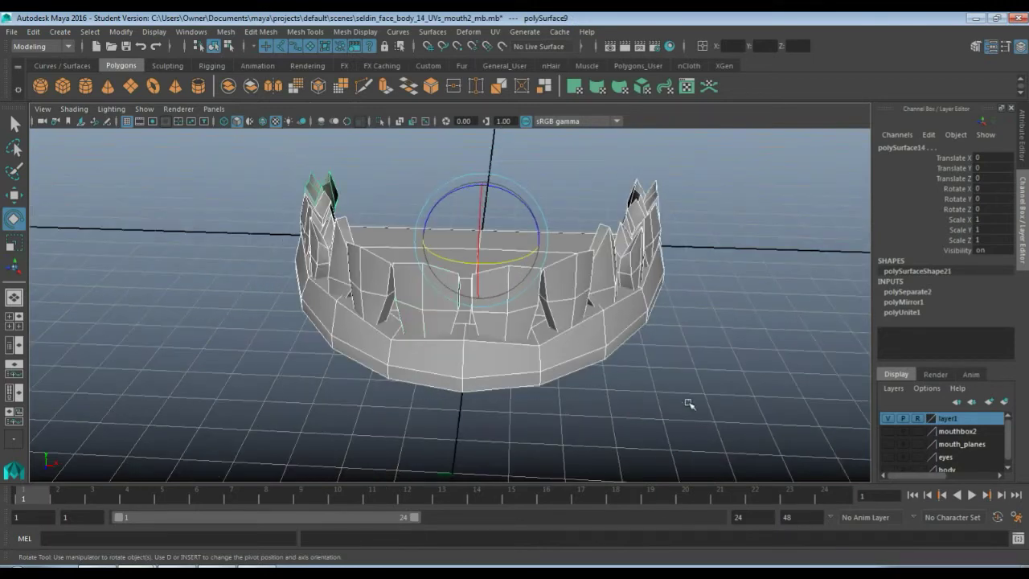
shift+click(510, 365)
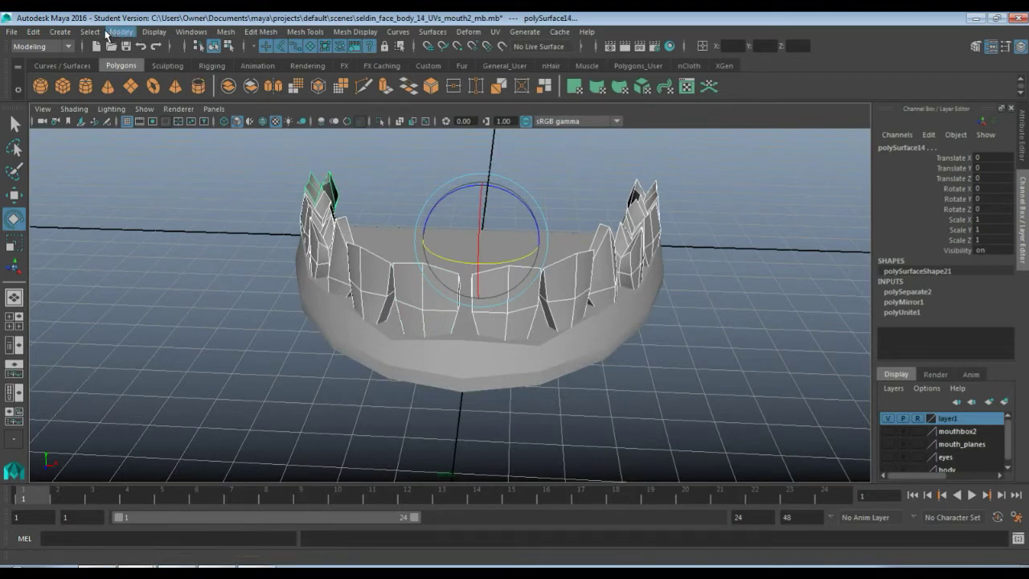
click(120, 31)
click(182, 114)
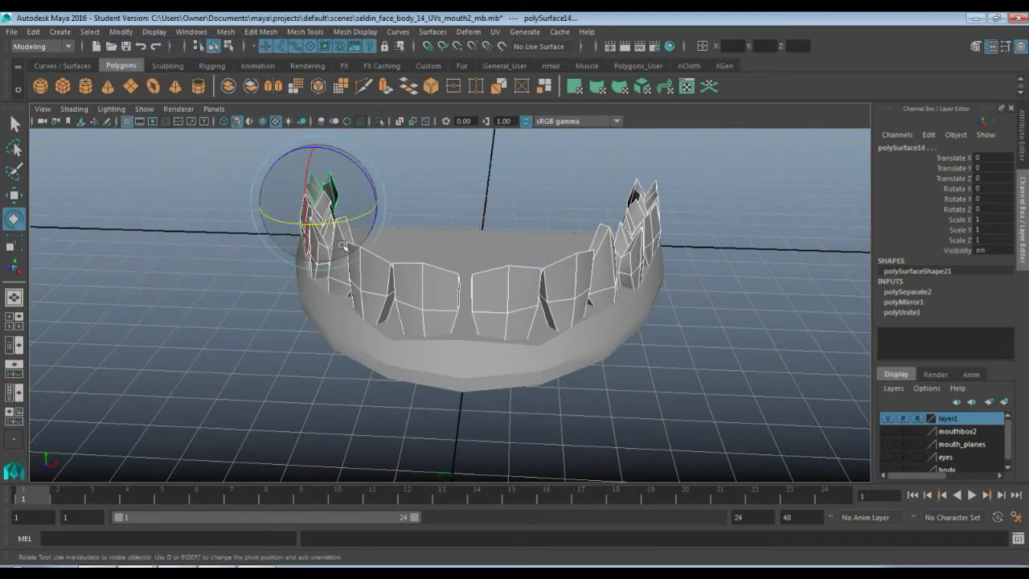
Step: Move the mirrored front tooth about 0.45 along X toward the opposite front tooth to narrow the middle gap
click(414, 283)
scroll(513, 374, up, 2)
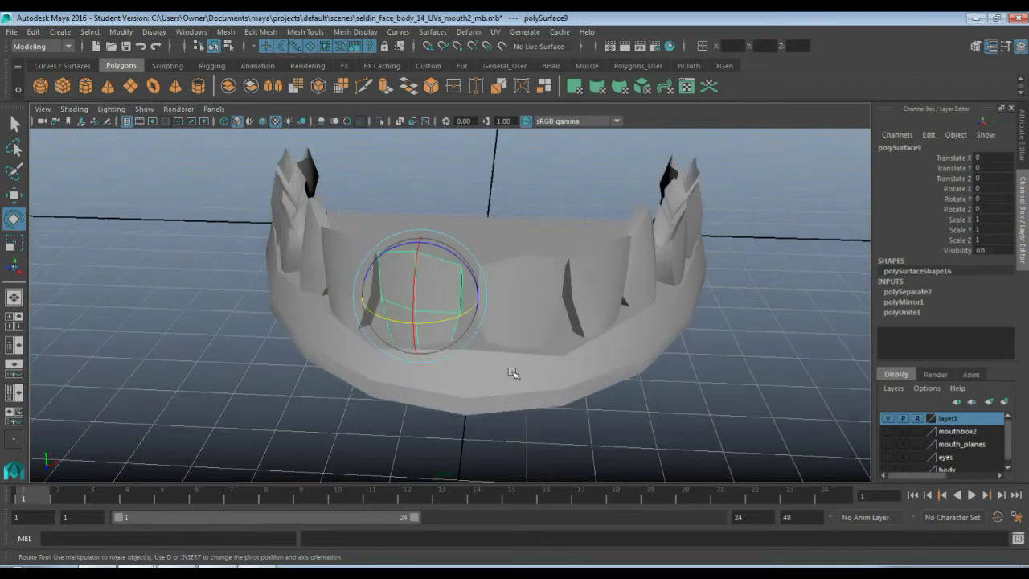
scroll(513, 372, up, 2)
key(w)
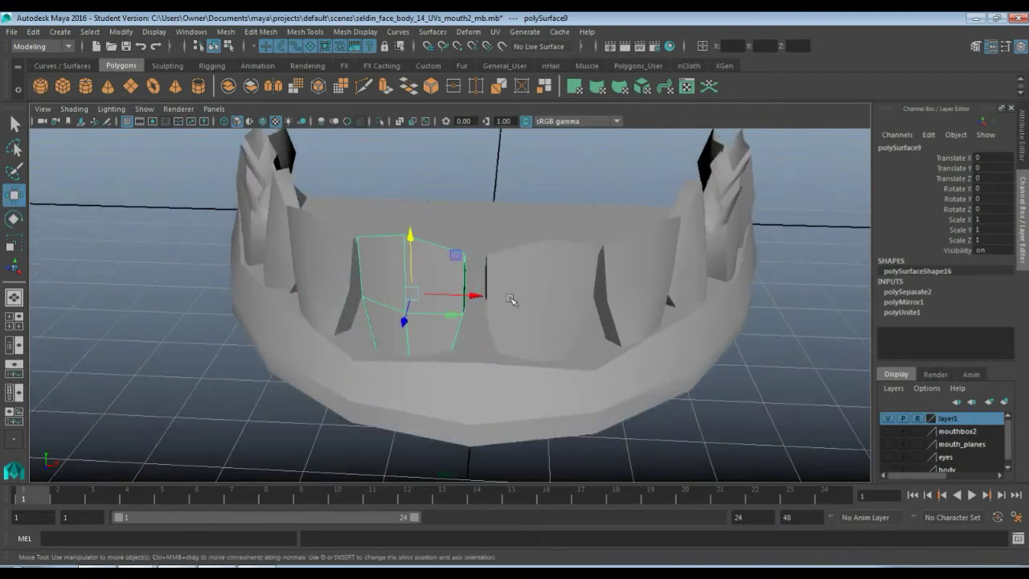
drag(479, 296, 493, 297)
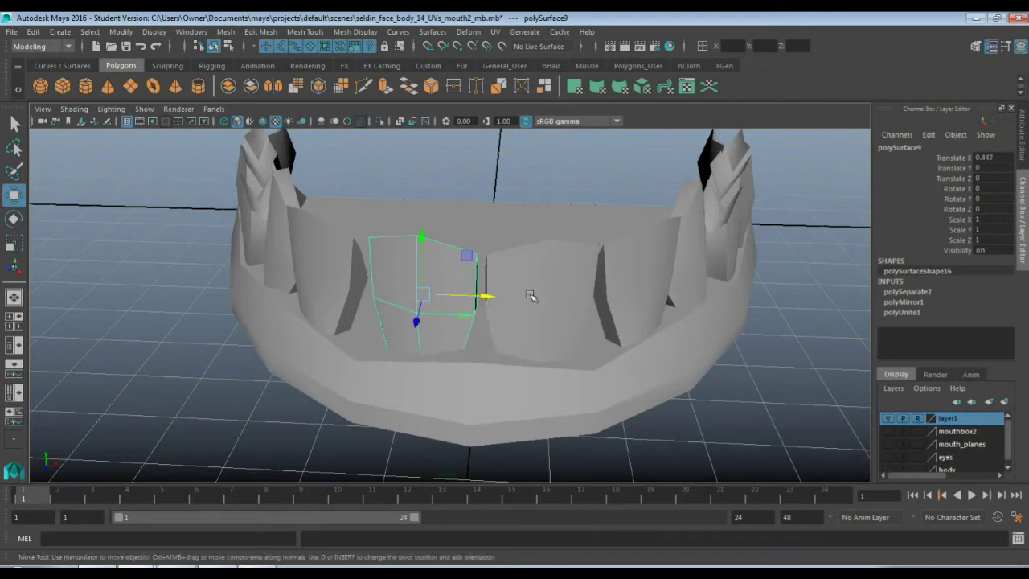
Step: Move the front tooth opposite the mirrored one toward the middle gap and set its Translate X to -0.44
click(533, 295)
drag(602, 296, 591, 298)
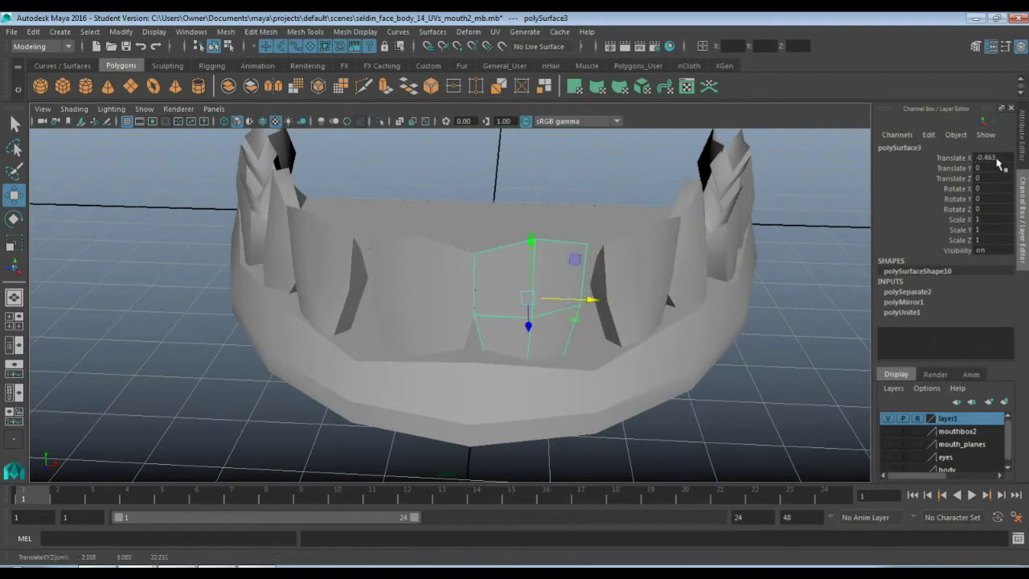
double_click(998, 159)
key(Return)
click(725, 419)
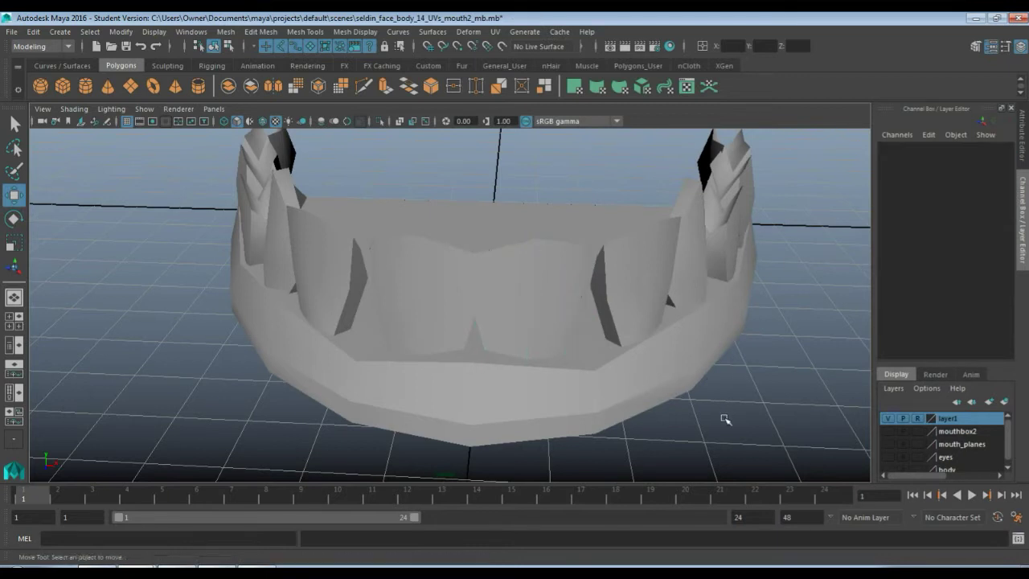
click(537, 334)
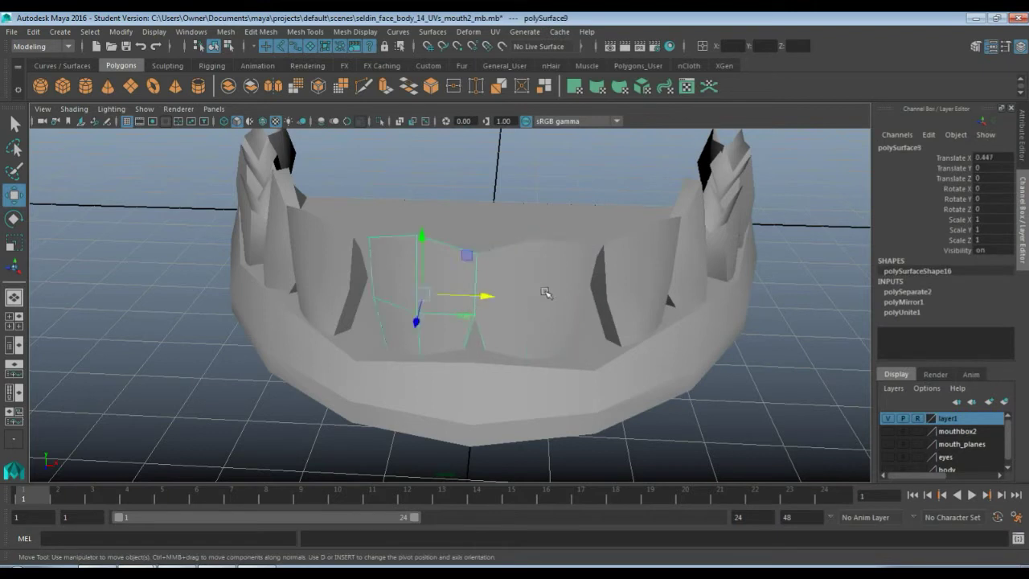
double_click(993, 159)
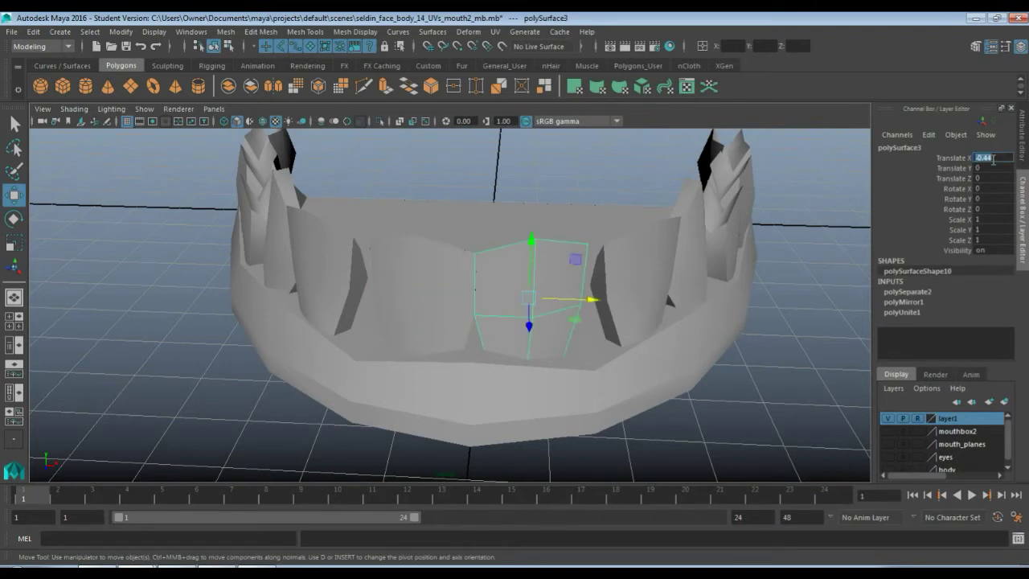
text(0.447)
key(Return)
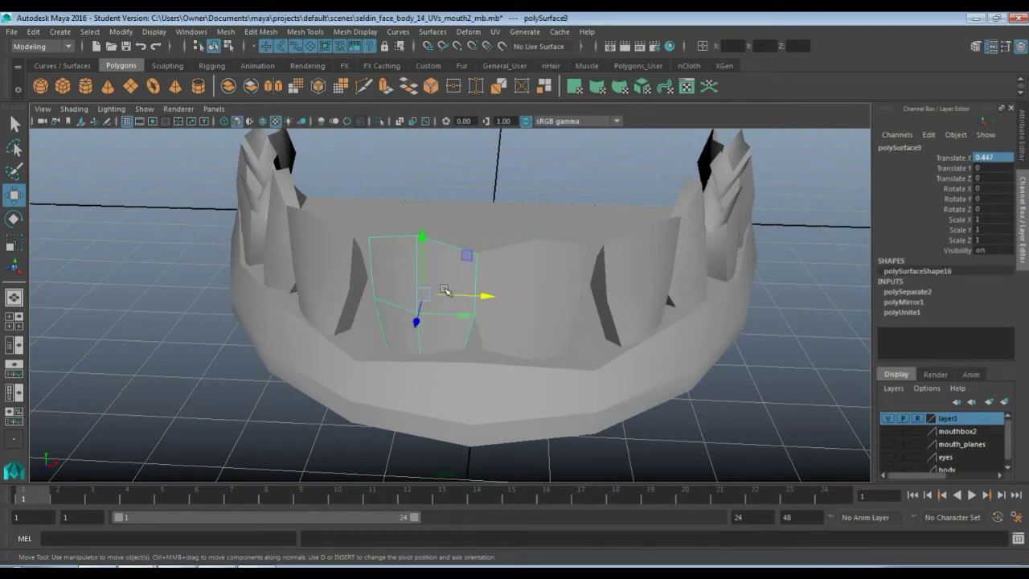
Step: Check the mirrored front tooth in wireframe, return to shaded display, and set its Translate X to 0.44
key(1)
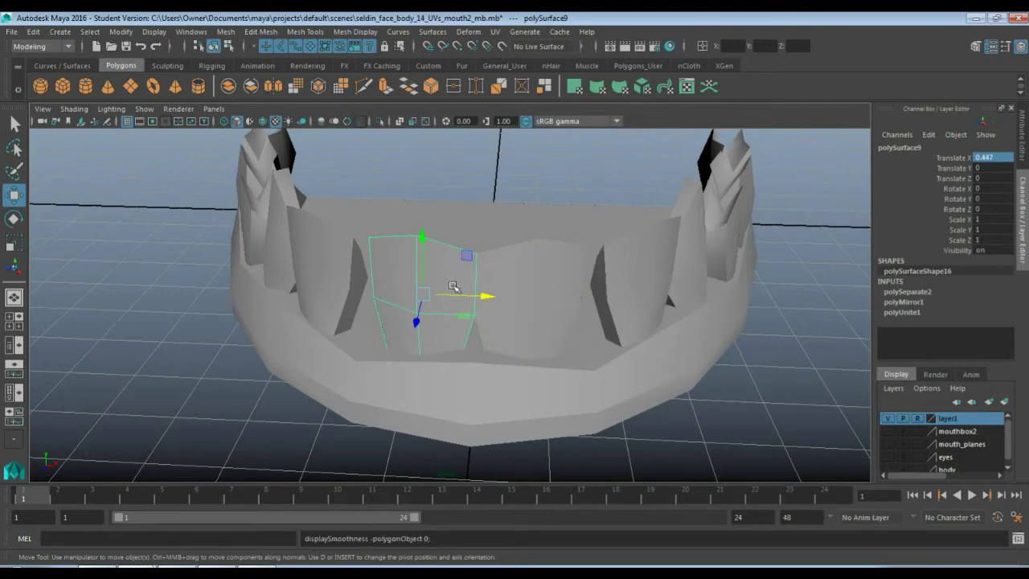
key(4)
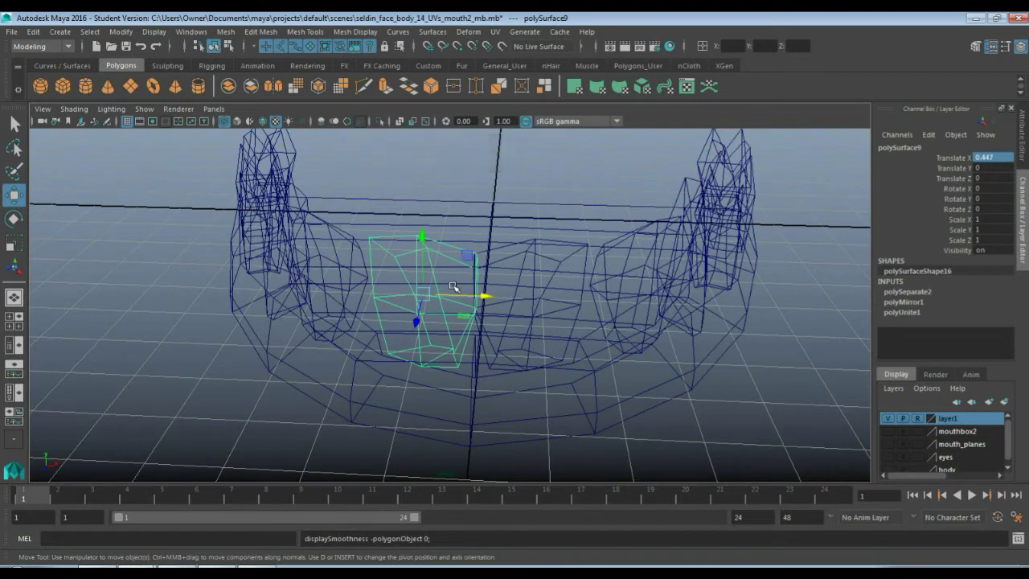
key(5)
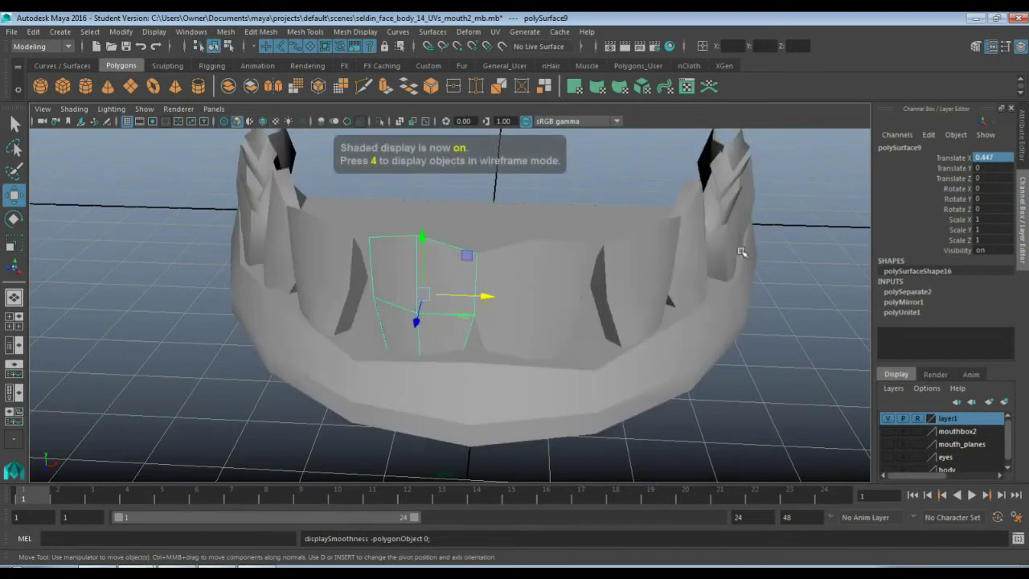
click(997, 158)
text(0.44)
key(Return)
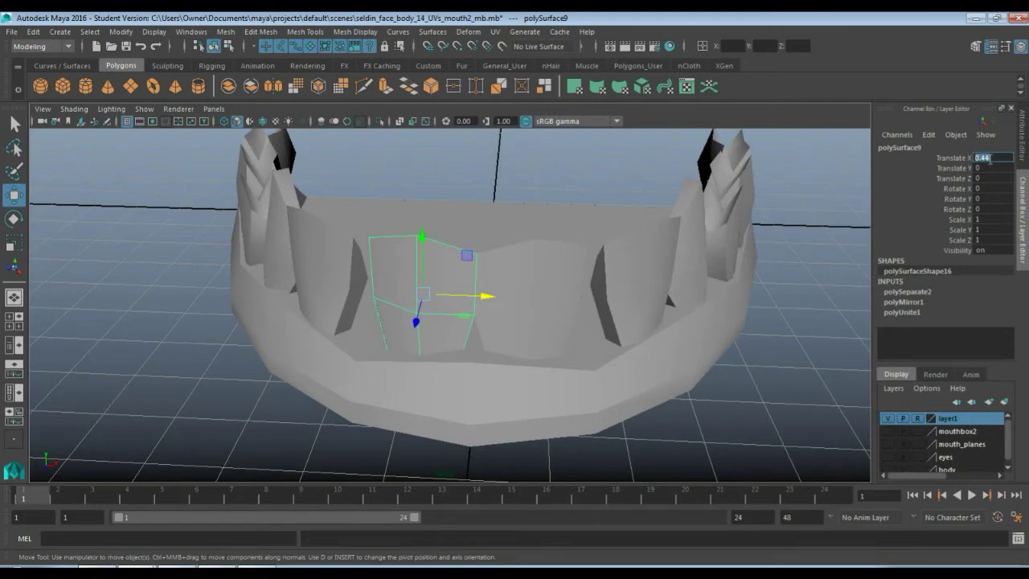
Step: Compare both front teeth and shift the original front tooth back outward along X to adjust the middle gap
click(732, 382)
click(571, 314)
alt+drag(571, 314, 523, 347)
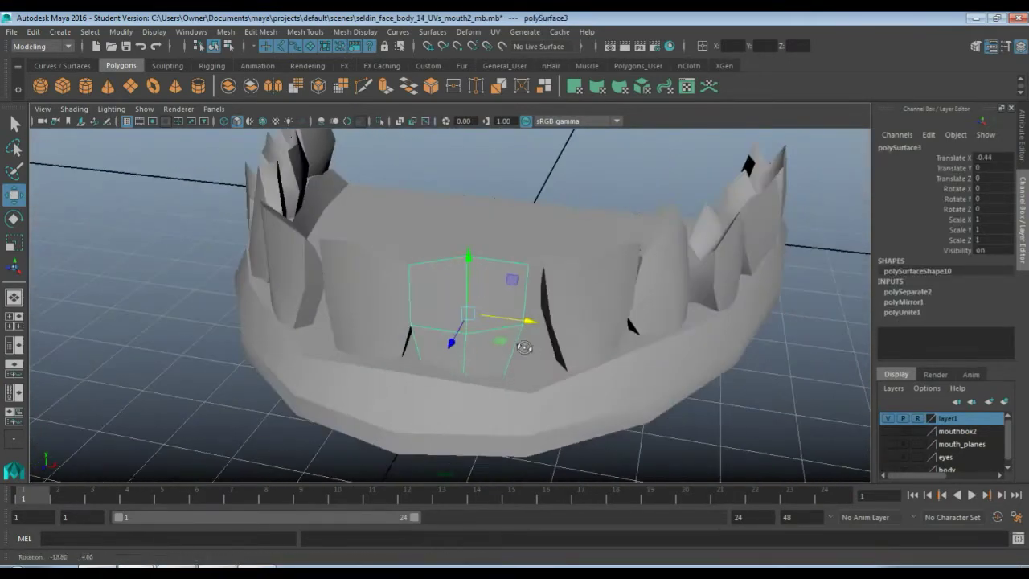
click(372, 286)
alt+drag(429, 337, 467, 271)
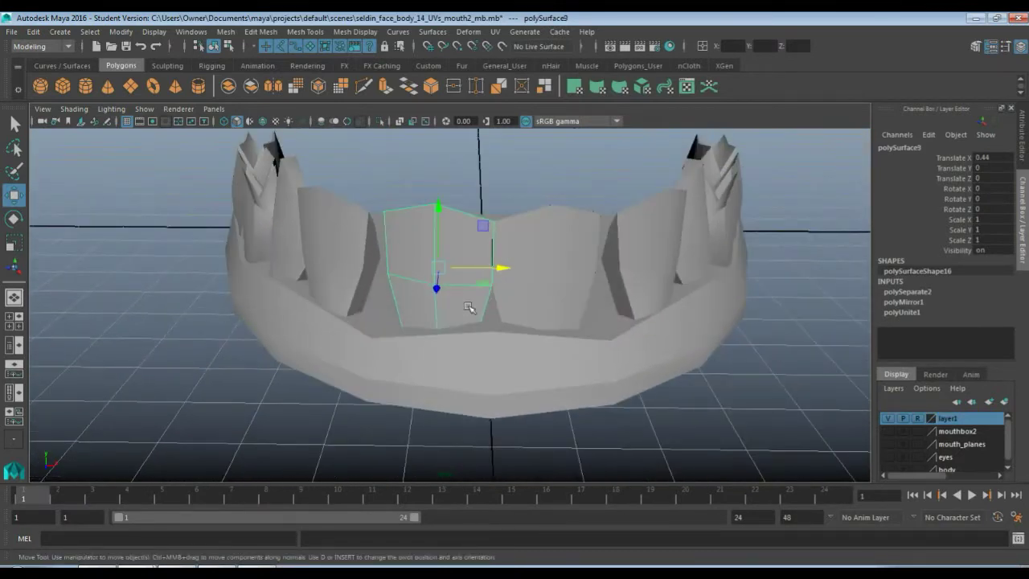
click(566, 257)
drag(605, 267, 609, 267)
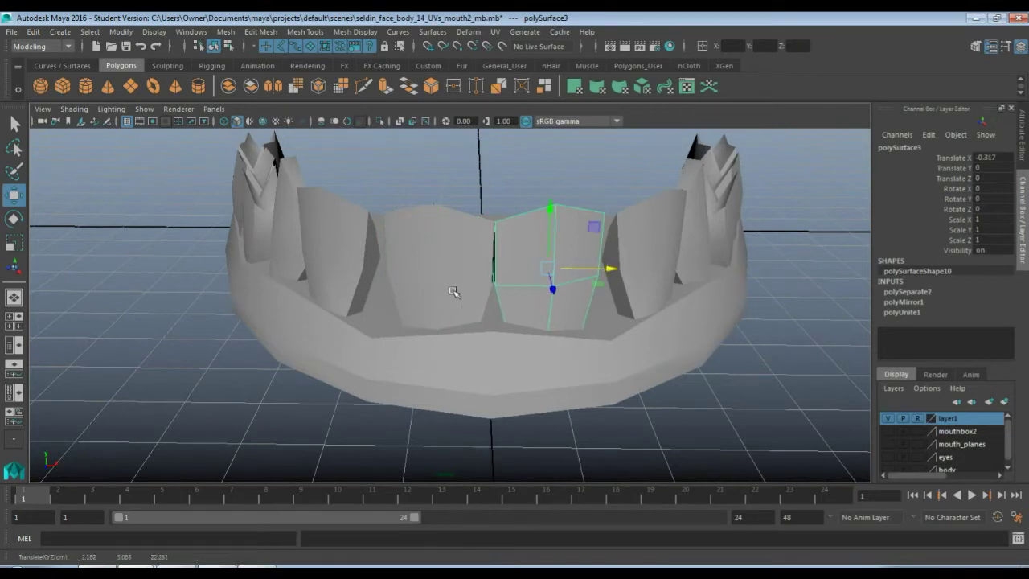
mouse_move(455, 292)
alt+mouse_down()
mouse_move(458, 329)
mouse_move(450, 294)
alt+mouse_up()
drag(581, 287, 603, 287)
alt+drag(517, 287, 482, 276)
Step: Adjust the position along X of the original-side tooth next to the front tooth
click(561, 254)
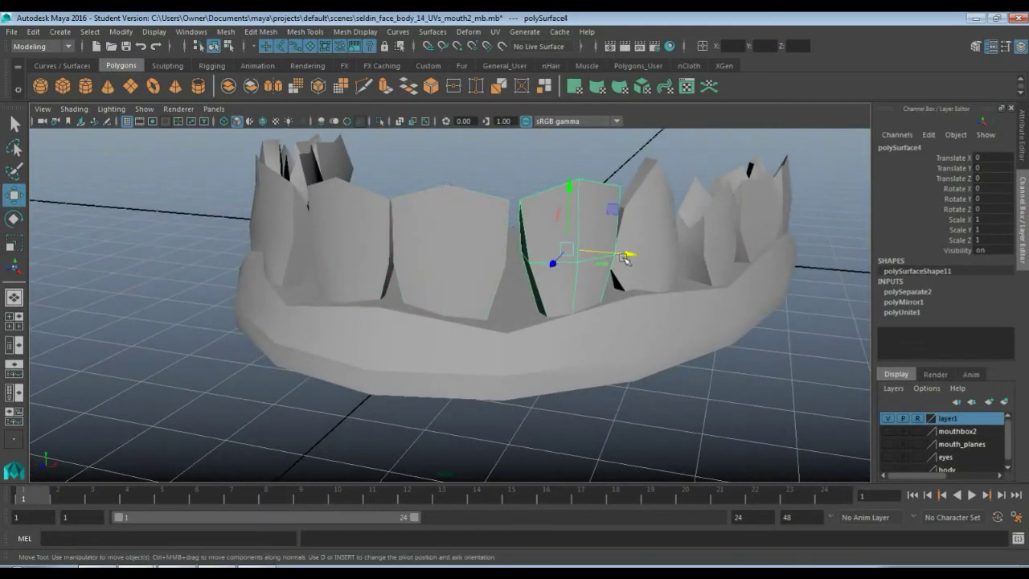
drag(629, 256, 495, 338)
click(549, 375)
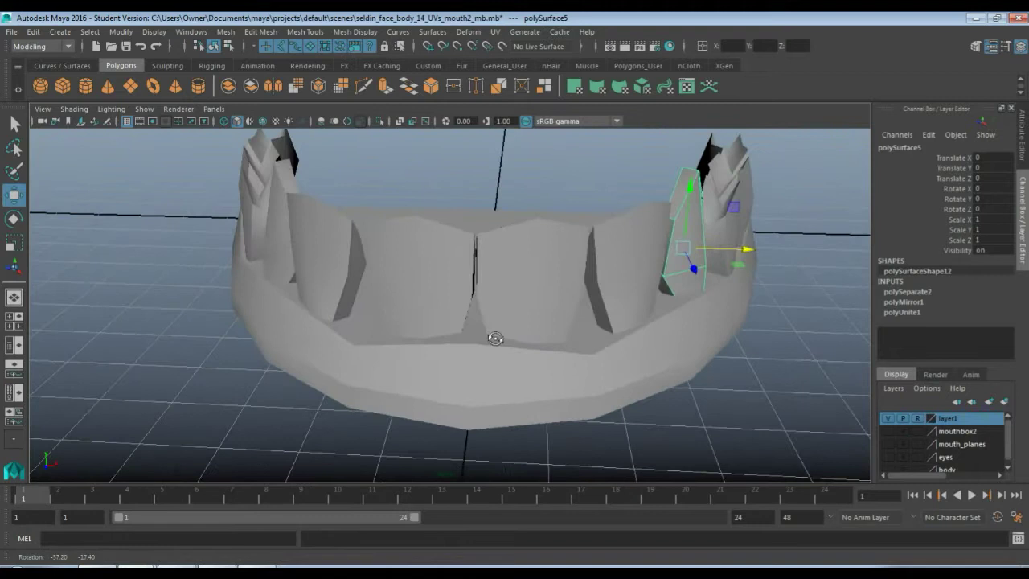
Step: Delete all the mirrored teeth from their half of the gum, keeping the original half row
click(444, 282)
alt+drag(443, 282, 431, 310)
shift+click(362, 271)
shift+click(302, 249)
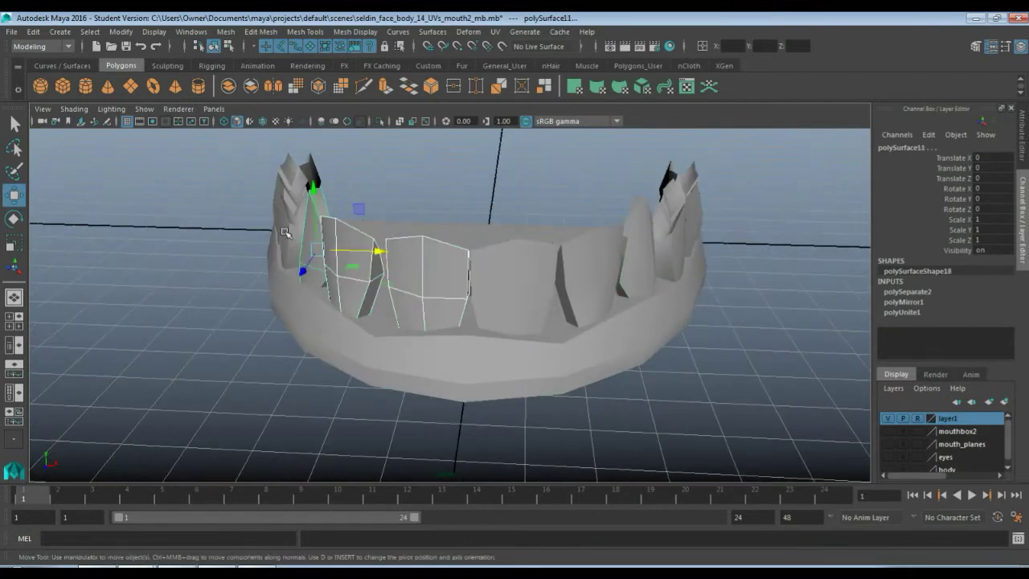
shift+click(280, 191)
key(Delete)
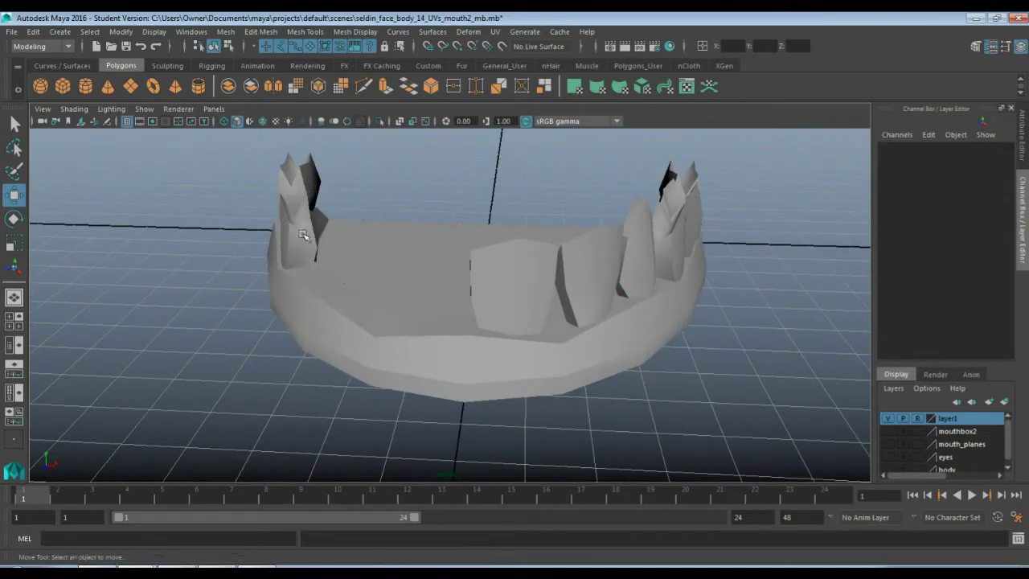
click(303, 234)
key(Delete)
click(296, 191)
key(Delete)
click(316, 255)
key(Delete)
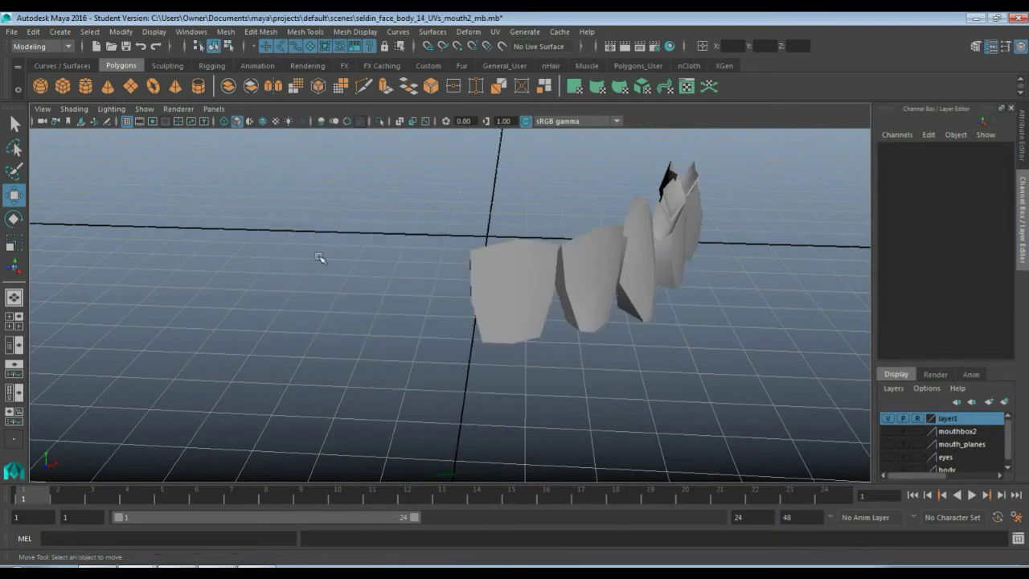
key(ctrl+z)
Step: Select all the remaining teeth without the gum and combine them into one mesh
key(q)
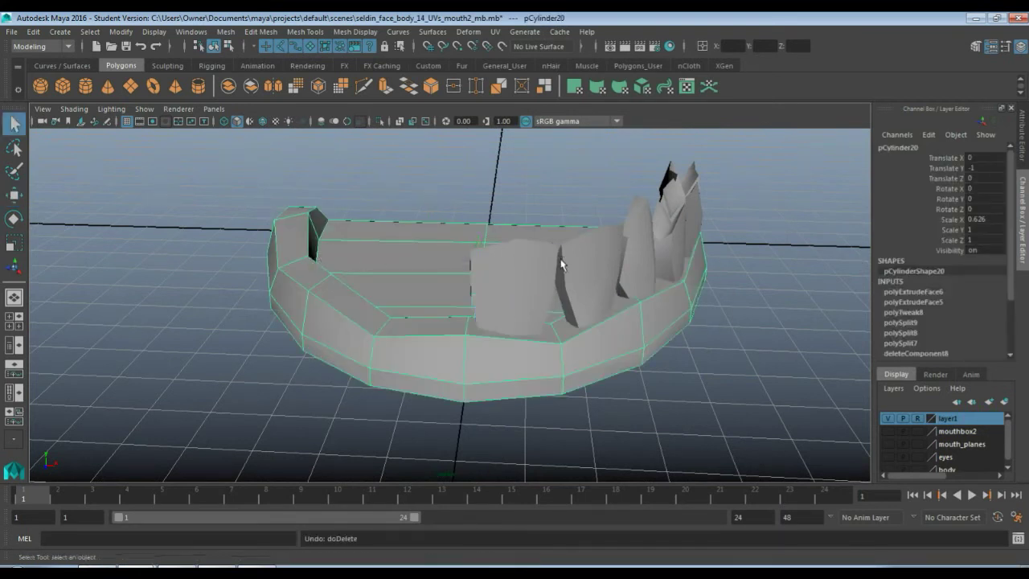
click(585, 290)
shift+click(608, 268)
shift+click(639, 237)
shift+click(693, 216)
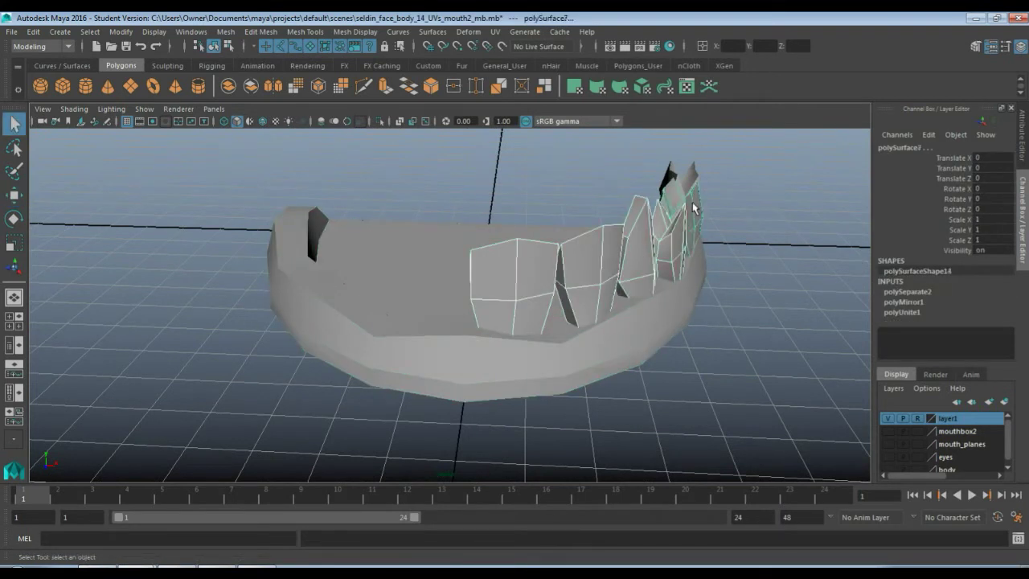
shift+click(688, 179)
click(230, 86)
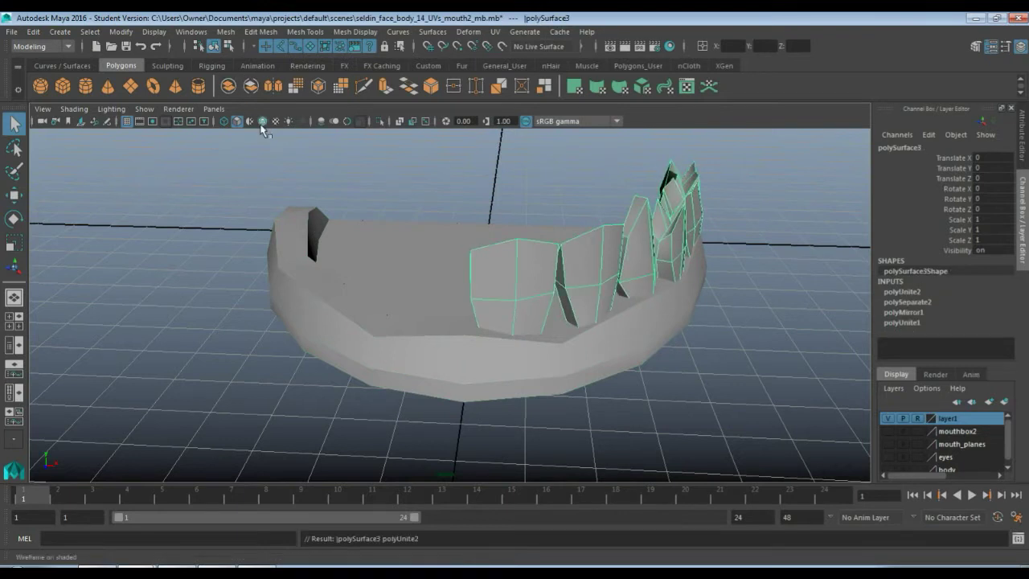
Step: Mirror the combined teeth in the -X direction and set the mirror's Pivot X to 0
click(226, 31)
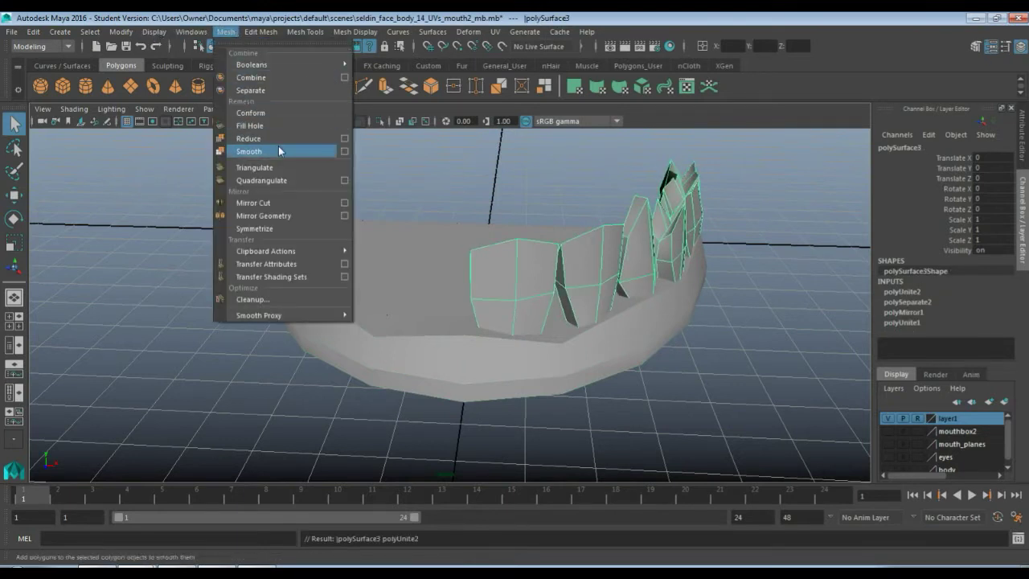
click(264, 215)
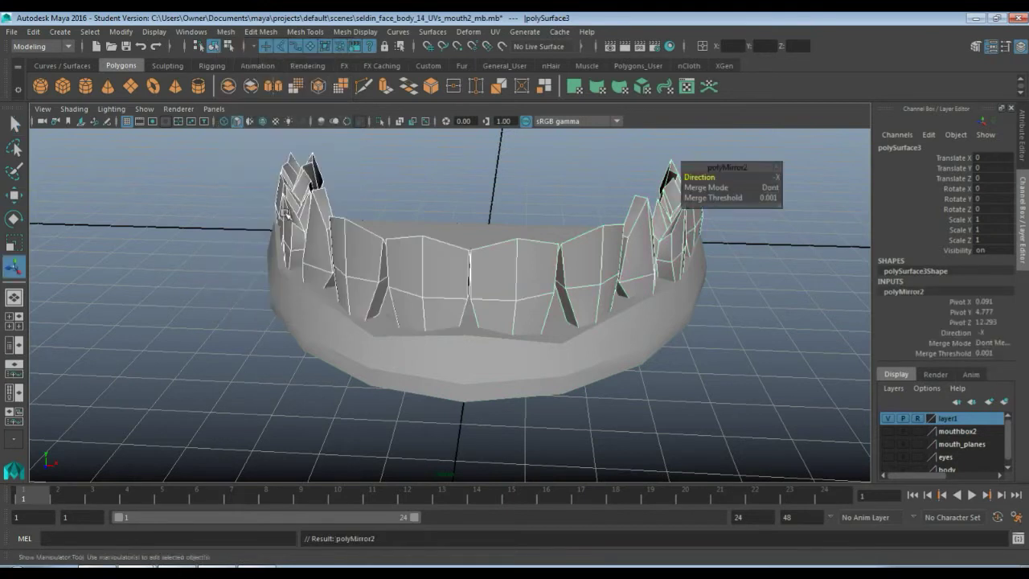
double_click(976, 302)
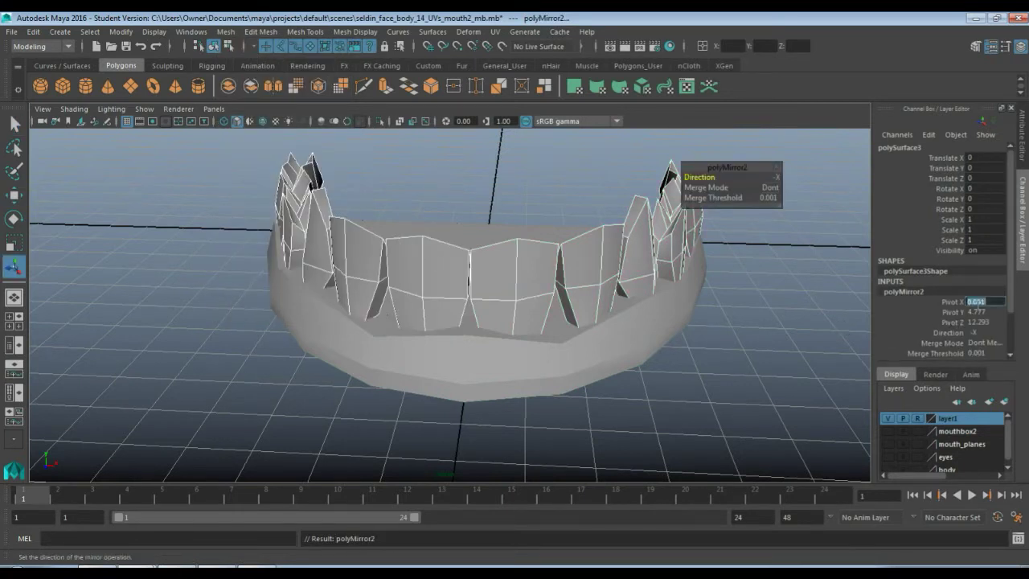
key(Return)
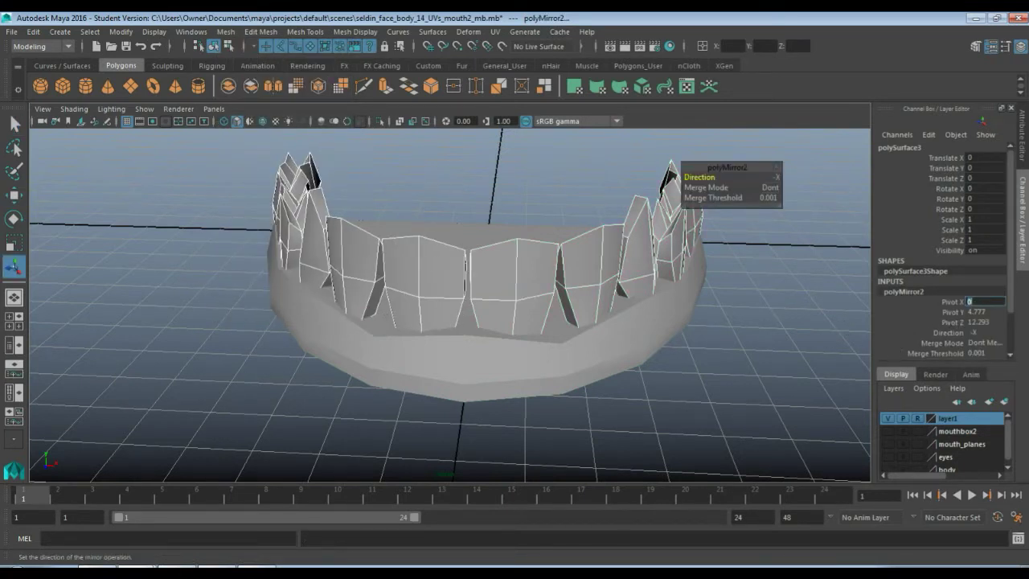
Step: Select the full teeth row together with the gum and combine them into one mesh
click(775, 292)
alt+drag(711, 349, 372, 256)
drag(300, 181, 678, 370)
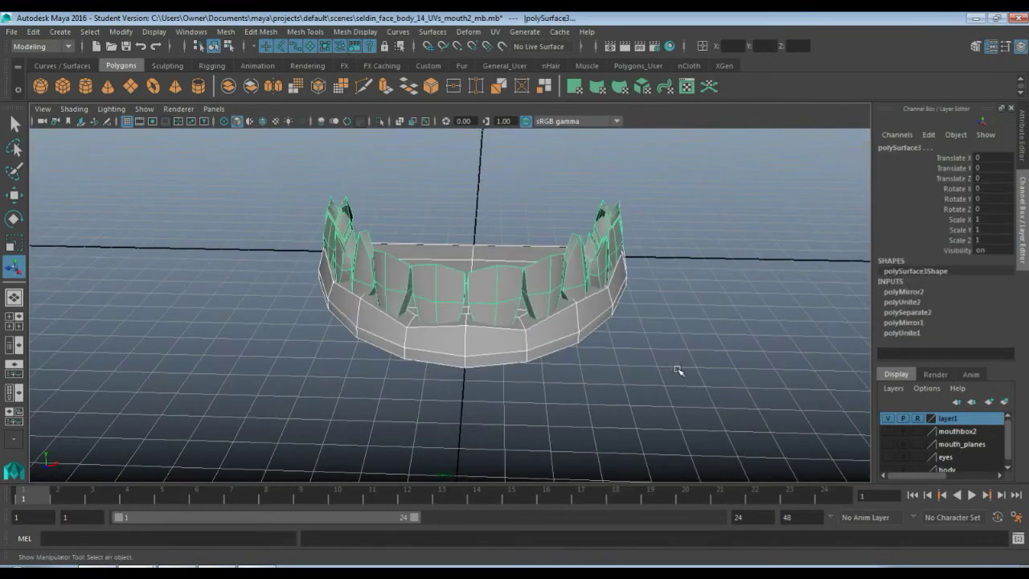
click(228, 86)
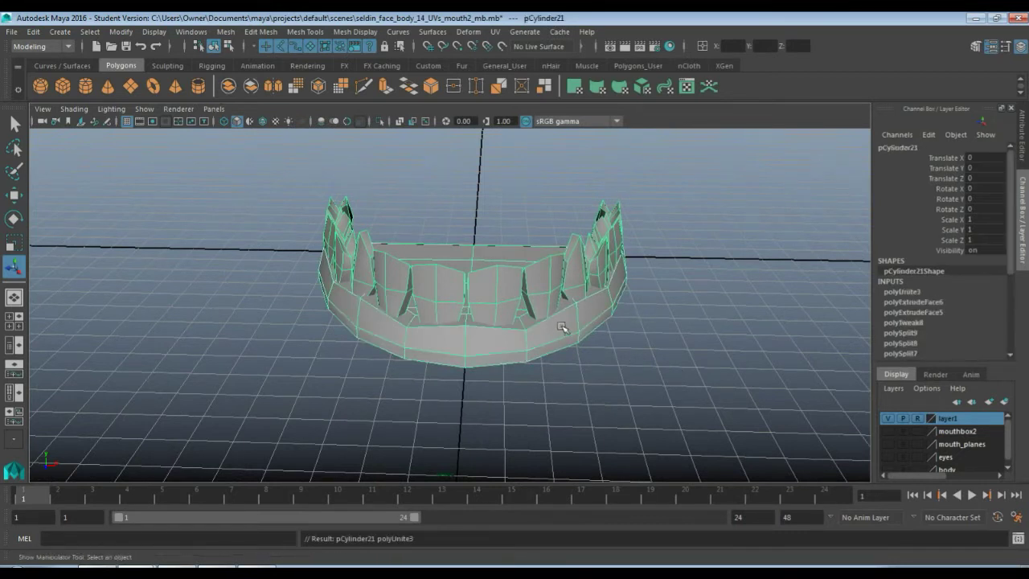
Step: Duplicate the combined gum and teeth and set the copy's Rotate Z to 180
key(alt+shift+d)
key(e)
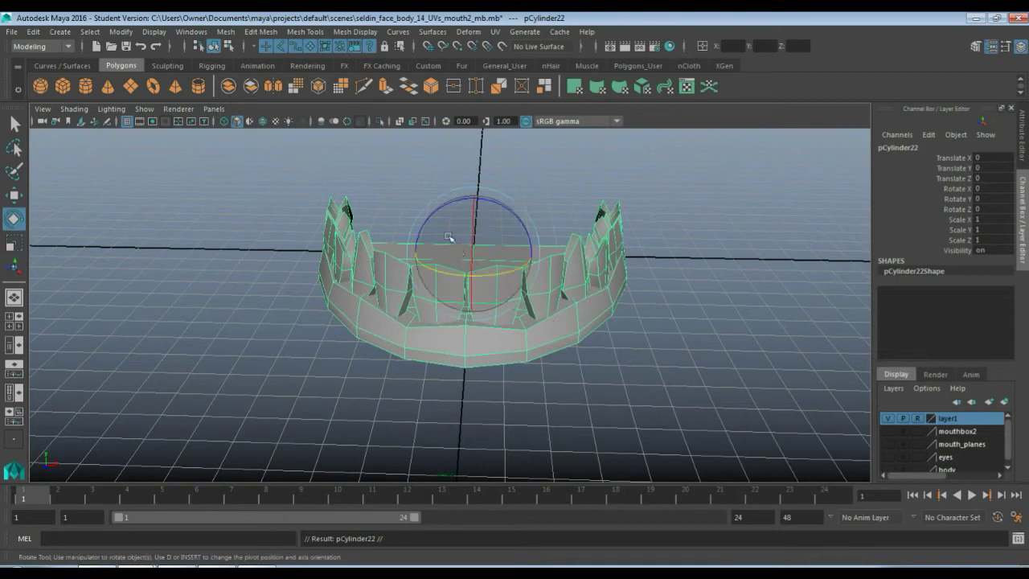
click(995, 211)
text(180)
key(Return)
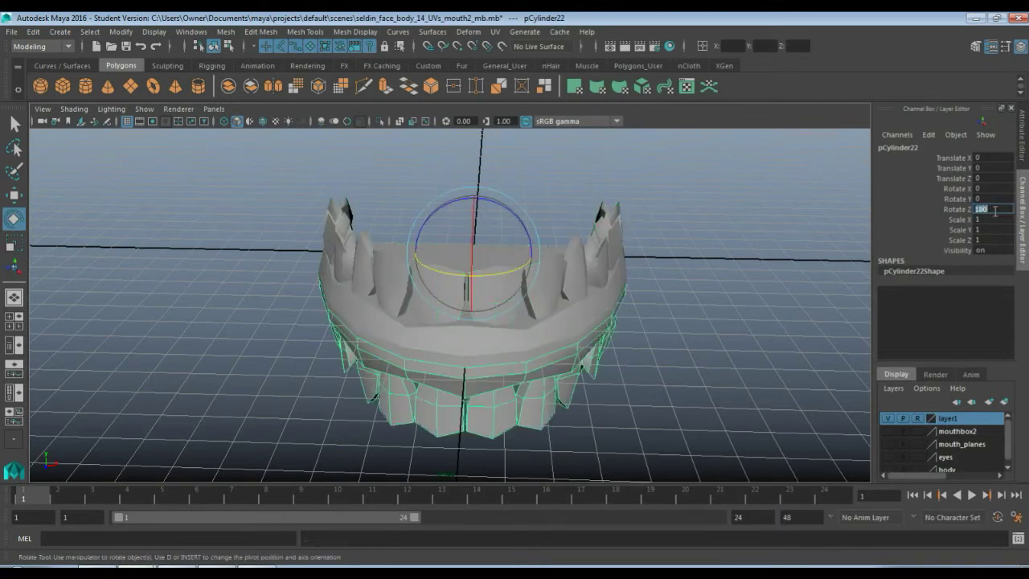
Step: Raise the flipped copy above the lower teeth to a Translate Y of about 16.15
click(692, 348)
click(525, 380)
key(w)
drag(479, 212, 454, 36)
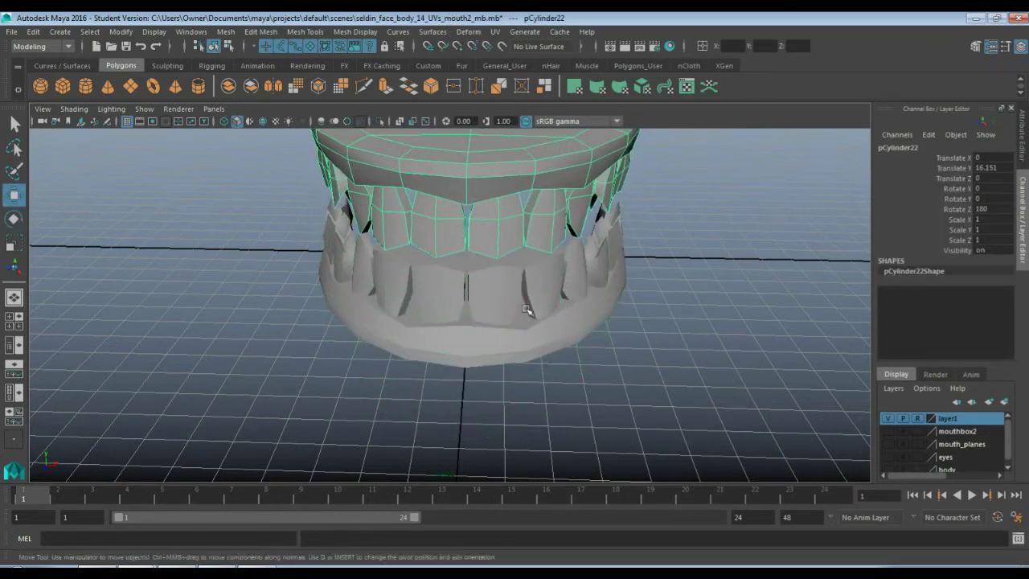
Step: Scale the lower gum and teeth down uniformly to about 0.897
alt+drag(526, 309, 505, 329)
click(482, 334)
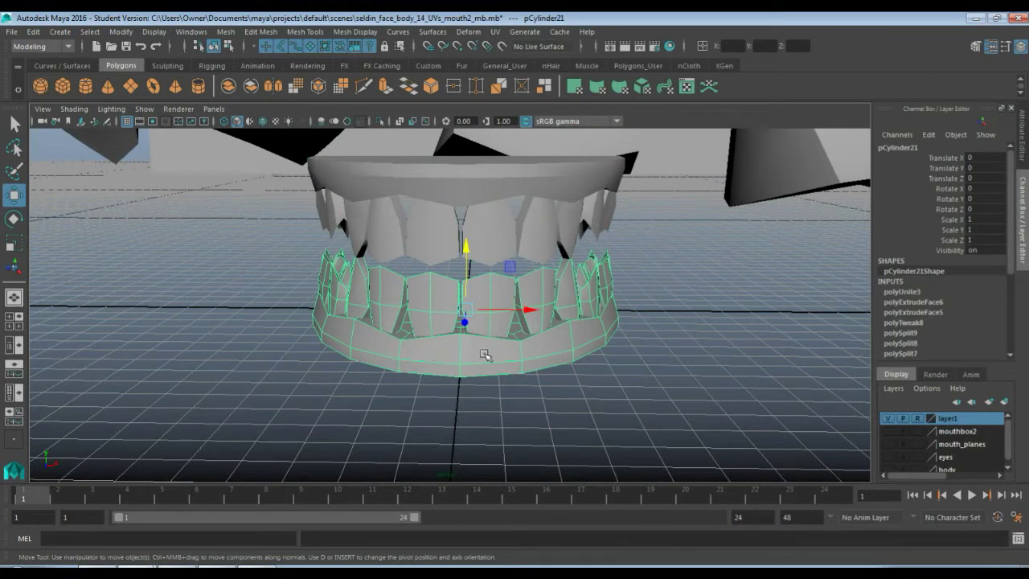
key(r)
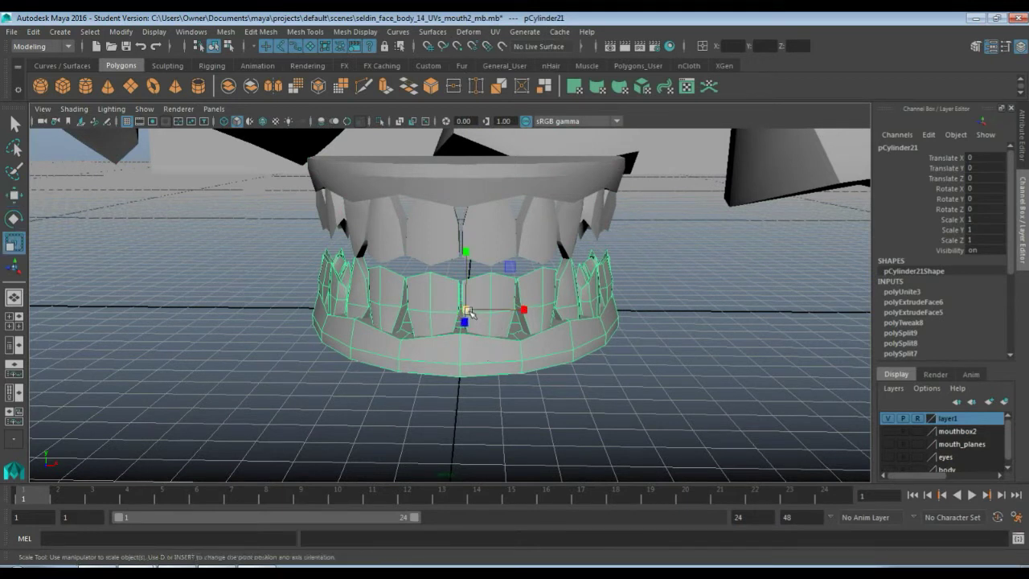
drag(468, 311, 433, 306)
Step: Lower the upper gum and teeth along Y so the upper teeth overlap the lower ones
click(422, 214)
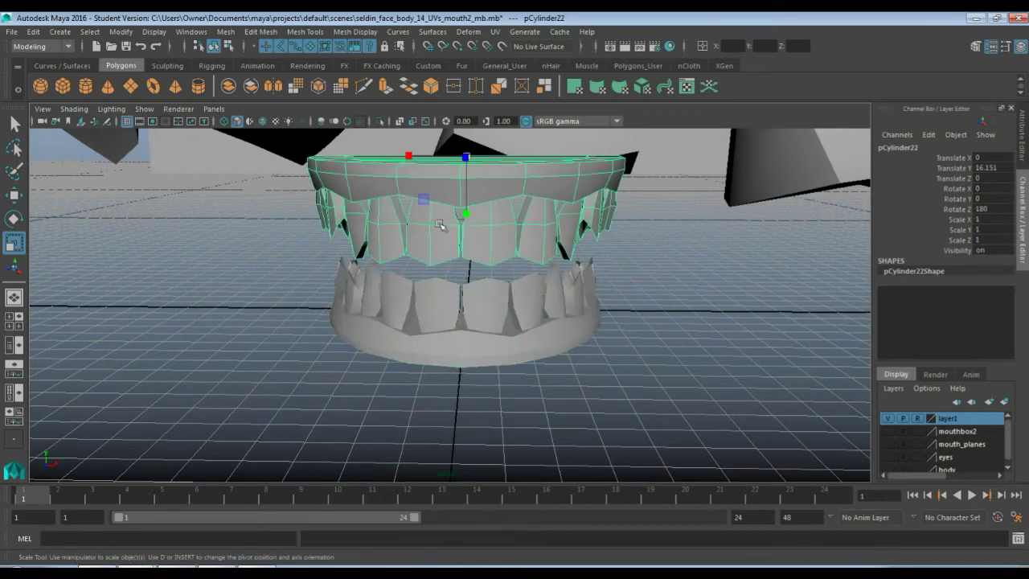
key(w)
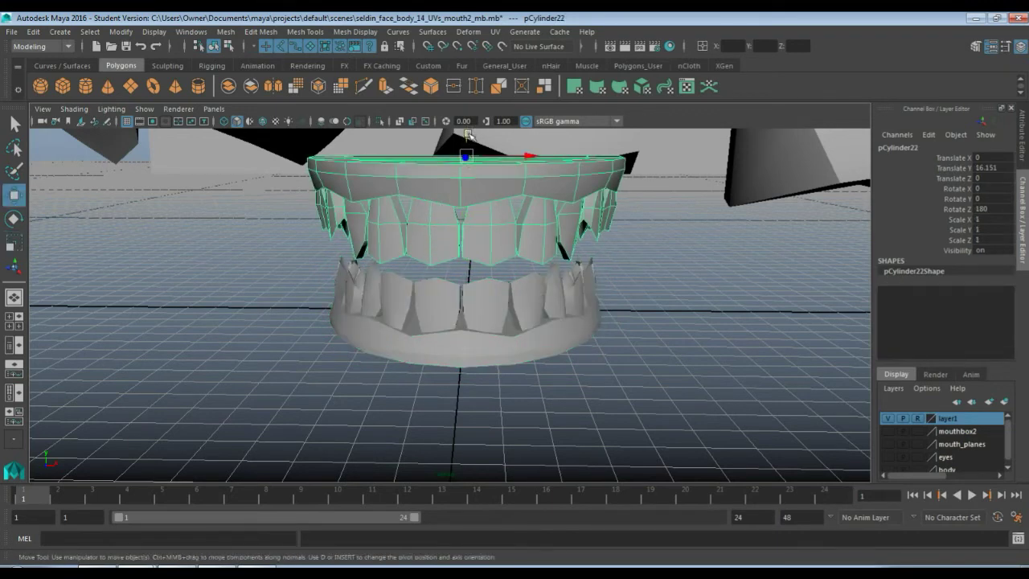
drag(468, 135, 463, 166)
alt+drag(455, 274, 461, 310)
Step: Enlarge the lower gum and teeth uniformly to a scale of about 0.928 so they sit closer behind the upper teeth
click(461, 310)
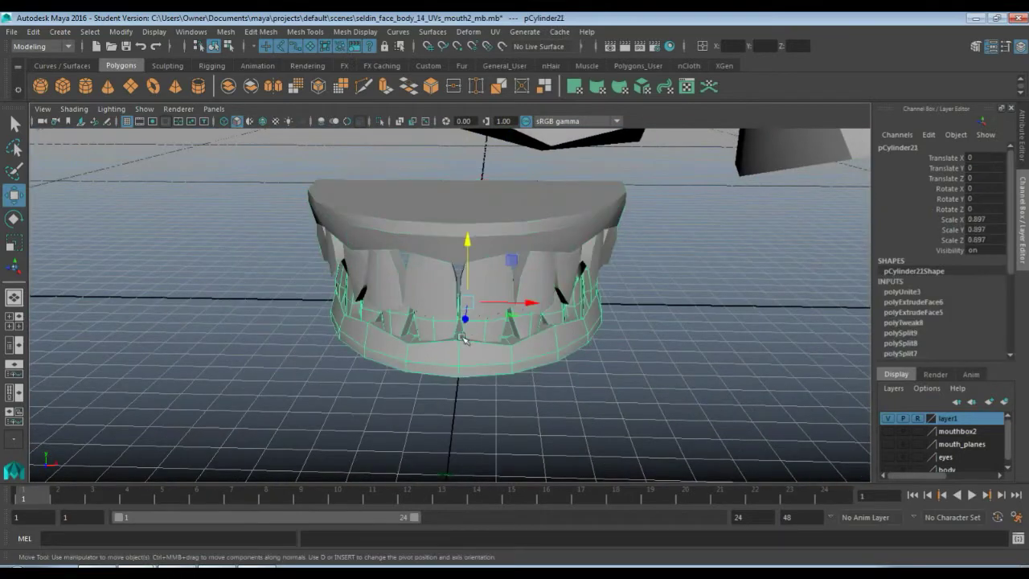
key(r)
drag(468, 304, 459, 324)
scroll(453, 349, up, 4)
alt+drag(435, 360, 420, 301)
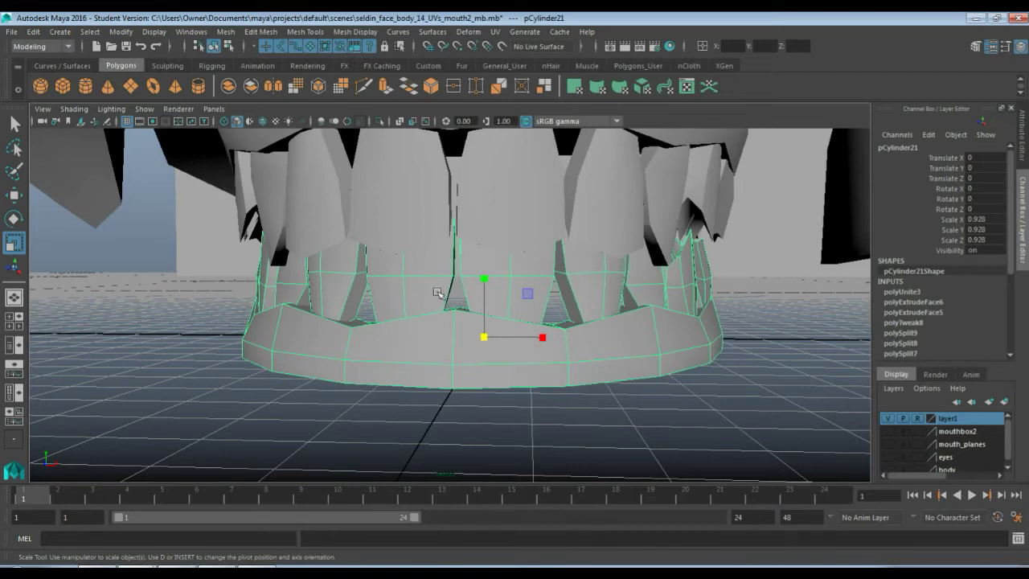
Step: Rename the upper gum and teeth object as upperjaw
click(412, 202)
scroll(414, 288, down, 5)
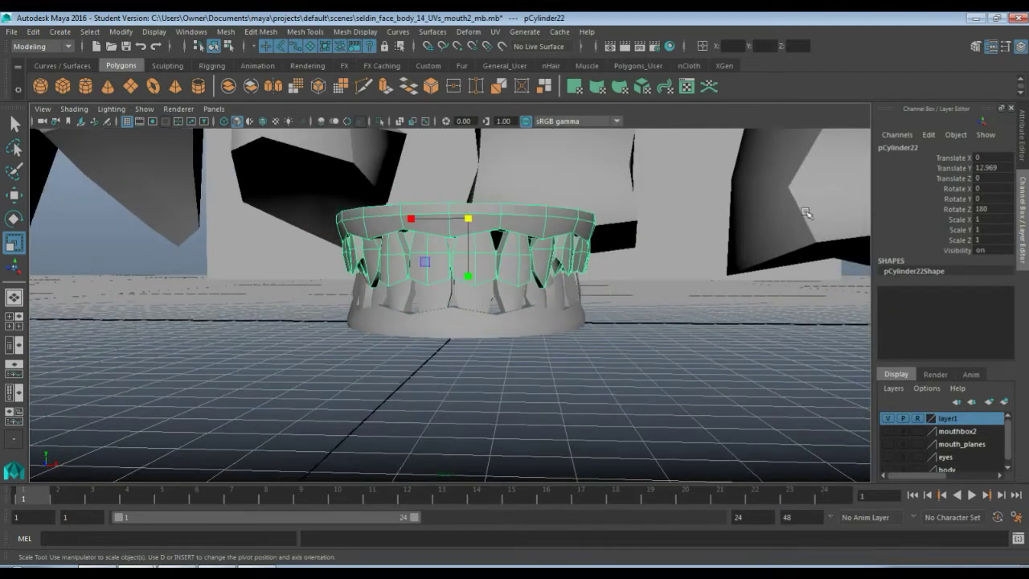
double_click(907, 148)
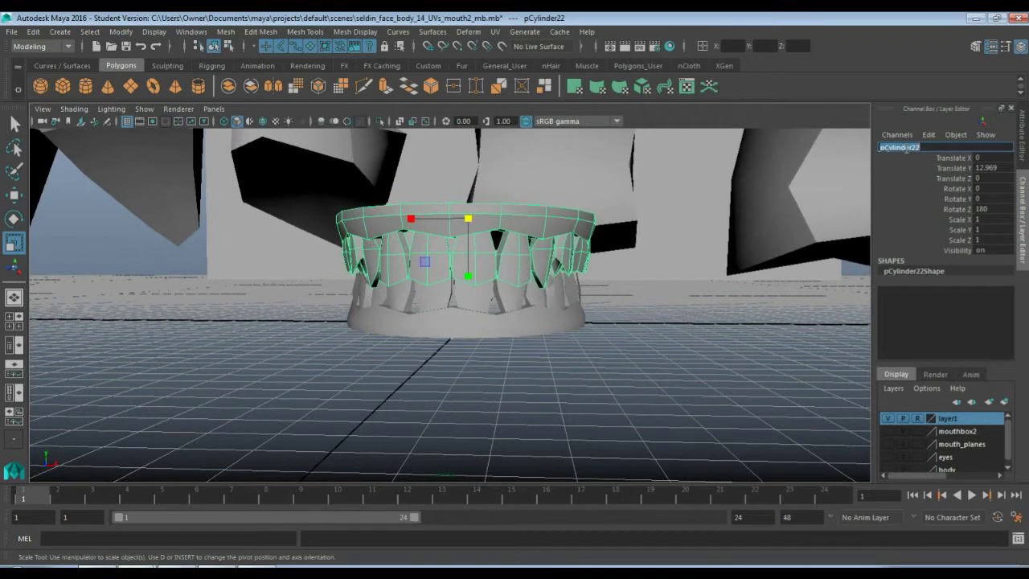
text(upperjaw)
key(Return)
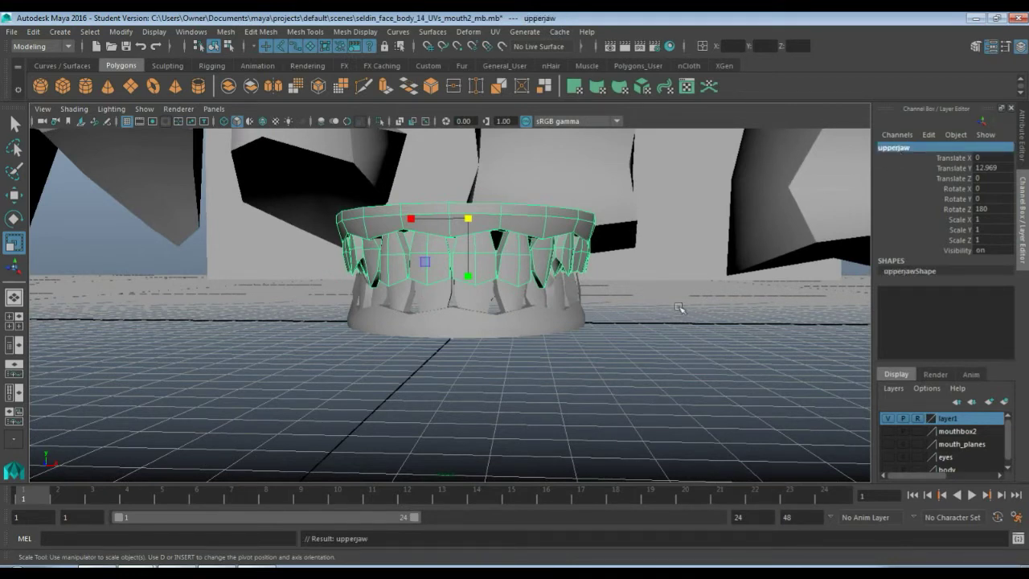
Step: Assign the upper jaw to a new display layer and hide that layer
click(639, 318)
click(479, 228)
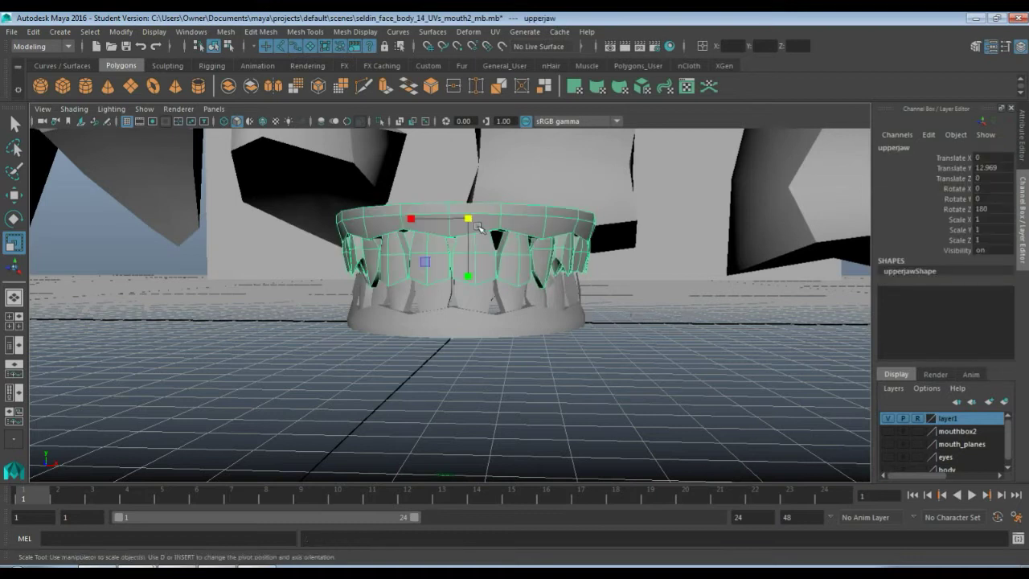
click(894, 388)
click(898, 414)
click(890, 418)
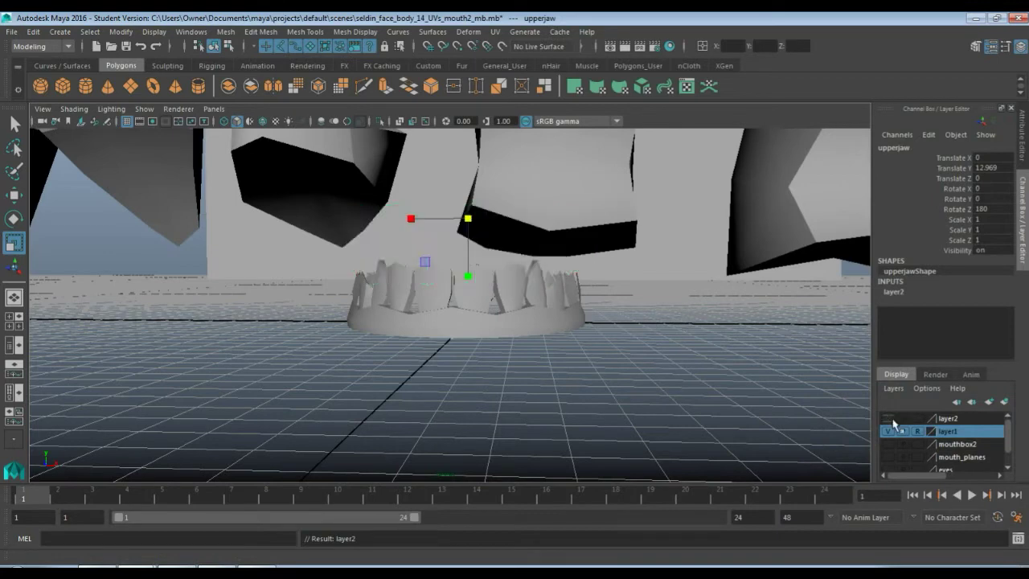
Step: Separate the lower gum and teeth mesh into individual pieces and clear the selection
click(481, 330)
alt+drag(558, 330, 547, 382)
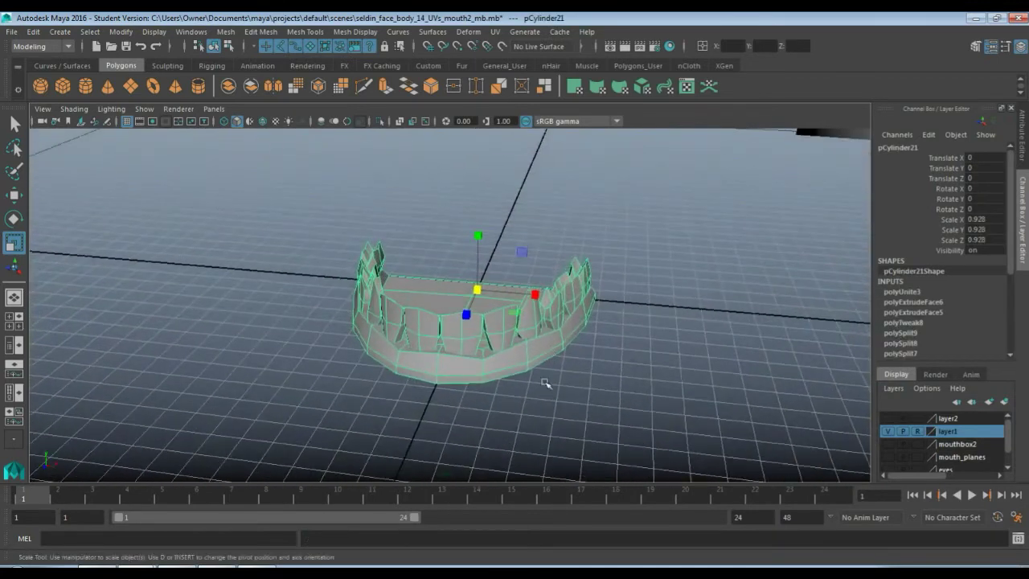
scroll(543, 404, up, 3)
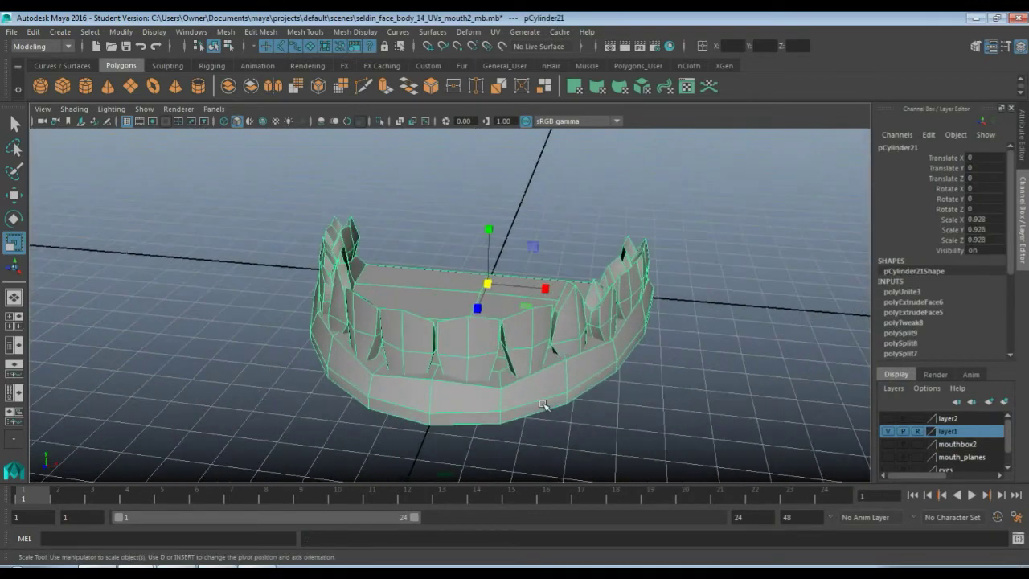
click(225, 31)
click(251, 90)
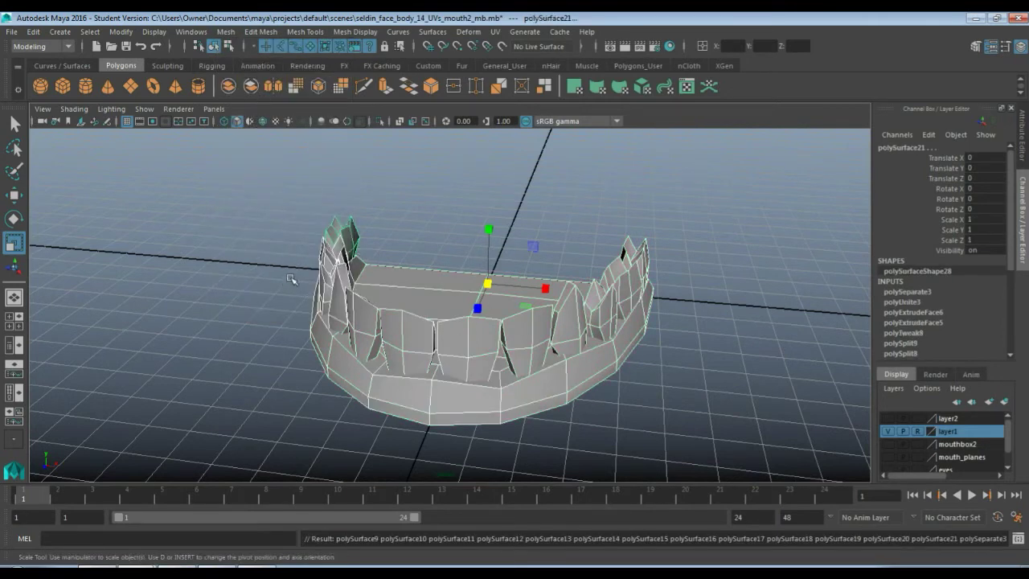
alt+drag(291, 278, 310, 283)
click(395, 223)
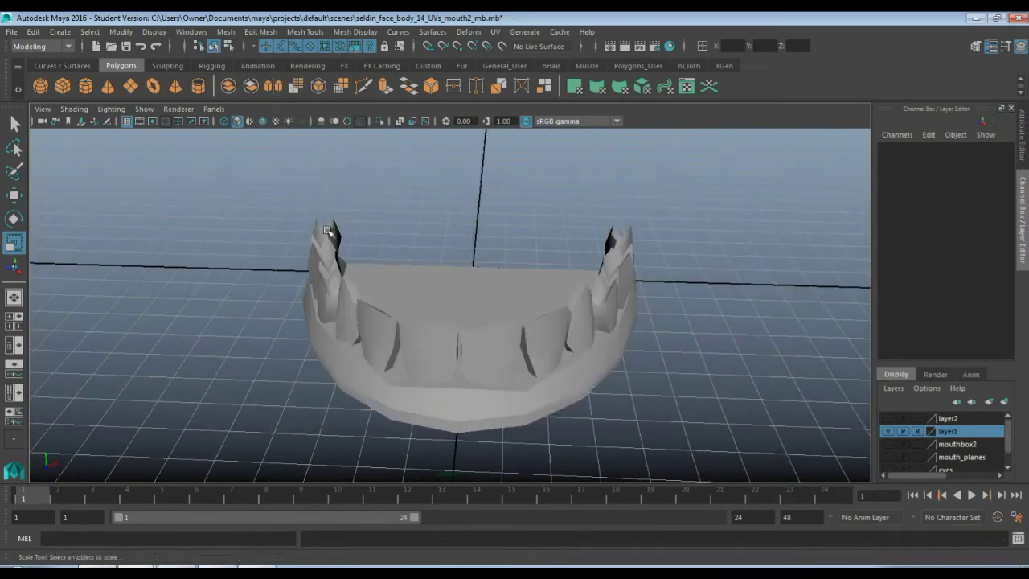
Step: Select every separated lower tooth around the arch together, leaving the gum out of the selection
click(328, 231)
shift+click(324, 265)
shift+click(333, 295)
shift+click(353, 313)
shift+click(383, 327)
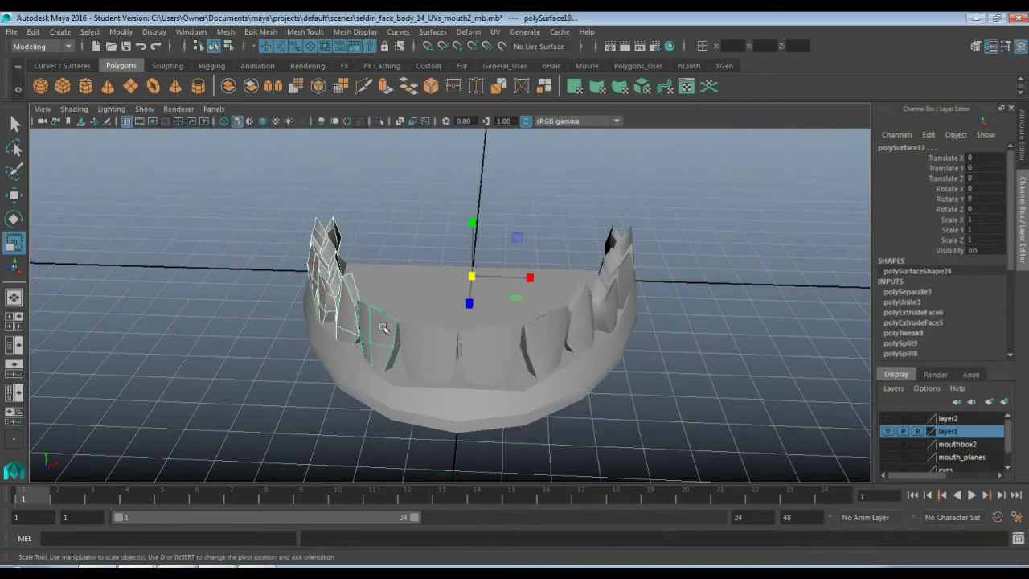
shift+click(416, 337)
shift+click(482, 341)
shift+click(548, 331)
shift+click(584, 311)
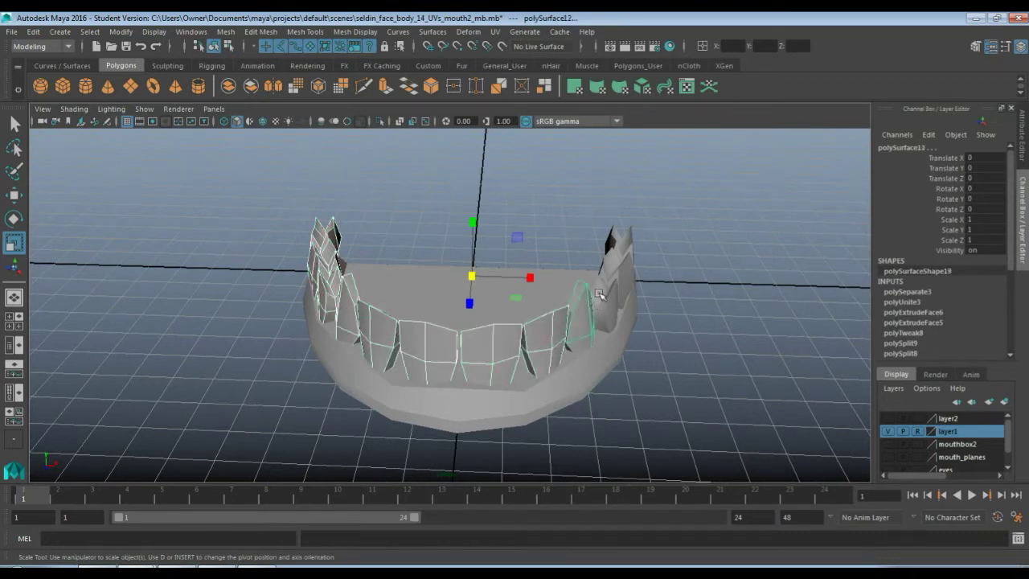
shift+click(616, 281)
shift+click(622, 270)
shift+click(625, 243)
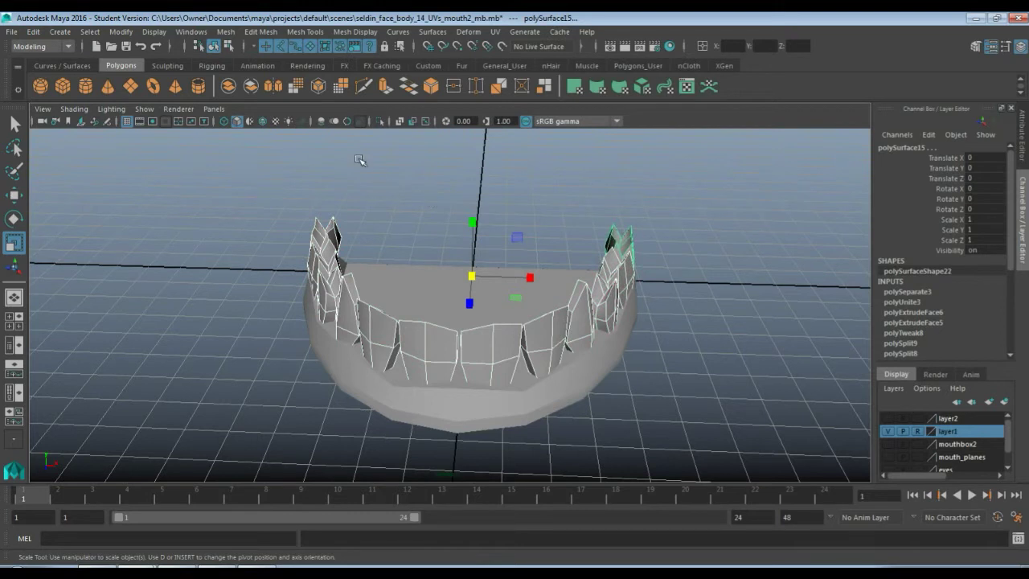
Step: Center the pivots of all the selected teeth on their own geometry
click(120, 31)
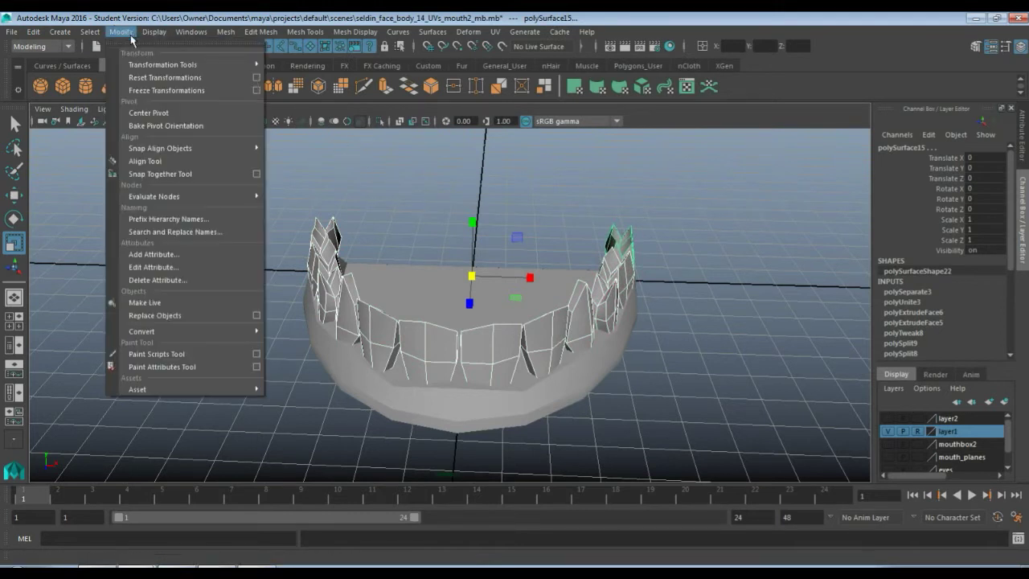
click(166, 108)
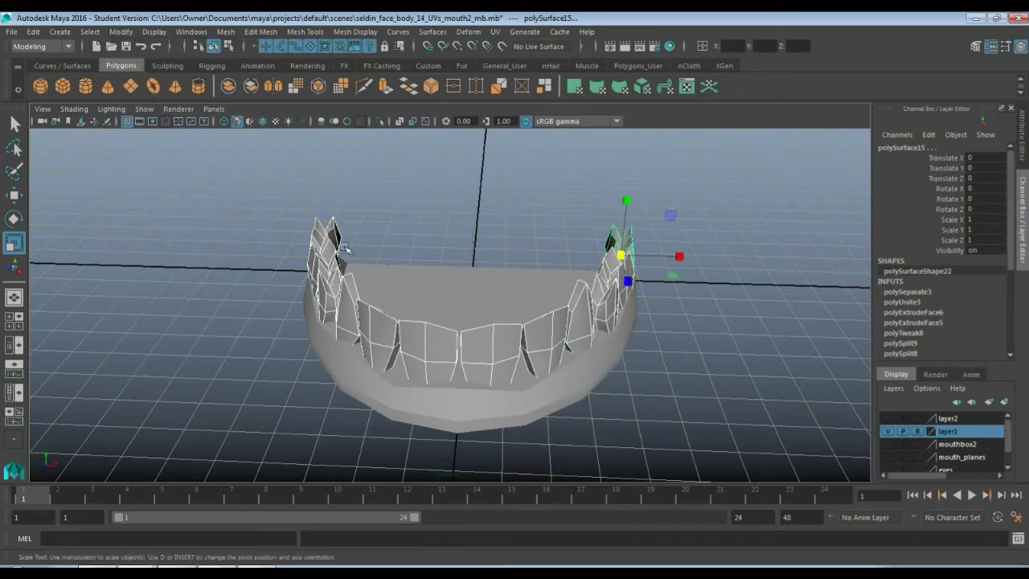
click(252, 303)
Step: Hide all the teeth on the negative-X half of the jaw
click(415, 354)
shift+click(372, 340)
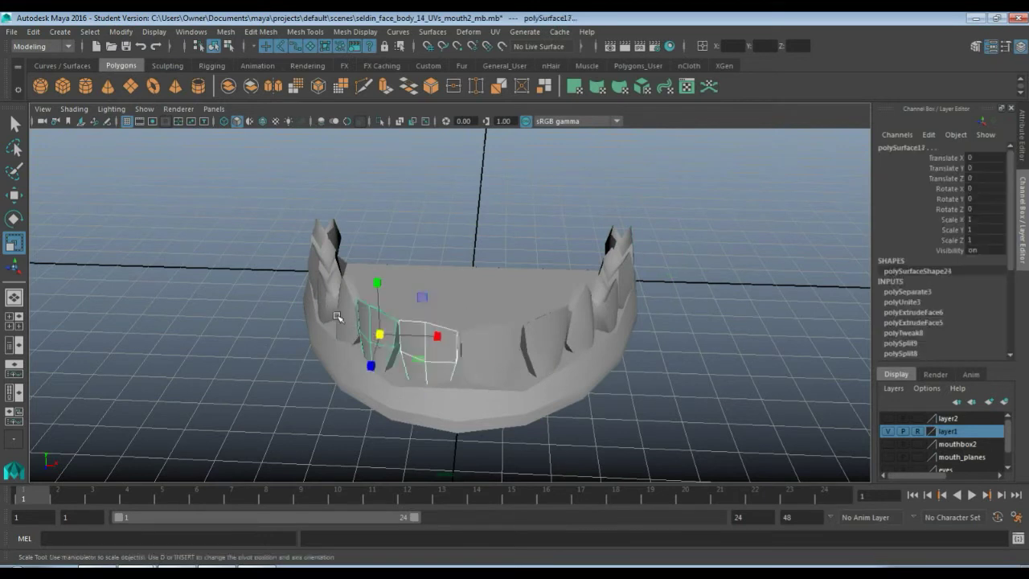
shift+click(339, 318)
shift+click(308, 267)
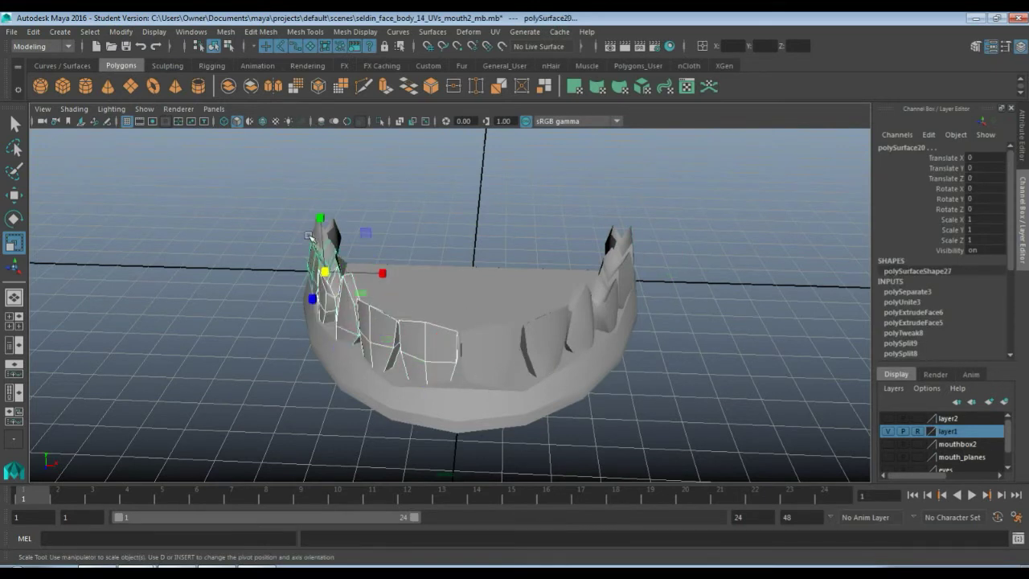
shift+click(334, 233)
key(ctrl+h)
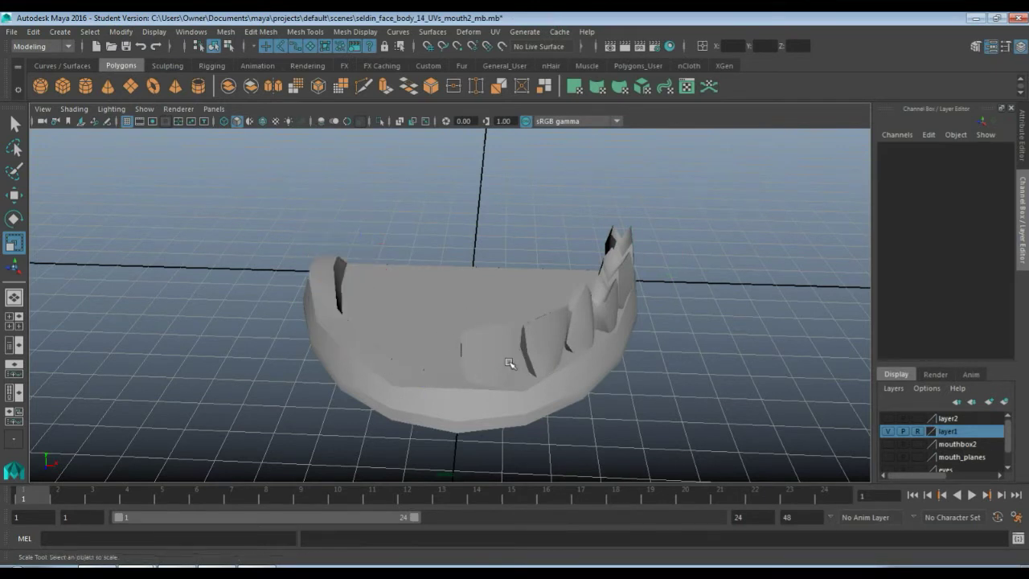
Step: In the top view, scale the central incisor to about 0.73 in X and 0.973 in Z, the neighbouring incisor to 0.759 and 0.829
click(509, 361)
key(space)
key(space)
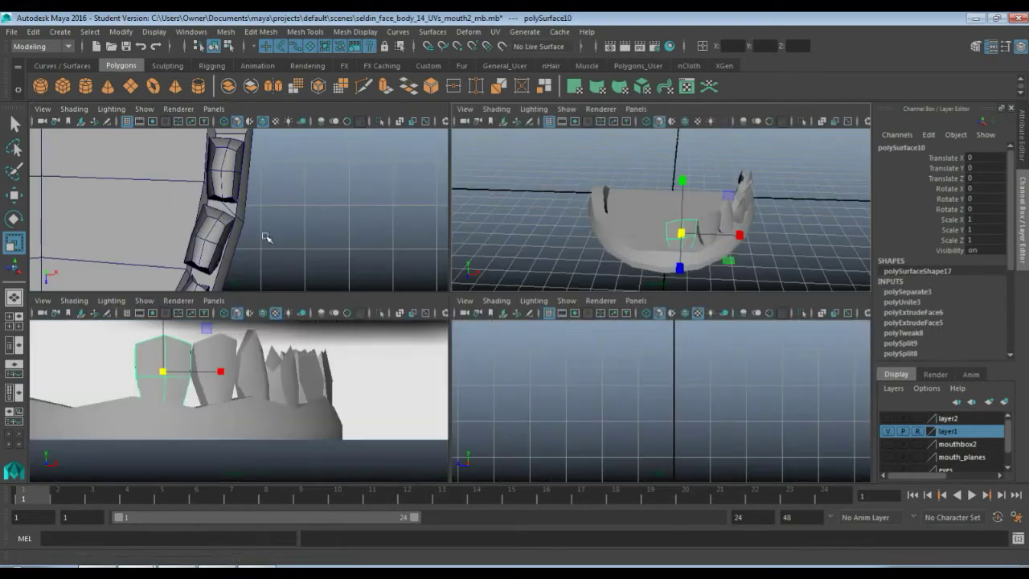
key(space)
alt+middle_drag(349, 329, 428, 217)
scroll(406, 301, up, 3)
alt+middle_drag(406, 291, 502, 247)
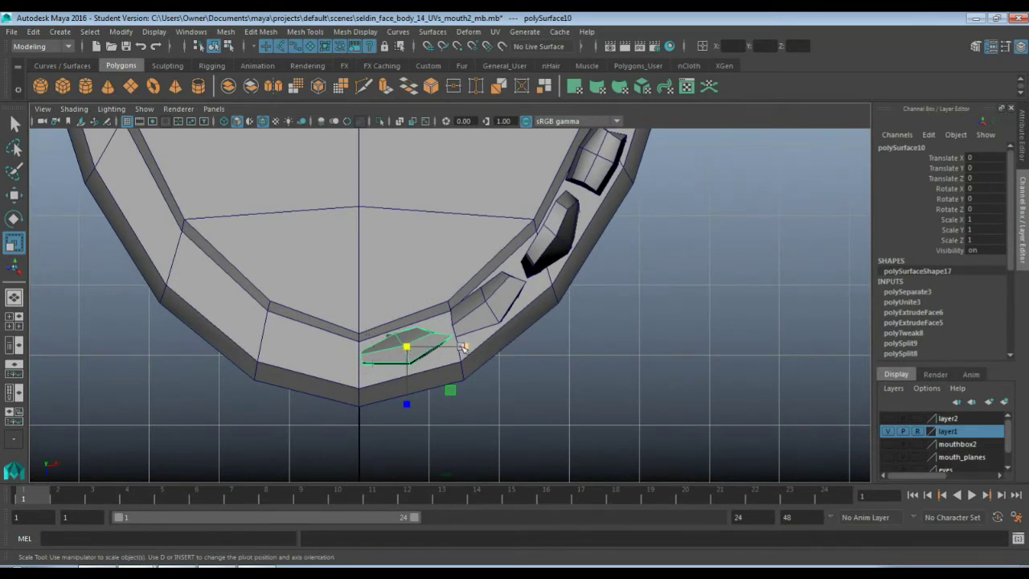
drag(464, 346, 449, 348)
click(490, 305)
drag(547, 302, 533, 306)
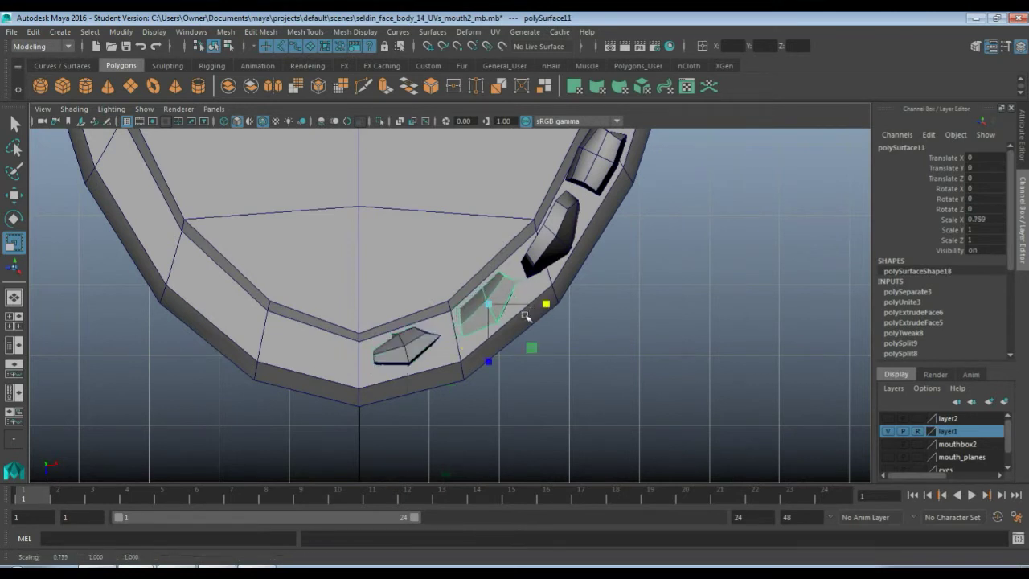
click(400, 358)
drag(404, 406, 418, 385)
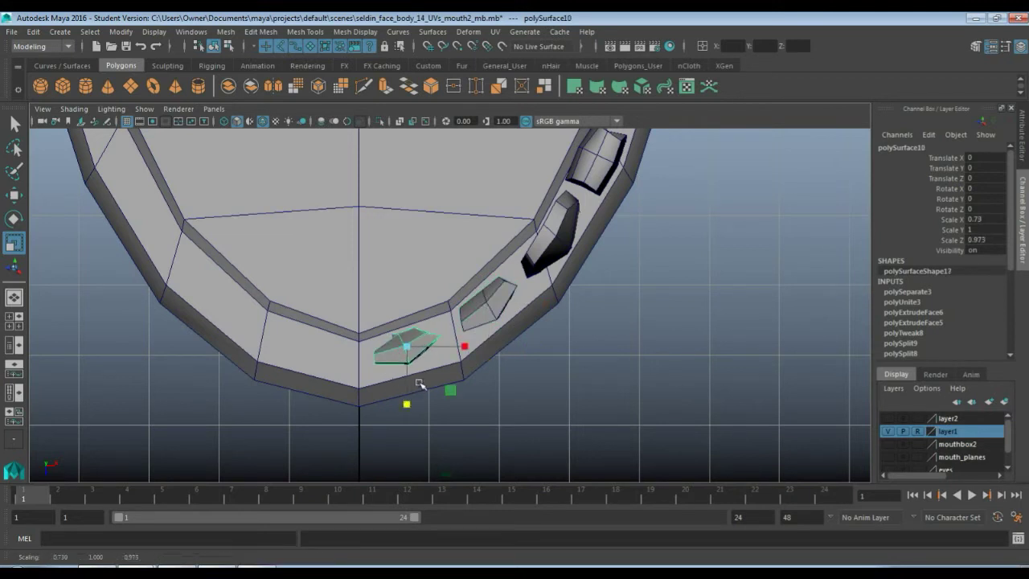
Step: Move the central incisor against the midline and bring the second incisor up close beside it along the gum
key(w)
drag(407, 347, 394, 355)
click(487, 304)
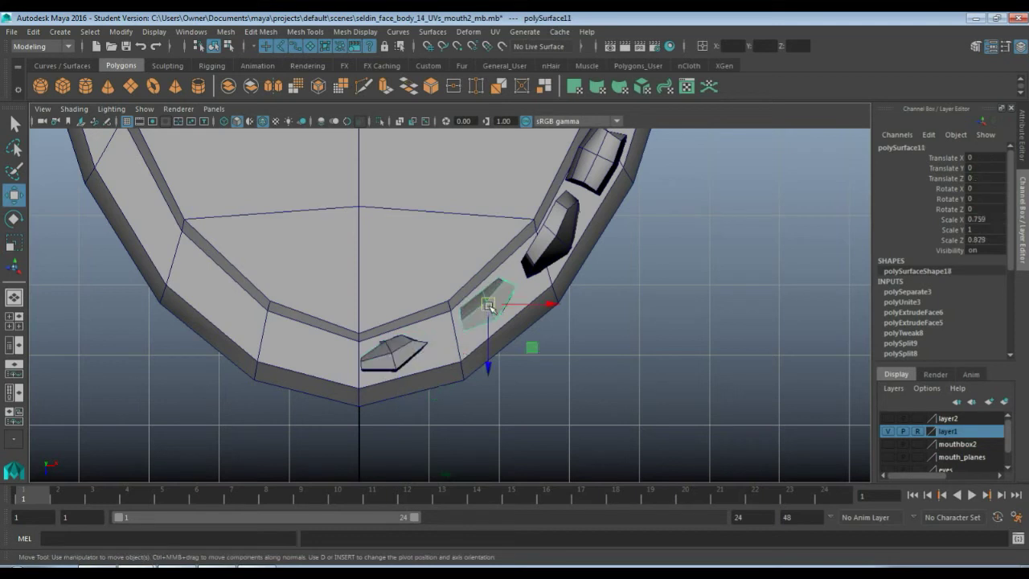
drag(484, 303, 461, 331)
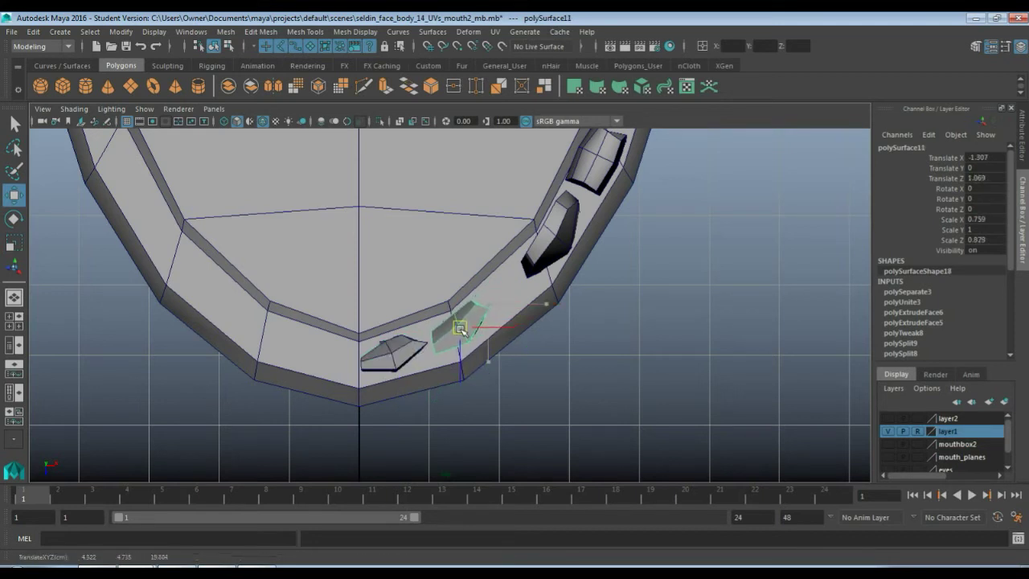
Step: Rotate the central incisor about -10.2 degrees in Y and shift it slightly forward to follow the gum curve
click(407, 352)
key(e)
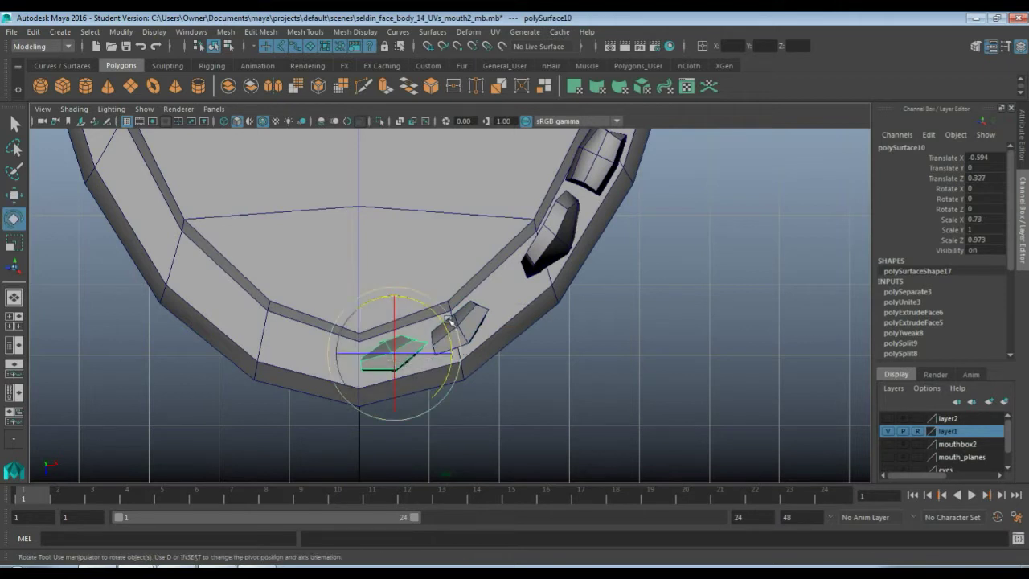
drag(430, 314, 437, 318)
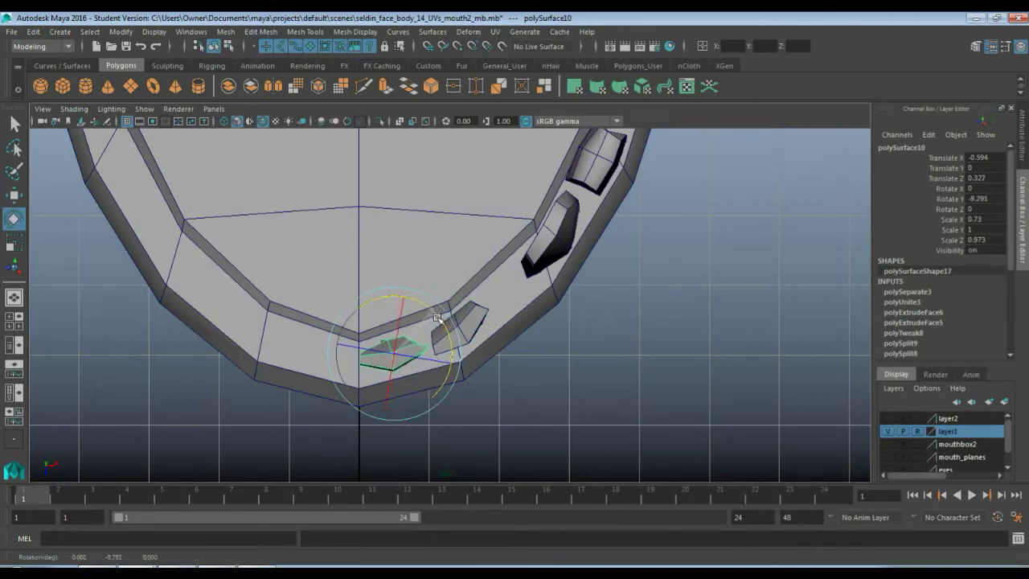
key(w)
drag(395, 394, 395, 404)
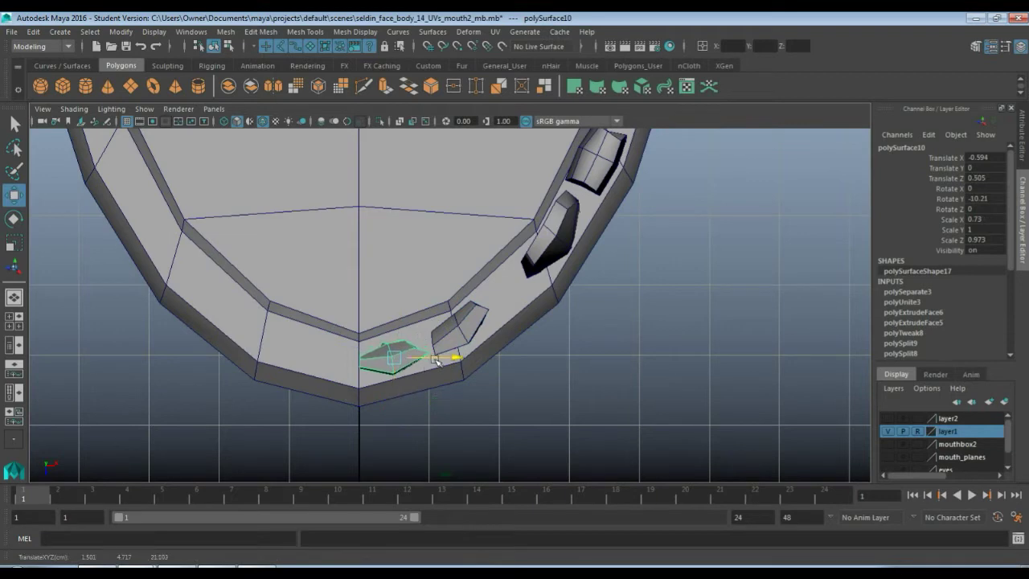
drag(439, 358, 435, 362)
Step: Scale the canine uniformly to about 0.874
click(543, 255)
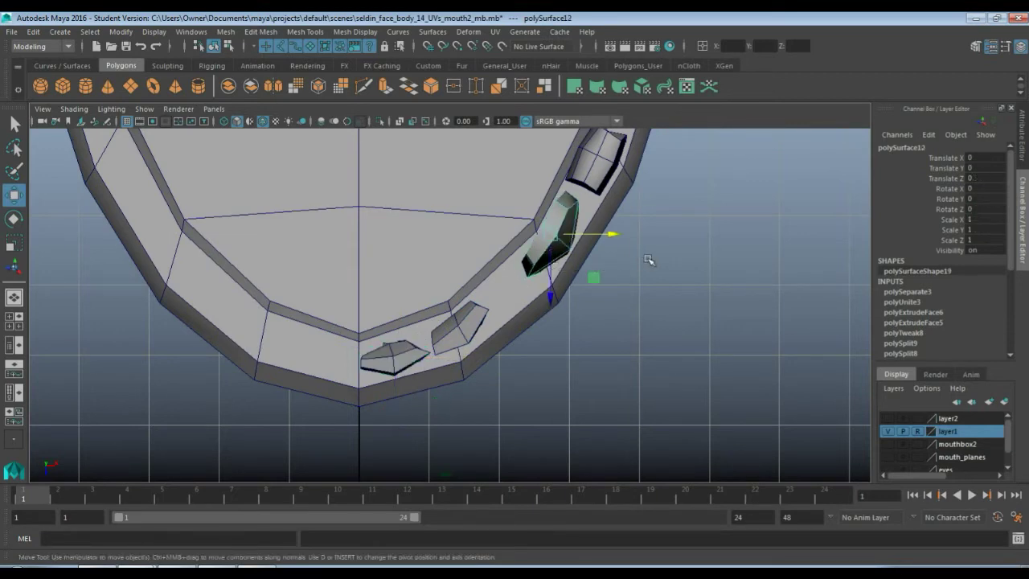
alt+middle_drag(695, 231, 640, 291)
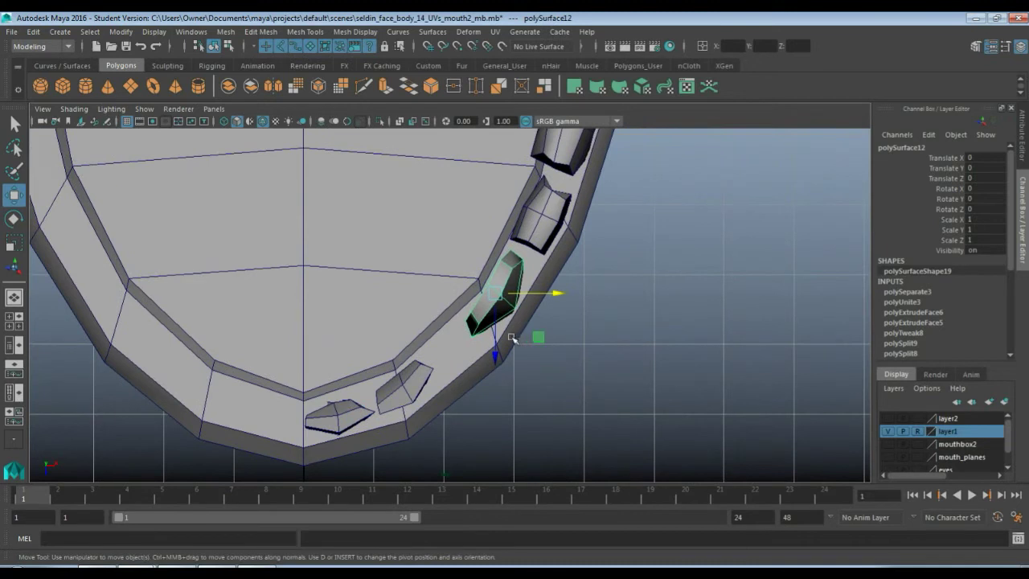
key(r)
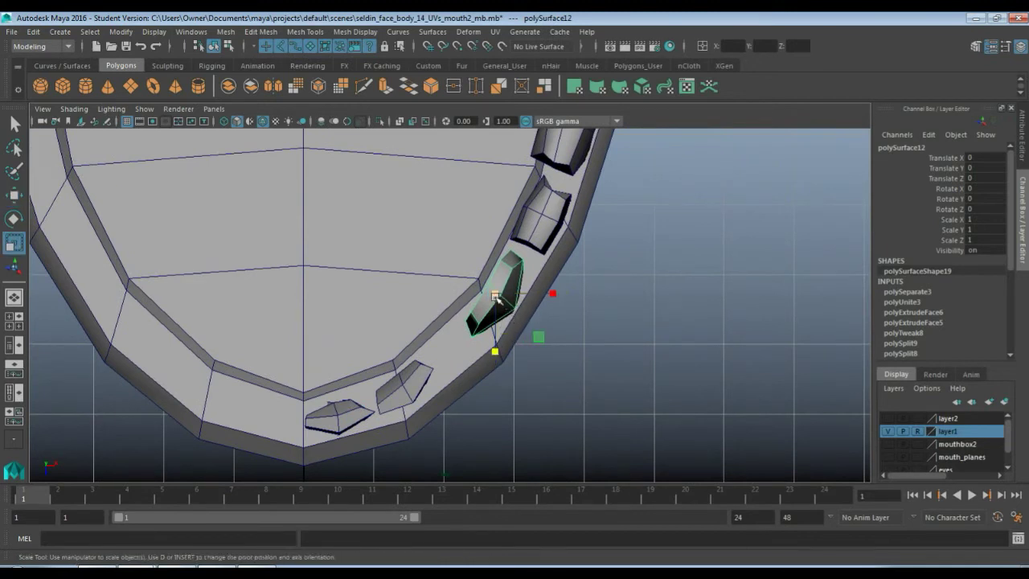
drag(496, 297, 483, 301)
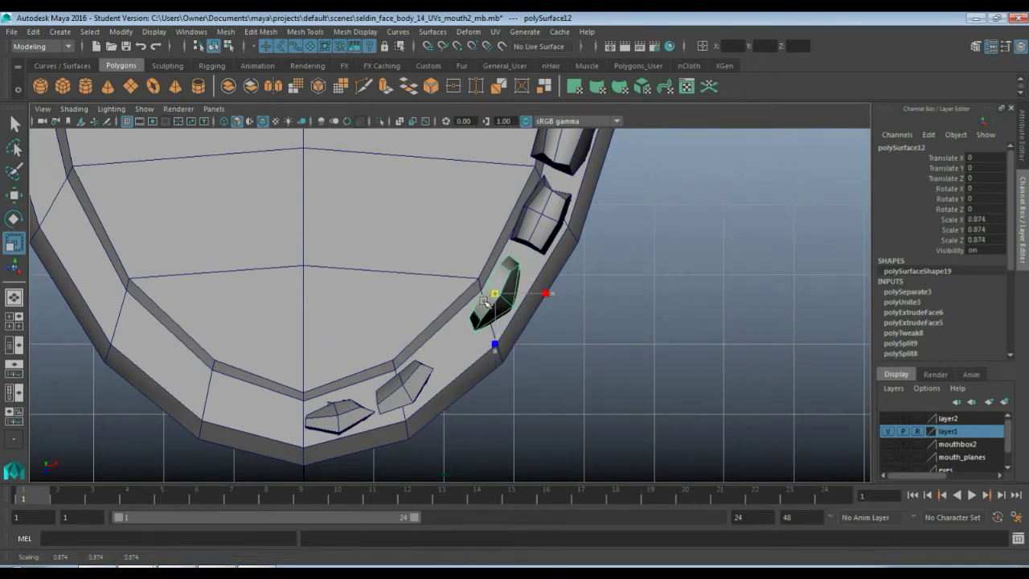
key(e)
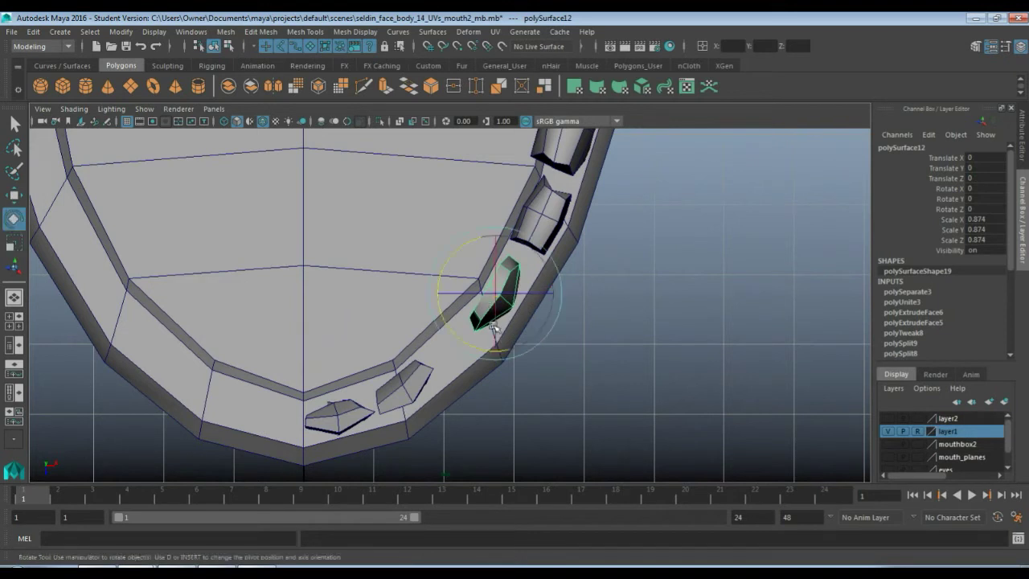
Step: Move the canine next to the incisors, to about -1.544 in X and 1.931 in Z, and rotate it about -8.5 degrees in Y
key(w)
drag(494, 295, 461, 336)
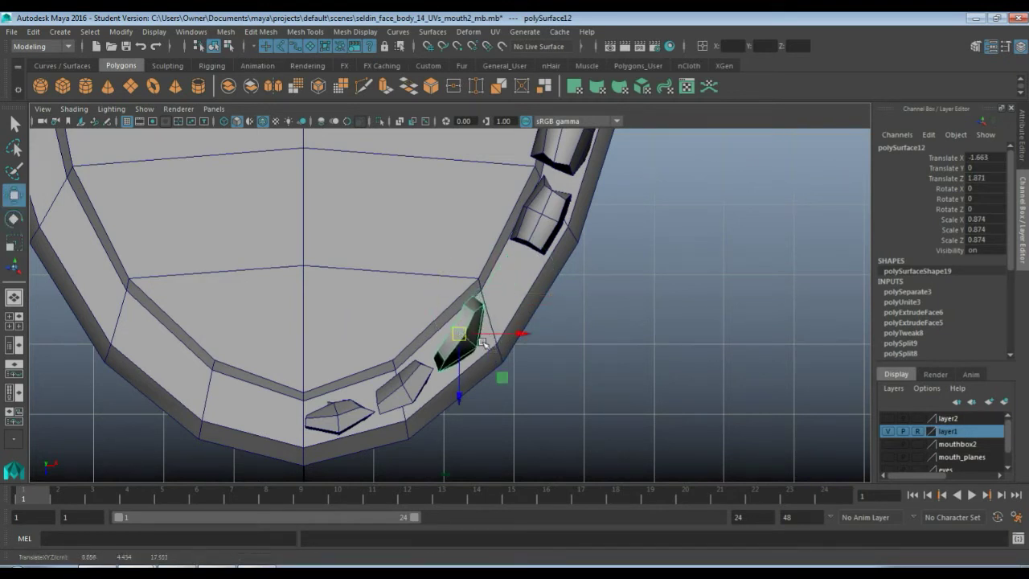
key(e)
drag(500, 299, 509, 304)
key(w)
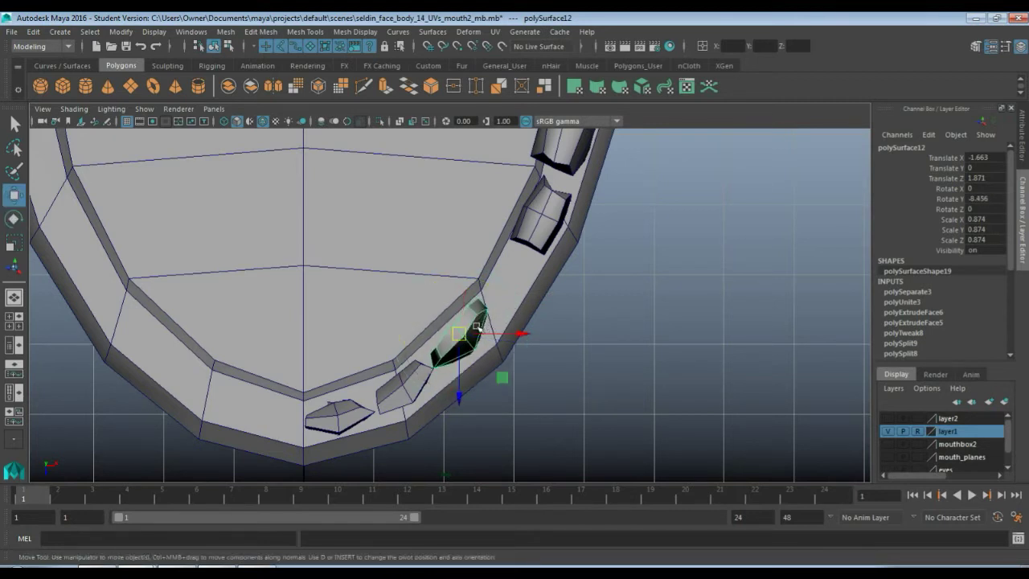
drag(464, 334, 465, 332)
Step: Move the two teeth behind the canine forward along the gum to close the gaps
click(543, 244)
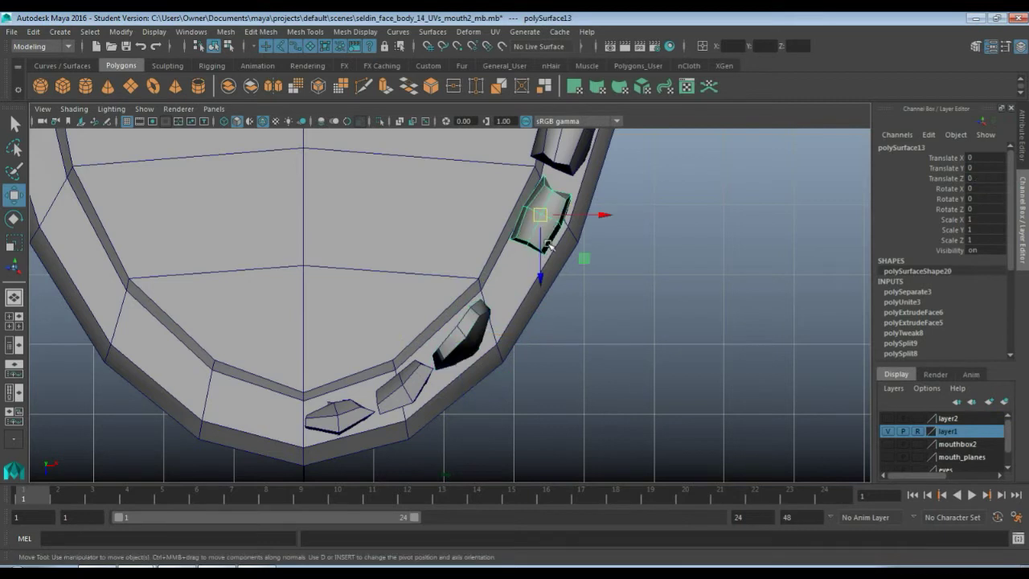
drag(541, 215, 514, 270)
alt+middle_drag(563, 205, 464, 320)
click(465, 242)
drag(463, 244, 455, 299)
Step: Move the rearmost molar forward along the gum to about -0.505 in X and 3.089 in Z
alt+middle_drag(484, 214, 463, 285)
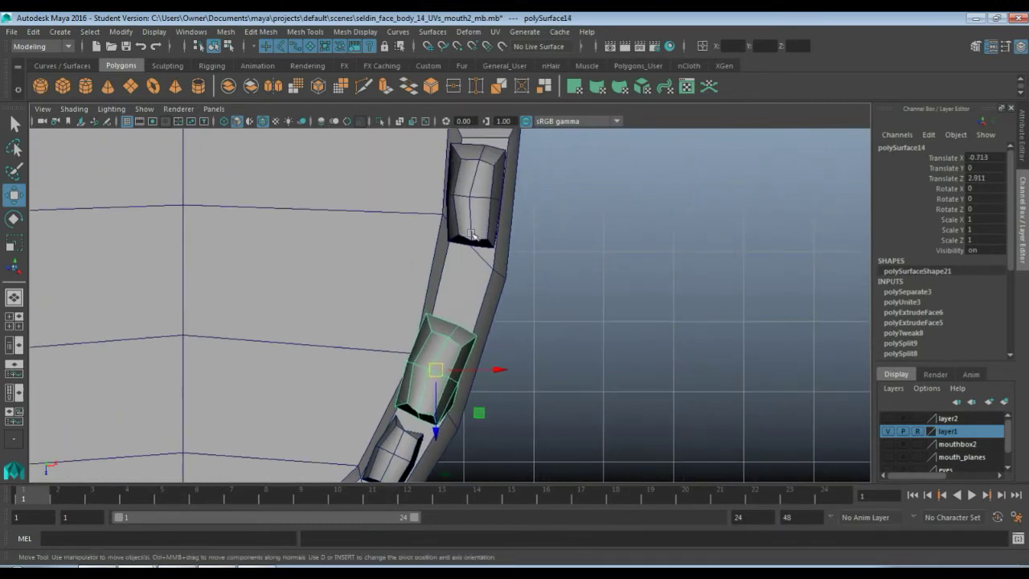
click(472, 216)
drag(477, 195, 471, 251)
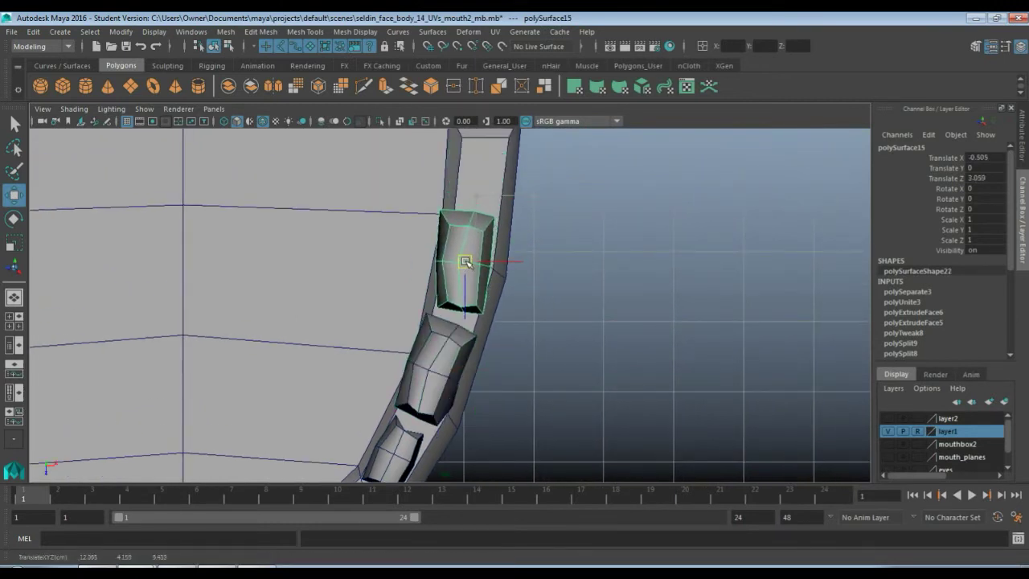
alt+middle_drag(492, 196, 490, 91)
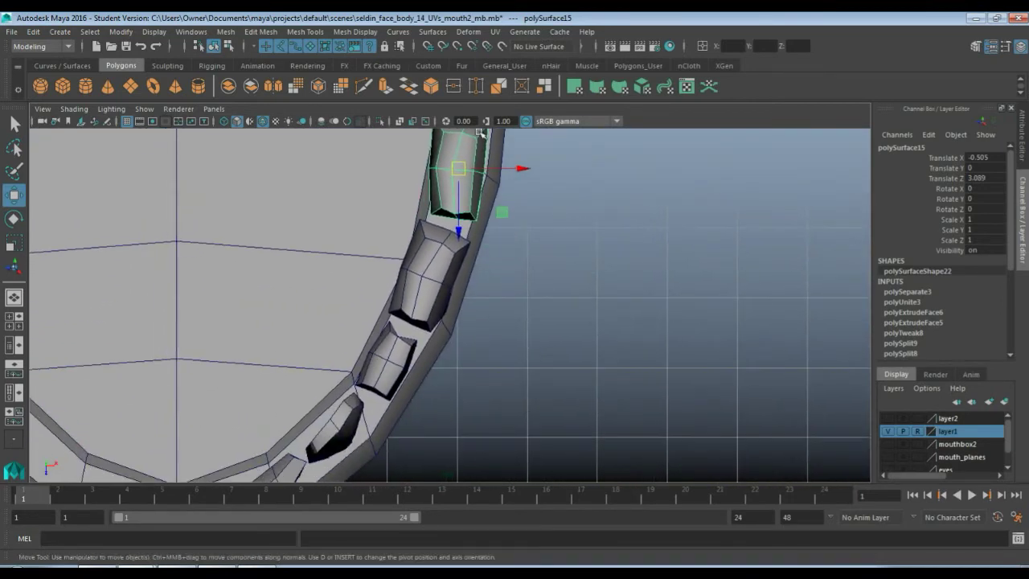
alt+middle_drag(438, 193, 525, 62)
alt+middle_drag(413, 250, 437, 225)
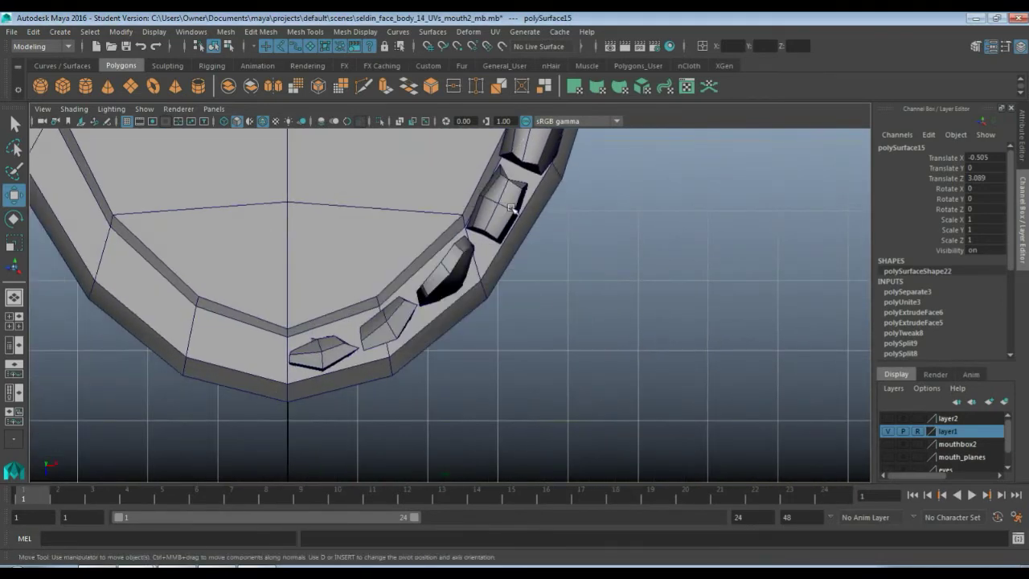
Step: In the perspective view, combine the six visible teeth into a single mesh
key(space)
key(space)
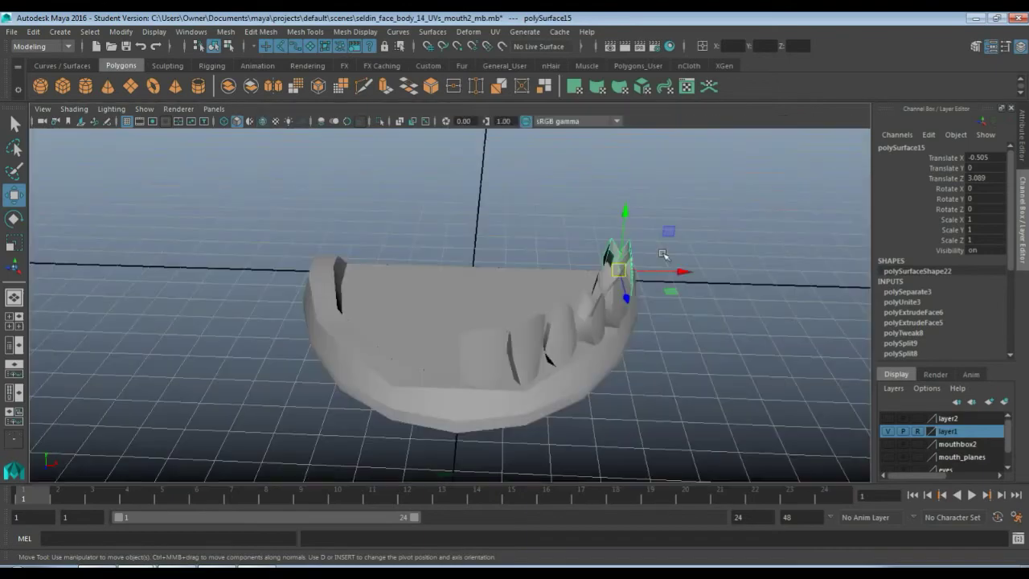
alt+drag(620, 349, 536, 338)
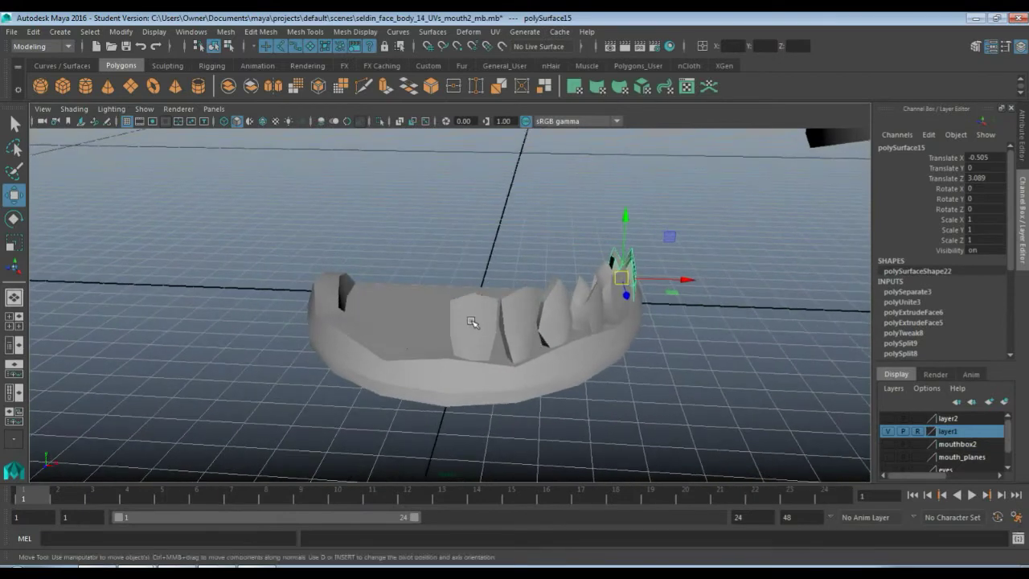
click(472, 323)
shift+click(527, 299)
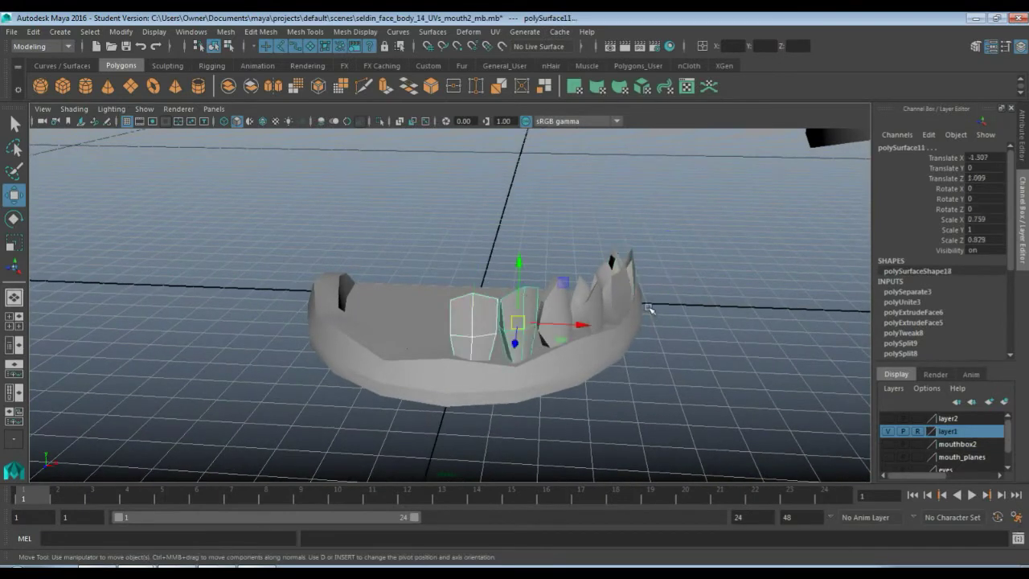
alt+drag(650, 309, 559, 334)
shift+click(517, 295)
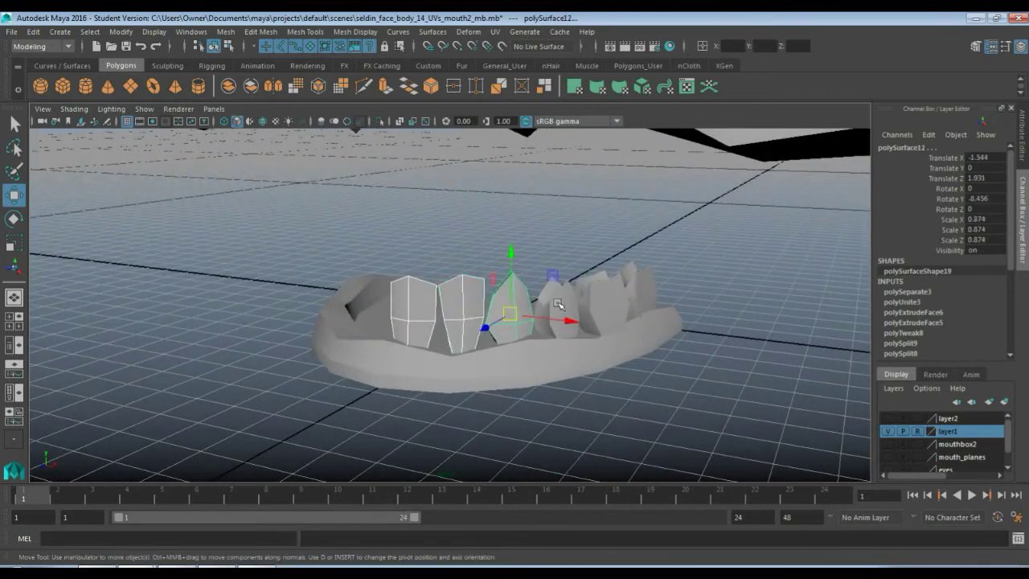
shift+click(560, 305)
shift+click(607, 297)
shift+click(643, 289)
alt+drag(508, 312, 546, 323)
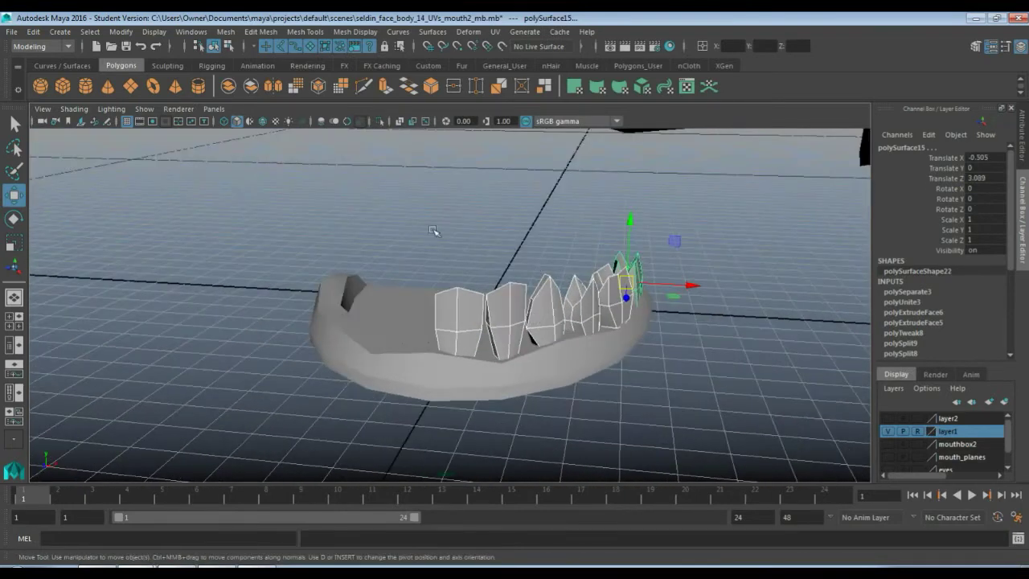
click(230, 86)
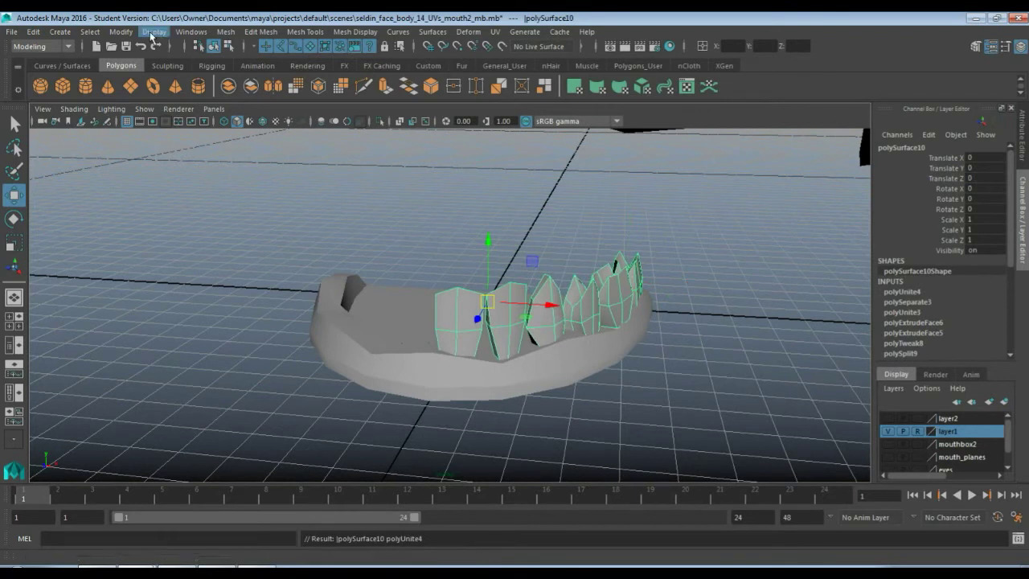
Step: Mirror the combined teeth in the -X direction and set the mirror's Pivot X to 0
click(225, 31)
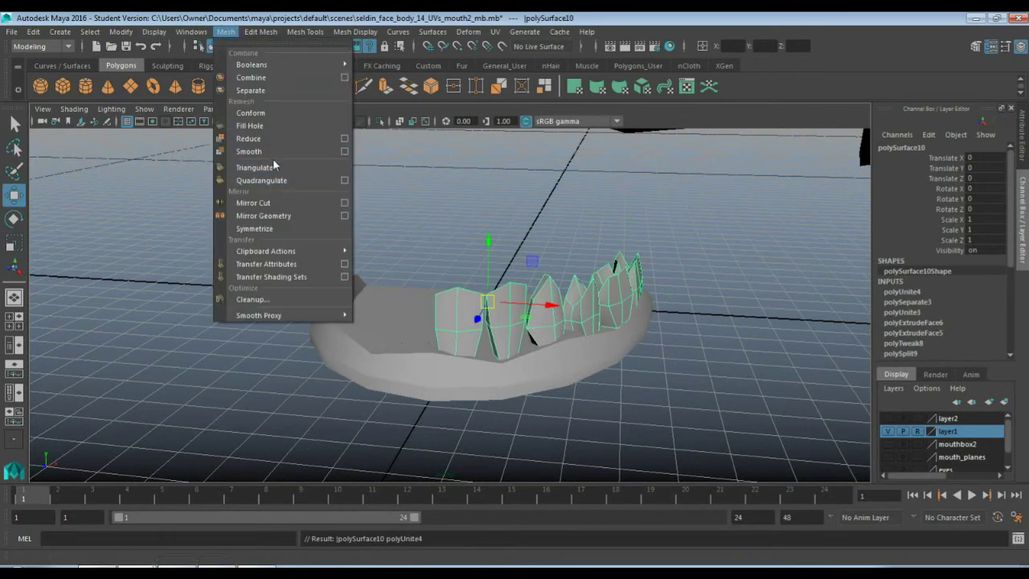
click(264, 216)
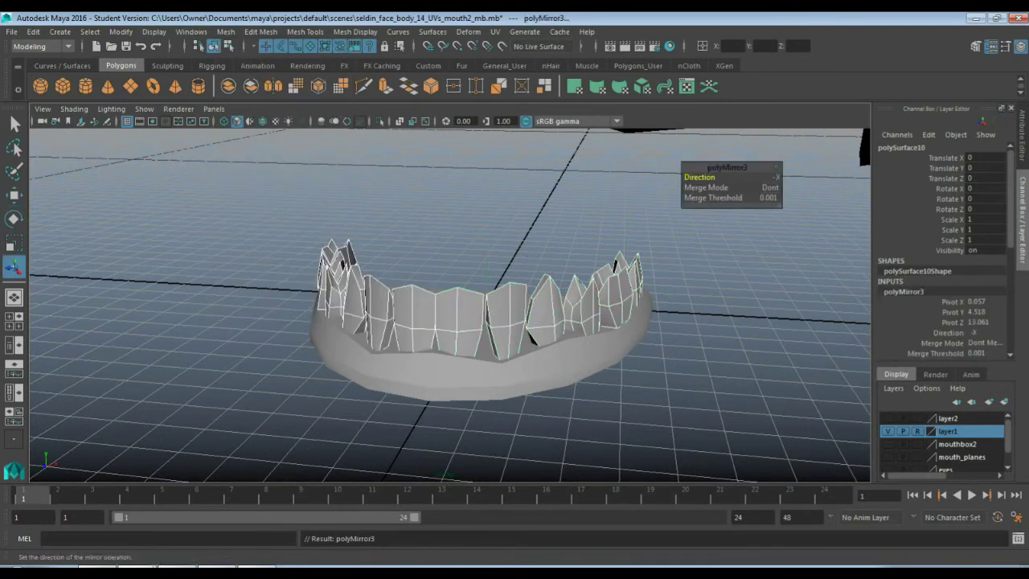
double_click(985, 302)
text(0)
key(Return)
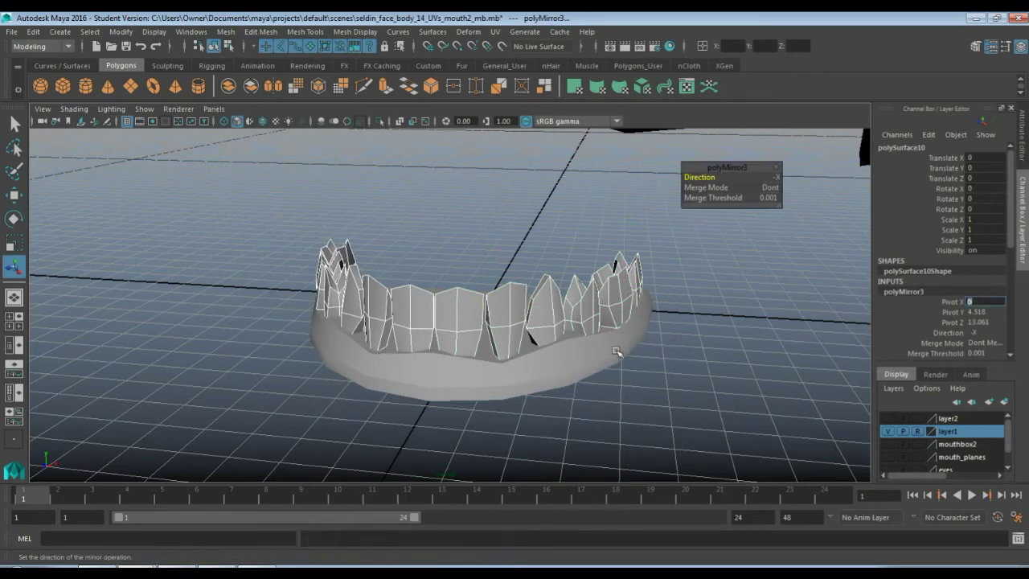
Step: Combine the full row of lower teeth and the lower gum into a single mesh
mouse_move(616, 351)
alt+mouse_down()
mouse_move(624, 356)
mouse_move(618, 350)
alt+mouse_up()
click(694, 383)
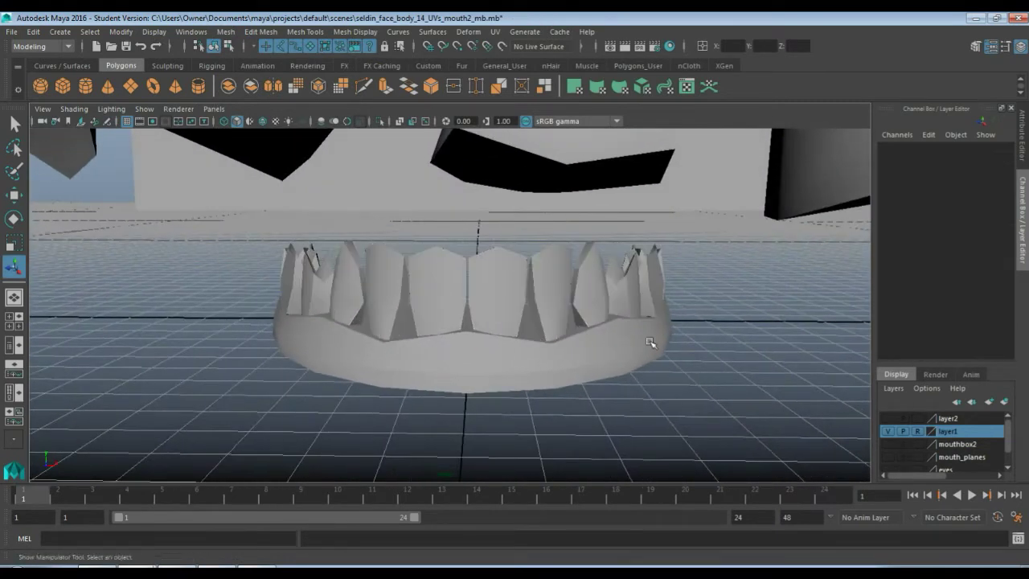
drag(271, 227, 688, 423)
click(227, 86)
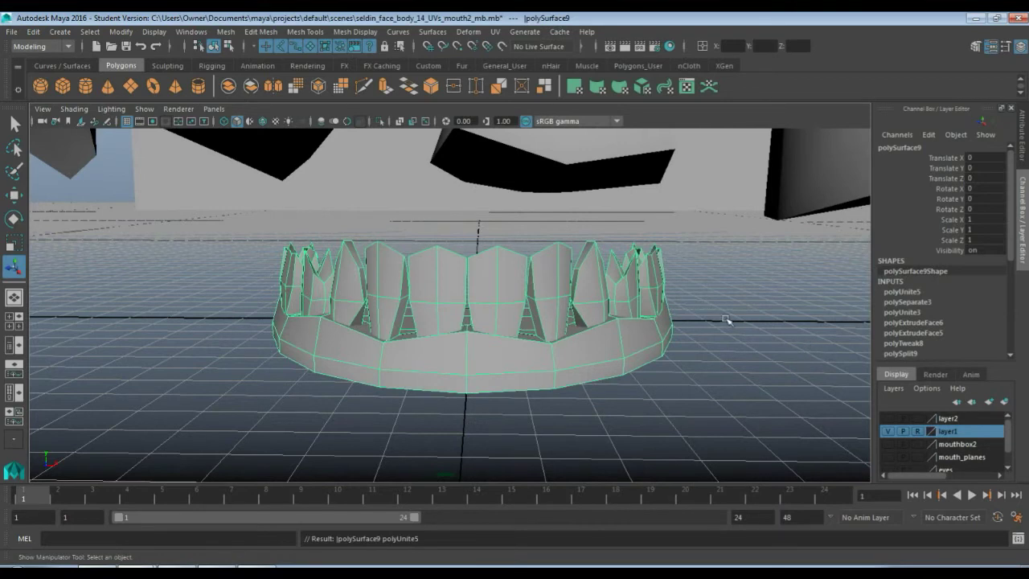
alt+drag(726, 320, 780, 302)
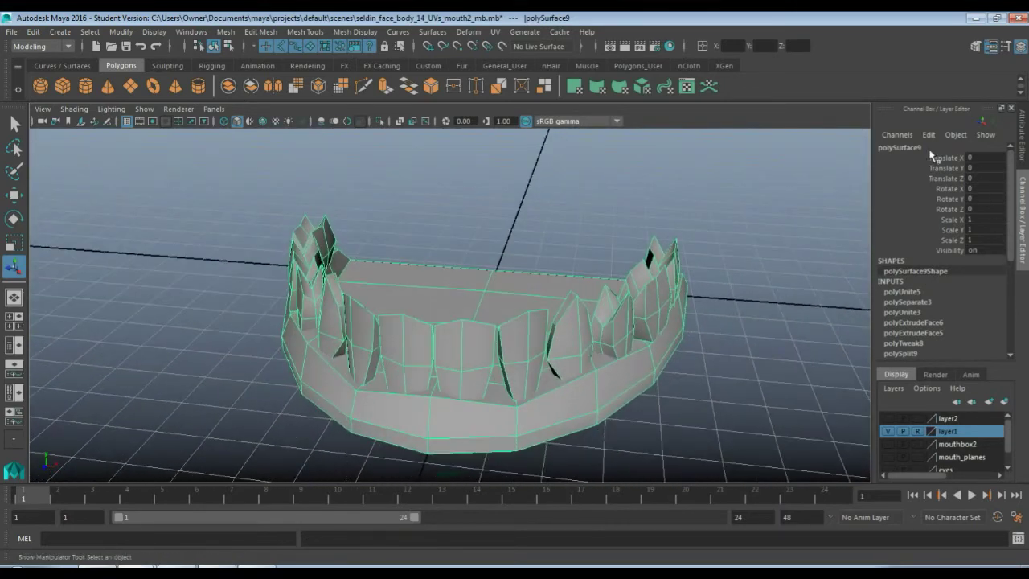
Step: Show layer2 to bring in the upper jaw above the lower one, and clear the selection
click(889, 418)
alt+drag(737, 373, 450, 231)
click(732, 377)
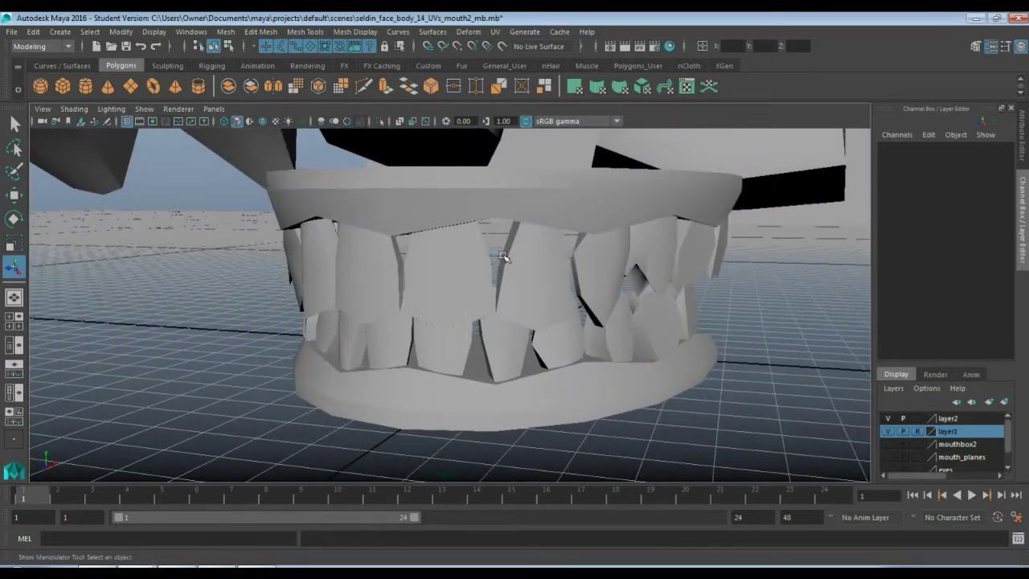
Step: Examine the upper and lower jaws together in smoothed display, then return both to the unsmoothed display
click(474, 263)
key(3)
click(499, 366)
key(3)
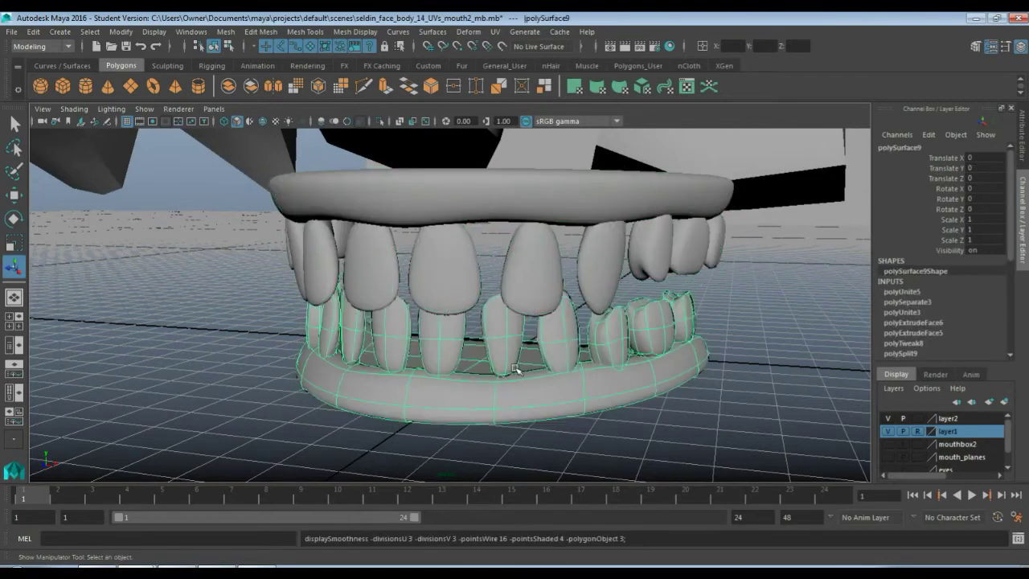
alt+drag(565, 290, 482, 233)
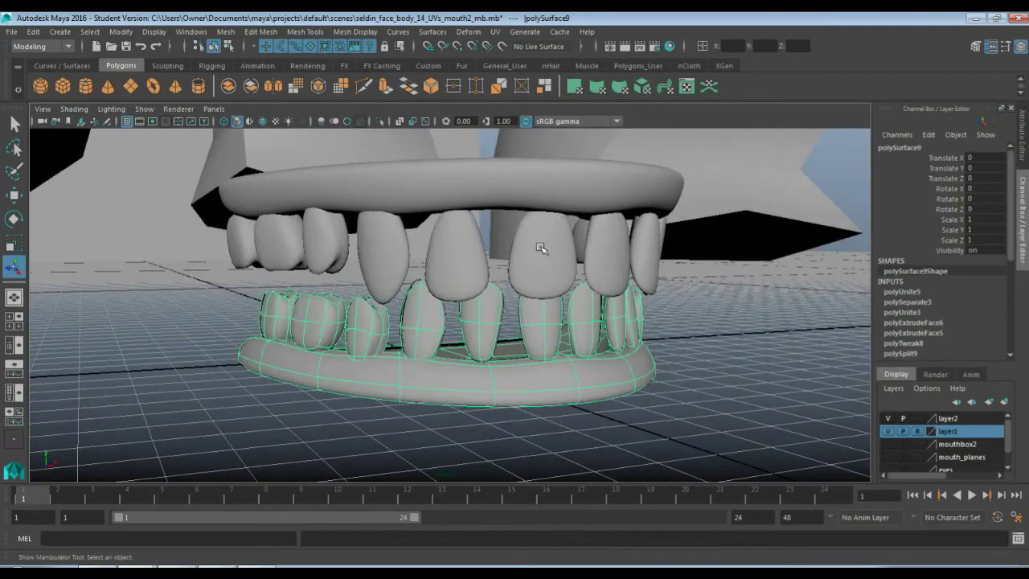
alt+drag(294, 222, 305, 260)
key(1)
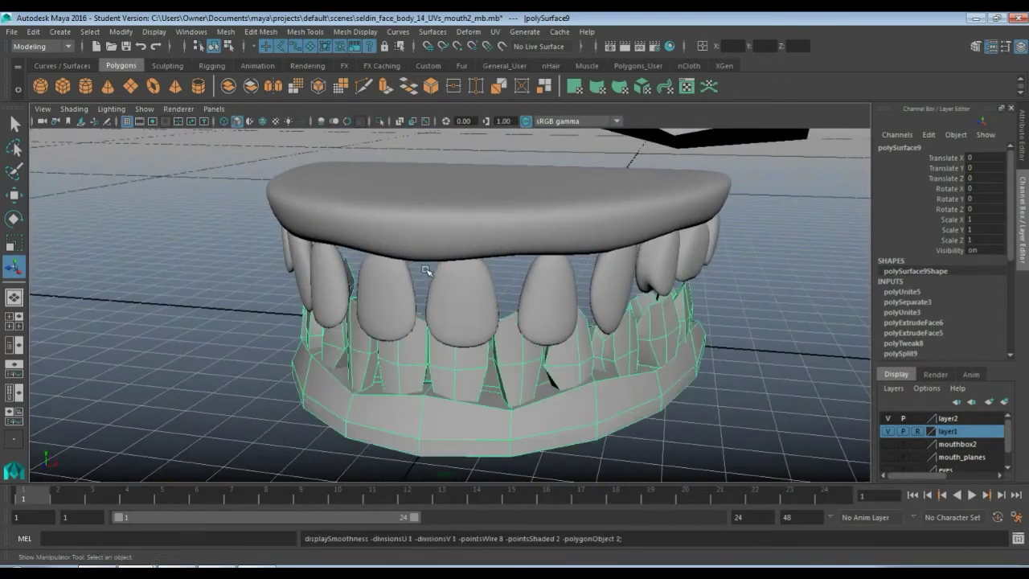
key(3)
key(1)
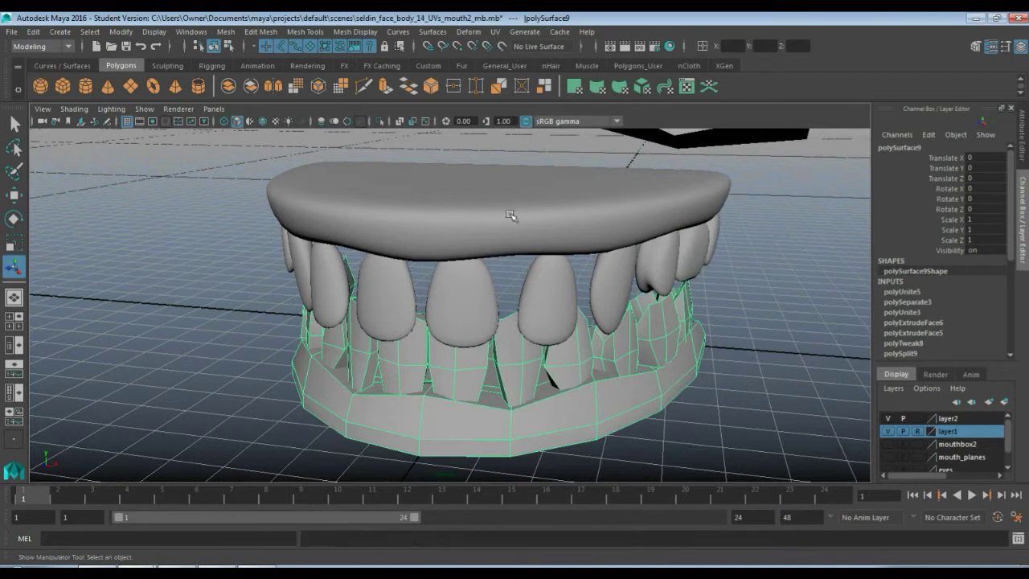
click(566, 325)
key(1)
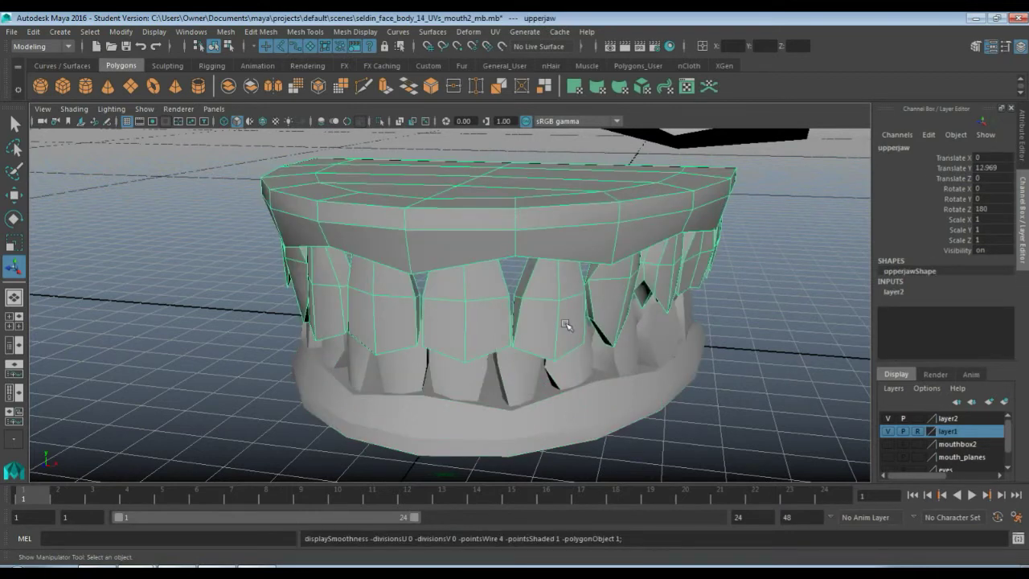
Step: Save the scene under its current name, accepting the student version notice
click(13, 31)
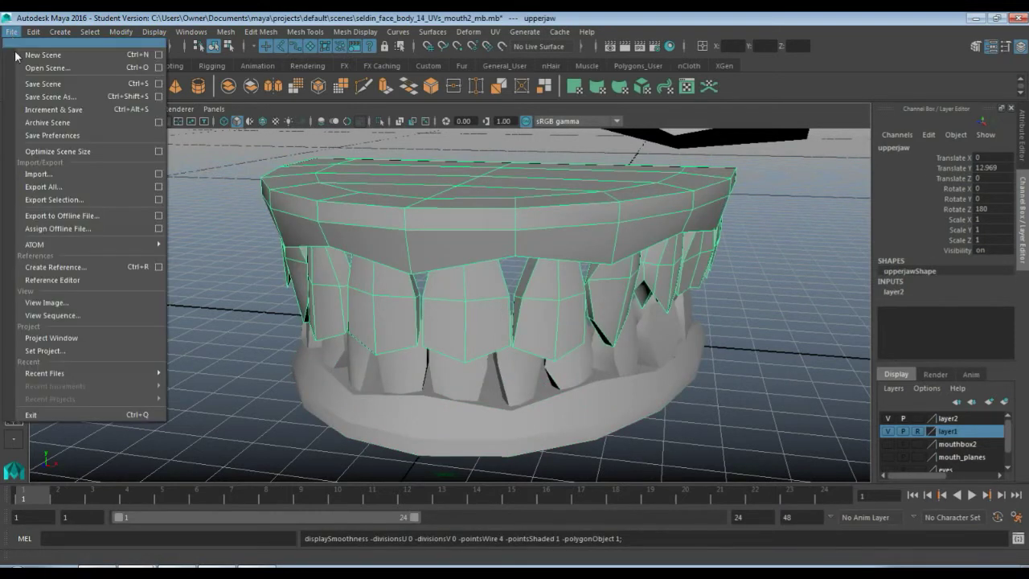
click(40, 84)
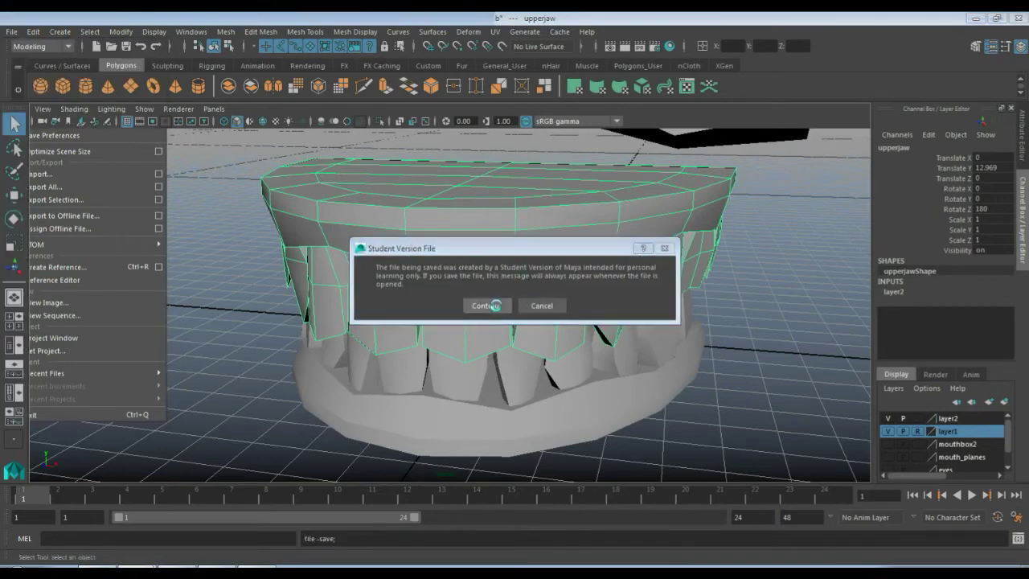
click(485, 303)
Step: Extract all the flat floor faces enclosed by the lower gum into a separate object
alt+drag(704, 332, 484, 312)
click(432, 364)
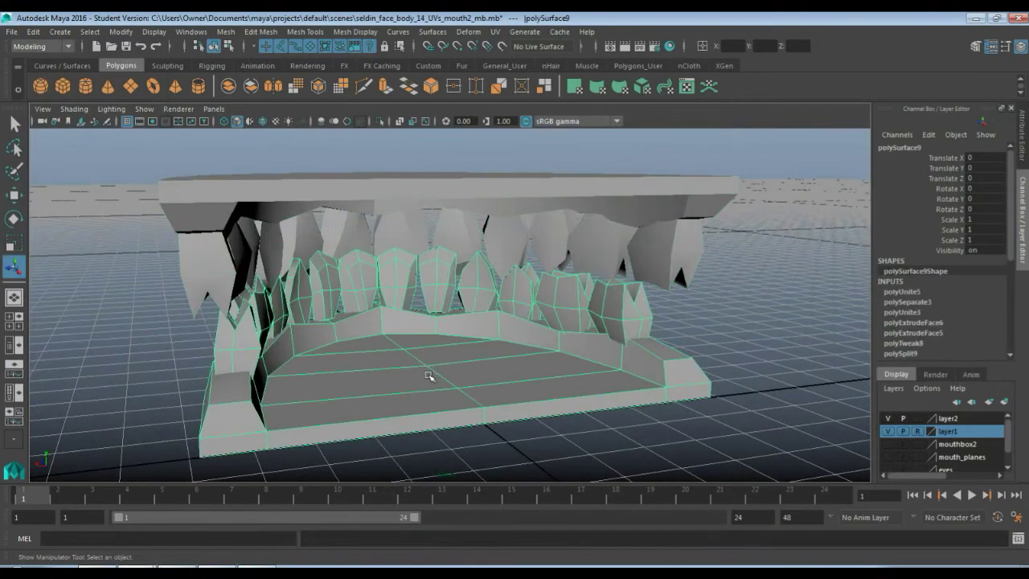
key(F11)
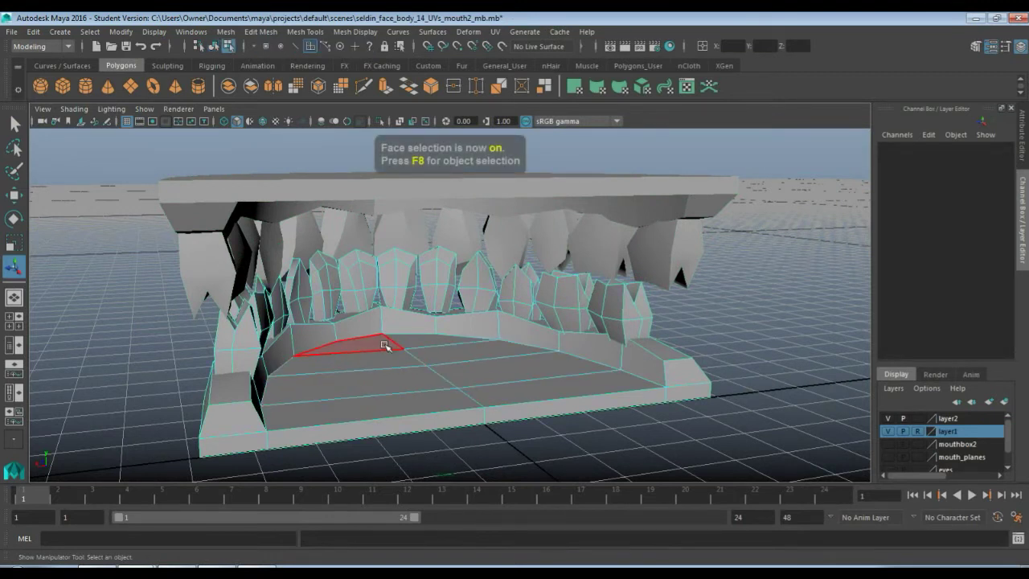
shift+click(385, 345)
shift+click(413, 341)
shift+click(408, 358)
shift+click(449, 353)
shift+click(415, 374)
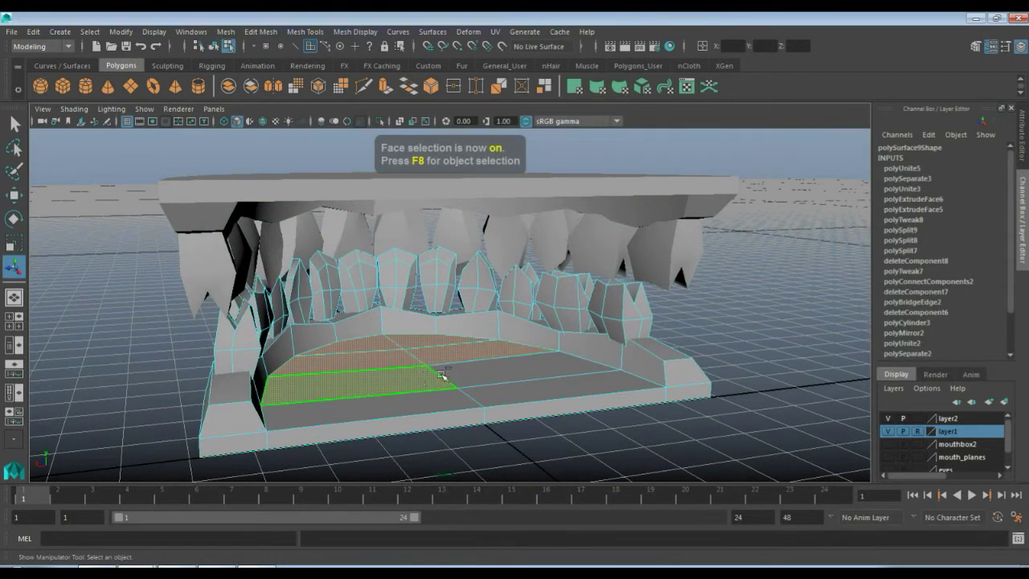
shift+click(459, 374)
shift+click(424, 396)
shift+click(496, 391)
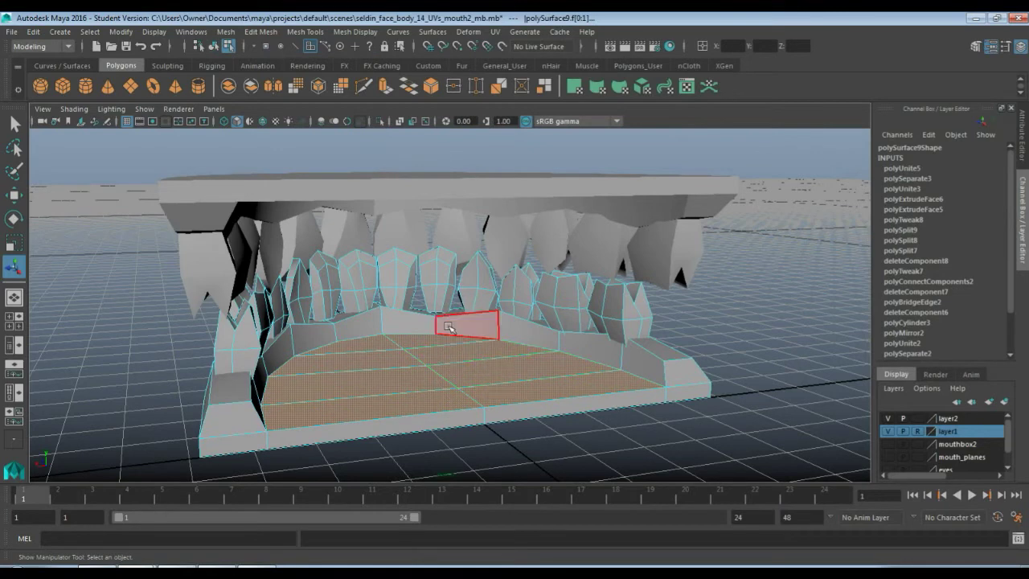
shift+right_drag(494, 325, 520, 507)
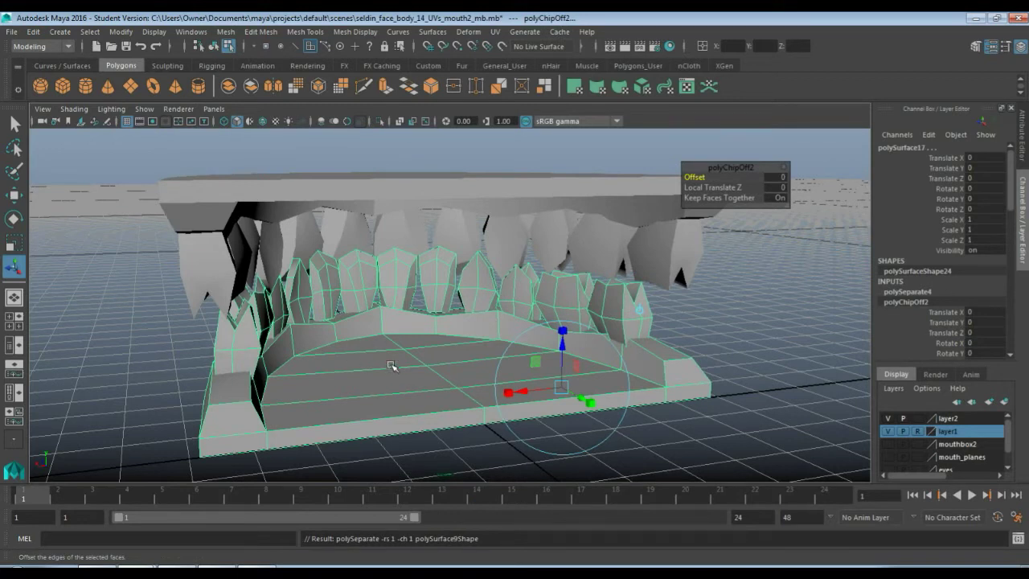
Step: In object mode, raise only the extracted floor piece to about 0.347 in Translate Y
key(F8)
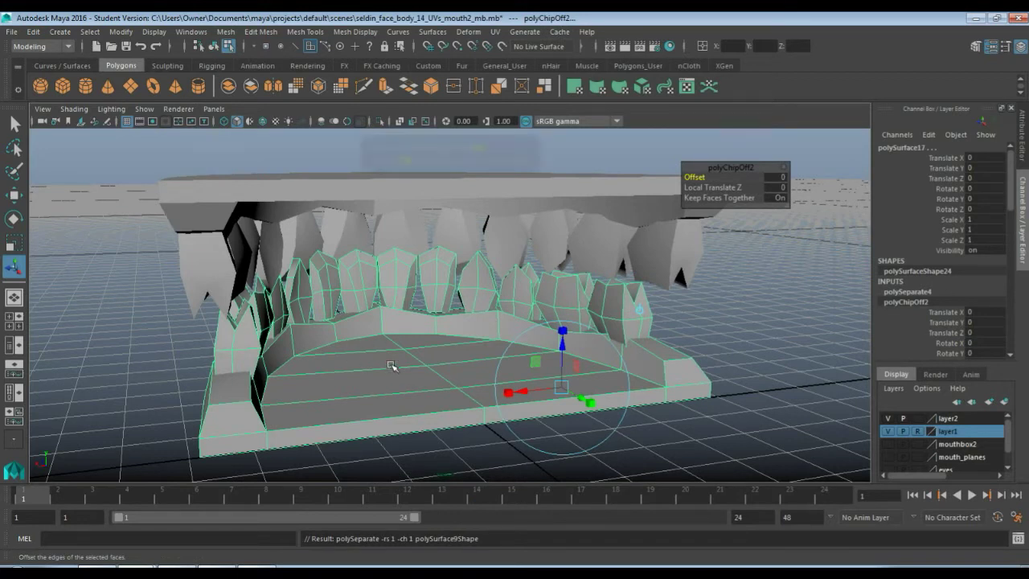
shift+click(232, 412)
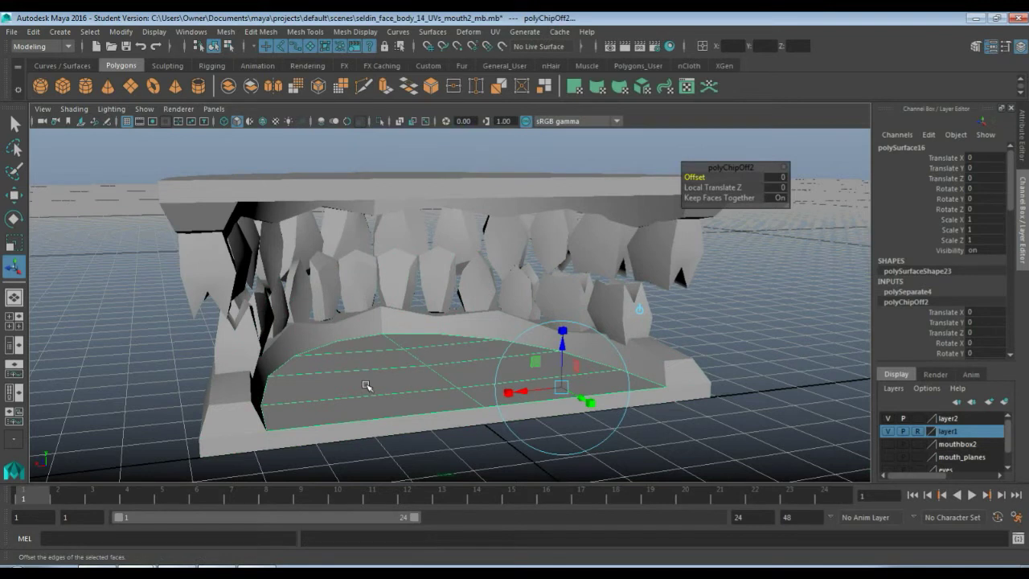
key(q)
key(w)
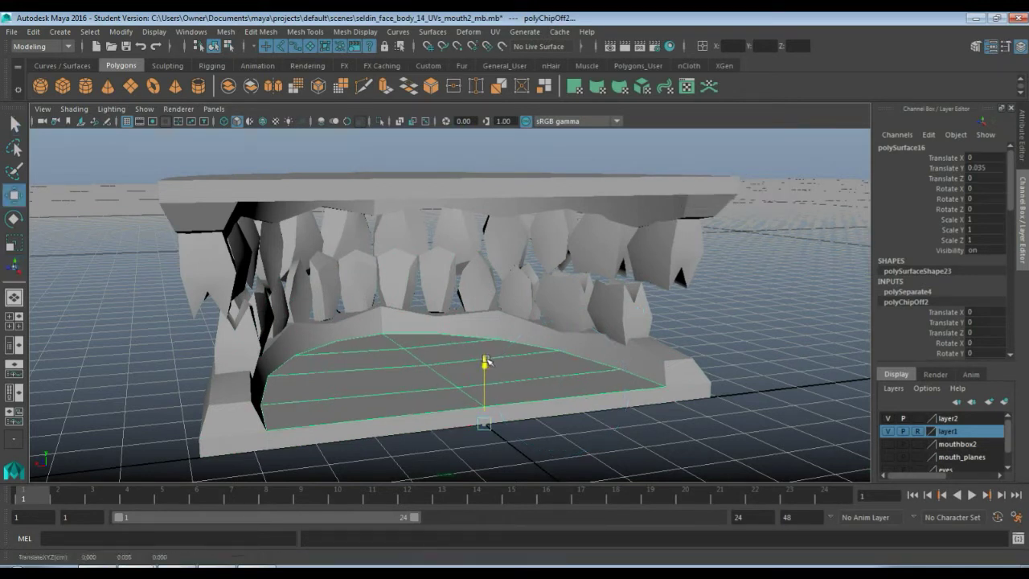
drag(486, 361, 486, 355)
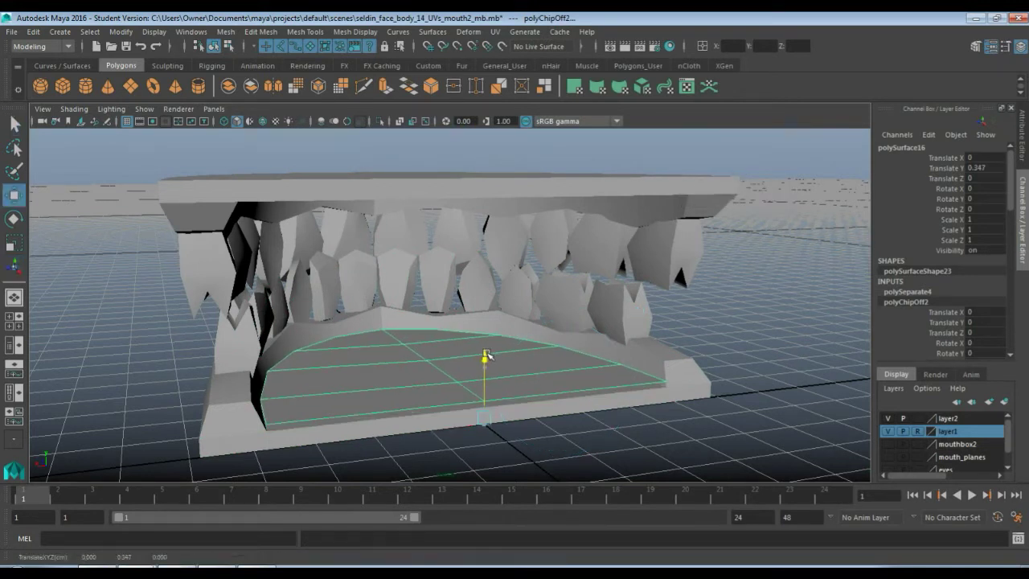
Step: Extrude the floor piece upward with a Local Translate Z of about 0.68 and return to object selection
click(386, 86)
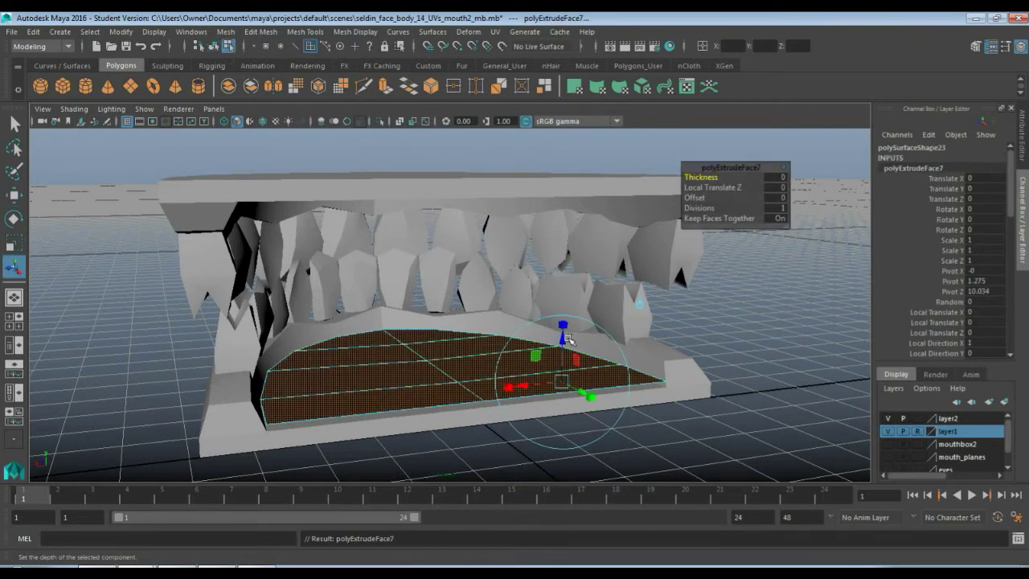
drag(566, 349, 567, 329)
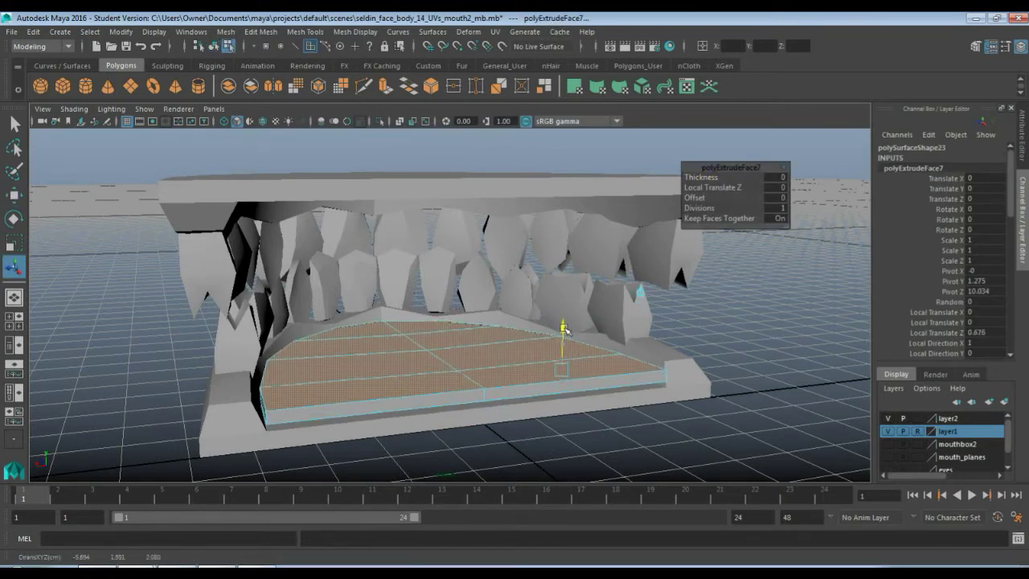
right_drag(383, 372, 434, 217)
click(395, 378)
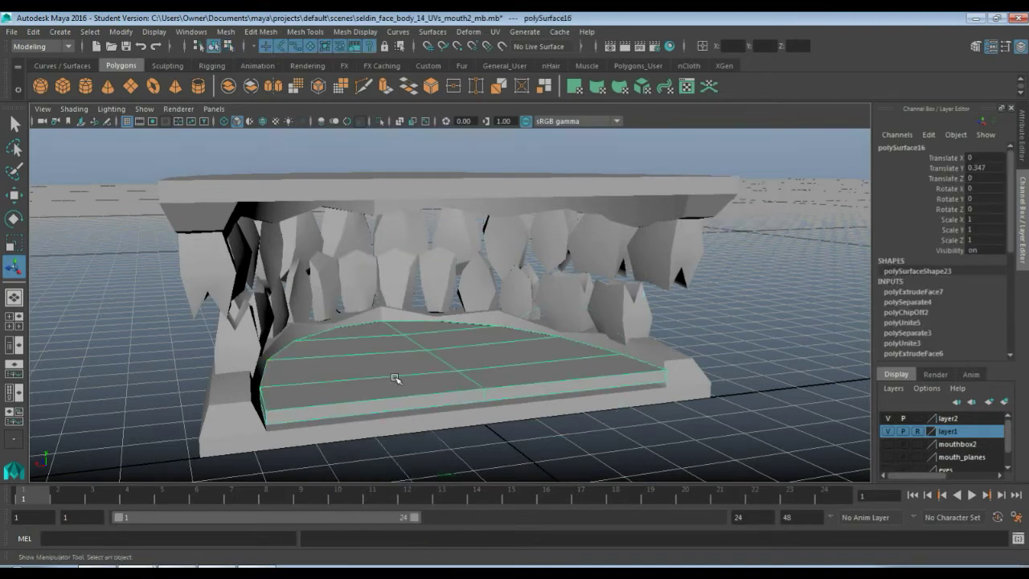
Step: Examine the upper jaw, the lower jaw and the extruded floor piece from the front, above, below and behind
alt+drag(294, 345, 426, 374)
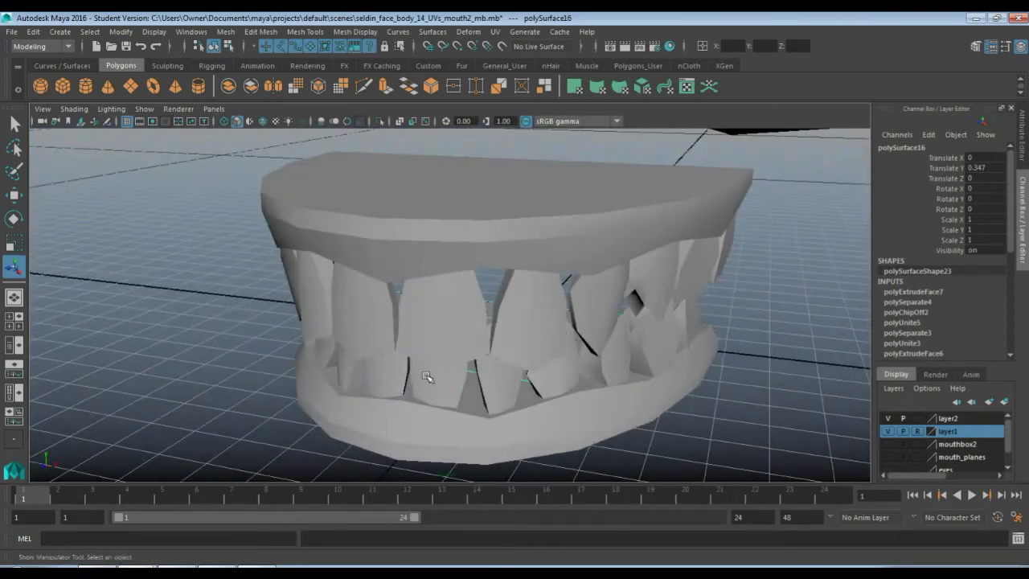
click(414, 269)
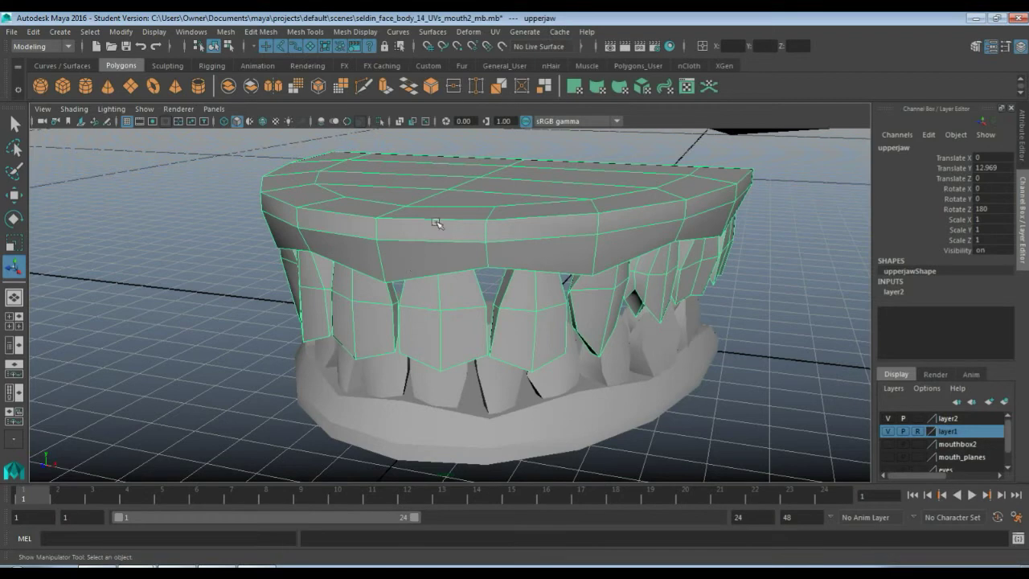
alt+drag(530, 210, 461, 232)
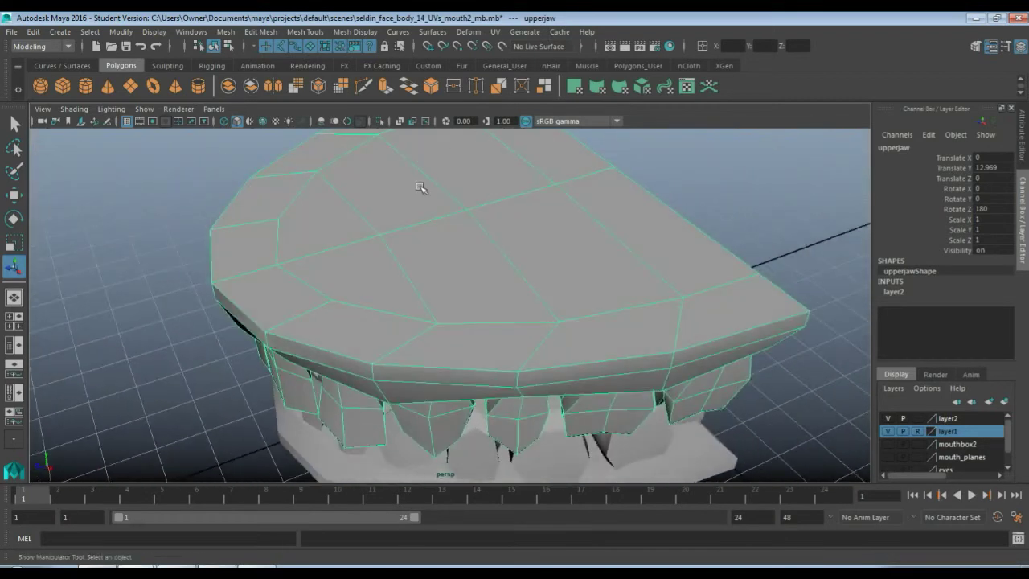
alt+drag(668, 280, 370, 229)
alt+drag(412, 186, 471, 236)
click(595, 378)
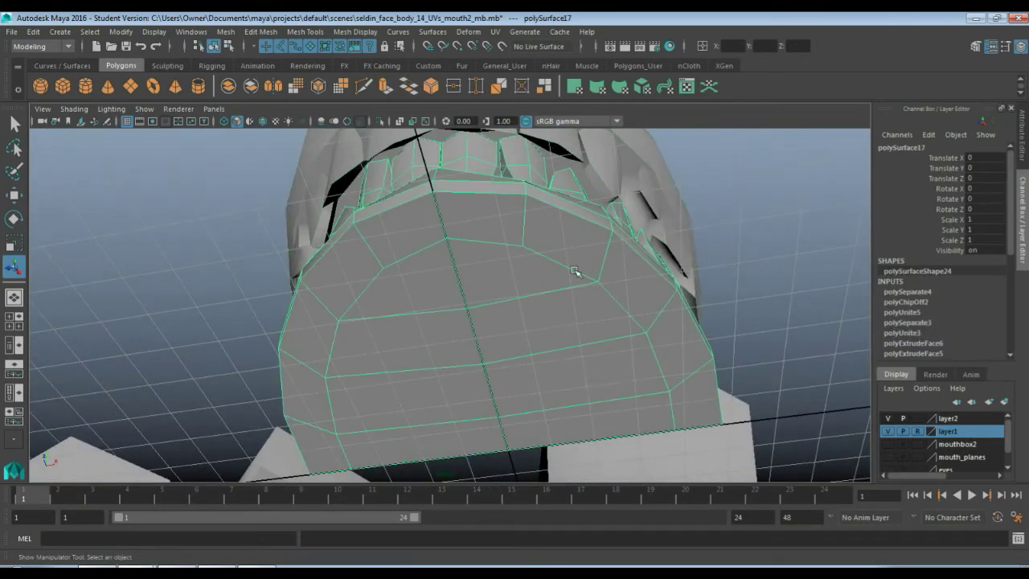
alt+drag(558, 327, 287, 397)
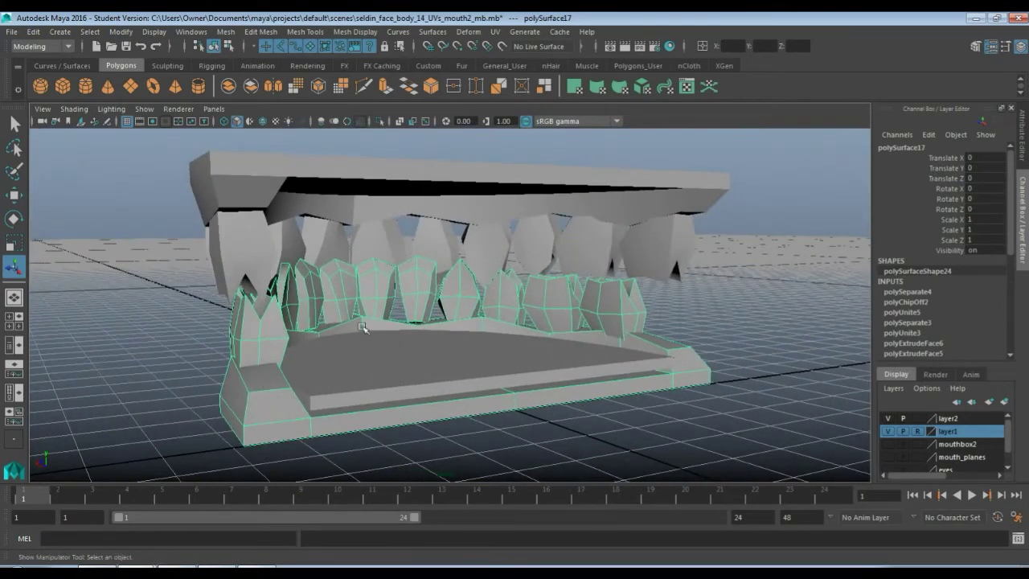
click(383, 364)
alt+drag(382, 365, 385, 318)
Step: Select the upper jaw and open its layout in the UV Editor
click(385, 319)
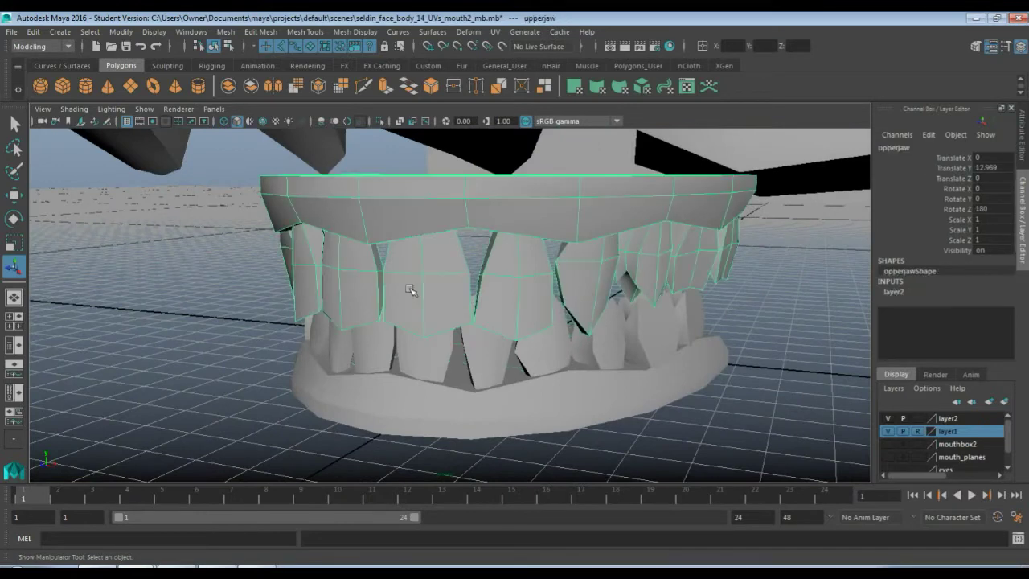
click(496, 31)
click(555, 71)
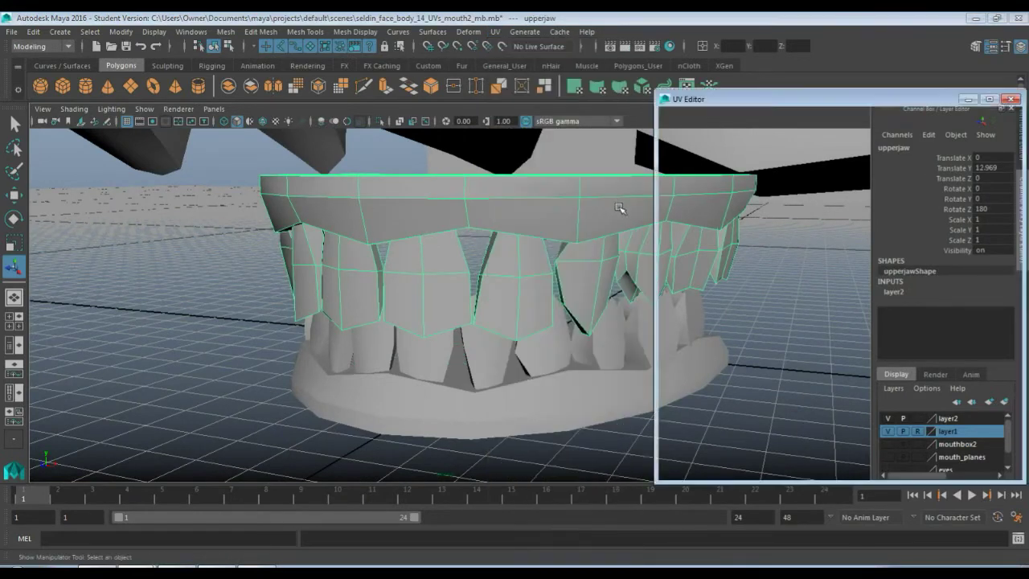
scroll(800, 262, down, 3)
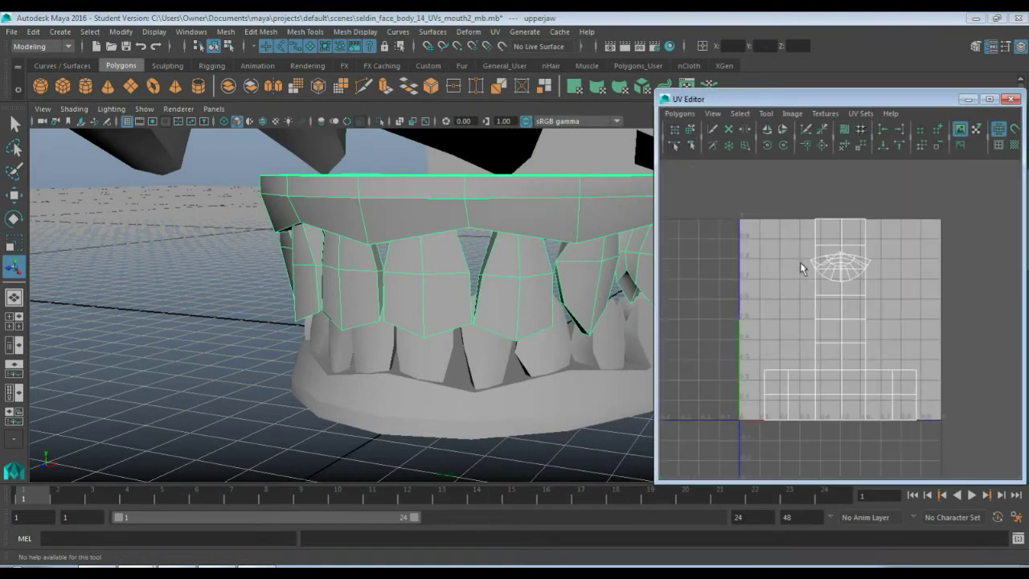
Step: Apply a planar UV projection from the Y axis, fitted to the bounding box, to the upper jaw and dim the UV Editor image
click(495, 31)
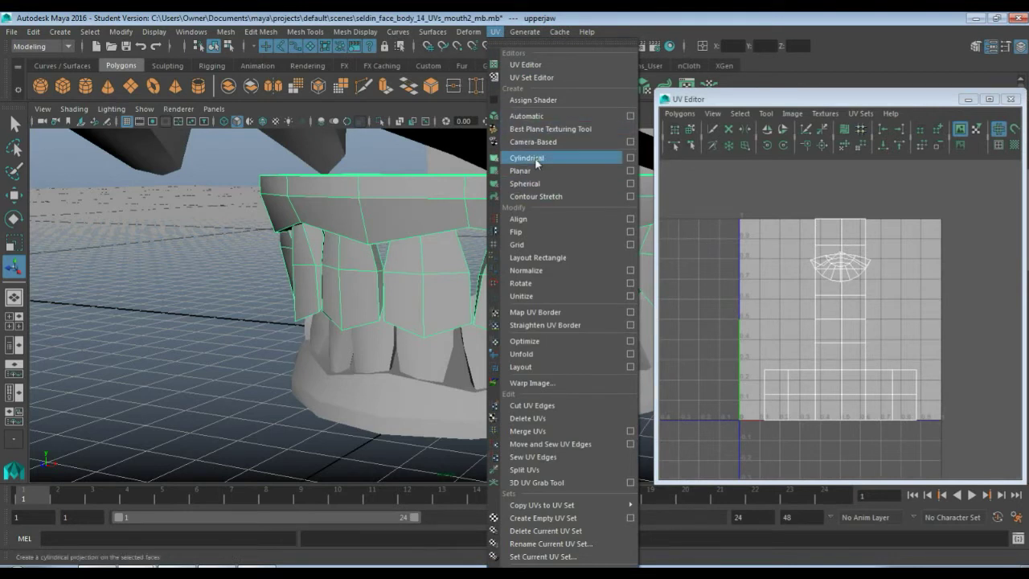
click(628, 171)
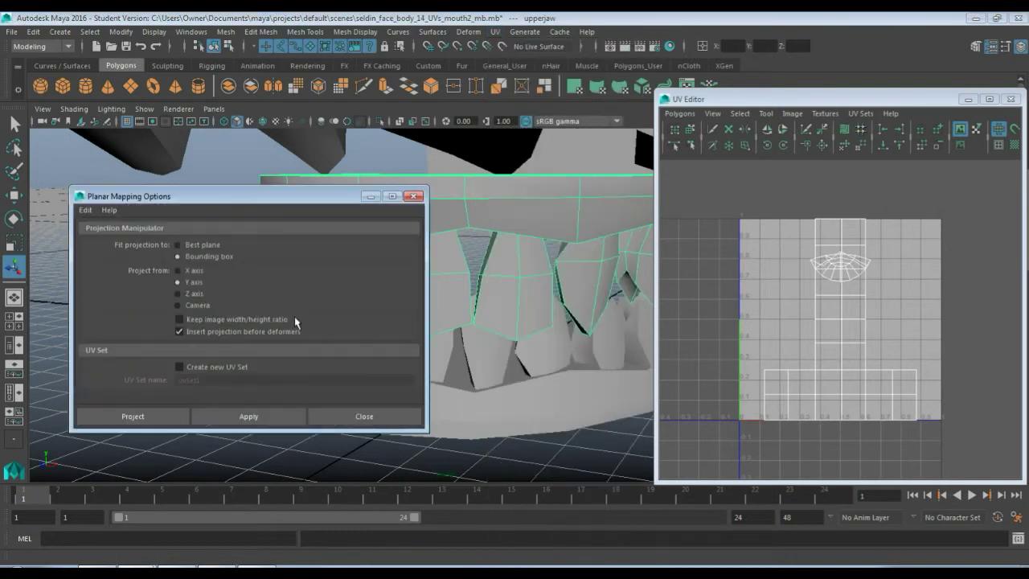
click(287, 415)
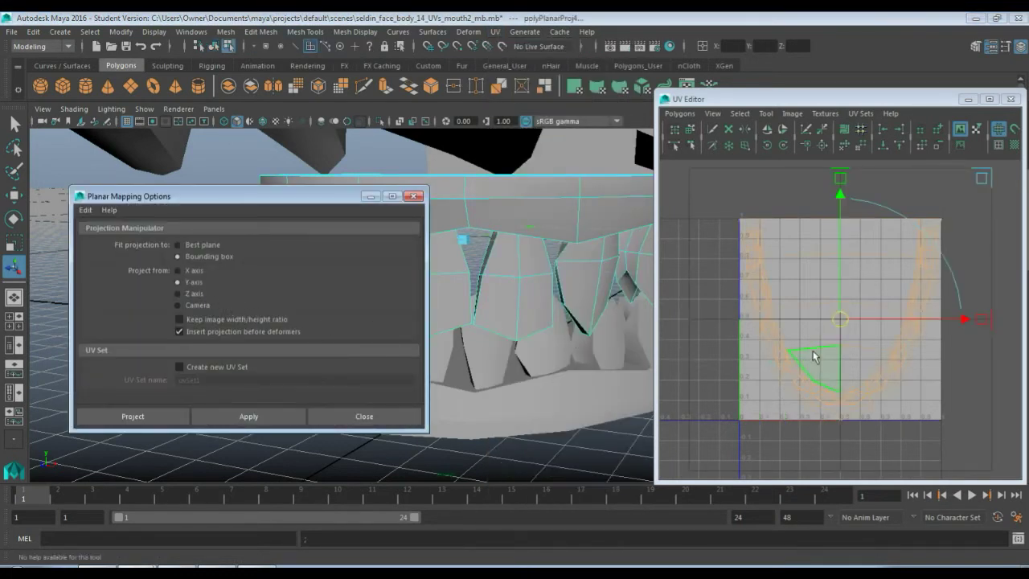
click(959, 148)
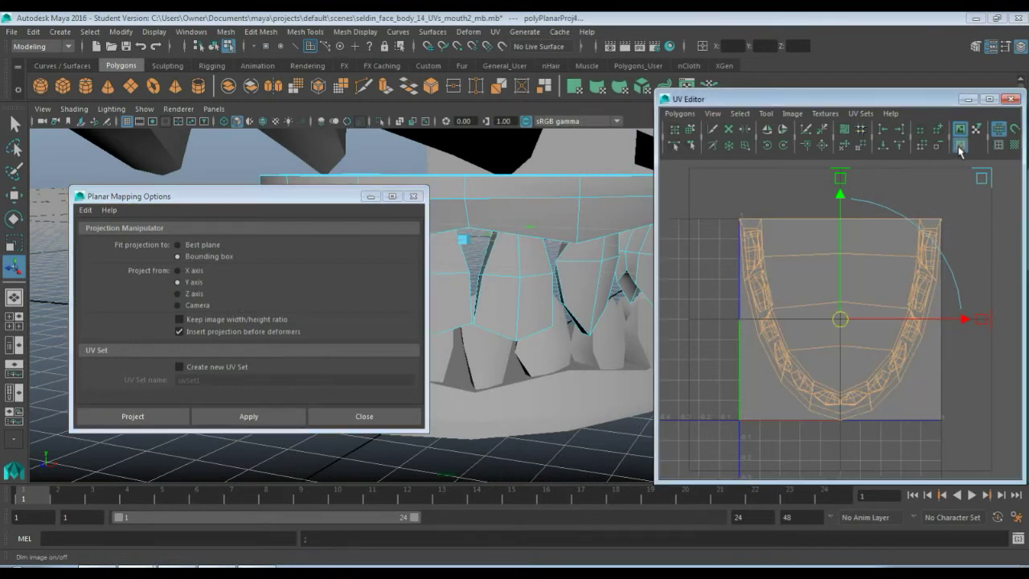
Step: Move the gum's UV shell away from the teeth shells into empty space outside the 0–1 area and close the planar mapping options
click(698, 344)
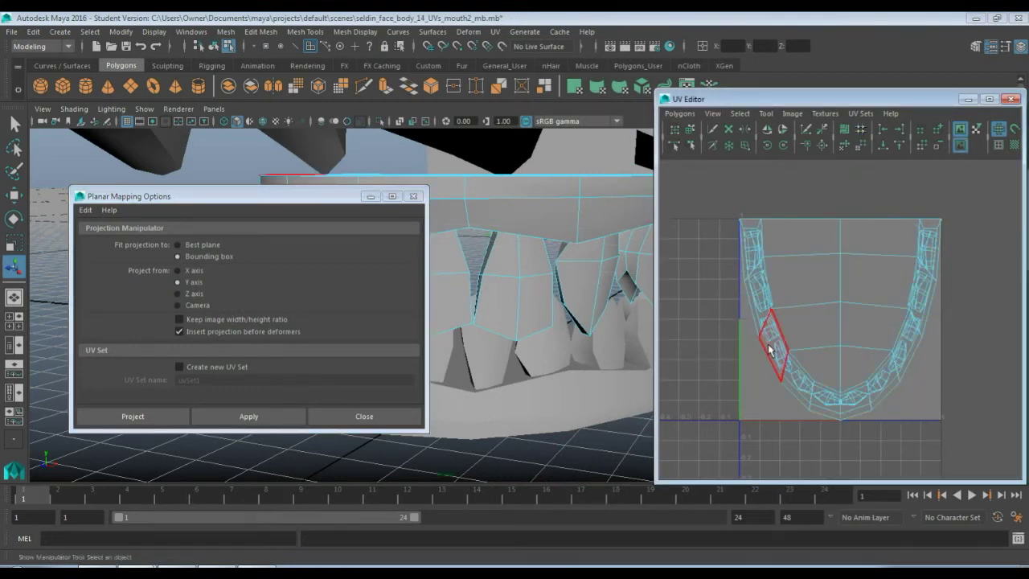
right_drag(762, 361, 820, 362)
click(782, 390)
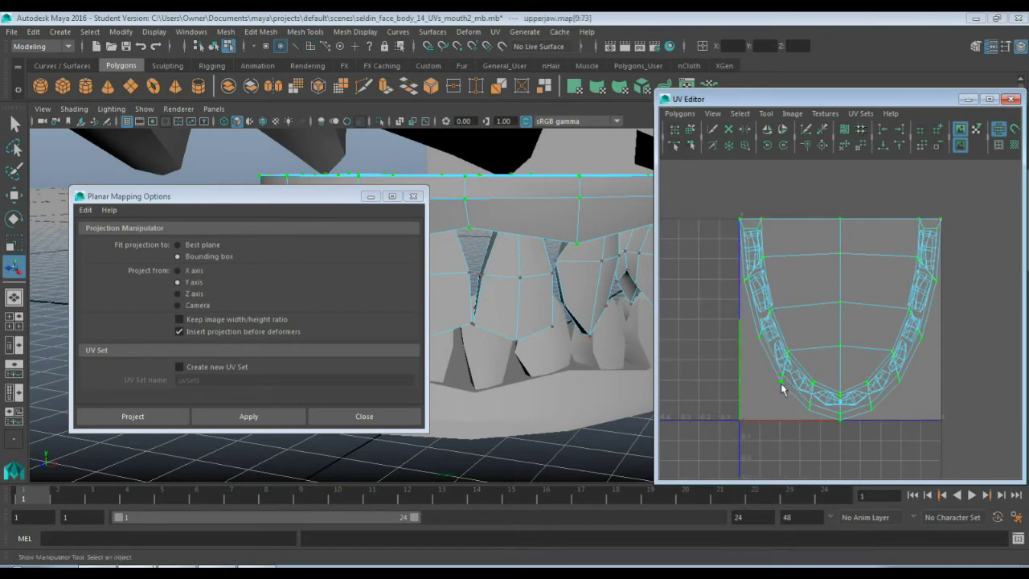
scroll(784, 390, down, 3)
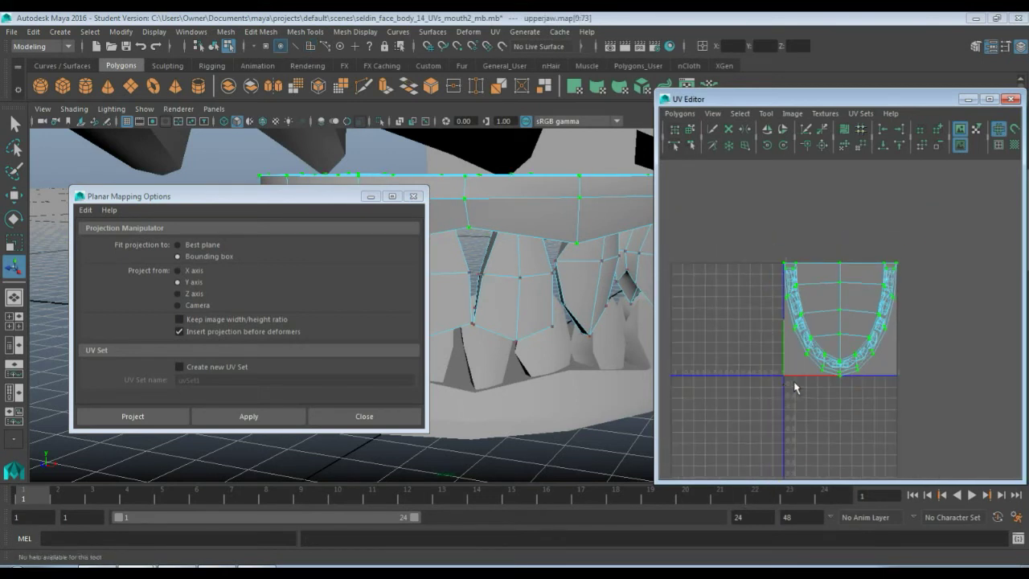
key(w)
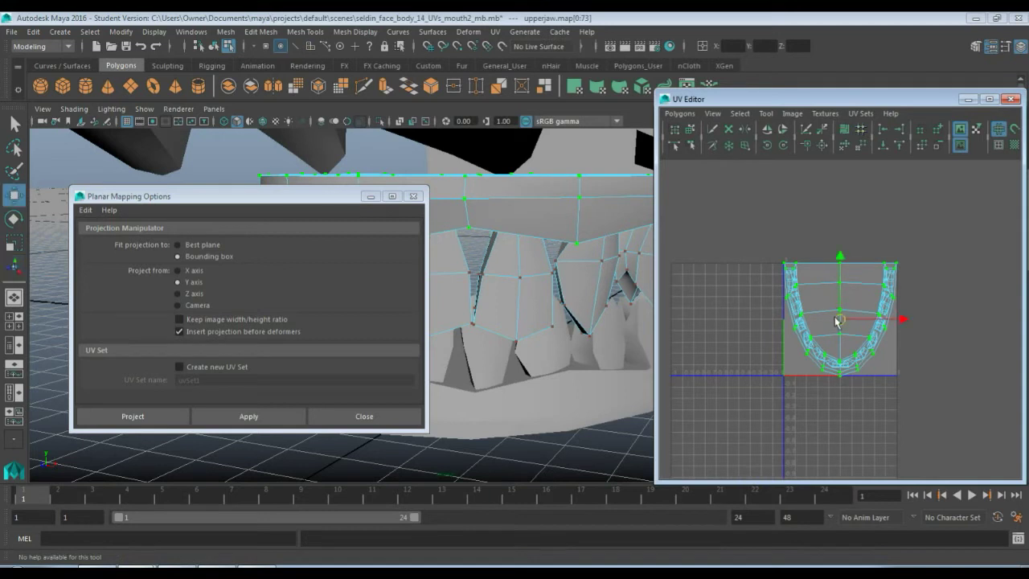
drag(841, 320, 705, 242)
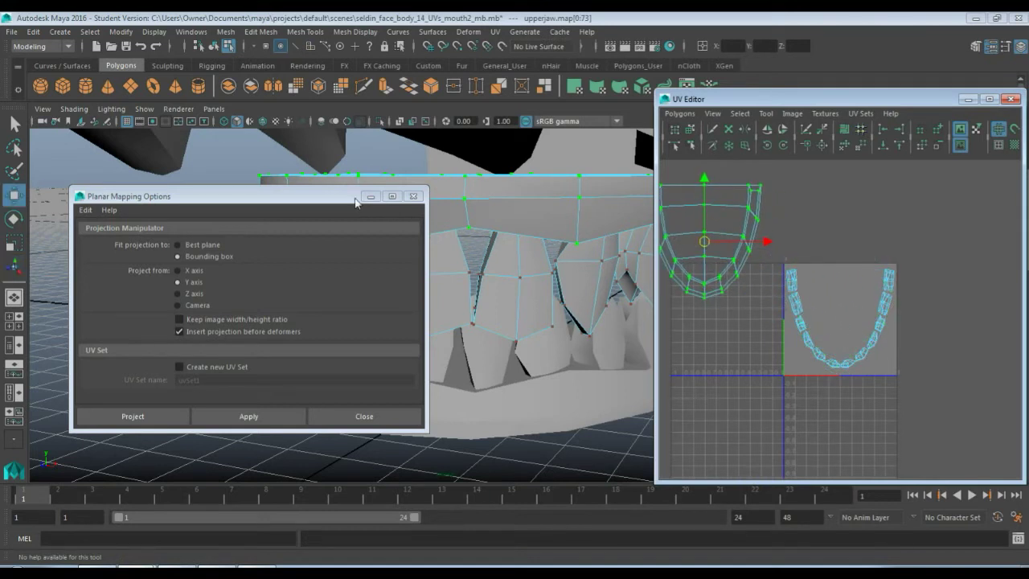
click(385, 416)
scroll(780, 368, up, 3)
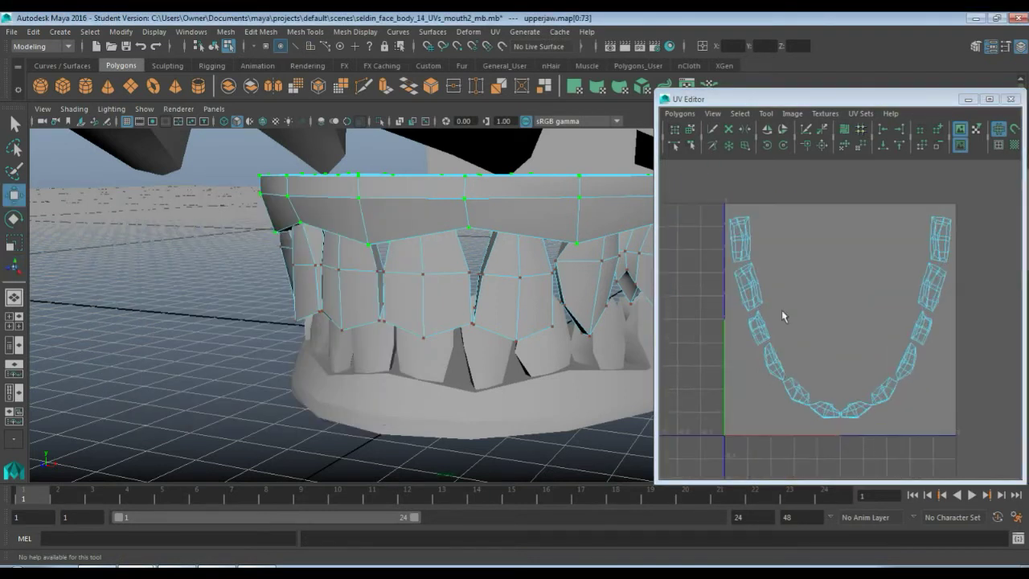
key(f)
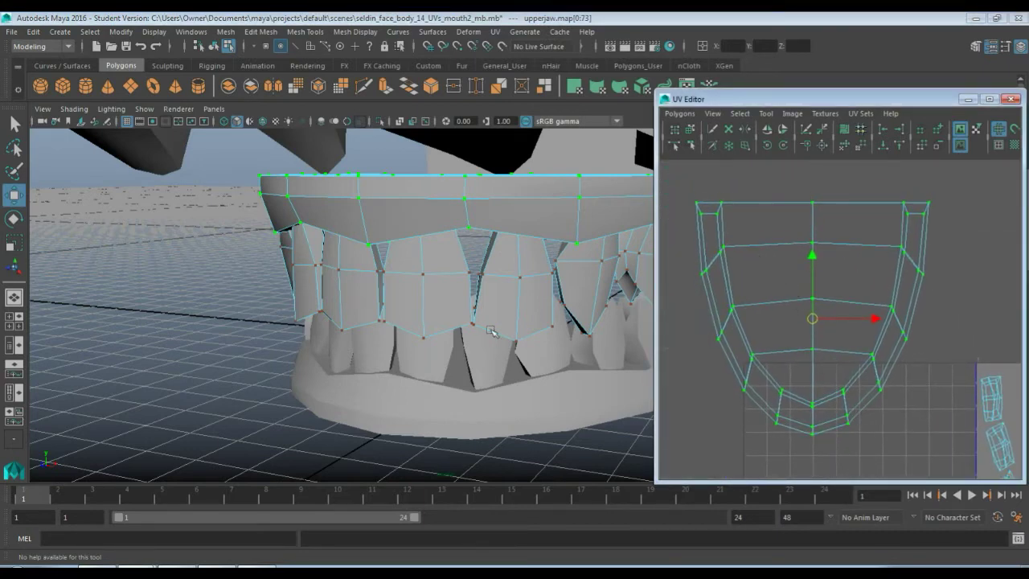
Step: Cut the UV edges along the top outer edge loop of the upper gum, leaving the straight back edge uncut
alt+drag(491, 331, 469, 312)
key(F10)
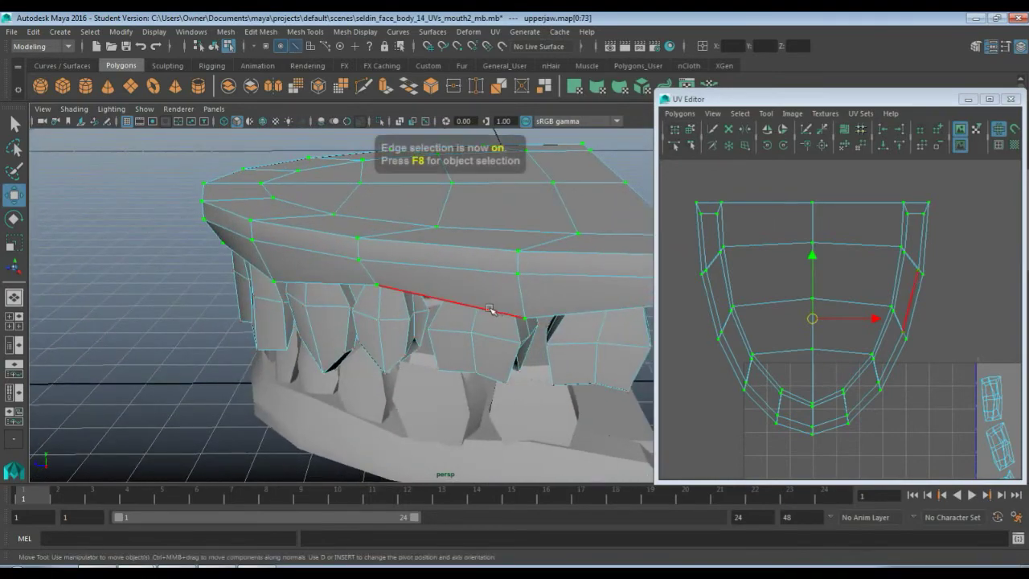
alt+drag(523, 278, 485, 276)
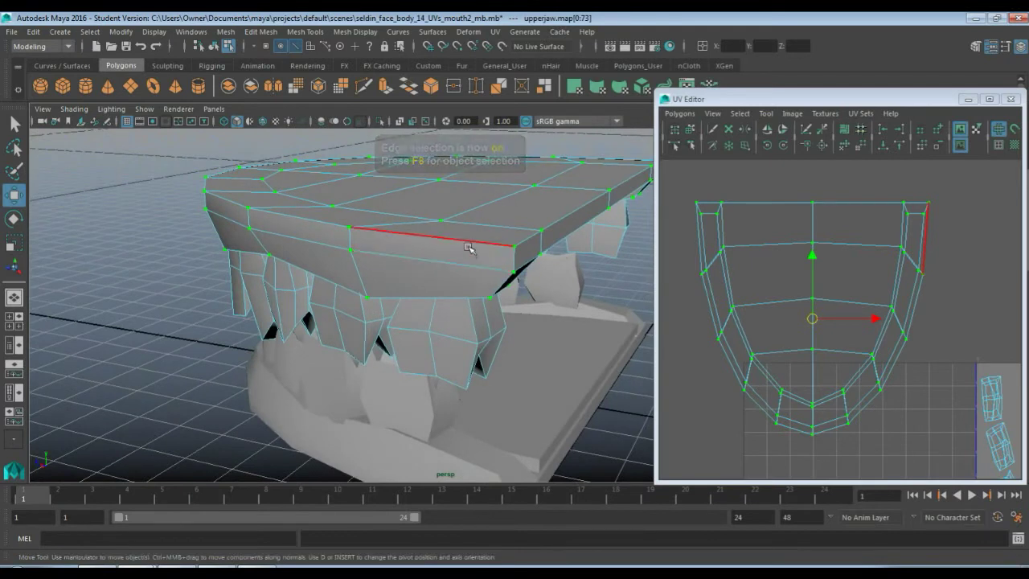
click(470, 248)
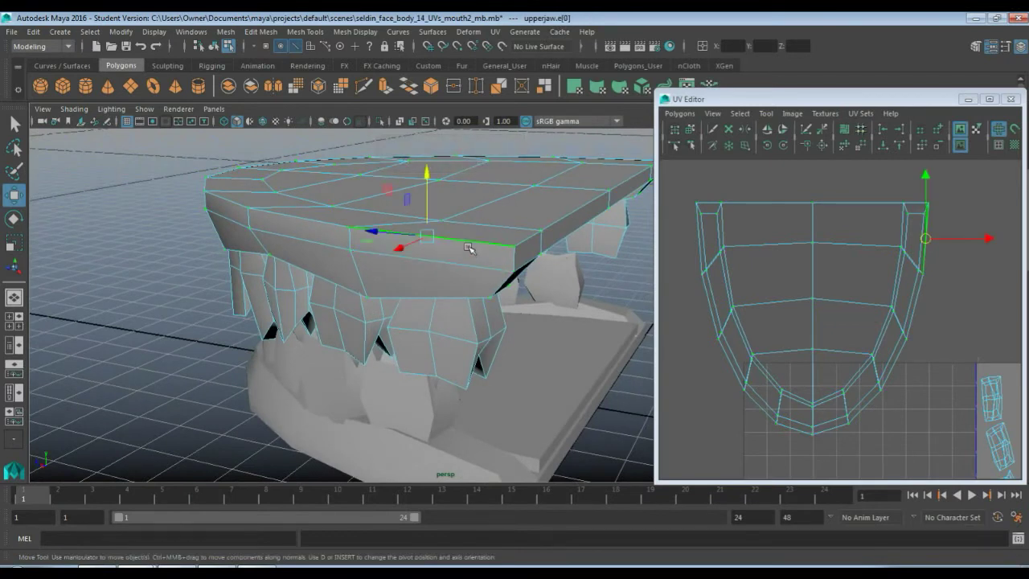
double_click(333, 223)
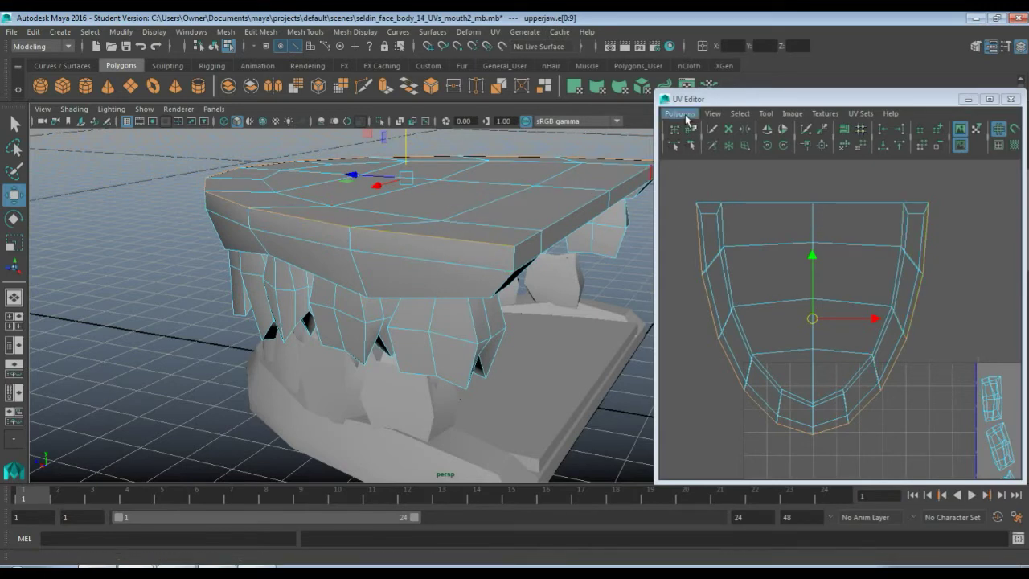
click(682, 114)
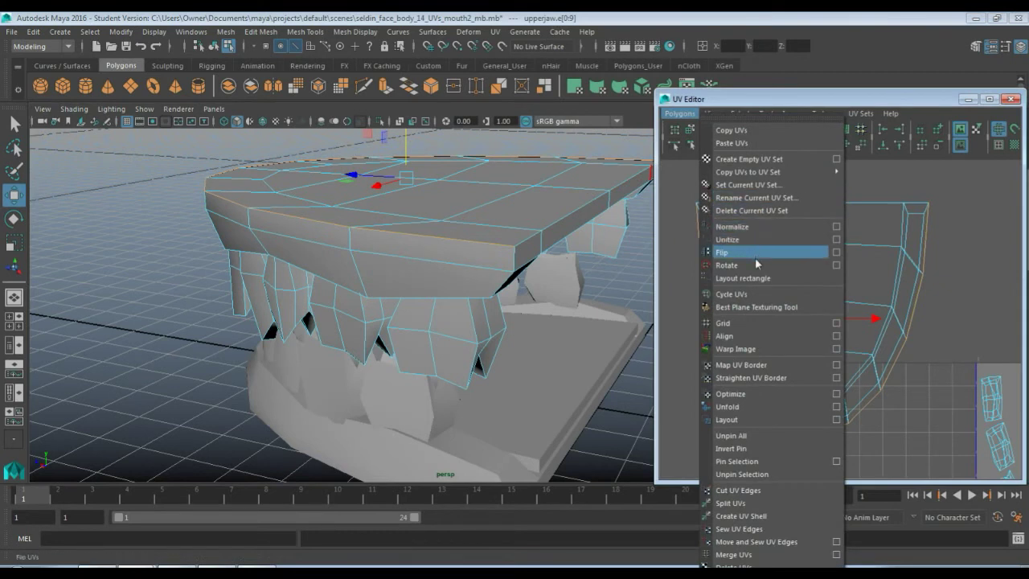
click(771, 490)
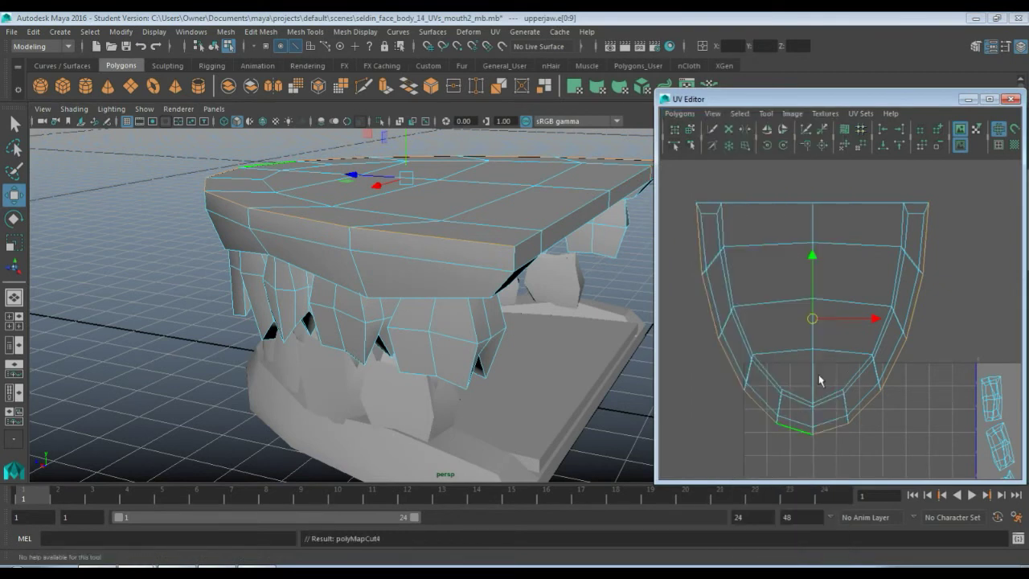
Step: Unfold all UVs of the cut gum shell and return the upper jaw to object selection
right_drag(824, 357, 860, 359)
double_click(831, 349)
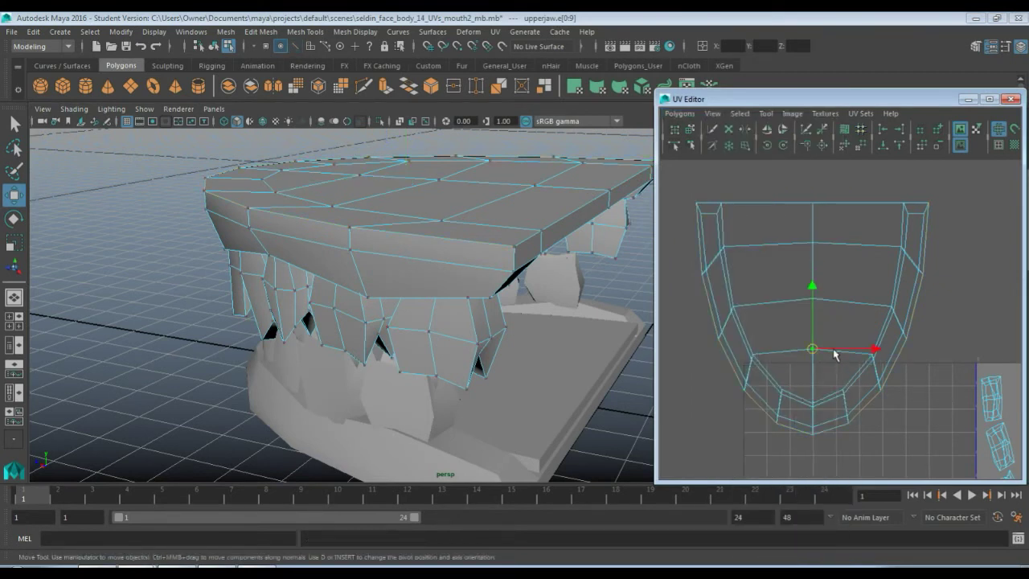
click(666, 117)
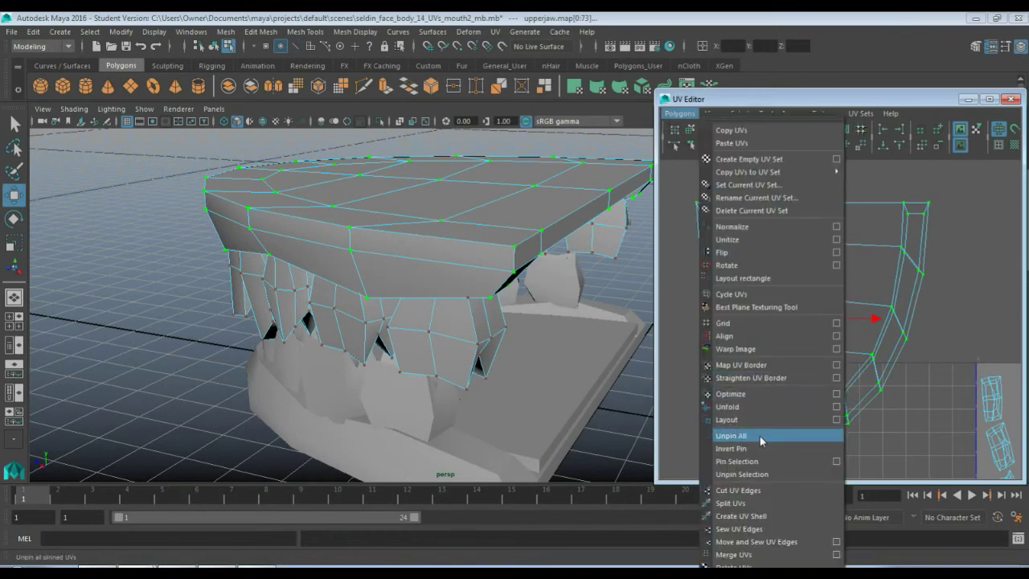
click(755, 410)
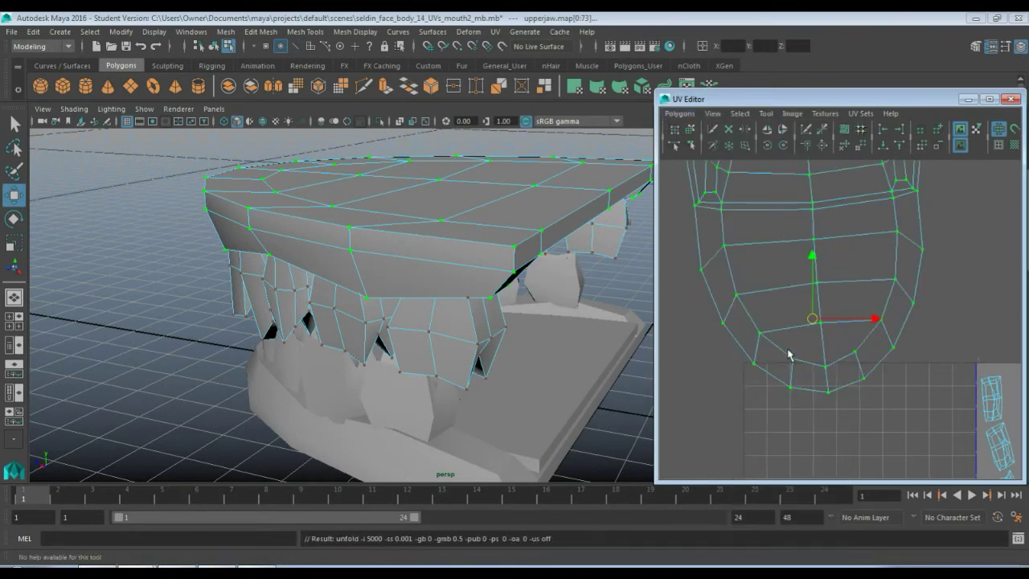
scroll(788, 354, down, 3)
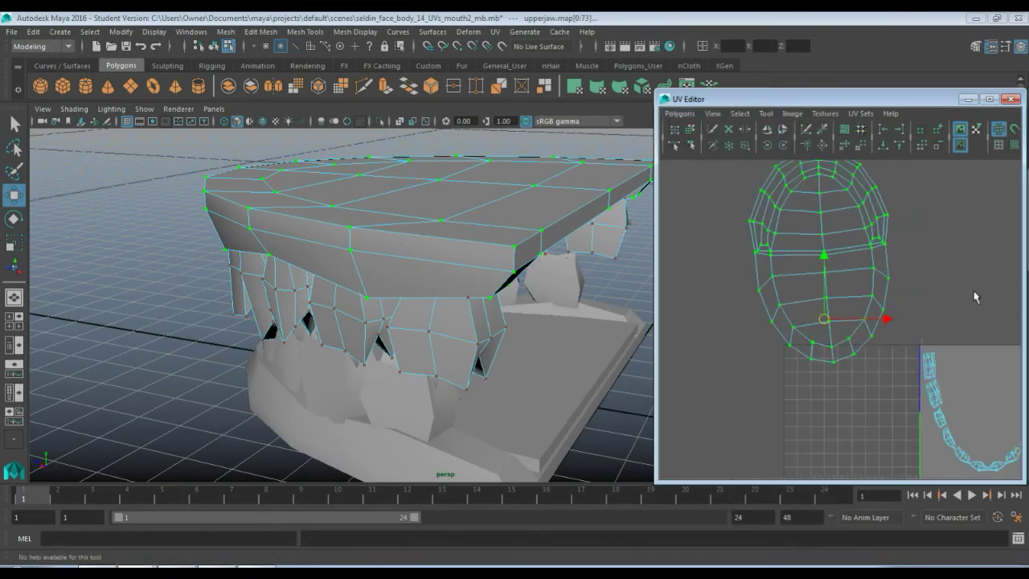
alt+middle_drag(974, 297, 904, 253)
click(481, 258)
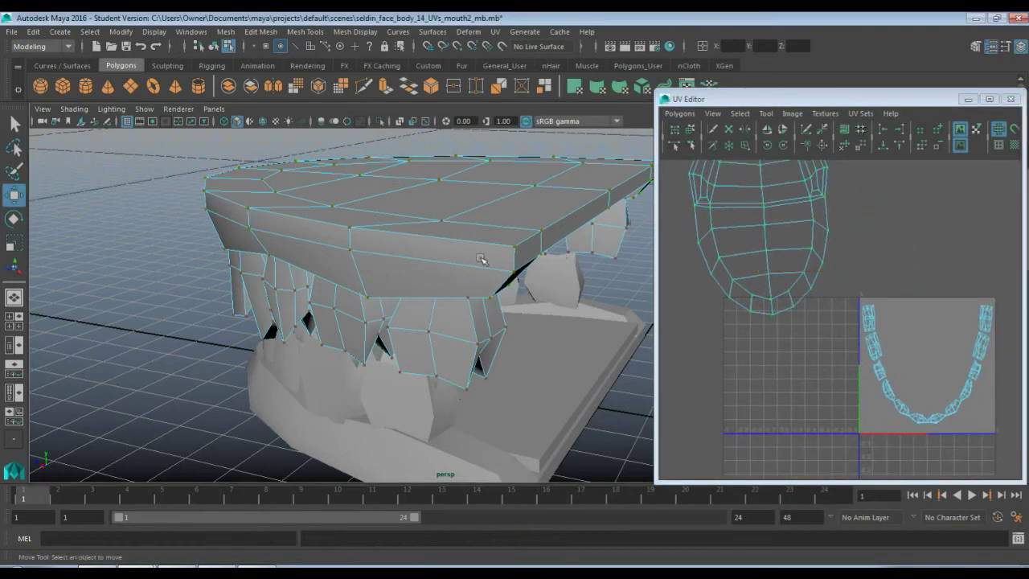
right_drag(455, 297, 513, 217)
Step: Select the side and biting edges outlining the inner face of the rearmost upper tooth as UV seam edges
alt+drag(476, 351, 427, 292)
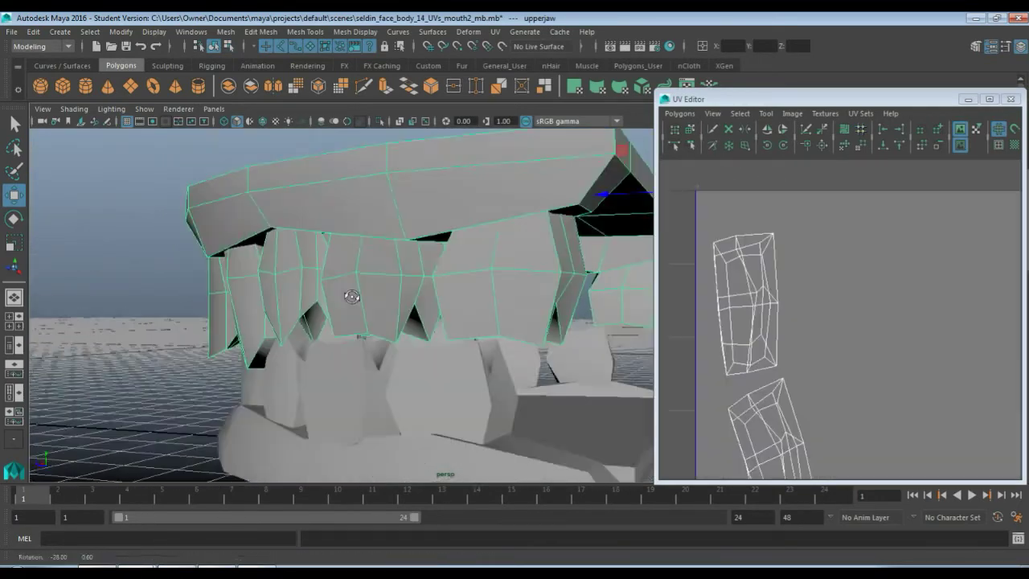
alt+drag(354, 294, 260, 300)
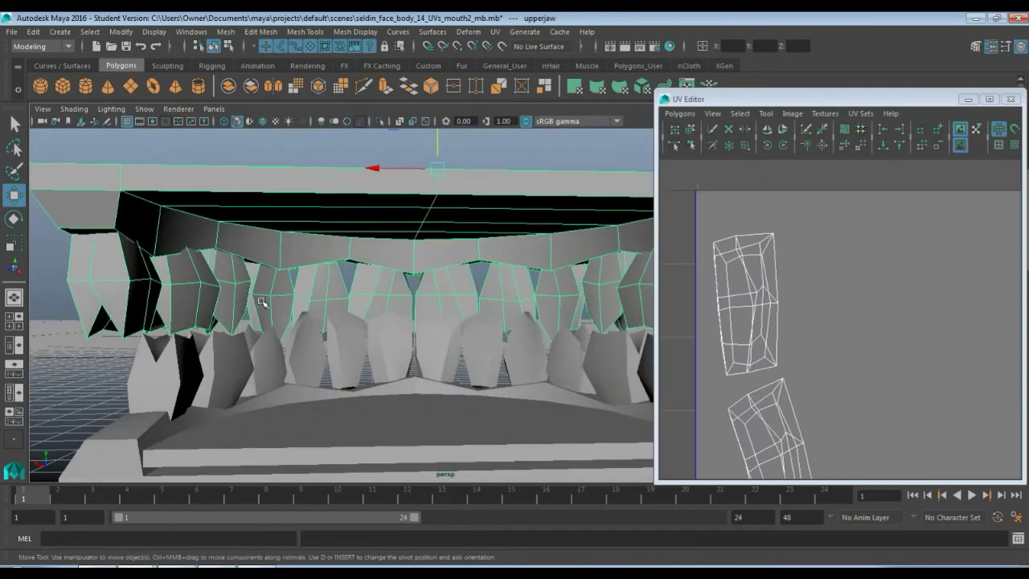
alt+middle_drag(259, 301, 453, 281)
scroll(431, 280, up, 3)
alt+drag(431, 280, 356, 306)
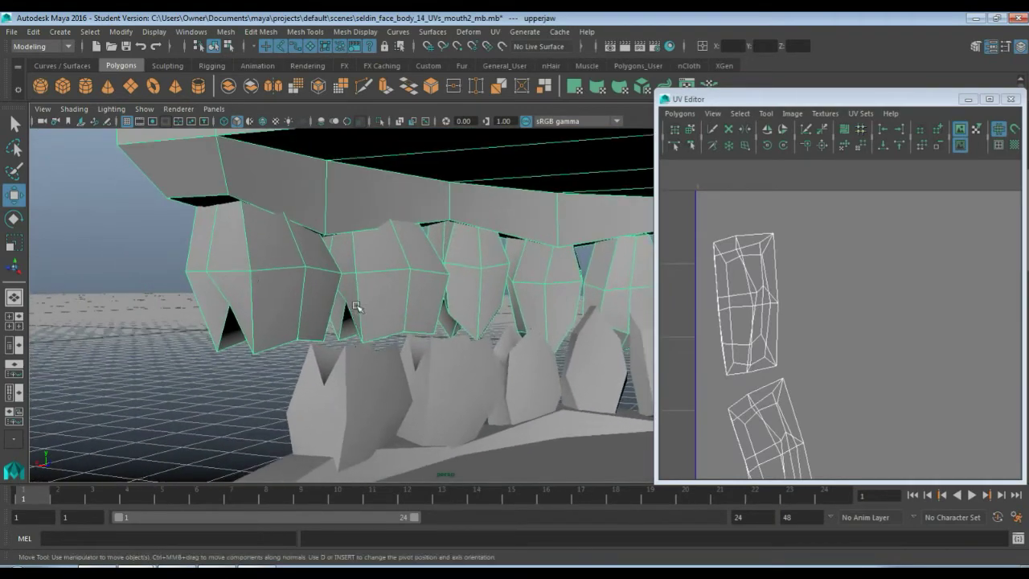
key(F10)
click(260, 296)
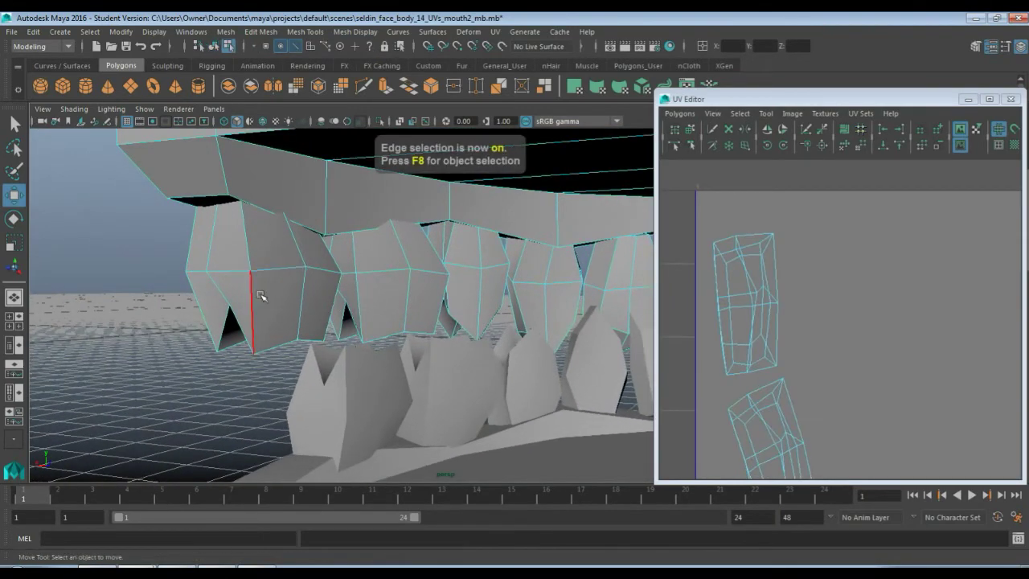
click(260, 295)
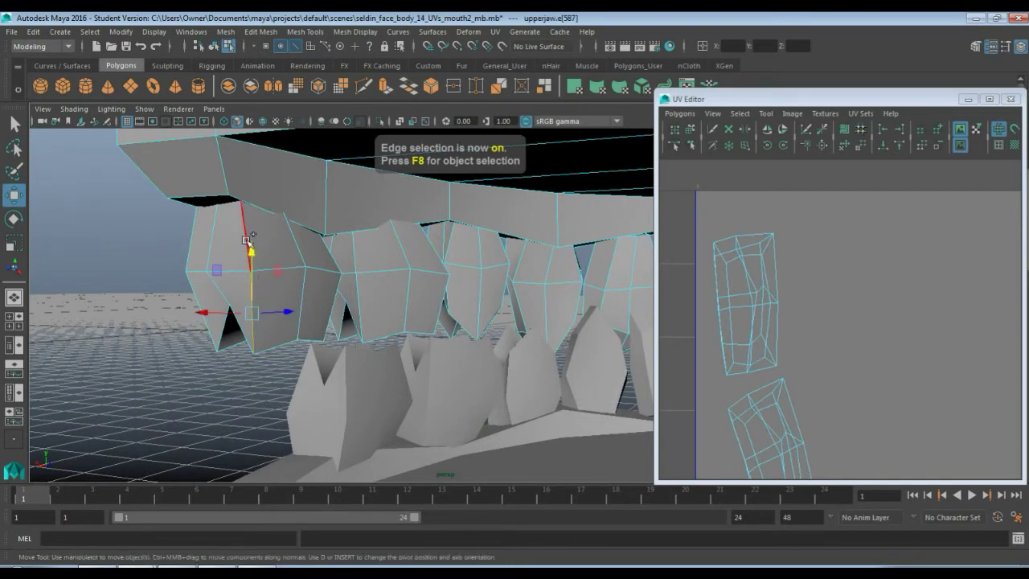
shift+click(306, 337)
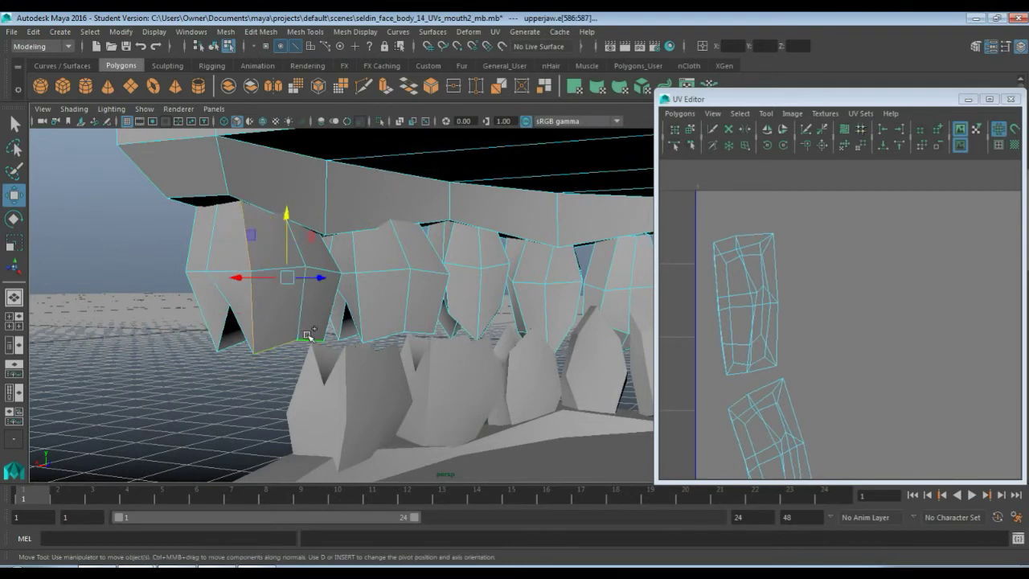
alt+drag(308, 334, 301, 321)
shift+click(290, 315)
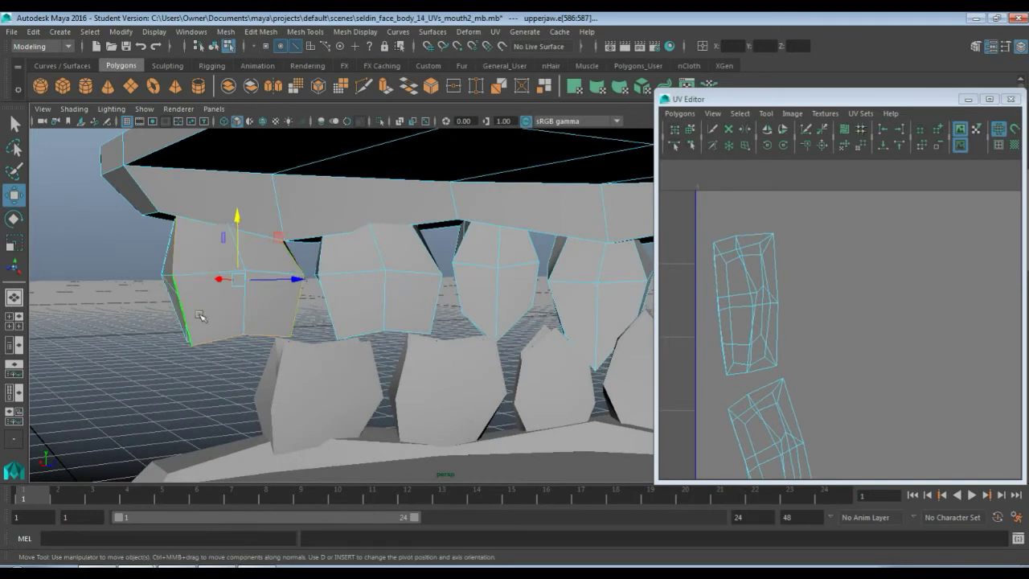
Step: Add the side and biting edges outlining the inner faces of the second and third teeth from the back to the edge selection
shift+click(326, 254)
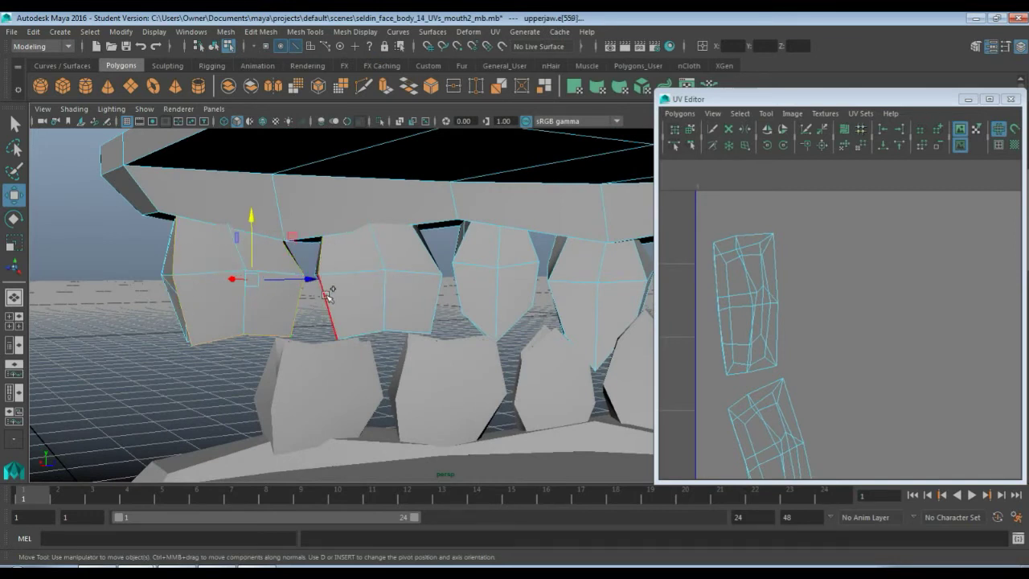
shift+click(327, 293)
shift+click(359, 324)
shift+click(404, 325)
shift+click(428, 300)
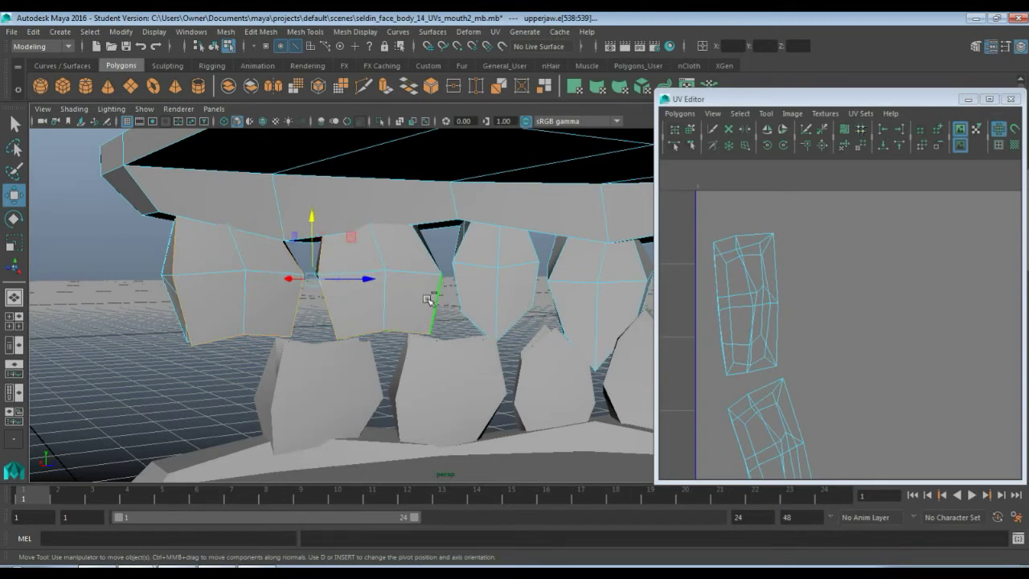
shift+click(468, 245)
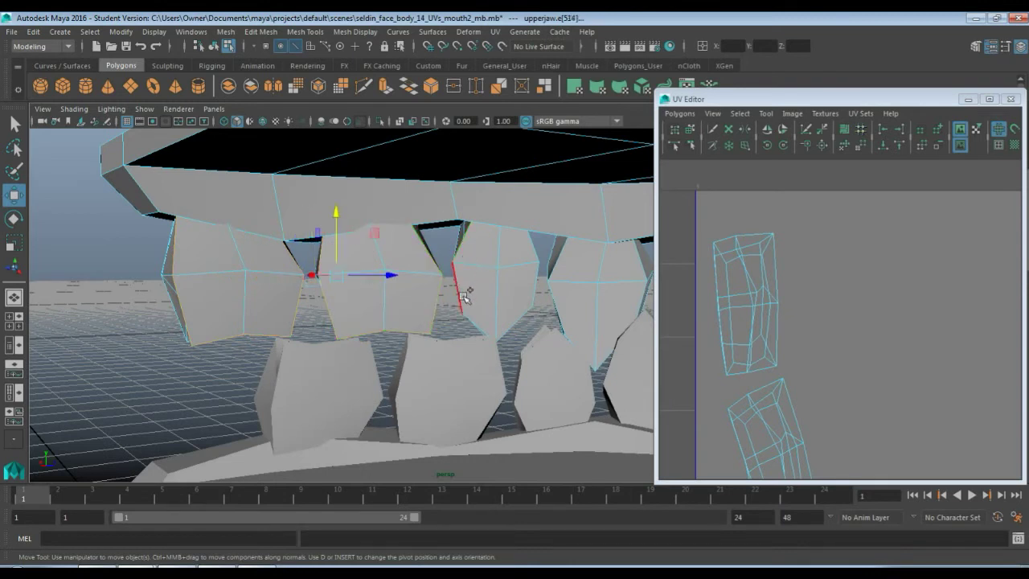
shift+click(475, 319)
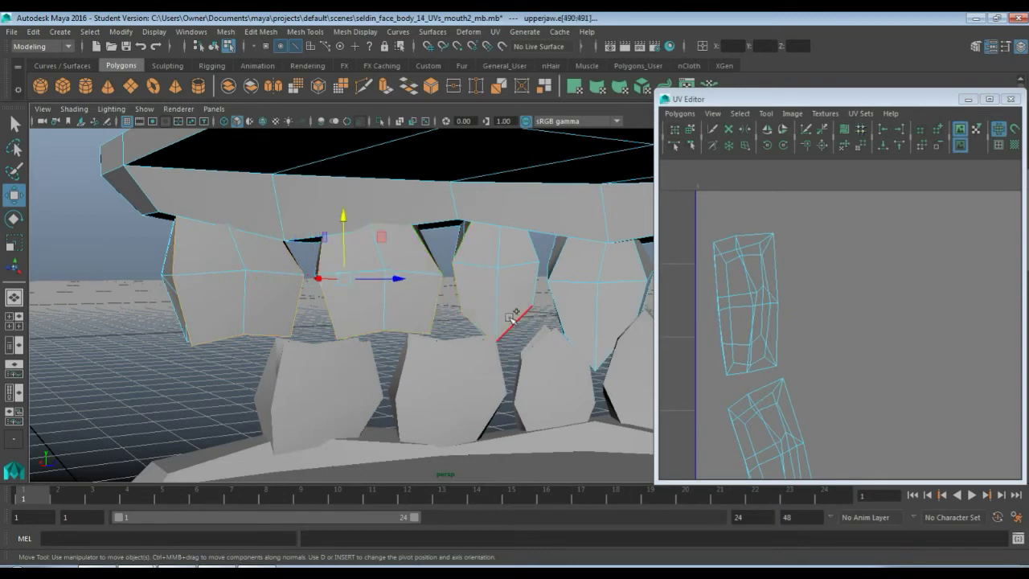
shift+click(532, 291)
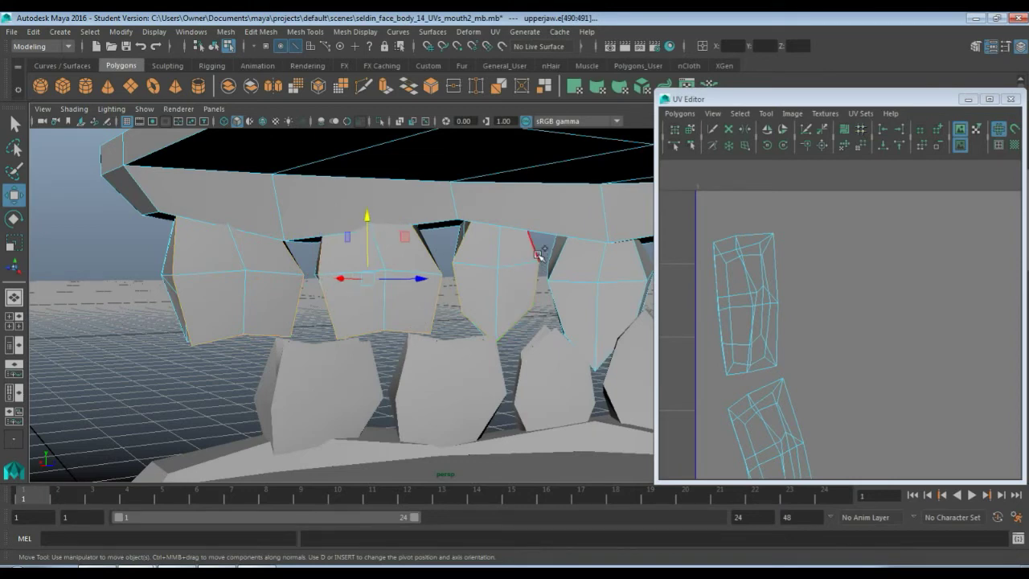
Step: Extend the edge selection around the inner face of the pointed fourth tooth from the back, including the short edge near its tip
alt+drag(591, 326, 372, 306)
shift+click(395, 234)
shift+click(390, 265)
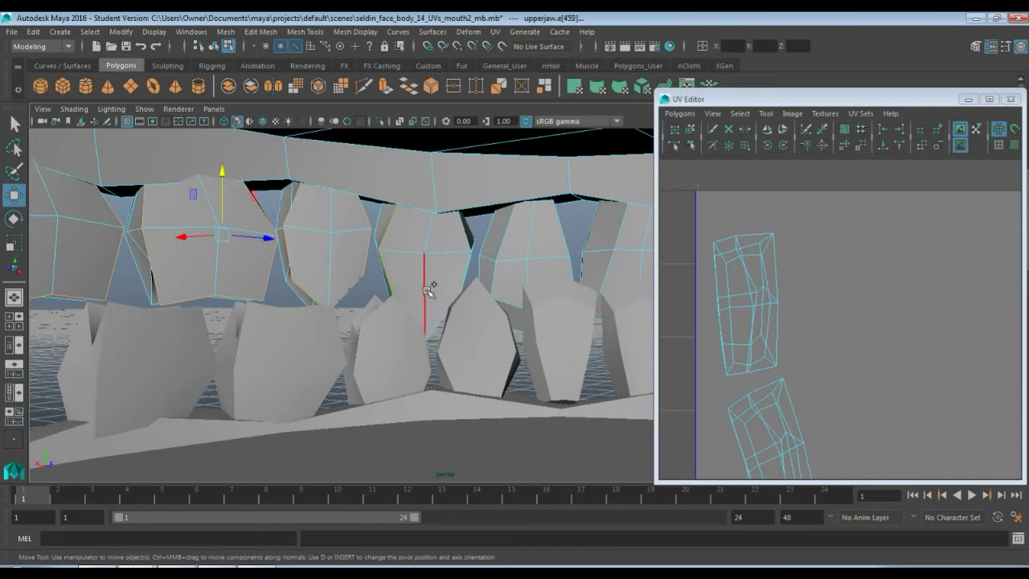
shift+click(448, 301)
shift+click(462, 270)
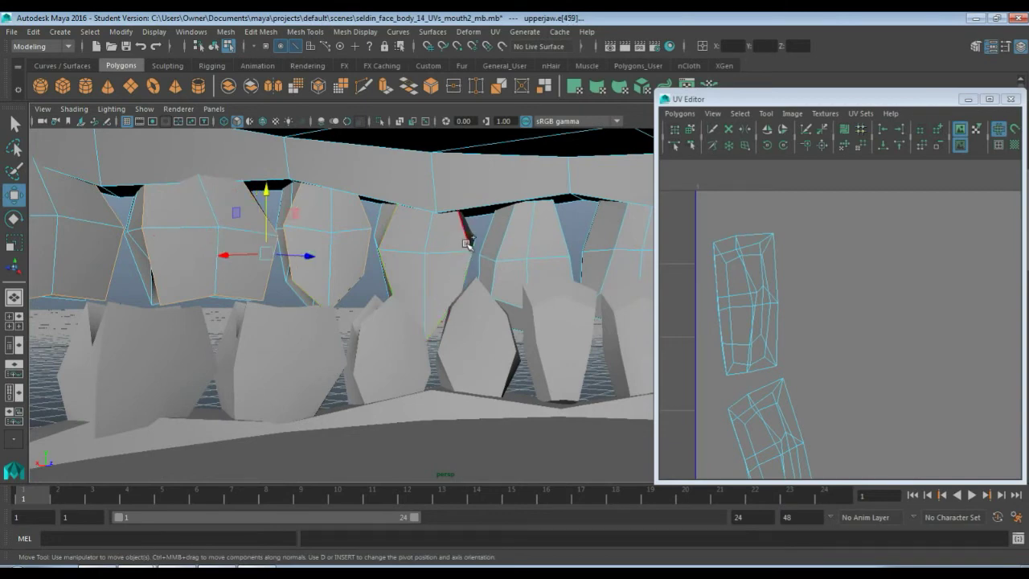
alt+drag(470, 299, 478, 333)
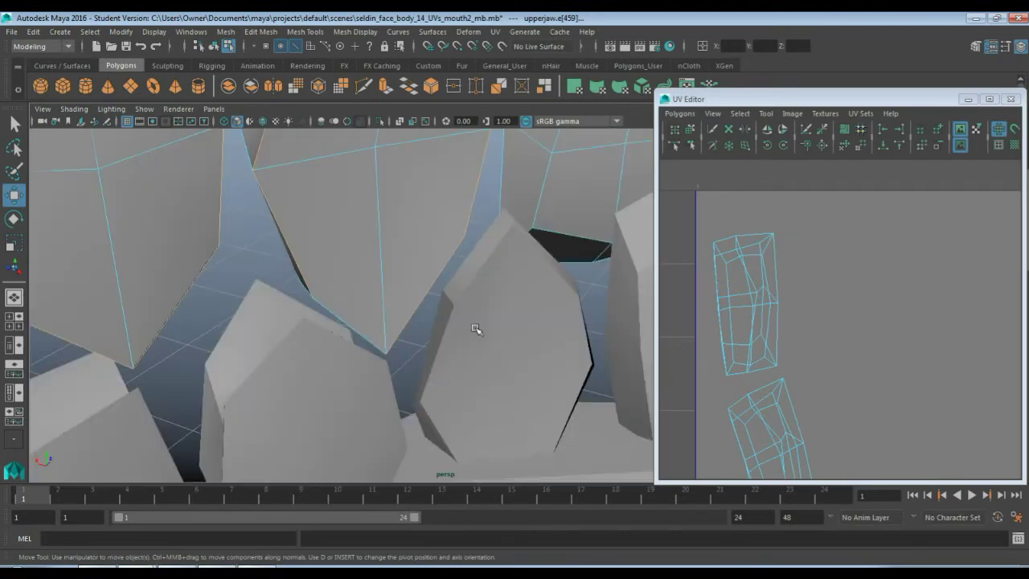
shift+click(355, 320)
alt+drag(416, 283, 329, 298)
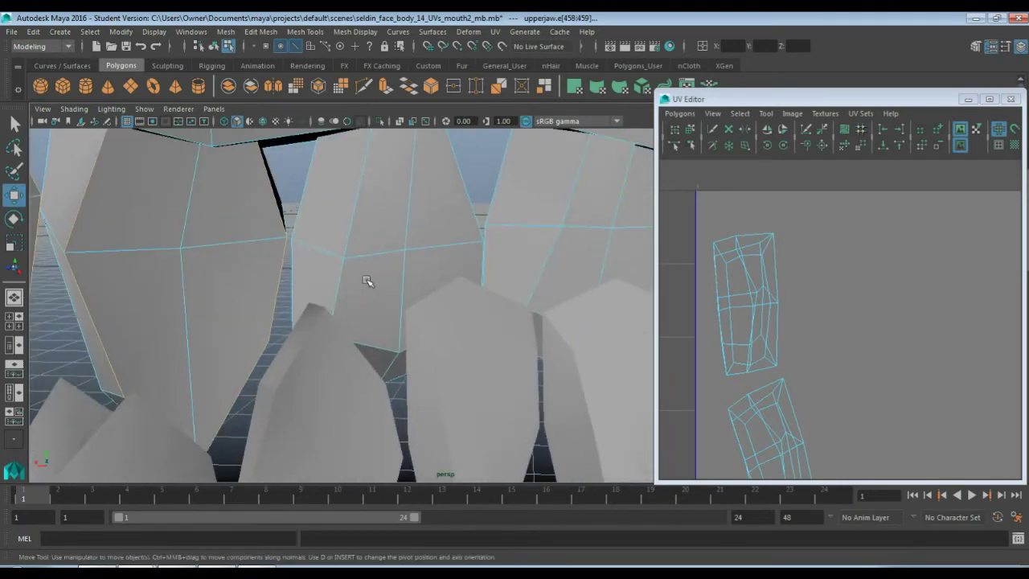
alt+drag(453, 249, 333, 284)
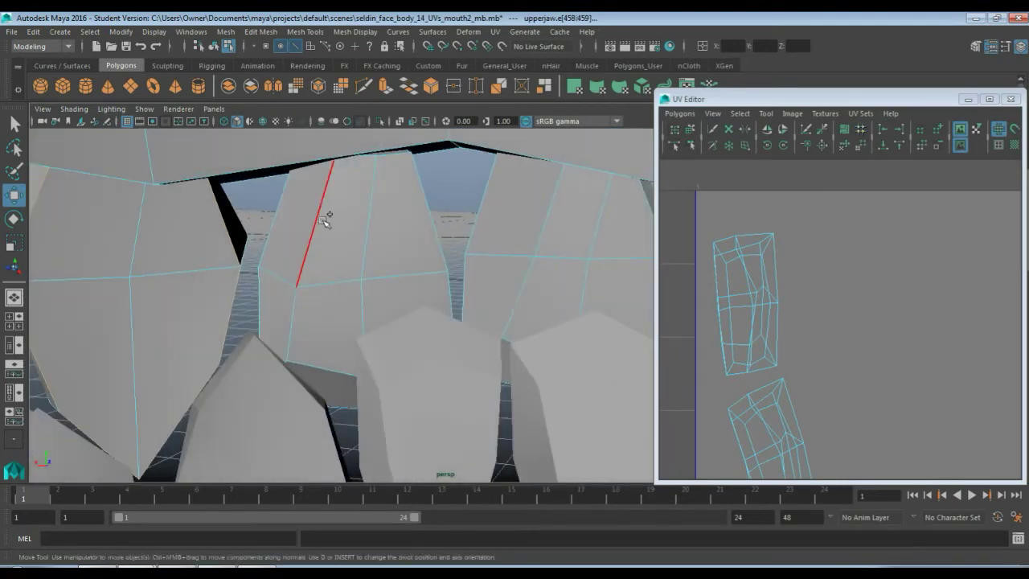
Step: Add the side and biting edges around the inner face of the fifth upper tooth from the back, just past the pointed tooth, to the selection
click(309, 257)
click(318, 353)
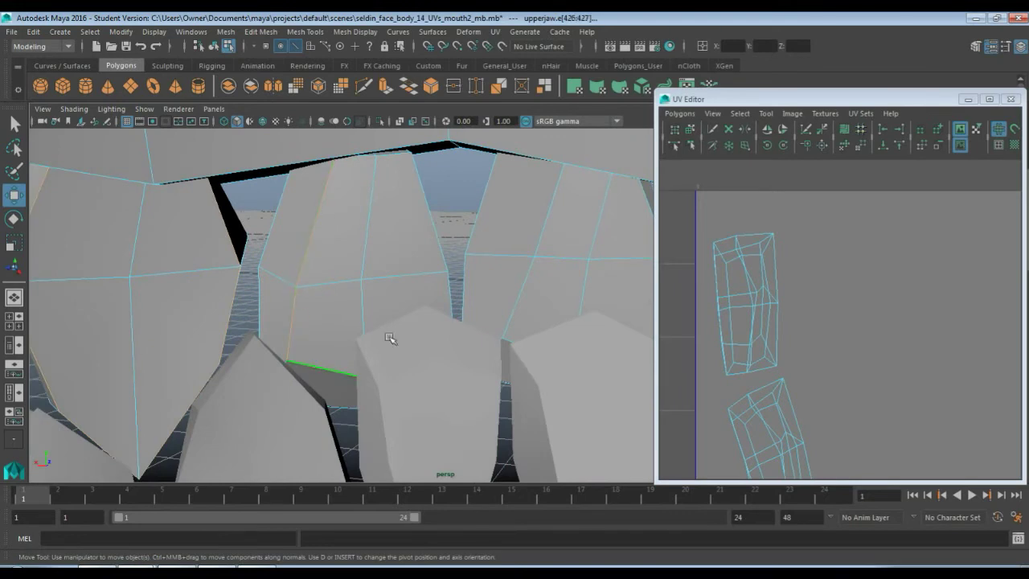
alt+drag(461, 305, 419, 333)
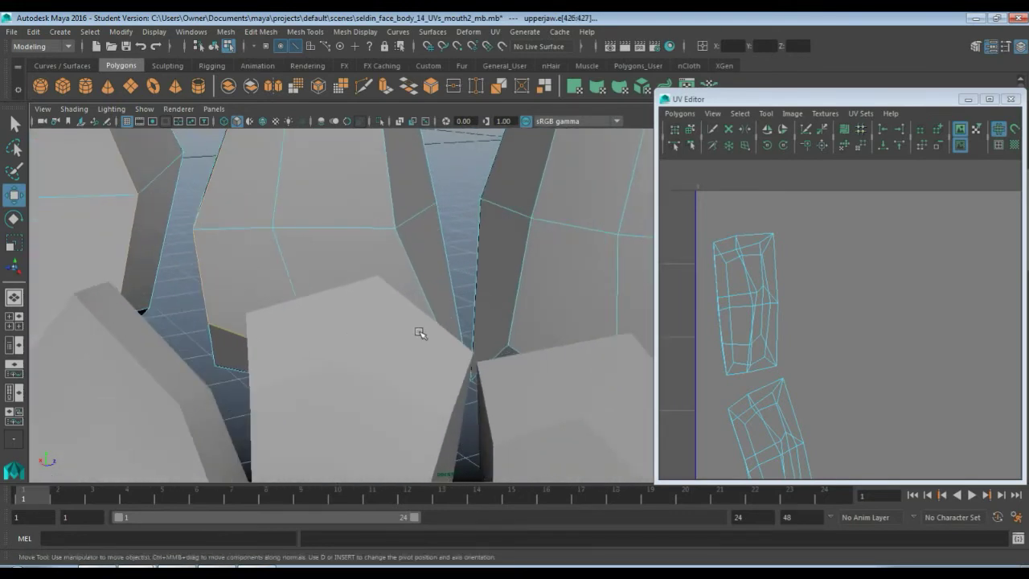
key(4)
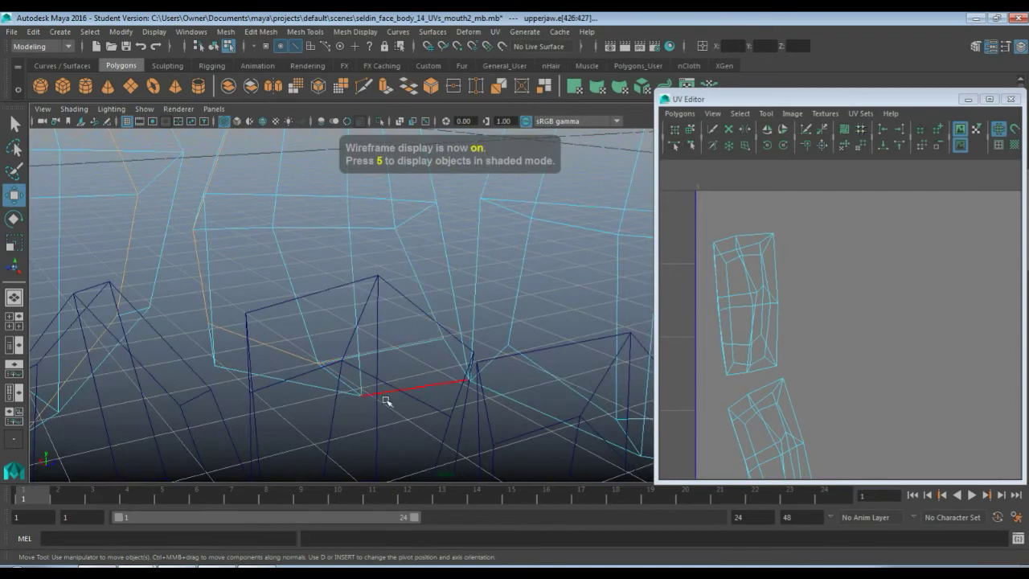
shift+click(409, 270)
Step: Add the side and biting edges outlining the inner face of the first central front tooth to the edge selection
alt+middle_drag(399, 213, 326, 375)
click(327, 229)
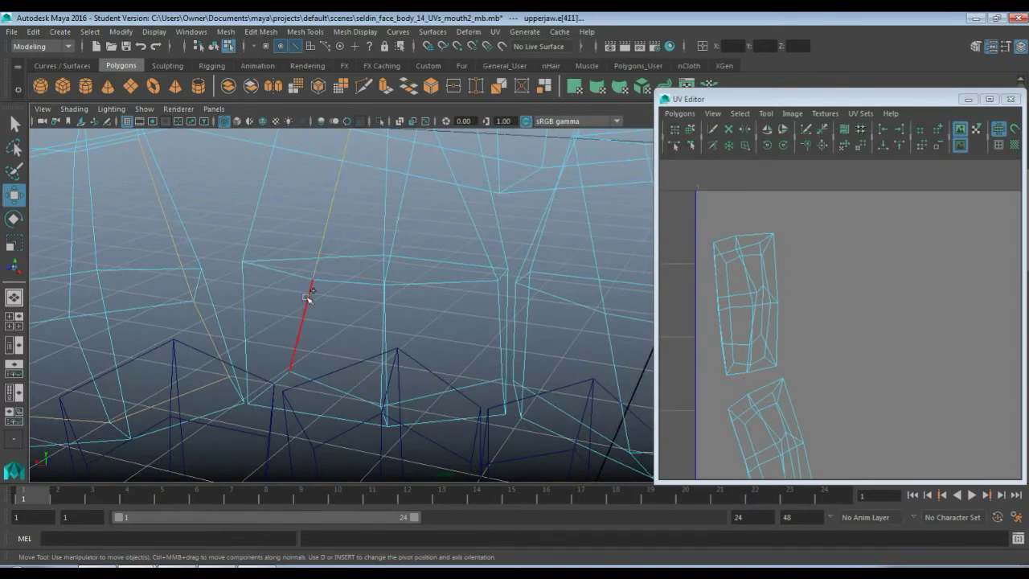
shift+click(337, 380)
shift+click(423, 393)
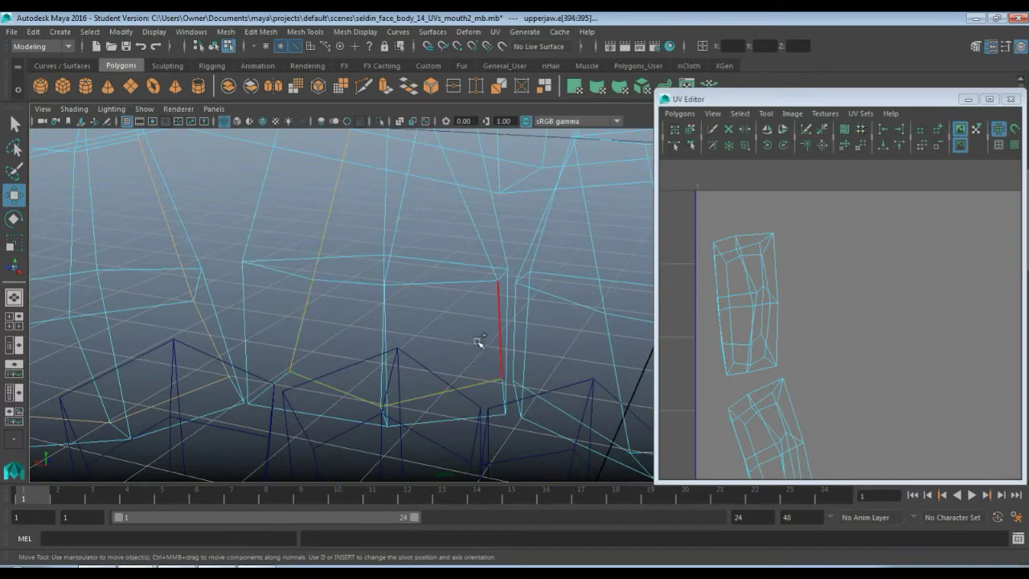
Step: Add the edges outlining the inner faces of the second central front tooth and the front tooth beside it
alt+drag(482, 242, 374, 340)
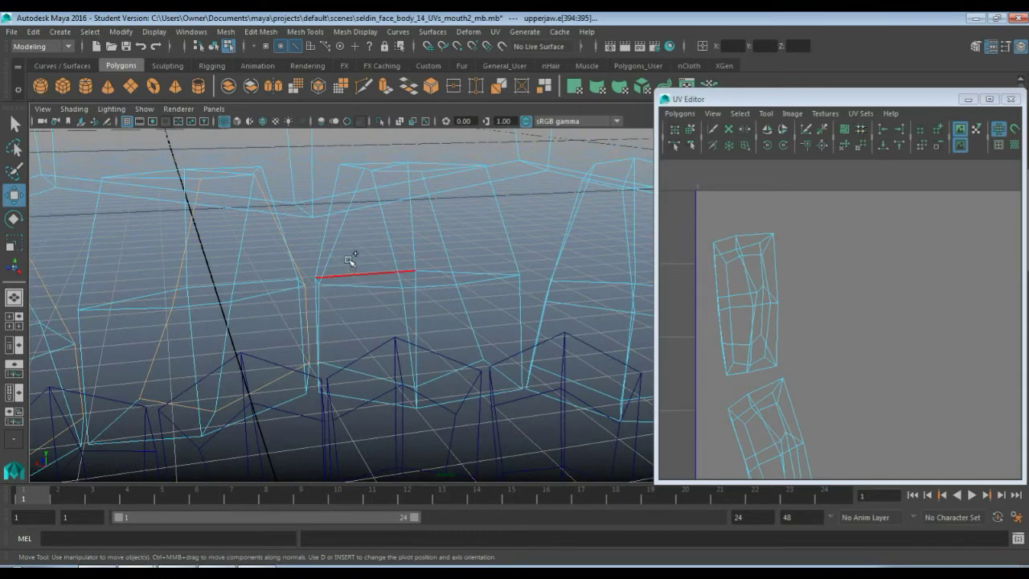
click(356, 218)
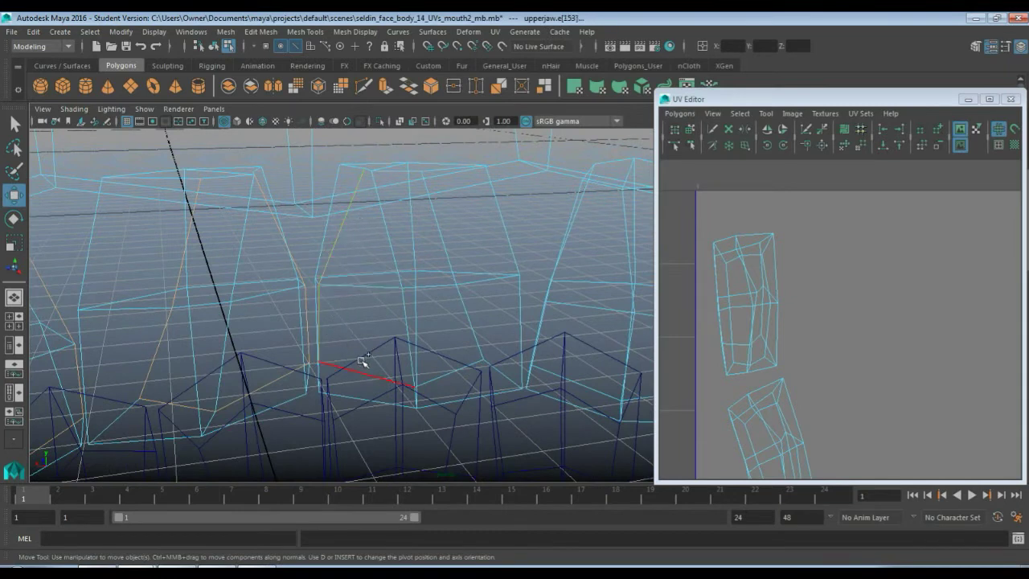
click(449, 364)
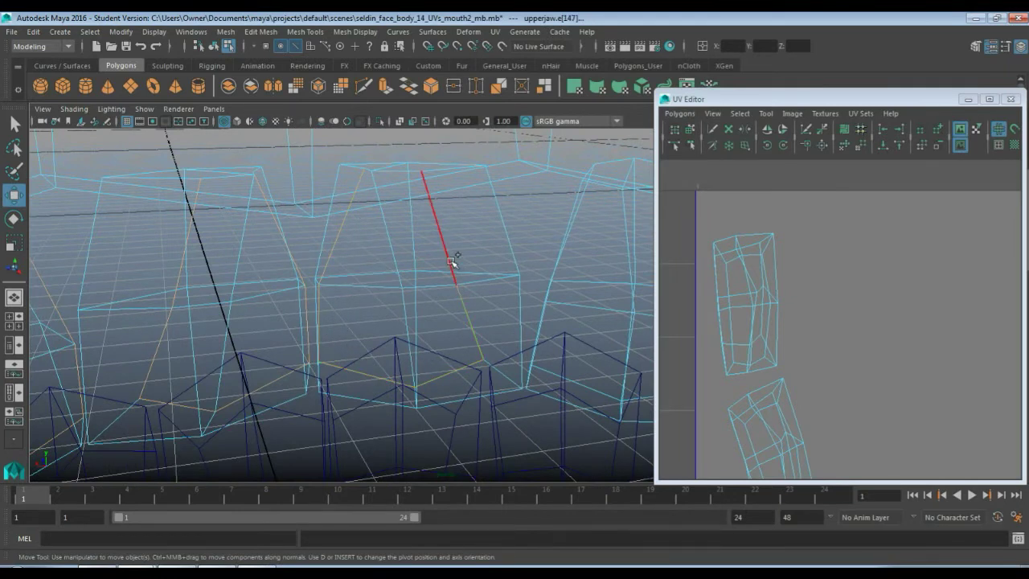
alt+drag(471, 329, 508, 318)
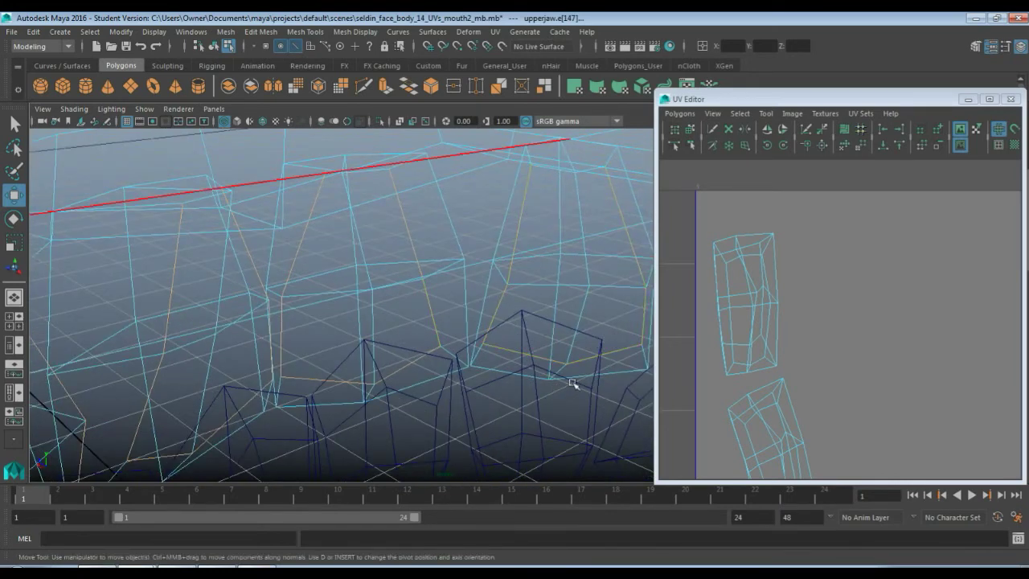
Step: Add the side and tip edges around the inner face of the pointed tooth on the opposite side of the jaw
alt+drag(570, 379, 207, 338)
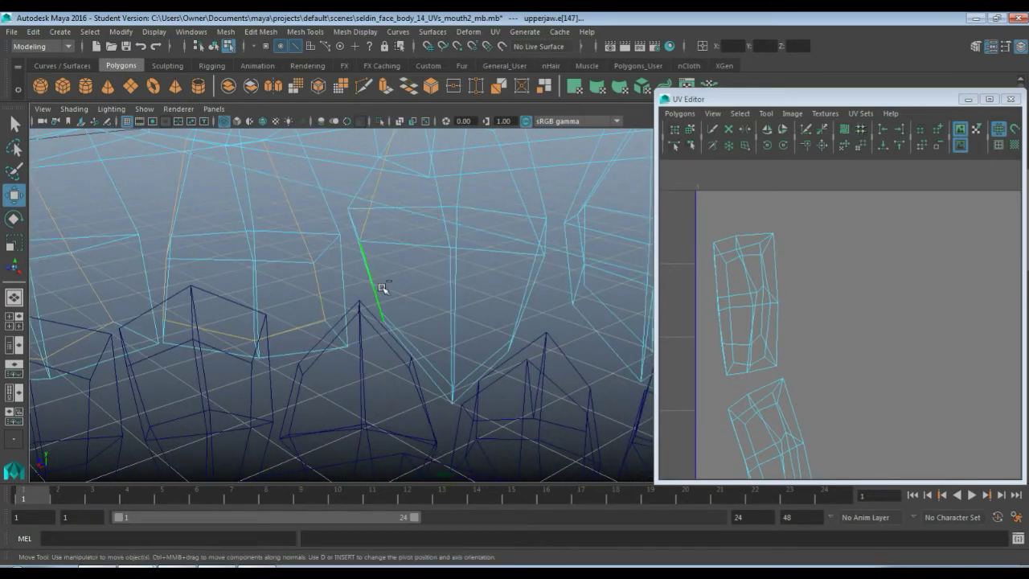
alt+drag(402, 346, 454, 312)
click(346, 387)
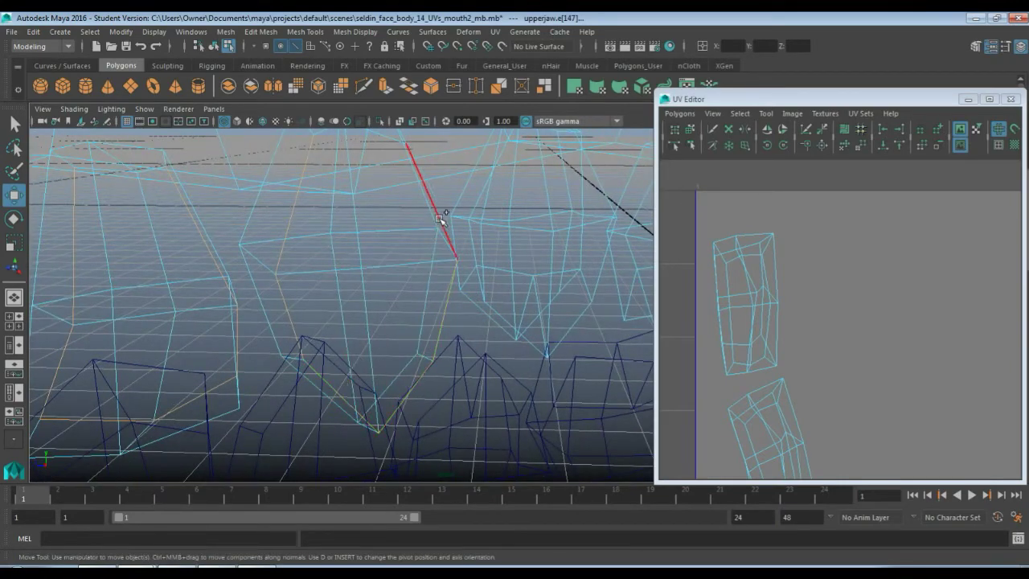
alt+drag(506, 316, 459, 292)
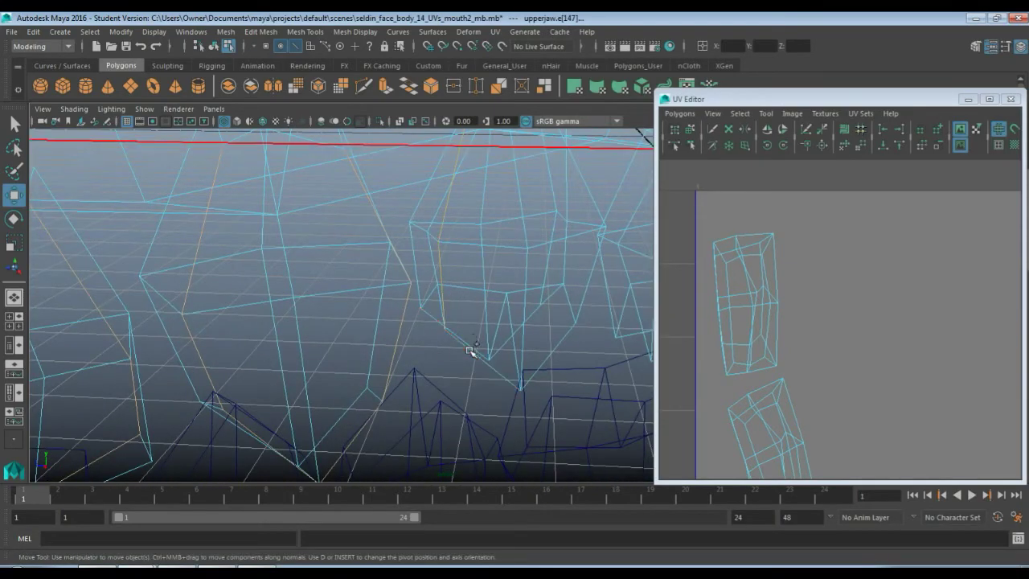
Step: Extend the edge selection around the inner face of the tooth directly behind the opposite side's pointed tooth
alt+drag(453, 340, 472, 316)
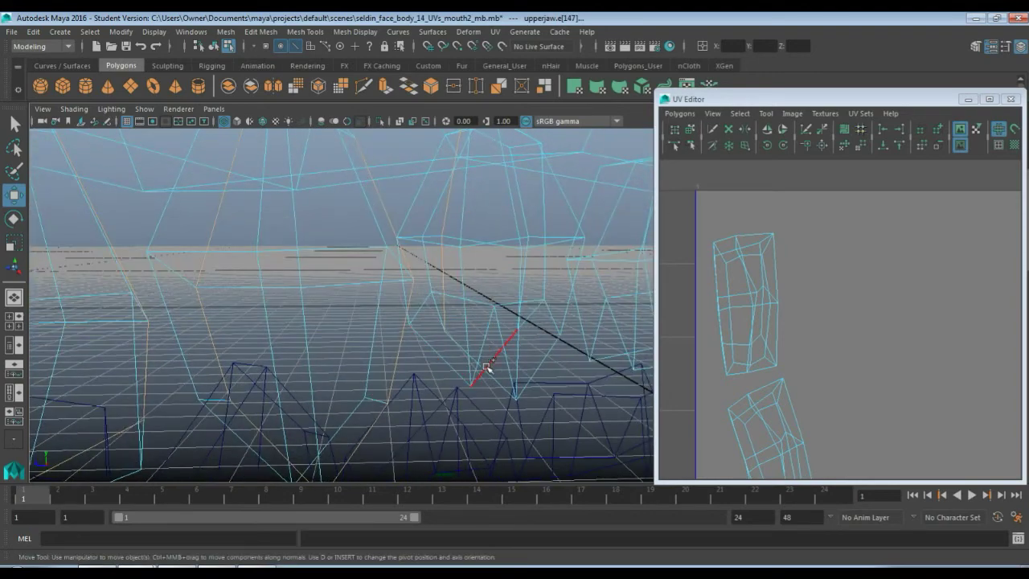
alt+drag(512, 377, 285, 402)
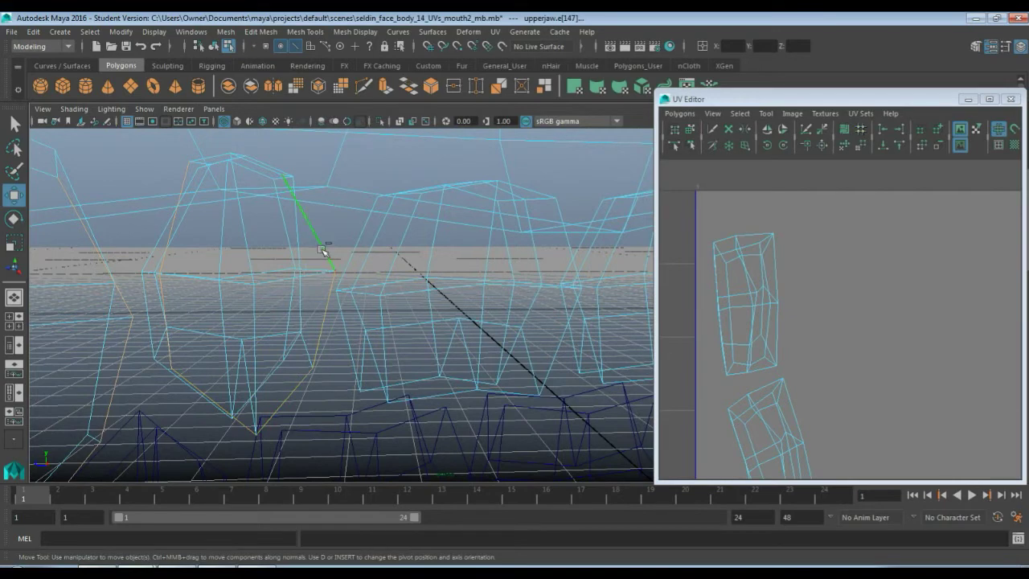
alt+drag(377, 277, 356, 368)
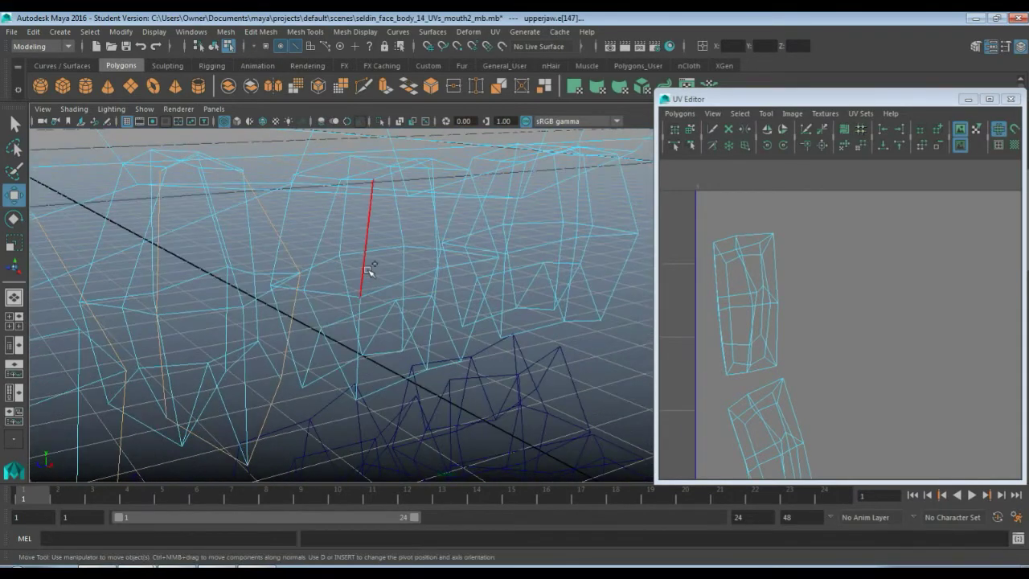
Step: Add the side and biting edges around the inner face of the opposite side's second tooth from the back
click(356, 336)
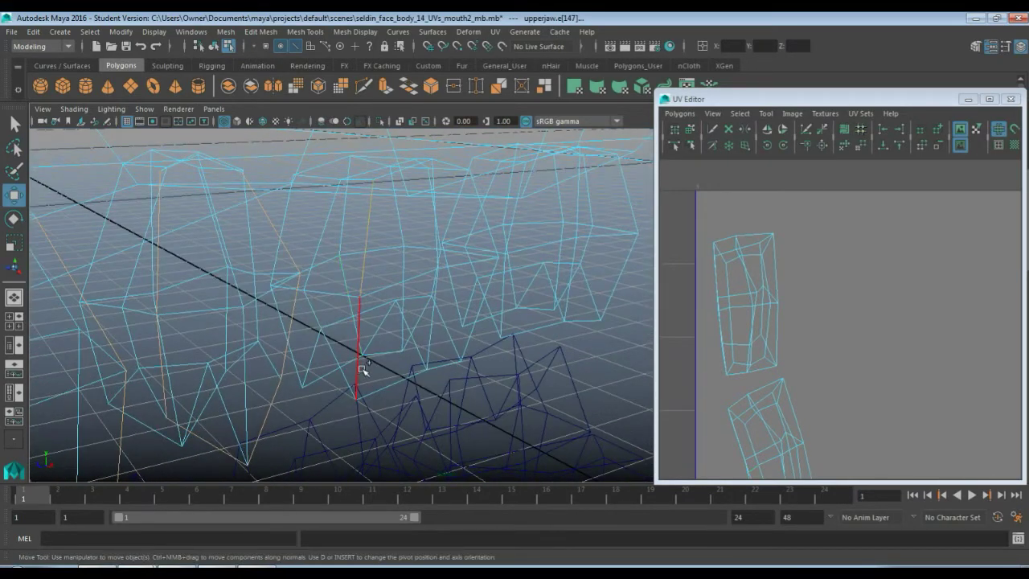
shift+click(453, 364)
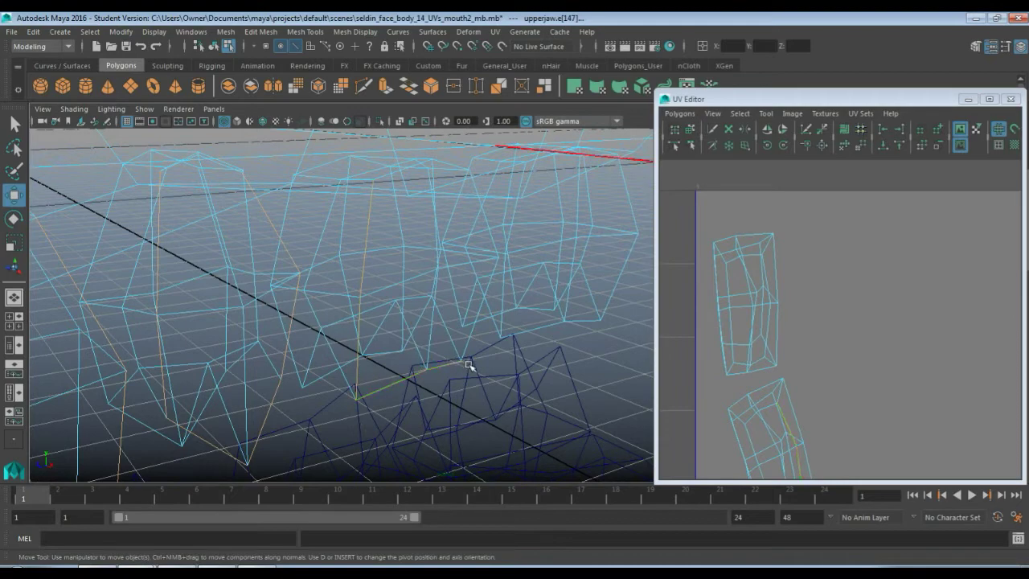
alt+drag(490, 363, 407, 364)
alt+middle_drag(406, 363, 435, 357)
alt+drag(435, 357, 397, 354)
shift+click(366, 264)
Step: Complete the seam selection with the side and biting edges around the inner face of the opposite side's rearmost tooth
shift+click(411, 258)
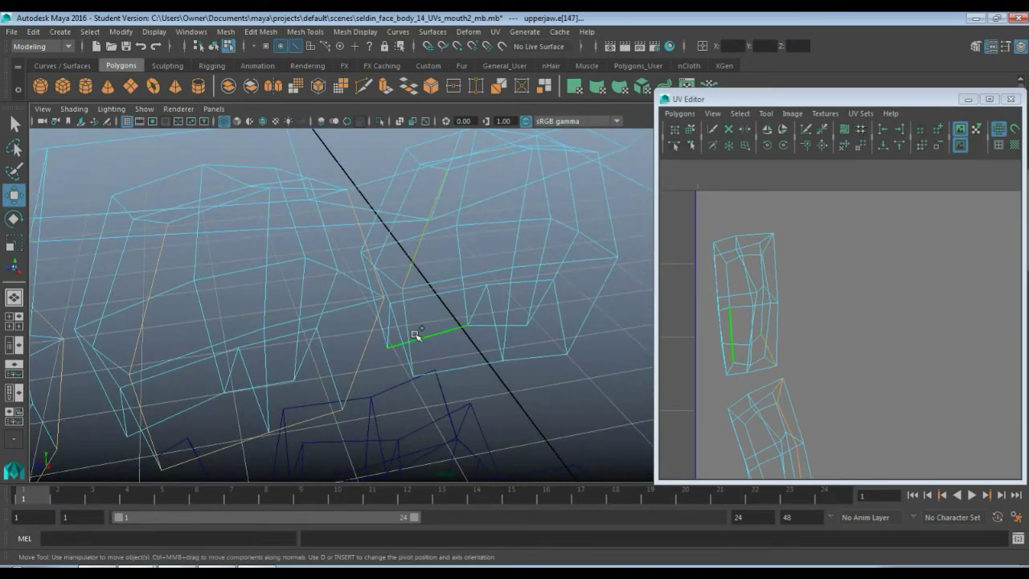
shift+click(405, 320)
shift+click(451, 366)
shift+click(559, 354)
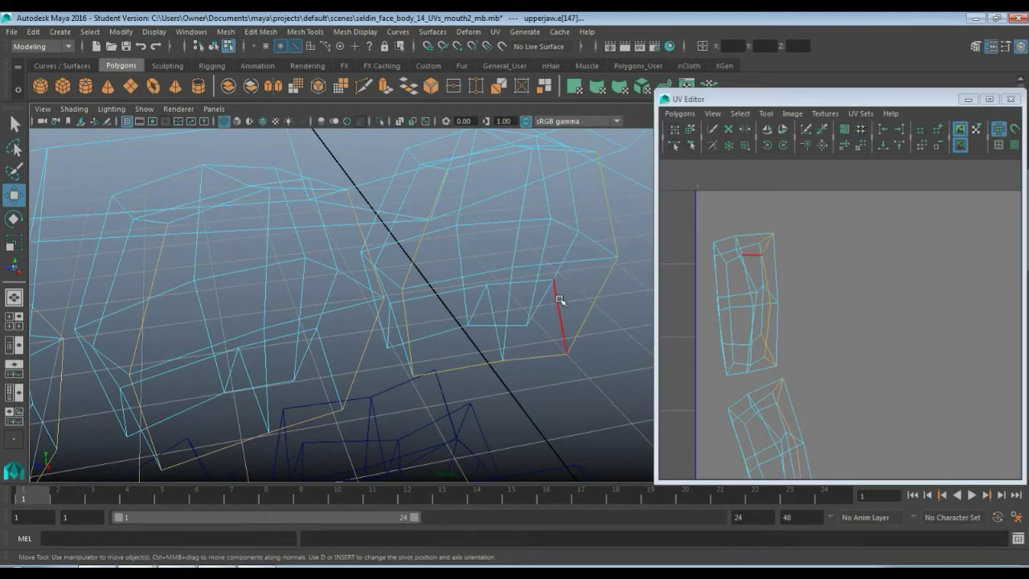
Step: Cut the UVs along all the selected tooth edges and bring the full row of tooth shells into view in the UV Editor
alt+drag(558, 299, 417, 322)
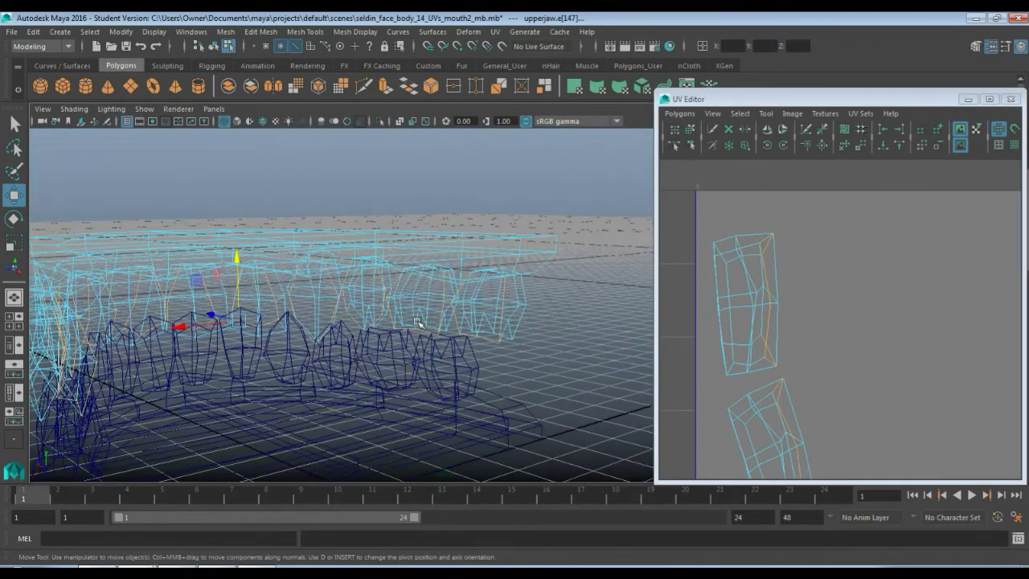
click(679, 113)
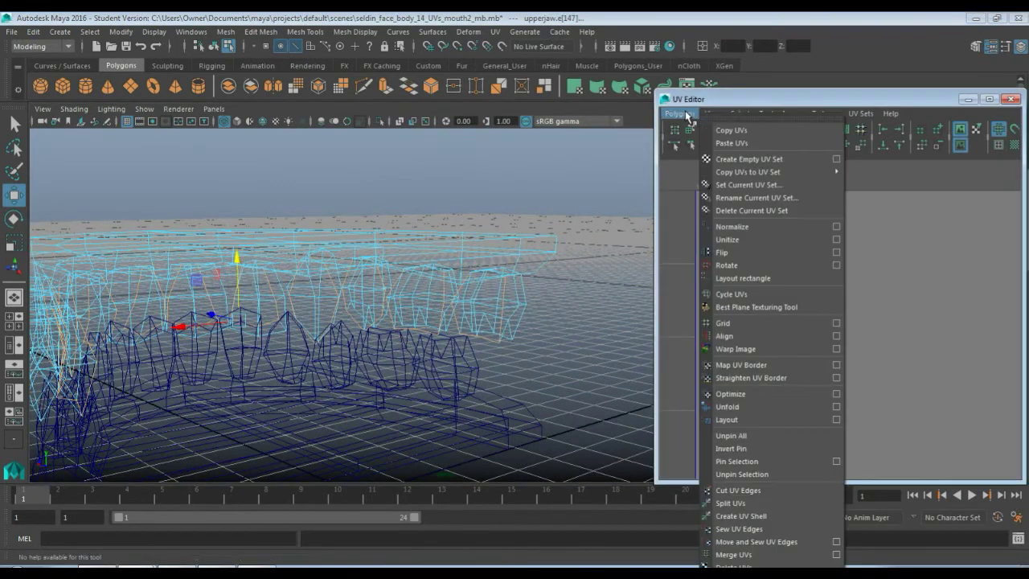
click(767, 491)
scroll(818, 394, down, 6)
alt+middle_drag(842, 367, 746, 321)
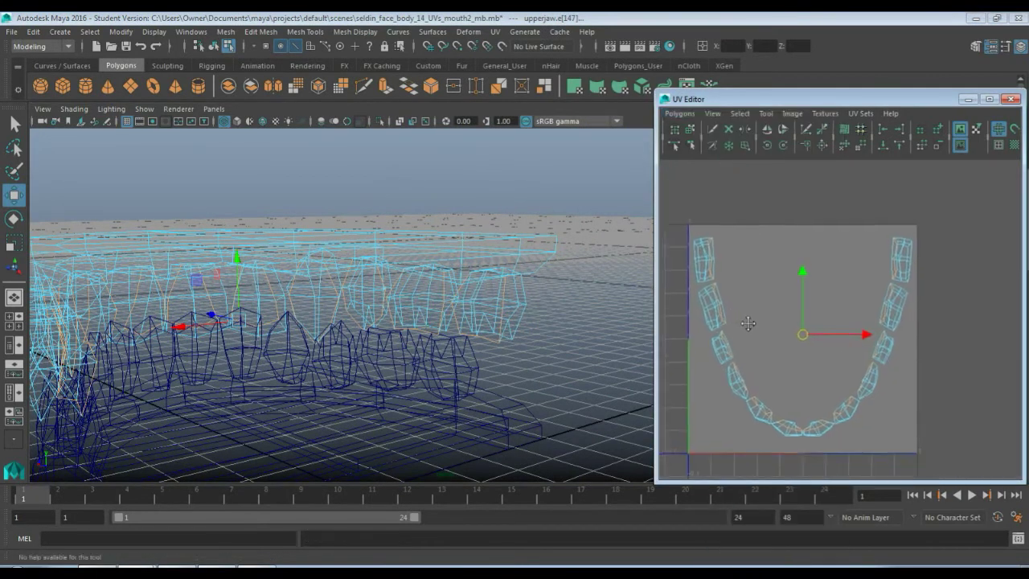
Step: Select all UVs of the upper-left rearmost tooth's shell and unfold it with the Smooth UV Tool until it lies flat
right_drag(720, 256, 775, 253)
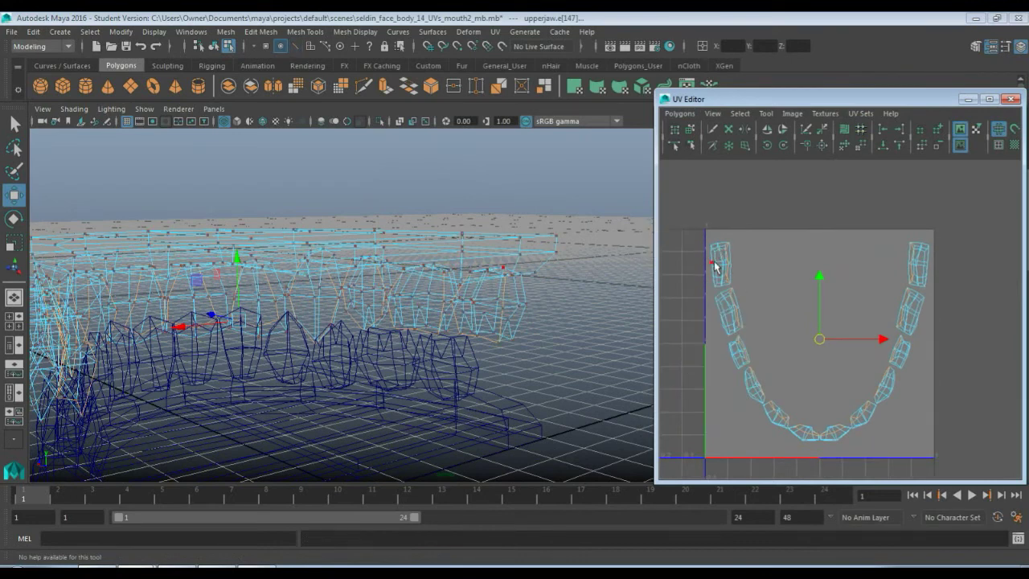
click(718, 264)
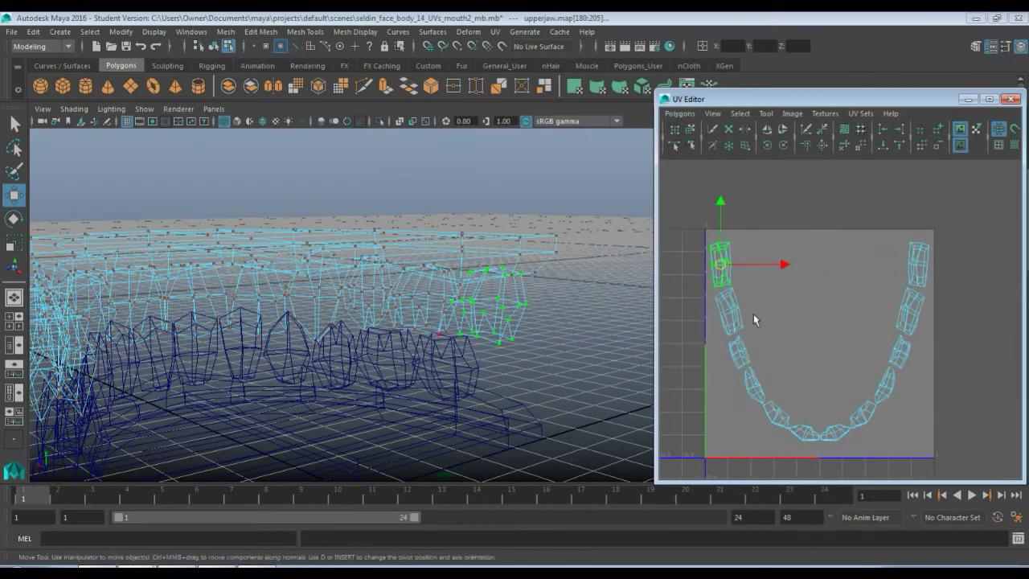
click(766, 114)
click(798, 175)
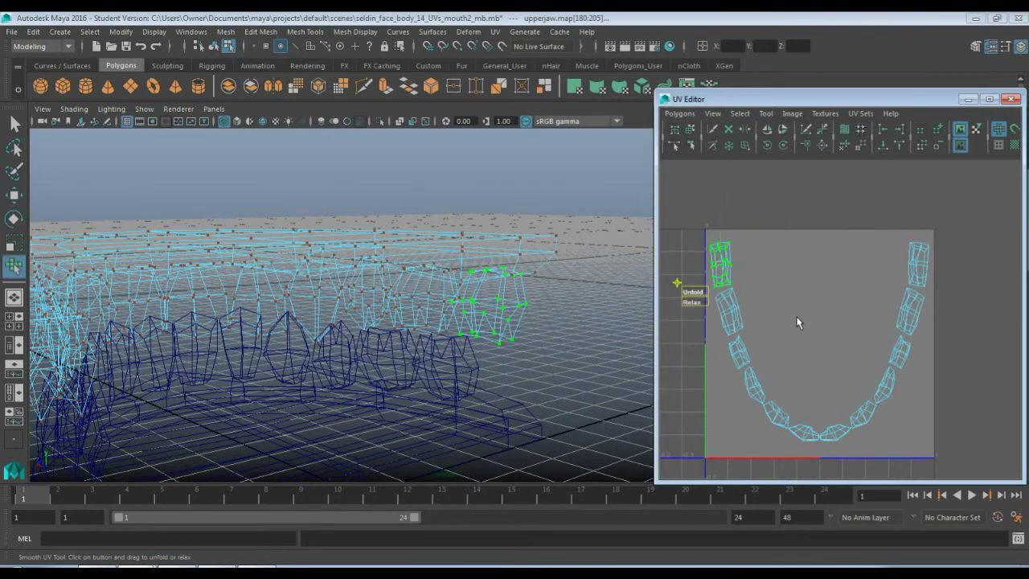
drag(693, 292, 726, 291)
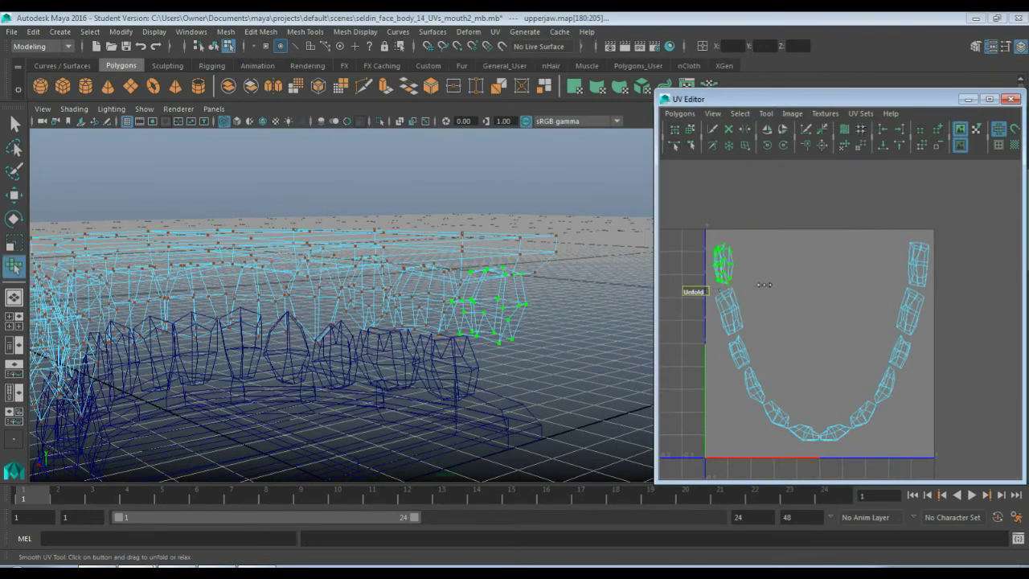
scroll(742, 306, up, 5)
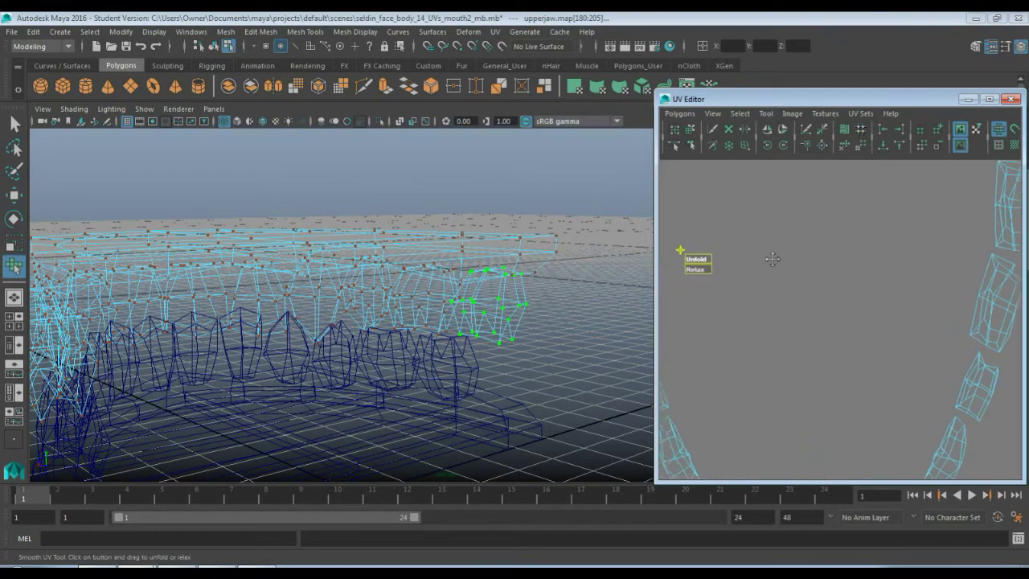
alt+middle_drag(772, 259, 884, 279)
scroll(854, 231, up, 3)
alt+middle_drag(838, 217, 854, 307)
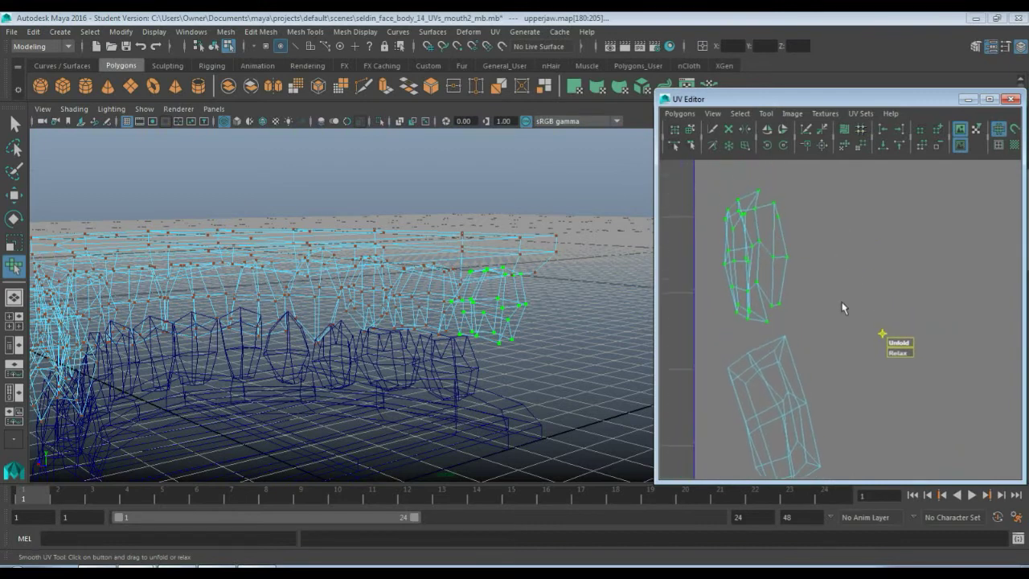
drag(902, 356, 1025, 341)
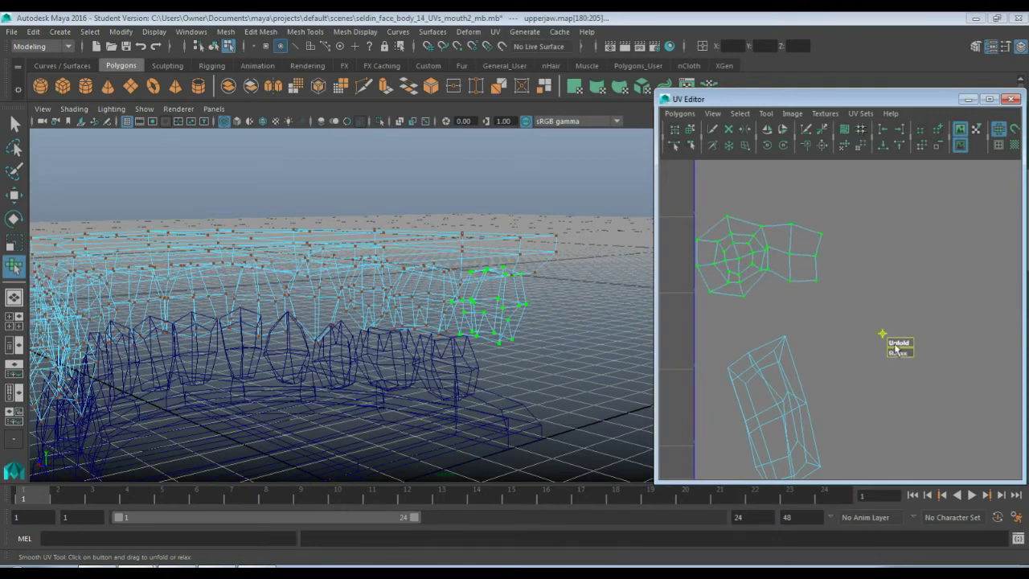
drag(900, 344, 923, 342)
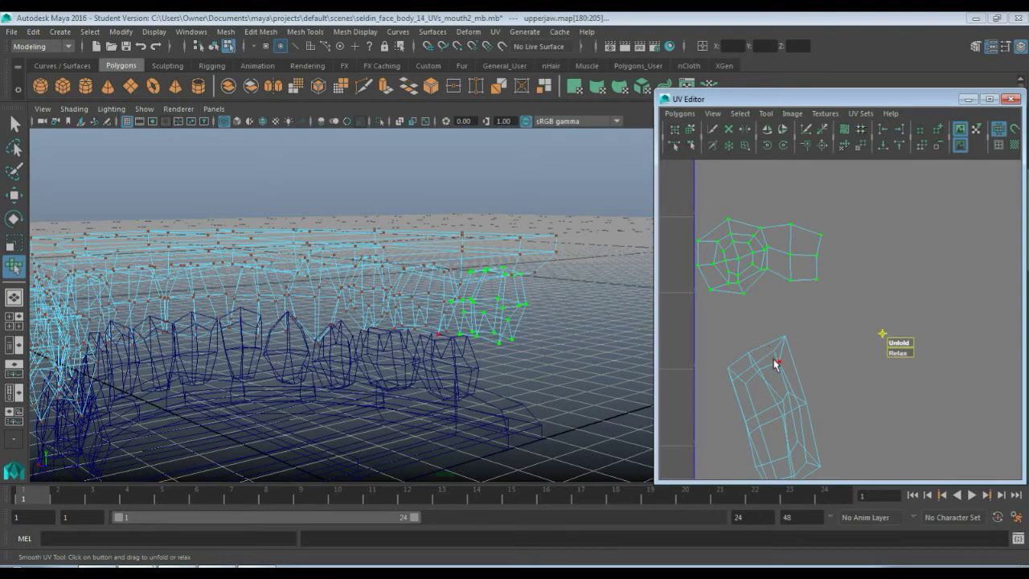
Step: Select the UVs of the neighbouring second tooth's shell and apply the Unfold command to it
alt+middle_drag(837, 370, 786, 328)
scroll(822, 336, down, 5)
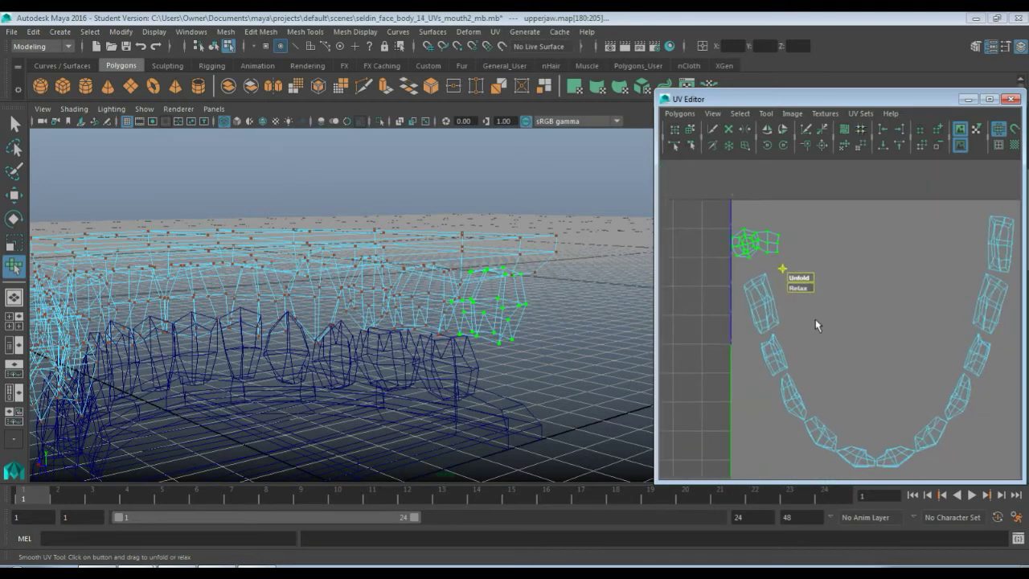
key(q)
click(771, 317)
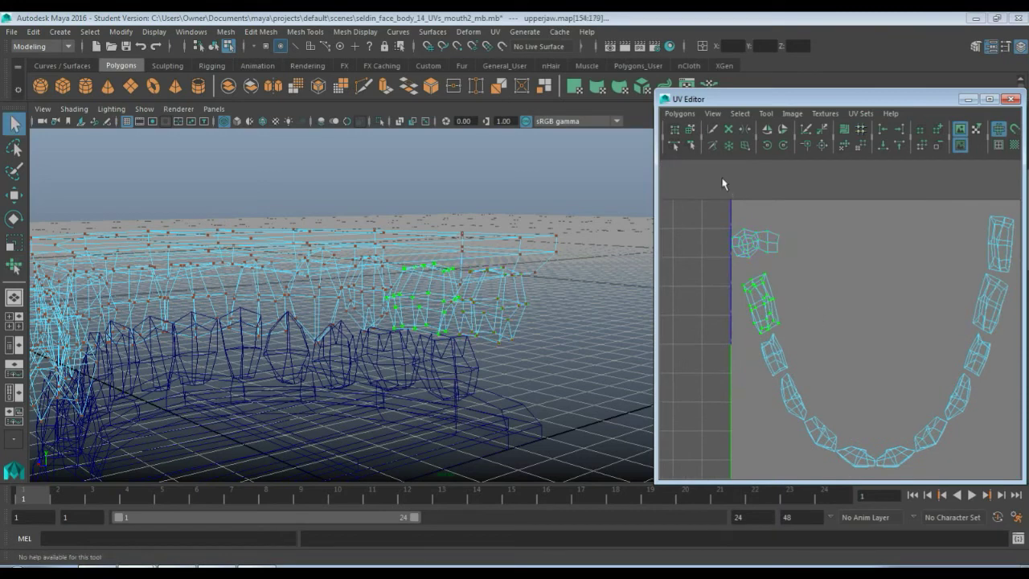
click(679, 114)
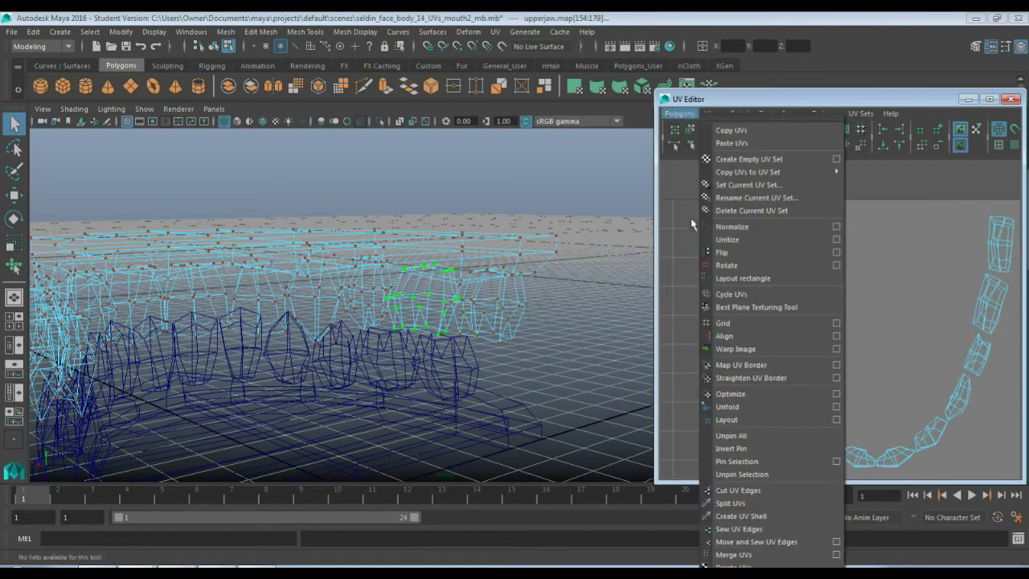
click(753, 408)
scroll(740, 327, up, 5)
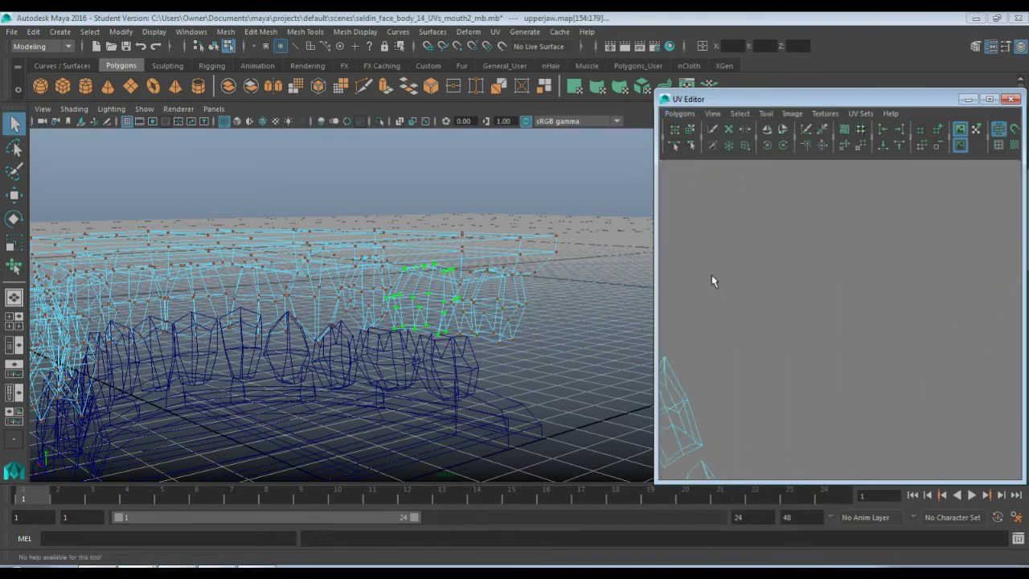
alt+middle_drag(712, 275, 990, 359)
scroll(950, 352, up, 5)
scroll(949, 353, up, 2)
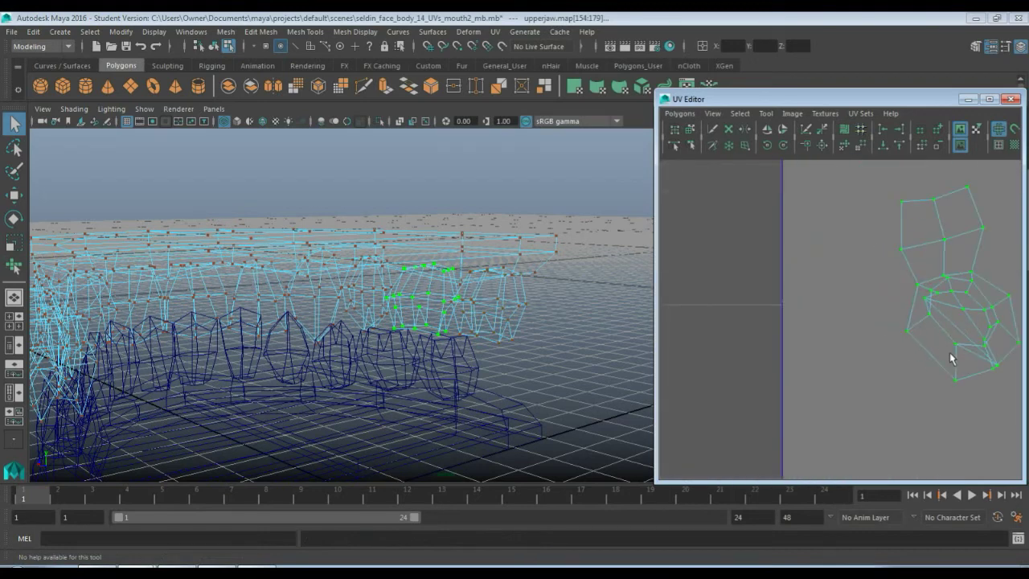
Step: Undo the Unfold command on the second tooth's shell and unfold its UVs with the Smooth UV Tool instead
scroll(950, 358, down, 6)
alt+middle_drag(930, 367, 819, 342)
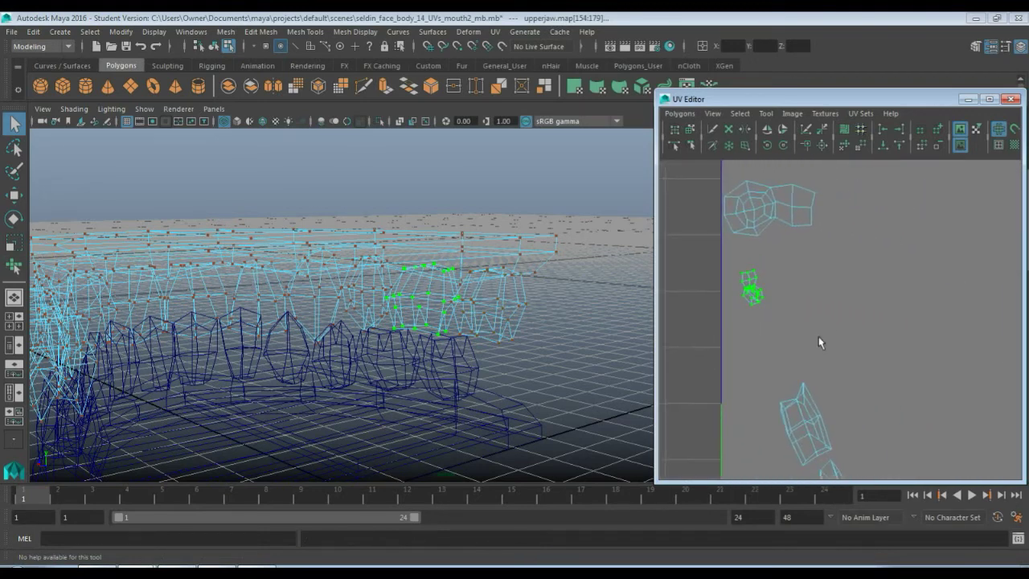
key(ctrl+z)
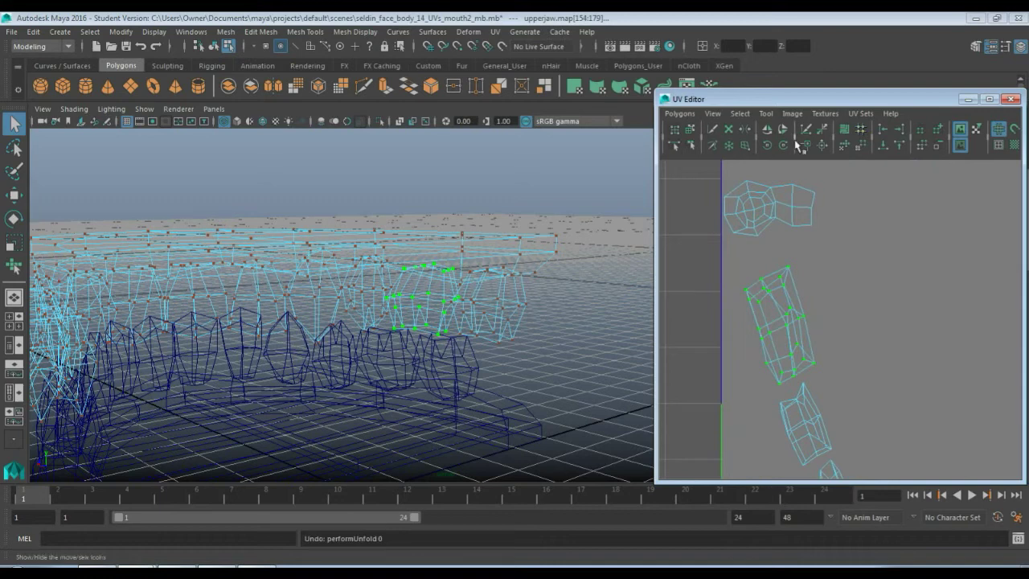
click(772, 115)
click(798, 176)
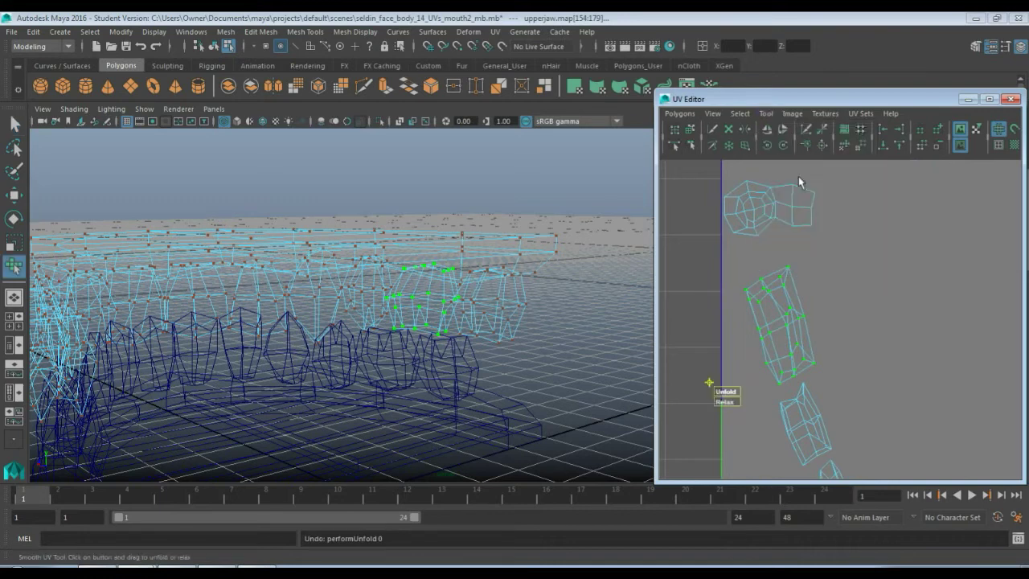
drag(727, 396, 792, 391)
drag(725, 401, 832, 371)
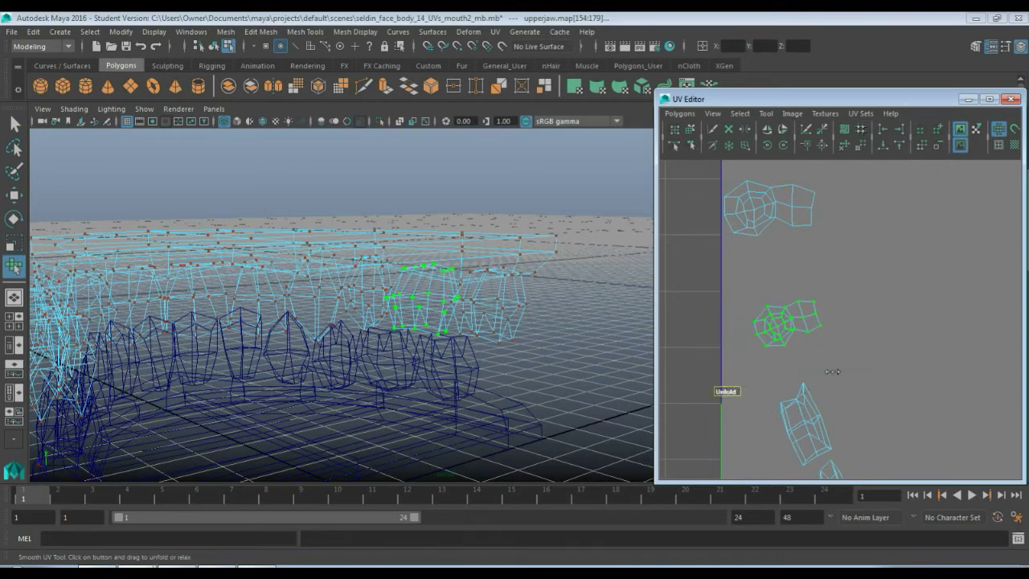
Step: Select the third tooth's UV shell along the left side of the arch and unfold it flat with the Smooth UV Tool
scroll(848, 387, down, 2)
alt+middle_drag(884, 410, 785, 314)
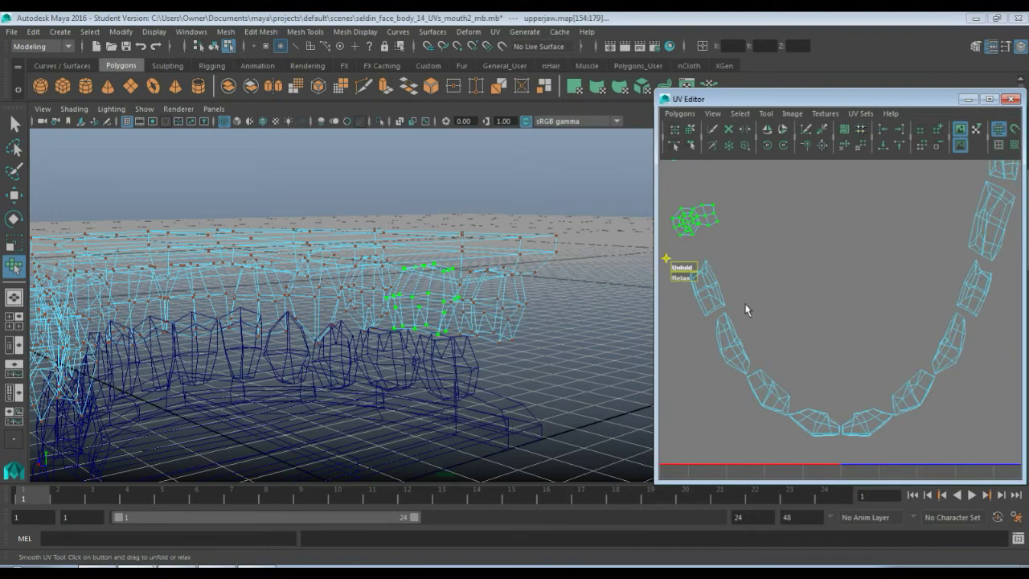
key(q)
click(706, 291)
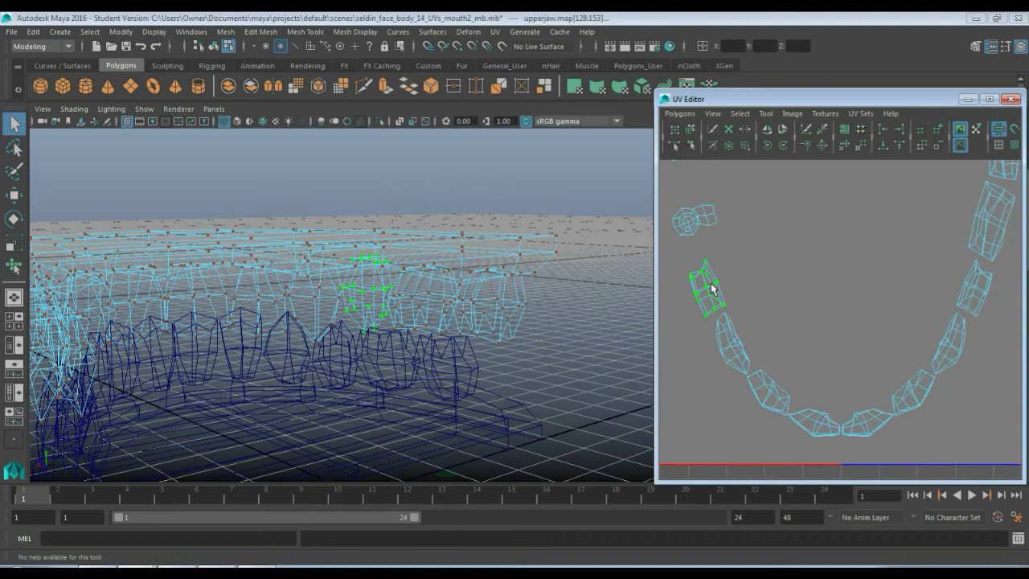
key(y)
drag(689, 324, 830, 301)
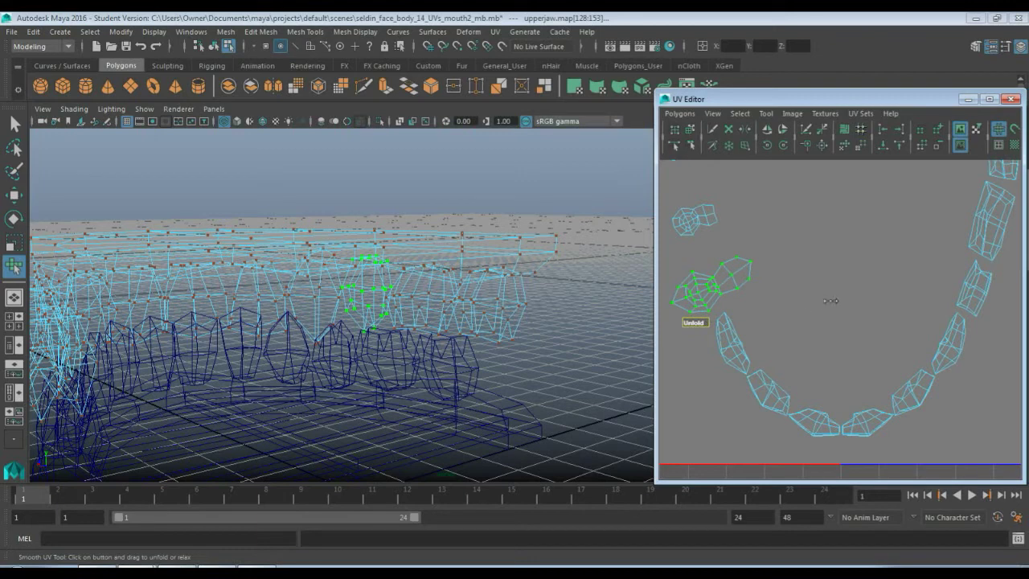
Step: Select the fourth tooth's UV shell on the left side of the arch and unfold it with the Smooth UV Tool
click(734, 338)
drag(699, 380, 766, 378)
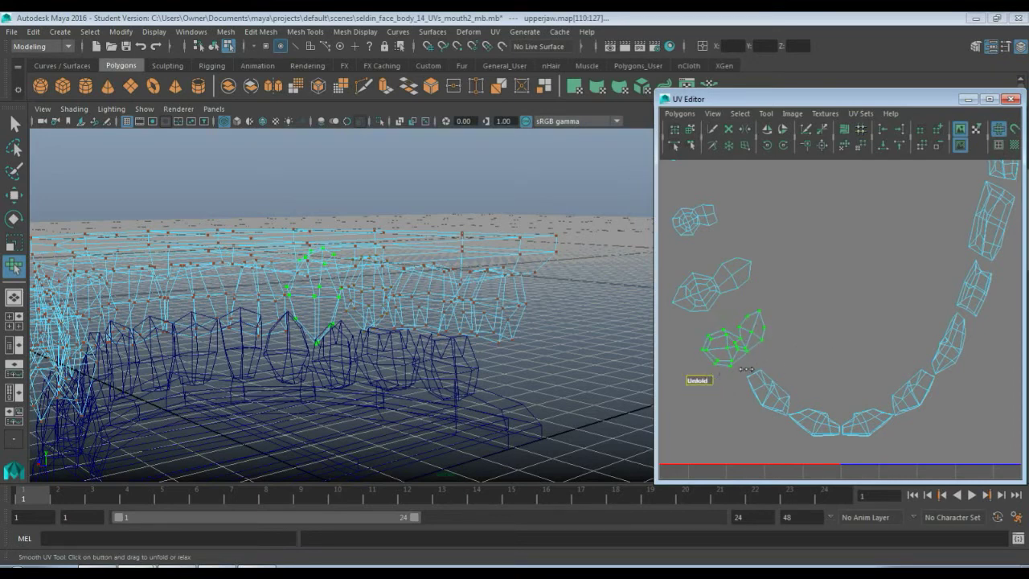
drag(699, 390, 723, 376)
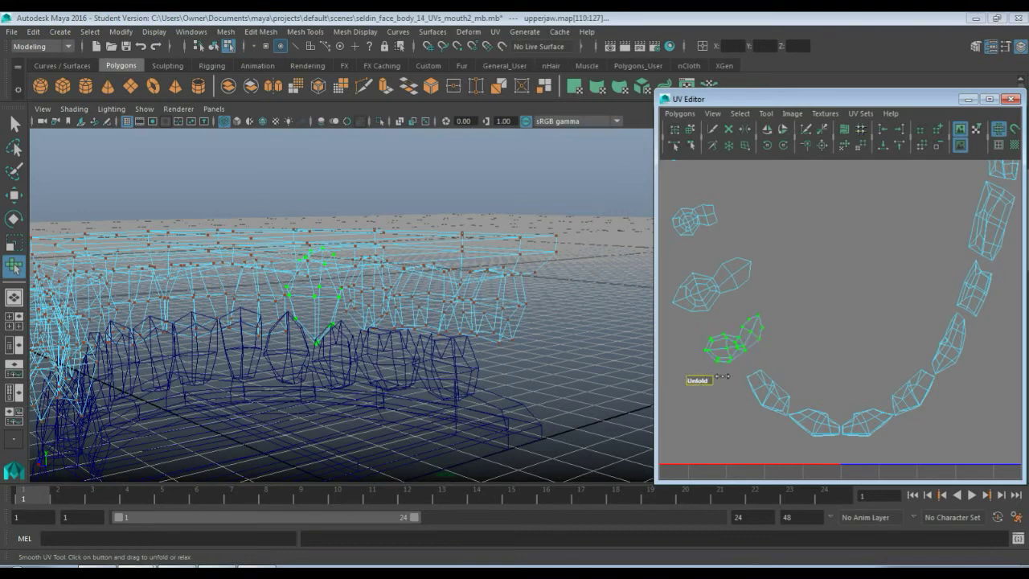
drag(804, 360, 817, 346)
Step: Select all UVs of the fifth tooth's shell, beside the left front tooth, and unfold it with the Smooth UV Tool
scroll(780, 409, up, 2)
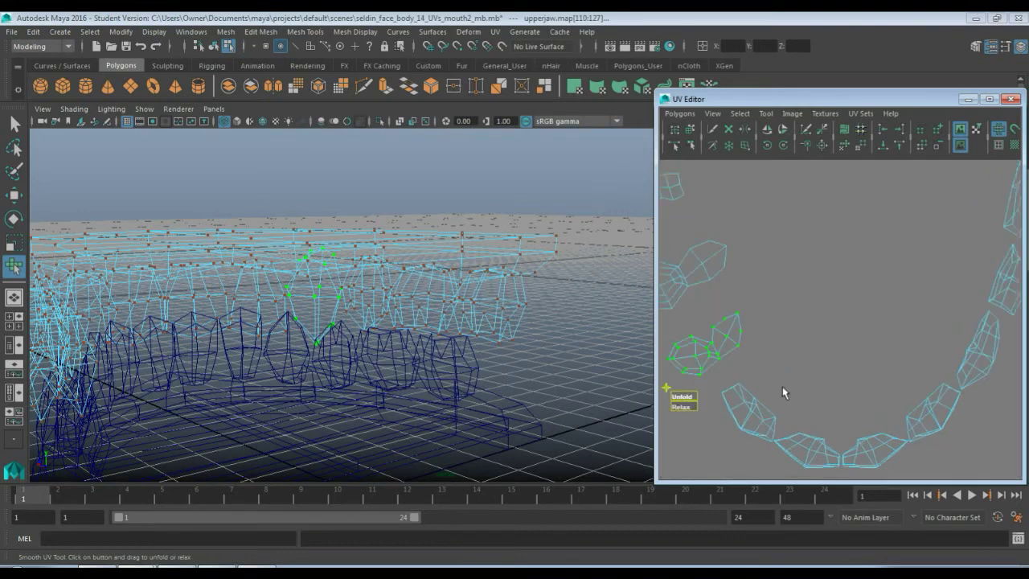
click(758, 411)
alt+middle_drag(767, 394, 747, 342)
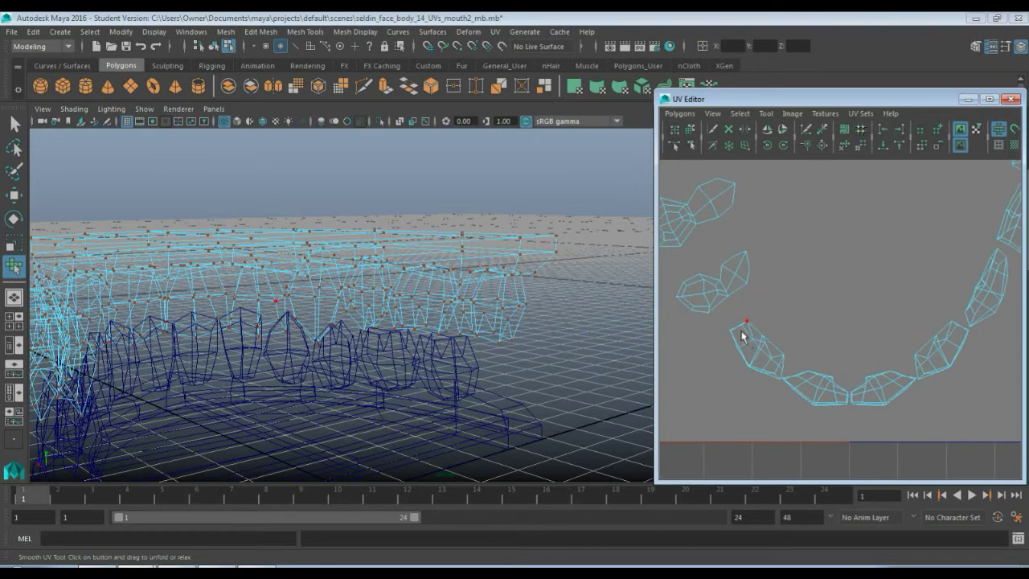
click(732, 332)
click(735, 338)
click(731, 329)
key(q)
click(740, 346)
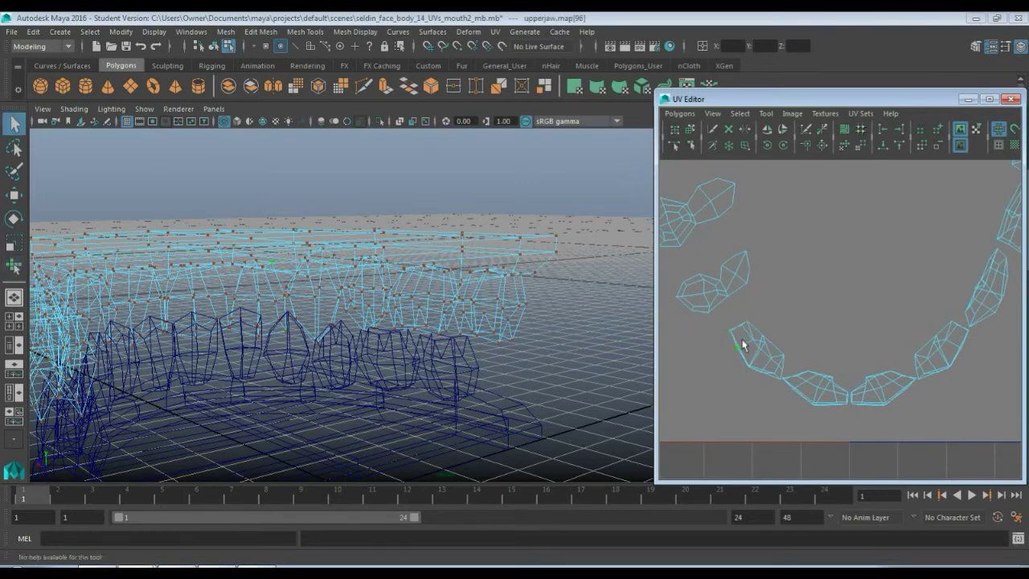
key(y)
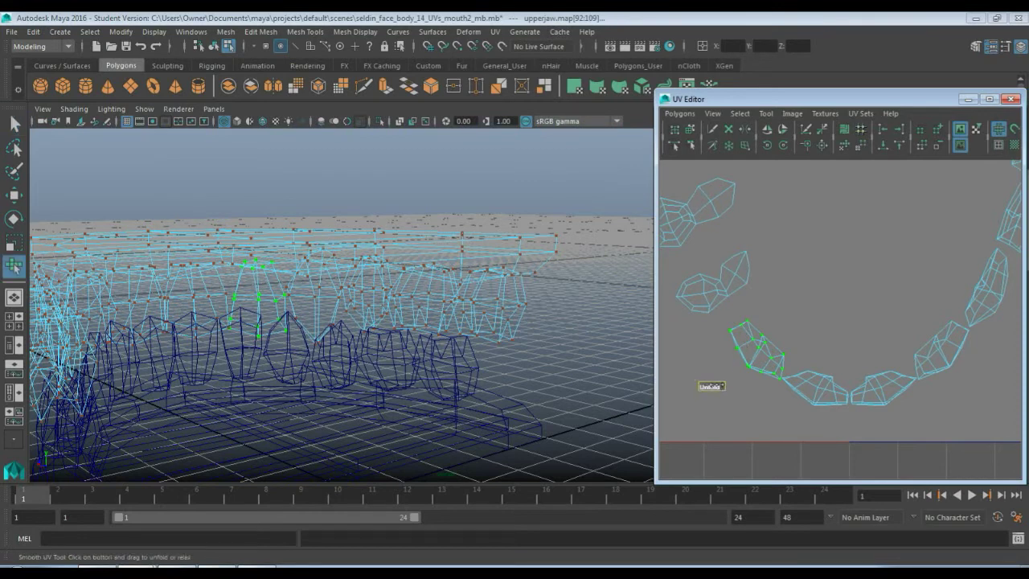
drag(710, 387, 858, 365)
Step: Select the front tooth's shell just left of the arch's midline and unfold its UVs until they lie flat
click(828, 380)
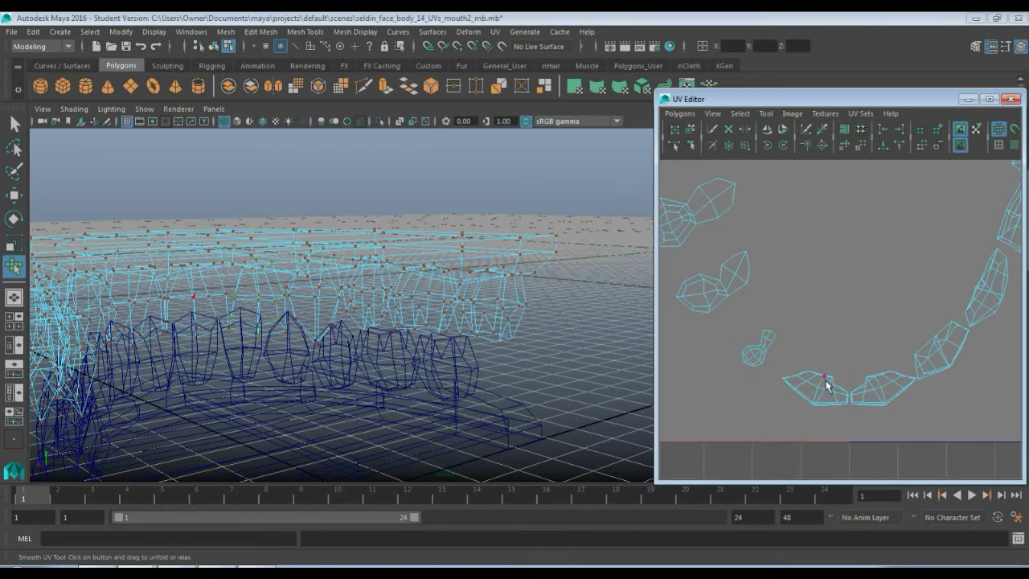
key(q)
double_click(825, 384)
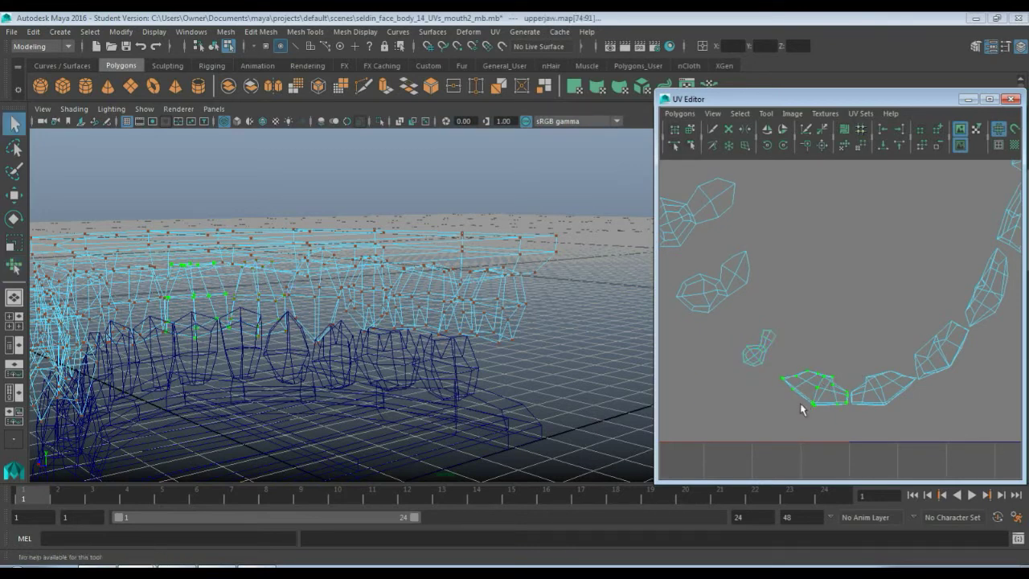
key(r)
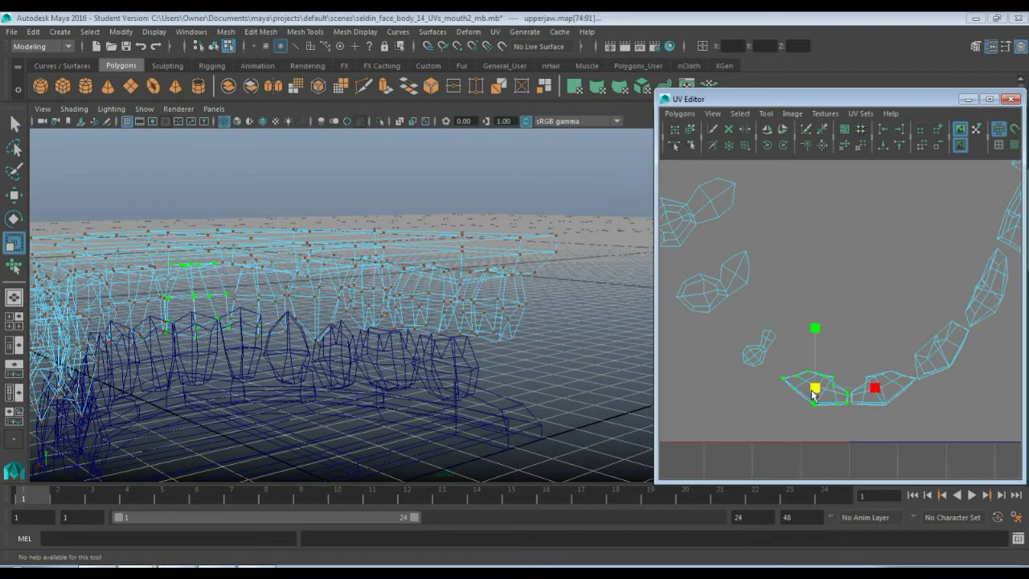
key(y)
mouse_move(762, 412)
mouse_down()
mouse_move(815, 416)
mouse_move(782, 407)
mouse_up()
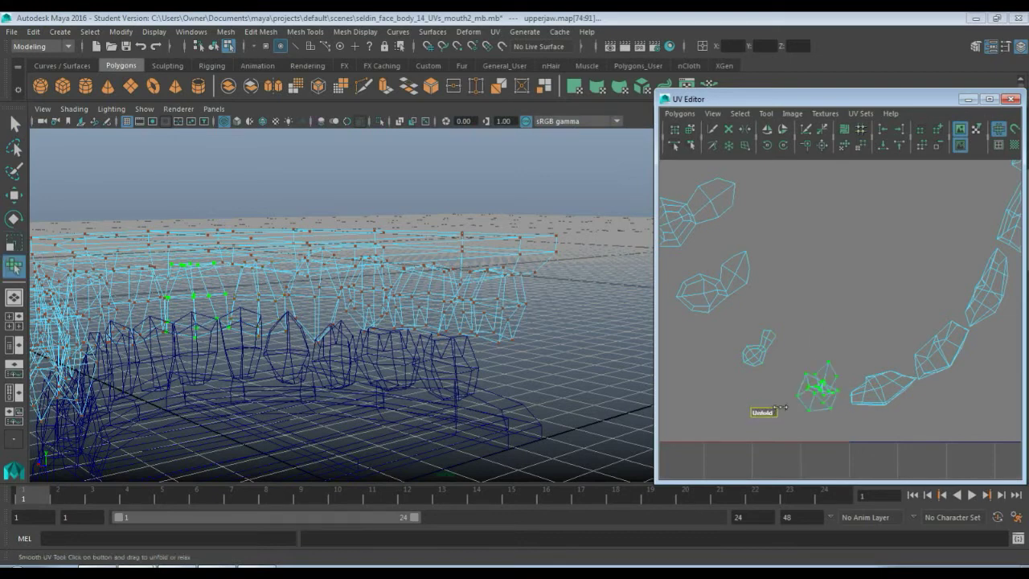
drag(844, 395, 843, 395)
drag(759, 411, 885, 392)
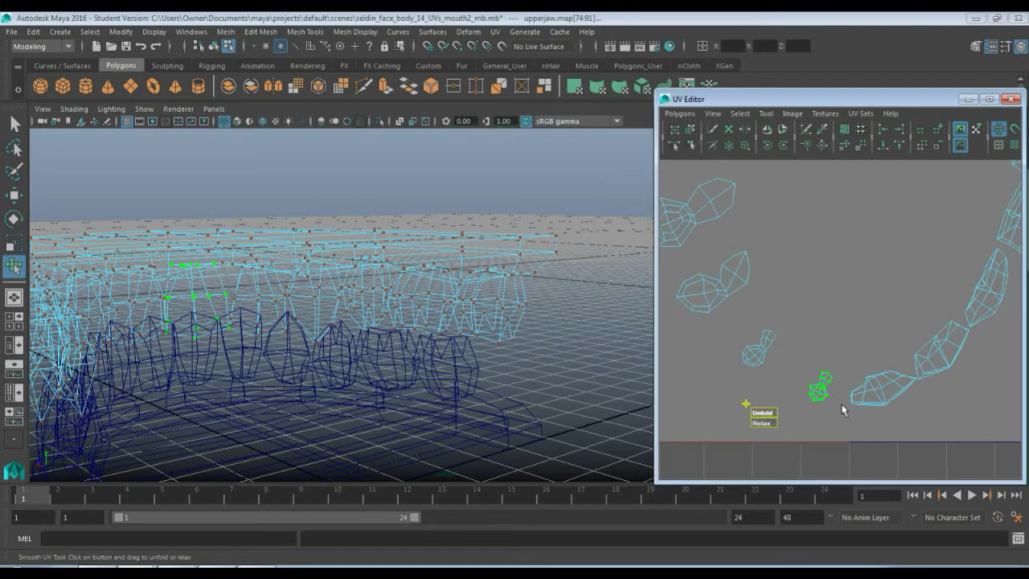
Step: Select the front tooth's shell just right of the arch's midline and unfold it with the Smooth UV Tool until flat
scroll(822, 410, down, 5)
alt+middle_drag(851, 372, 790, 418)
key(q)
key(y)
drag(809, 418, 830, 425)
scroll(829, 432, up, 4)
scroll(828, 433, up, 2)
alt+middle_drag(827, 433, 875, 329)
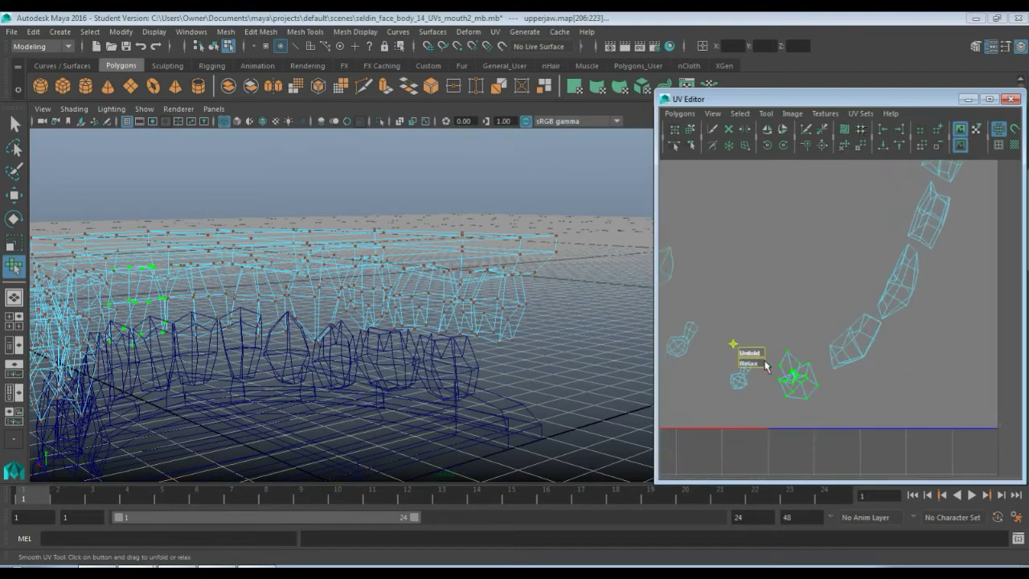
drag(747, 354, 901, 299)
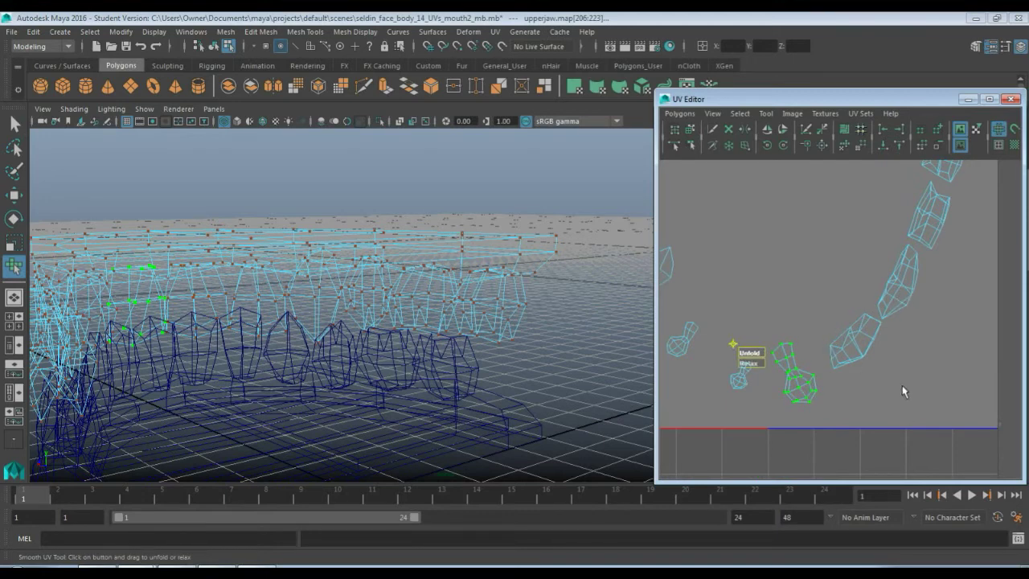
Step: Select the second tooth shell right of the arch's midline and unfold it repeatedly until its faces no longer overlap
alt+middle_drag(906, 371, 870, 398)
click(792, 378)
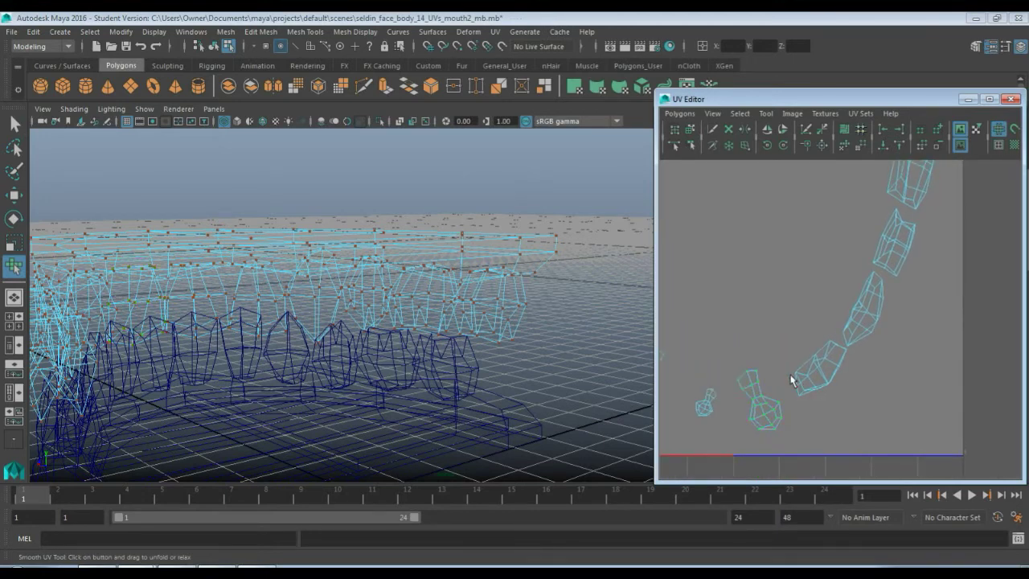
key(q)
click(798, 377)
key(y)
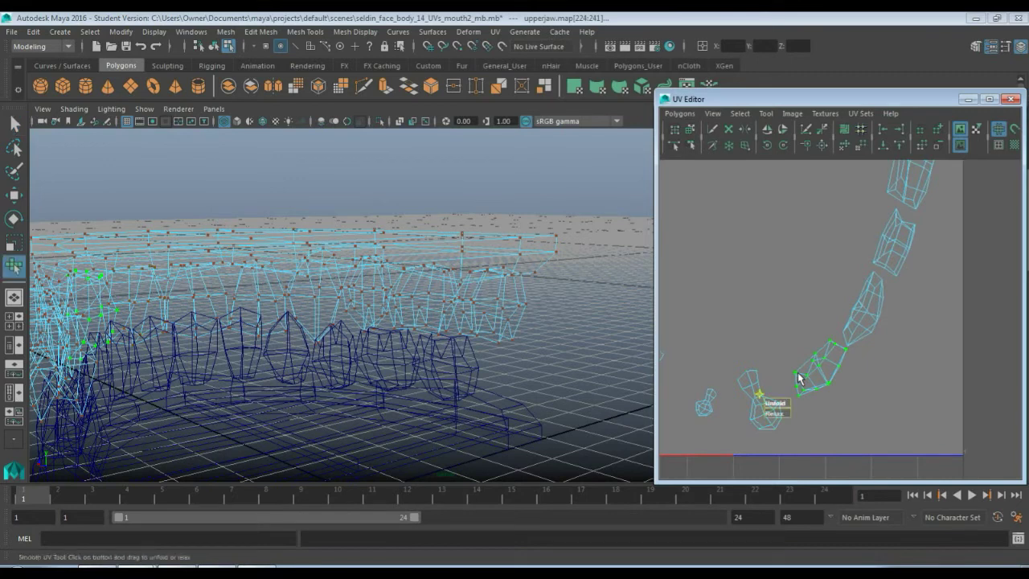
drag(773, 404, 836, 384)
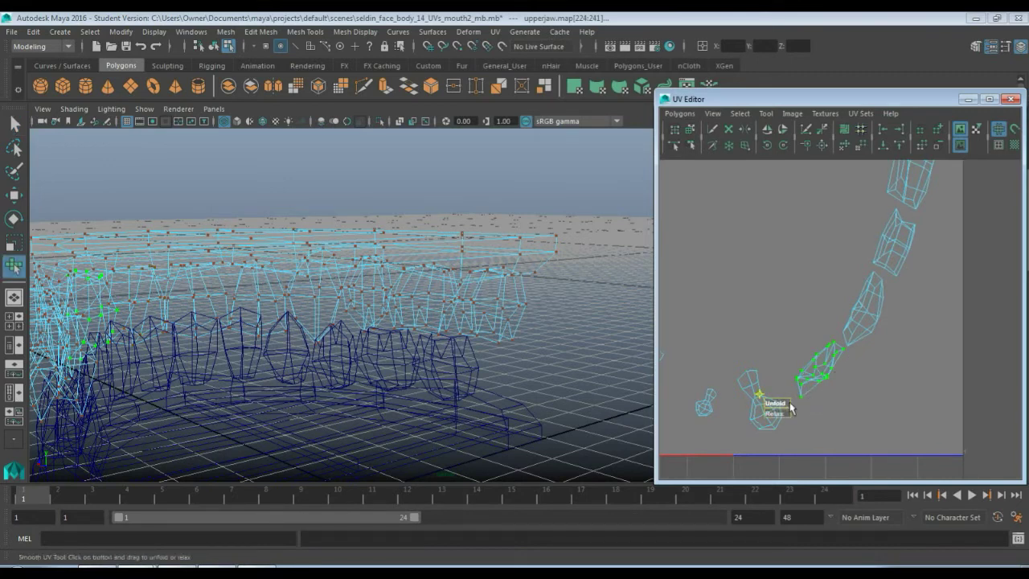
drag(774, 414, 860, 386)
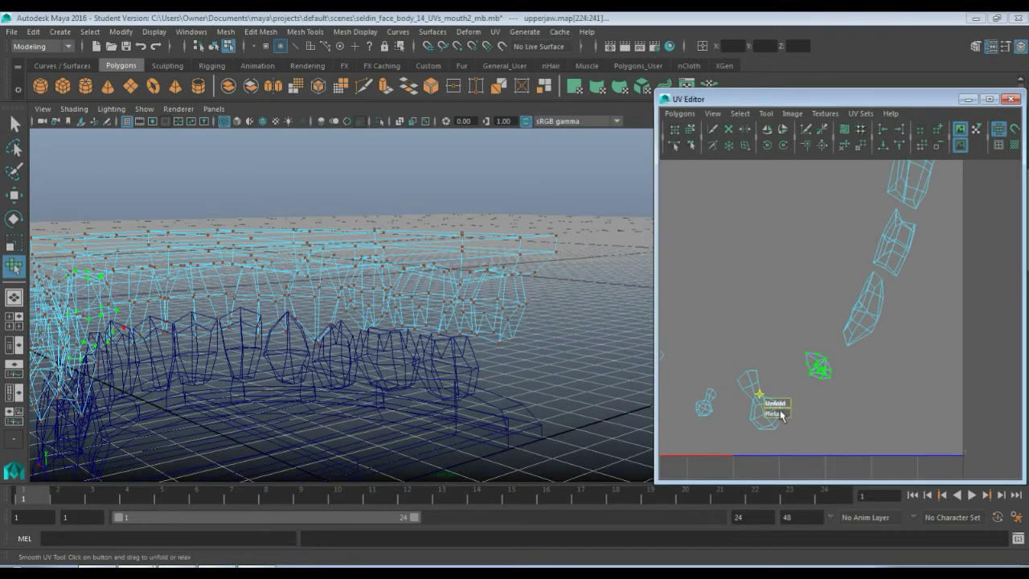
drag(776, 403, 913, 391)
drag(777, 402, 854, 385)
Step: Select the third tooth shell right of the arch's midline and unfold its UVs flat with the Smooth UV Tool
click(866, 313)
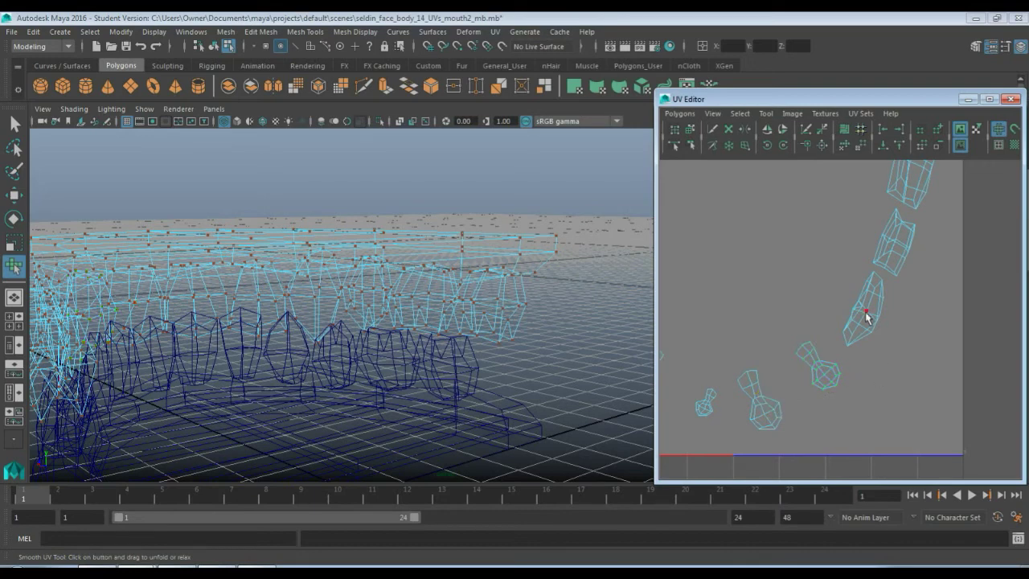
key(q)
double_click(861, 316)
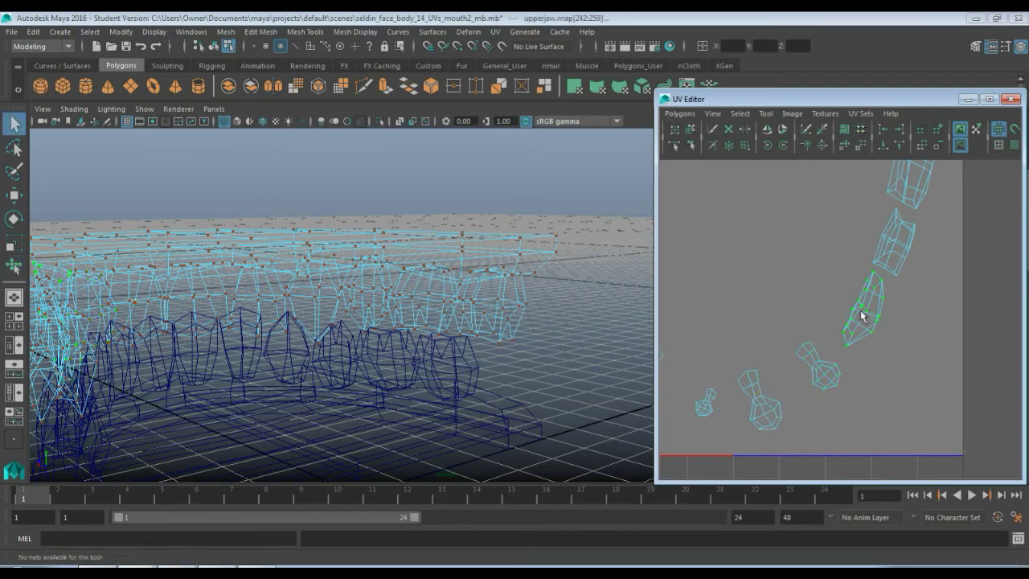
key(y)
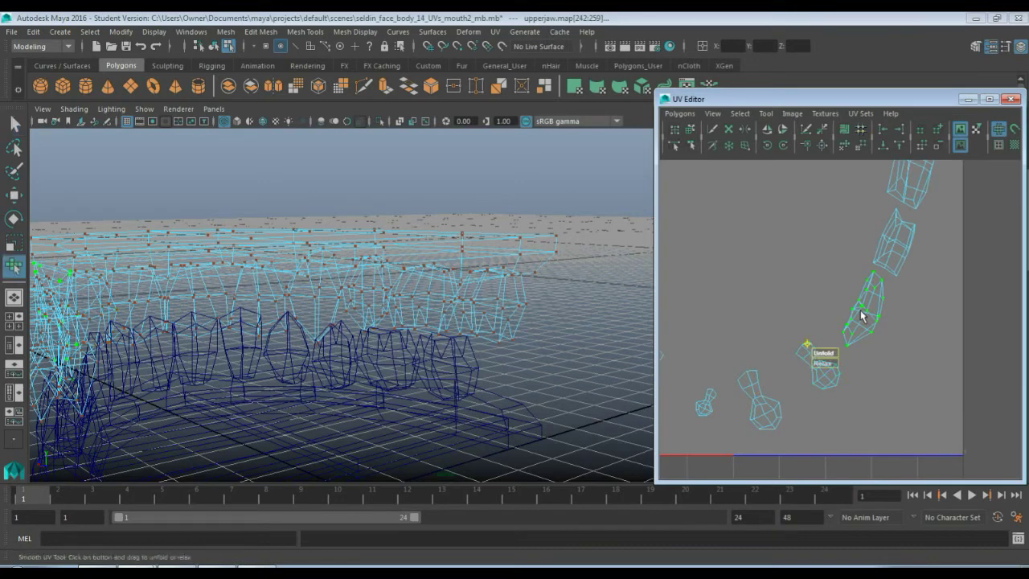
drag(828, 354, 979, 348)
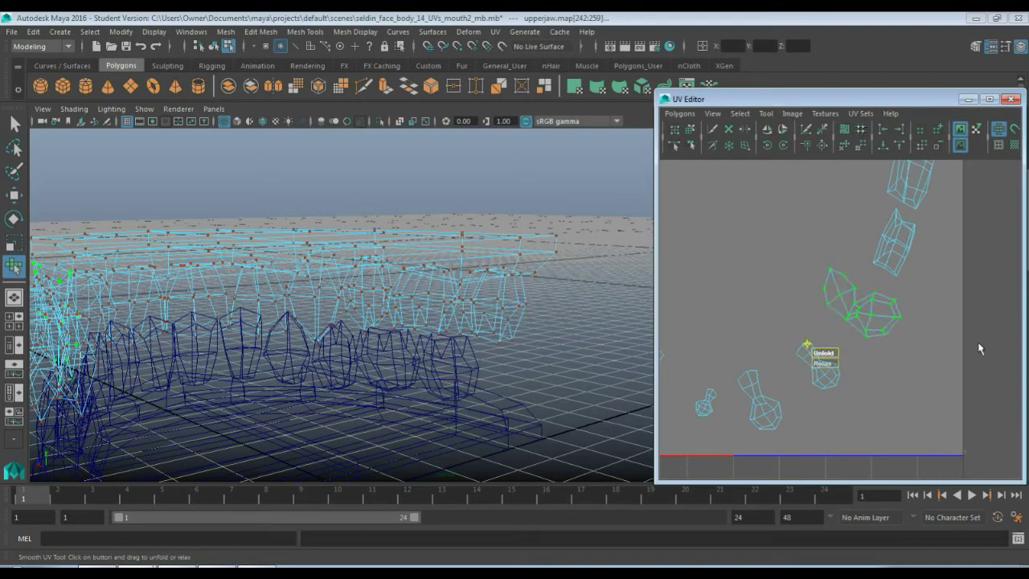
drag(835, 356, 843, 352)
drag(910, 348, 911, 348)
Step: Select the fourth tooth shell right of the arch's midline and unfold its UVs with the Smooth UV Tool
alt+middle_drag(948, 283, 835, 405)
double_click(786, 366)
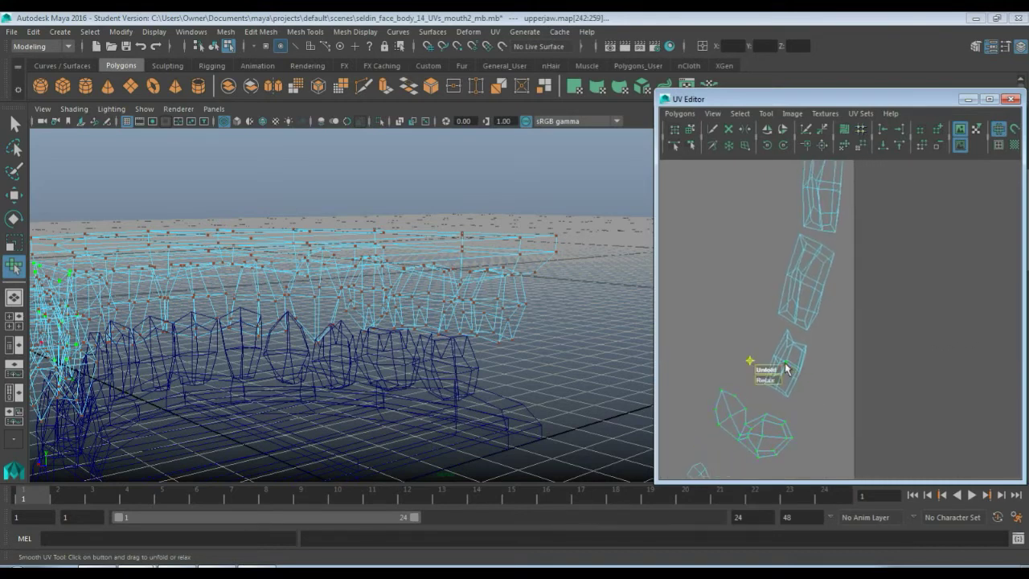
drag(745, 409, 884, 386)
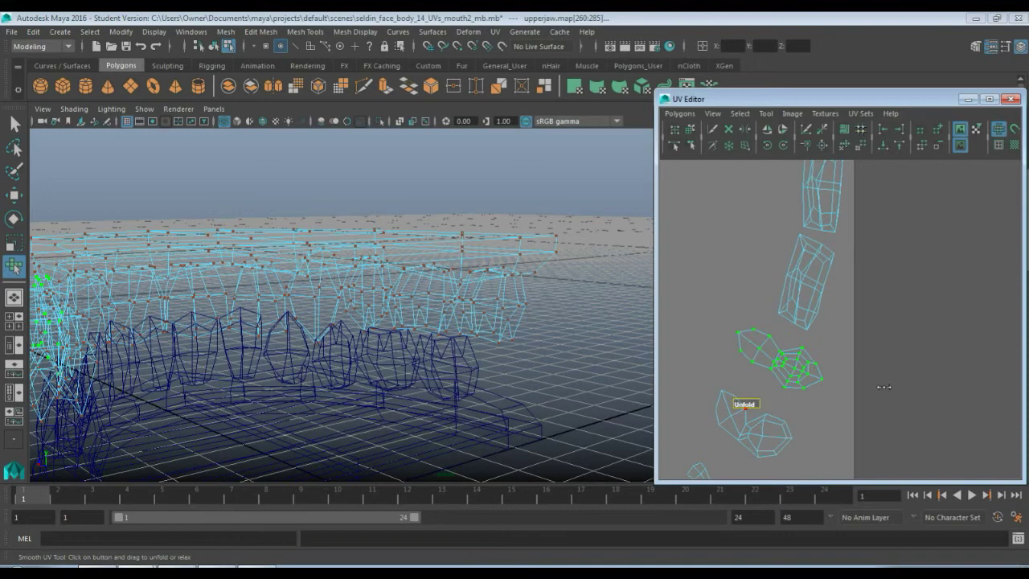
Step: Select the UV shell of the tooth next to the right side's rearmost one and unfold it until it lies flat
click(821, 290)
key(q)
click(821, 288)
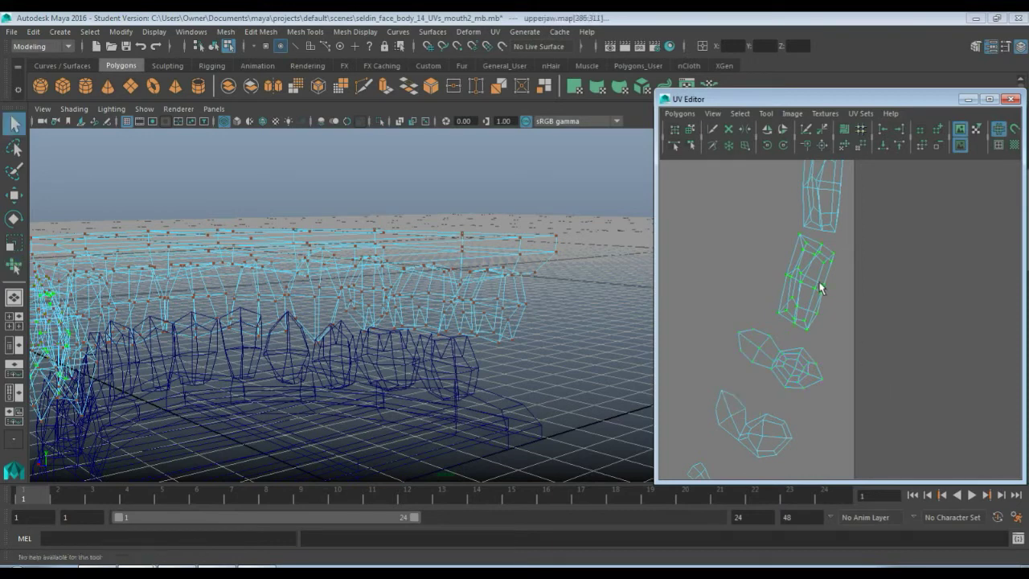
key(y)
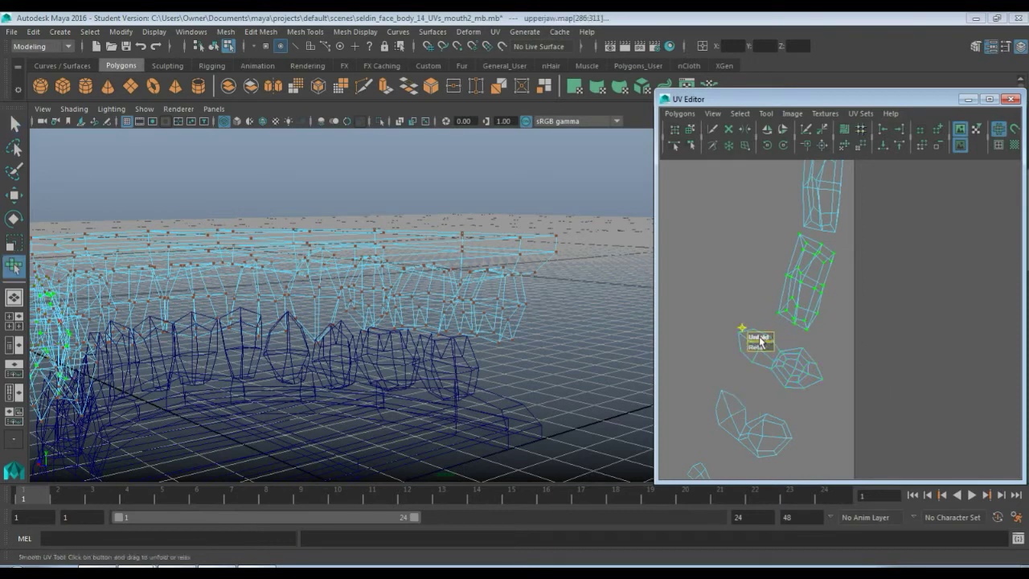
drag(758, 337, 832, 331)
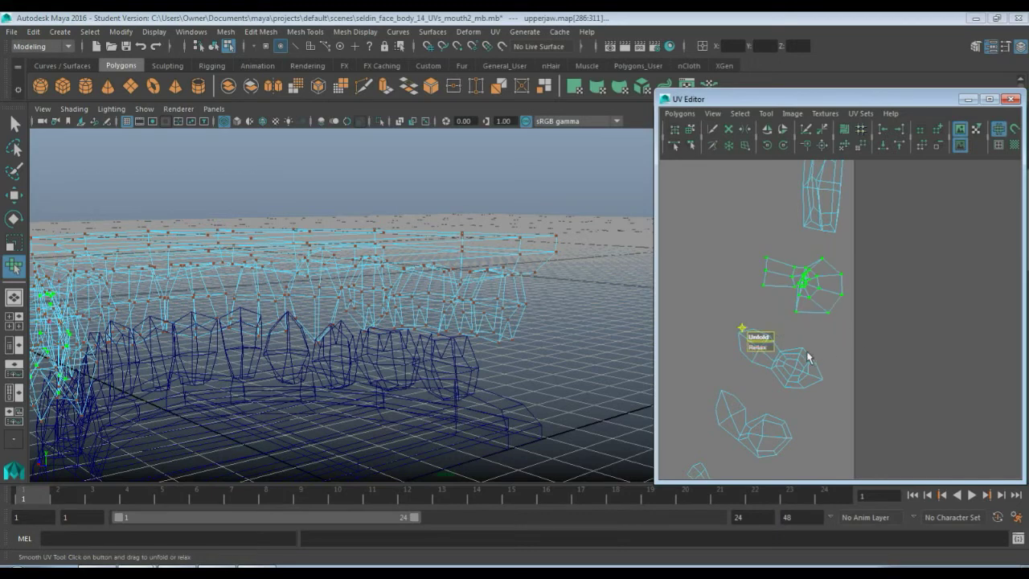
drag(764, 348, 875, 334)
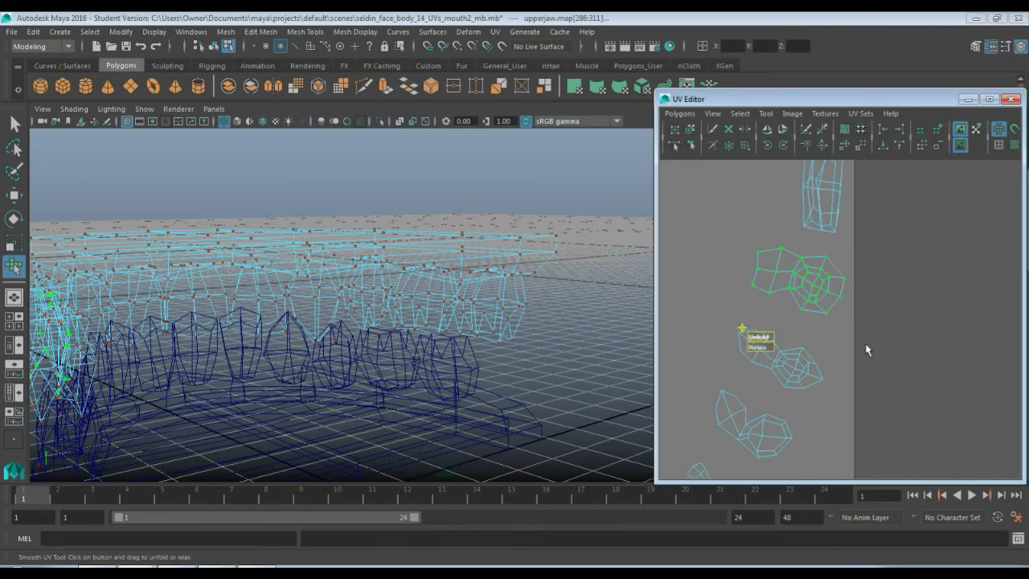
alt+middle_drag(910, 276, 849, 385)
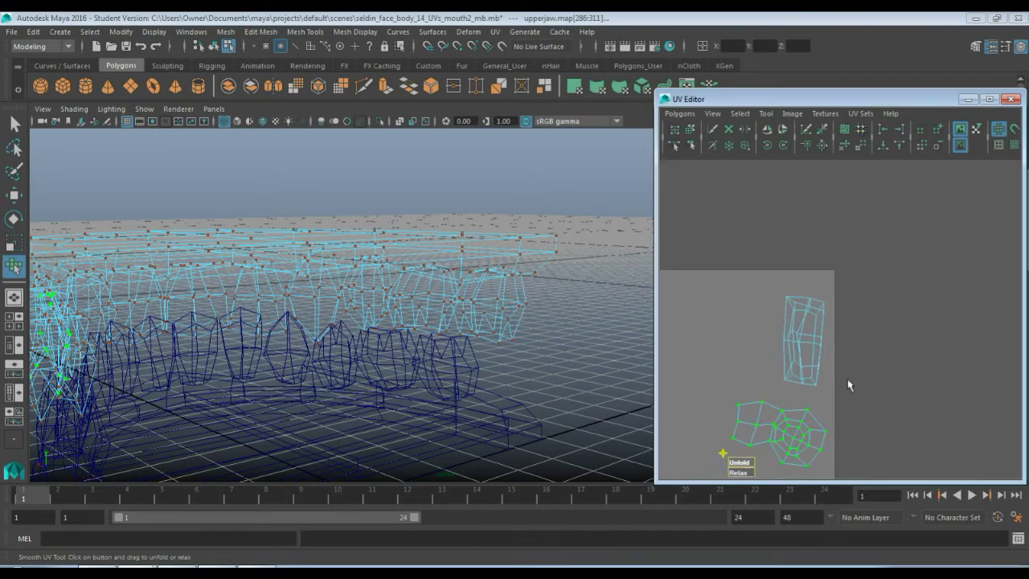
Step: Select the UV shell of the right side's rearmost tooth and unfold it flat with the Smooth UV Tool
key(q)
click(795, 347)
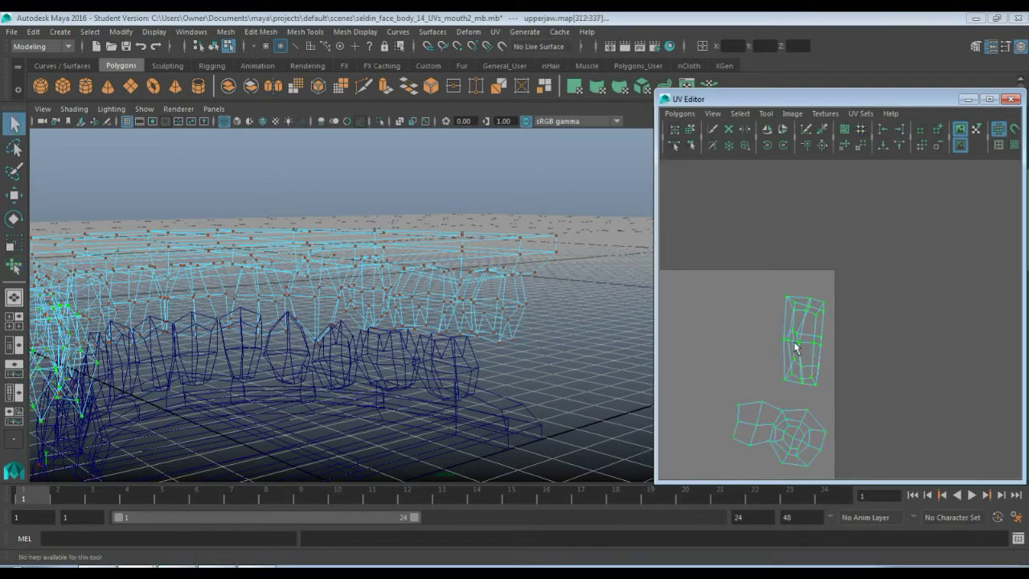
key(y)
drag(766, 392, 877, 385)
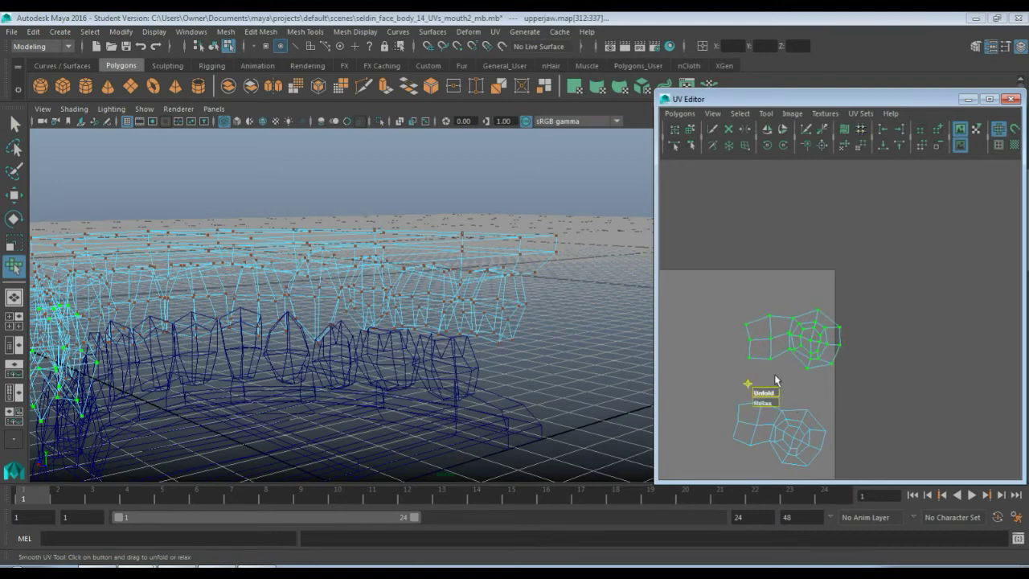
Step: Try to lay out the gum shell and all tooth shells together inside the 0 to 1 UV tile
scroll(743, 370, down, 2)
scroll(743, 370, down, 3)
scroll(749, 366, down, 2)
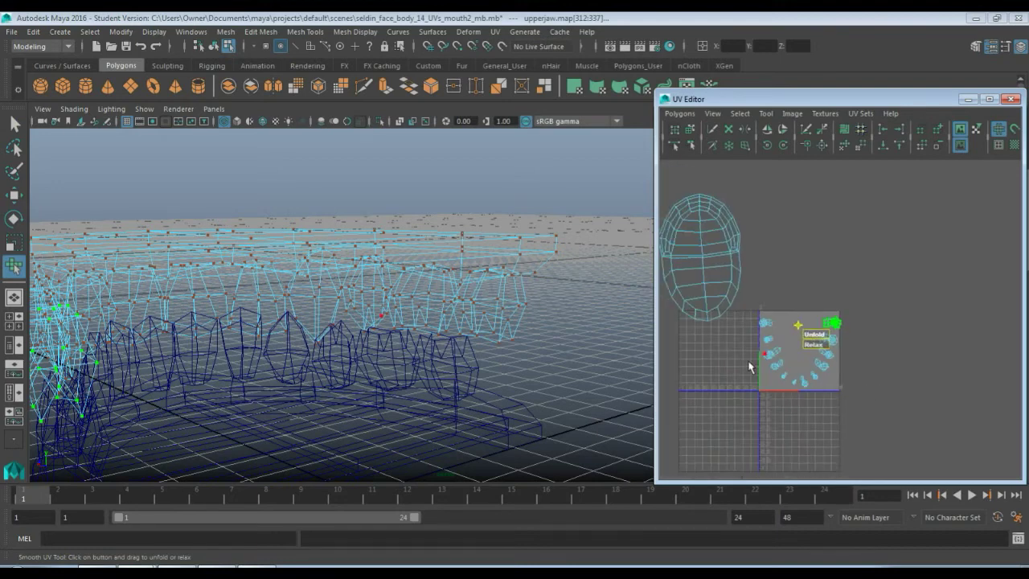
key(q)
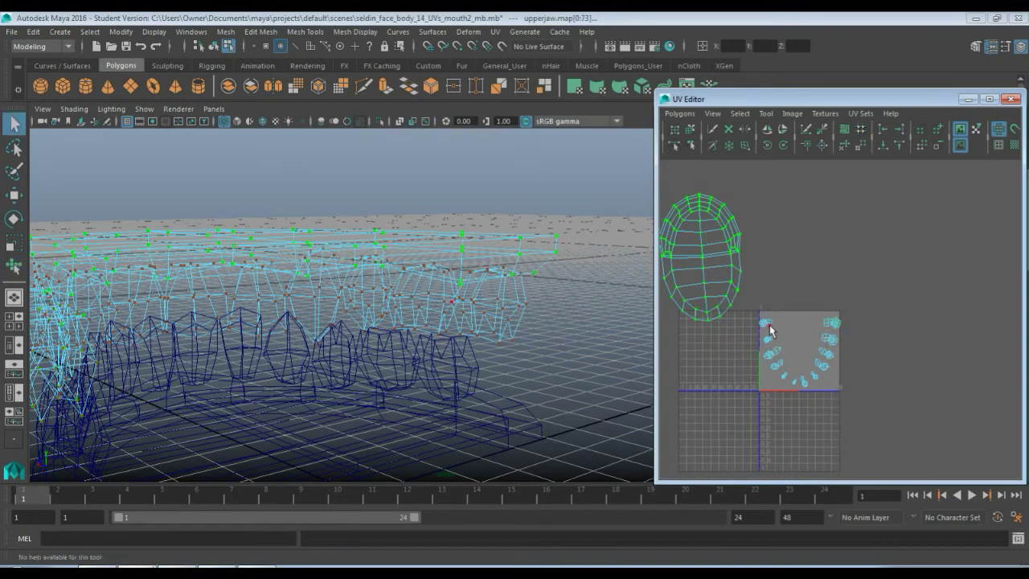
scroll(766, 330, down, 2)
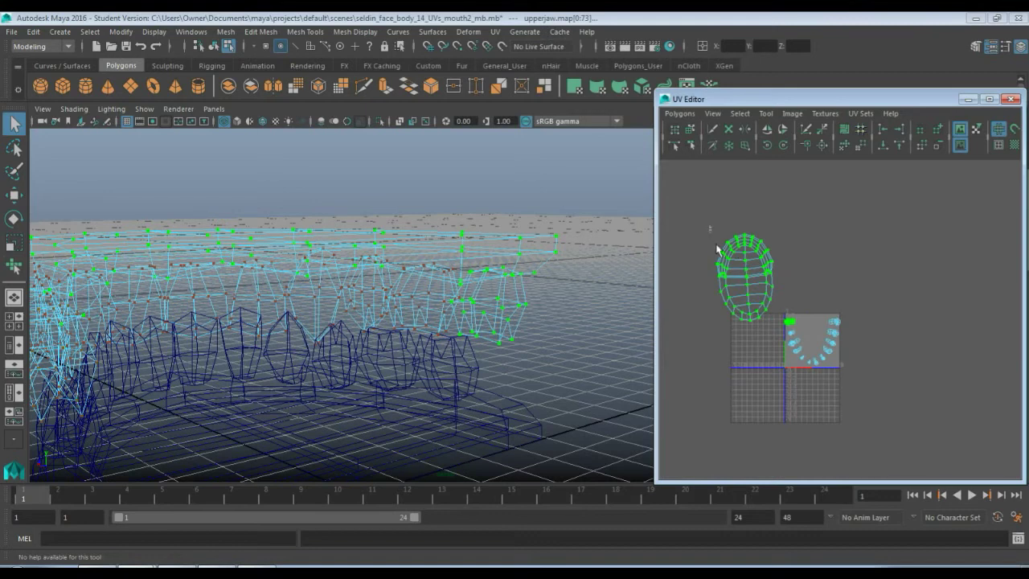
drag(710, 227, 882, 415)
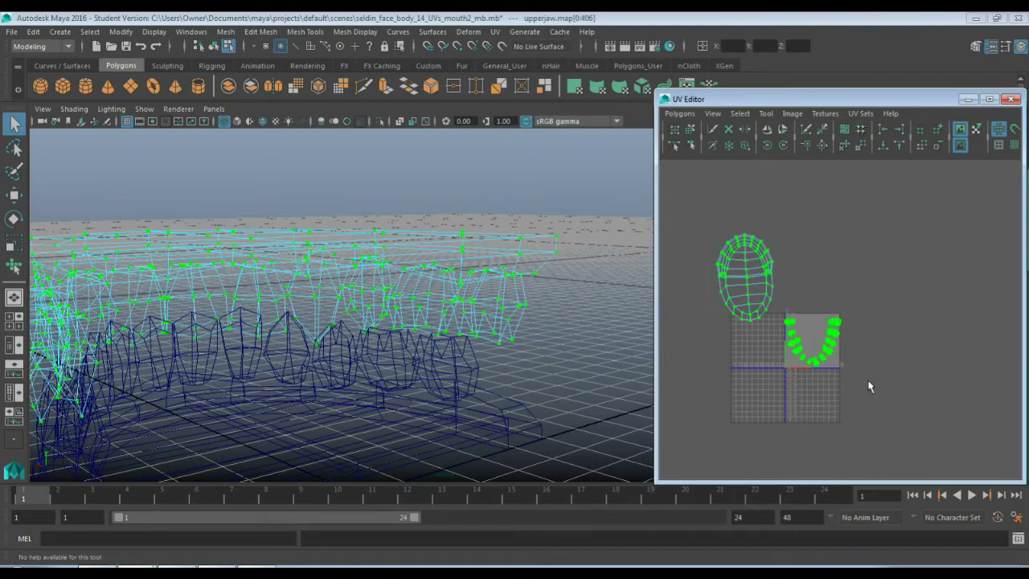
click(679, 113)
click(777, 419)
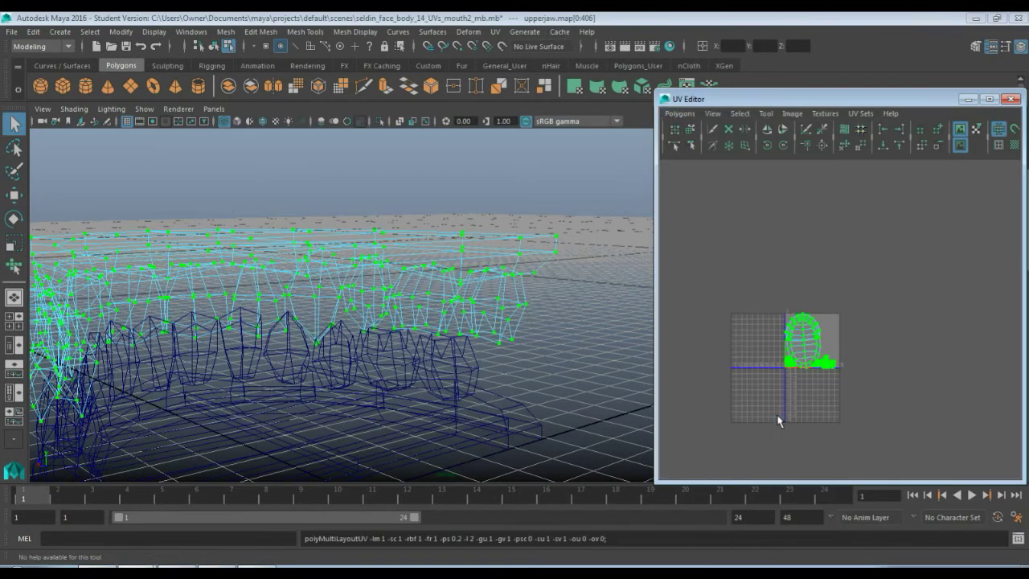
scroll(835, 402, up, 5)
alt+middle_drag(821, 364, 924, 206)
alt+middle_drag(873, 316, 930, 248)
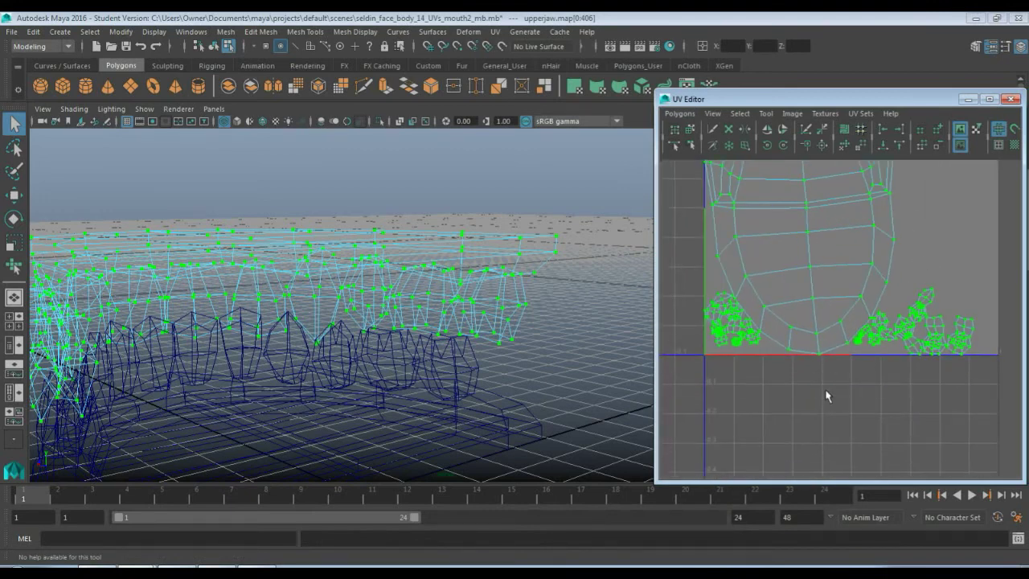
click(843, 398)
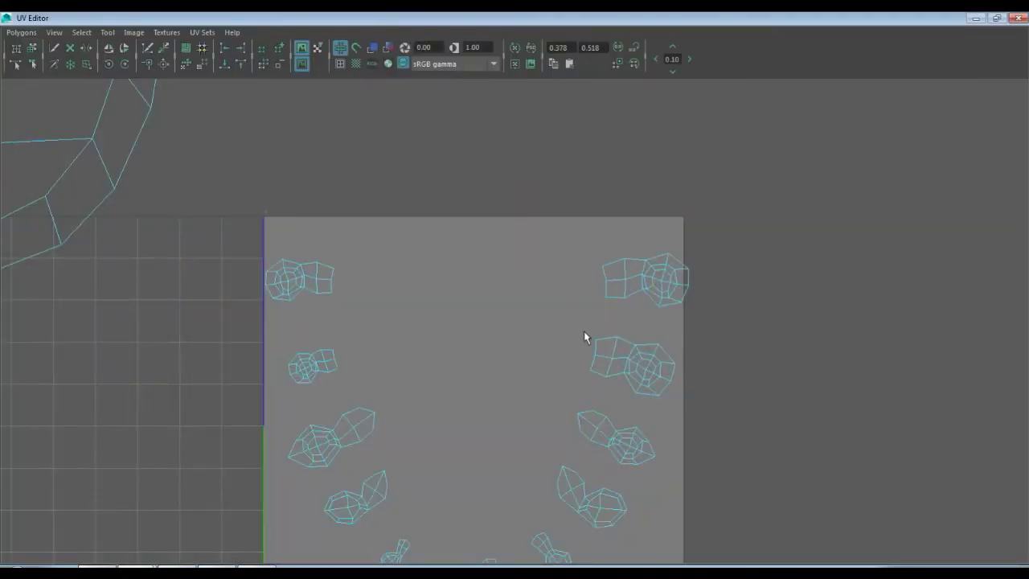
Step: Scale up the UV shell of the left side's second-rearmost tooth to about the size of its right-side counterpart
alt+middle_drag(523, 340, 549, 251)
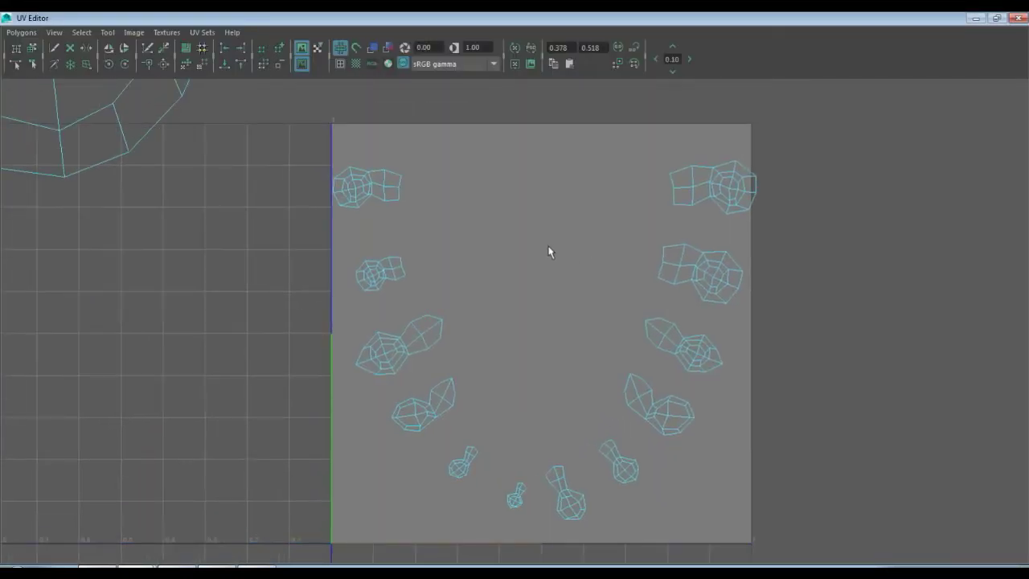
click(379, 281)
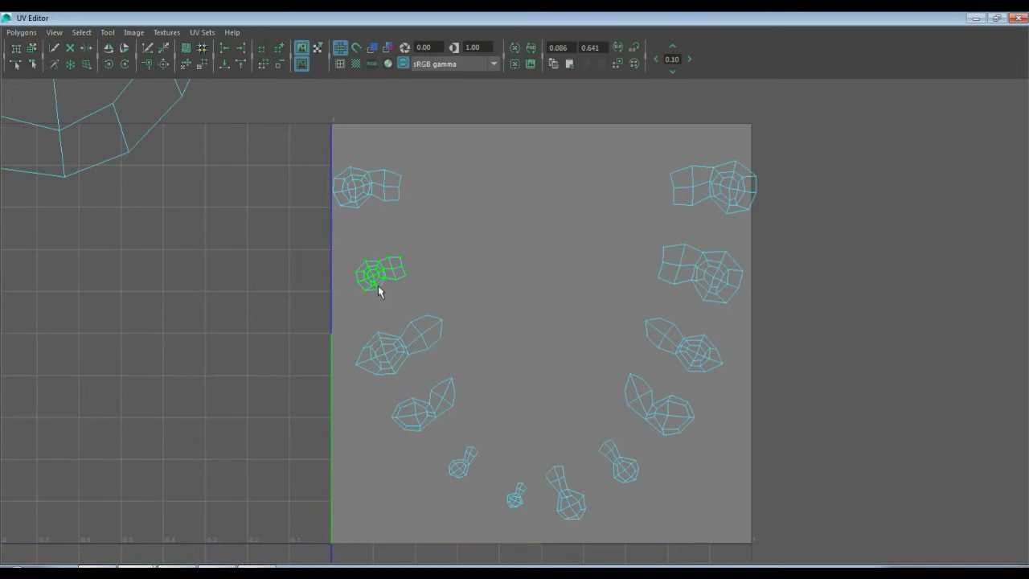
key(r)
drag(381, 274, 423, 273)
Step: Enlarge the UV shells of the three teeth left of the arch's midline to sizes comparable with the other teeth
click(469, 472)
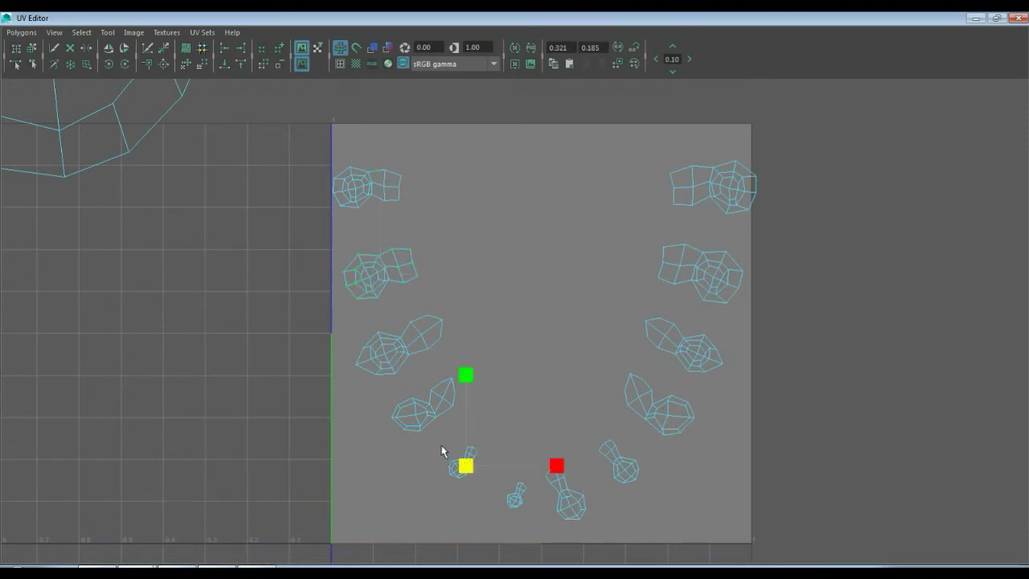
click(429, 416)
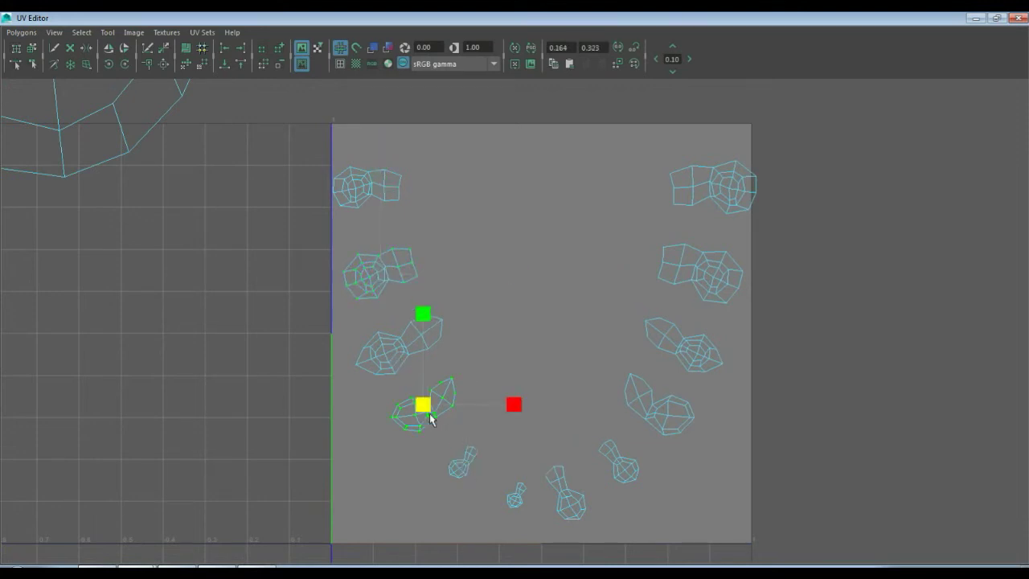
click(468, 465)
drag(483, 459, 566, 429)
click(507, 498)
drag(507, 503, 683, 436)
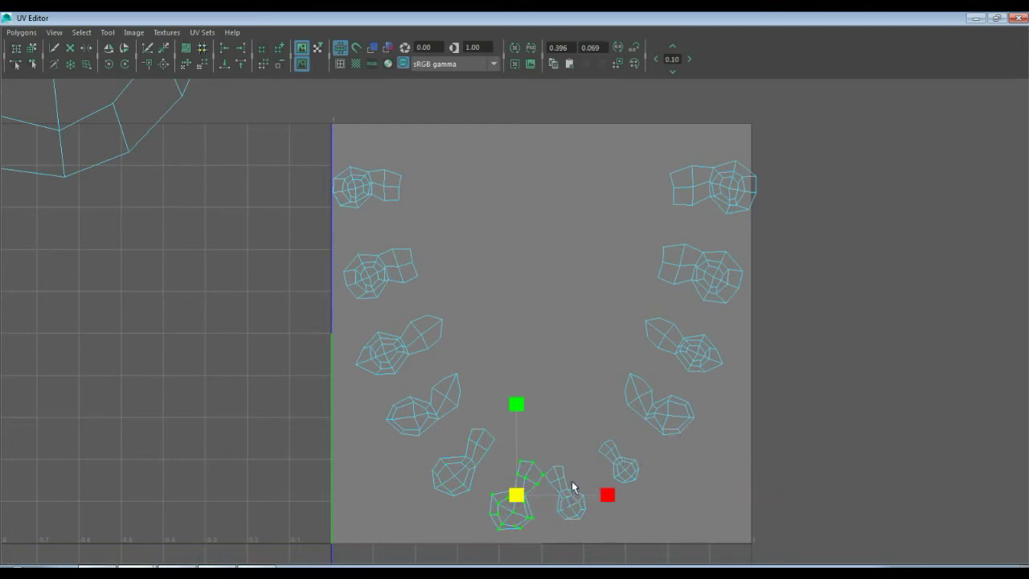
Step: Scale up the UV shells of the three teeth right of the arch's midline to match those on the left
click(572, 486)
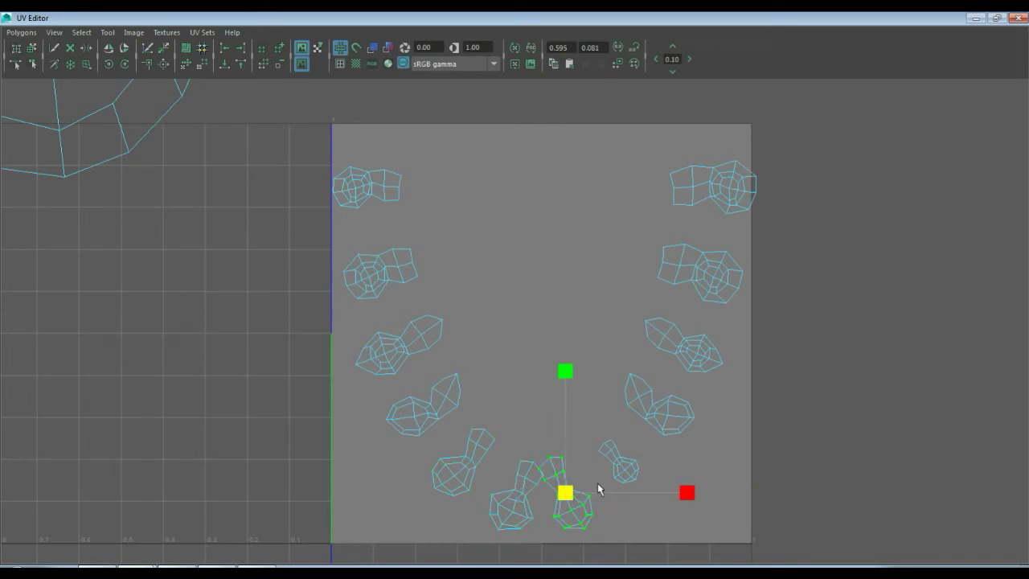
middle_drag(602, 485, 657, 455)
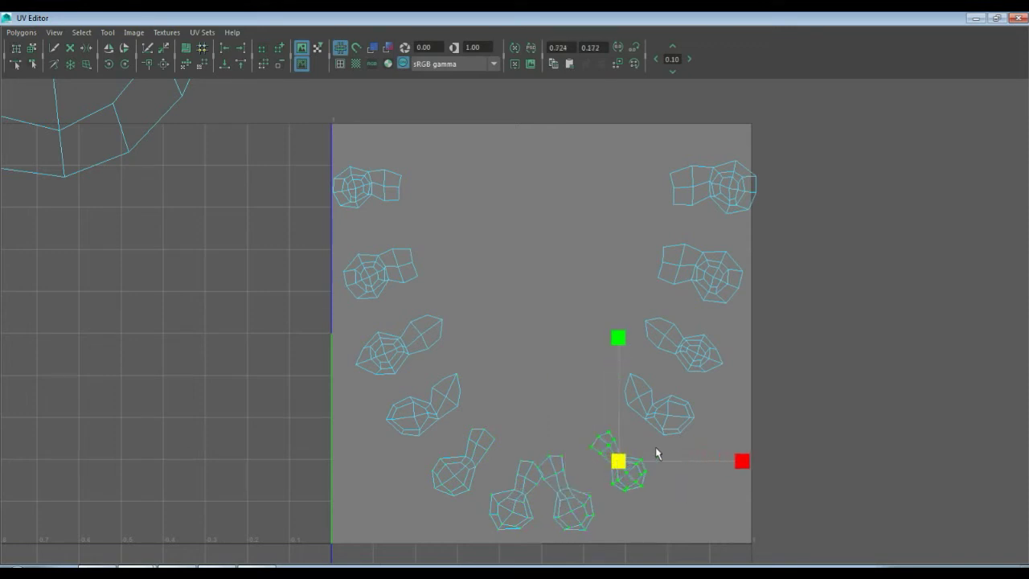
click(664, 408)
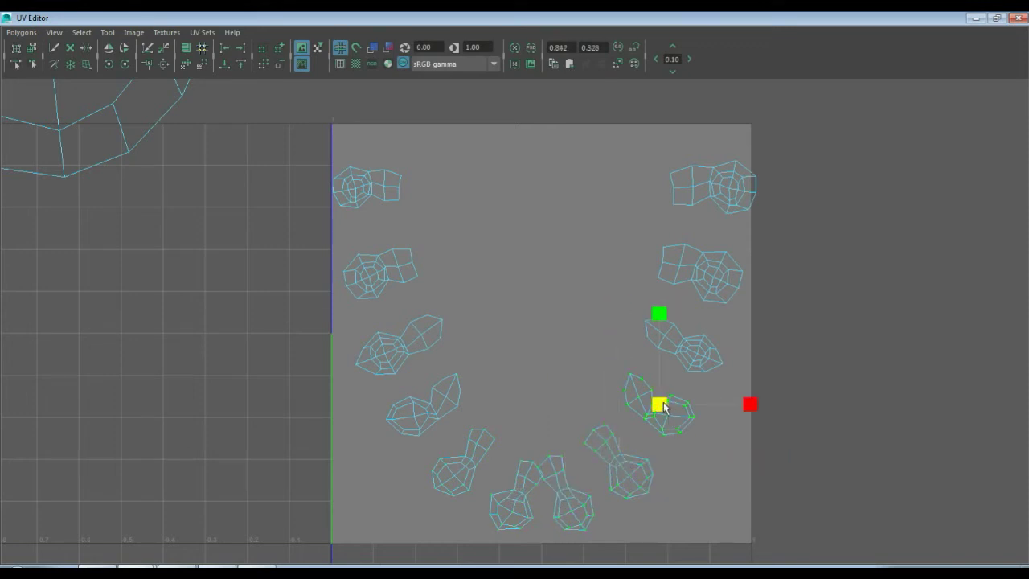
middle_drag(659, 406, 665, 408)
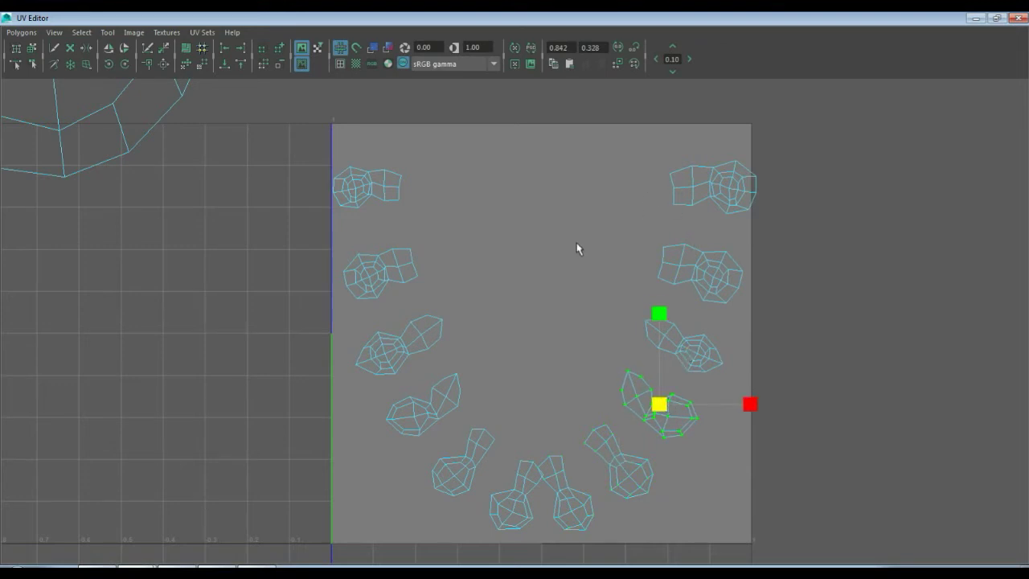
Step: Slightly enlarge the UV shells of the two rearmost teeth on the left side
double_click(371, 182)
drag(369, 188, 388, 185)
double_click(381, 274)
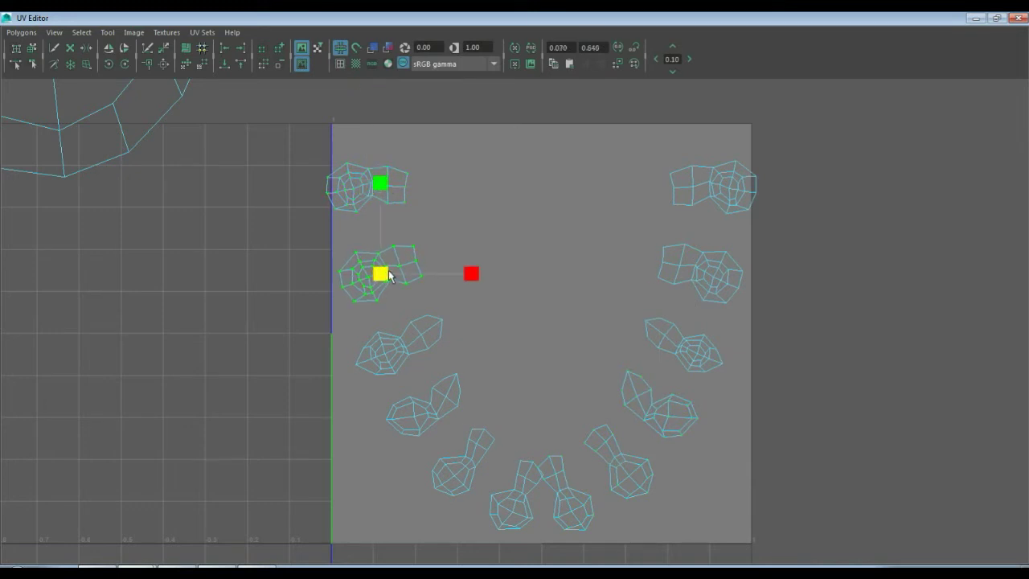
Step: Select the gum and all tooth shells and lay them out inside the 0 to 1 UV tile
key(q)
scroll(510, 333, down, 3)
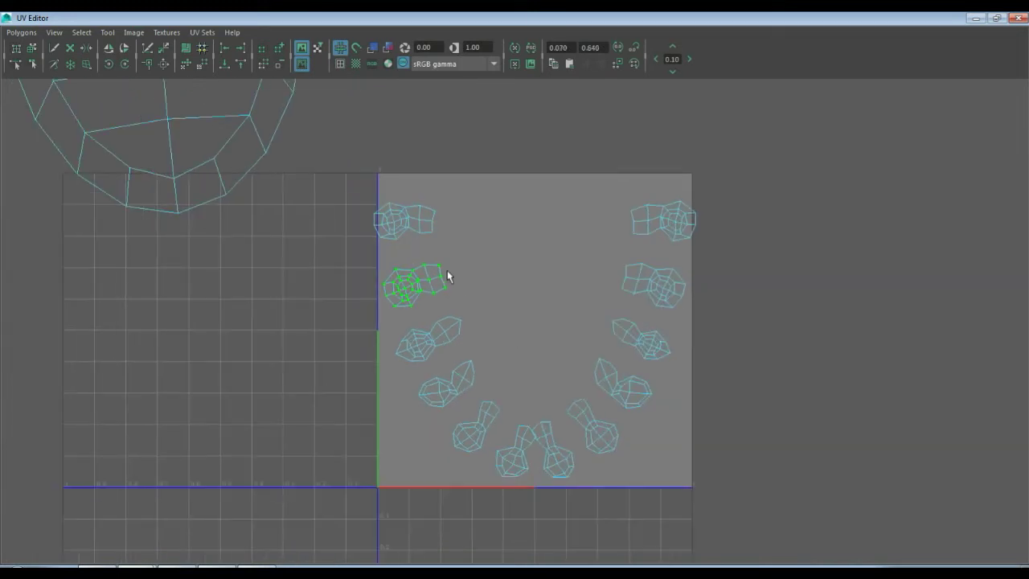
right_click(409, 229)
click(443, 224)
scroll(494, 282, down, 5)
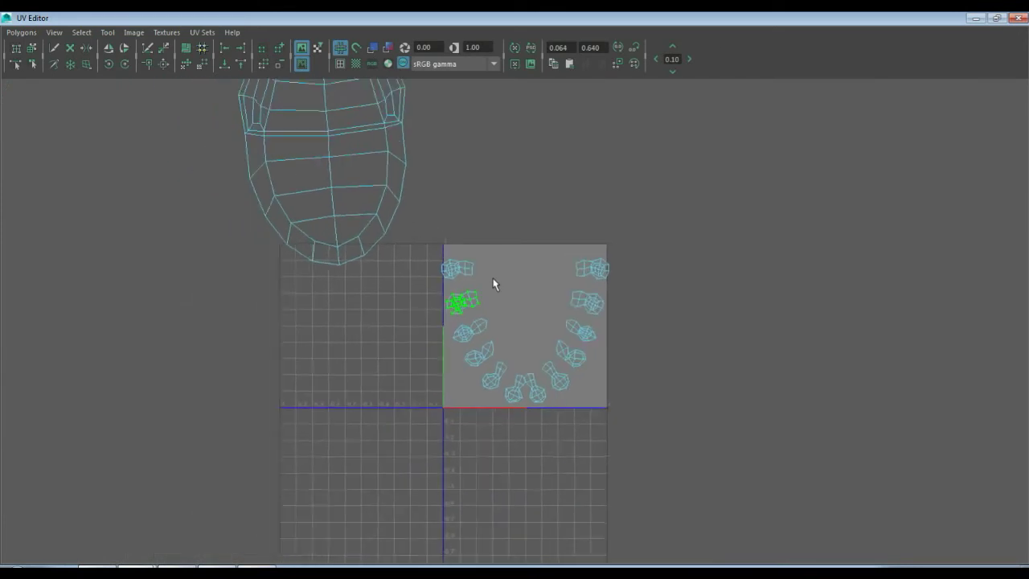
scroll(451, 265, down, 2)
scroll(292, 163, down, 2)
drag(315, 126, 652, 413)
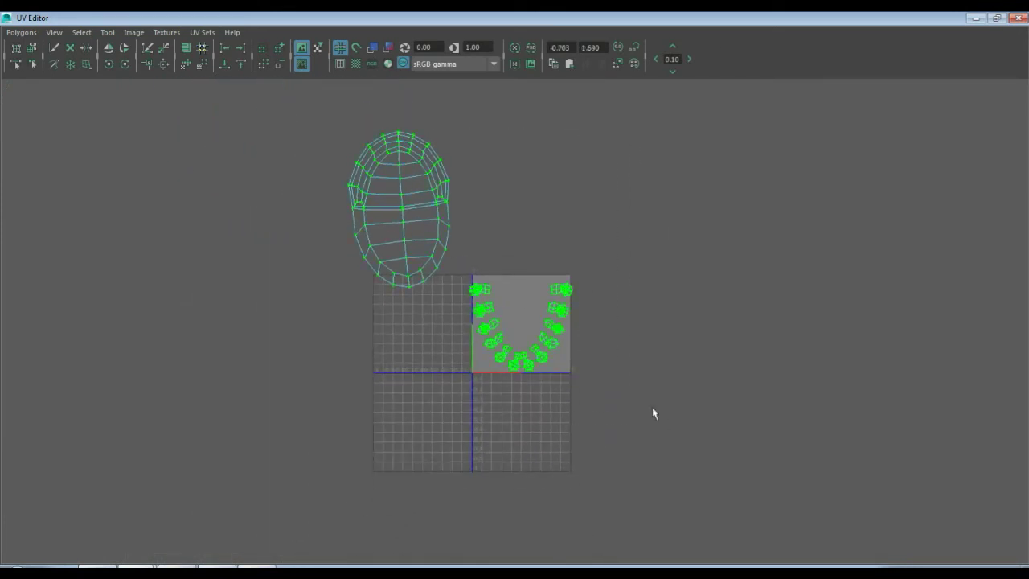
click(22, 32)
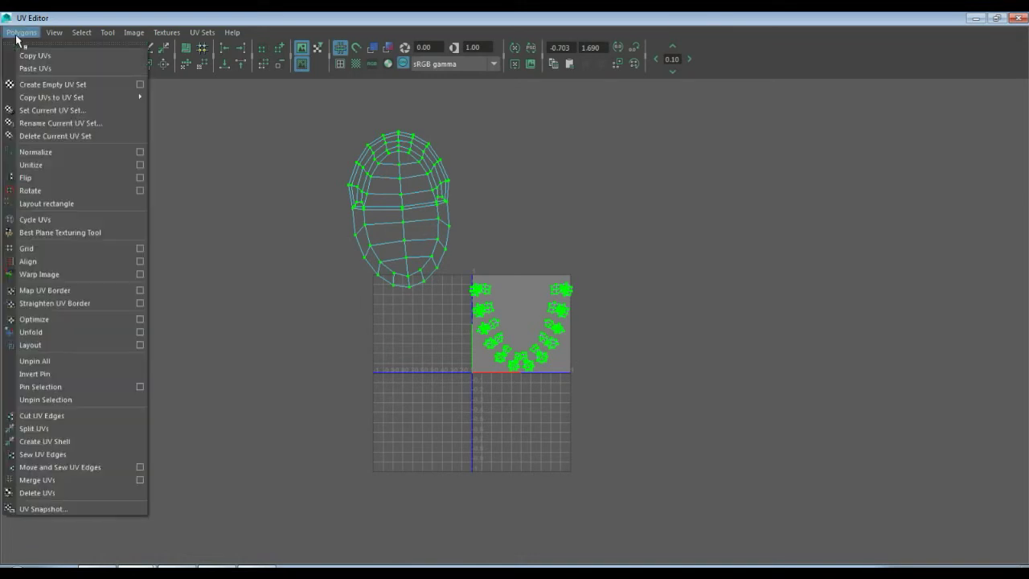
click(73, 343)
click(420, 414)
key(f)
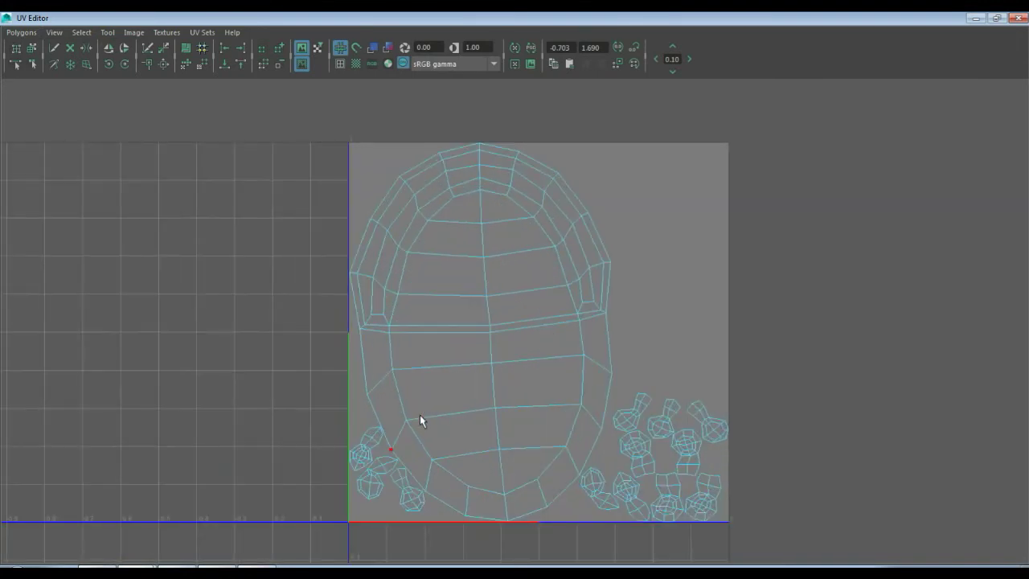
Step: Return to object selection, select the upper jaw and save the scene
click(997, 18)
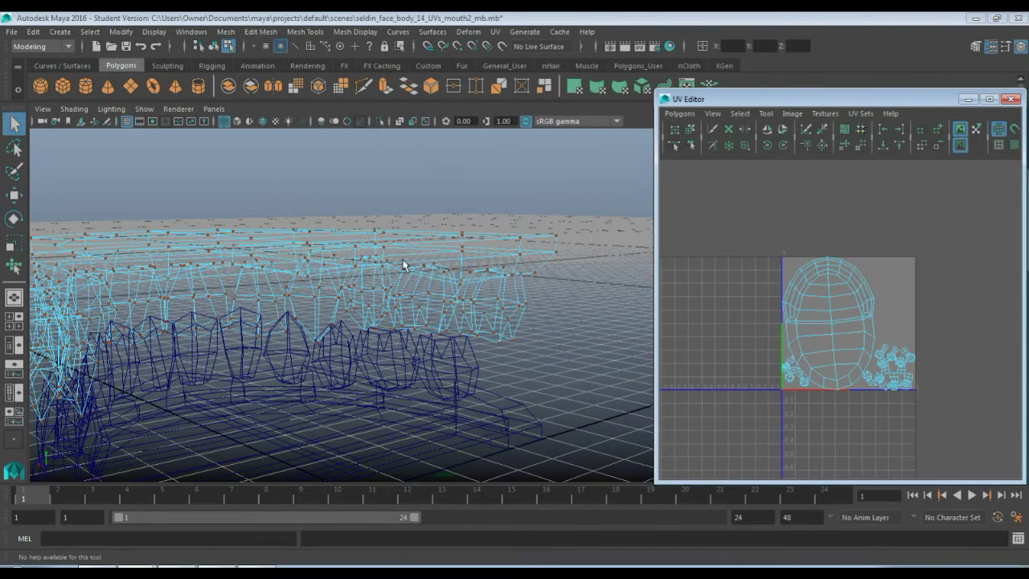
right_drag(403, 266, 412, 262)
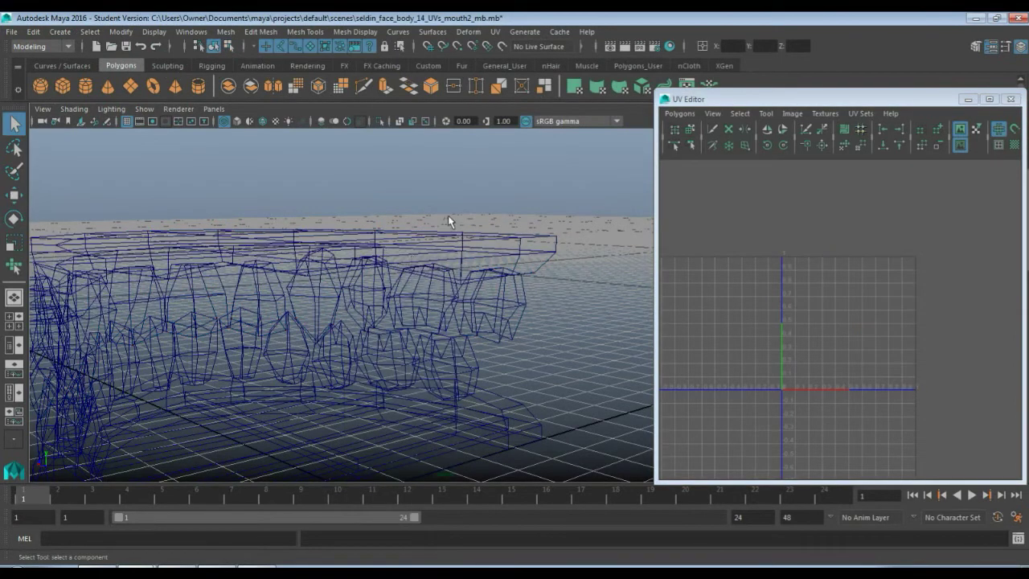
click(411, 239)
click(11, 31)
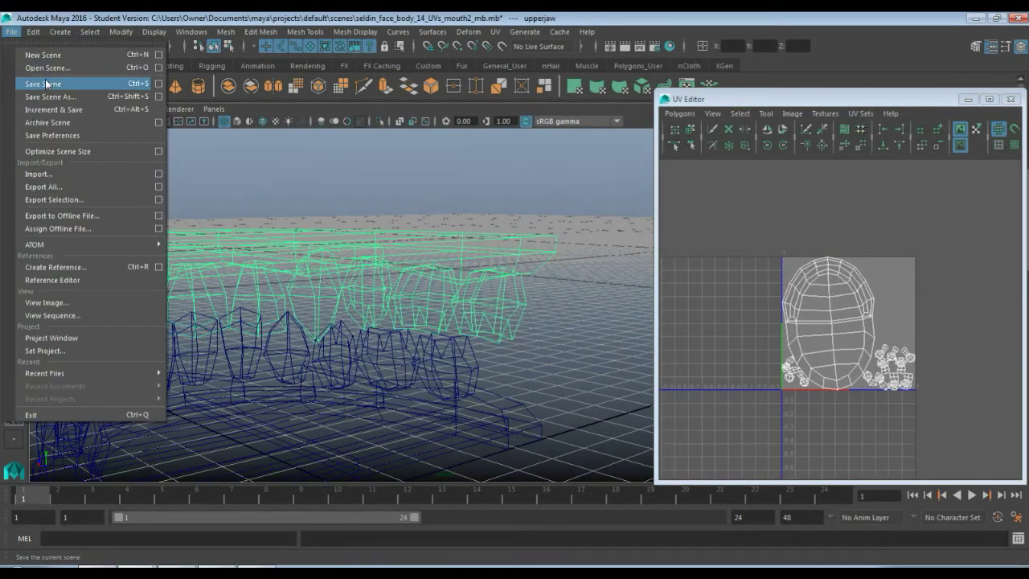
click(47, 84)
click(488, 303)
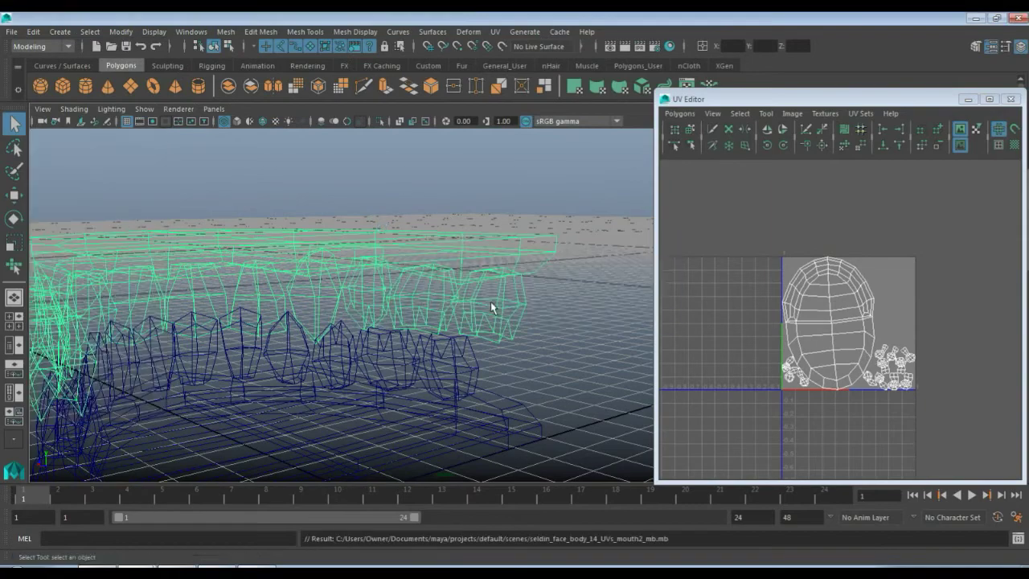
Step: Show both jaws in shaded display and view them from the side
scroll(437, 280, down, 3)
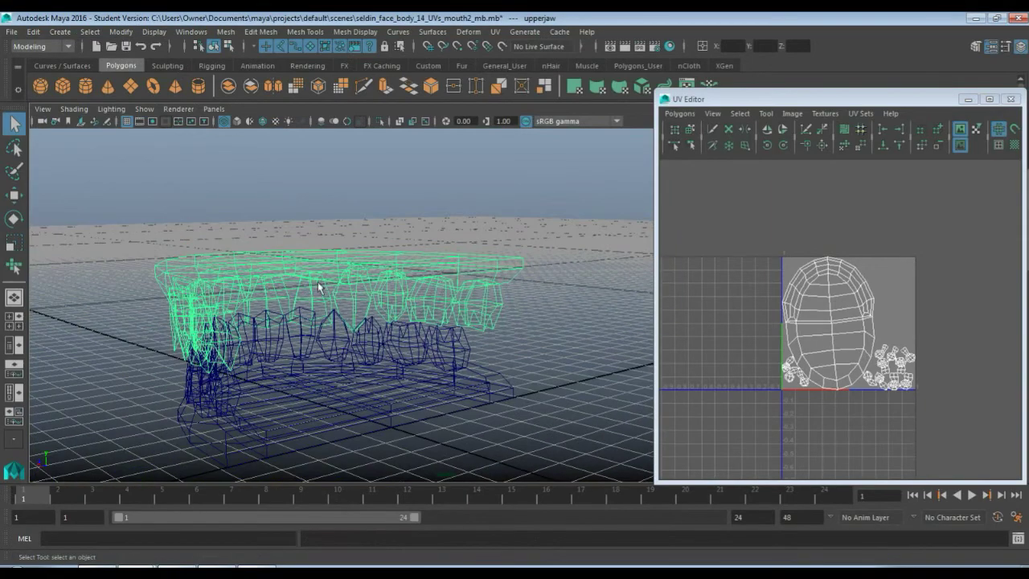
alt+drag(319, 287, 402, 299)
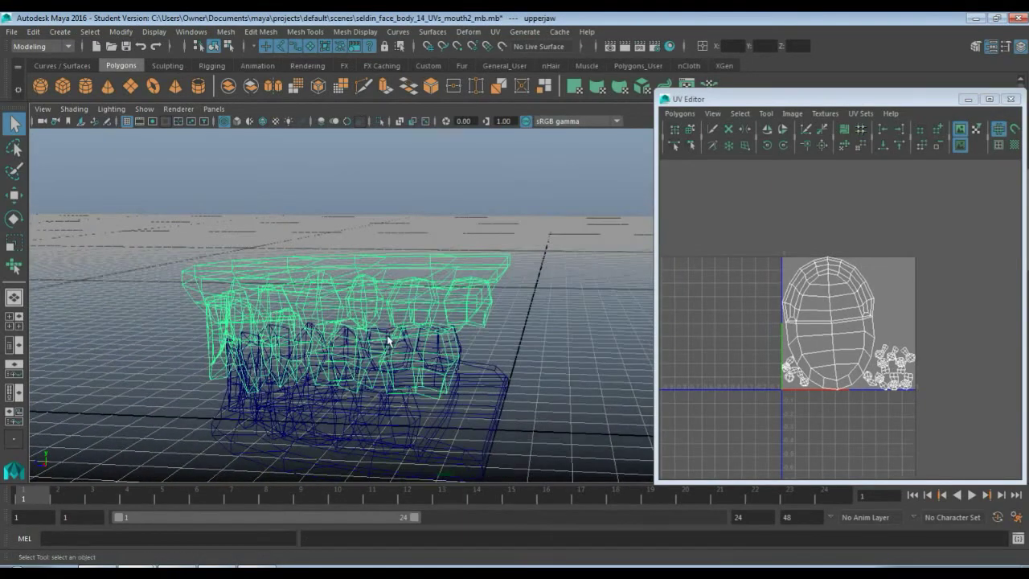
key(5)
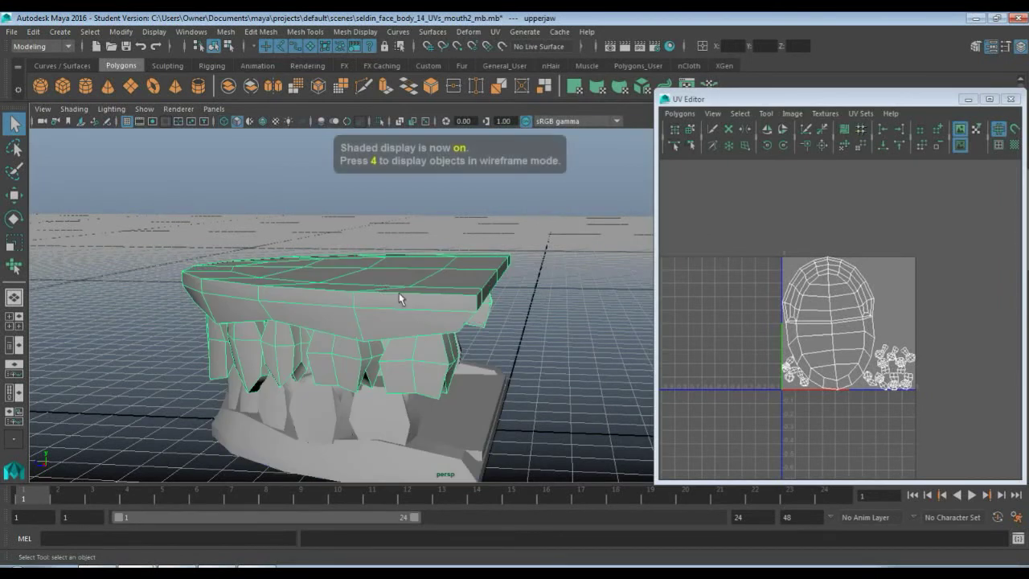
mouse_move(330, 353)
alt+mouse_down()
mouse_move(368, 347)
mouse_move(341, 253)
alt+mouse_up()
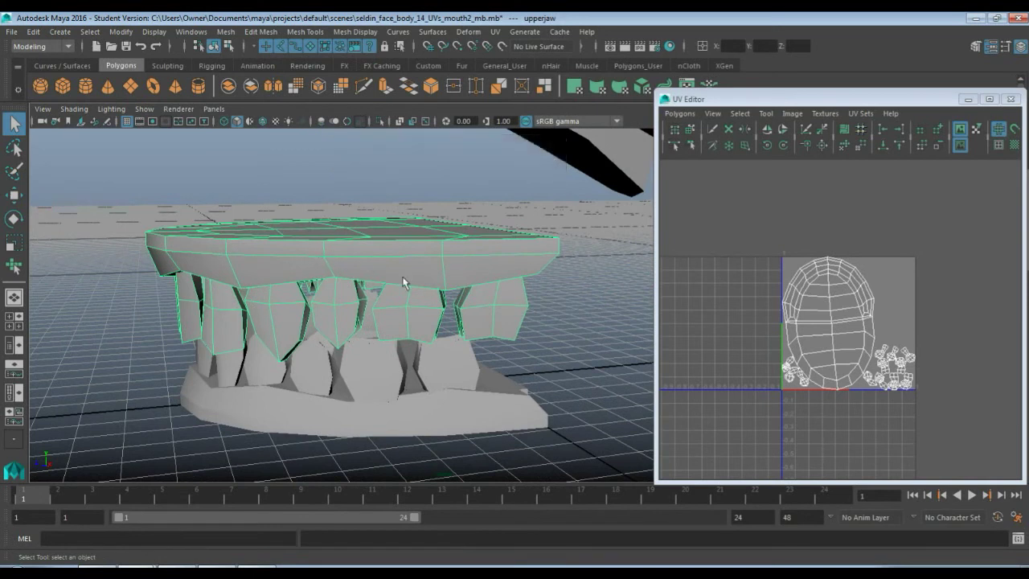
Step: Transfer all UV sets from the upper jaw to the lower jaw using Transfer Attributes with component sample space
click(424, 419)
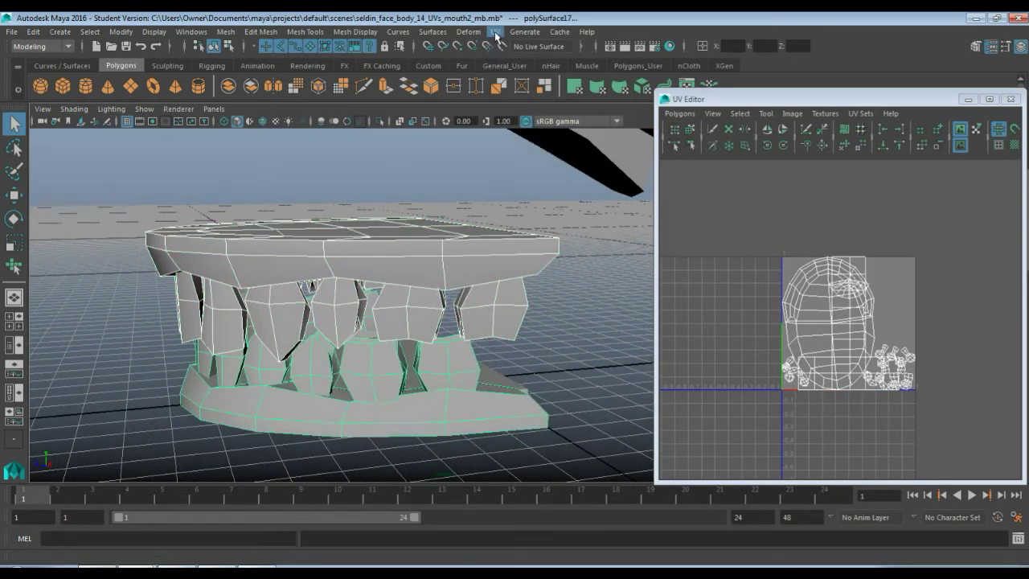
click(226, 31)
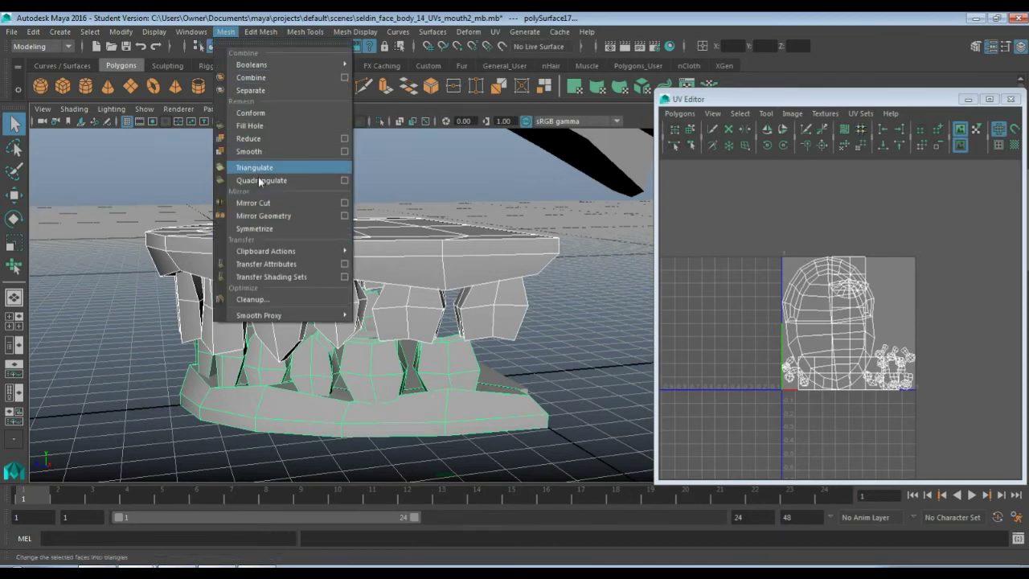
click(344, 264)
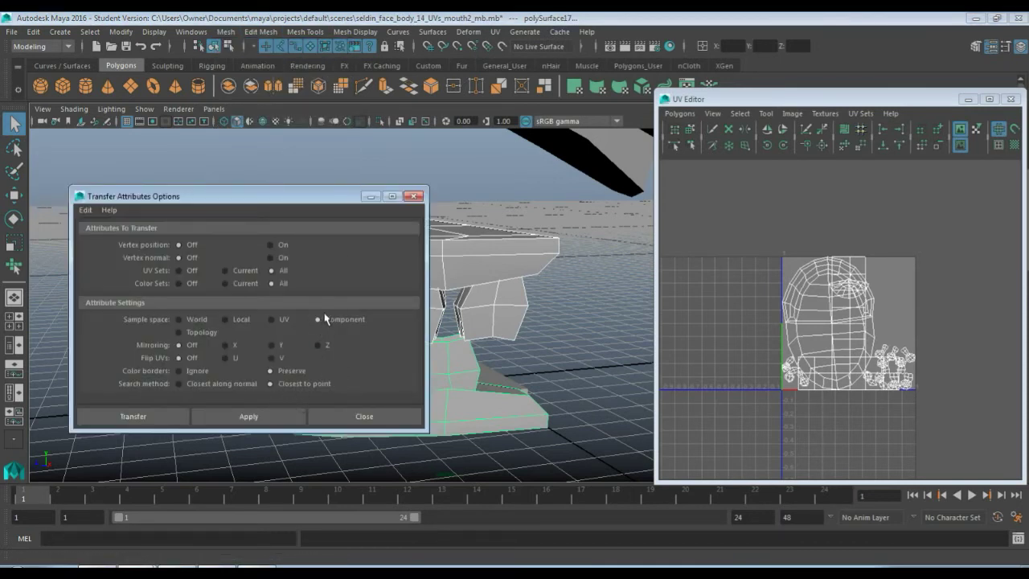
click(258, 419)
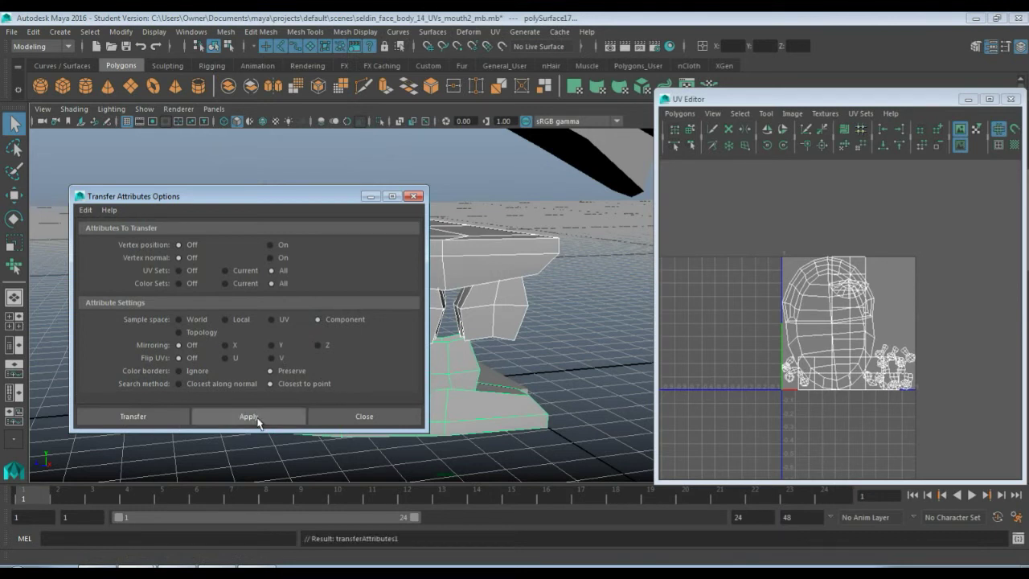
click(338, 416)
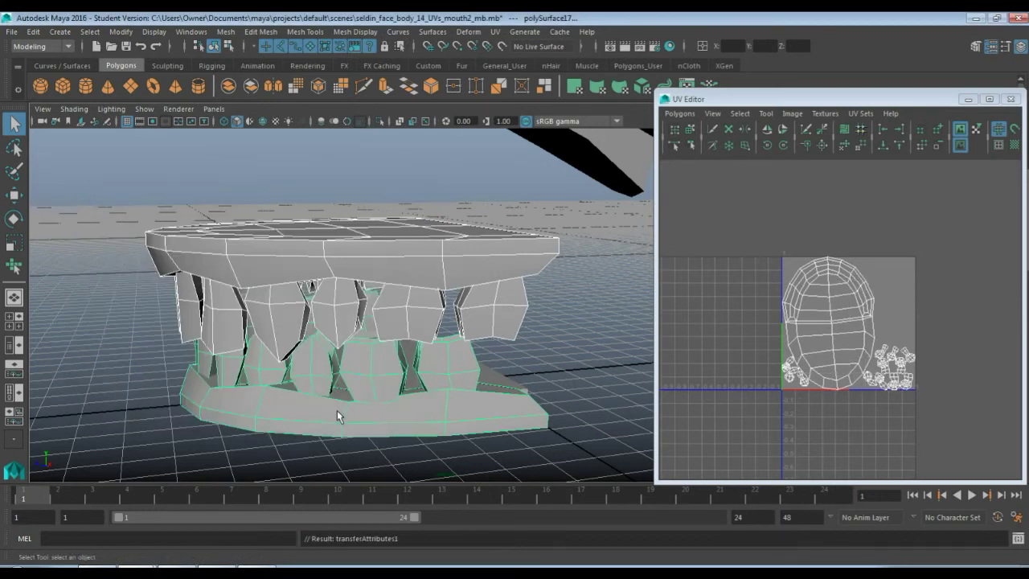
Step: Compare the UV layouts of the lower and upper jaws by selecting each in turn
click(394, 388)
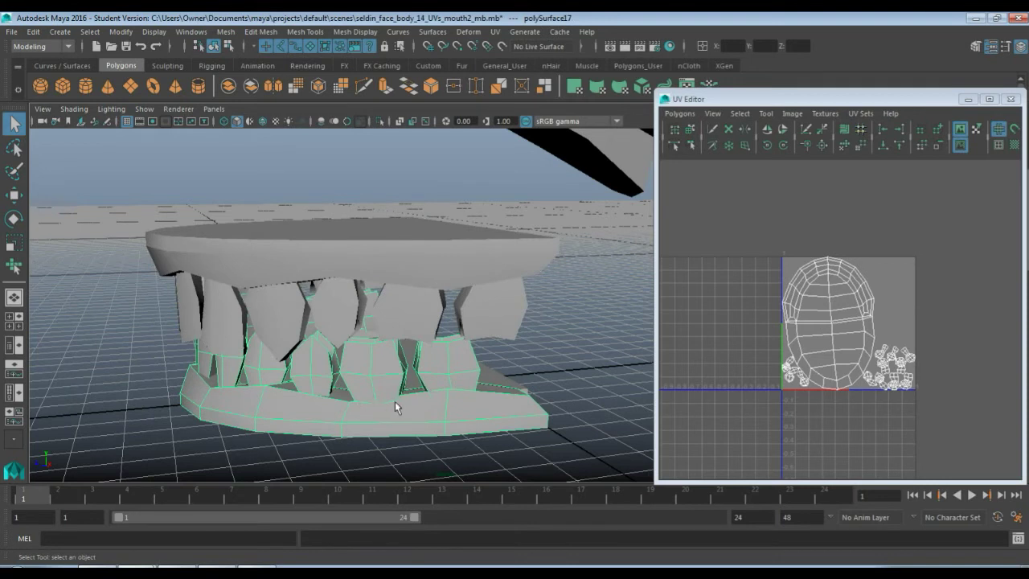
click(404, 280)
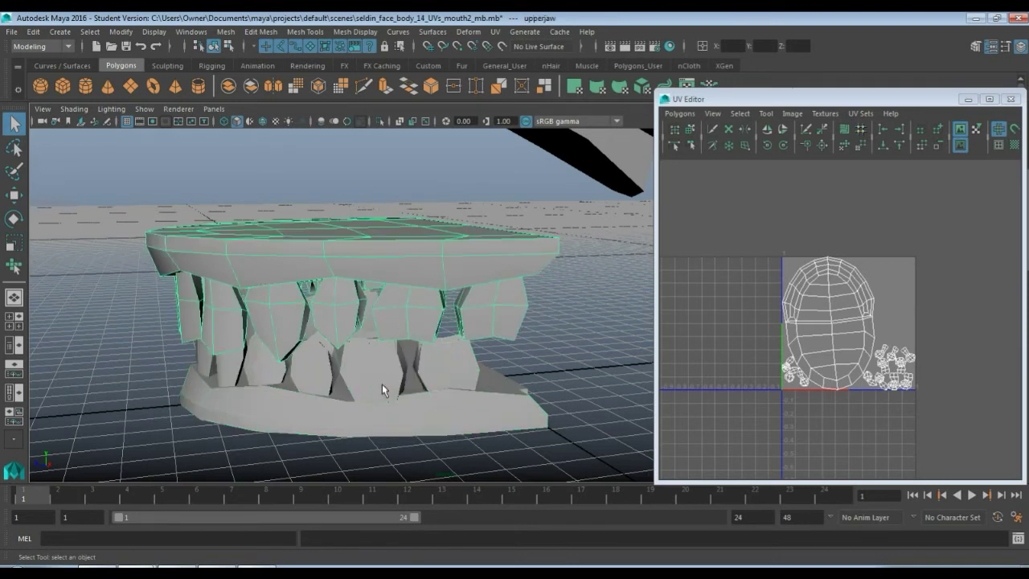
click(382, 385)
click(387, 280)
click(378, 400)
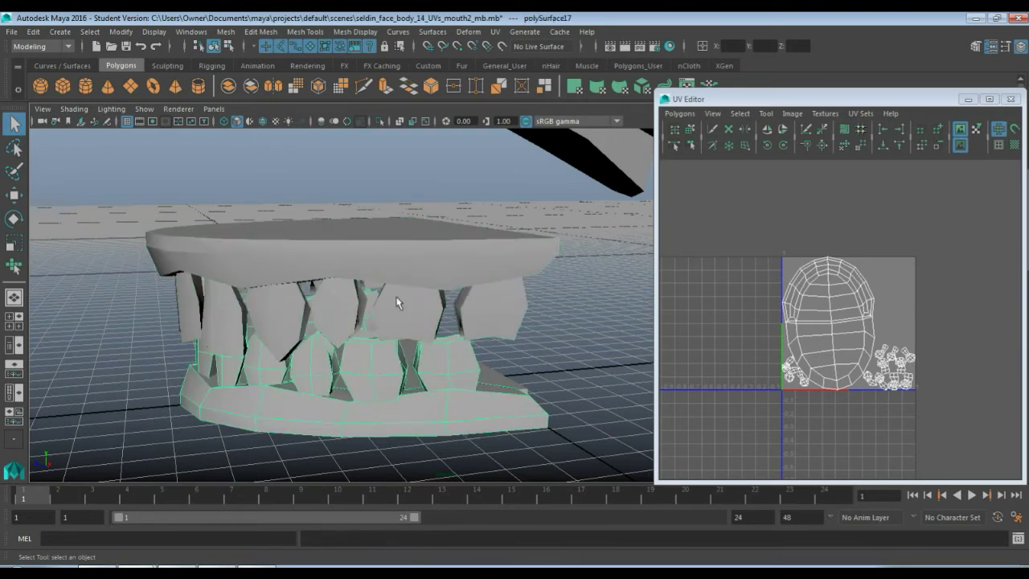
Step: Delete the construction history of the upper jaw and the lower jaw
click(360, 259)
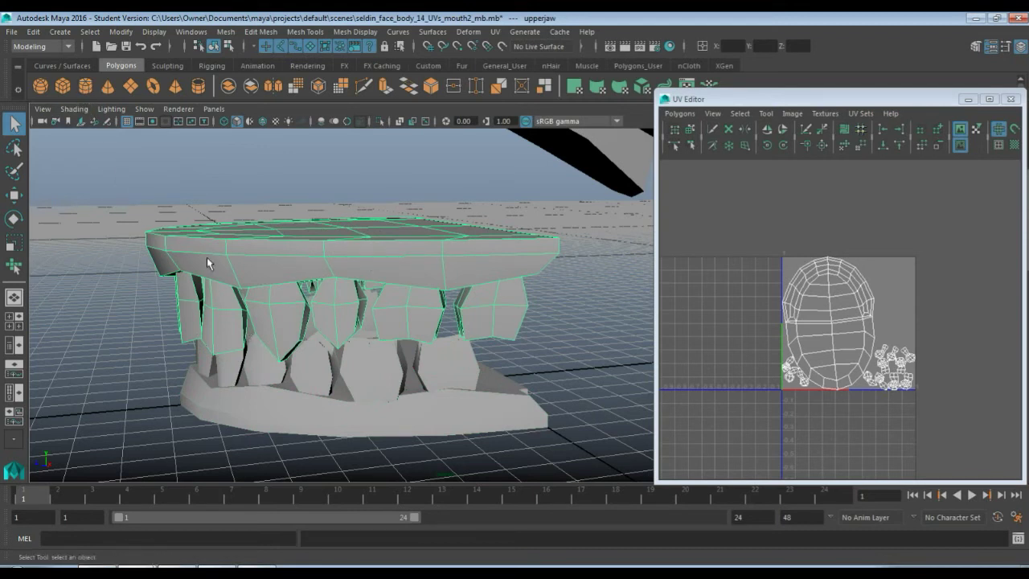
click(32, 32)
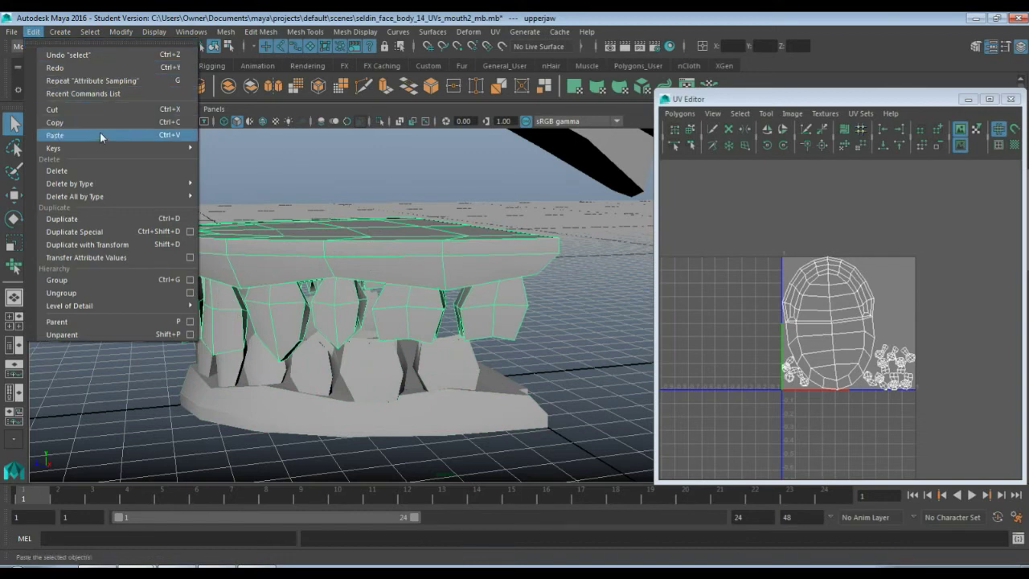
mouse_move(120, 183)
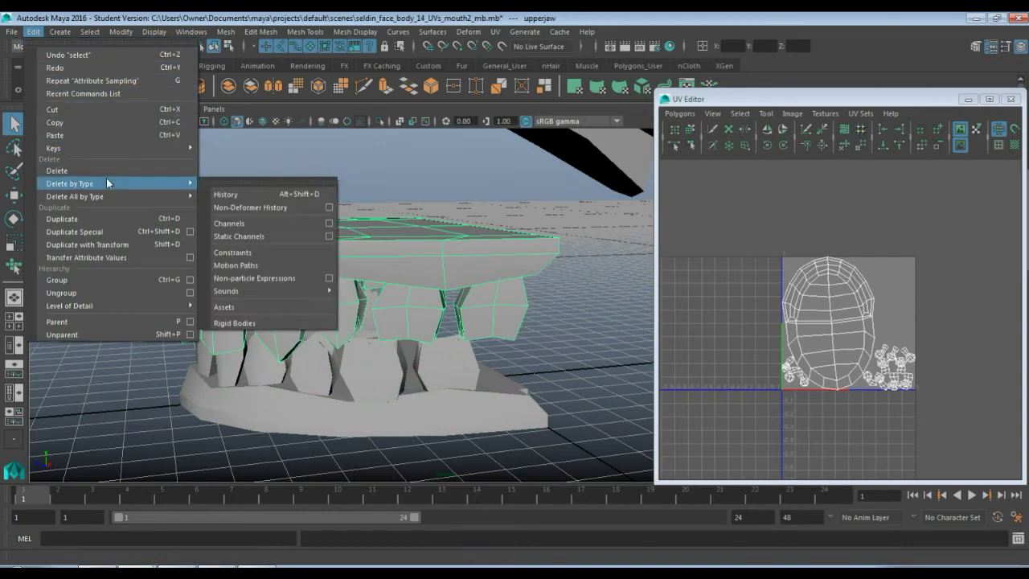
click(227, 194)
click(387, 367)
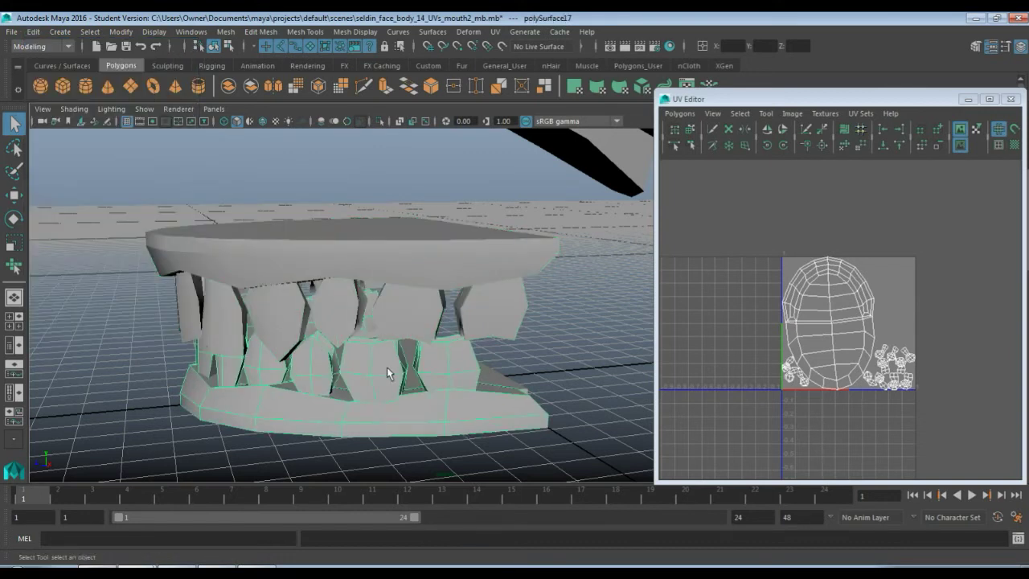
click(33, 31)
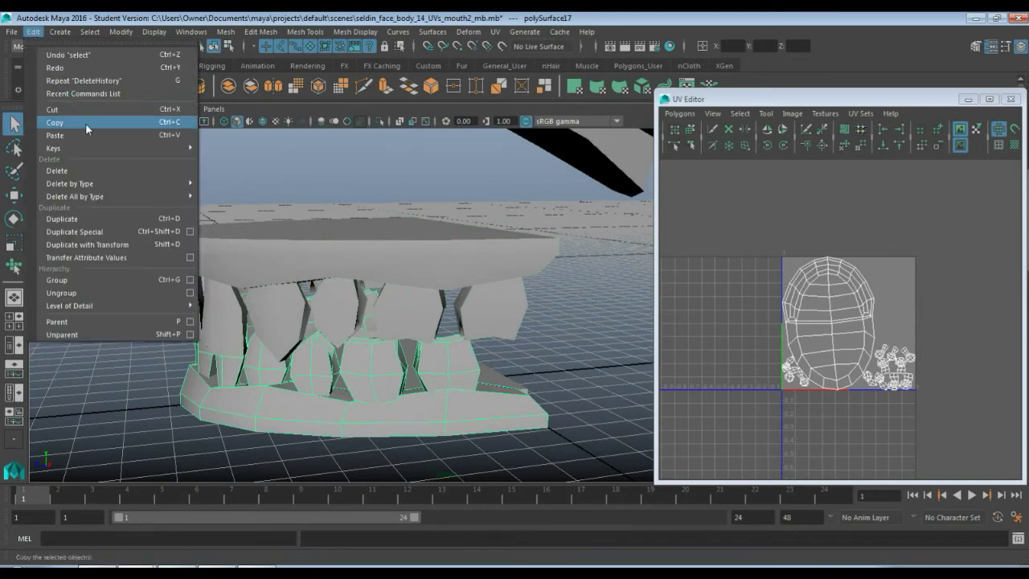
mouse_move(113, 190)
click(228, 193)
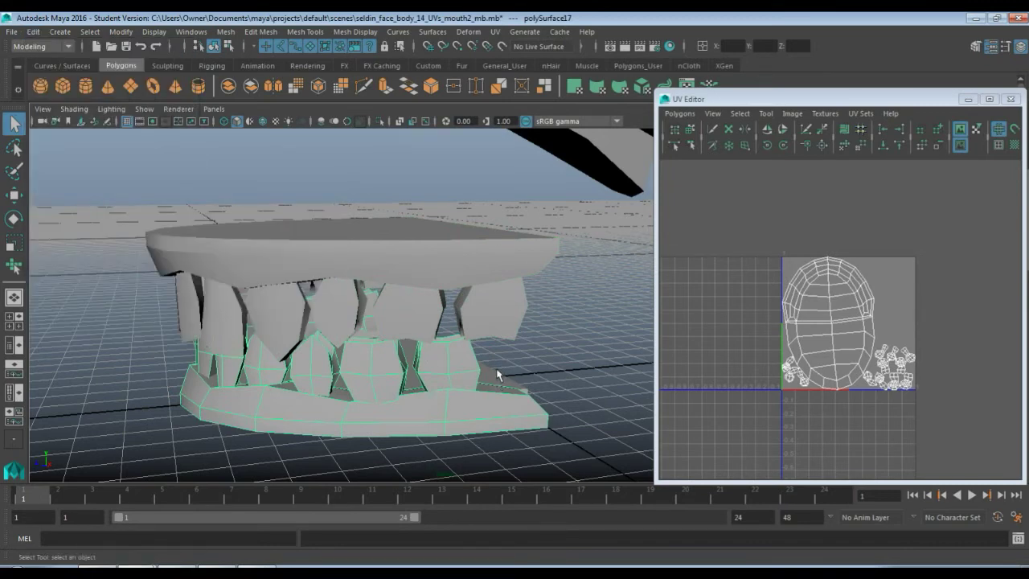
Step: Apply a planar UV projection from the Y axis, fitted to the bounding box, to the flat mouth floor piece inside the lower jaw
alt+drag(497, 375, 402, 376)
click(345, 347)
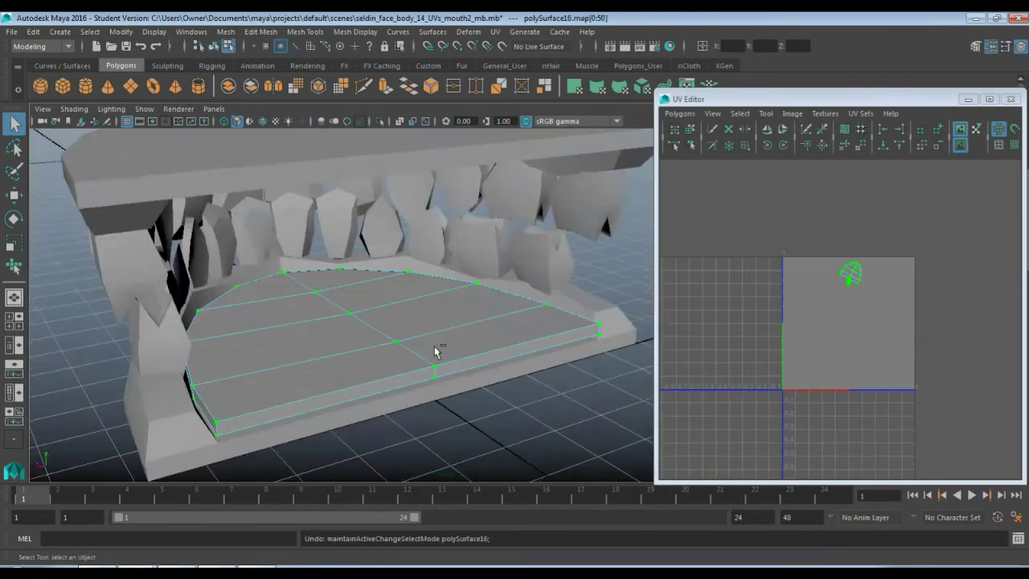
key(ctrl+z)
key(ctrl+z)
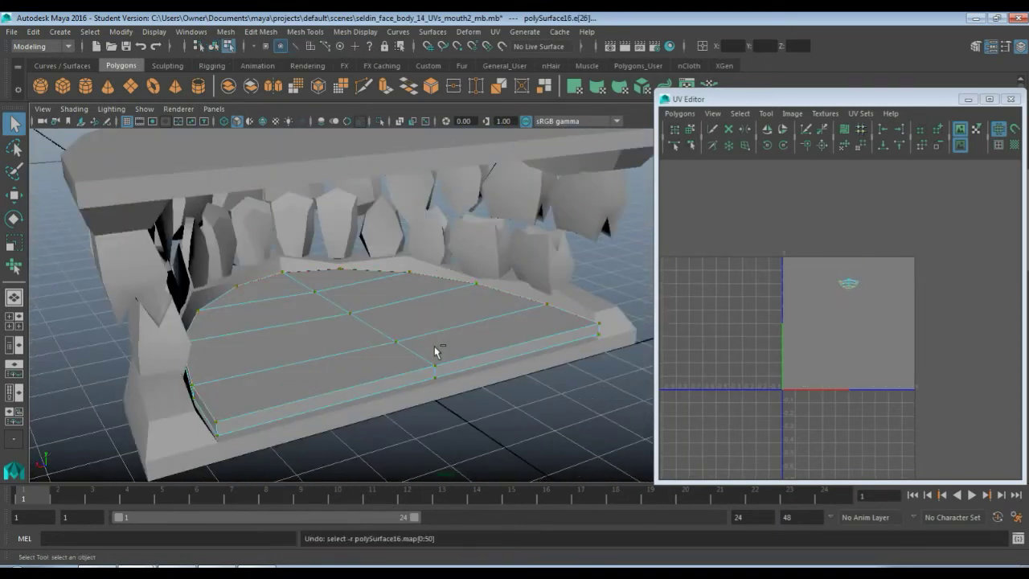
click(457, 422)
right_drag(392, 359, 444, 225)
right_drag(421, 305, 455, 222)
click(403, 358)
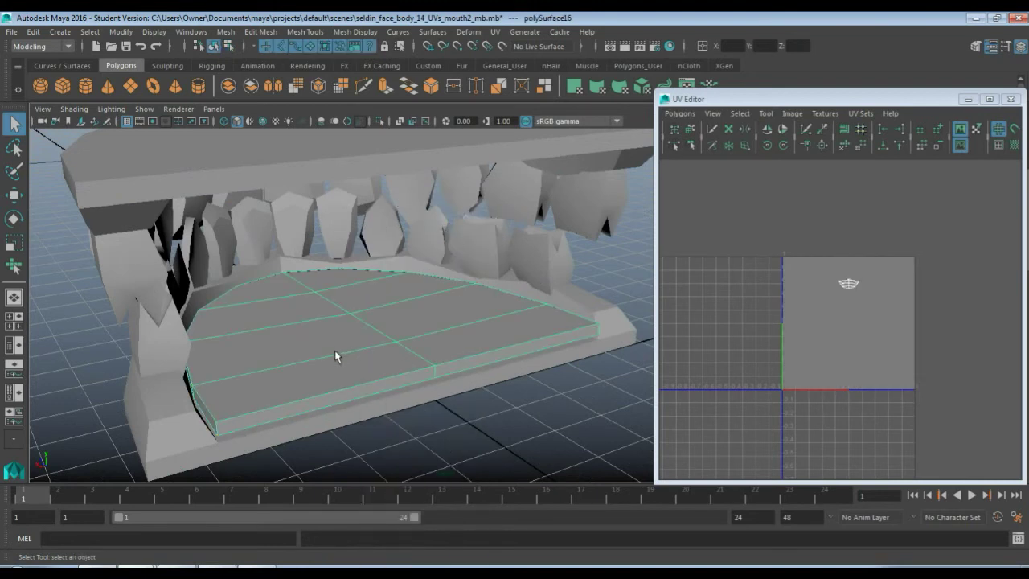
click(495, 31)
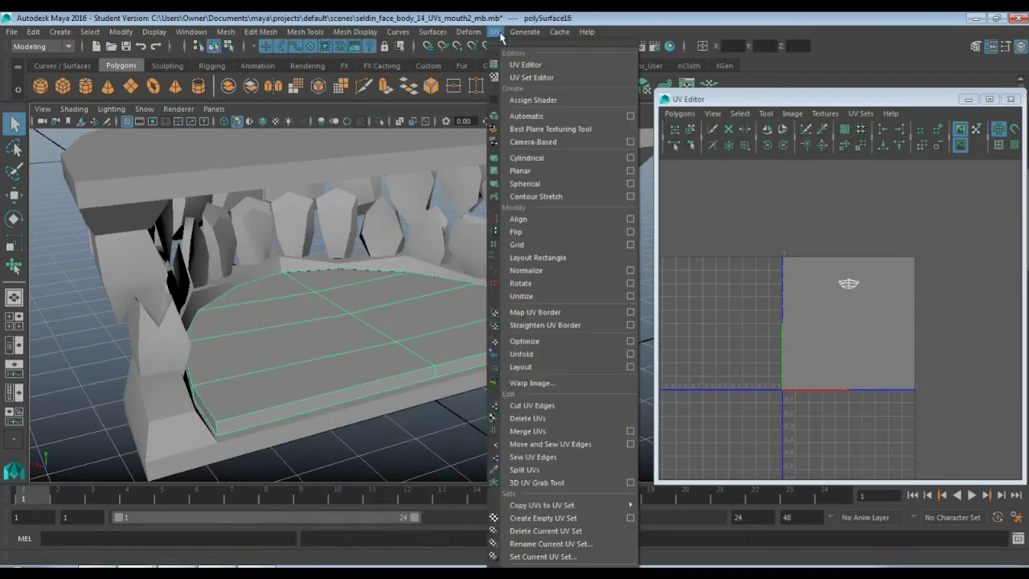
click(627, 171)
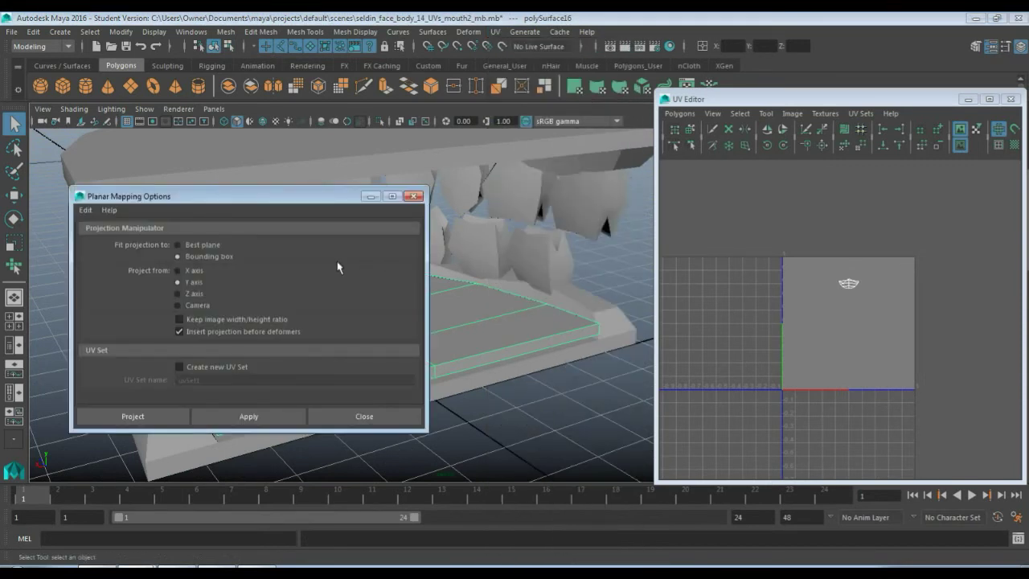
click(264, 416)
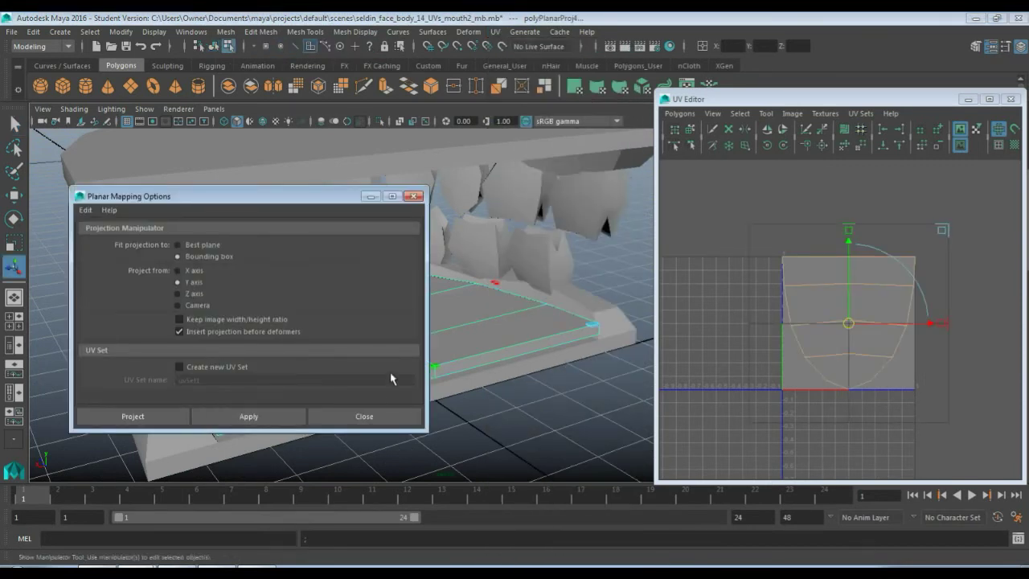
click(364, 416)
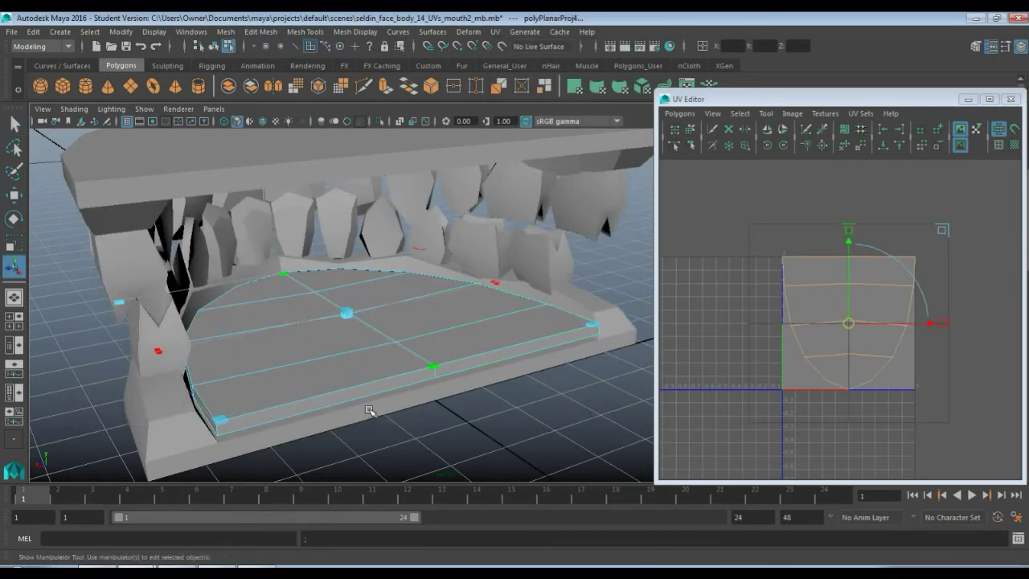
Step: Select the curved border edges of the mouth floor piece and cut the UVs along them
key(F10)
click(210, 408)
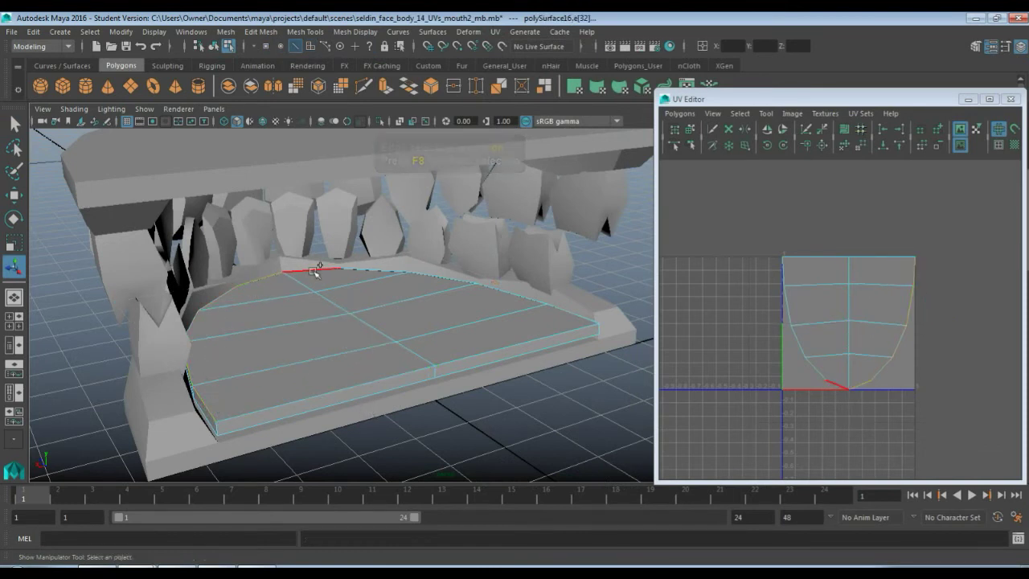
shift+click(396, 272)
shift+double_click(414, 273)
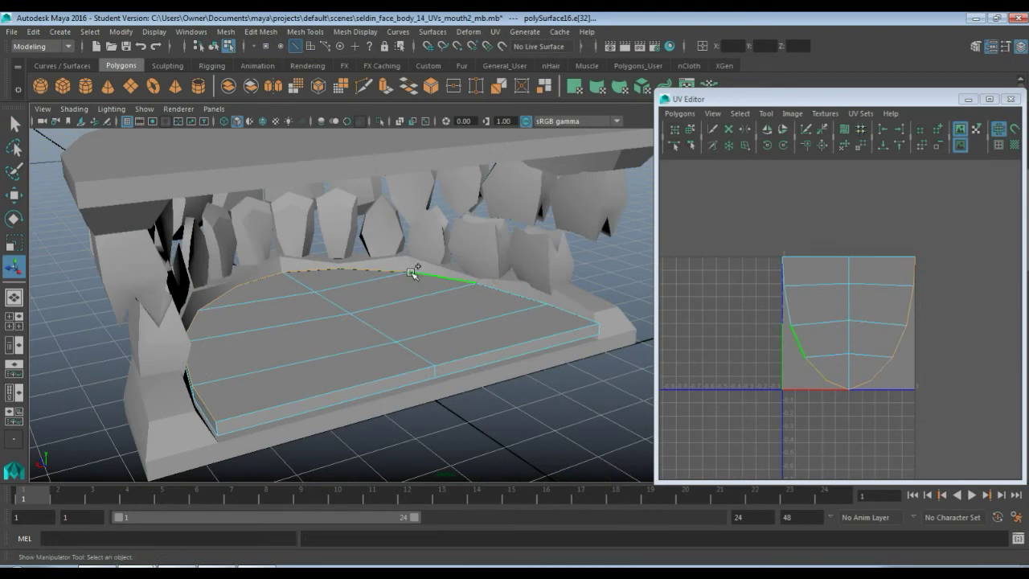
click(680, 113)
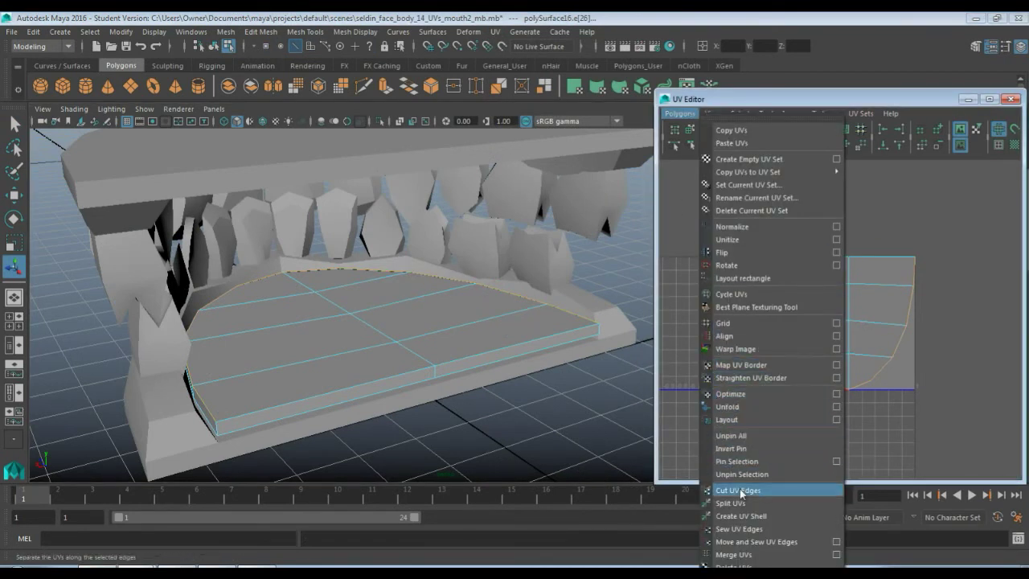
click(741, 490)
Step: Select all UVs of the mouth floor piece and unfold them
right_drag(807, 309, 852, 306)
double_click(848, 291)
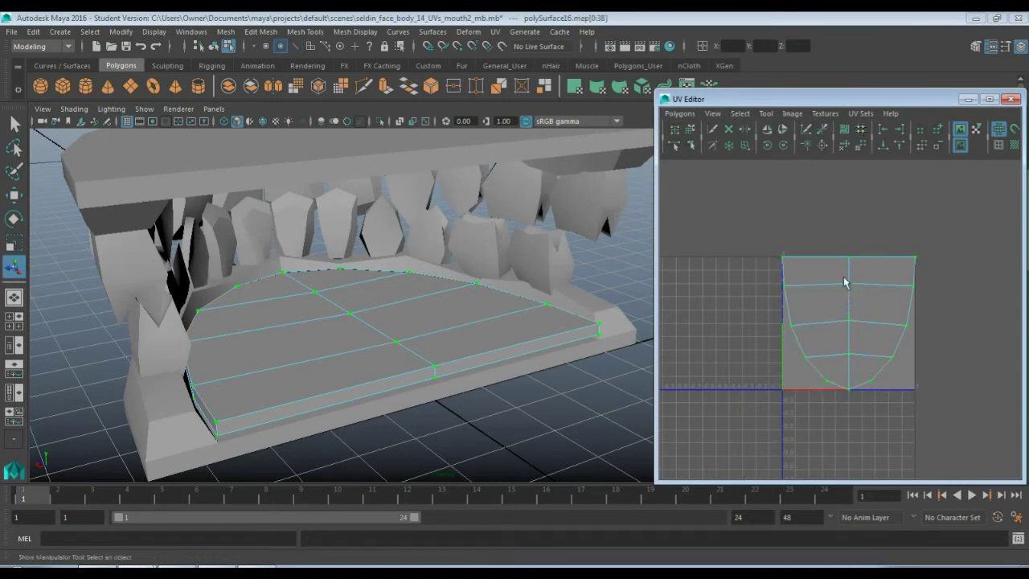
click(679, 113)
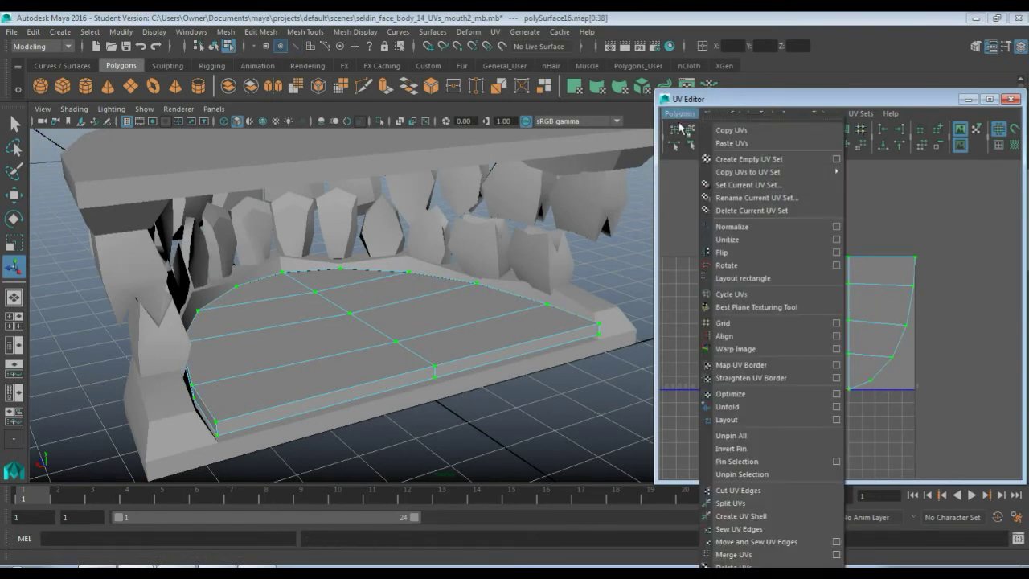
click(766, 408)
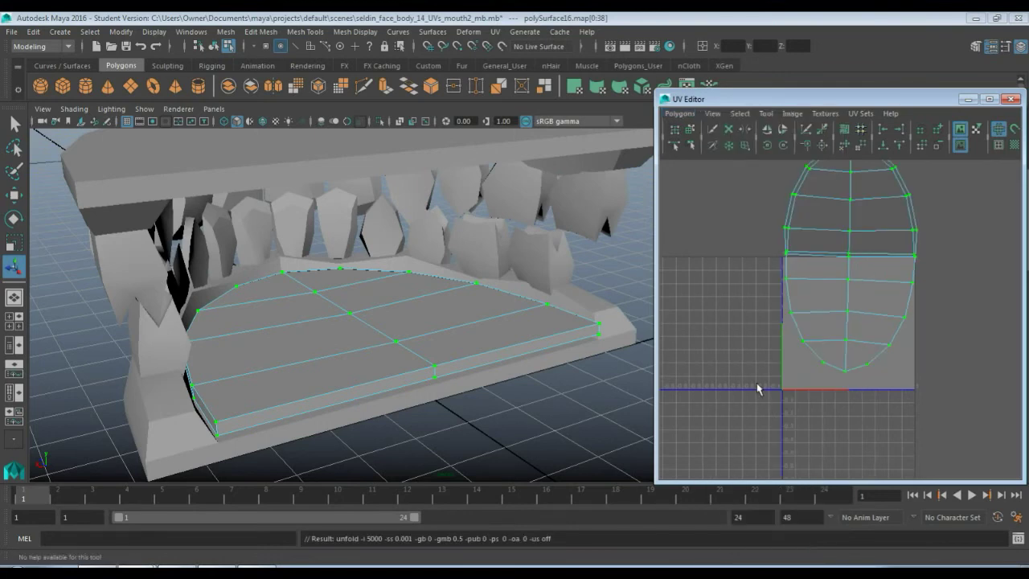
click(744, 342)
scroll(736, 373, down, 5)
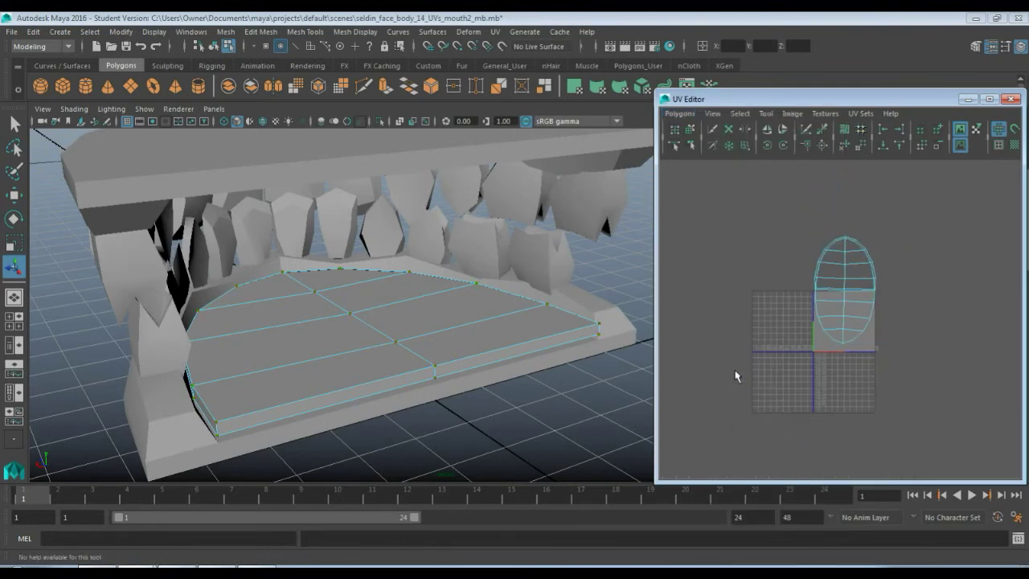
scroll(440, 366, down, 3)
Step: Return to object selection, select both jaws and the mouth floor piece, and lay out their UV shells together in the 0 to 1 tile
alt+drag(440, 366, 407, 362)
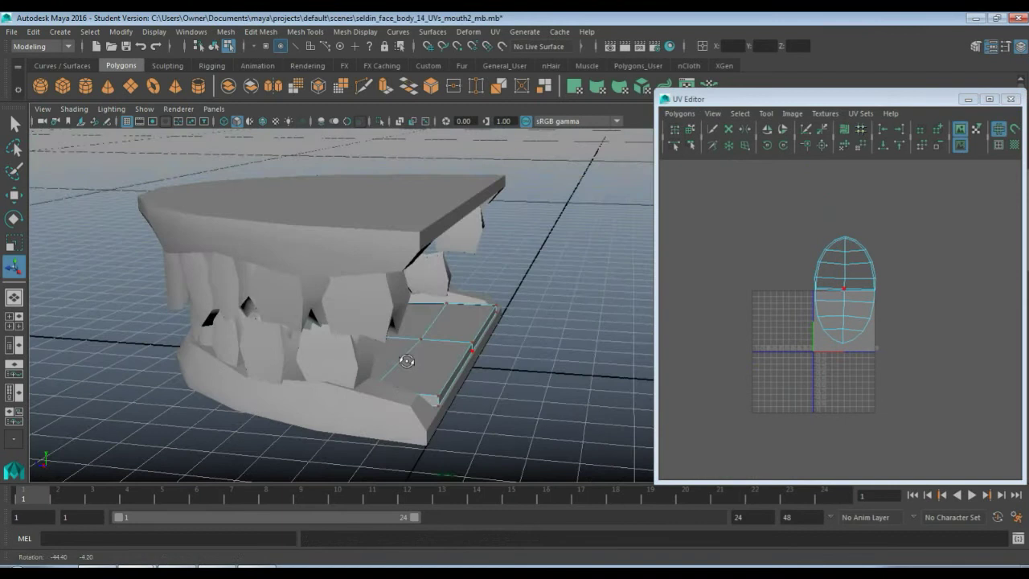
right_click(252, 254)
click(316, 217)
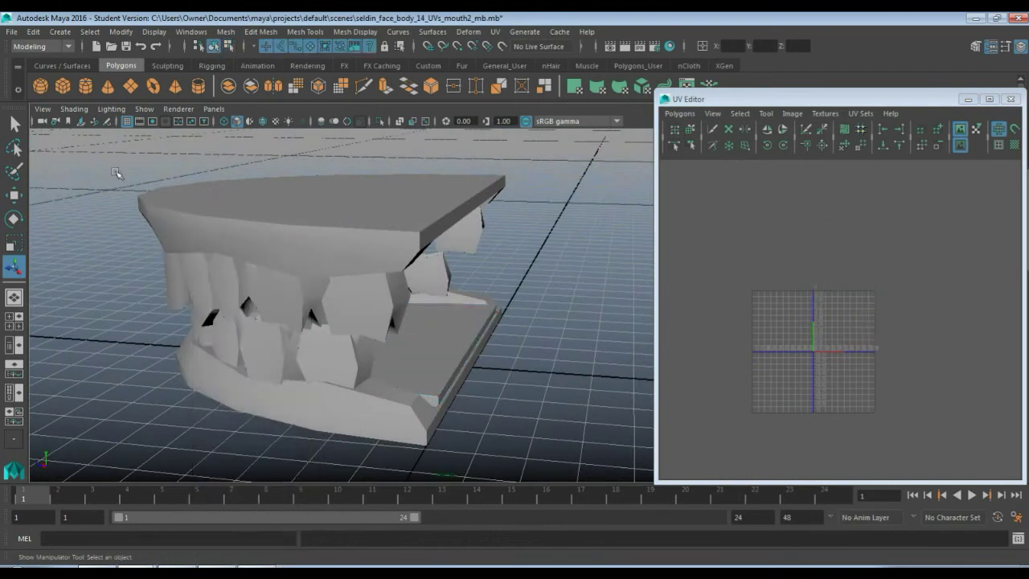
drag(109, 169, 571, 446)
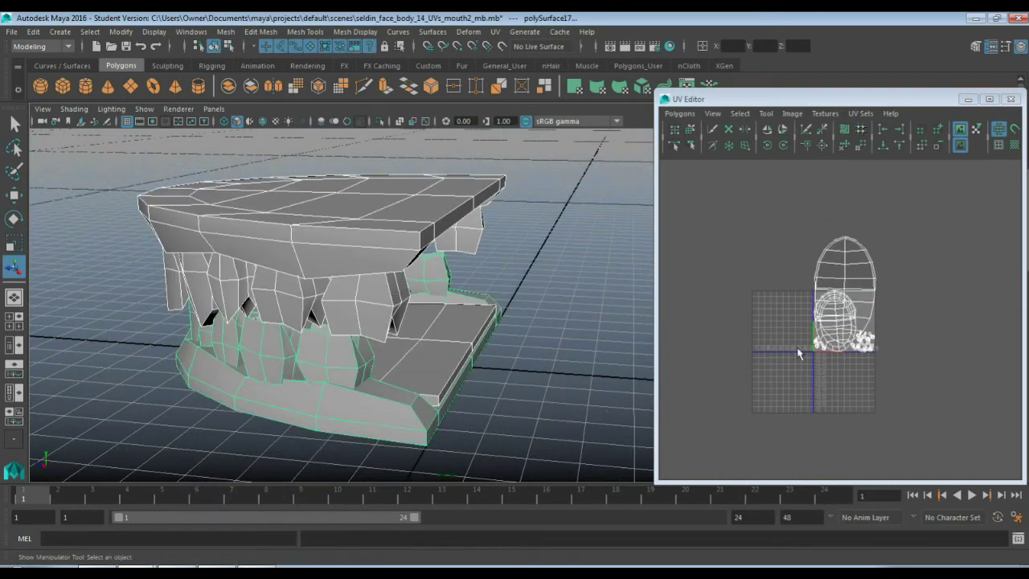
click(679, 114)
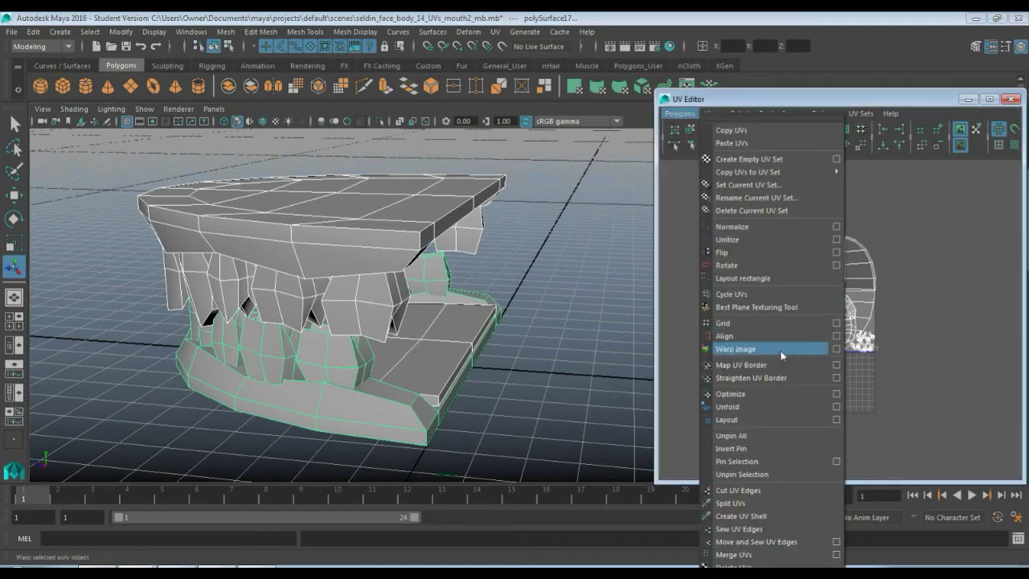
click(765, 419)
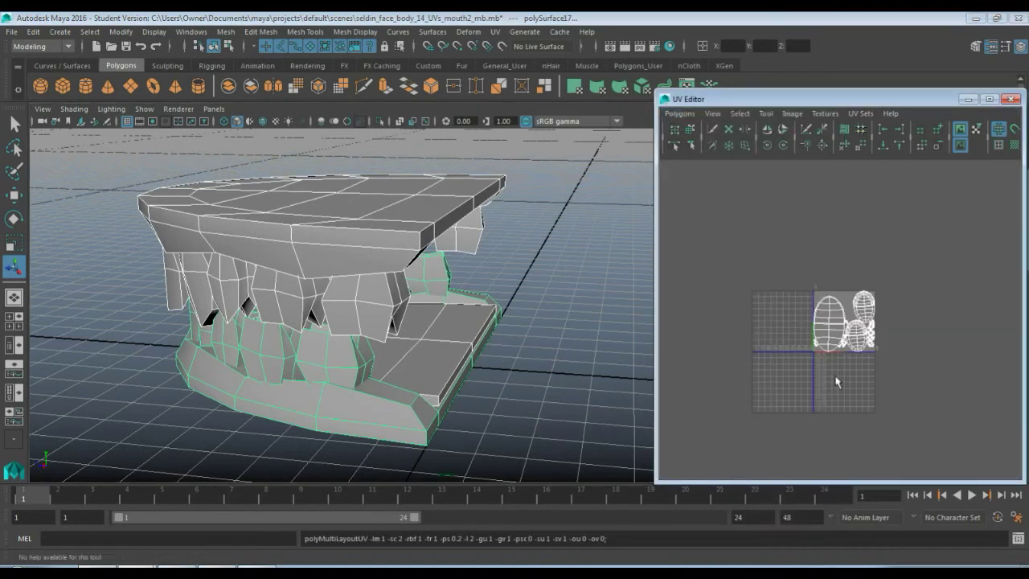
scroll(828, 385, up, 5)
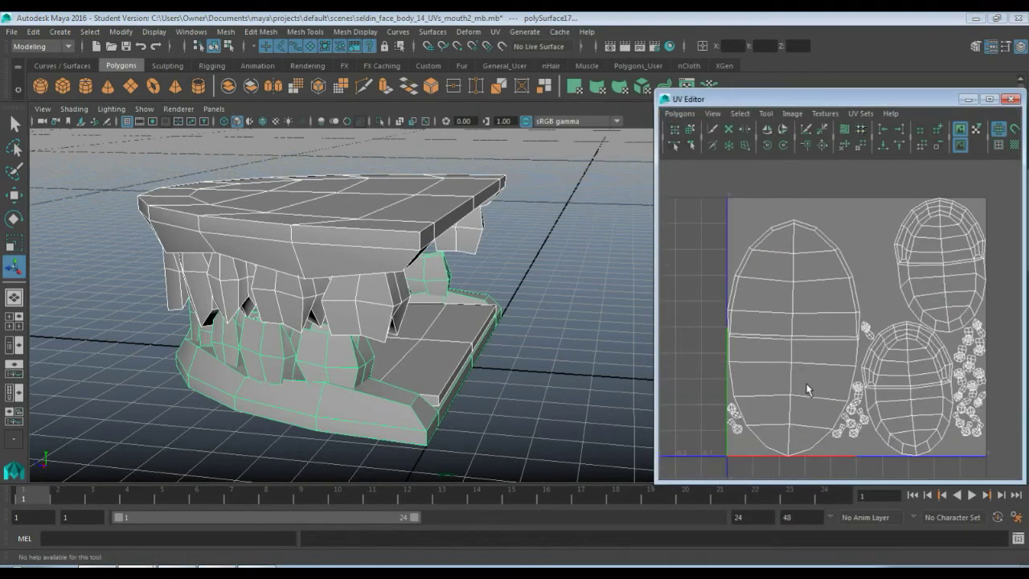
scroll(772, 249, down, 2)
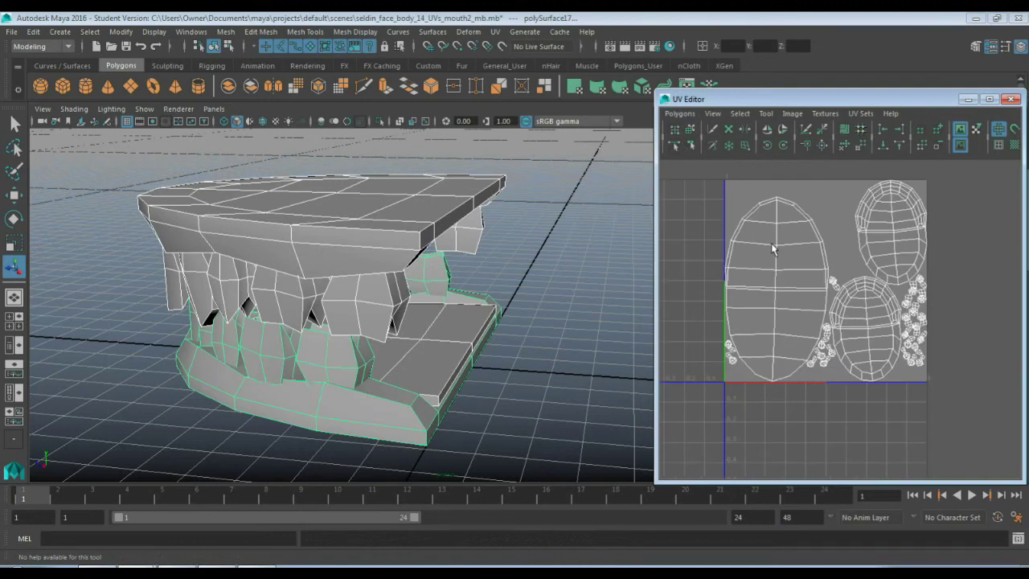
Step: Scale the mouth floor's UV shell down to under half its size and place it in the tile's upper-left corner
key(r)
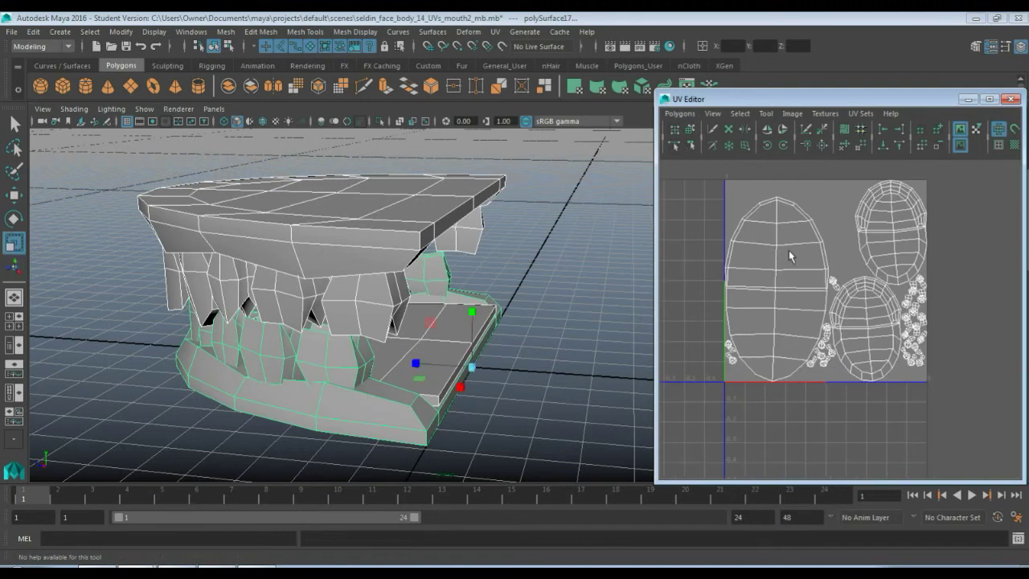
right_drag(802, 201, 857, 203)
double_click(798, 209)
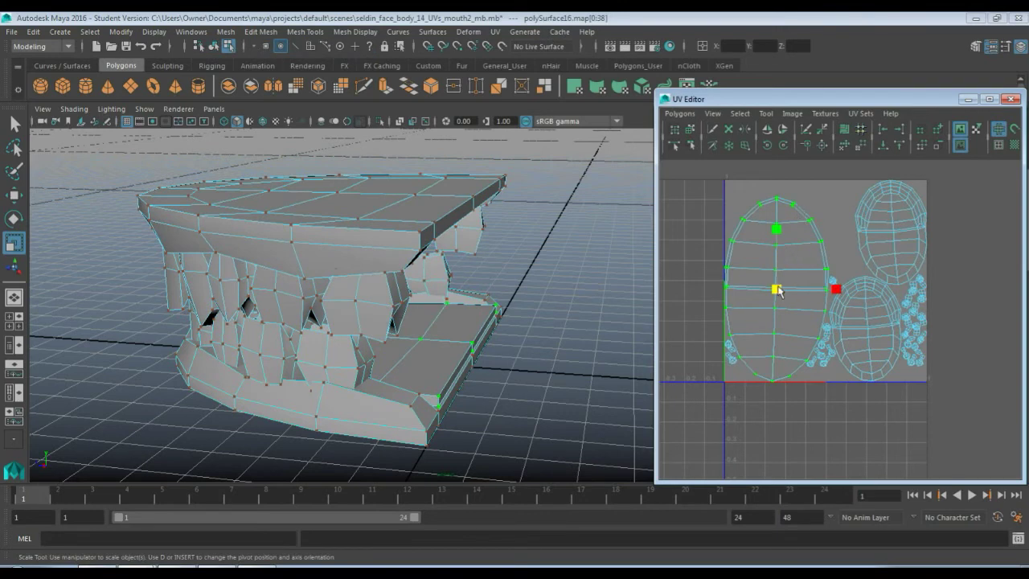
drag(777, 290, 755, 222)
key(w)
Step: Scale down the lower jaw's large UV shell and place it beside the mouth floor shell along the tile's upper edge
double_click(889, 237)
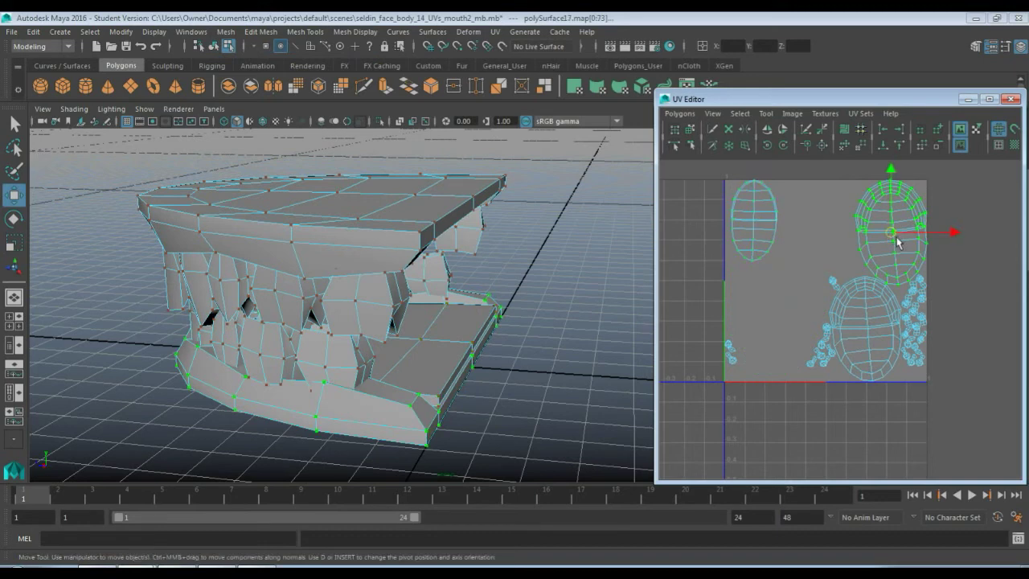
key(r)
drag(891, 234, 812, 222)
key(w)
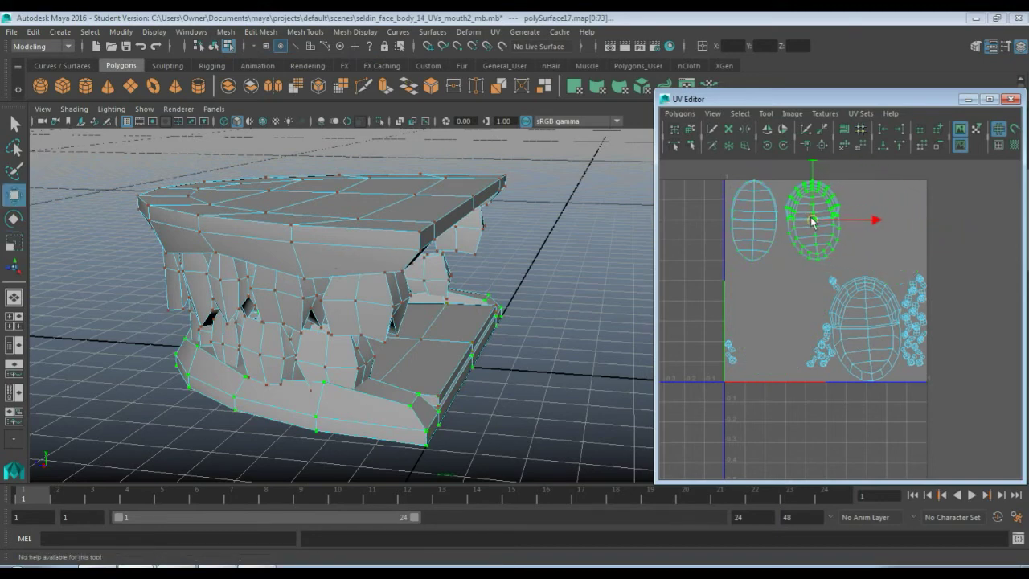
Step: Shrink the upper jaw's large UV shell, place it in the tile's upper-right area and space the three large shells evenly
click(868, 324)
drag(865, 330, 830, 227)
key(r)
key(w)
click(828, 228)
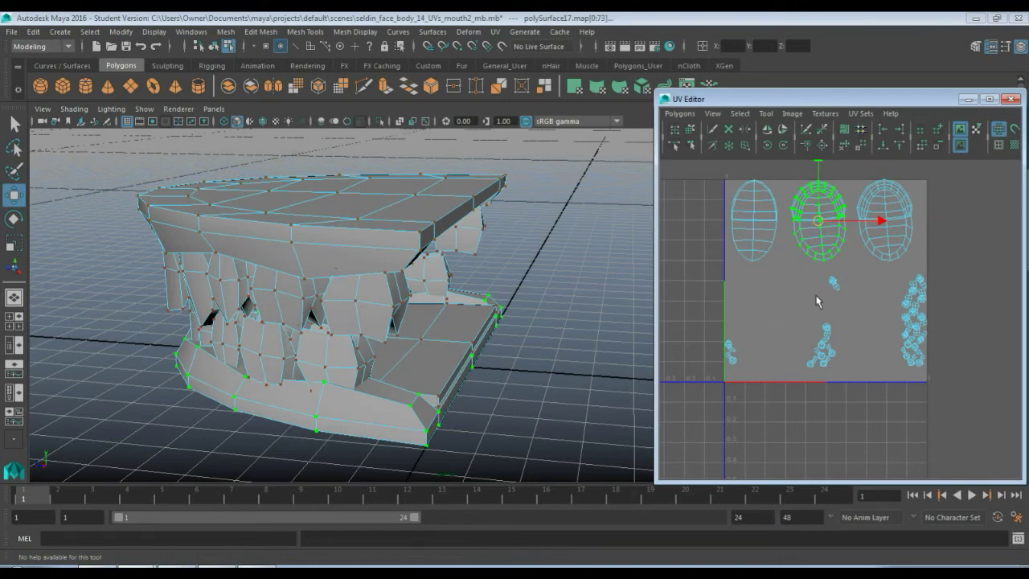
Step: Separate three small tooth shells into a loose column below the mouth floor shell along the tile's left edge
drag(812, 275, 738, 284)
drag(709, 326, 742, 346)
ctrl+right_drag(734, 346, 739, 352)
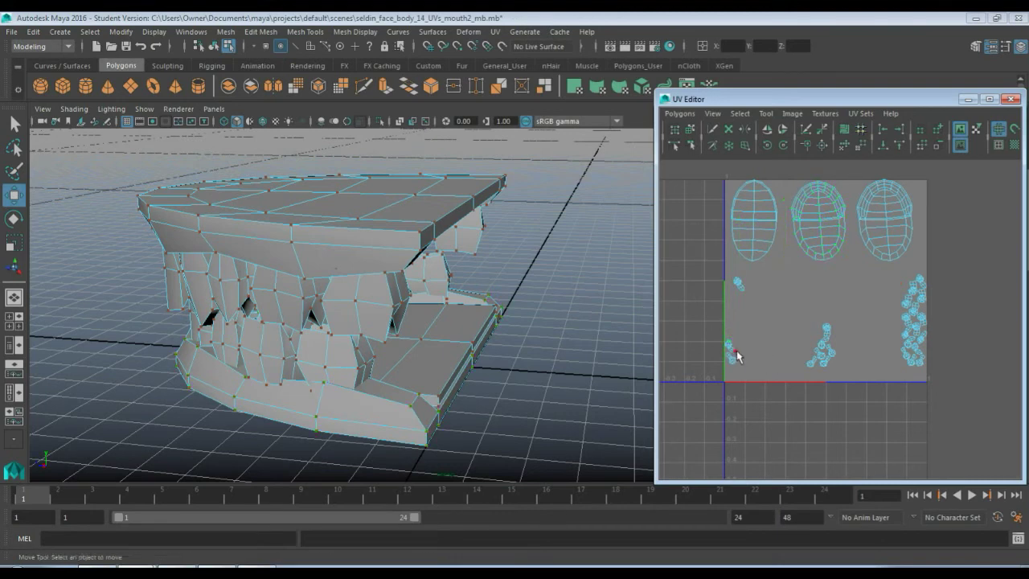
click(731, 347)
drag(730, 348, 741, 312)
drag(736, 356, 738, 358)
ctrl+right_drag(735, 357, 739, 362)
drag(733, 358, 740, 331)
Step: Pull tooth shells out of the lower middle cluster and start a second and third column beside the first
click(827, 328)
drag(827, 328, 769, 287)
click(825, 341)
drag(825, 340, 774, 312)
click(811, 361)
ctrl+right_drag(811, 362, 815, 367)
drag(811, 361, 792, 293)
Step: Move the last two tooth shells of the middle cluster into the third column
click(820, 360)
click(831, 348)
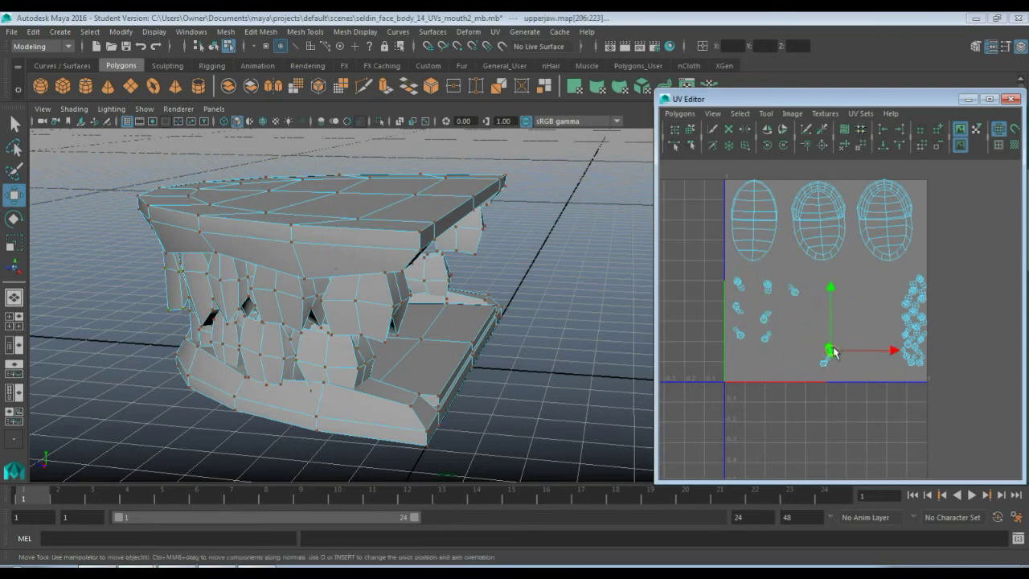
drag(831, 351, 797, 314)
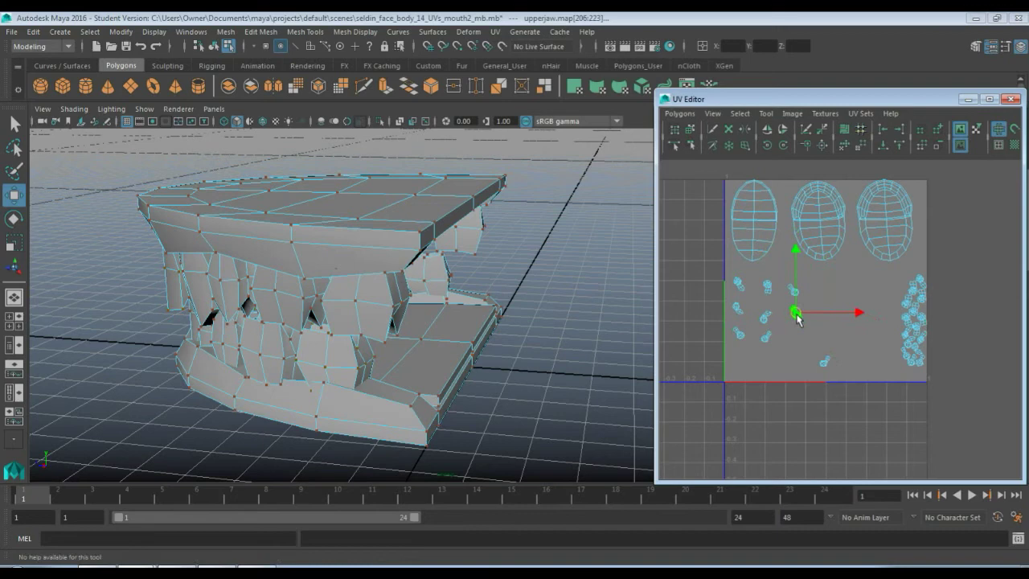
click(824, 365)
drag(823, 362, 792, 338)
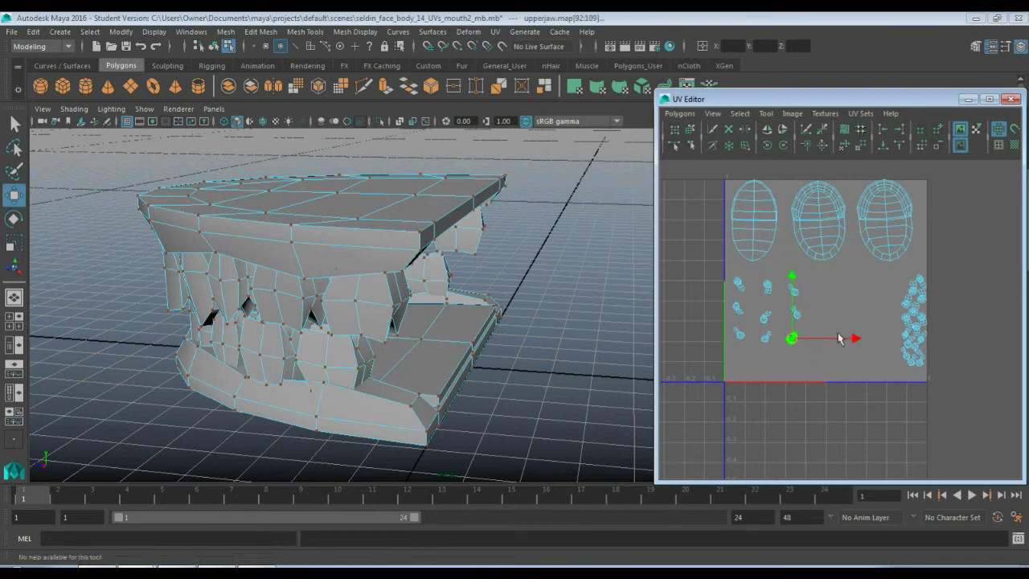
Step: Spread tooth shells from the right-hand cluster along the first tooth row below the jaw shells
click(921, 283)
drag(921, 284, 823, 292)
click(914, 288)
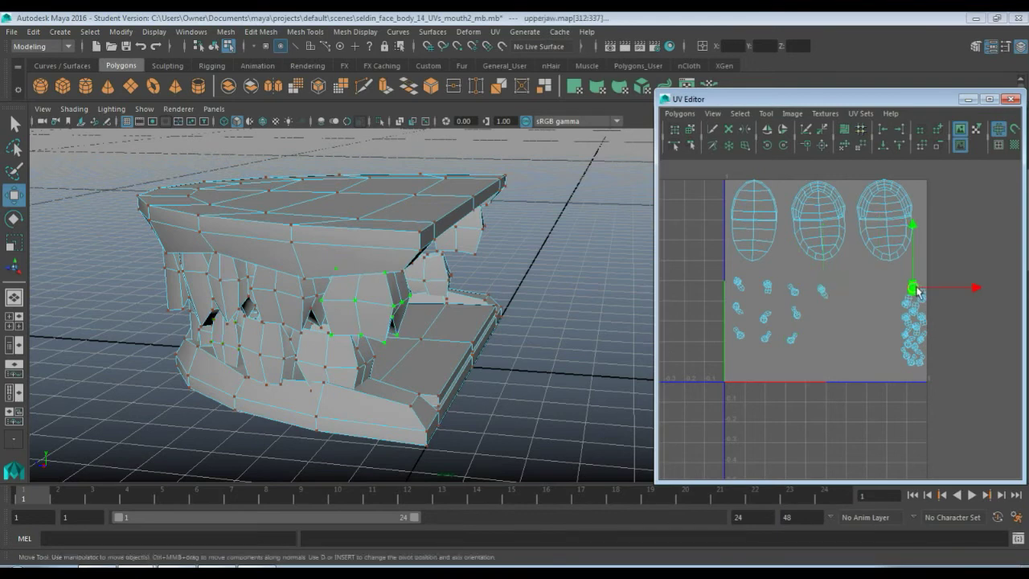
drag(915, 288, 846, 291)
click(906, 304)
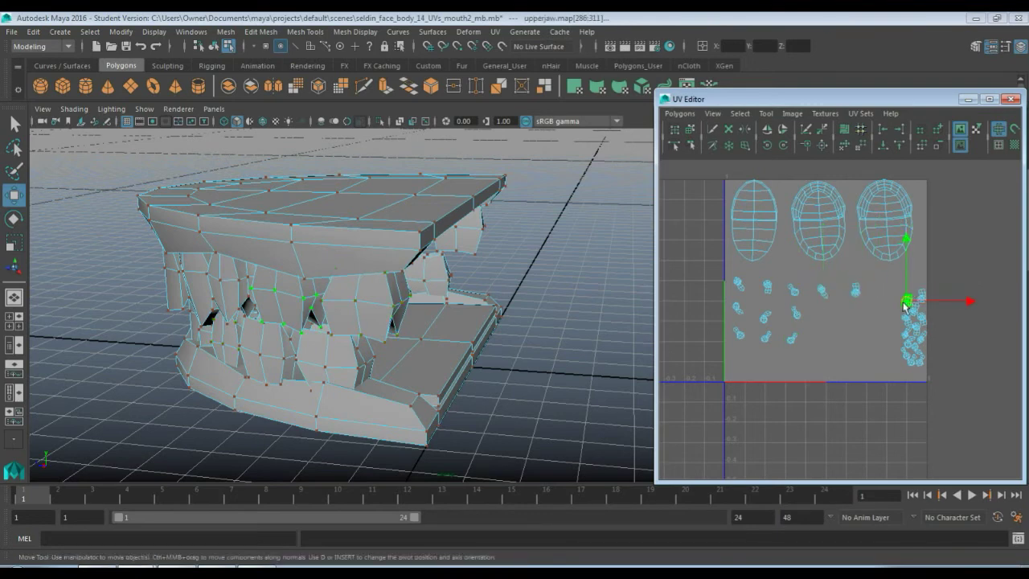
drag(907, 304, 879, 295)
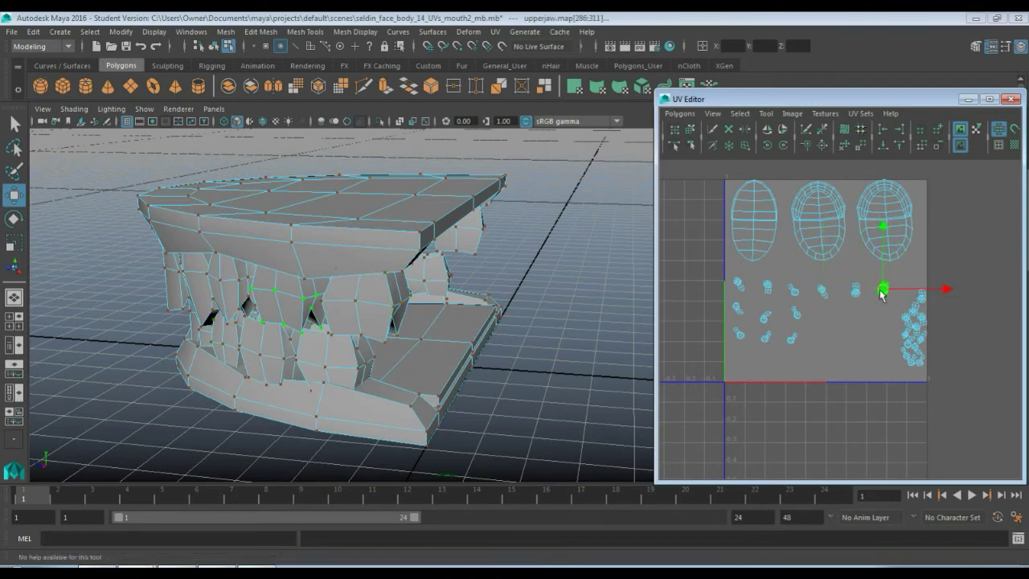
click(924, 302)
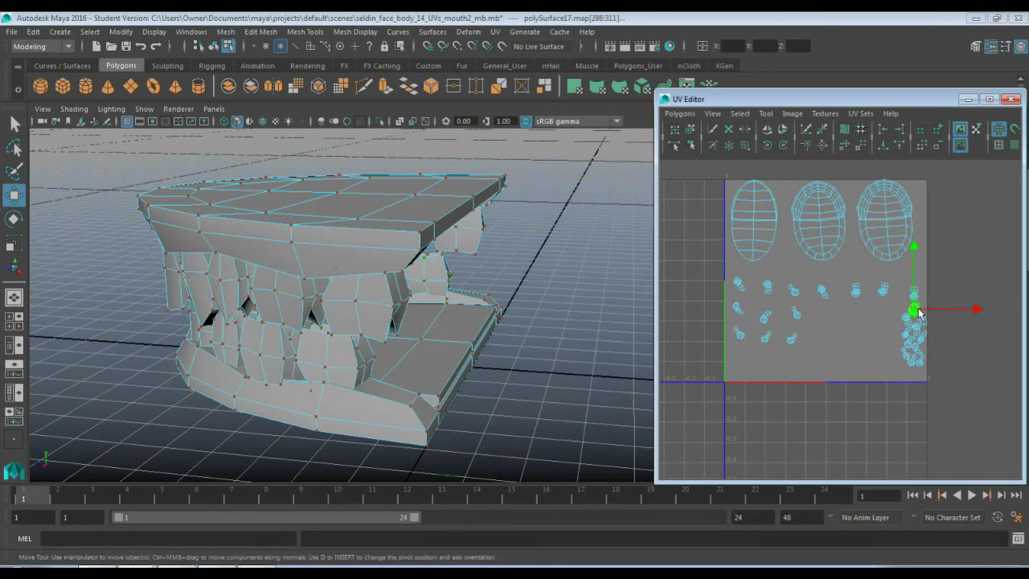
Step: Move four more tooth shells from the right-hand cluster into the second and third tooth rows
click(915, 315)
drag(915, 315, 828, 319)
click(907, 324)
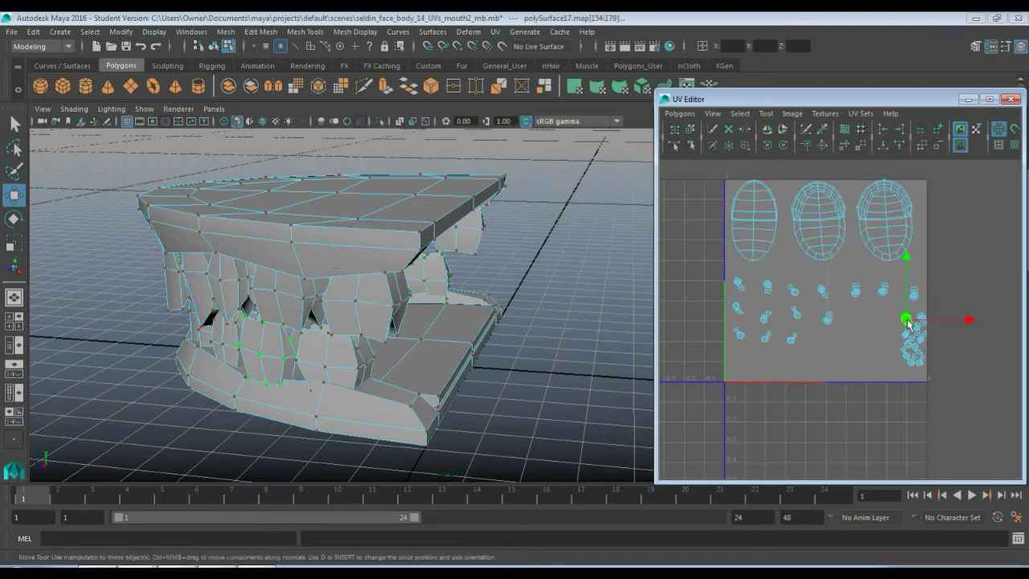
drag(907, 324, 856, 320)
click(909, 341)
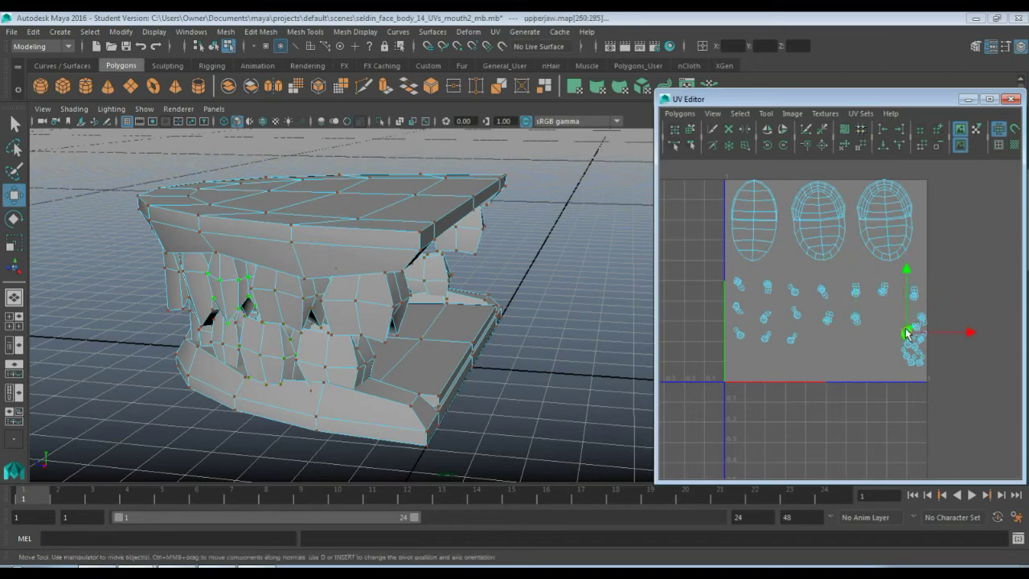
drag(908, 341, 828, 346)
click(908, 352)
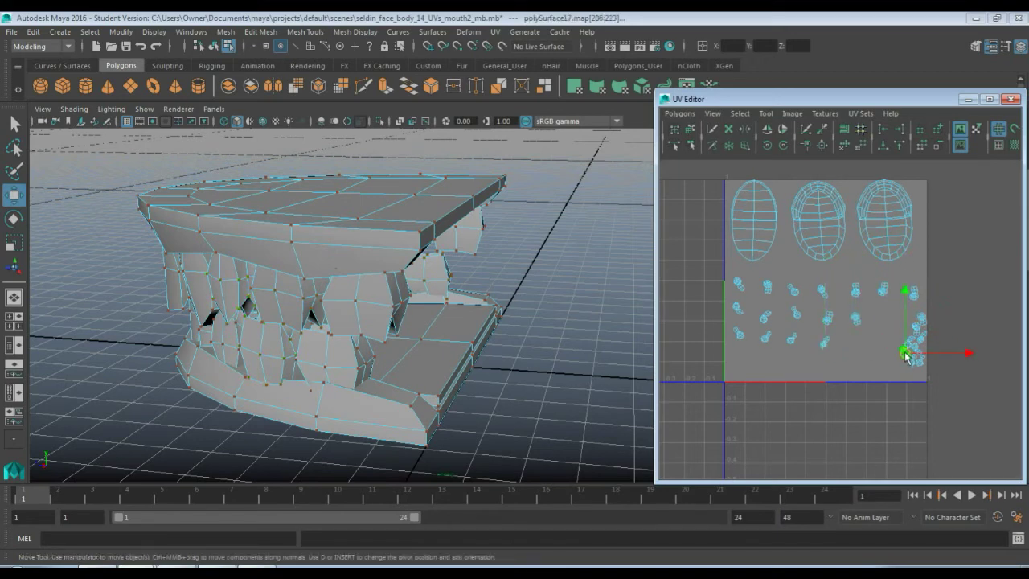
drag(909, 352, 855, 349)
Step: Start a fourth tooth row at the tile's lower-left corner and separate the next overlapping shells into the second and third rows
click(921, 323)
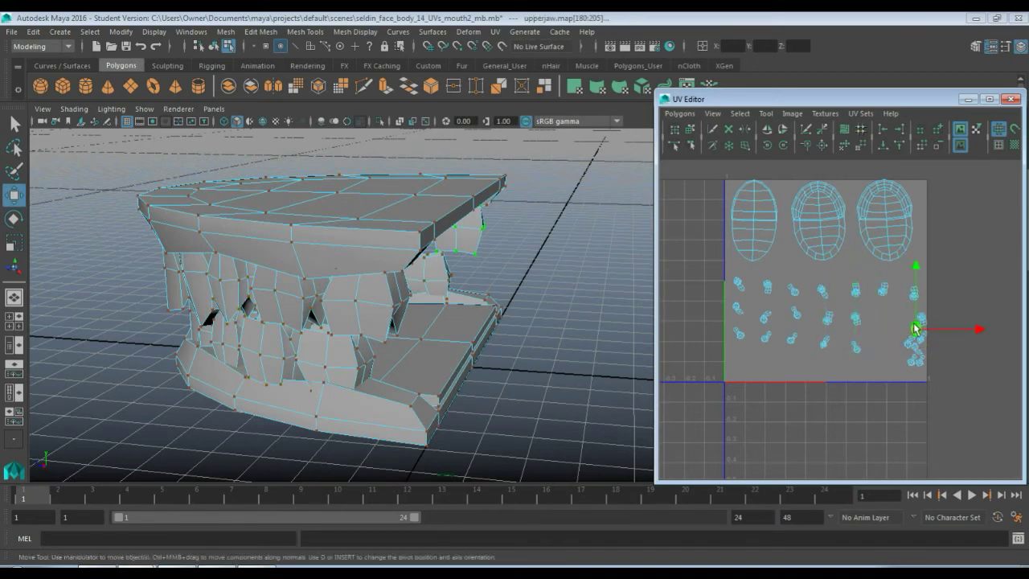
drag(922, 323, 742, 363)
click(923, 319)
click(913, 343)
click(922, 339)
click(915, 355)
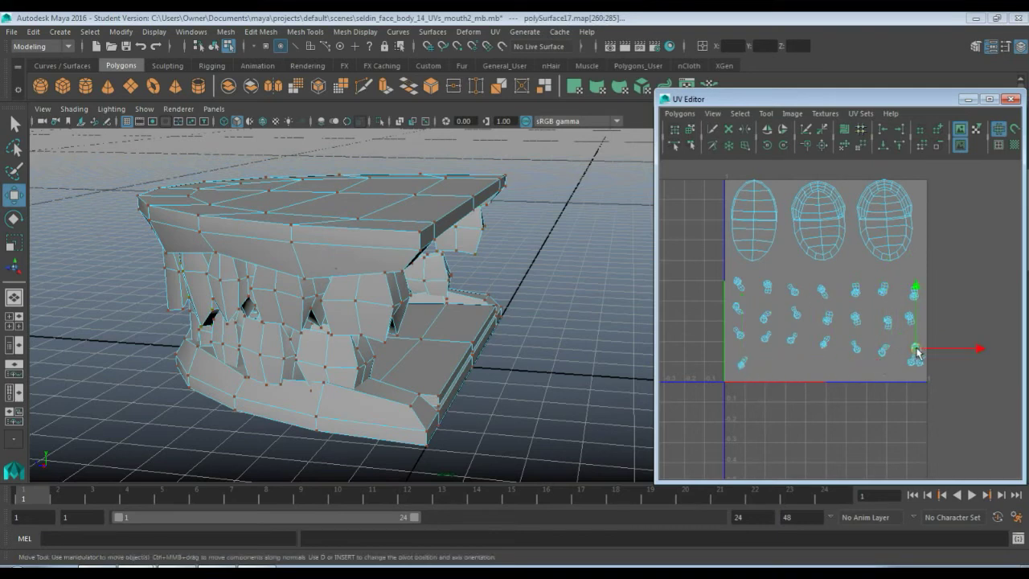
Step: Move the last two clustered tooth shells into the fourth row along the tile's lower edge
click(914, 363)
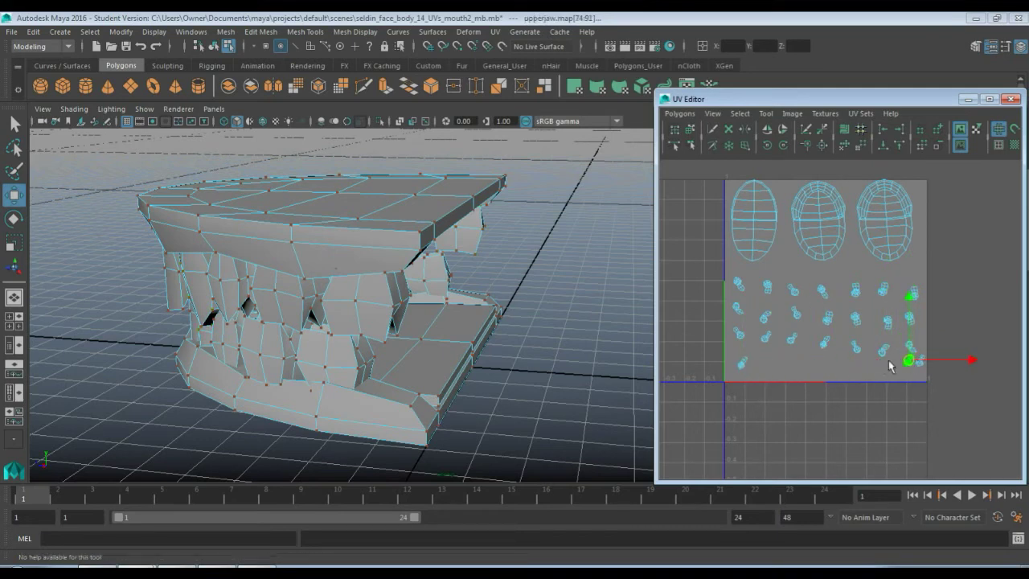
drag(843, 371, 778, 368)
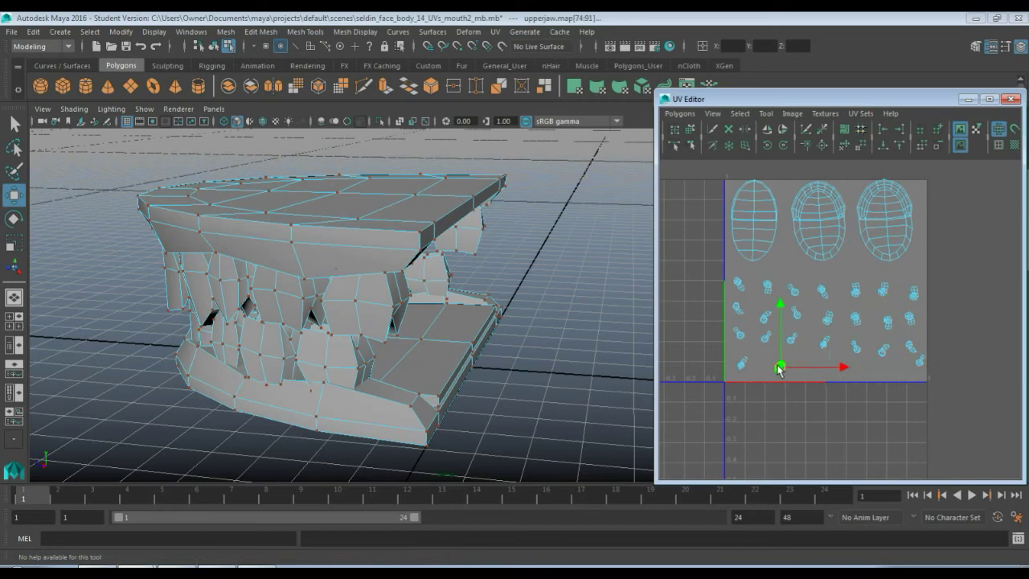
click(921, 362)
drag(922, 365, 810, 372)
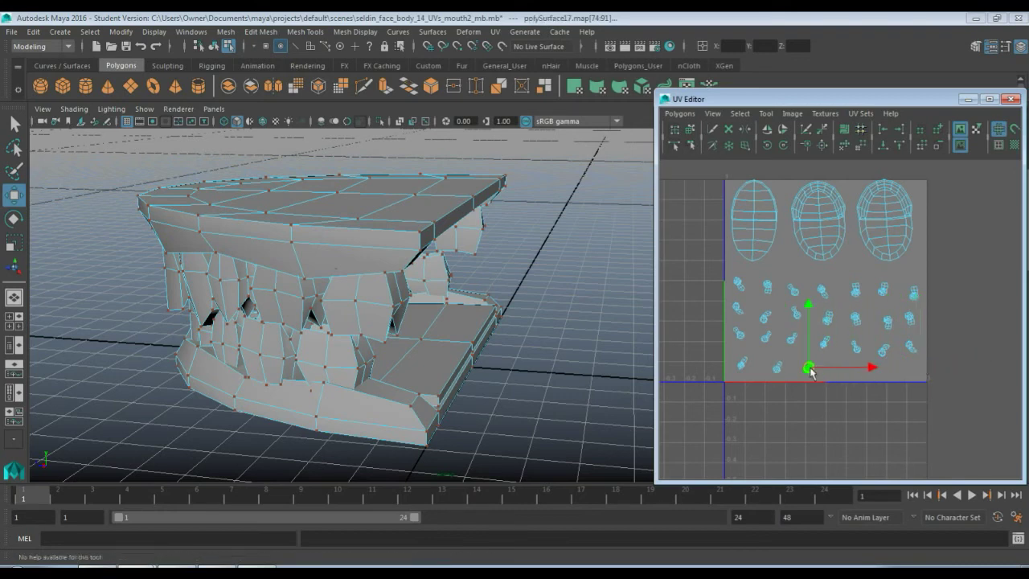
Step: Select all tooth shells, scale them up together and move them clear of the three large shells
drag(716, 277, 962, 397)
key(r)
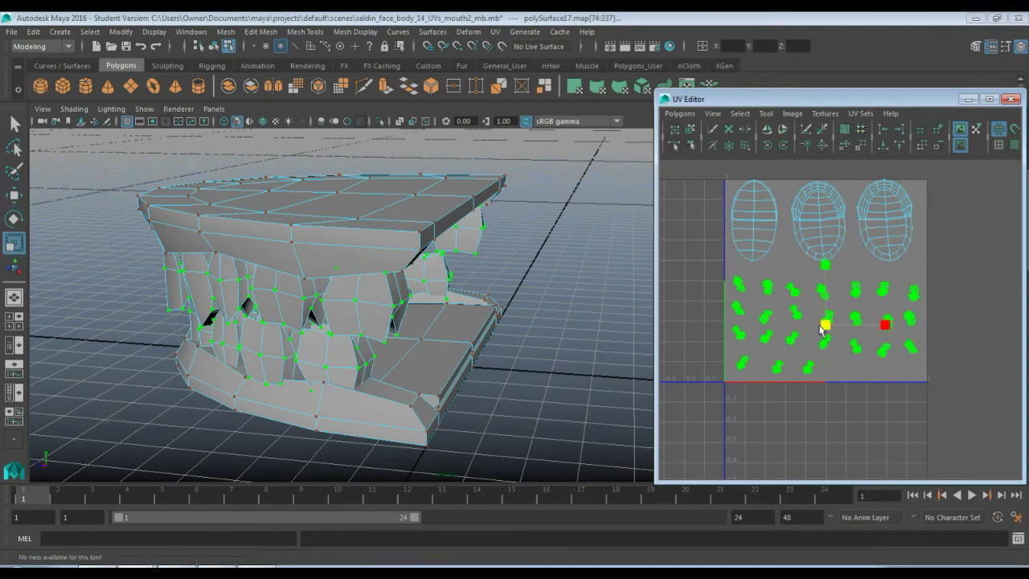
drag(821, 328, 880, 316)
scroll(852, 379, down, 3)
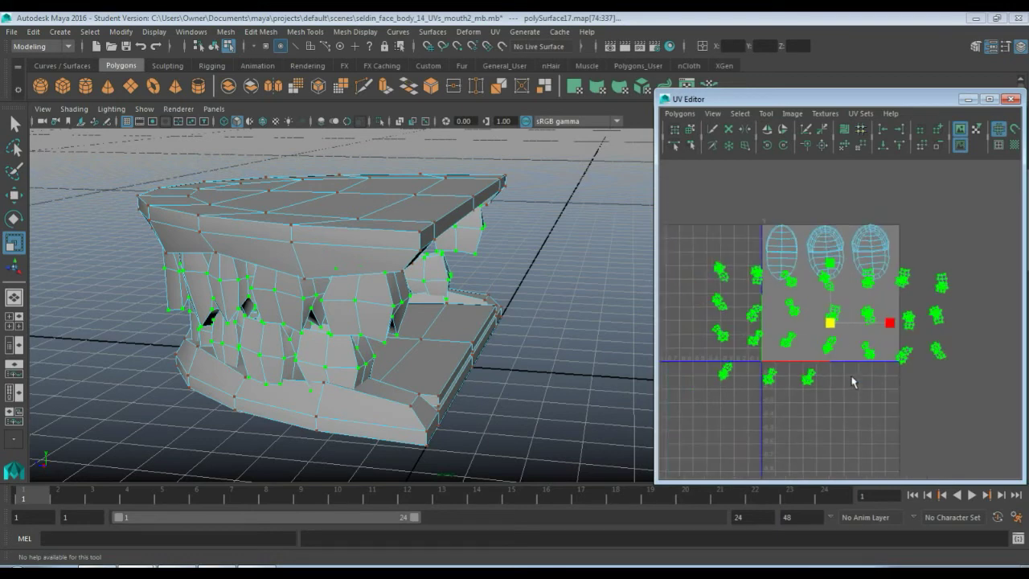
key(w)
drag(833, 329, 891, 354)
click(759, 363)
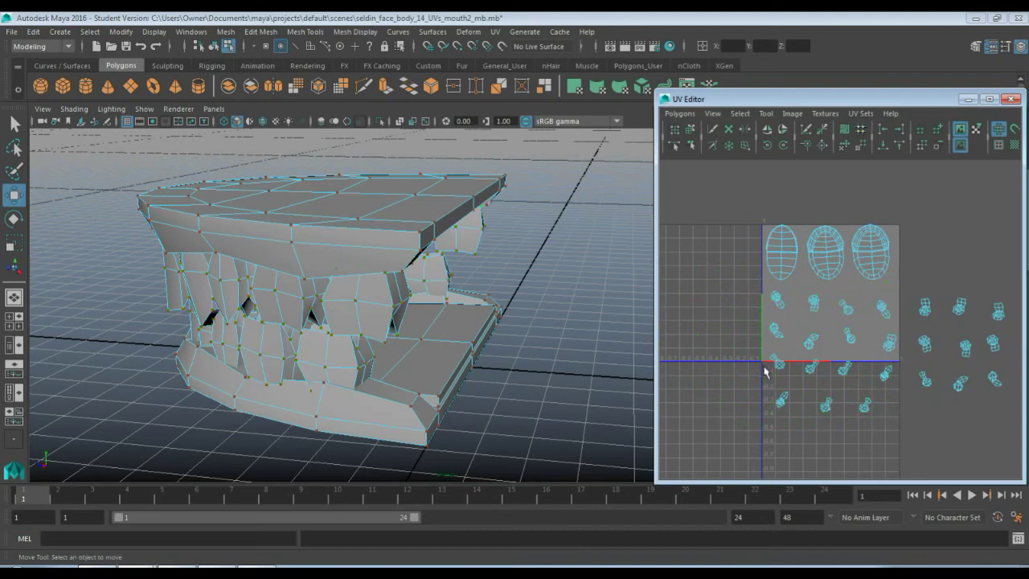
Step: Pack the first four enlarged tooth shells closely side by side directly below the large shells, starting at the tile's left edge
click(777, 301)
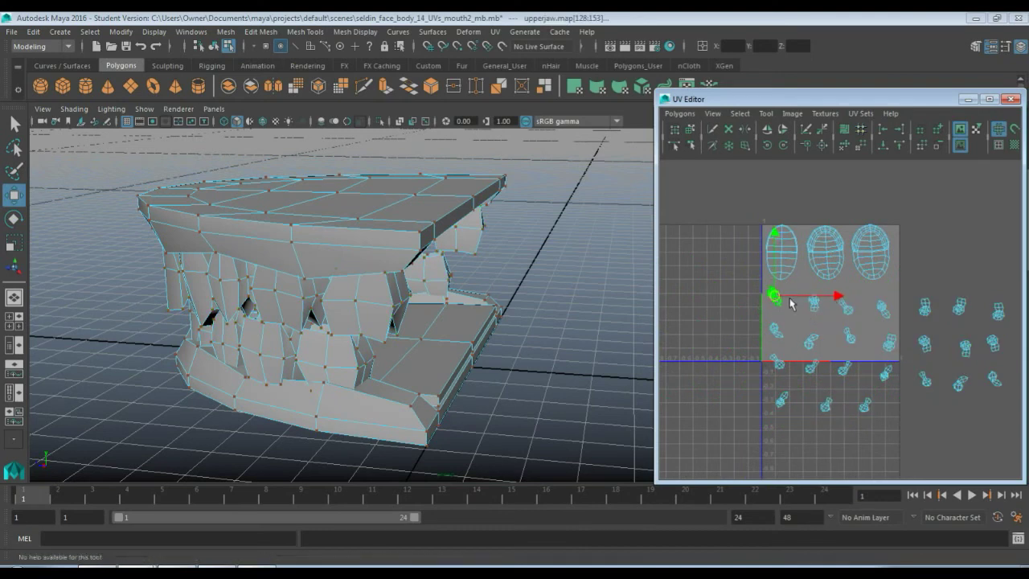
click(812, 303)
drag(814, 307, 794, 300)
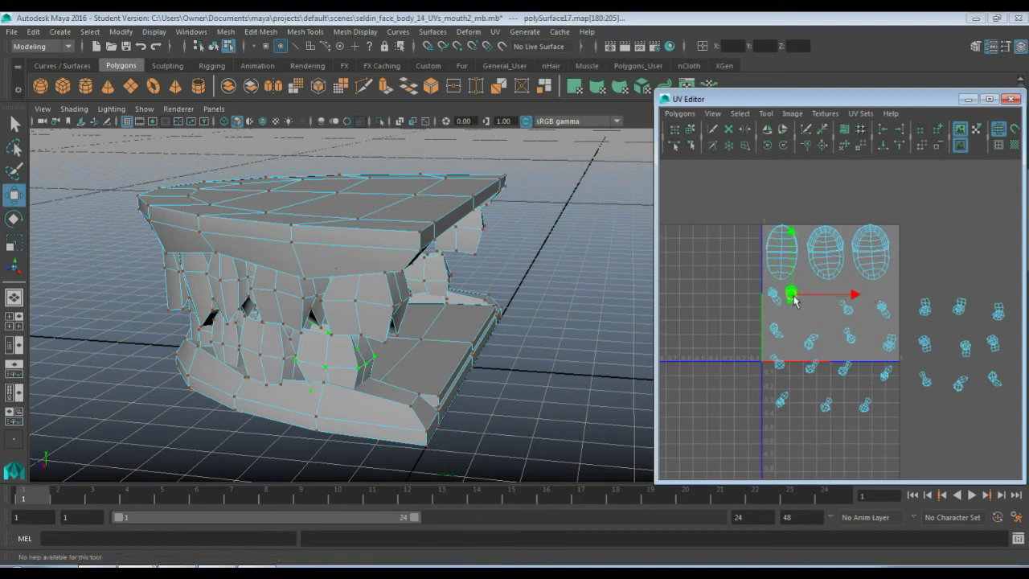
click(844, 308)
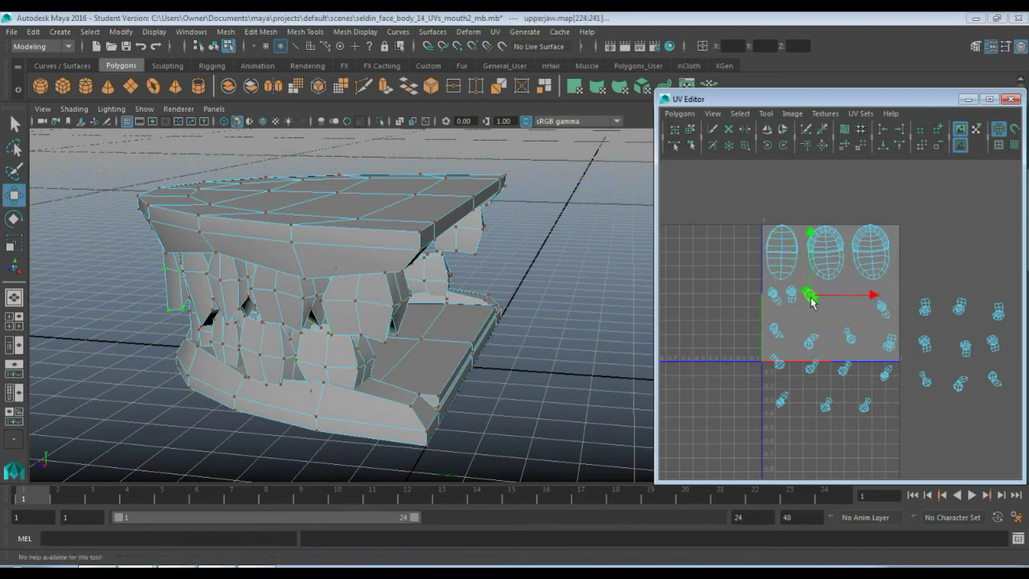
click(881, 311)
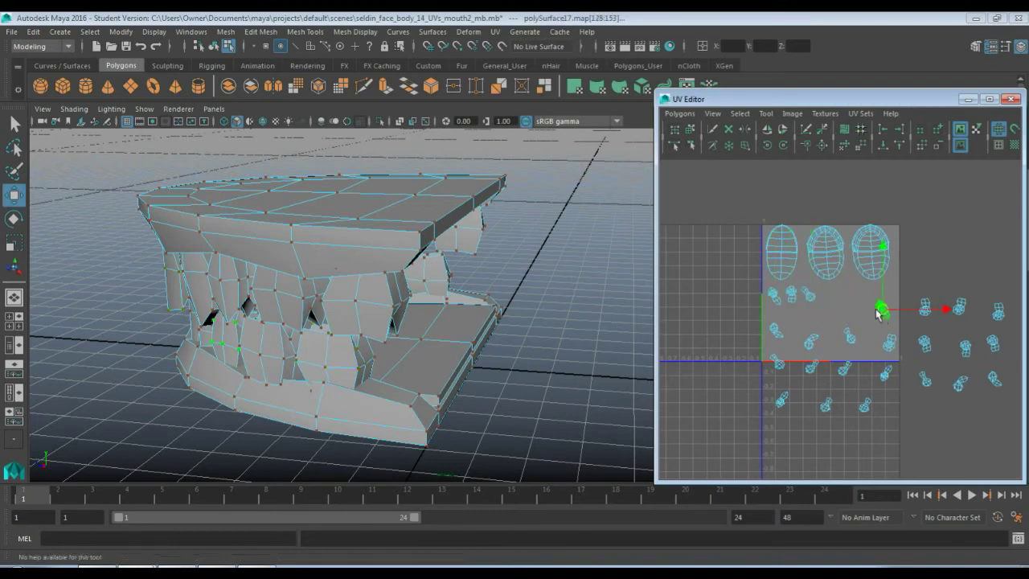
drag(881, 312, 824, 296)
Step: Bring the three outlying tooth shells of the first row inside the tile and add them to the packed row
click(925, 312)
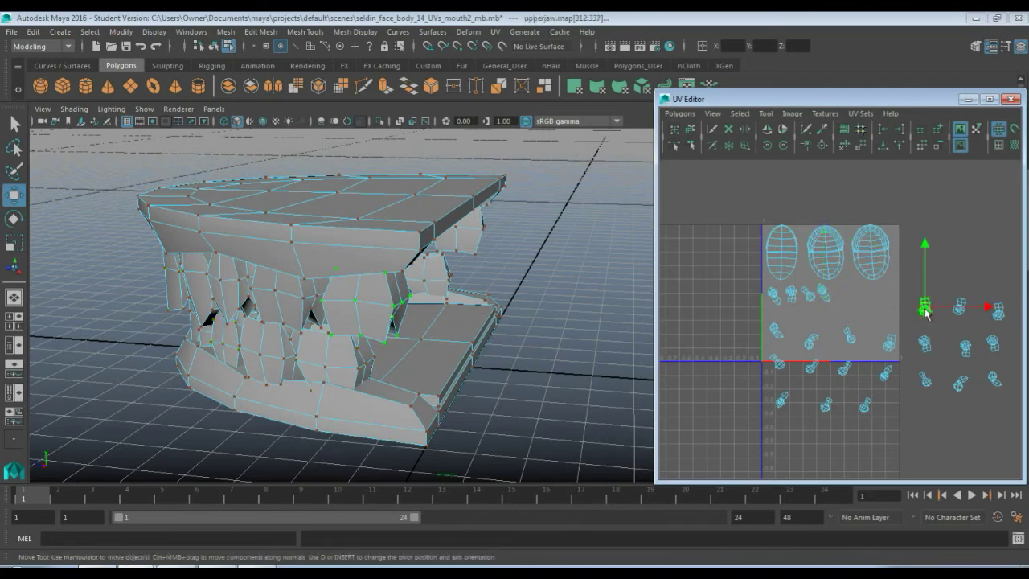
drag(924, 312, 842, 299)
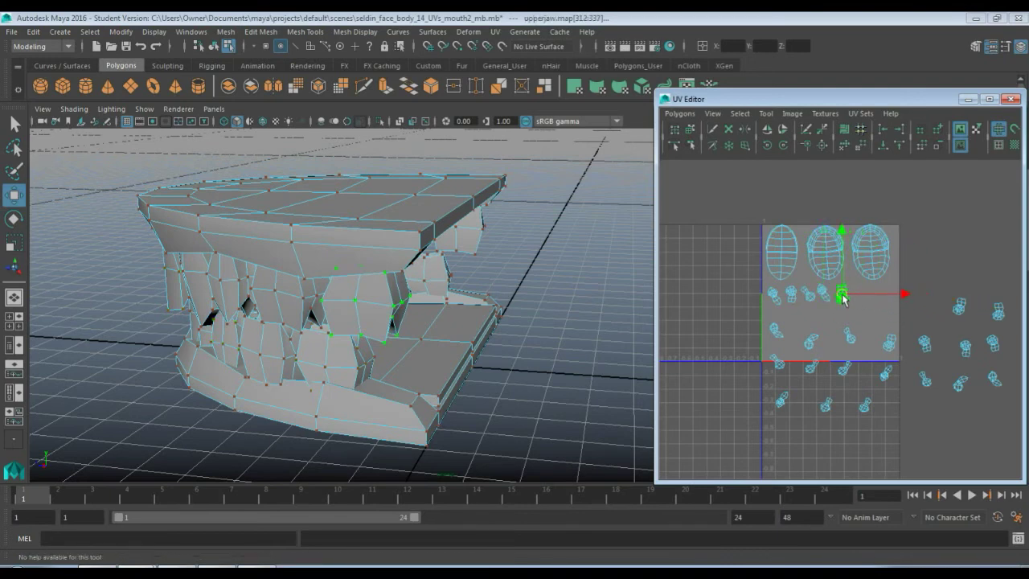
click(962, 309)
drag(961, 309, 858, 297)
click(997, 313)
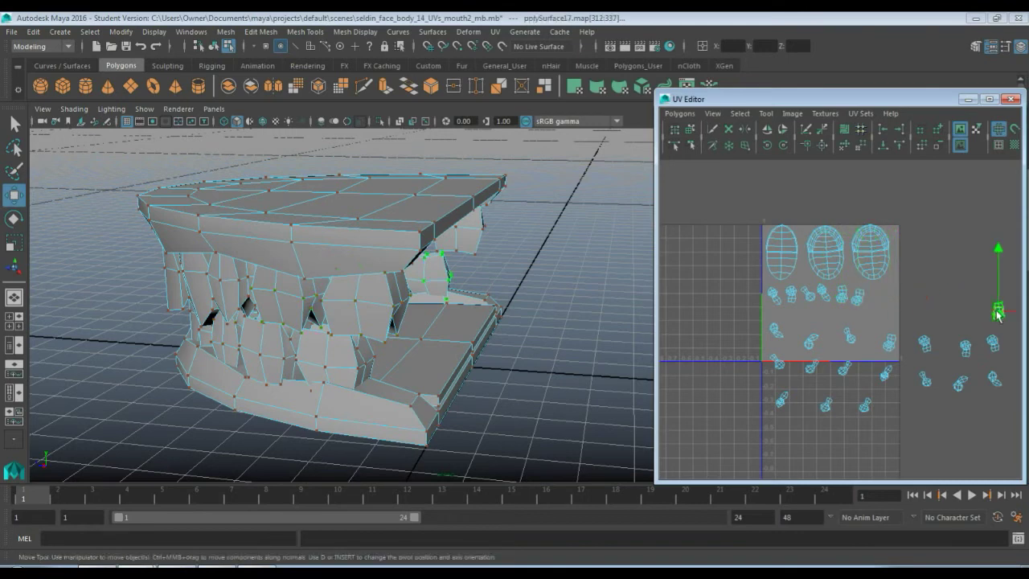
drag(997, 313, 878, 304)
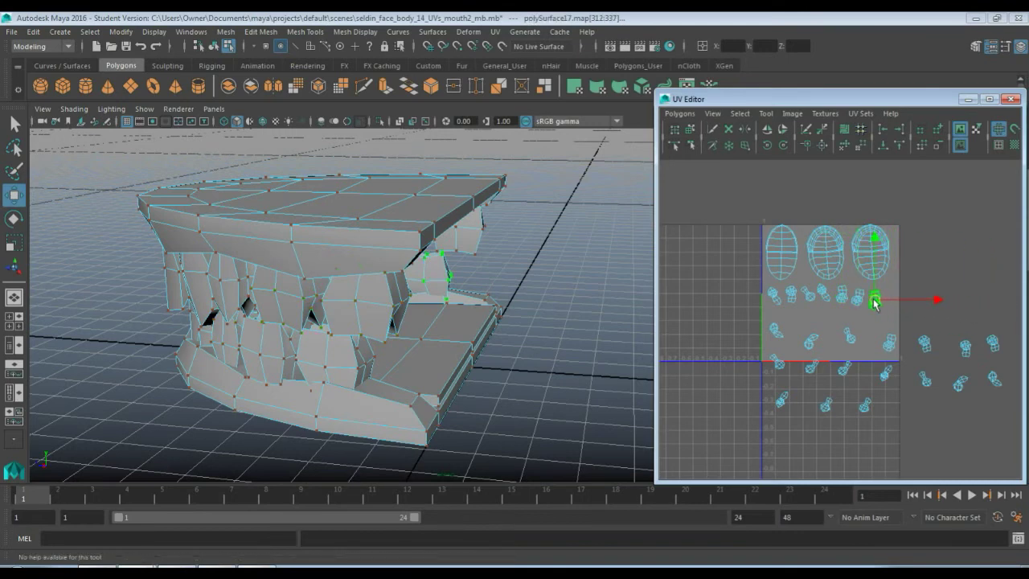
Step: Pack the next four tooth shells into a tight second row below the first, starting at the tile's left edge
click(774, 329)
drag(774, 329, 788, 313)
click(810, 341)
click(851, 338)
drag(856, 343, 817, 324)
click(890, 346)
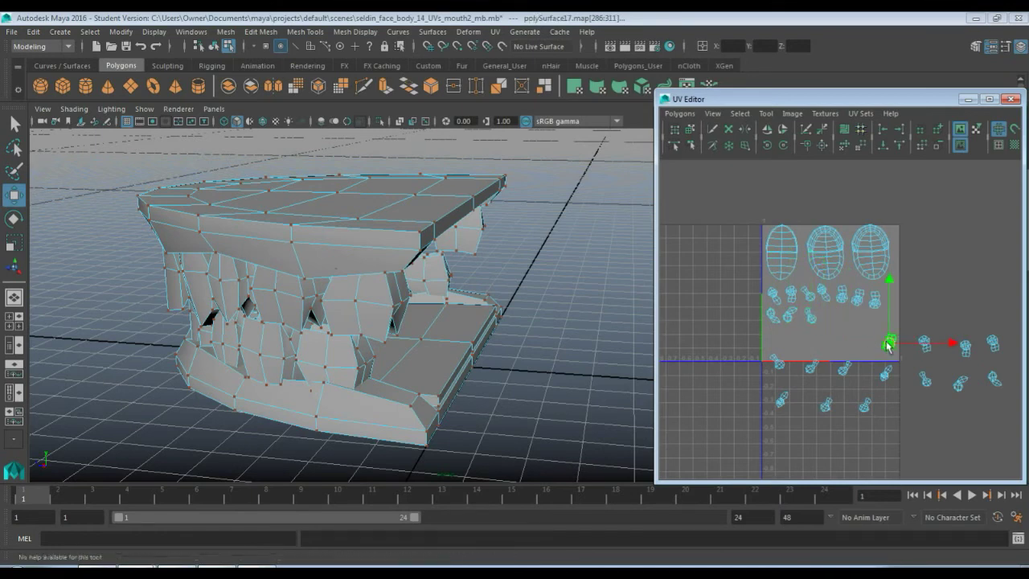
drag(890, 346, 829, 322)
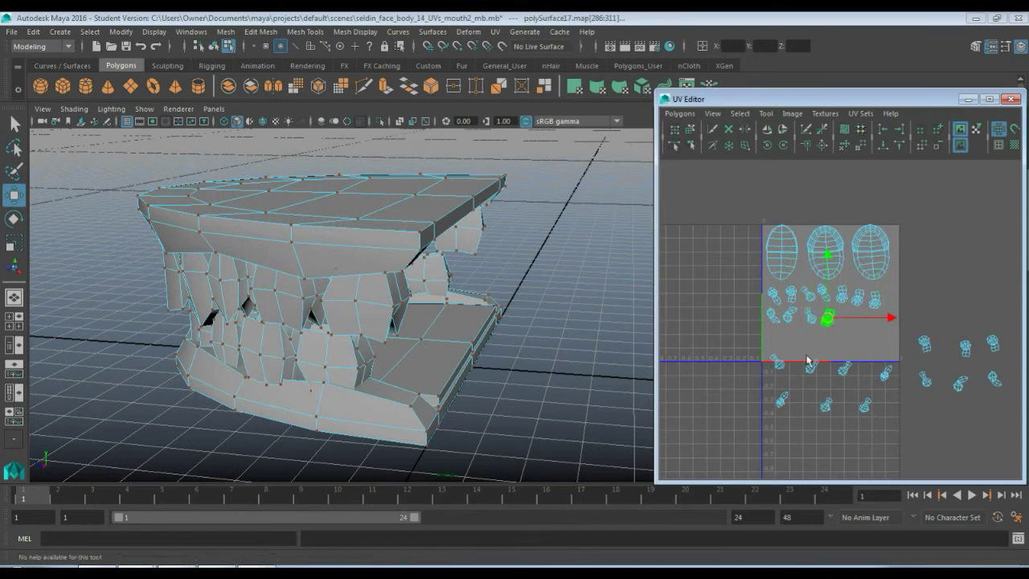
Step: Move the upper three tooth shells from outside the tile into the second row, filling it to the tile's right edge
click(925, 345)
drag(925, 345, 849, 320)
click(962, 347)
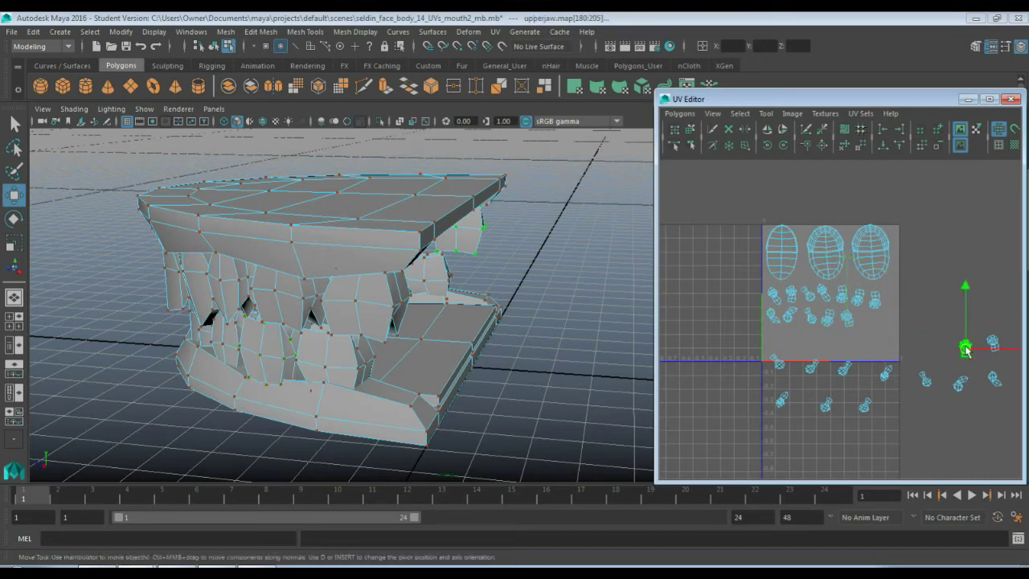
drag(963, 347, 868, 324)
click(990, 346)
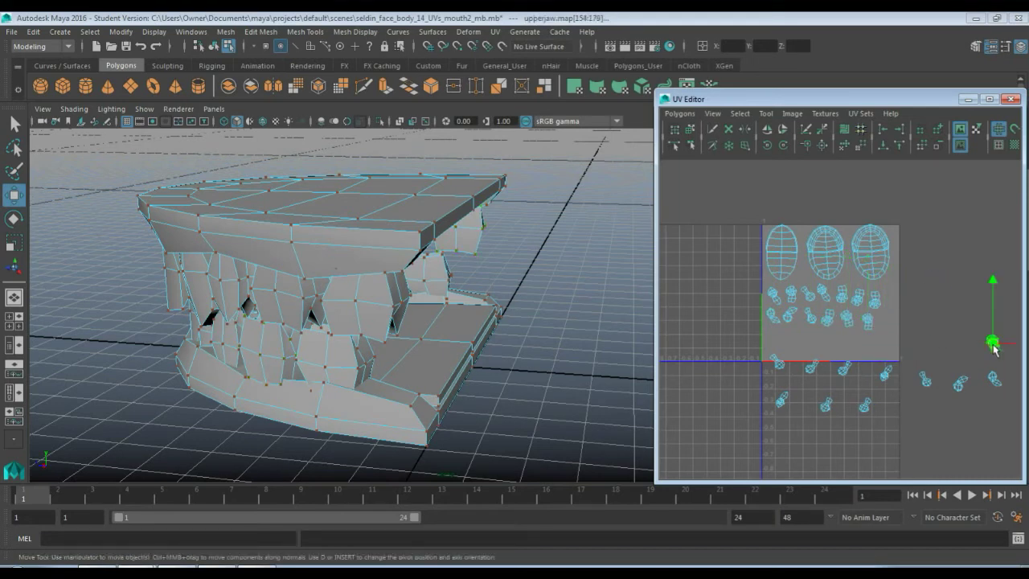
drag(991, 346, 887, 324)
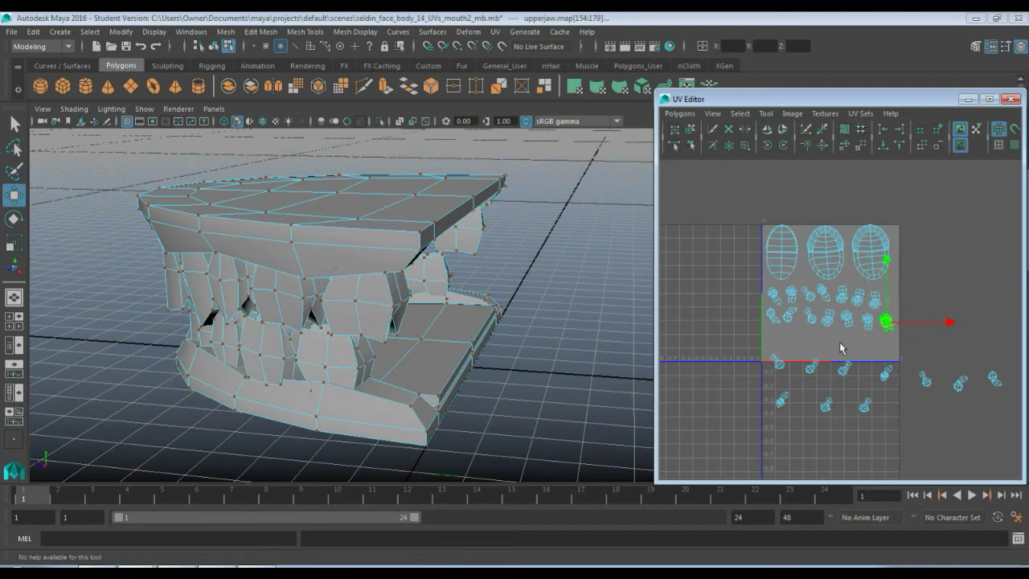
Step: Move the four tooth shells lying along the tile's bottom edge inside it, starting a third packed row at the left
click(778, 361)
drag(778, 361, 795, 332)
click(814, 367)
click(854, 369)
drag(853, 370, 822, 336)
click(892, 375)
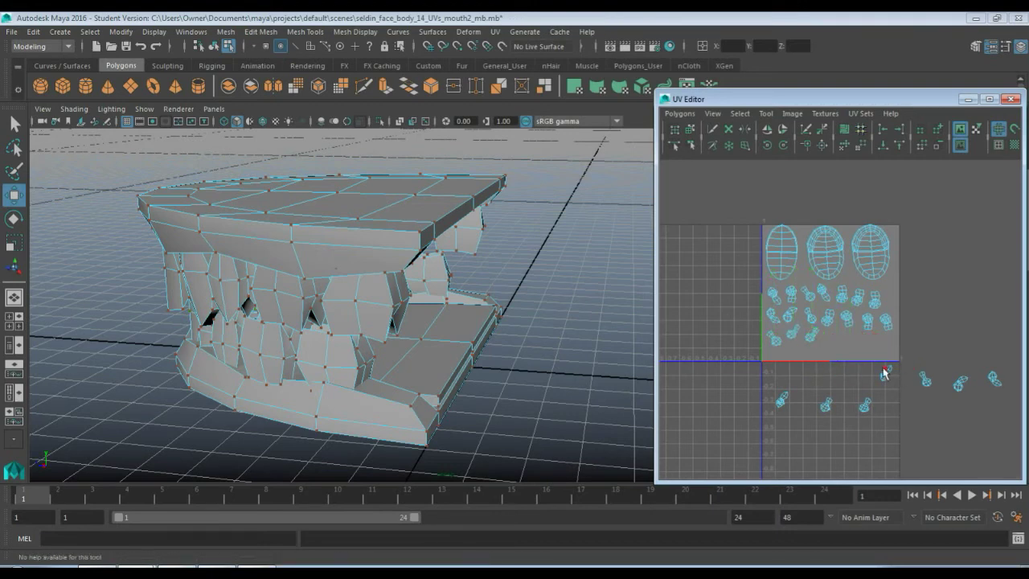
click(887, 373)
drag(886, 373, 832, 338)
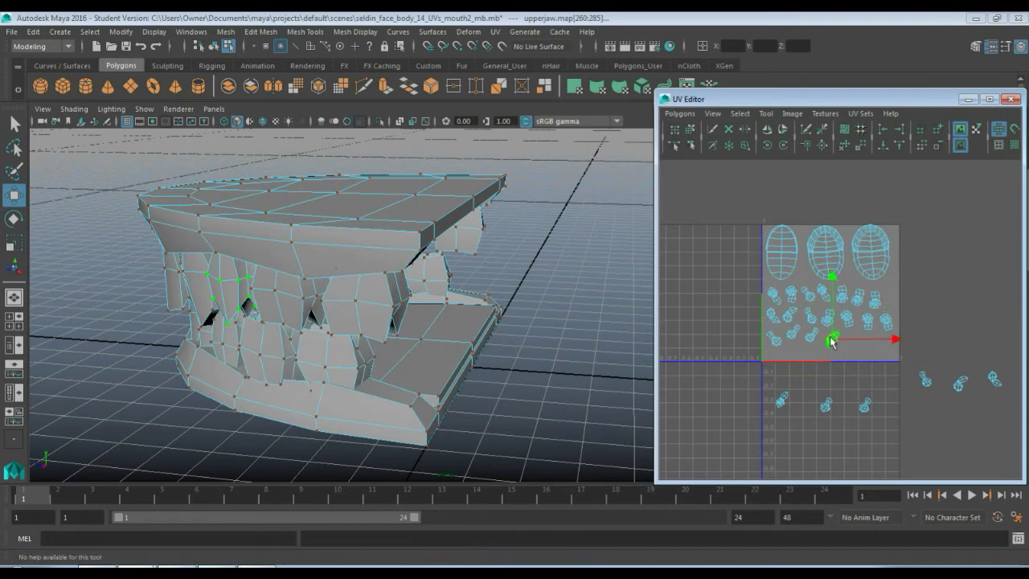
Step: Bring the three remaining tooth shells beyond the tile's right edge inside it to complete the third row
click(926, 383)
drag(930, 386, 855, 347)
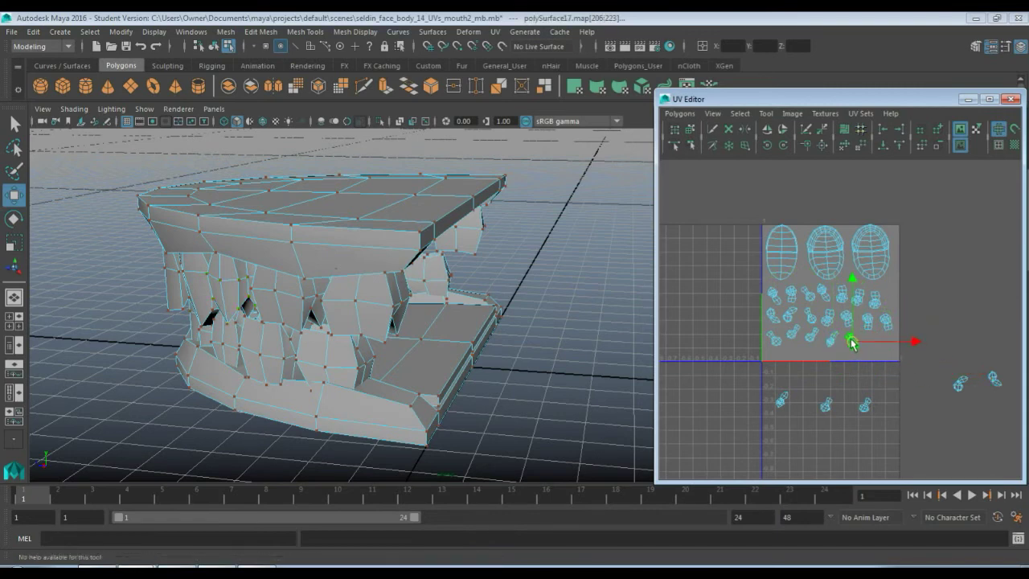
click(959, 384)
drag(959, 384, 871, 344)
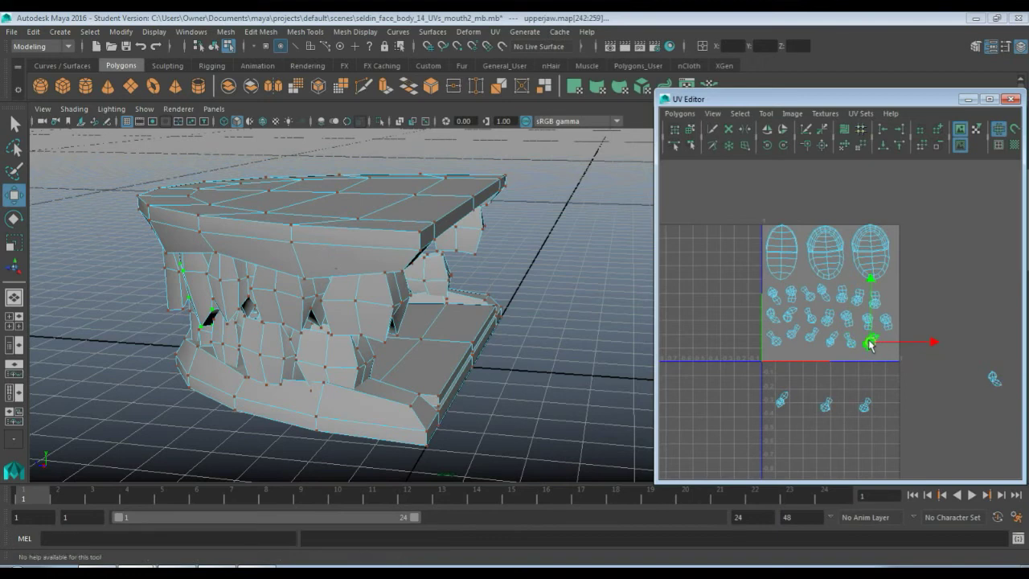
click(994, 380)
drag(993, 380, 893, 347)
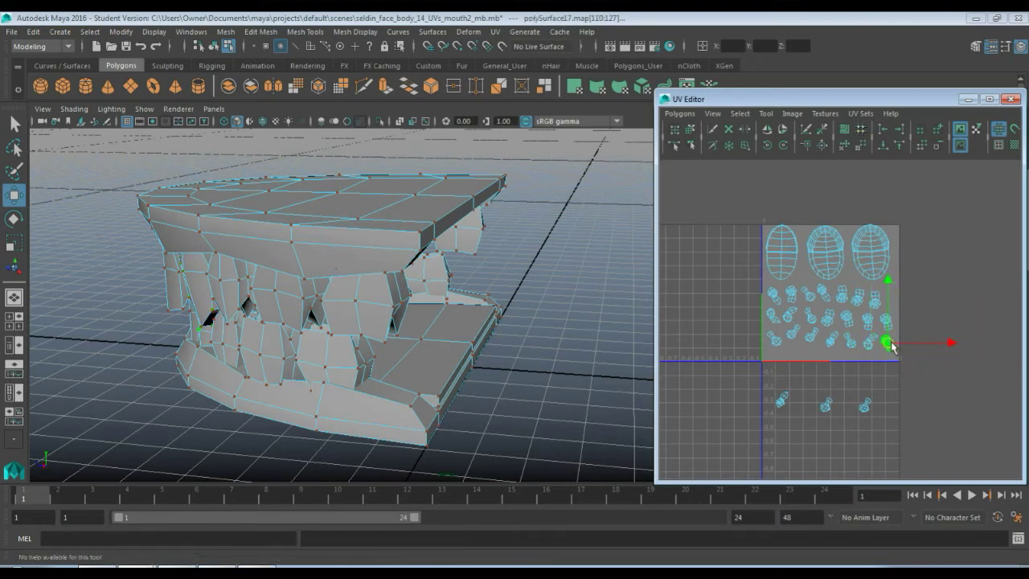
Step: Move the last three tooth shells from below the tile into a short fourth row just above its bottom edge
scroll(895, 374, up, 3)
alt+middle_drag(874, 382, 915, 254)
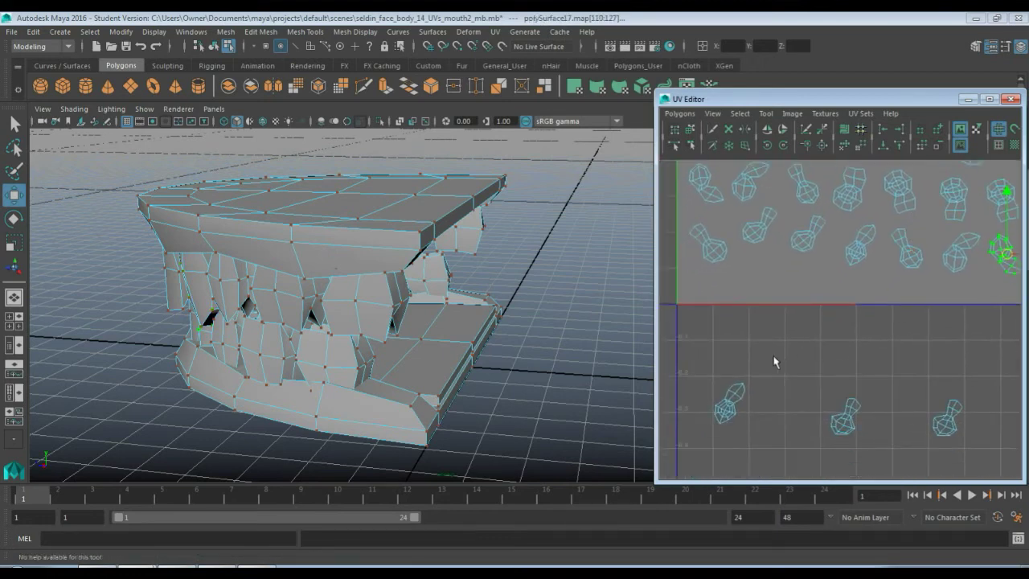
drag(696, 362, 750, 279)
drag(784, 333, 888, 455)
drag(848, 416, 787, 281)
drag(909, 336, 826, 281)
scroll(898, 351, down, 5)
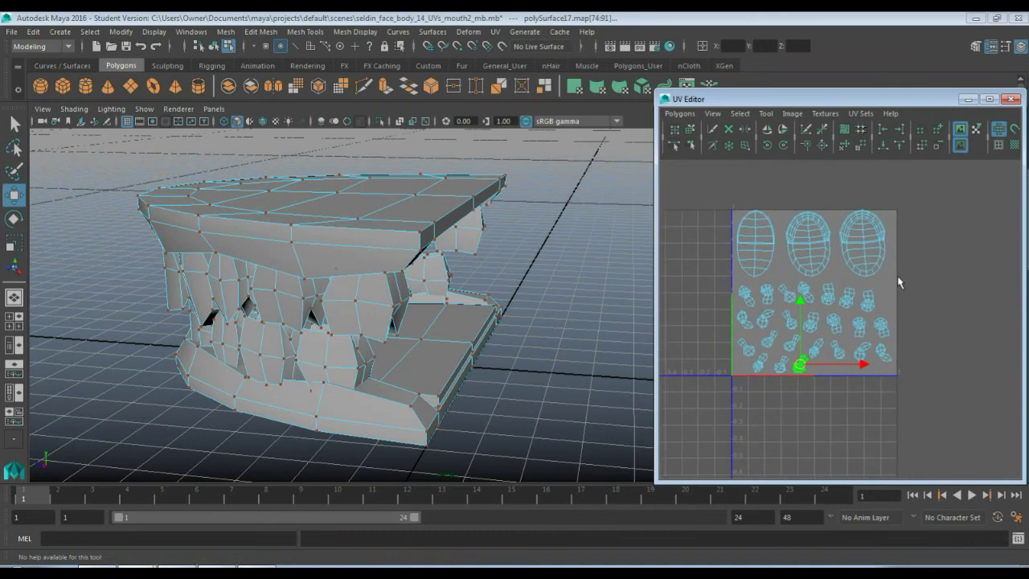
Step: Select all UVs of the mouth and open the UV Snapshot options
right_drag(886, 274, 934, 270)
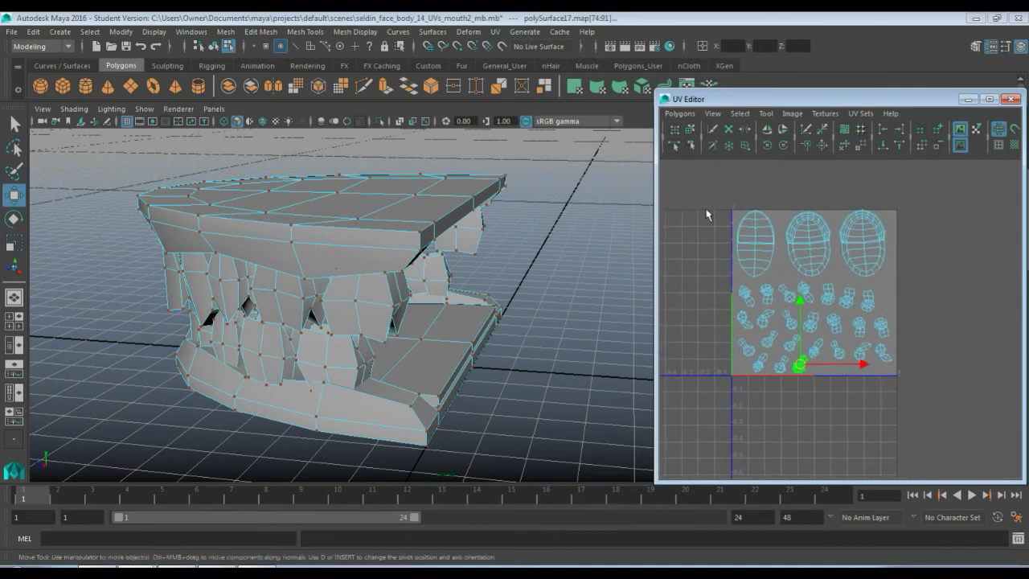
drag(715, 179, 965, 460)
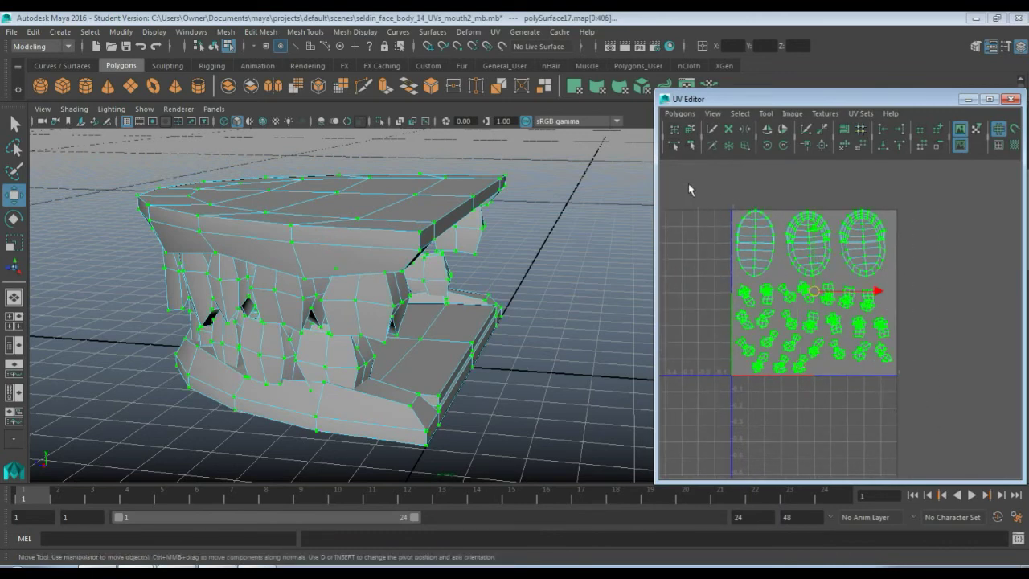
click(679, 114)
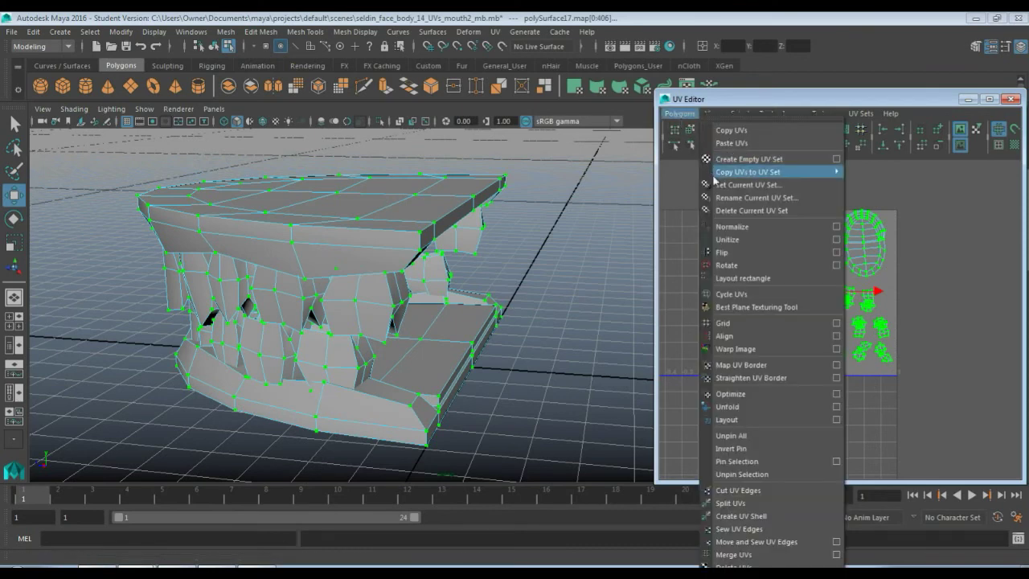
click(752, 577)
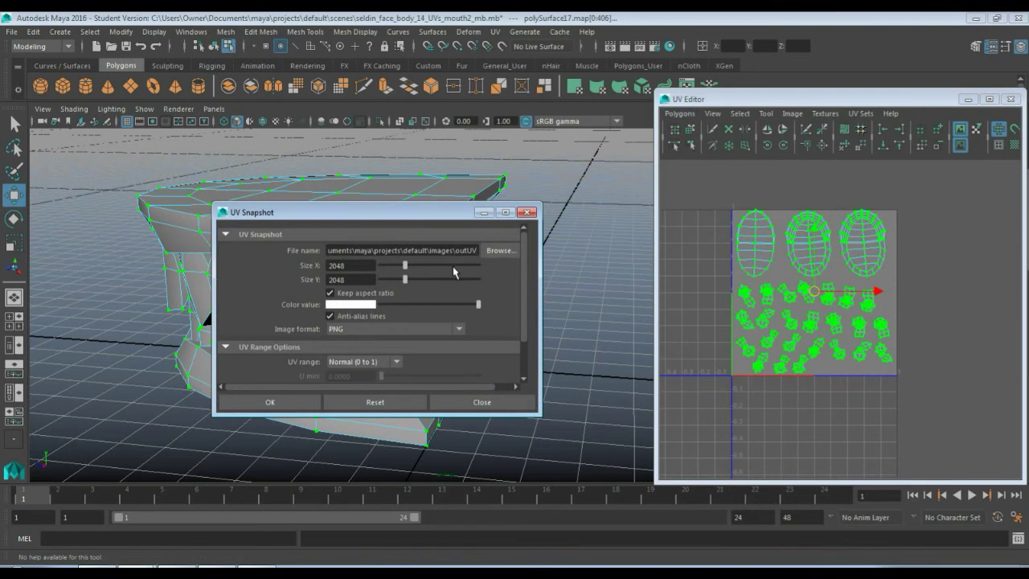
Step: Export the UV snapshot as teeth2 in the project's images folder, keeping the PNG format and 2048 x 2048 size
key(BackSpace)
key(BackSpace)
key(BackSpace)
key(BackSpace)
key(BackSpace)
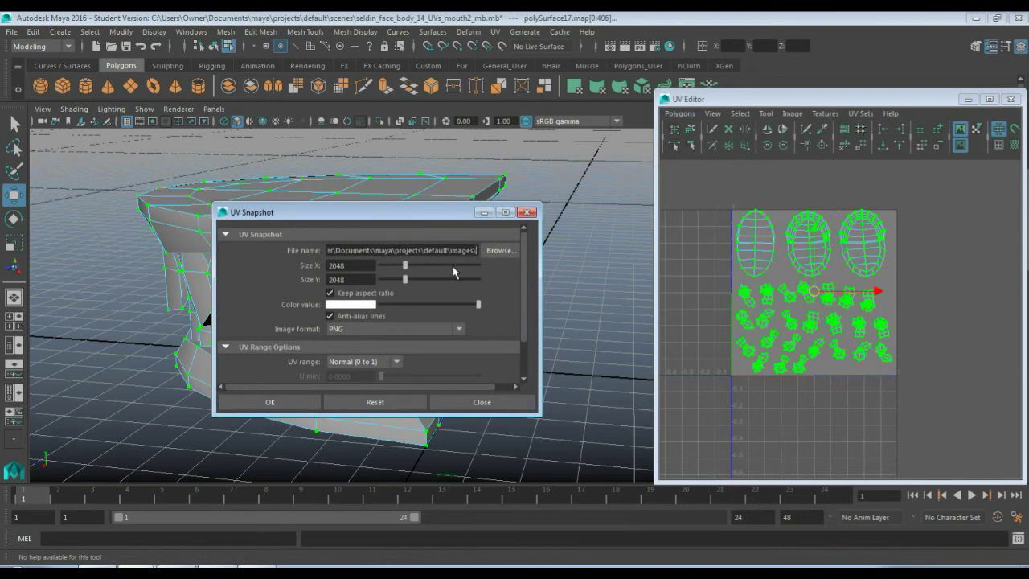
text(te)
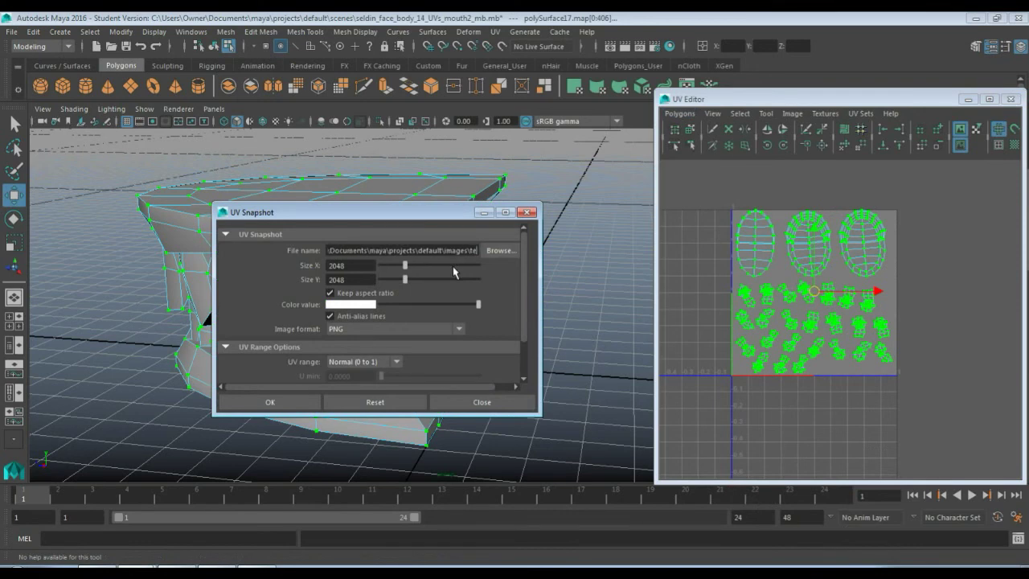
text(eth2)
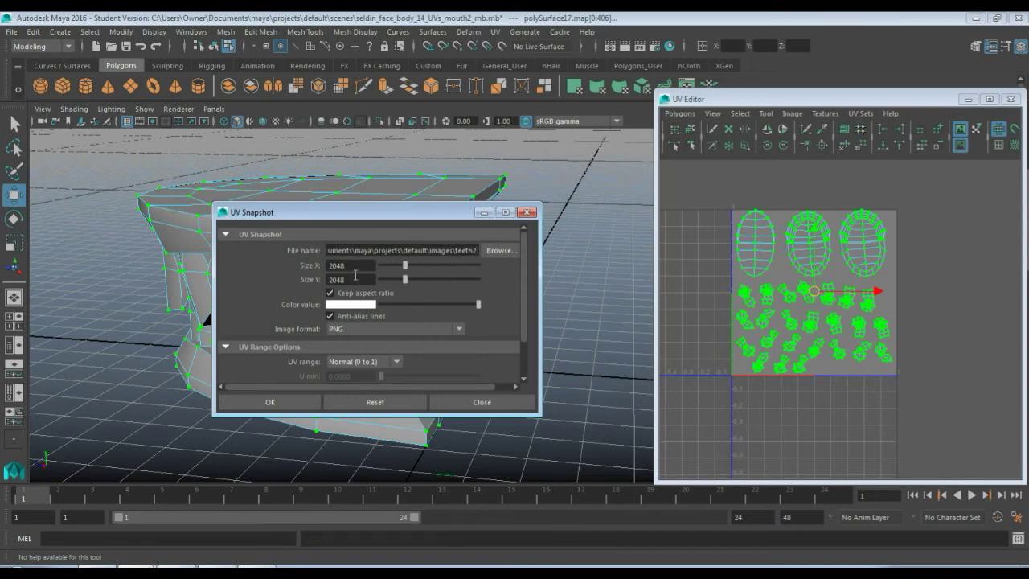
click(387, 328)
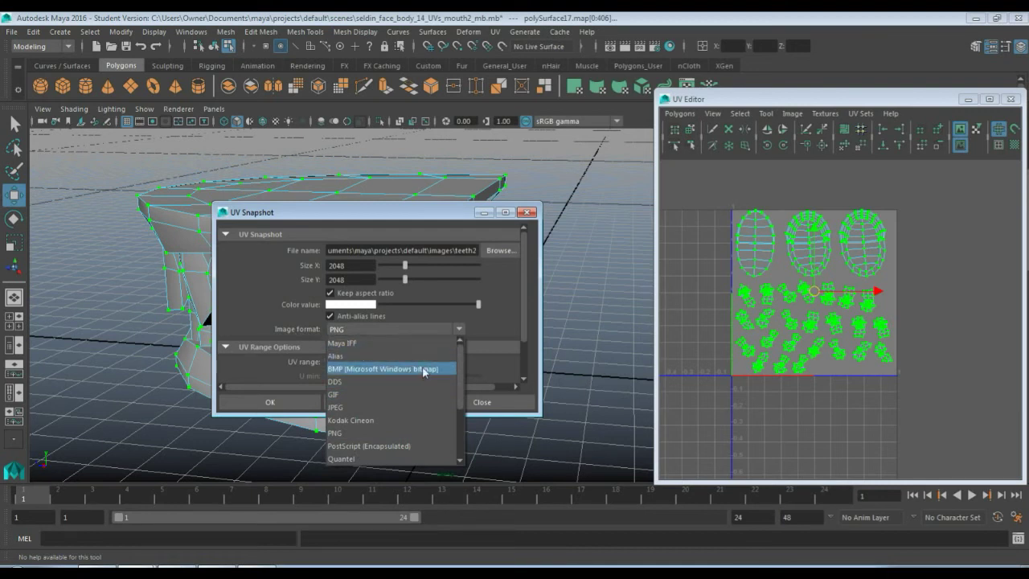
click(487, 334)
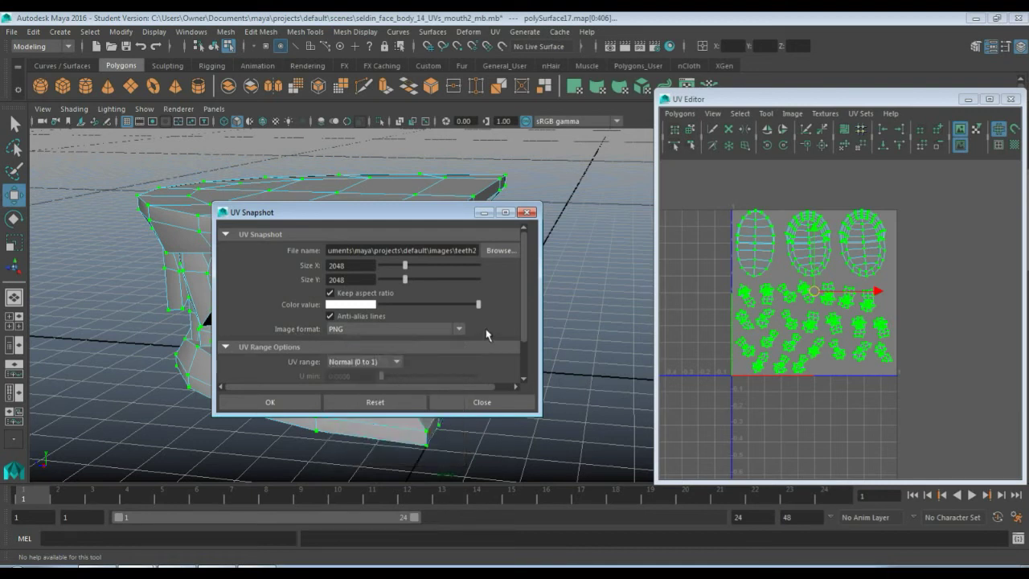
click(270, 402)
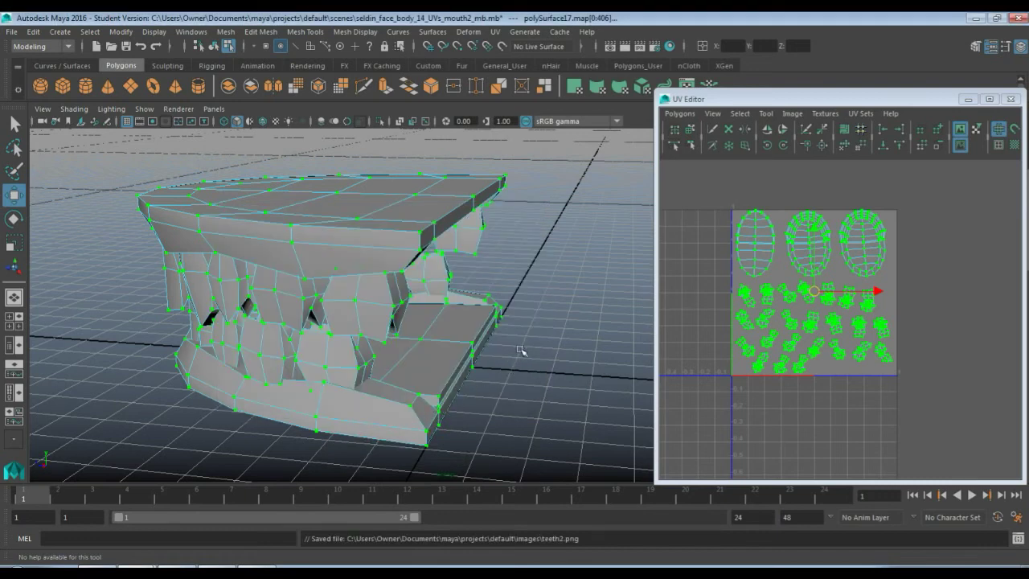
Step: Save the scene, accepting the student version notice, and return the mouth to object mode with nothing selected
click(12, 31)
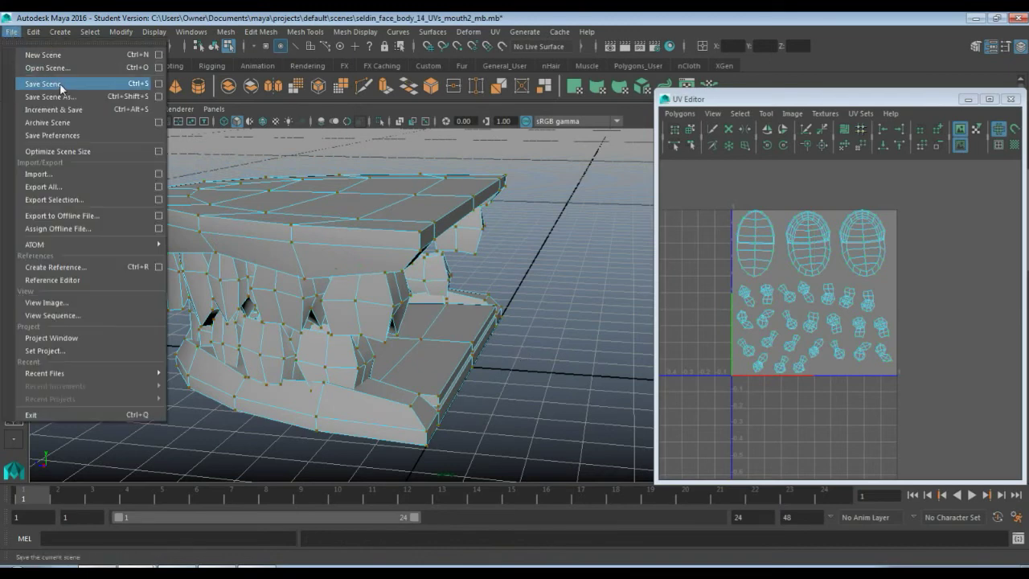
click(63, 84)
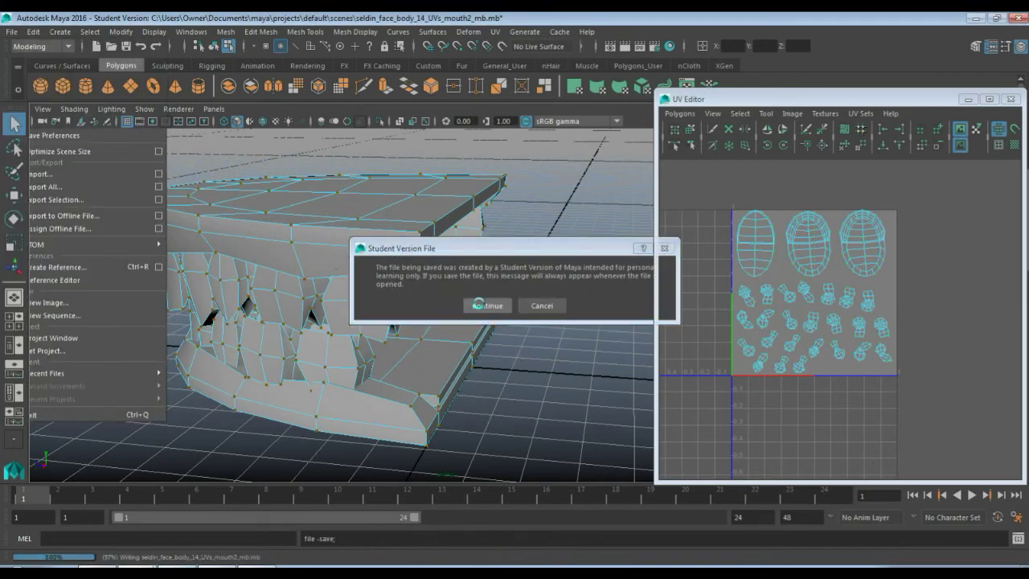
click(482, 304)
right_drag(393, 240, 437, 211)
click(530, 341)
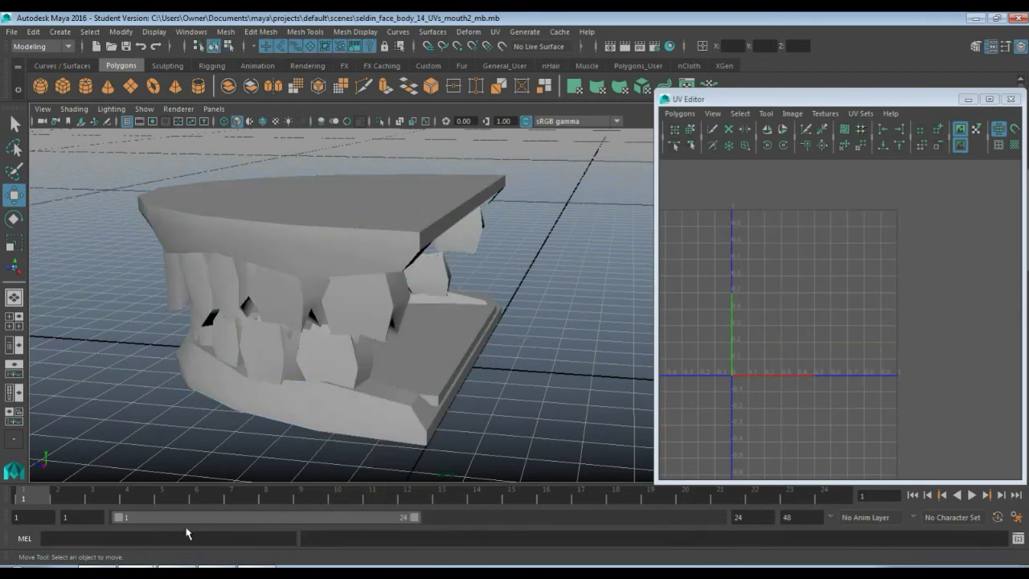
Step: Switch to Photoshop and start a new document named Teeth_TextureMap2
click(139, 573)
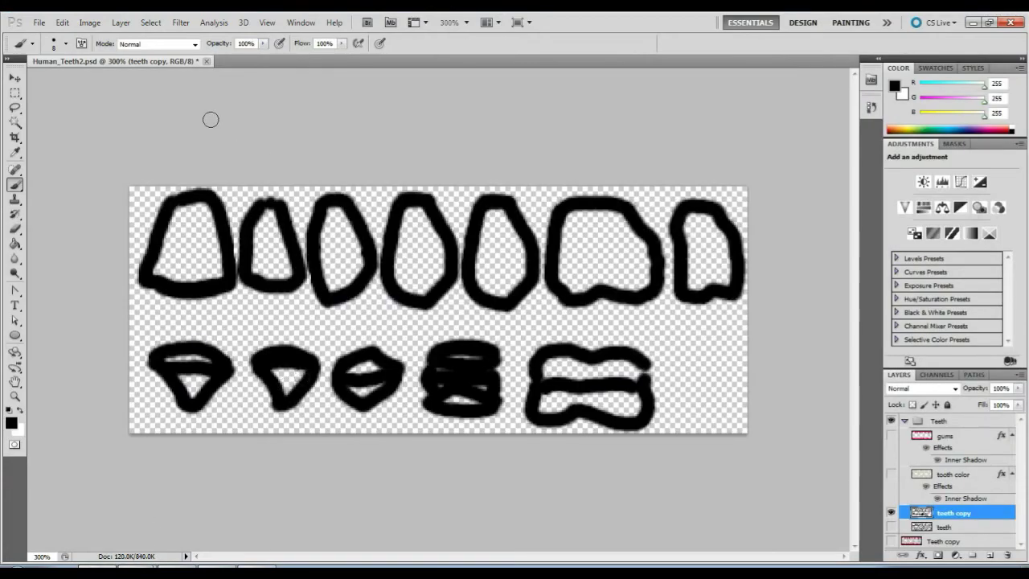
right_click(252, 63)
click(300, 114)
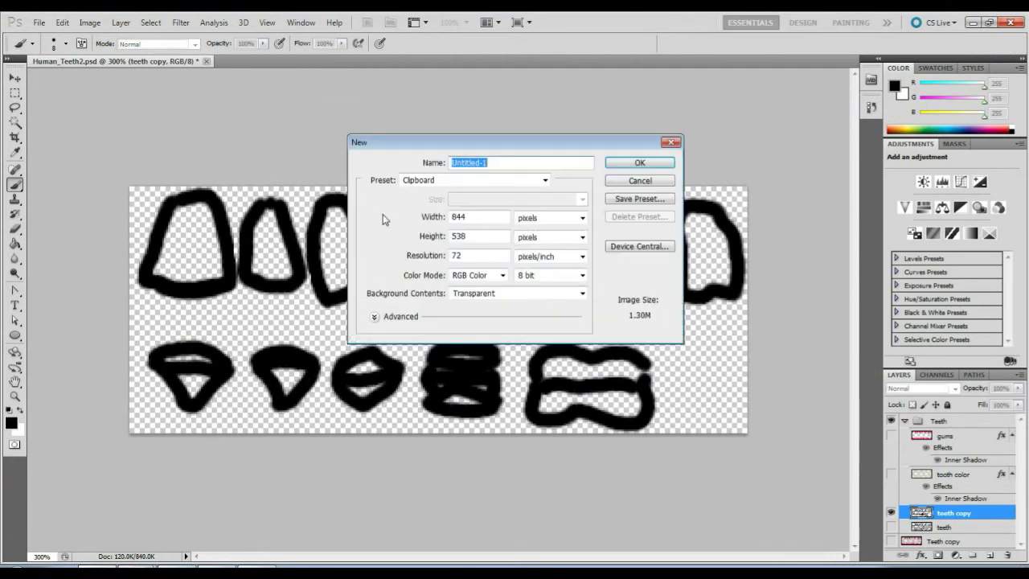
text(Teeth_TextureMap2)
key(Tab)
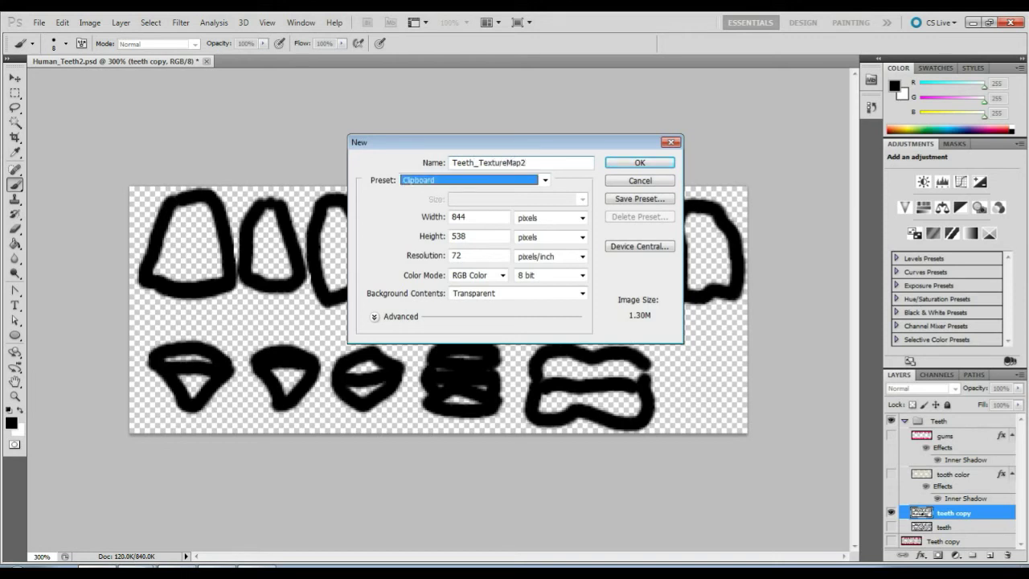
Step: Create the new document at 2048 x 2048 pixels and 300 pixels/inch with a transparent background
key(Tab)
key(Tab)
key(shift+Tab)
text(2048)
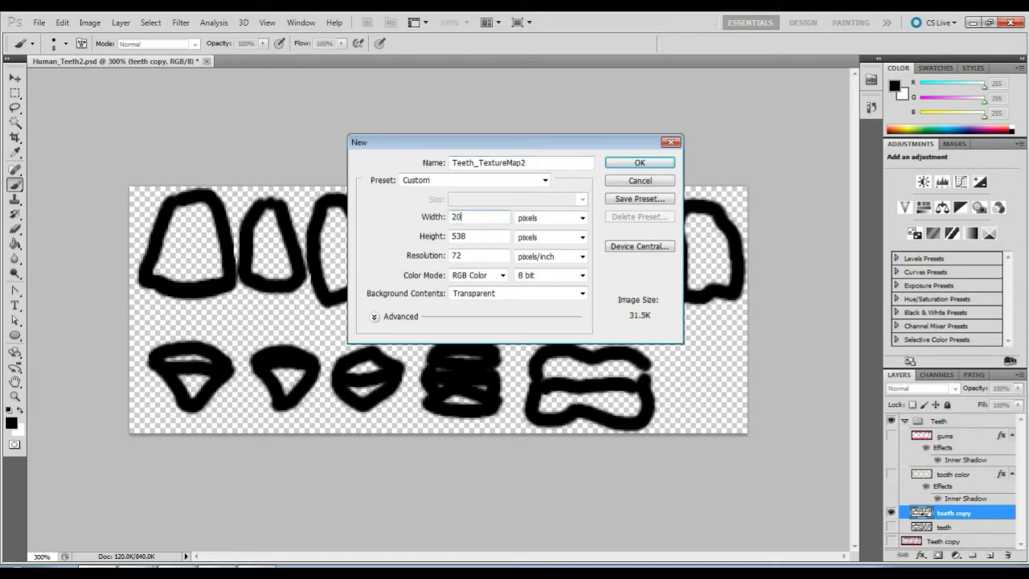
key(Tab)
key(Tab)
text(2048)
key(Tab)
key(Tab)
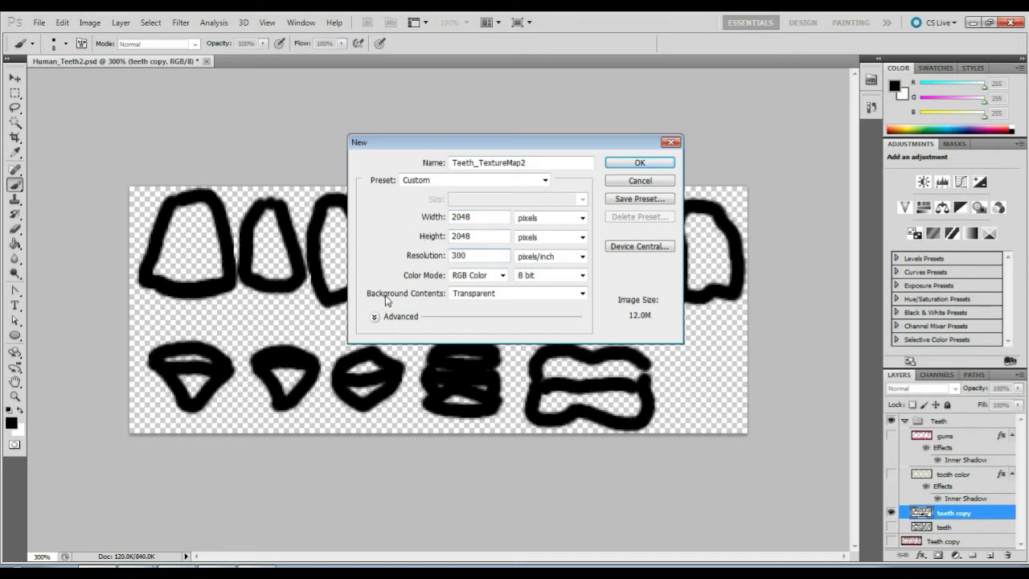
click(376, 316)
click(626, 164)
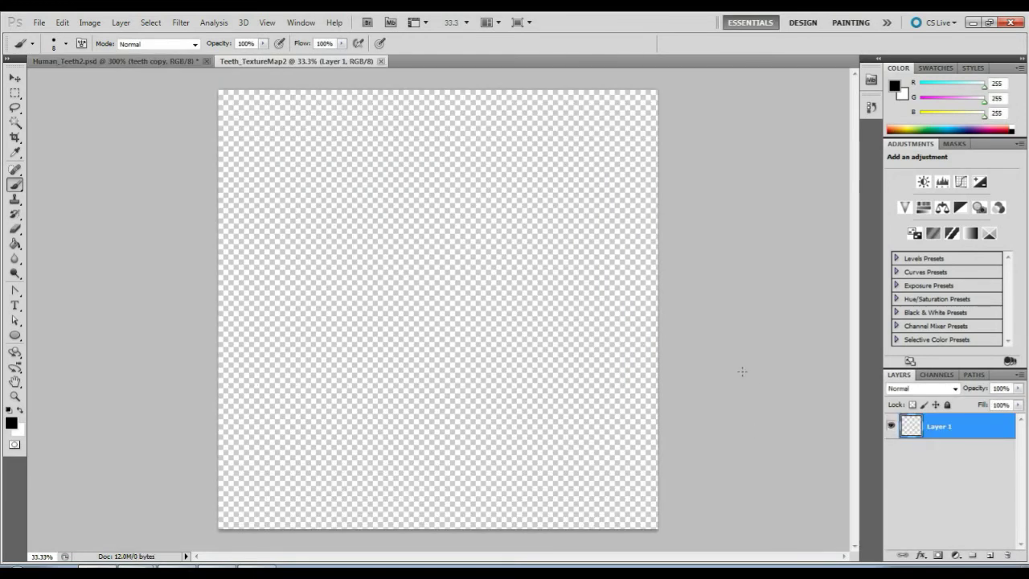
Step: Fill Layer 1 of the texture map with black using the Paint Bucket tool
click(15, 243)
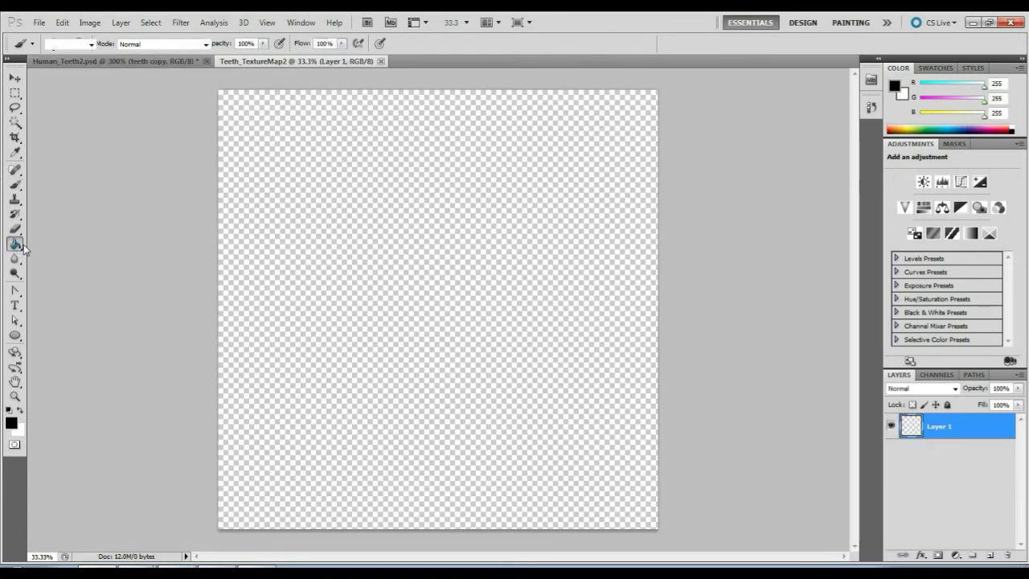
click(340, 324)
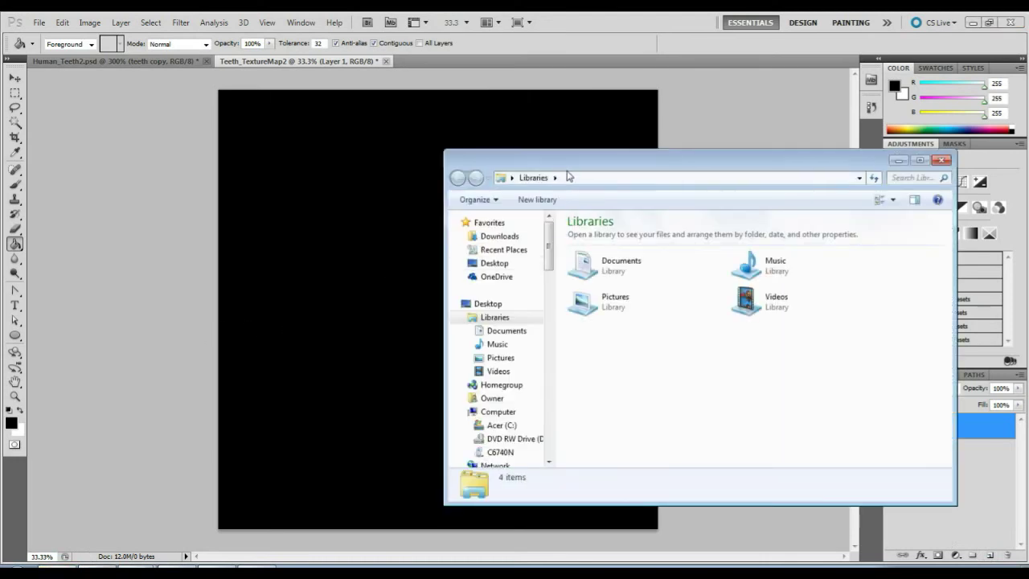
Step: Place teeth2.png from the Maya default project's images folder into the Teeth_TextureMap2 document as a new layer
drag(555, 163, 409, 134)
double_click(472, 237)
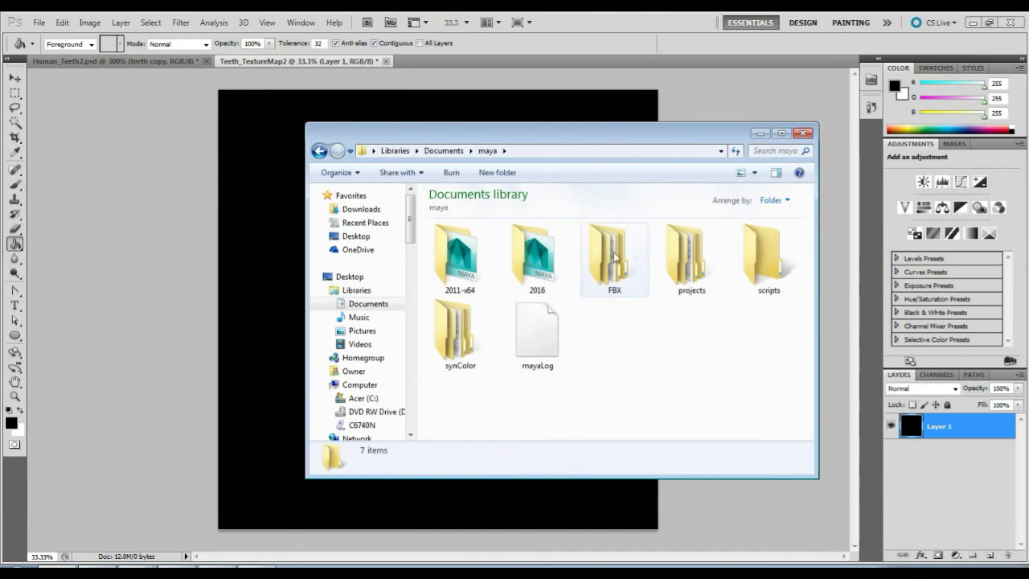
double_click(703, 262)
double_click(477, 251)
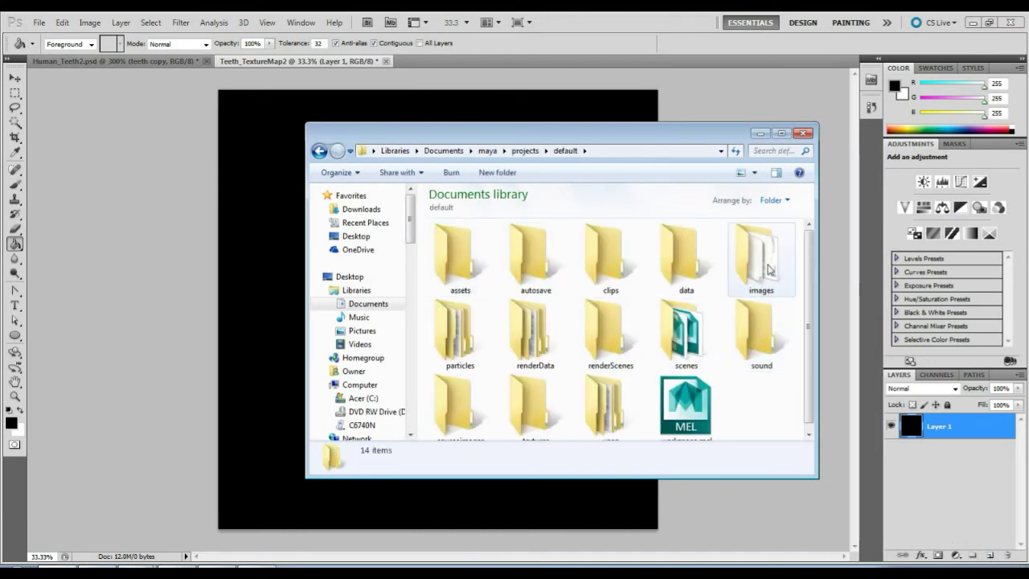
double_click(769, 267)
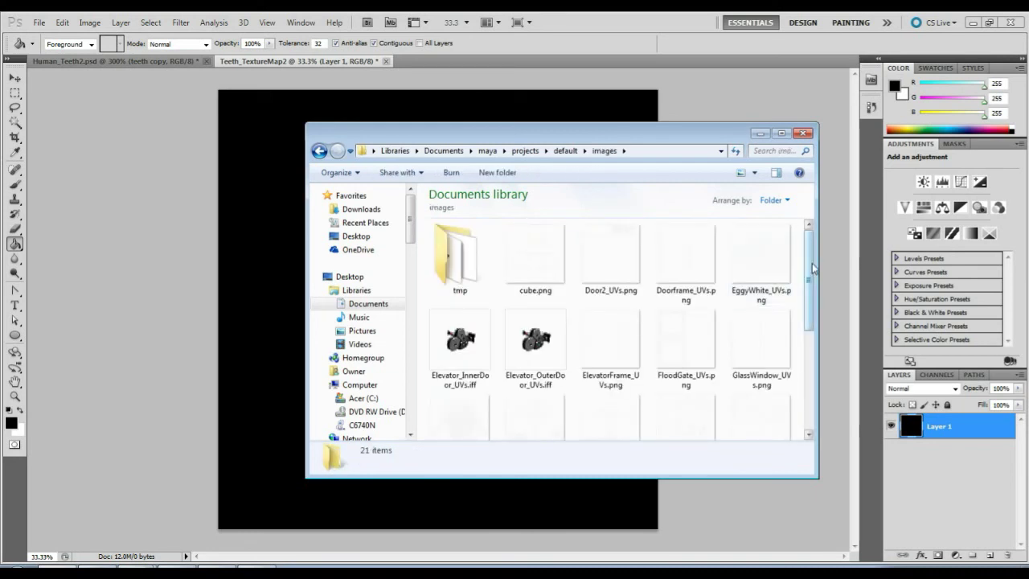
scroll(811, 268, down, 5)
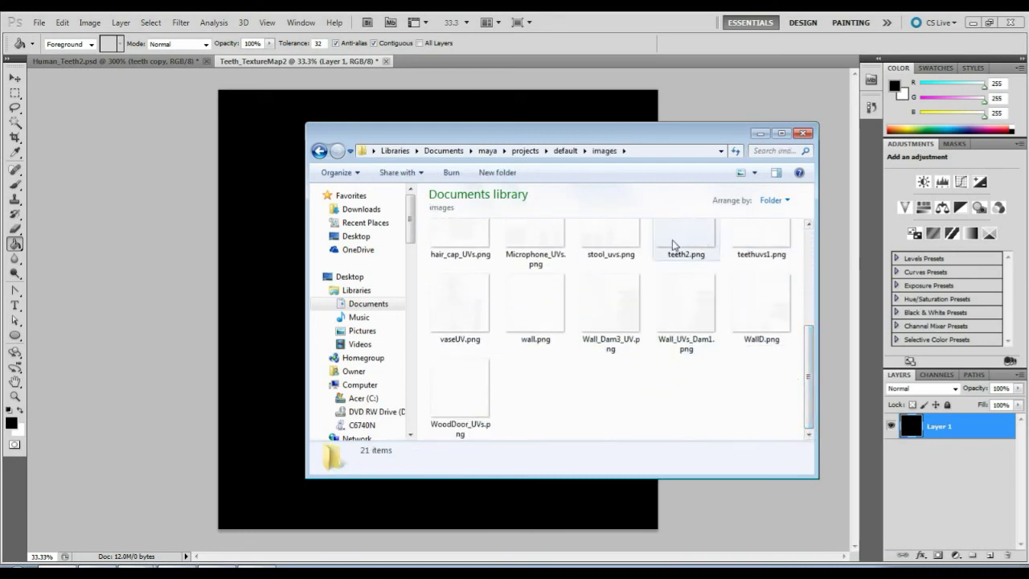
drag(682, 242, 455, 301)
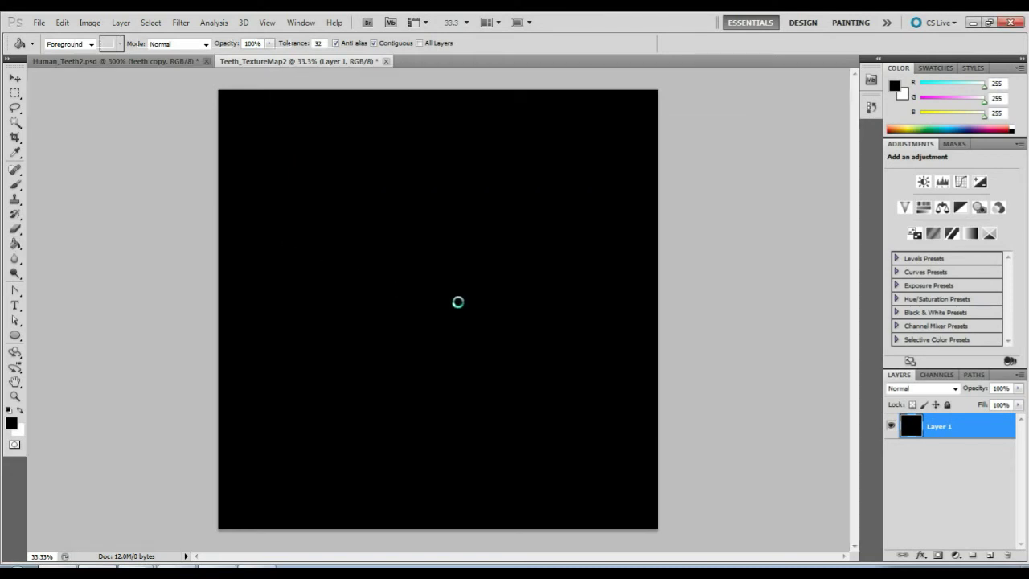
click(646, 43)
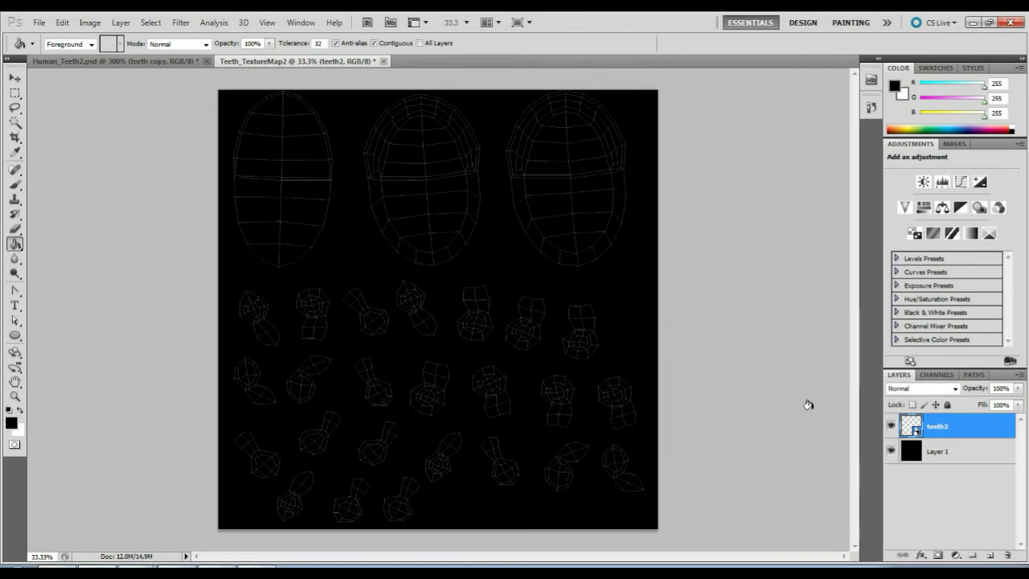
Step: Add a new layer directly above the black Layer 1 and name it color
click(957, 453)
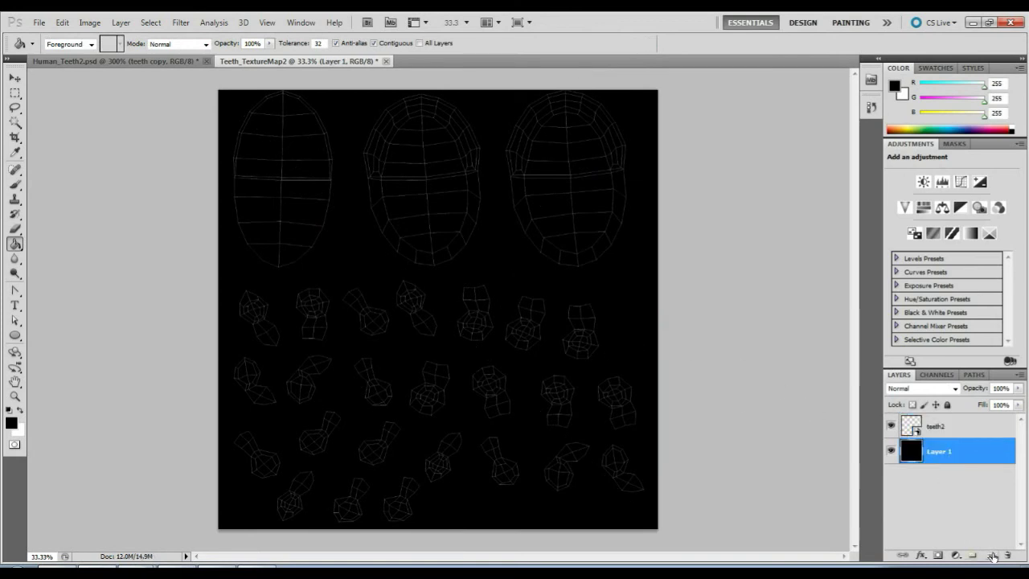
click(994, 556)
double_click(940, 452)
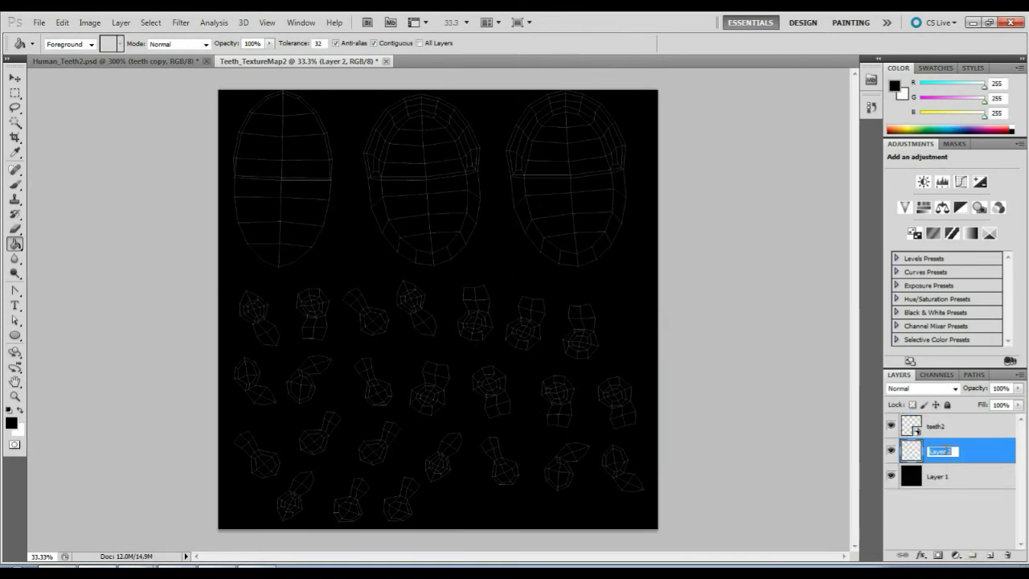
text(color)
key(Return)
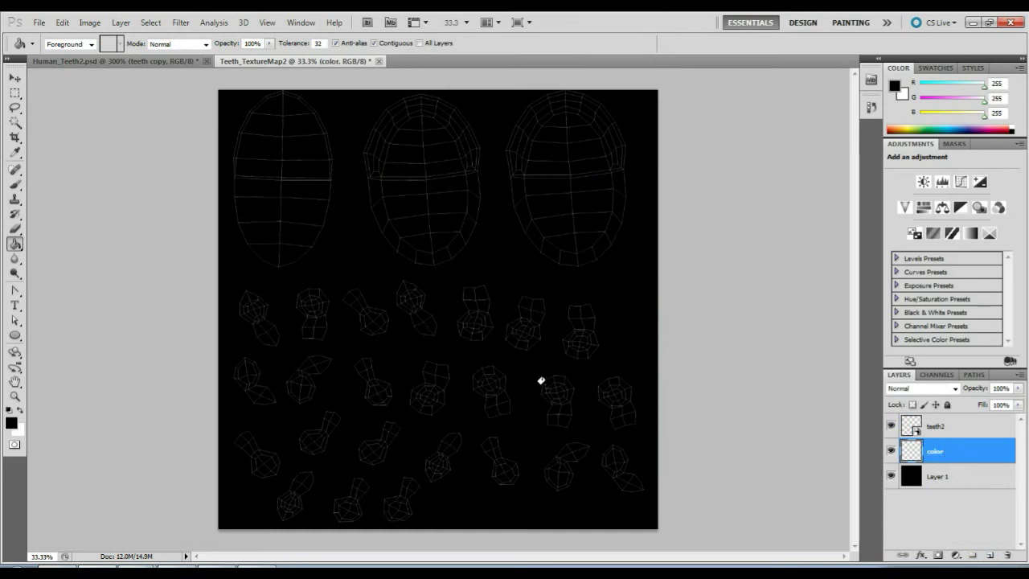
Step: In Human_Teeth2.psd, collapse and hide the Teeth group and show the Teeth copy layer
click(139, 63)
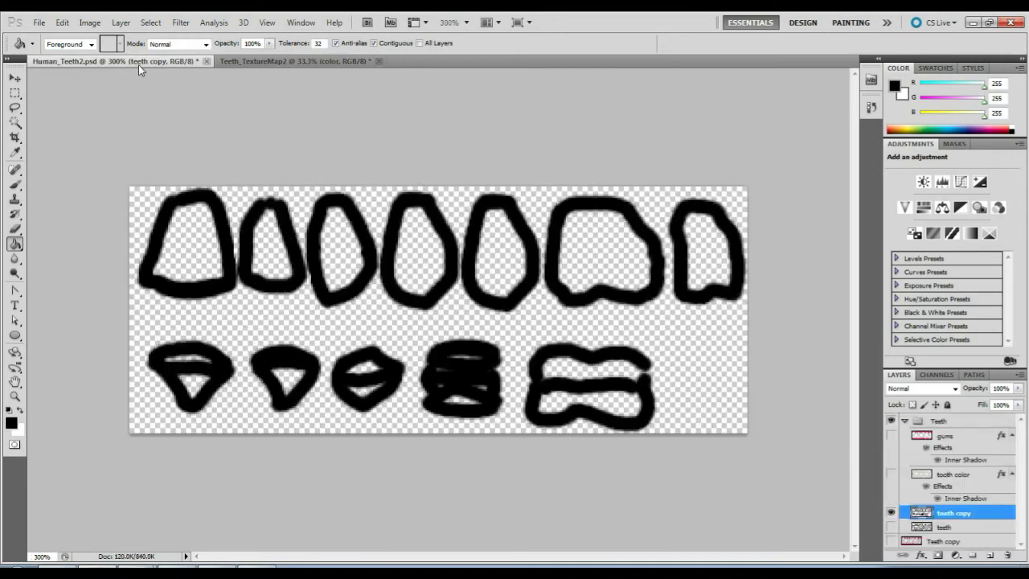
click(906, 421)
click(891, 421)
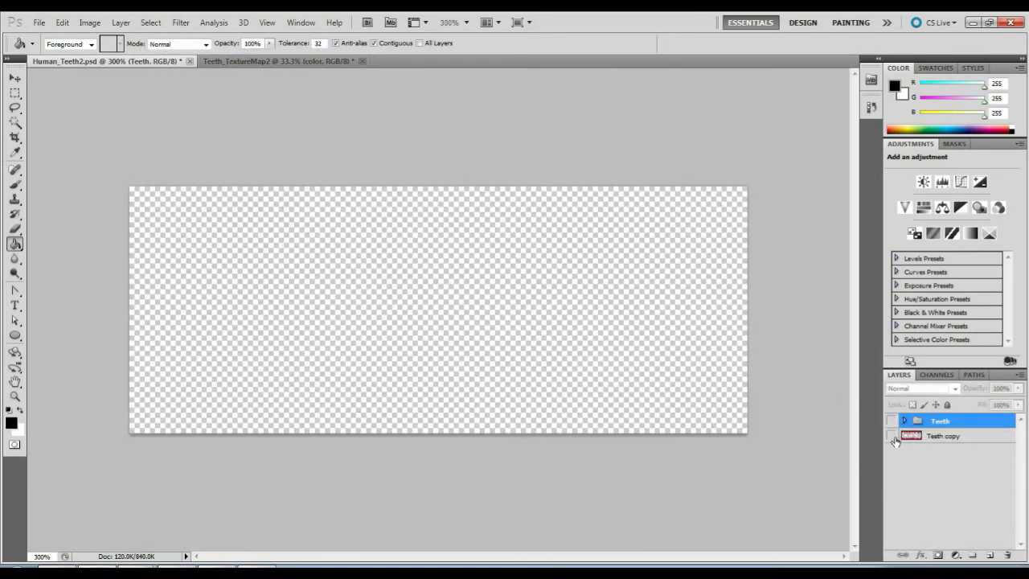
click(890, 435)
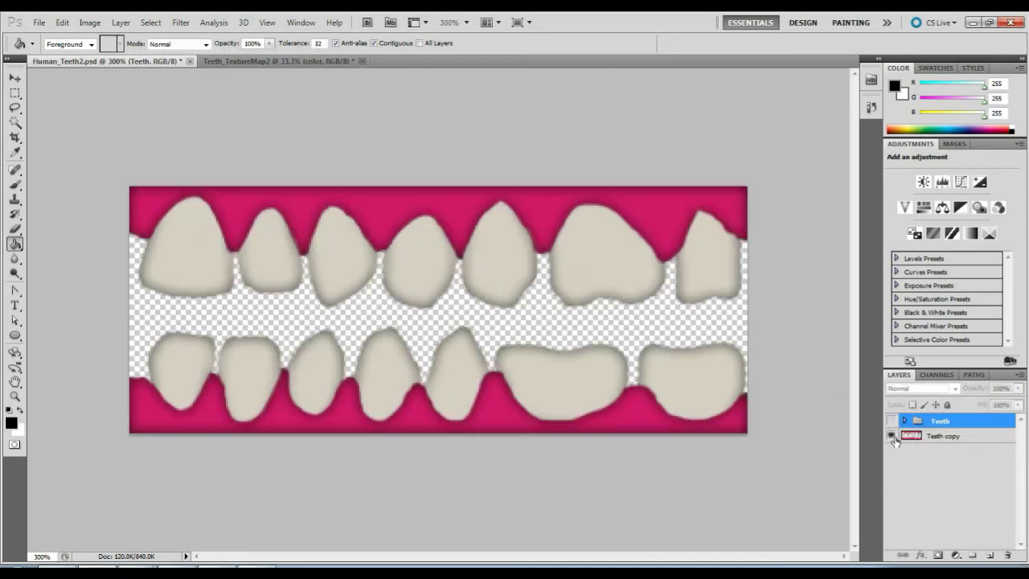
Step: Sample the gum pink as the foreground colour and the tooth beige as the background colour with the Eyedropper
click(15, 152)
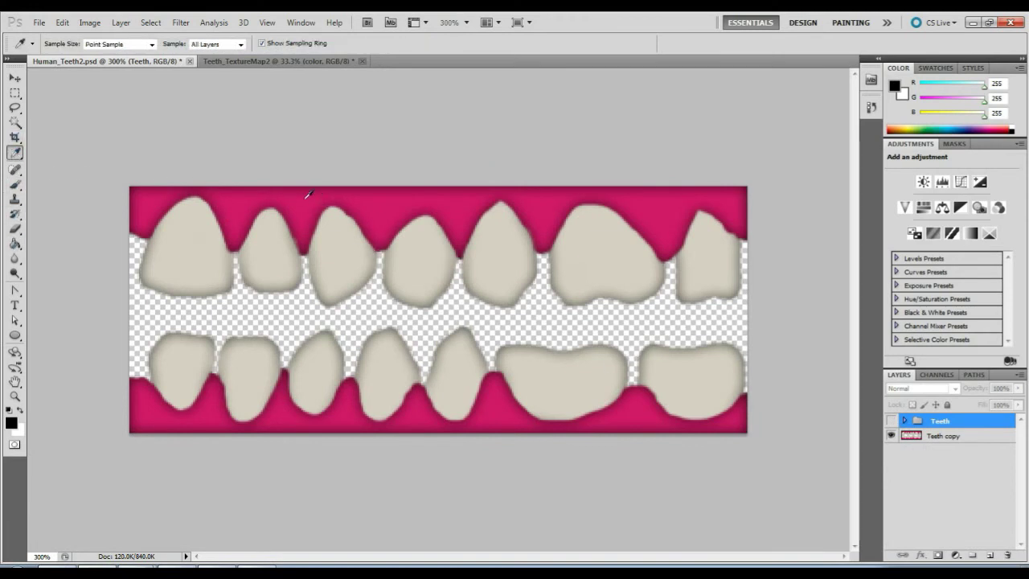
click(303, 205)
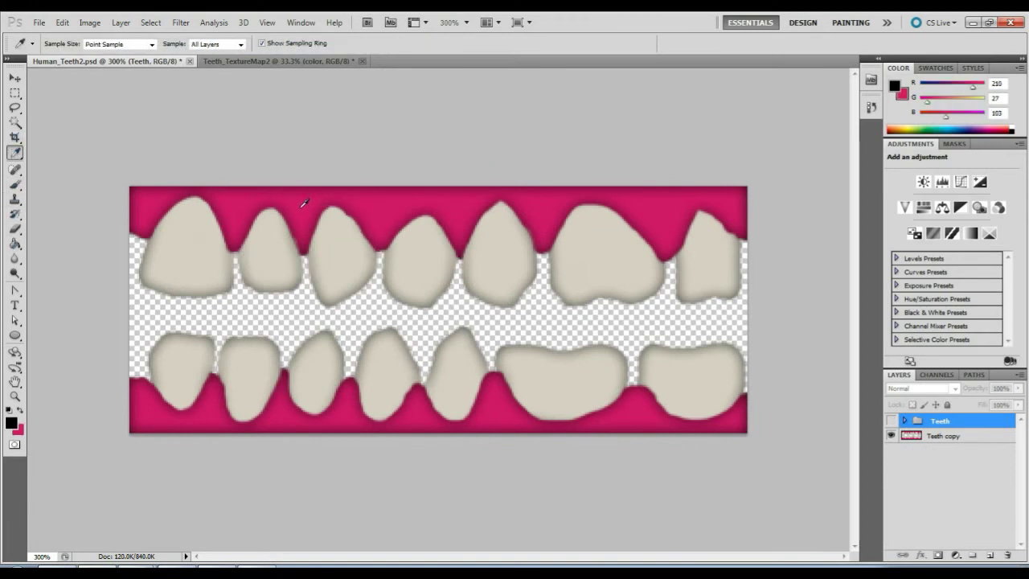
click(259, 63)
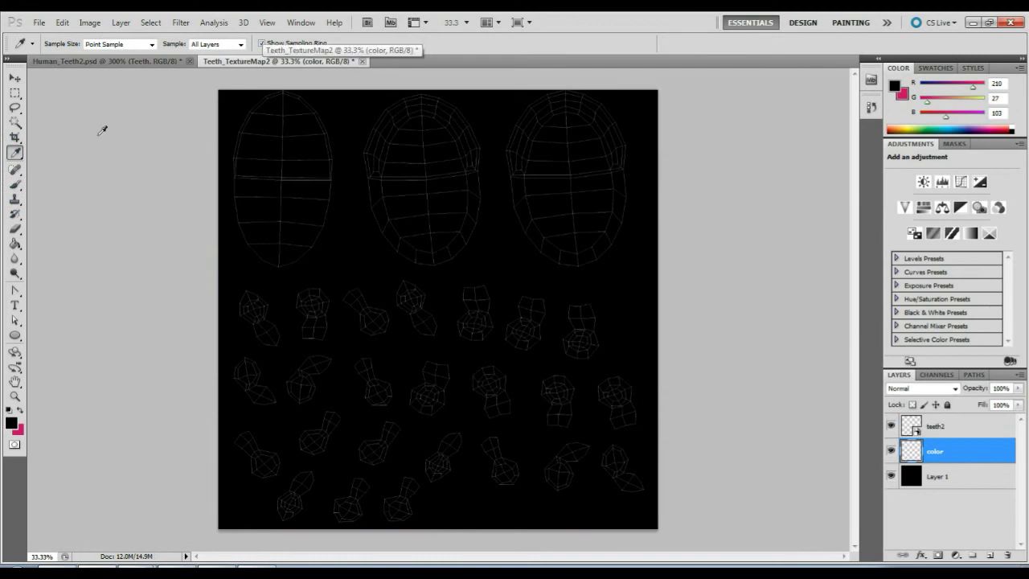
click(101, 61)
click(20, 411)
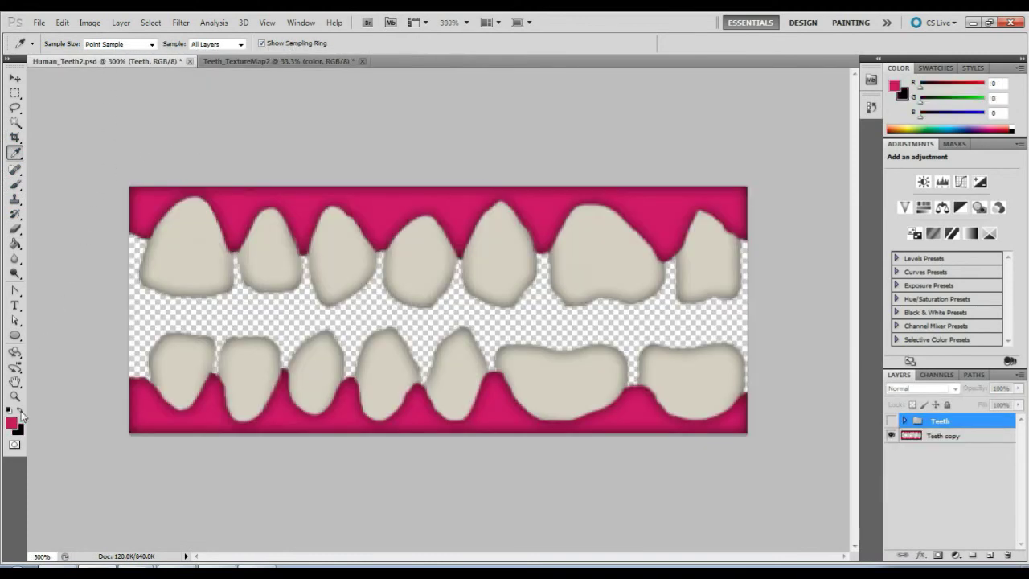
alt+click(189, 246)
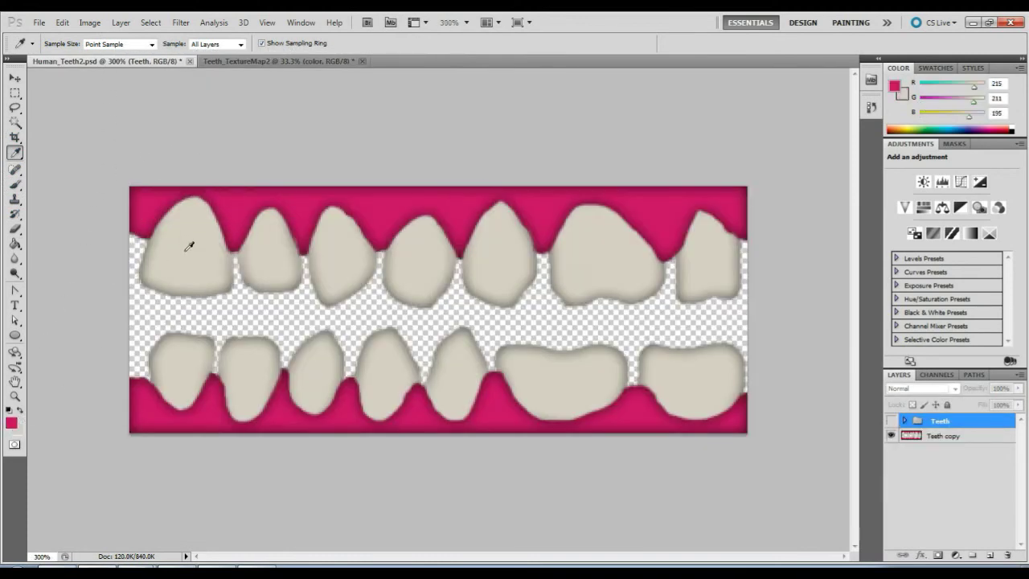
Step: On the texture map's color layer, outline the three large oval UV shells in pink with a 92 px hard brush
click(241, 61)
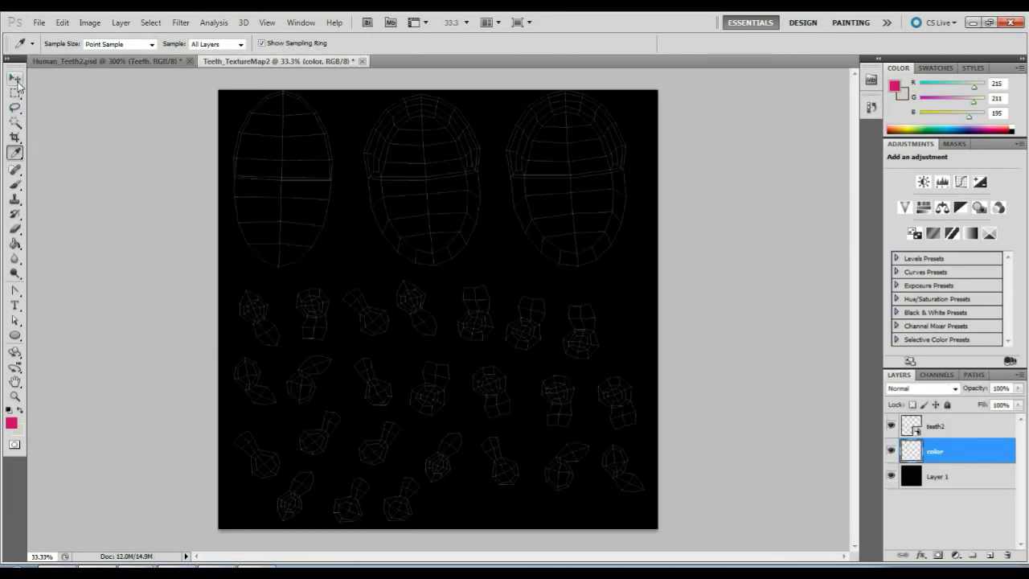
click(16, 184)
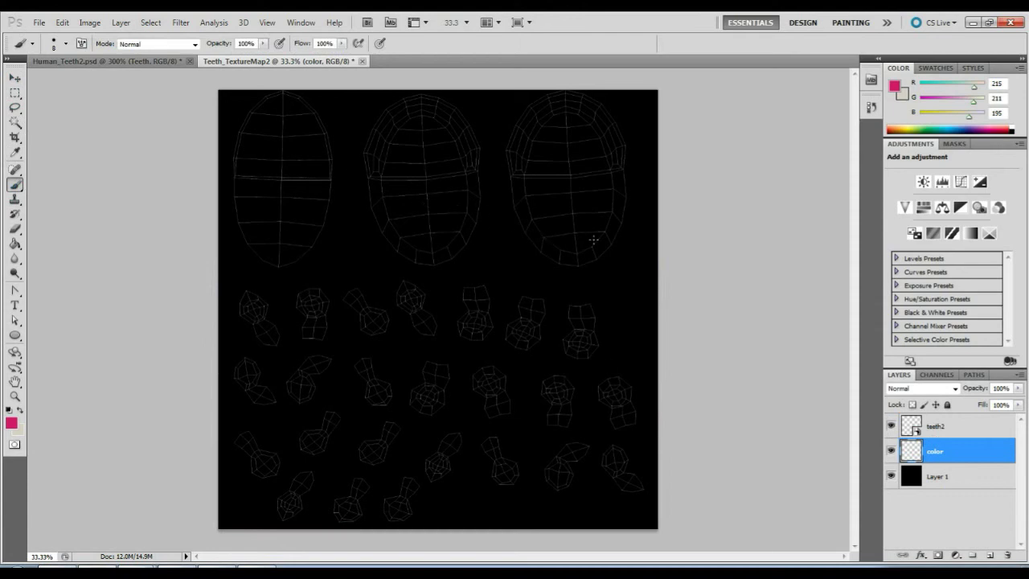
right_click(513, 266)
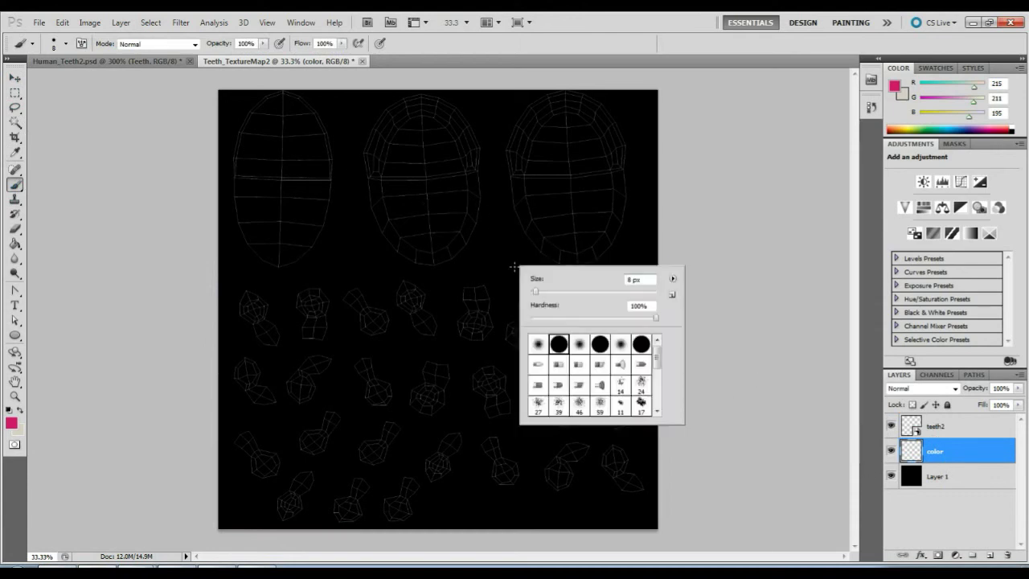
drag(536, 292, 584, 295)
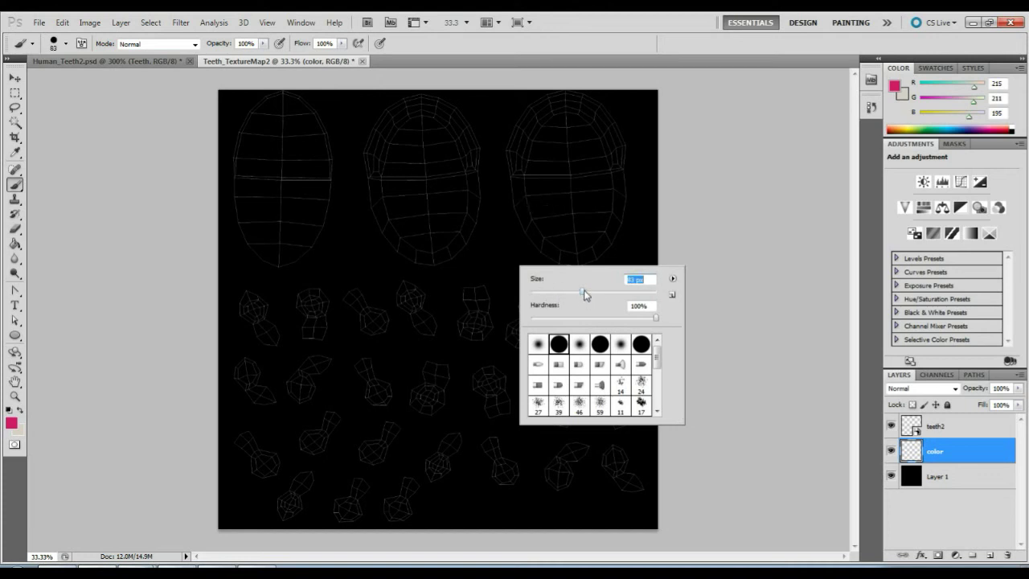
drag(585, 290, 588, 289)
mouse_move(302, 118)
mouse_down()
mouse_move(294, 100)
mouse_move(260, 99)
mouse_move(242, 136)
mouse_move(246, 242)
mouse_move(287, 263)
mouse_move(330, 211)
mouse_move(325, 132)
mouse_move(285, 94)
mouse_move(246, 169)
mouse_move(257, 237)
mouse_move(282, 252)
mouse_up()
mouse_move(406, 104)
mouse_down()
mouse_move(381, 112)
mouse_move(368, 175)
mouse_move(382, 233)
mouse_move(421, 257)
mouse_move(459, 238)
mouse_move(480, 189)
mouse_move(475, 138)
mouse_move(432, 99)
mouse_move(402, 103)
mouse_up()
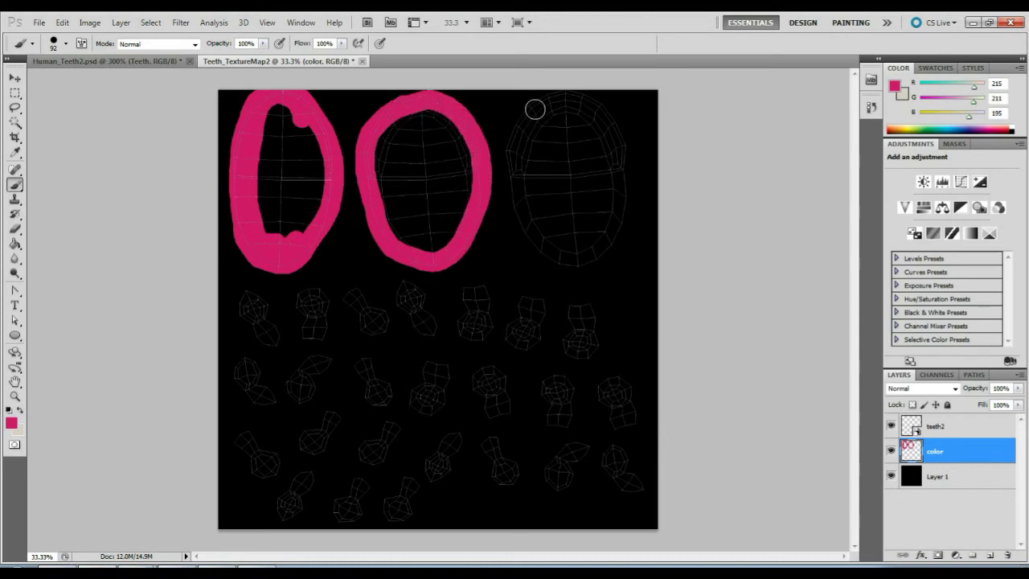
mouse_move(535, 105)
mouse_down()
mouse_move(512, 139)
mouse_move(500, 196)
mouse_move(516, 238)
mouse_move(557, 257)
mouse_move(592, 257)
mouse_move(622, 220)
mouse_move(625, 138)
mouse_move(599, 106)
mouse_move(531, 95)
mouse_up()
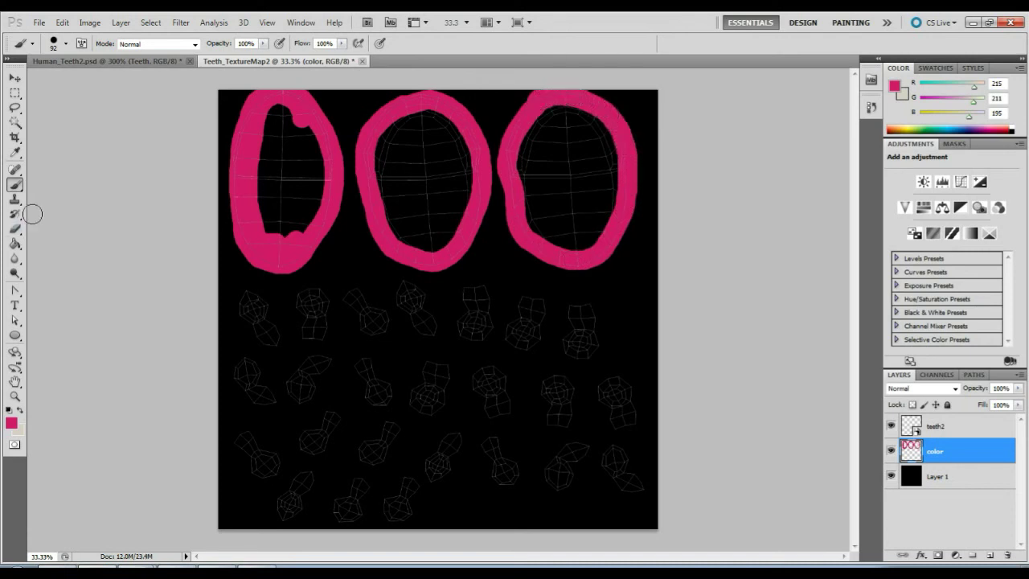
Step: Fill the insides of the three outlined oval shells with pink using the Paint Bucket tool
click(14, 244)
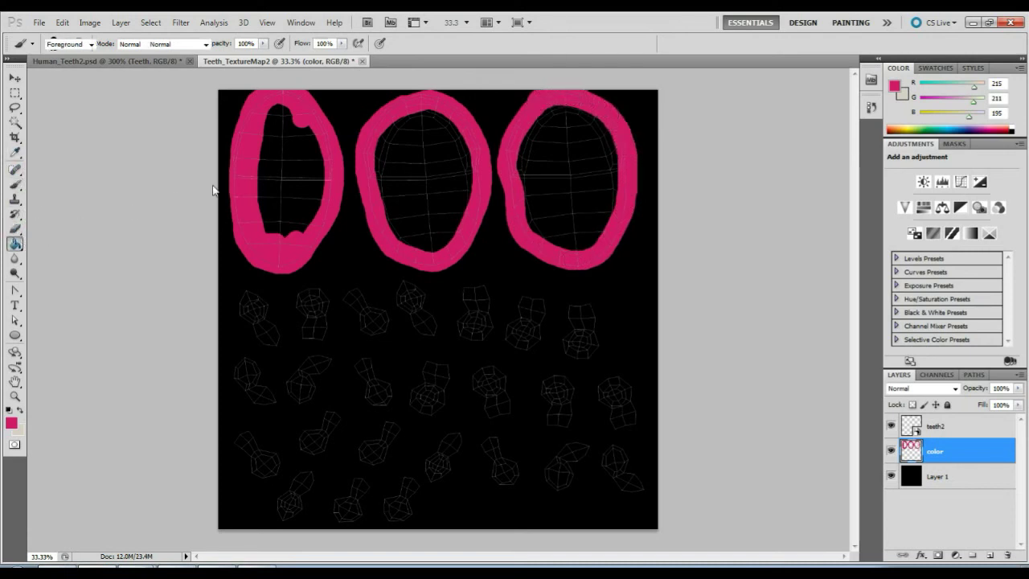
click(270, 153)
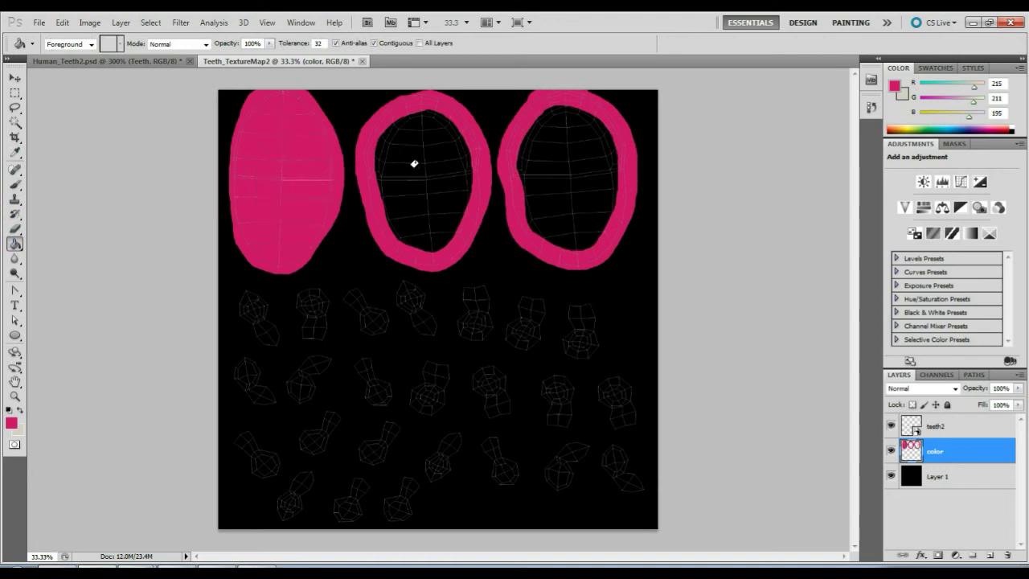
click(435, 204)
click(572, 162)
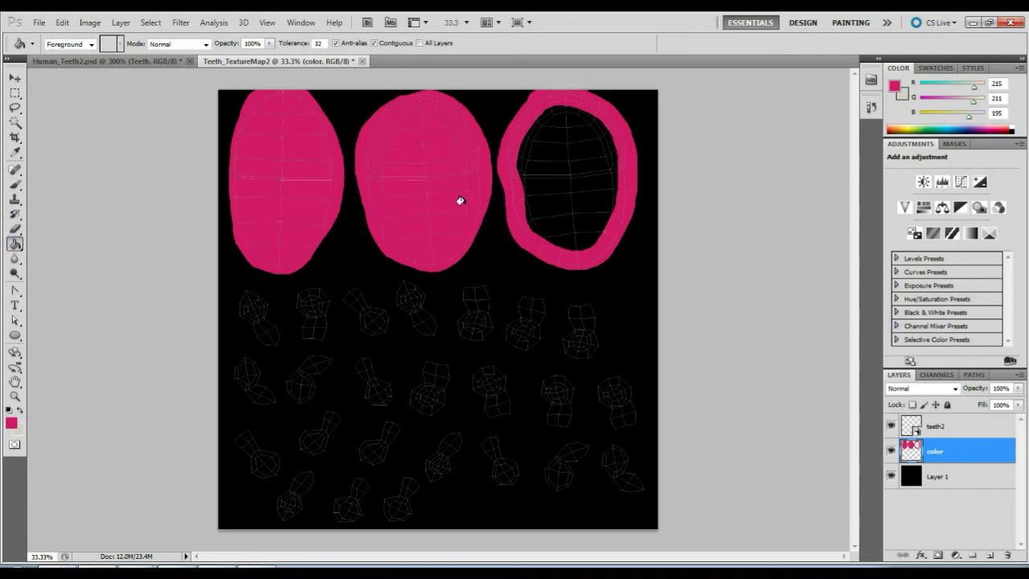
Step: Brush a beige outline around all the small tooth UV shells and fill the enclosed area with the same beige
click(14, 184)
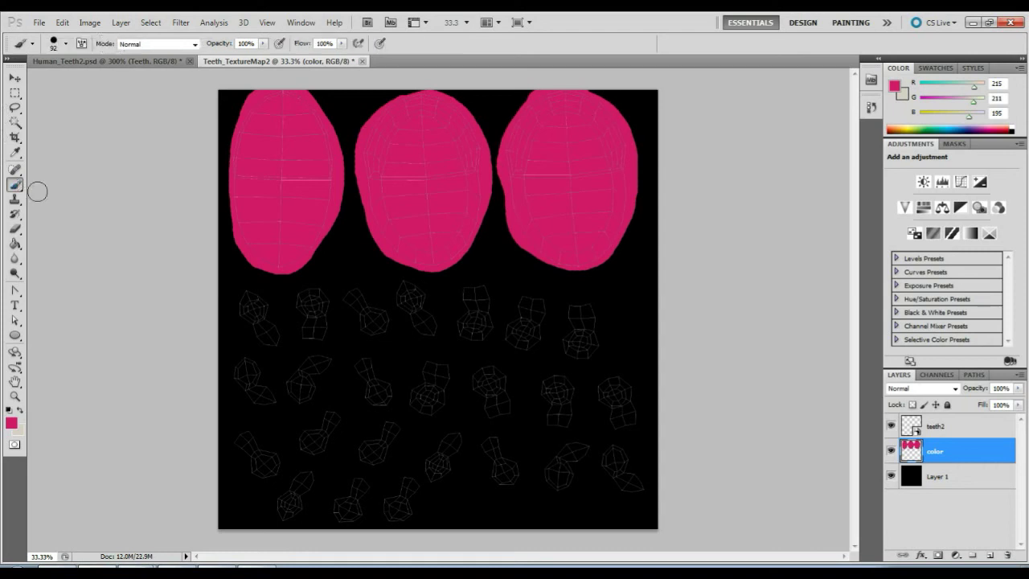
click(22, 411)
mouse_move(237, 289)
mouse_down()
mouse_move(240, 476)
mouse_move(259, 511)
mouse_move(361, 524)
mouse_move(552, 516)
mouse_move(625, 502)
mouse_move(641, 483)
mouse_move(630, 333)
mouse_move(578, 302)
mouse_move(506, 287)
mouse_move(244, 286)
mouse_up()
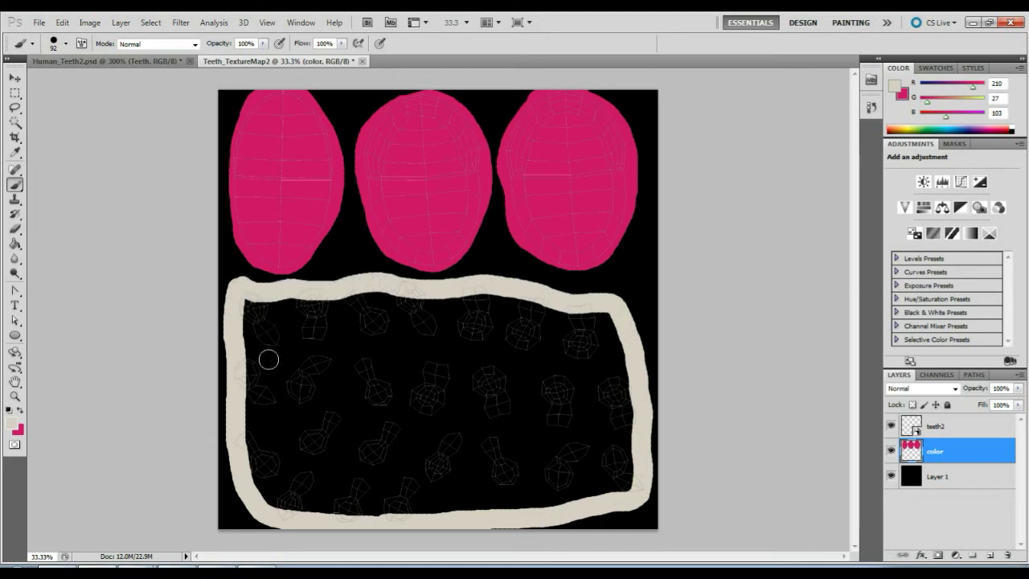
click(14, 244)
click(286, 355)
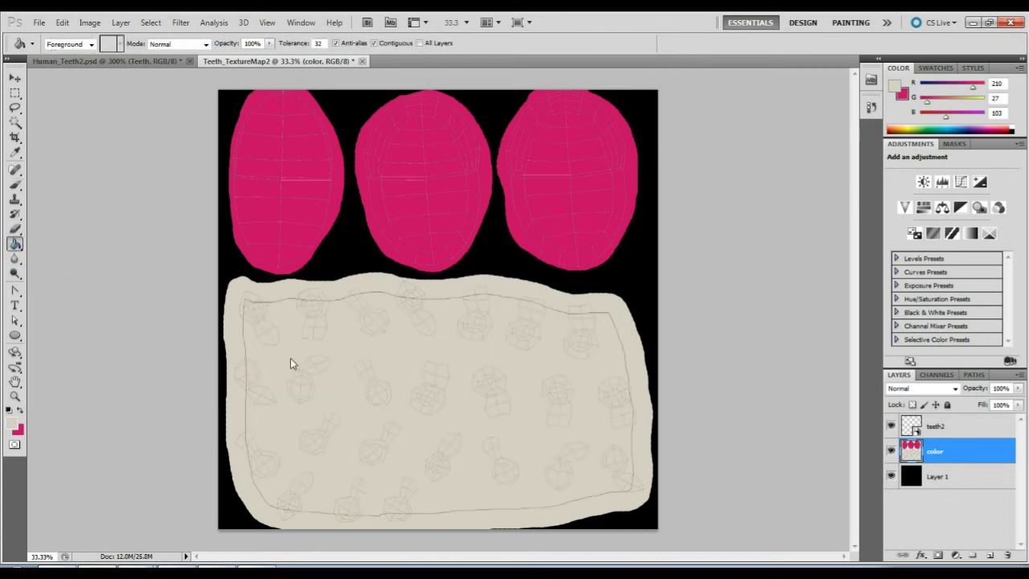
click(291, 358)
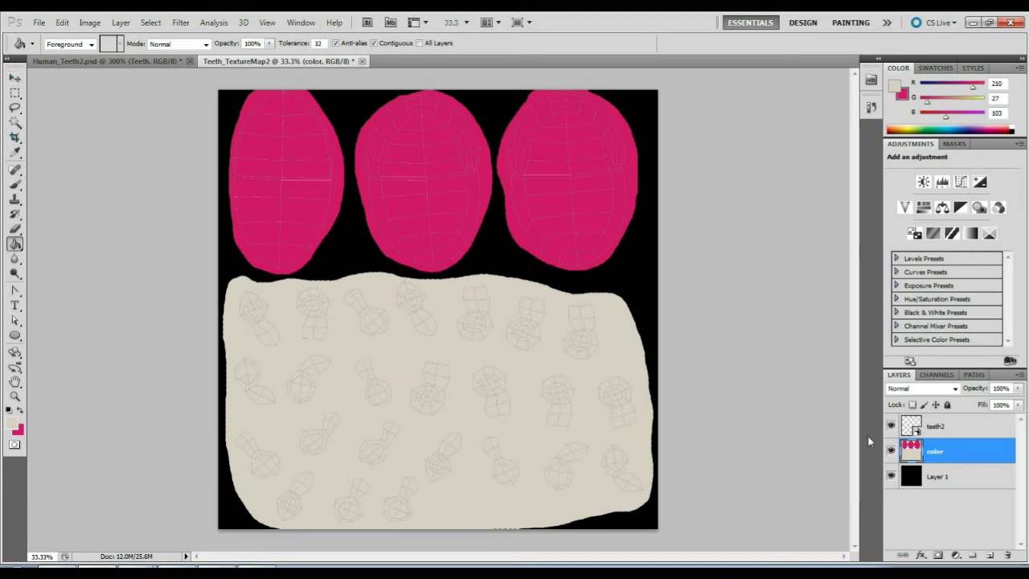
Step: Hide the teeth2 UV layer and save the document as Teeth_TextureMap2.psd in the Texture Maps folder with Maximize Compatibility on
click(890, 426)
click(39, 22)
click(103, 220)
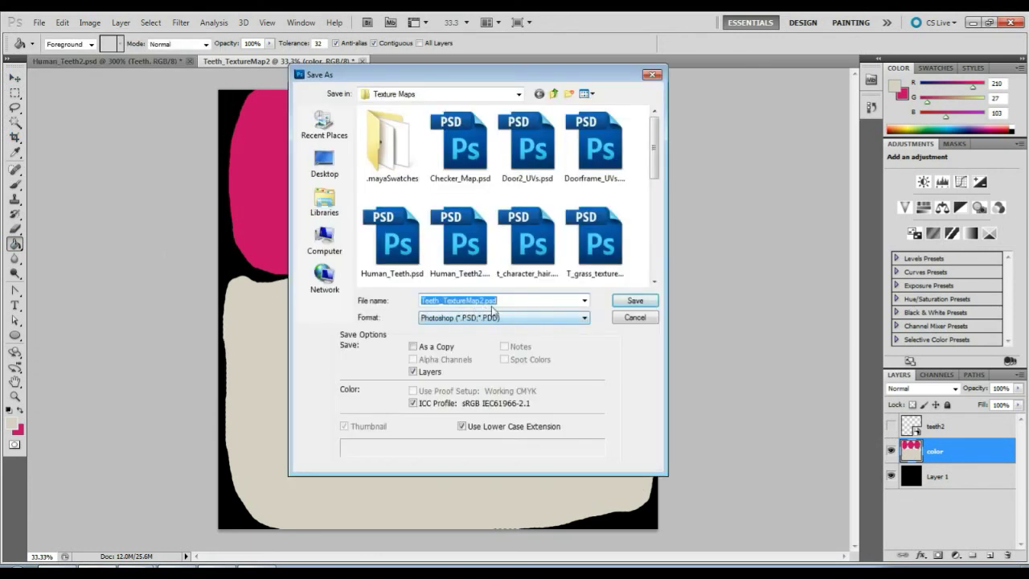
click(616, 302)
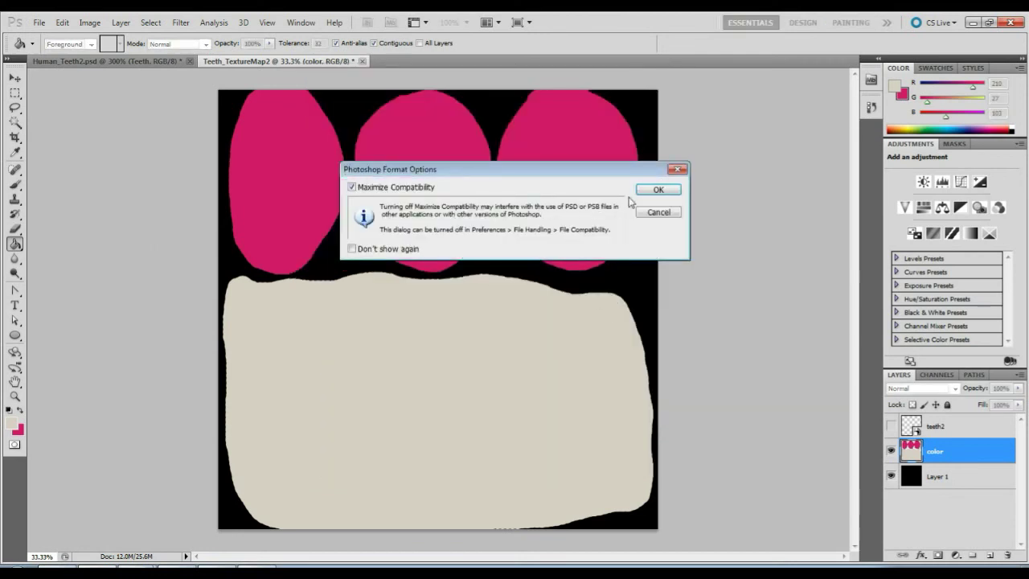
click(641, 196)
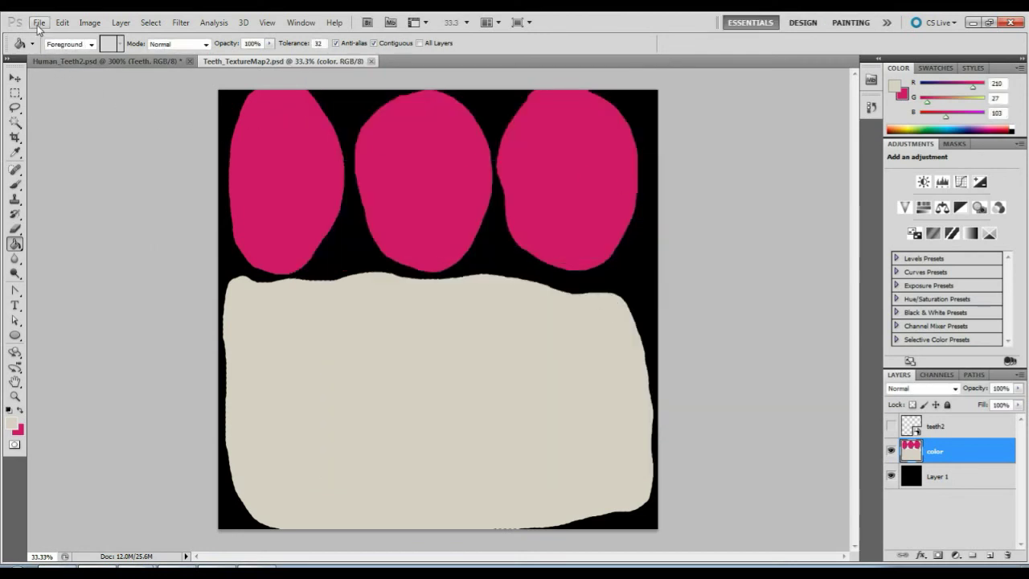
Step: Save a Targa copy of the texture map as Teeth_TextureMap2.tga in the Texture Maps folder at 24 bits/pixel
click(37, 22)
click(80, 218)
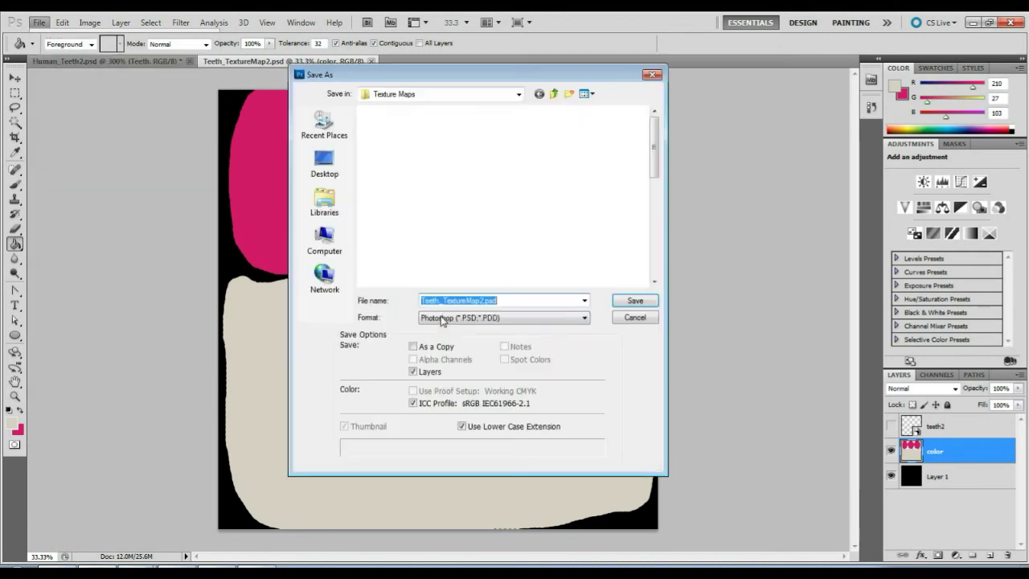
click(441, 319)
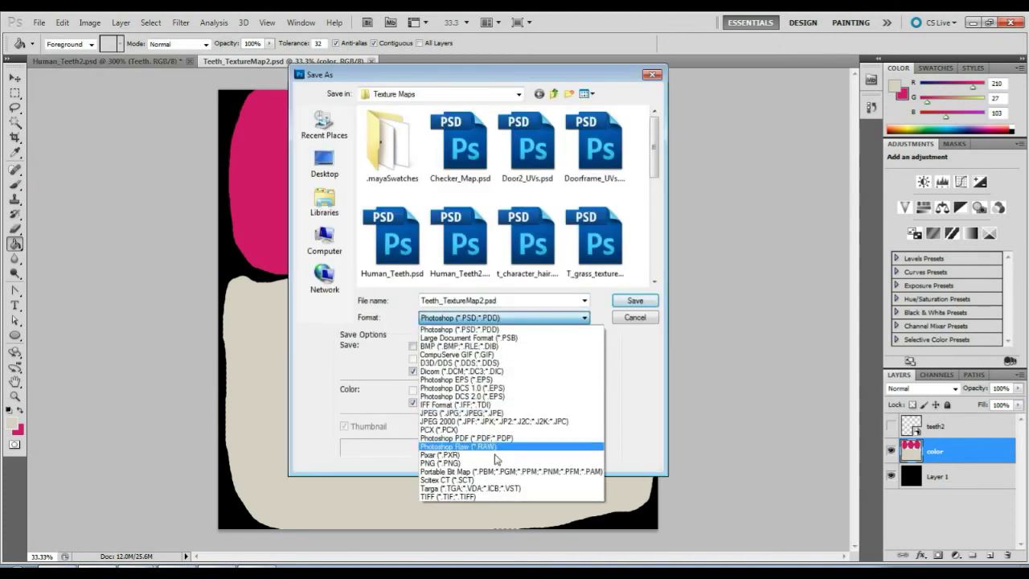
click(492, 489)
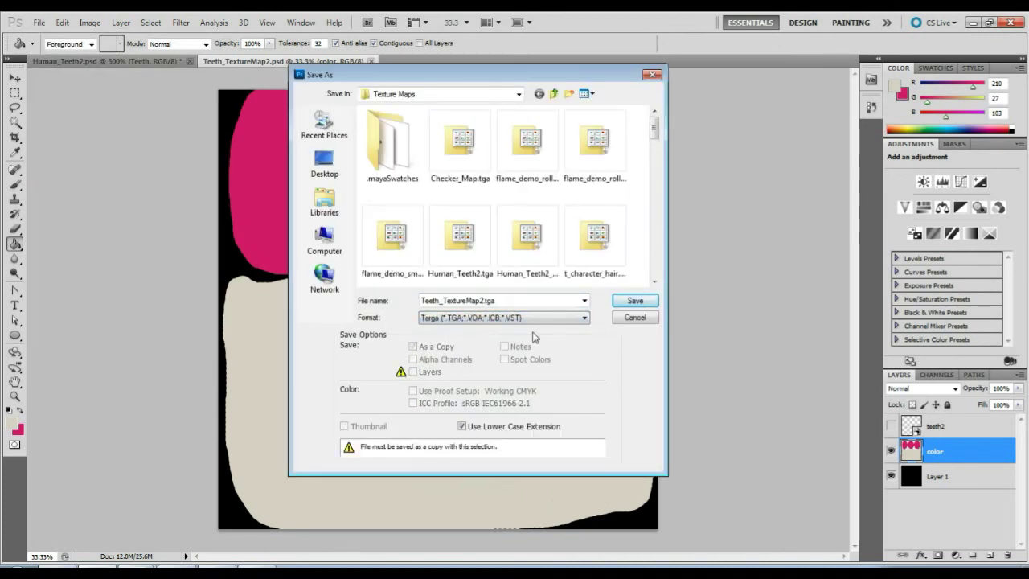
click(630, 300)
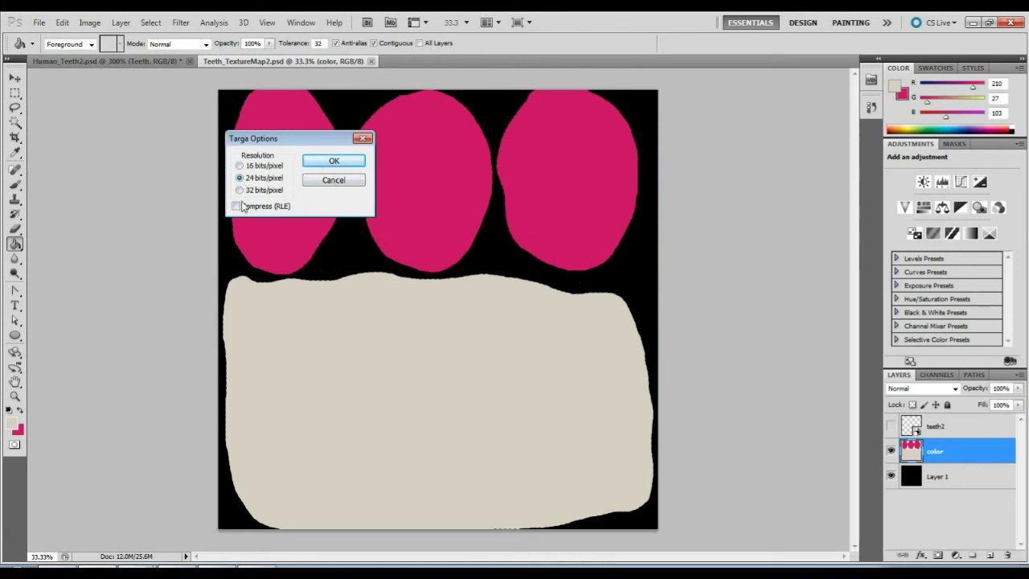
click(334, 162)
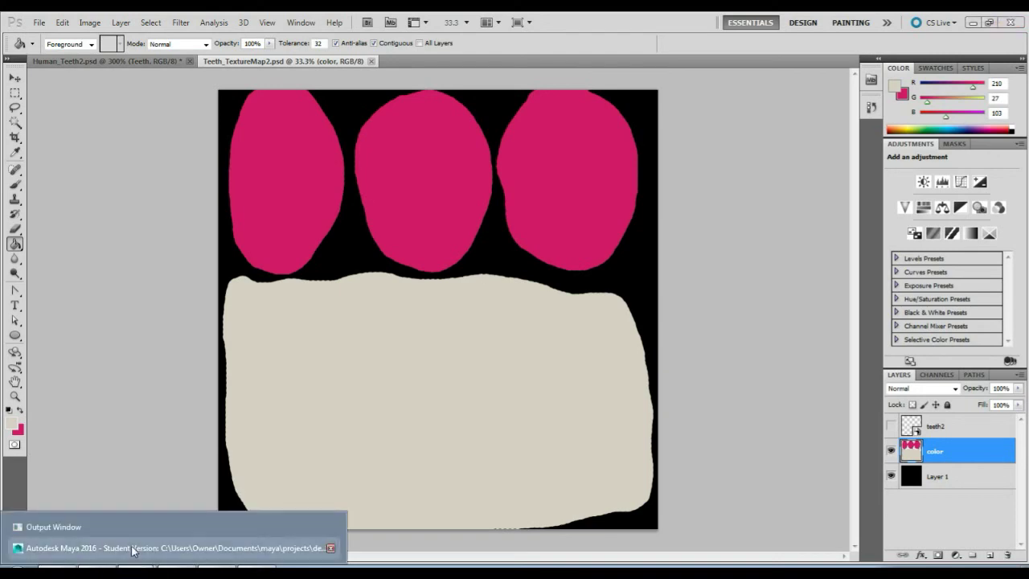
Step: Switch to Maya, select the upper and lower jaw meshes with their teeth, and assign them a new Lambert material
click(161, 547)
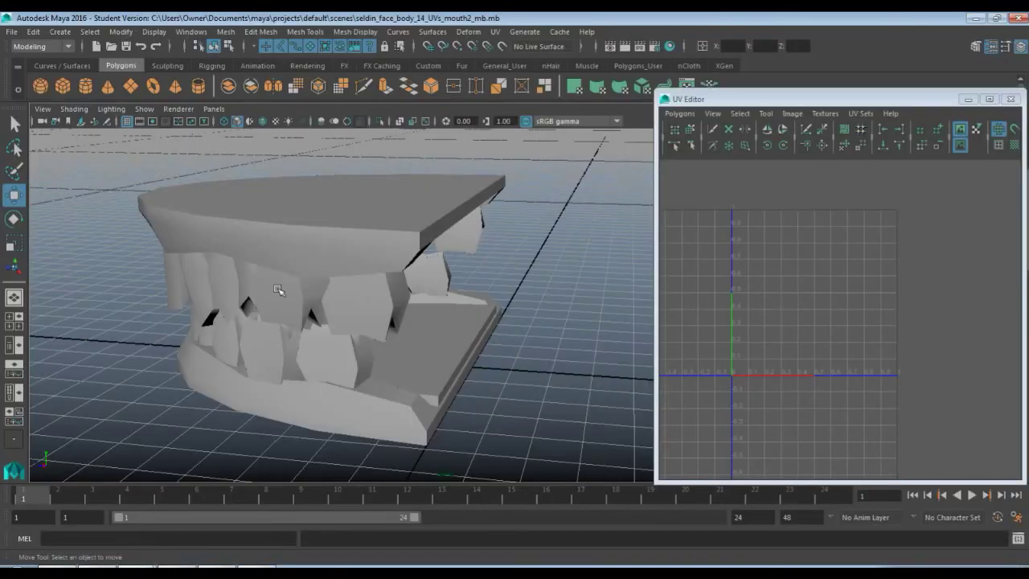
drag(233, 177, 416, 429)
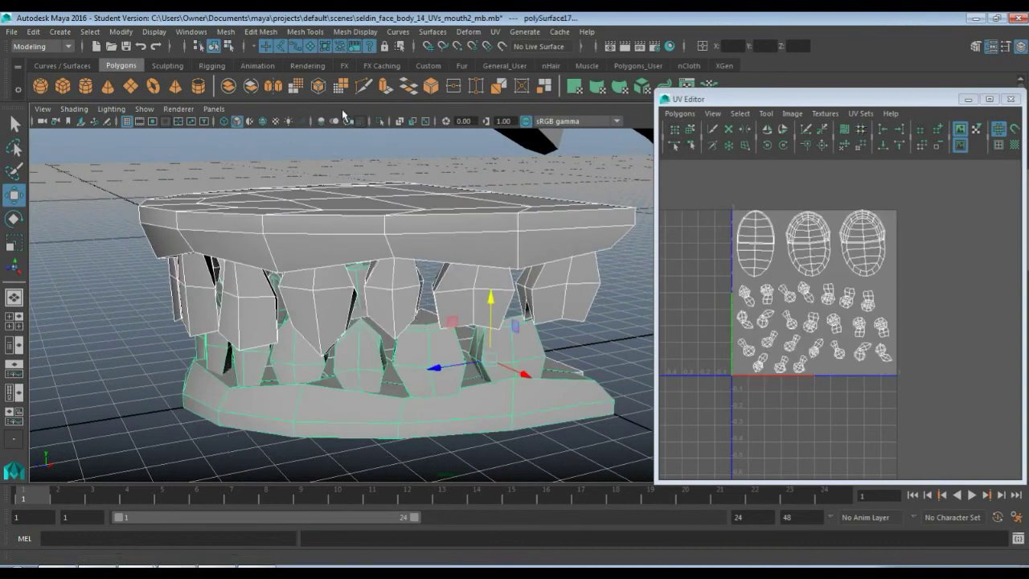
click(303, 65)
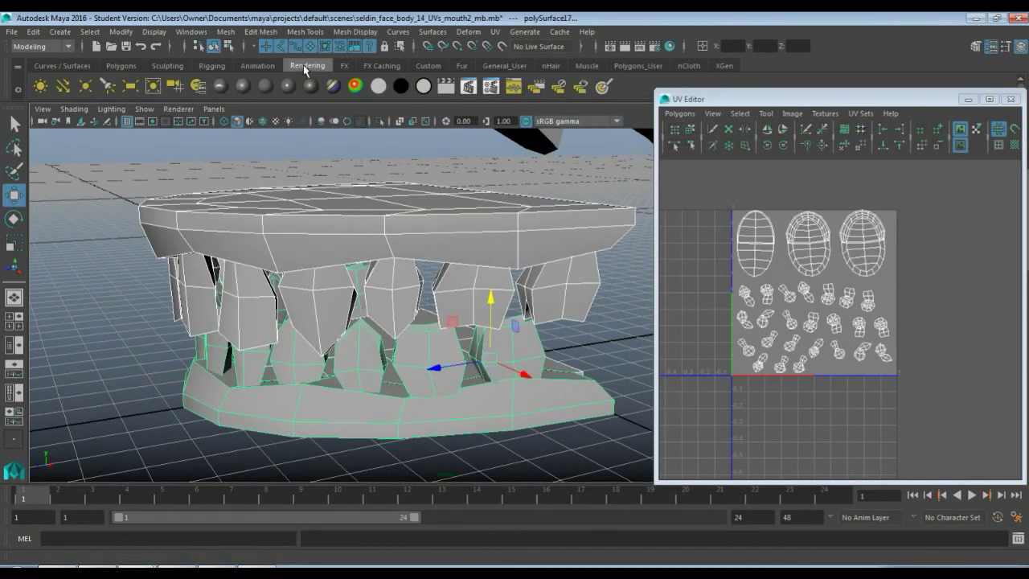
click(266, 85)
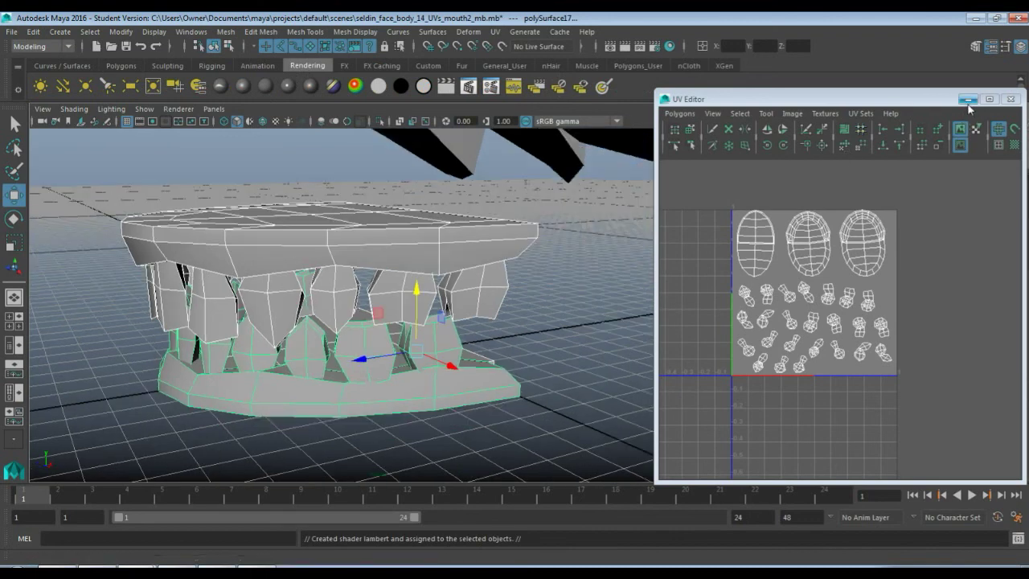
Step: Minimize the UV Editor and rename the new Lambert material to teethcolor2
click(968, 99)
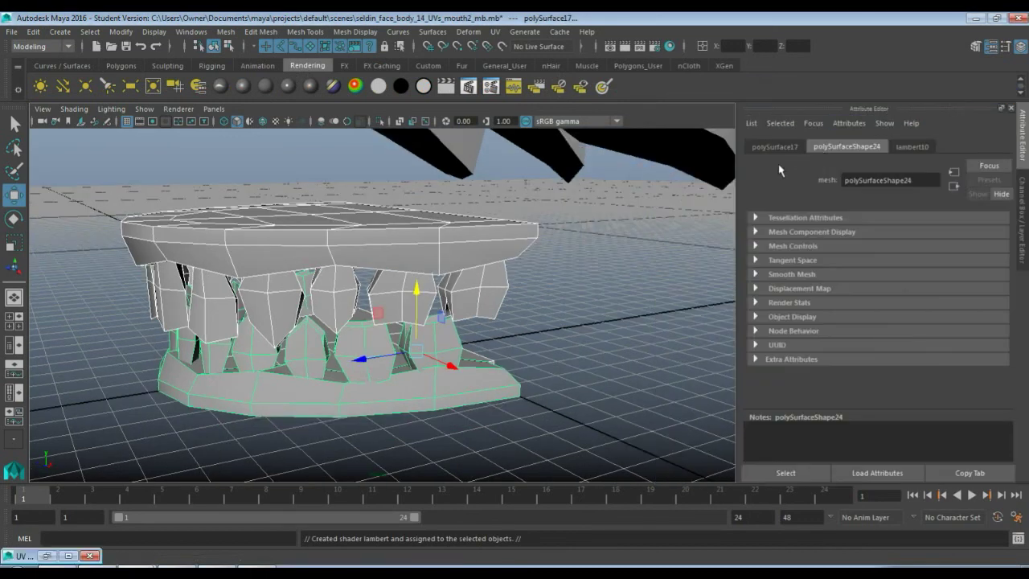
click(904, 147)
drag(894, 180, 764, 185)
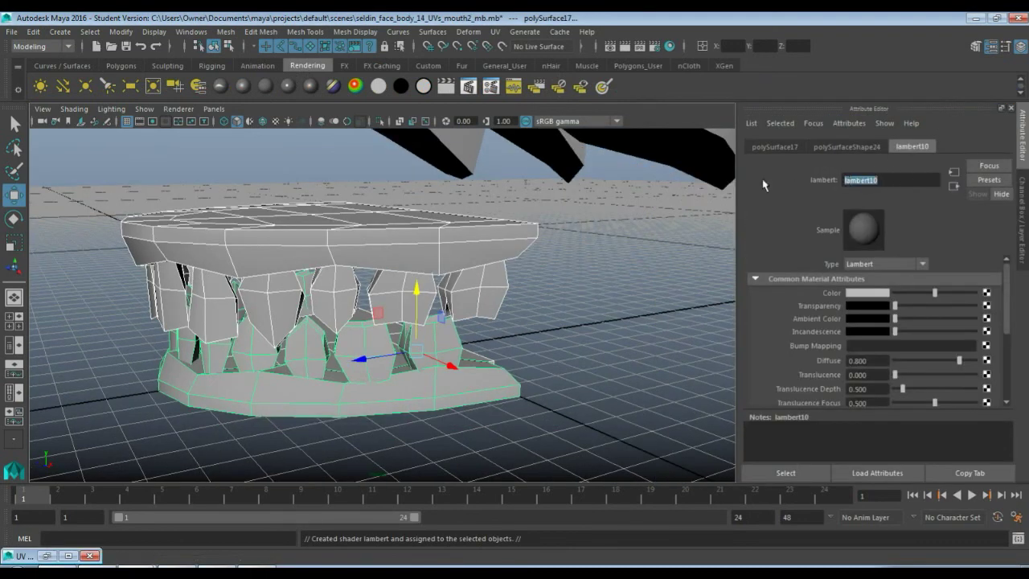
text(teethcolor2)
key(Return)
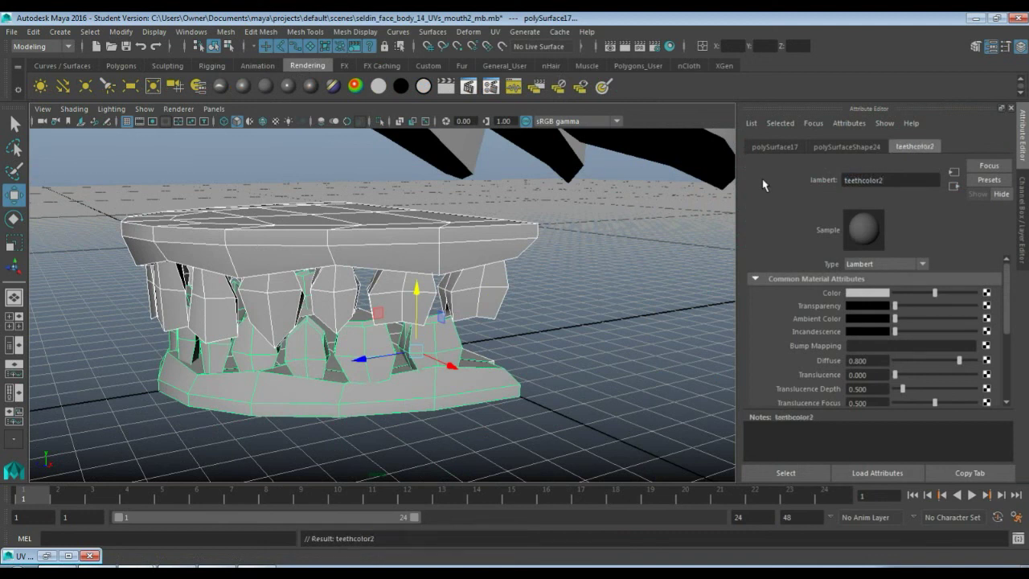
Step: Connect a File texture to the teethcolor2 material's Color and load Teeth_TextureMap2.tga from the Texture Maps folder as its image
click(987, 295)
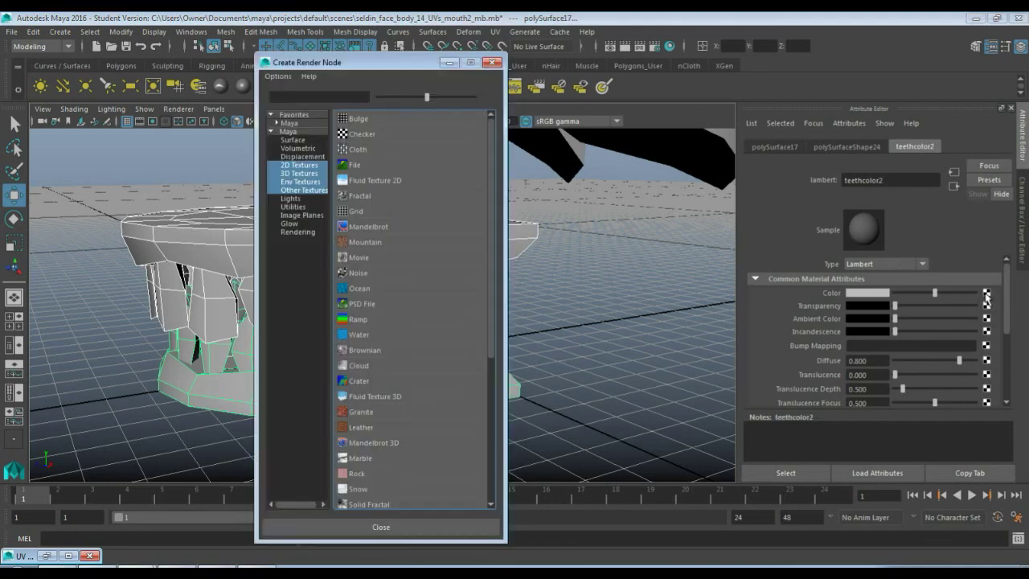
click(349, 163)
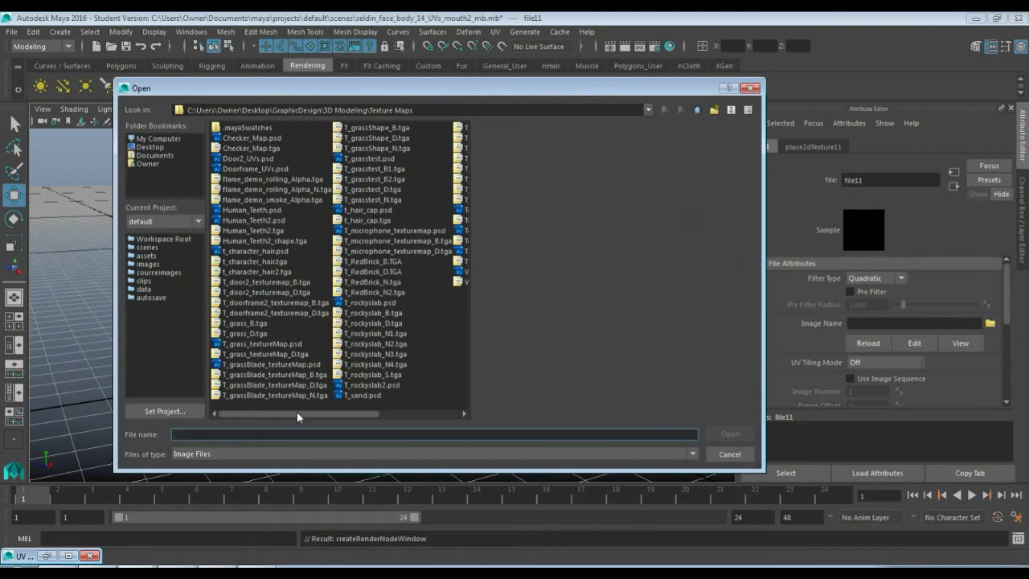
drag(297, 415, 356, 415)
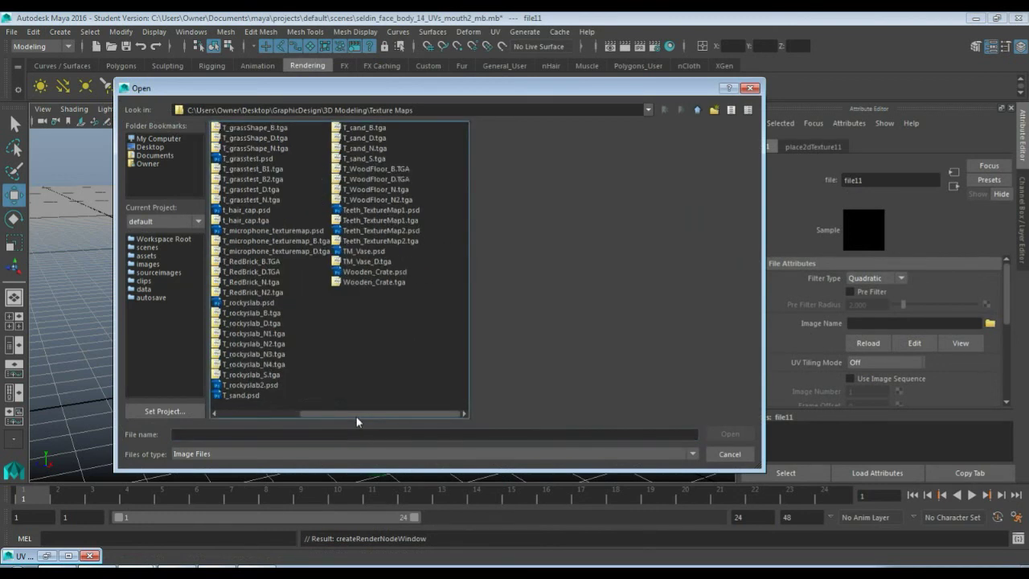
click(389, 241)
click(732, 433)
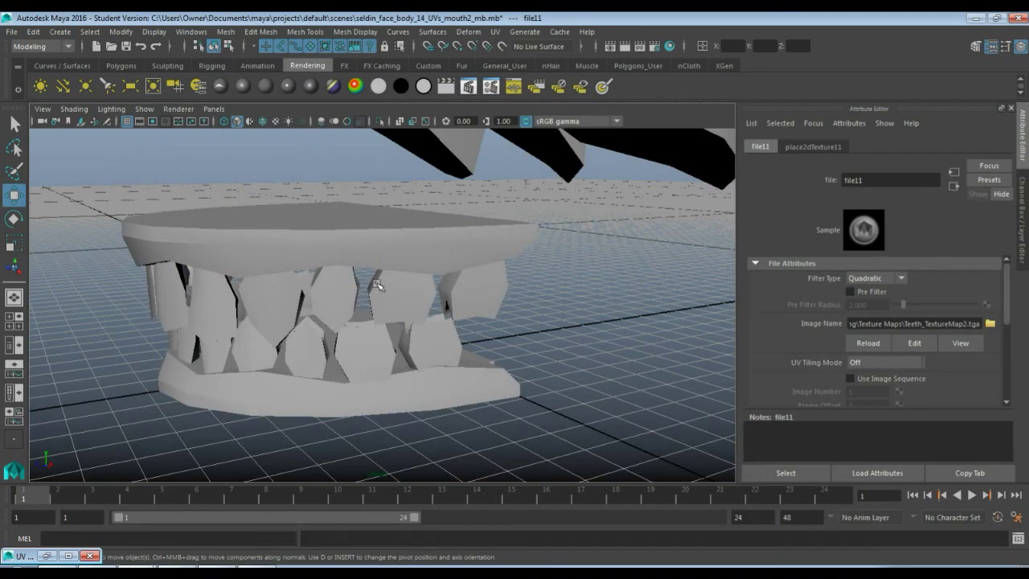
Step: Turn on textured display in the viewport and inspect the coloured teeth and gums from several sides
click(379, 286)
key(6)
click(550, 334)
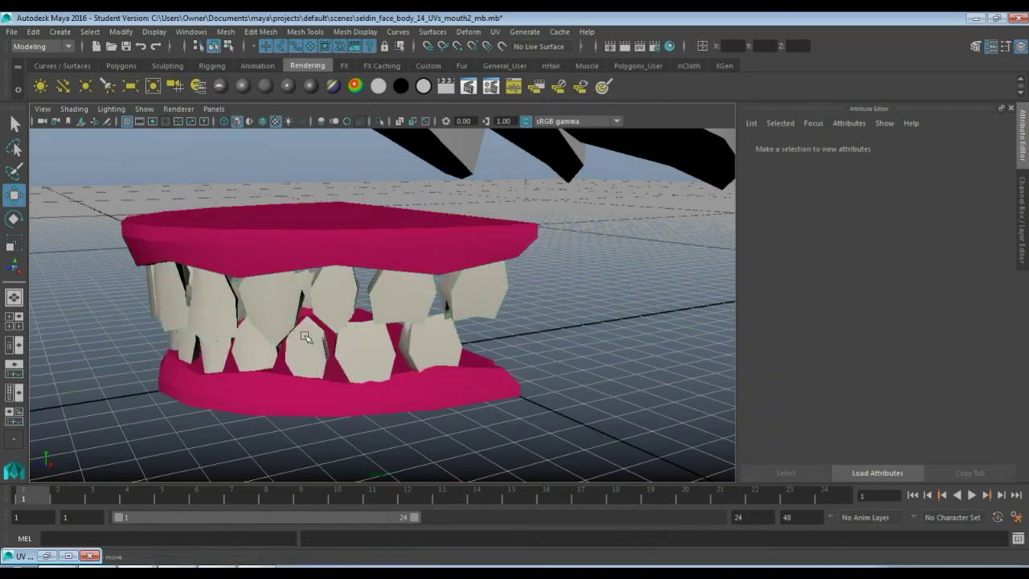
mouse_move(305, 336)
alt+mouse_down()
mouse_move(363, 326)
mouse_move(293, 327)
alt+mouse_up()
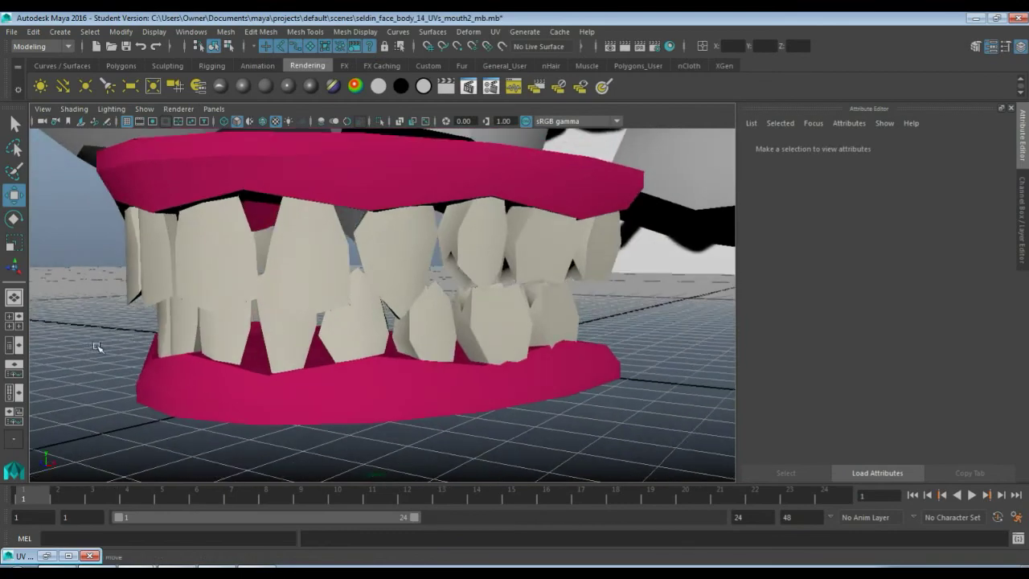
alt+drag(95, 346, 191, 325)
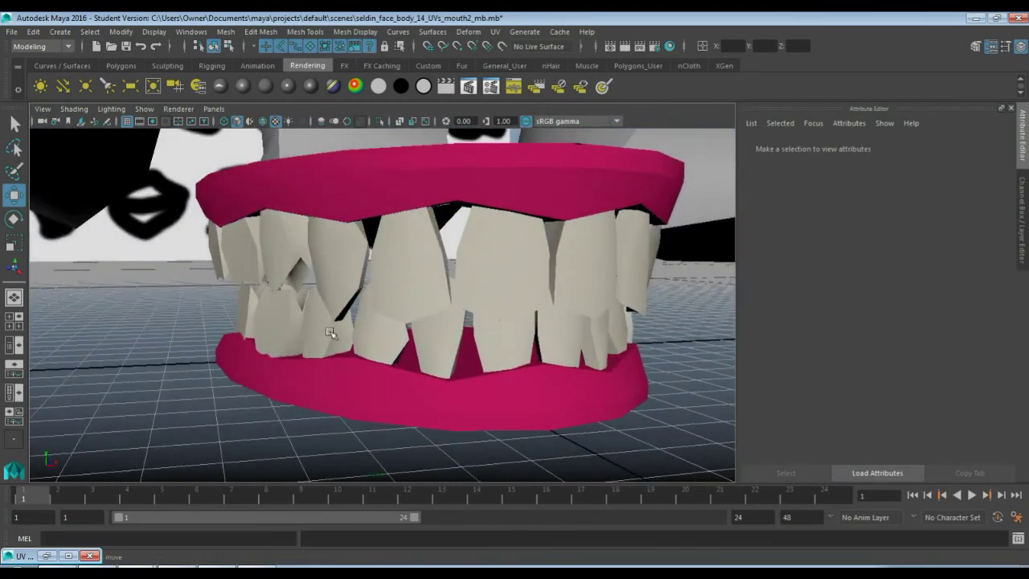
alt+drag(599, 367, 417, 367)
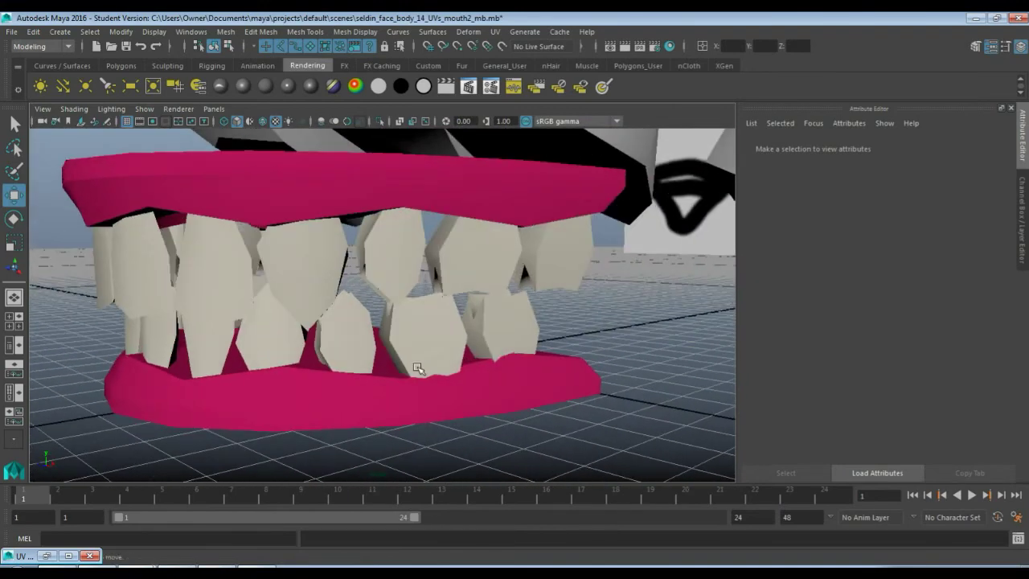
scroll(417, 367, down, 2)
alt+drag(330, 227, 296, 267)
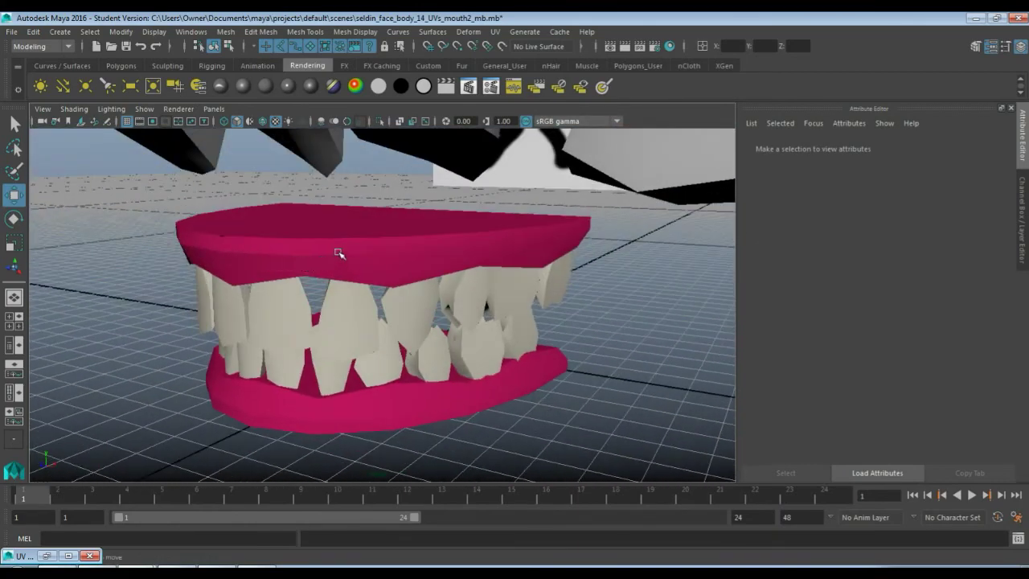
scroll(342, 254, down, 3)
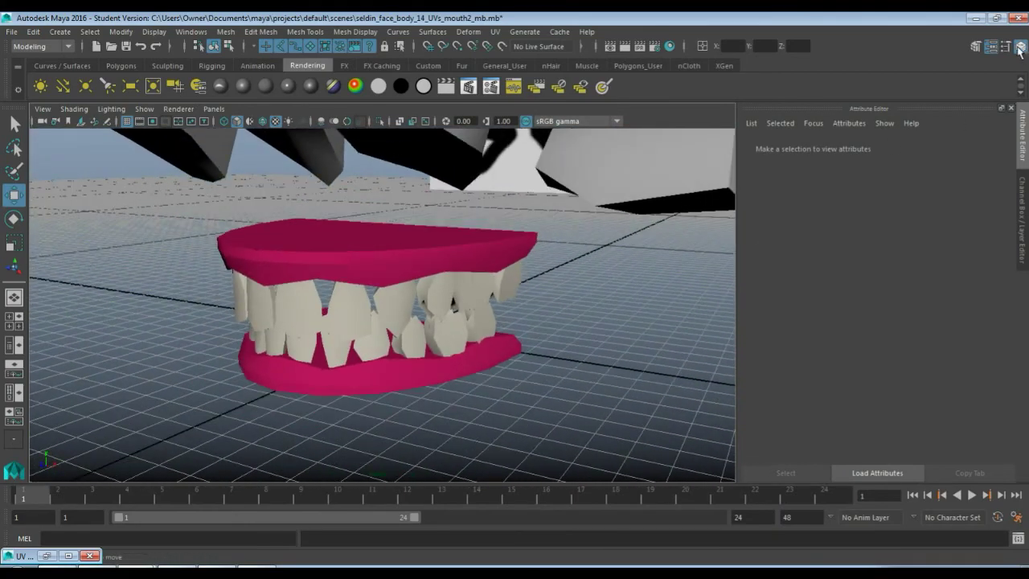
Step: Check which mouth meshes belong to the display layer layer2 and rename that layer to mouthbox3
click(1019, 47)
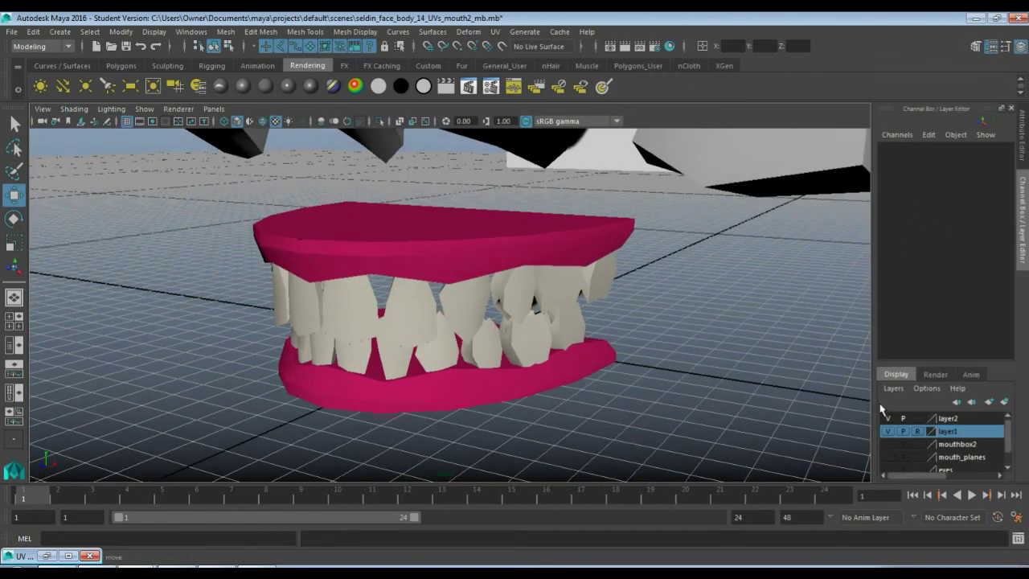
click(889, 418)
click(888, 419)
drag(358, 225, 583, 430)
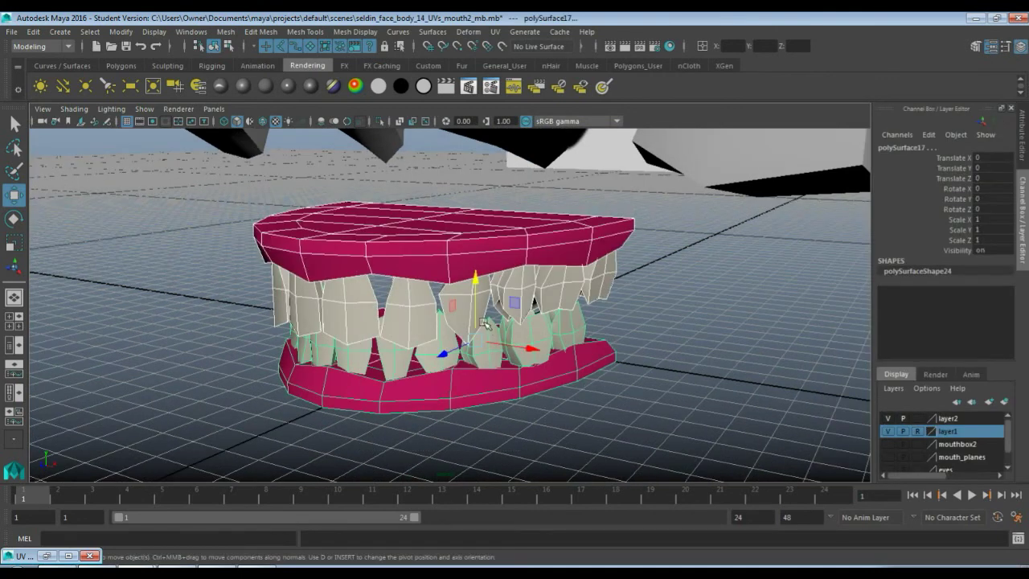
click(485, 245)
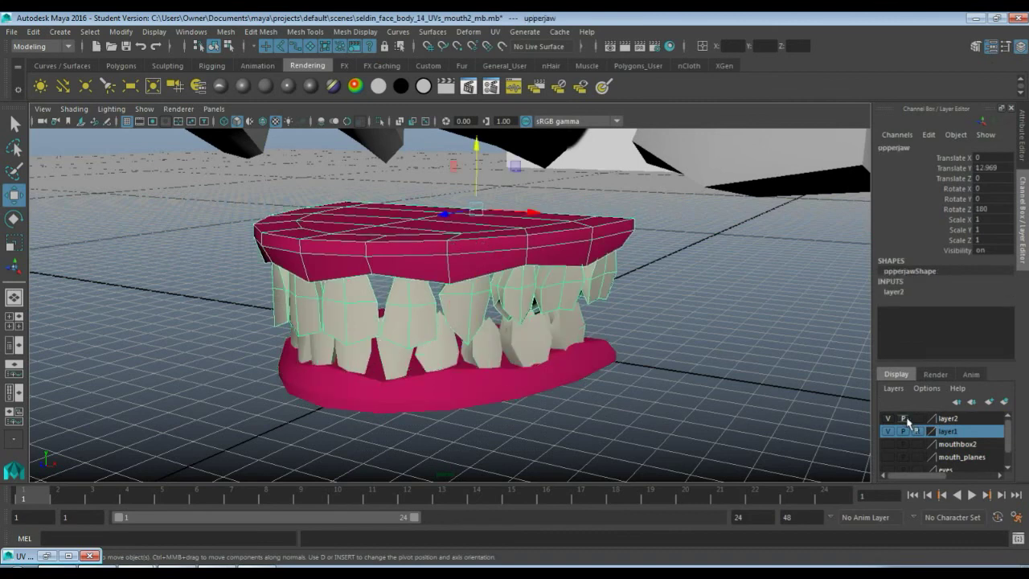
double_click(957, 419)
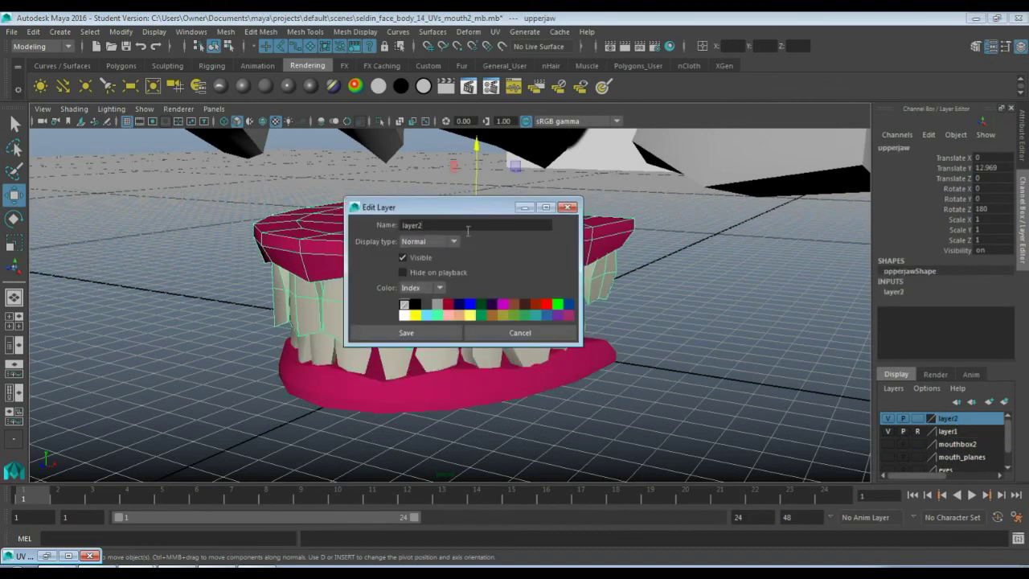
drag(468, 230, 319, 231)
click(406, 332)
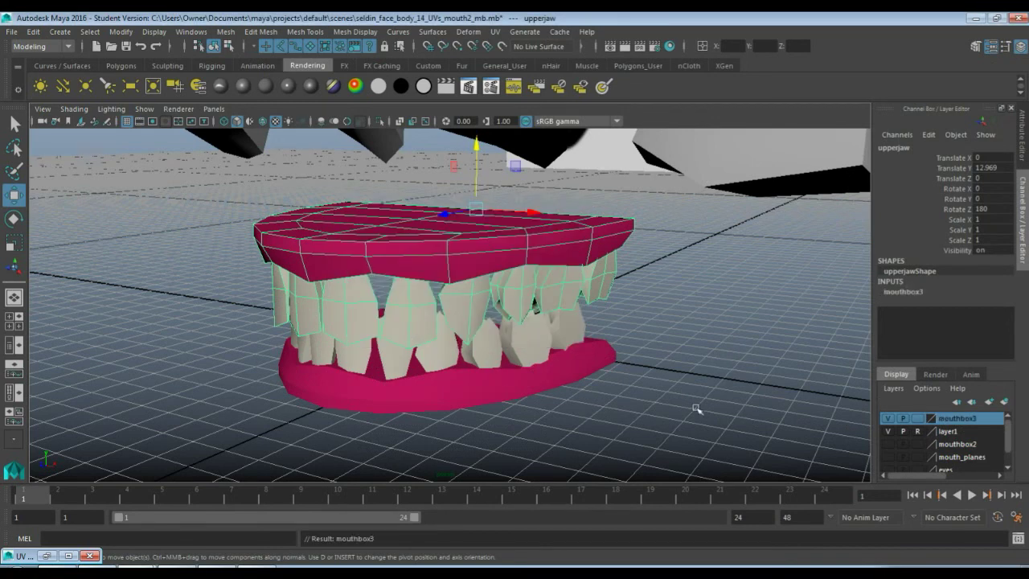
Step: Add the lower jaw's gum and teeth meshes to the mouthbox3 layer and check them by toggling the layer's visibility
click(888, 418)
click(887, 418)
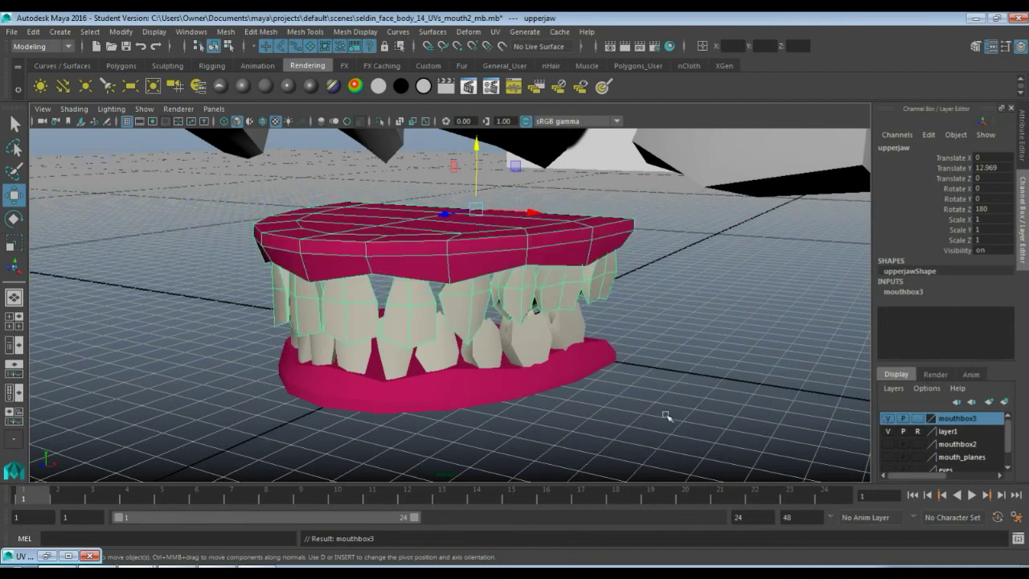
click(482, 375)
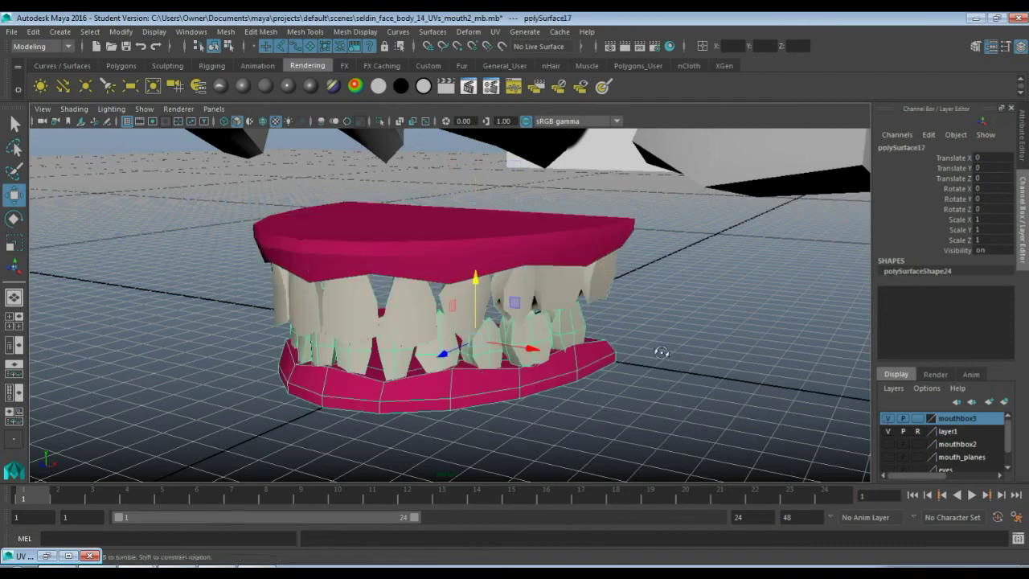
alt+drag(658, 351, 519, 360)
click(377, 338)
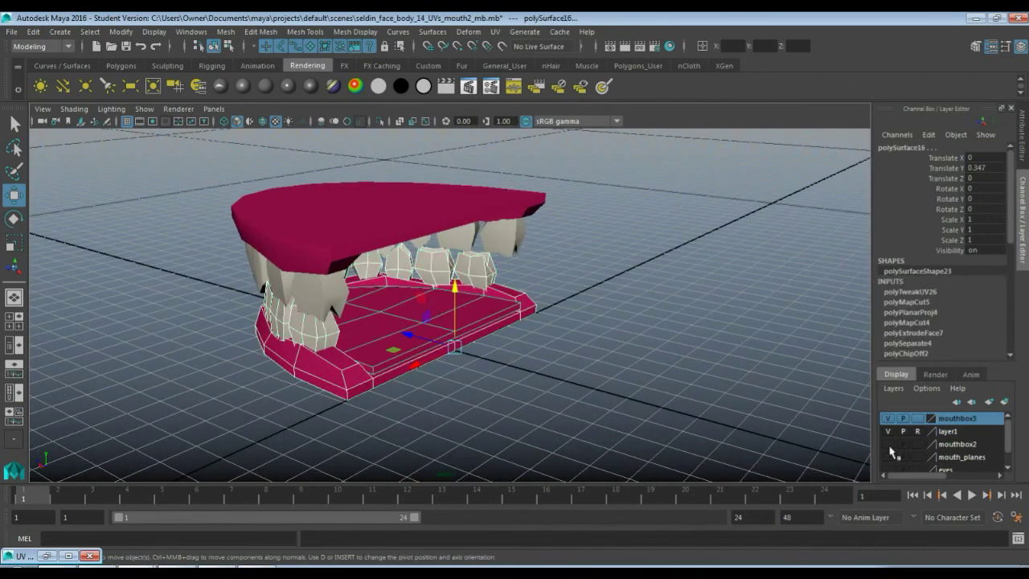
right_click(953, 422)
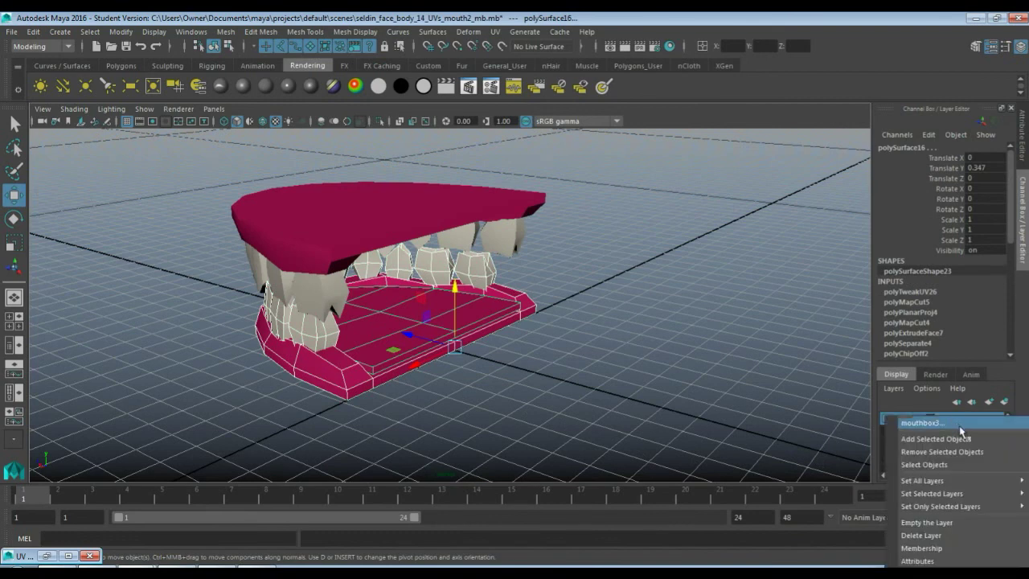
click(967, 439)
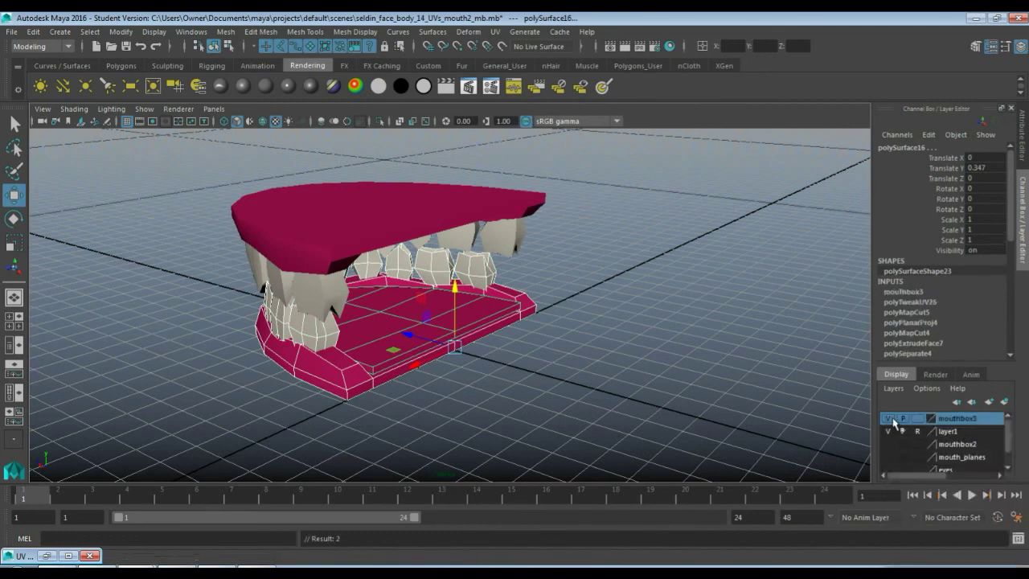
click(888, 418)
click(888, 418)
Step: Show the mouthbox2 and mouth_planes layers and move the mouthbox2 meshes along X to one side of the mouthbox3 mouth
click(358, 409)
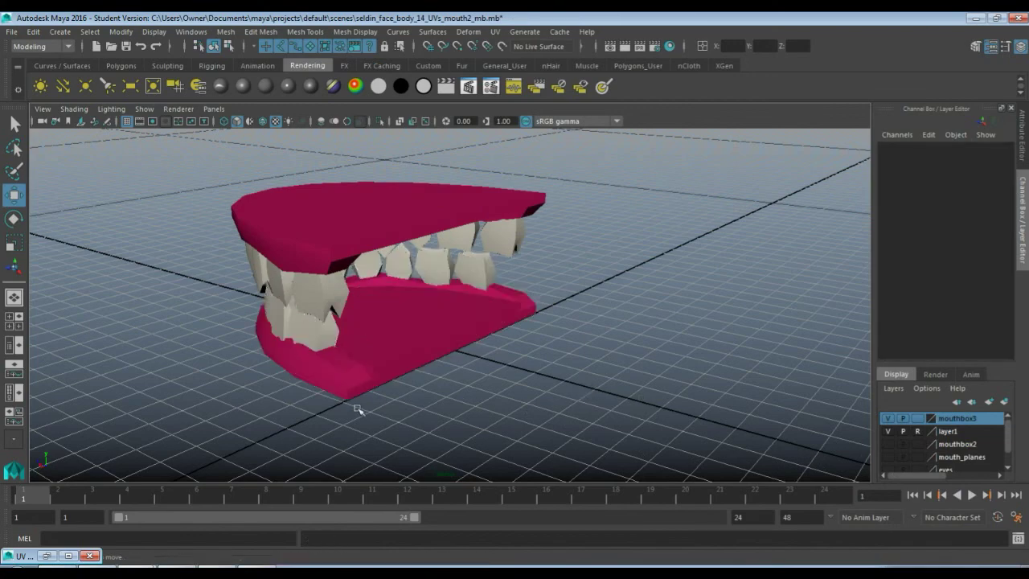
alt+drag(358, 409, 528, 398)
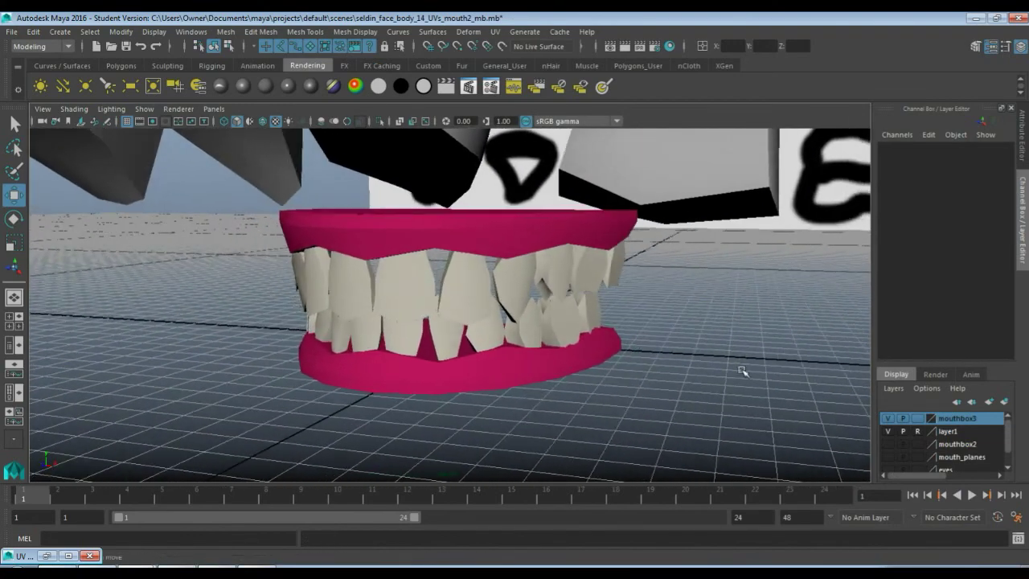
click(954, 433)
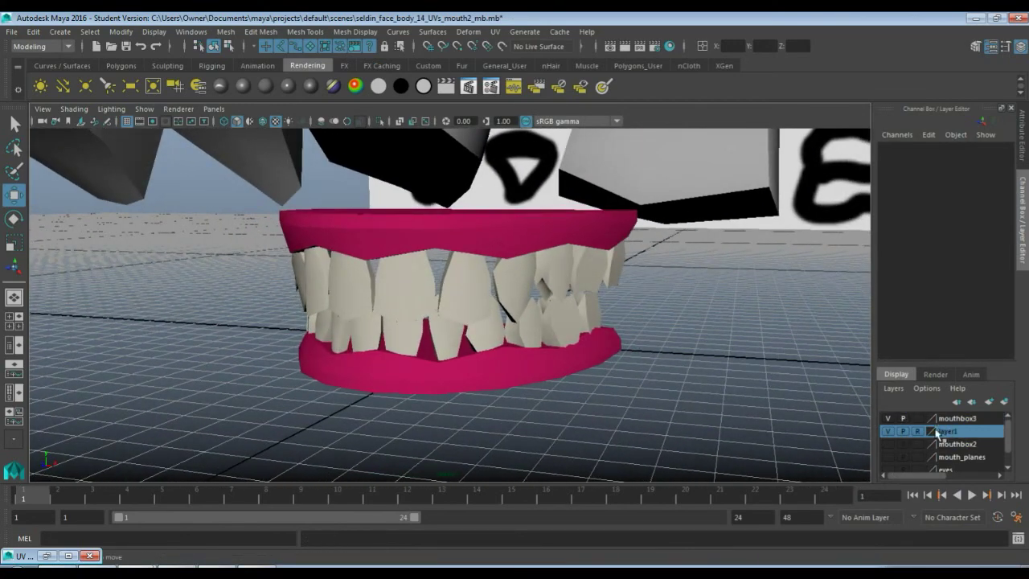
click(887, 446)
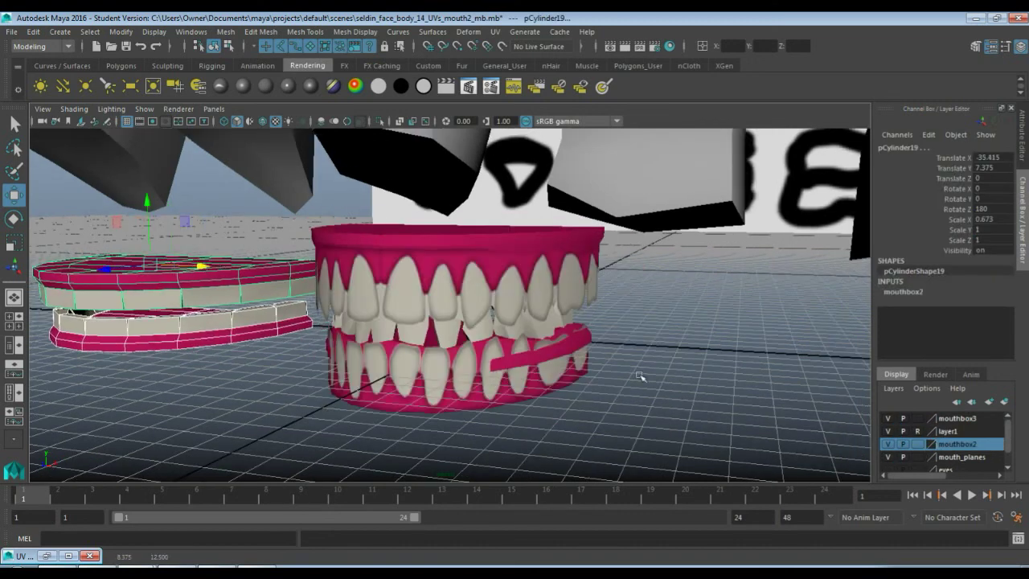
Step: Select all objects in the mouth_planes layer and move them along X to the opposite side of the mouthbox3 mouth from the mouthbox2 meshes
click(970, 460)
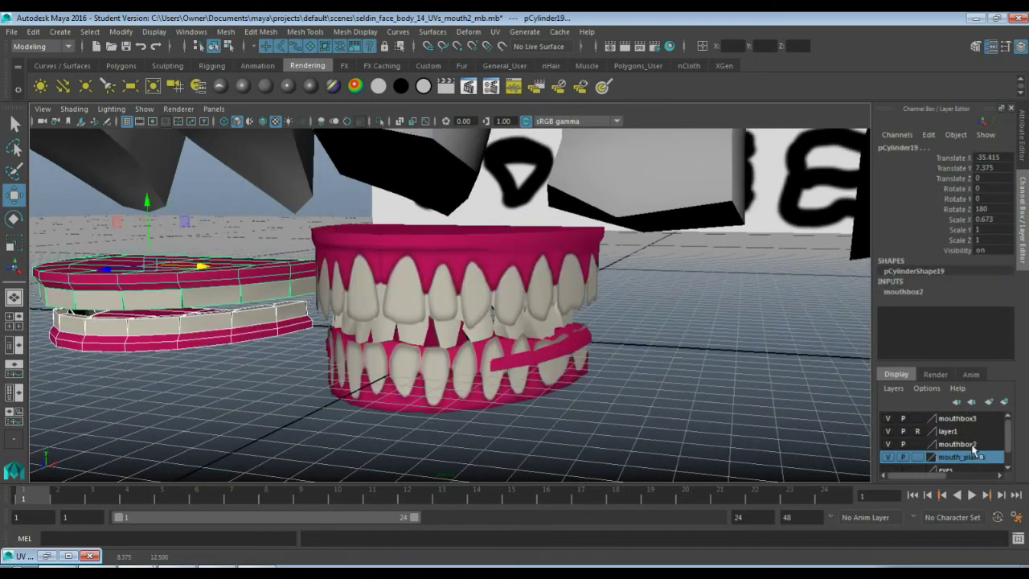
scroll(975, 449, down, 1)
right_click(974, 444)
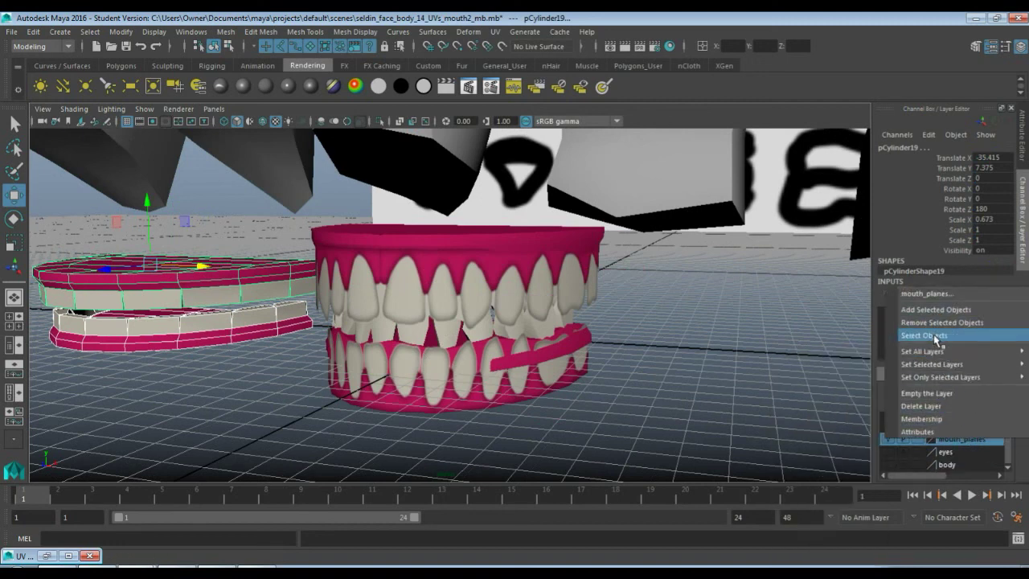
click(924, 335)
drag(529, 338, 900, 358)
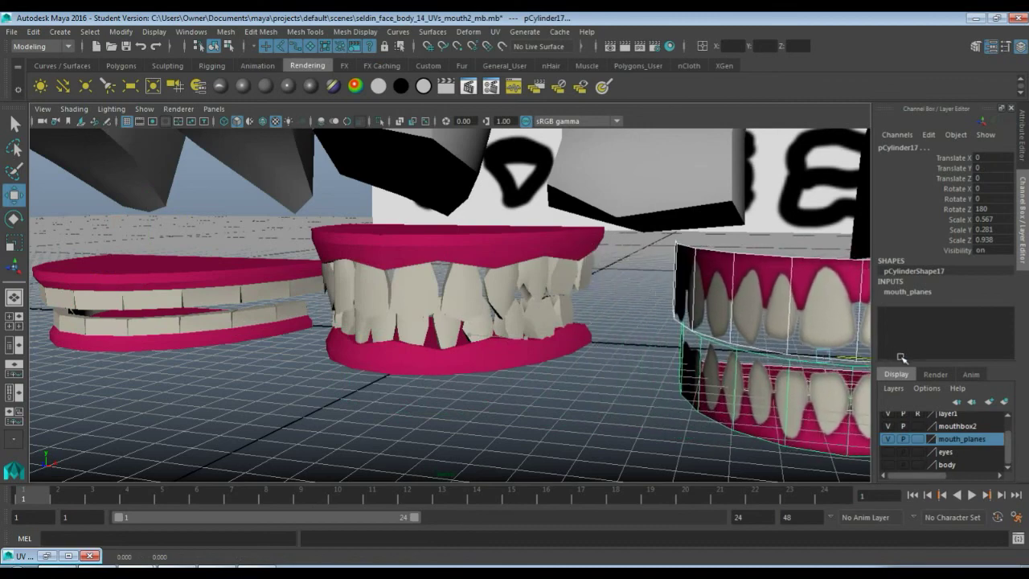
scroll(646, 394, down, 1)
click(607, 392)
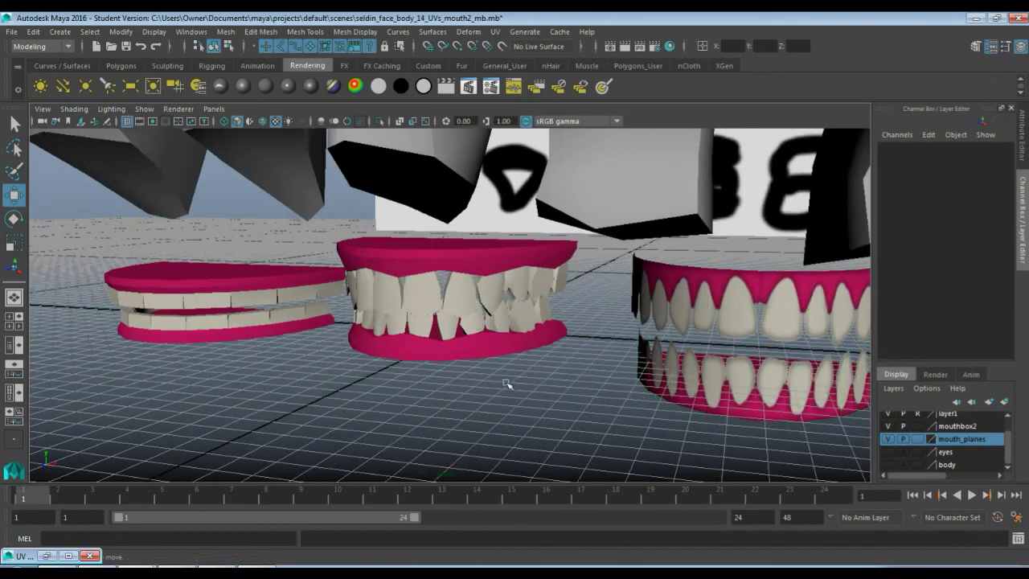
Step: Examine the textured mouth planes and the simple mouthbox2 upper and lower jaws up close
alt+drag(508, 384, 566, 379)
alt+drag(686, 300, 570, 317)
click(534, 336)
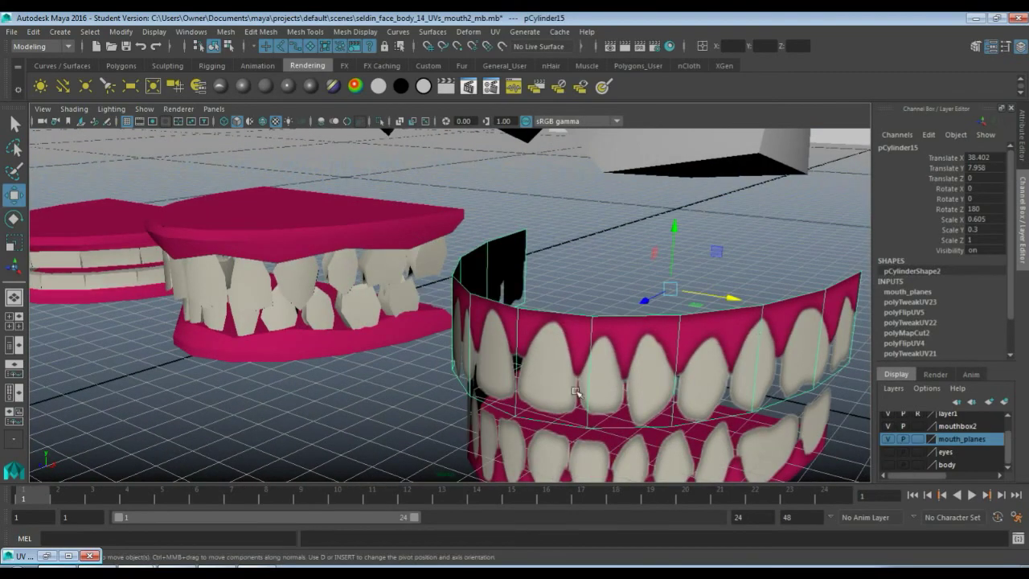
alt+drag(576, 391, 430, 298)
click(426, 299)
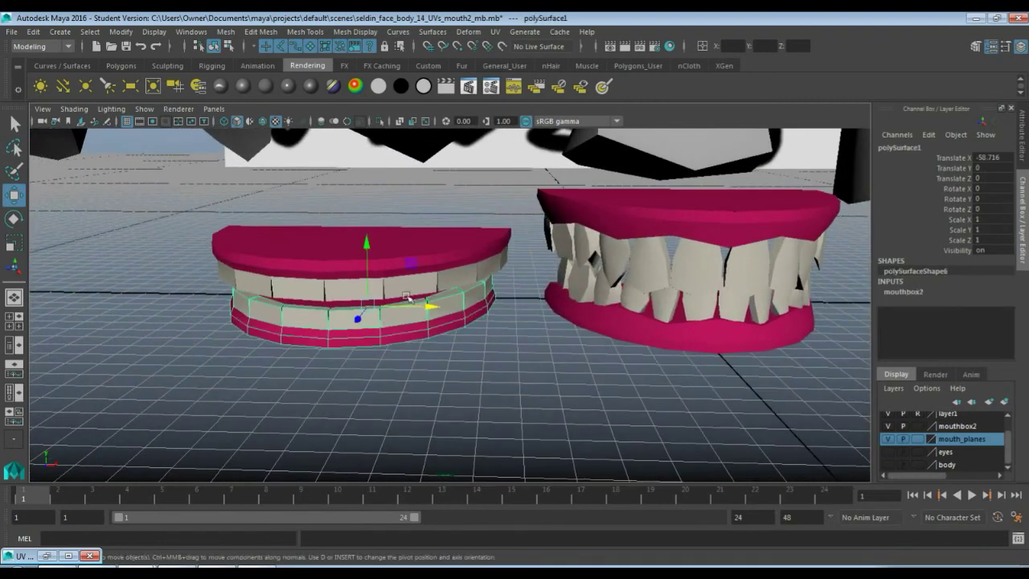
click(343, 279)
Step: Inspect the mouthbox3 gums and individually modelled teeth from several sides and compare them with the other two mouth versions
alt+drag(277, 312, 469, 393)
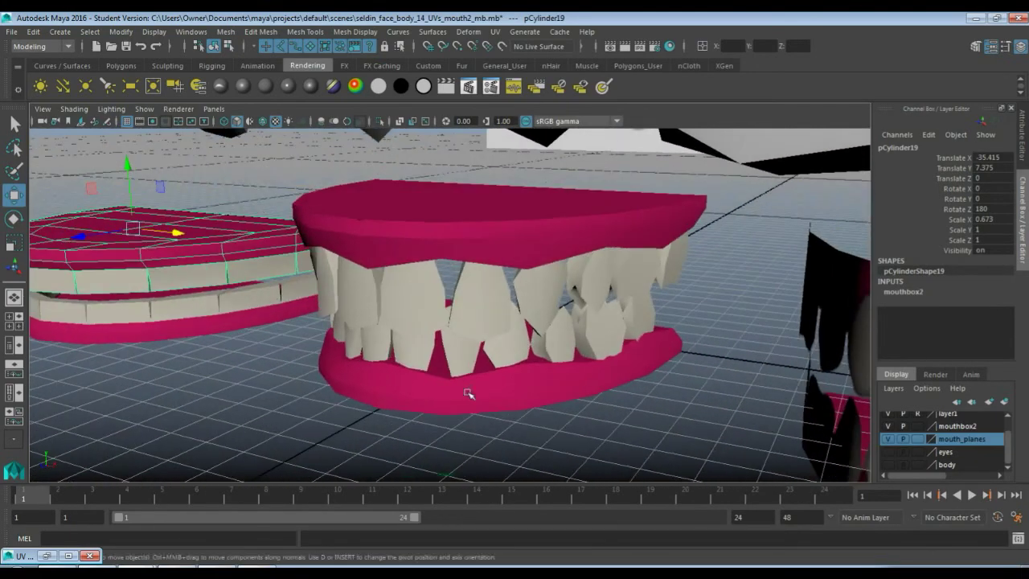
click(442, 270)
click(427, 379)
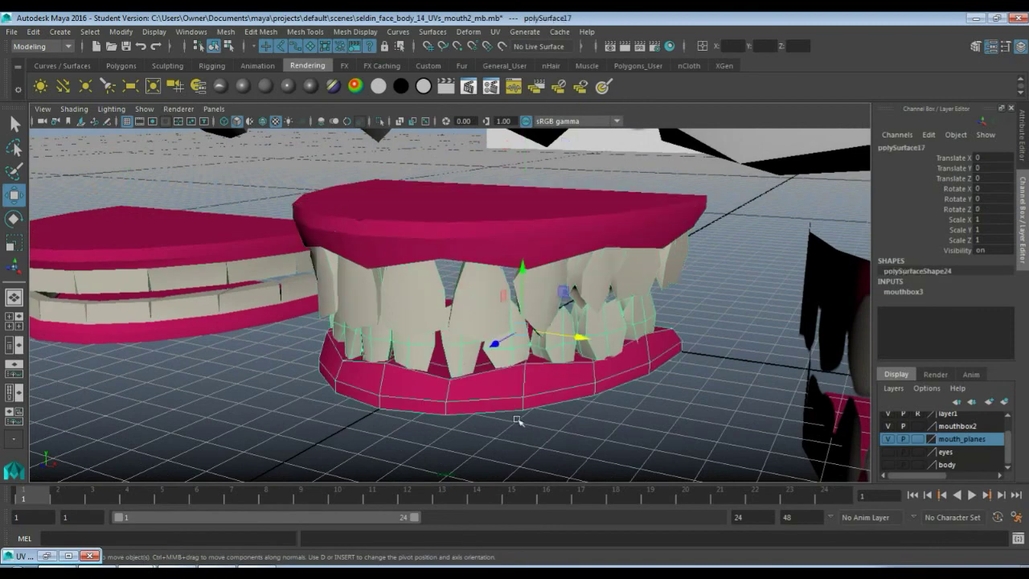
click(556, 436)
alt+drag(556, 437, 548, 410)
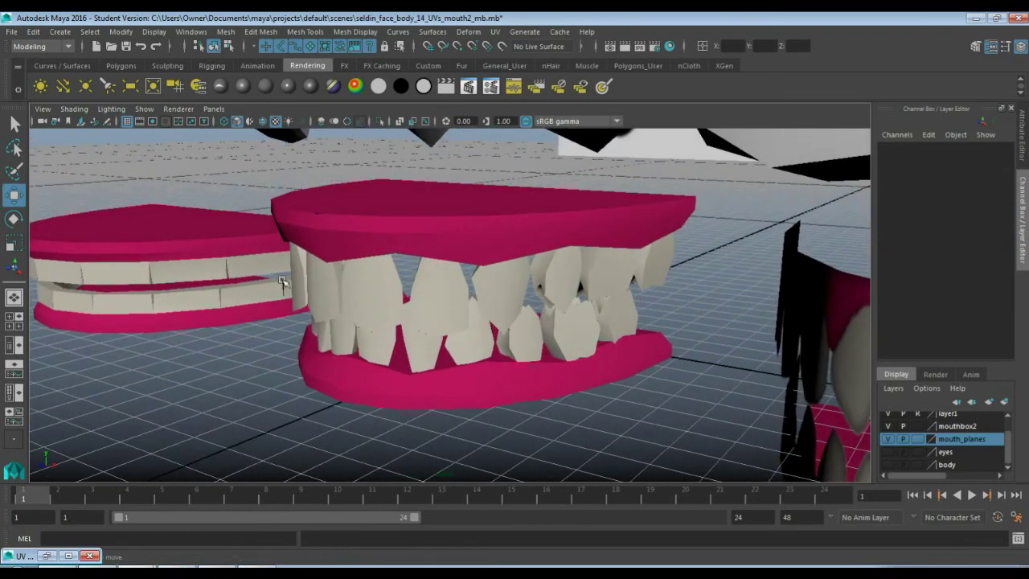
alt+middle_drag(377, 333, 448, 314)
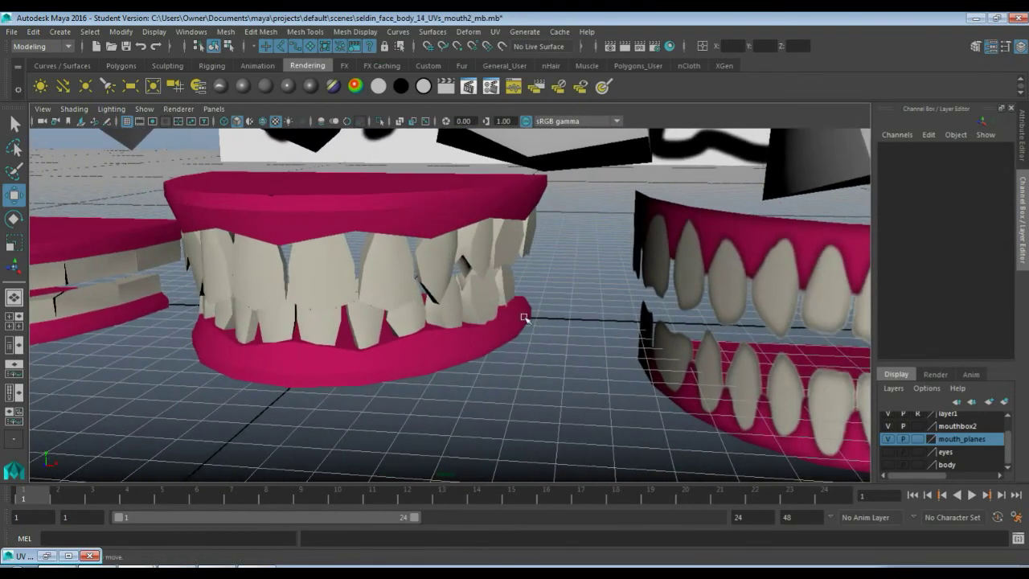
alt+right_drag(447, 314, 293, 373)
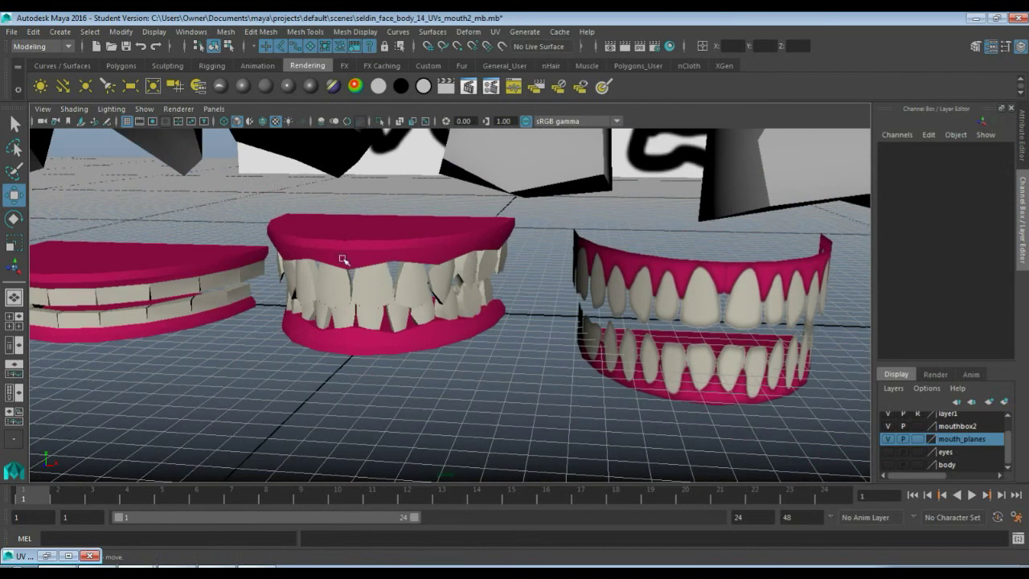
click(344, 325)
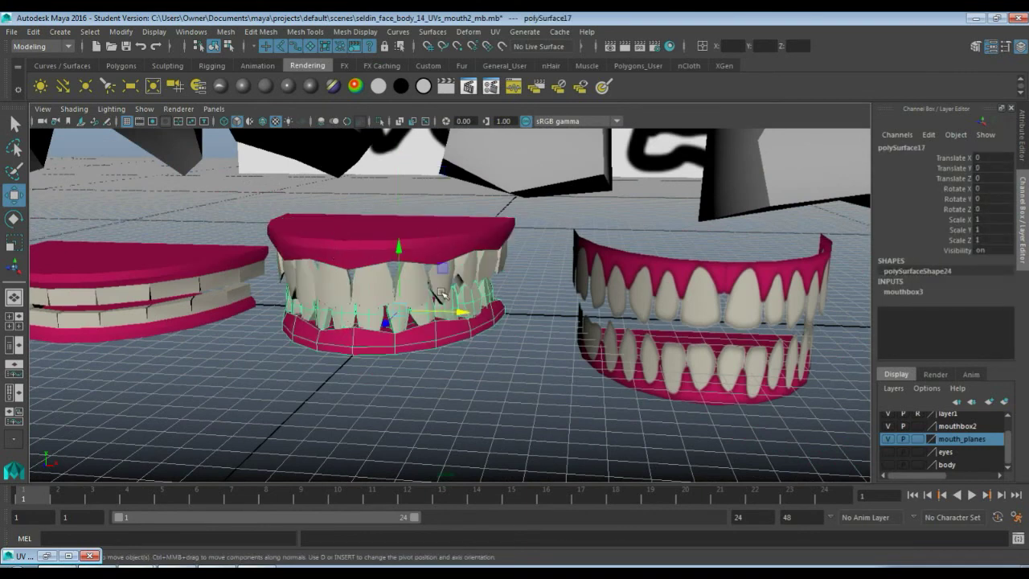
scroll(430, 357, up, 4)
alt+drag(427, 337, 387, 346)
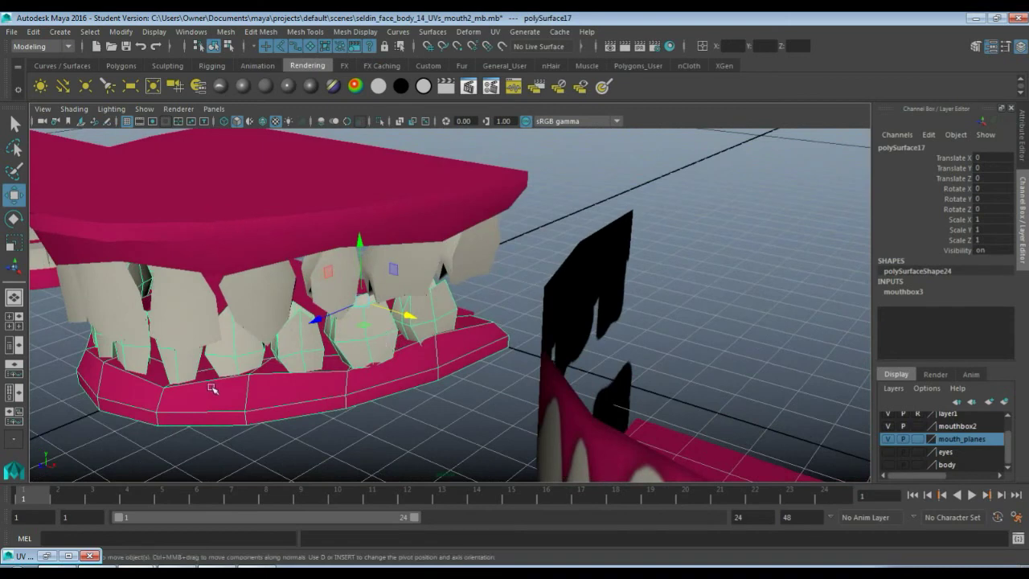
alt+drag(213, 389, 460, 361)
scroll(459, 361, down, 3)
click(563, 381)
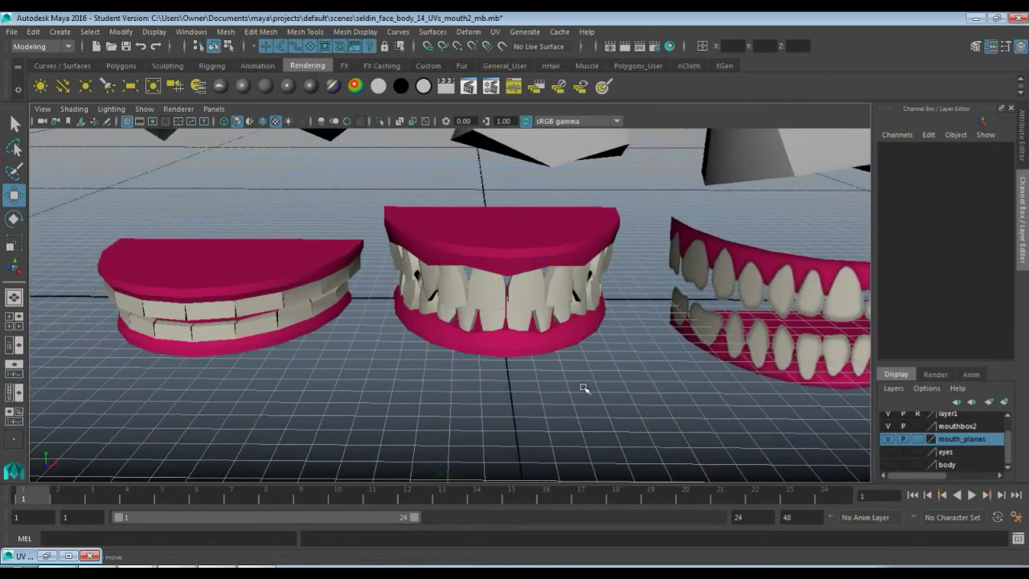
alt+drag(636, 364, 579, 242)
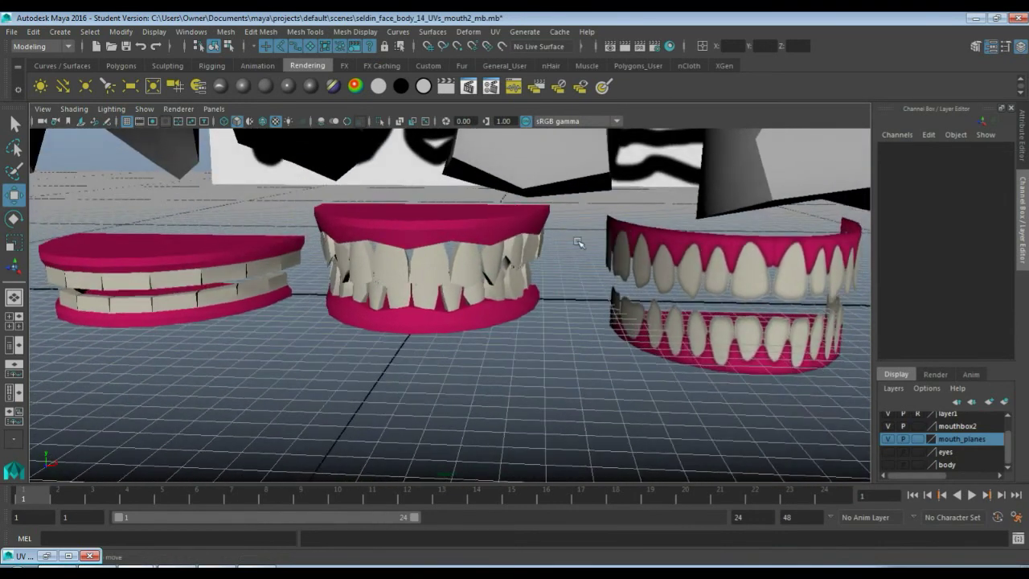